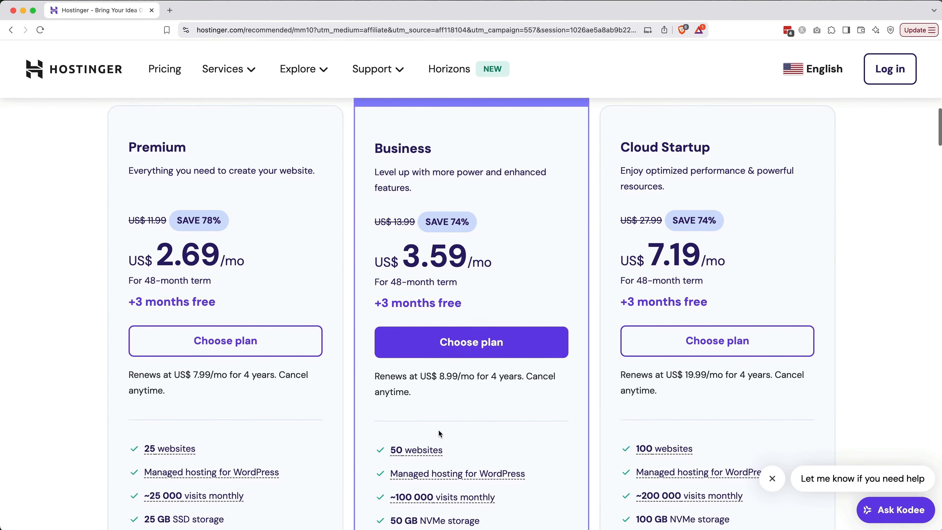
Choose the Business hosting plan, set billing to 12 months, and continue to checkout.
scroll(438, 431, "down", 1)
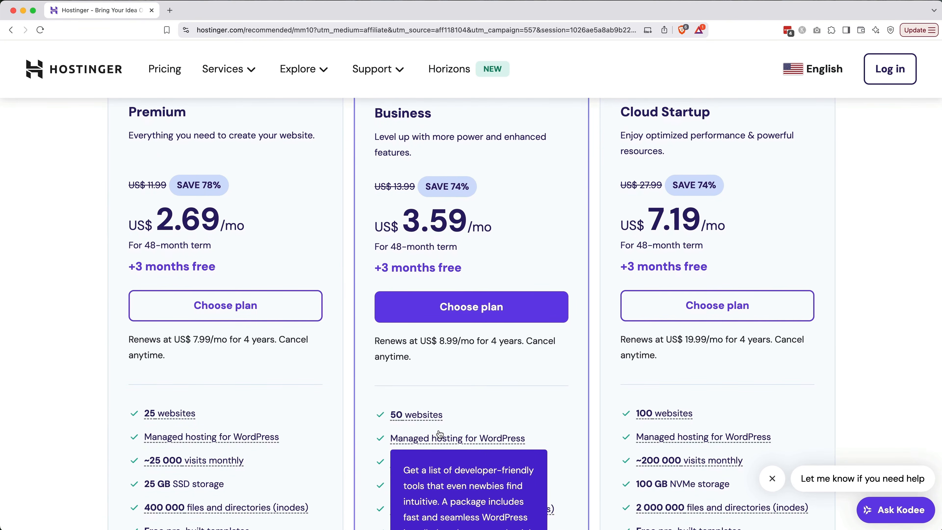
scroll(440, 434, "down", 1)
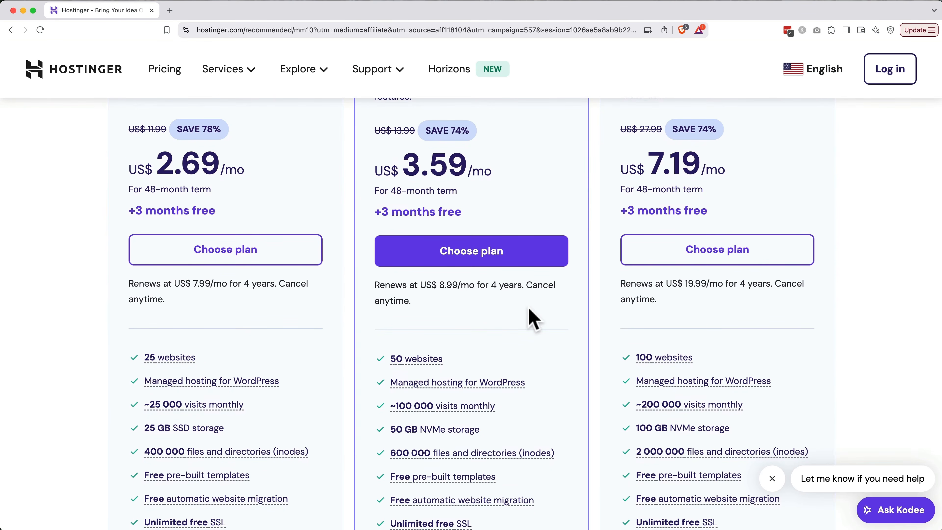
scroll(535, 313, "up", 1)
scroll(511, 288, "up", 1)
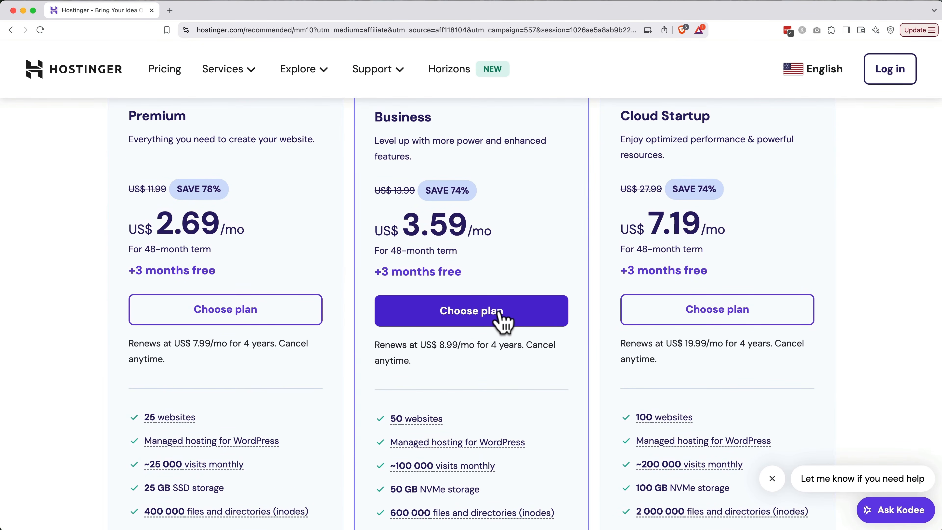
left_click(501, 319)
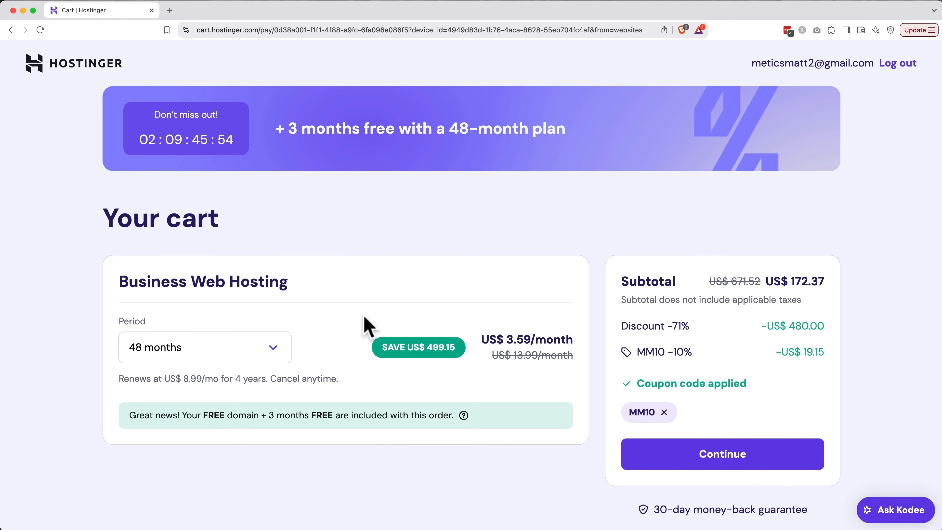
left_click(250, 346)
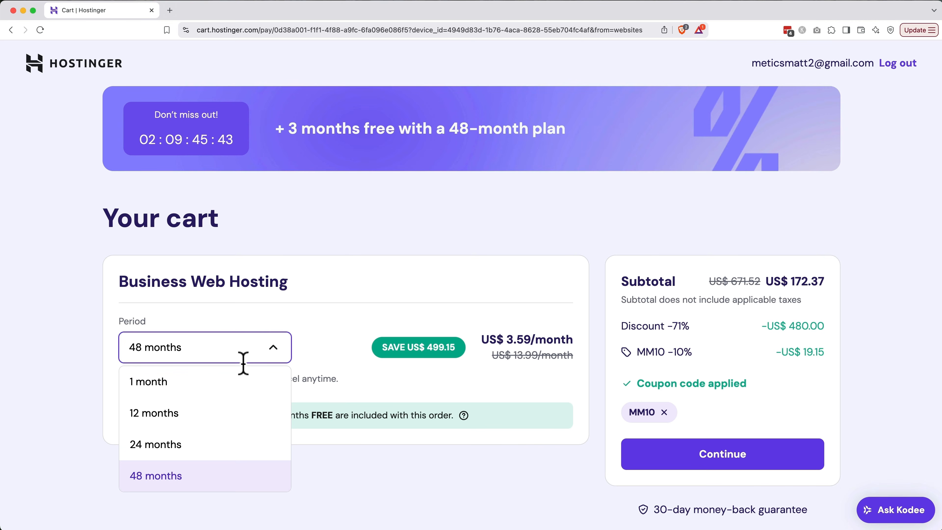
left_click(231, 413)
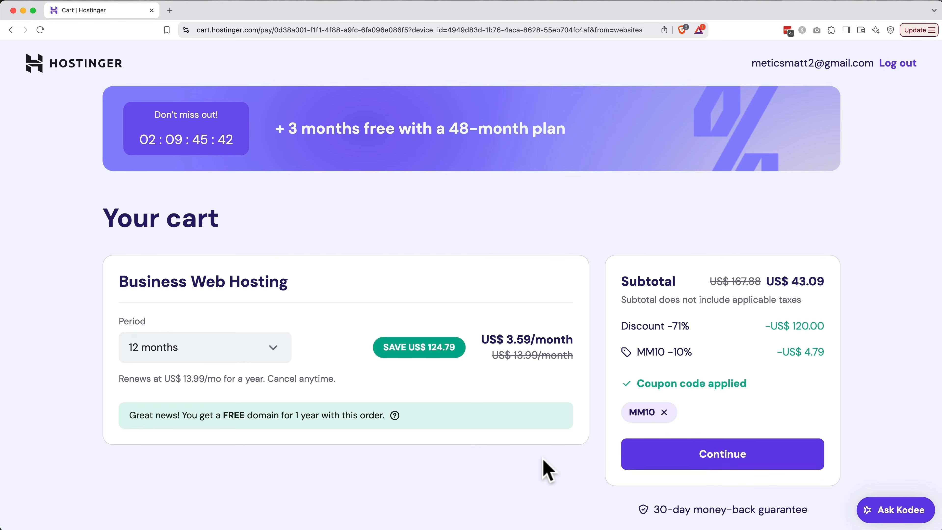
left_click(676, 465)
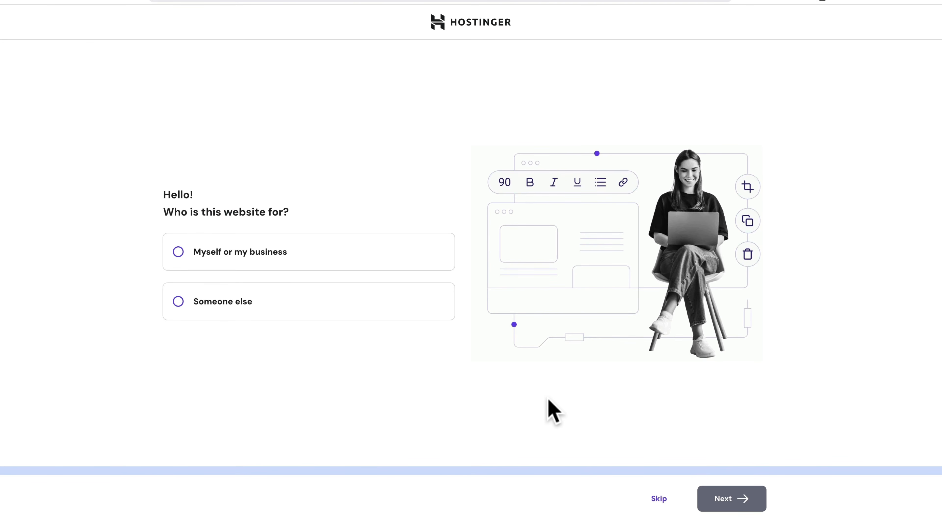
Answer that the site is for myself or my business and that it's a new website.
left_click(367, 265)
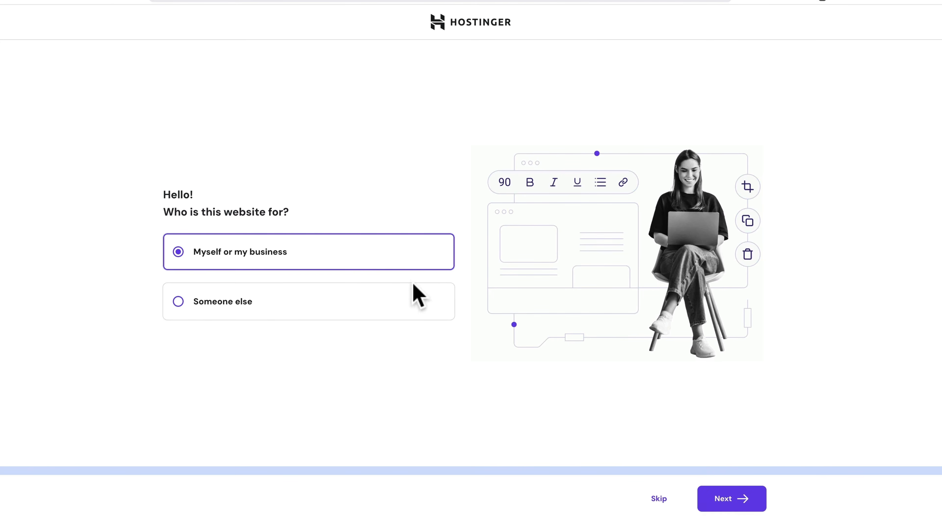
left_click(736, 504)
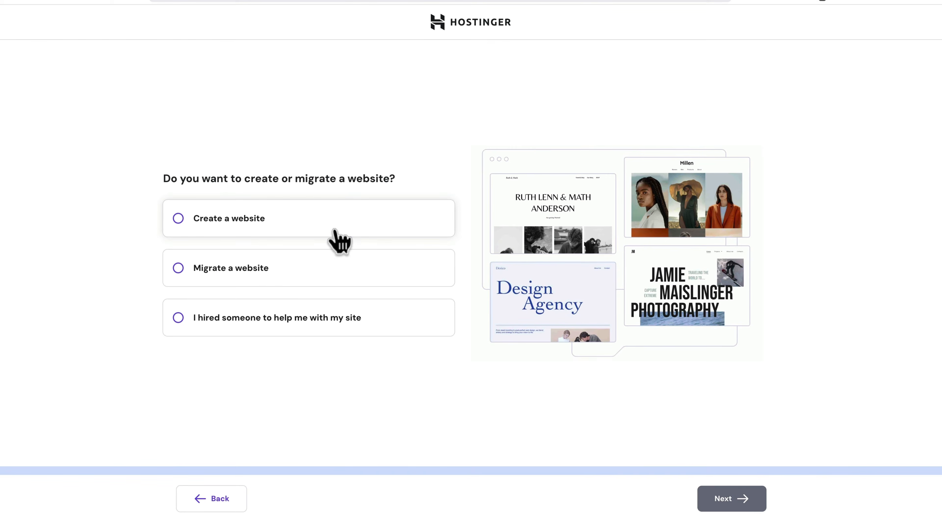
left_click(338, 238)
left_click(726, 498)
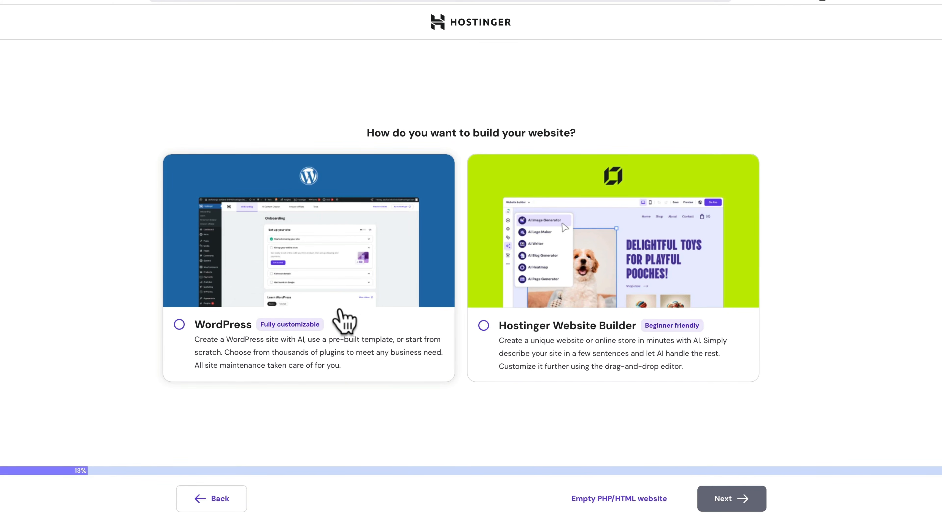
Pick WordPress as the platform and submit the admin login details.
left_click(344, 319)
left_click(741, 499)
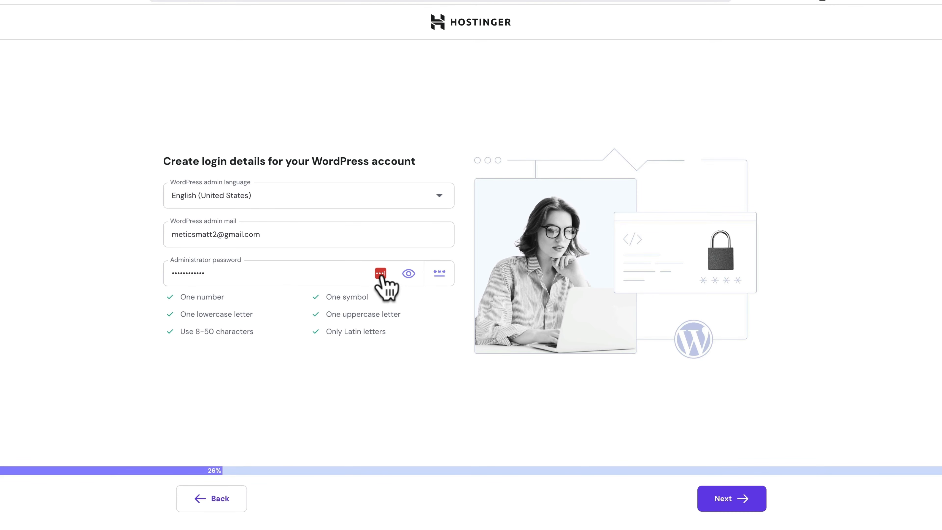
left_click(710, 501)
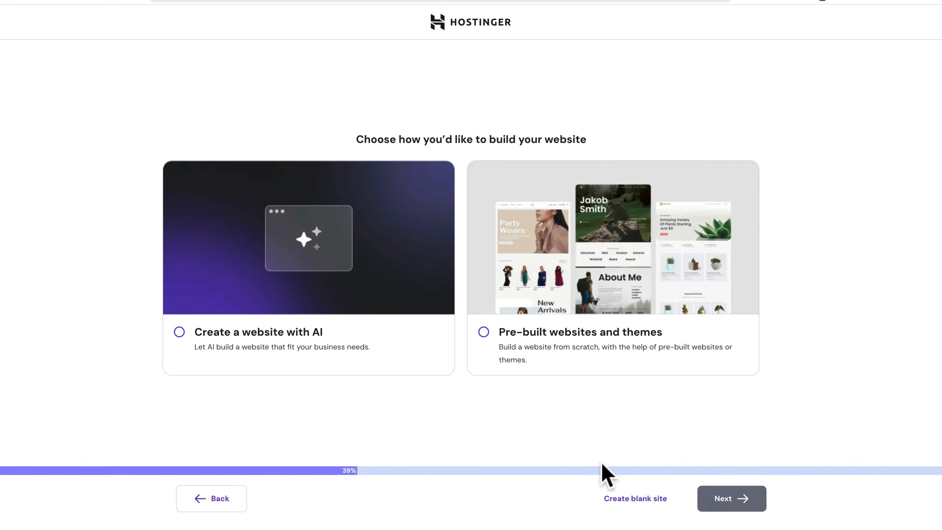
Start a blank site and claim the free domain matttravelsblog.com.
left_click(644, 509)
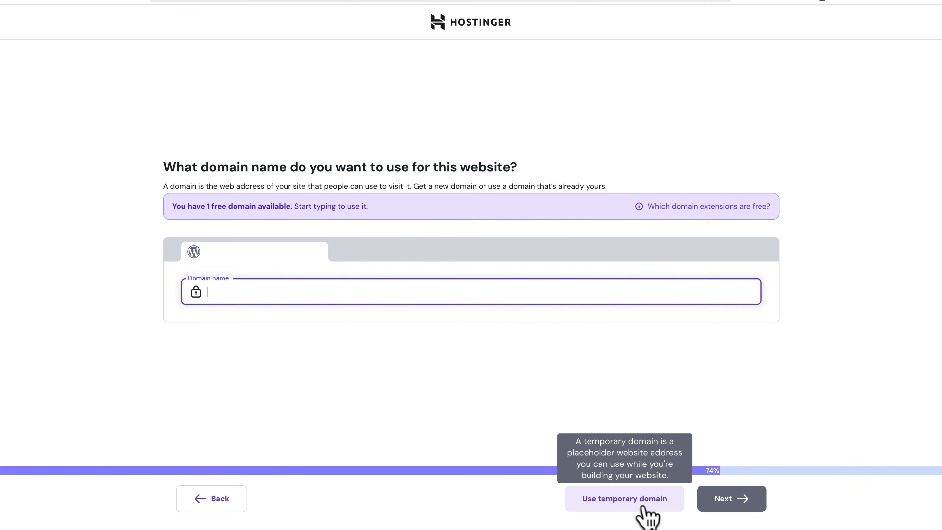
type("ma")
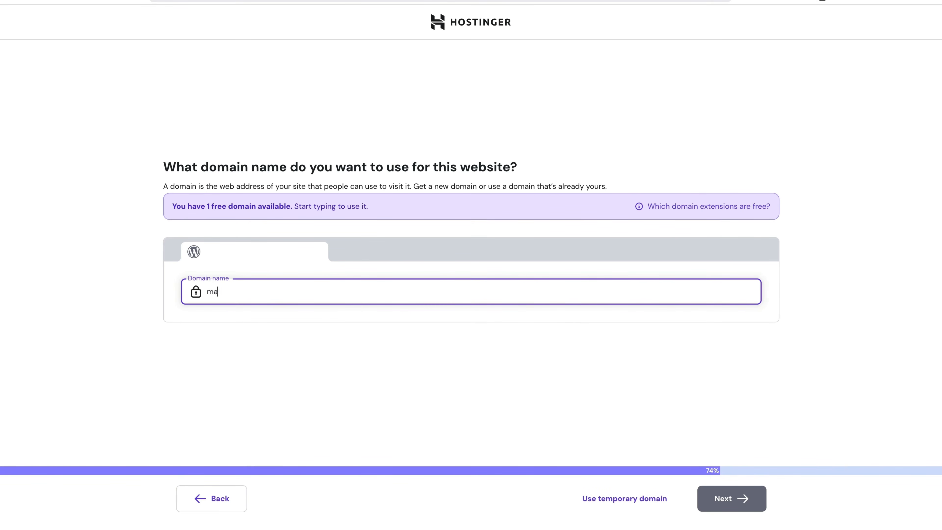
type("tttravelsblog.com")
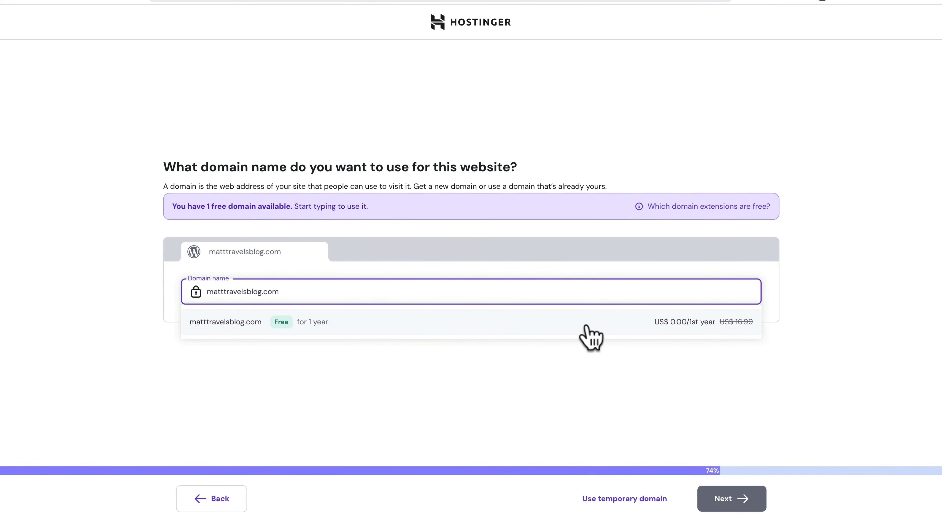
left_click(598, 327)
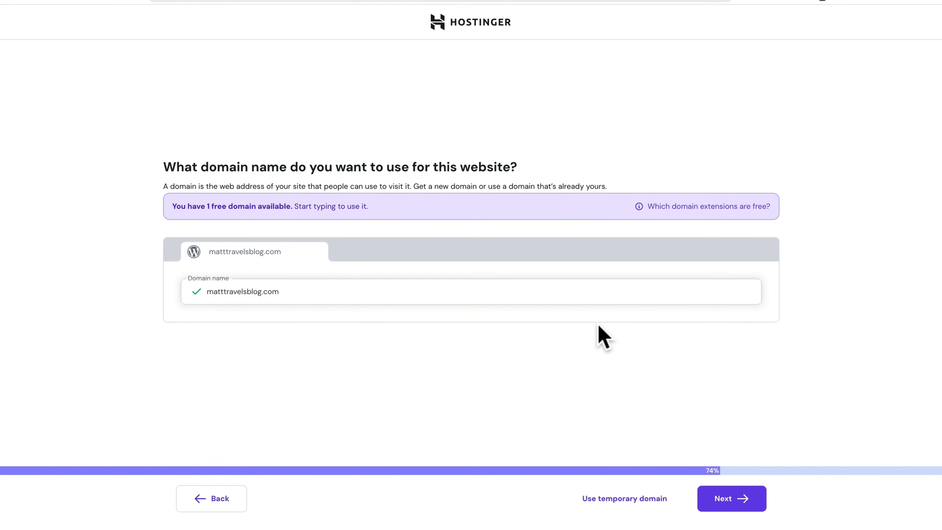
left_click(726, 507)
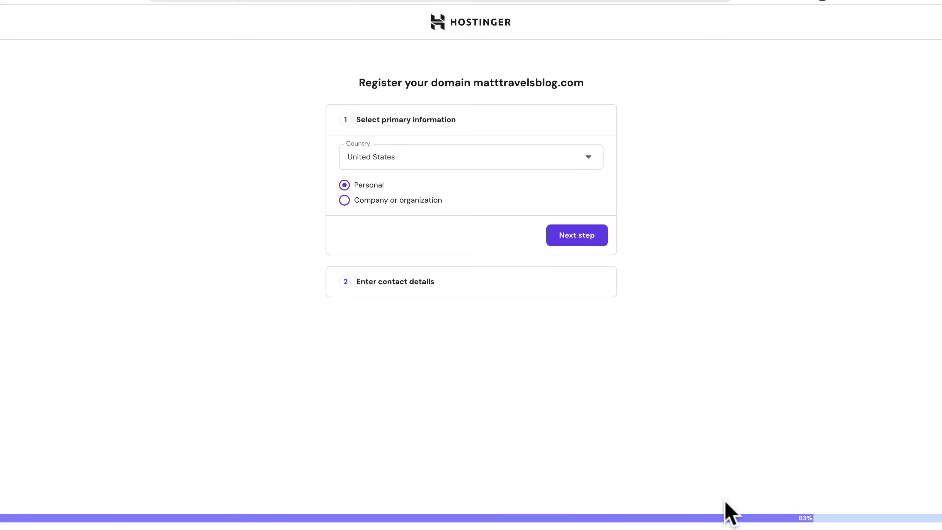
Confirm personal registration in the United States and finish the domain registration.
left_click(568, 241)
scroll(568, 241, "down", 3)
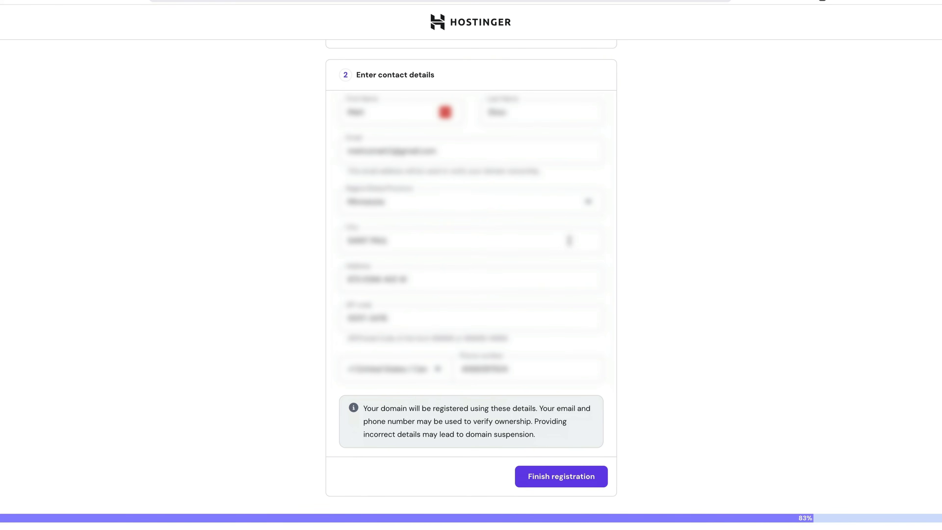
left_click(552, 479)
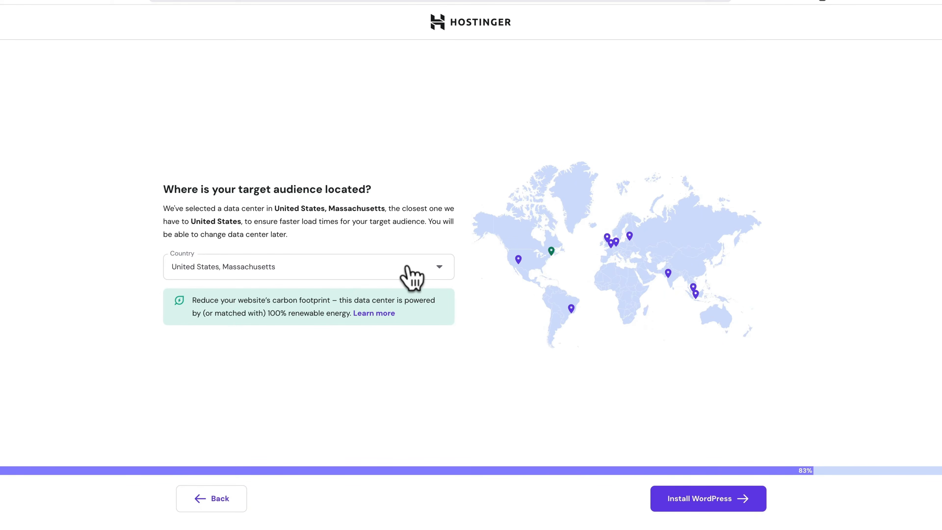
Keep the United States, Massachusetts data centre and install WordPress.
left_click(411, 278)
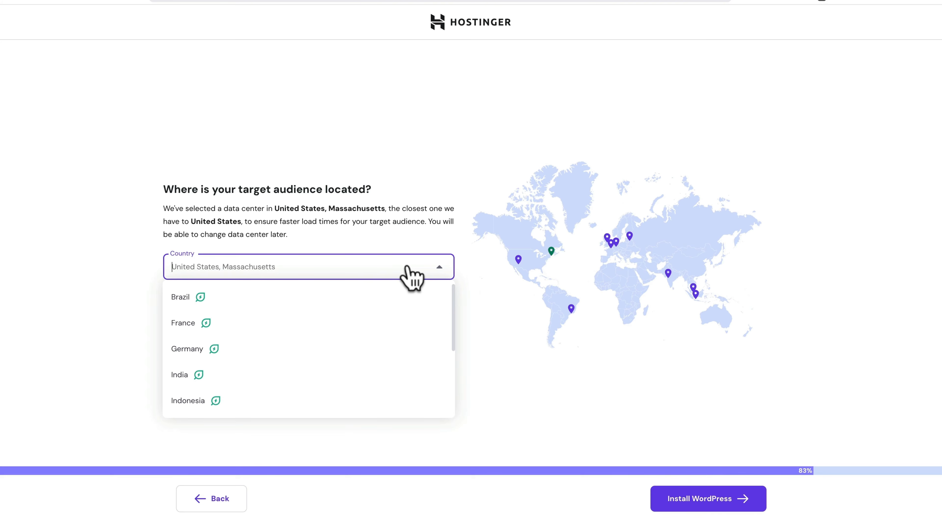
left_click(664, 392)
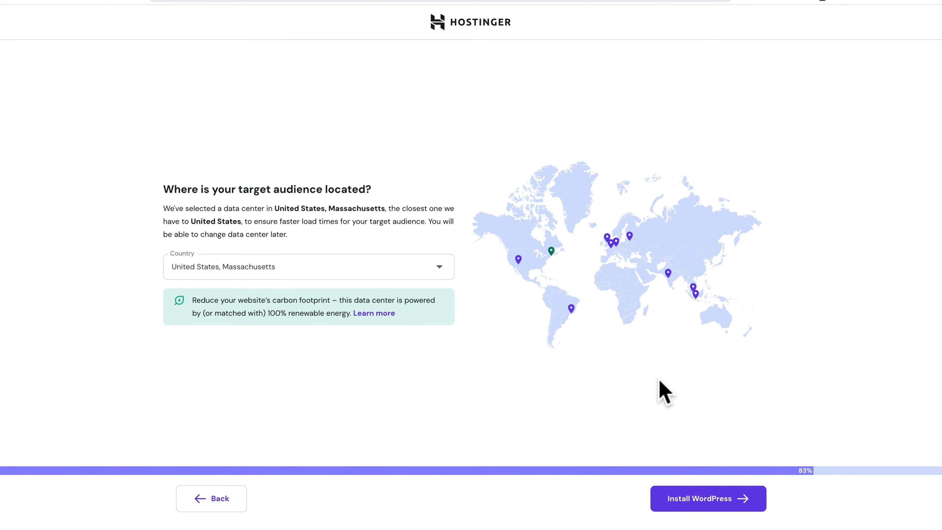
left_click(684, 498)
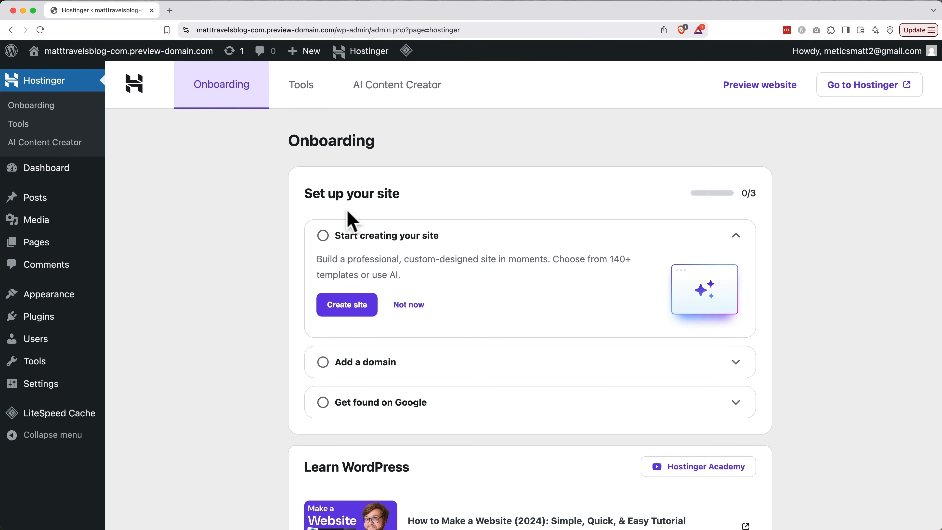
Open matttravelsblog.com in a new browser tab and look over the page.
key("super+t")
type("matttravelsblog.com")
key("Return")
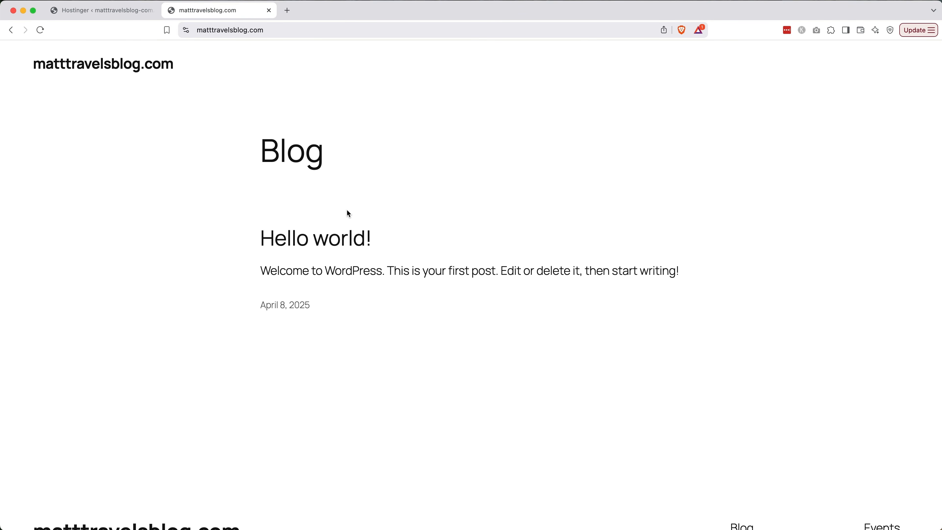
scroll(348, 213, "down", 5)
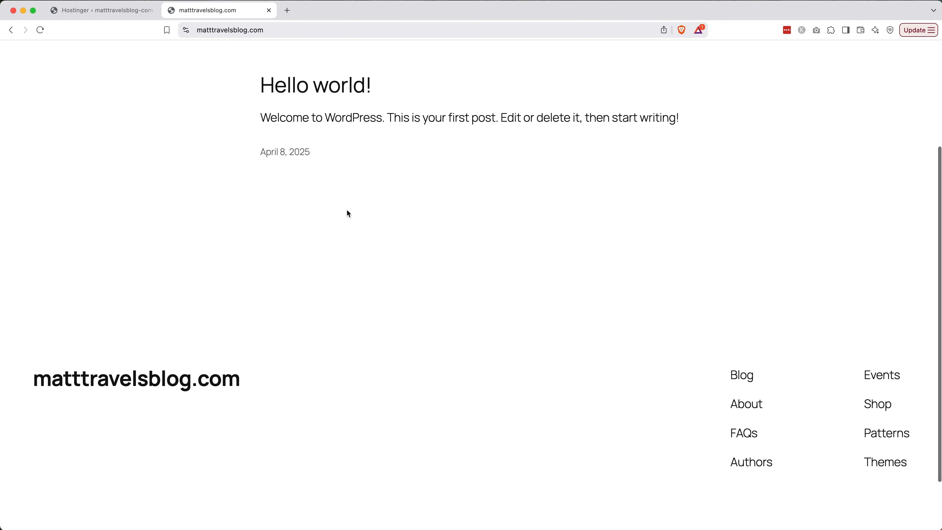
scroll(347, 210, "up", 5)
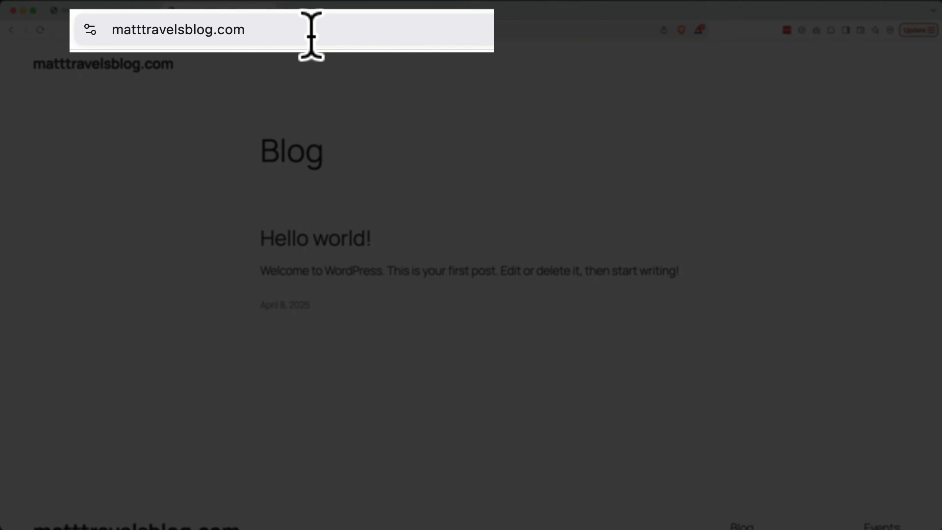
Go to matttravelsblog.com/wp-admin in that tab.
left_click(317, 36)
left_click(336, 34)
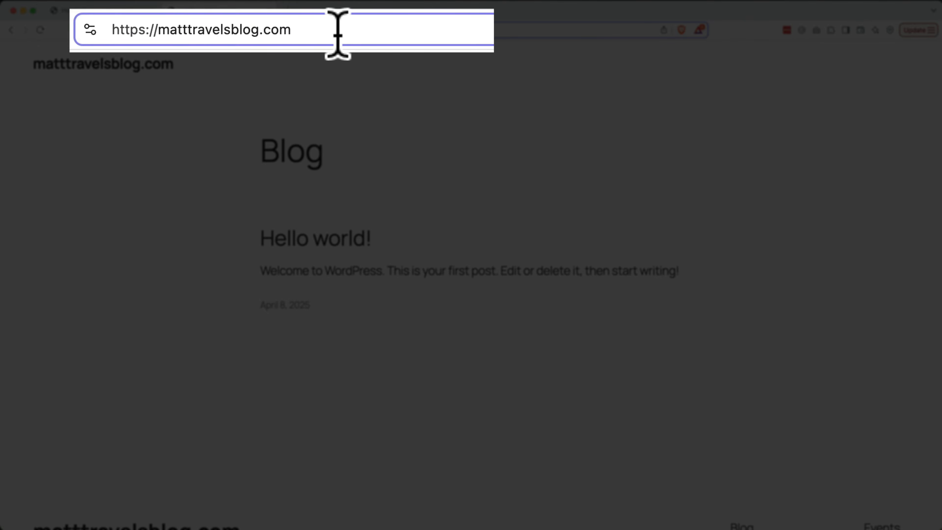
type("/w")
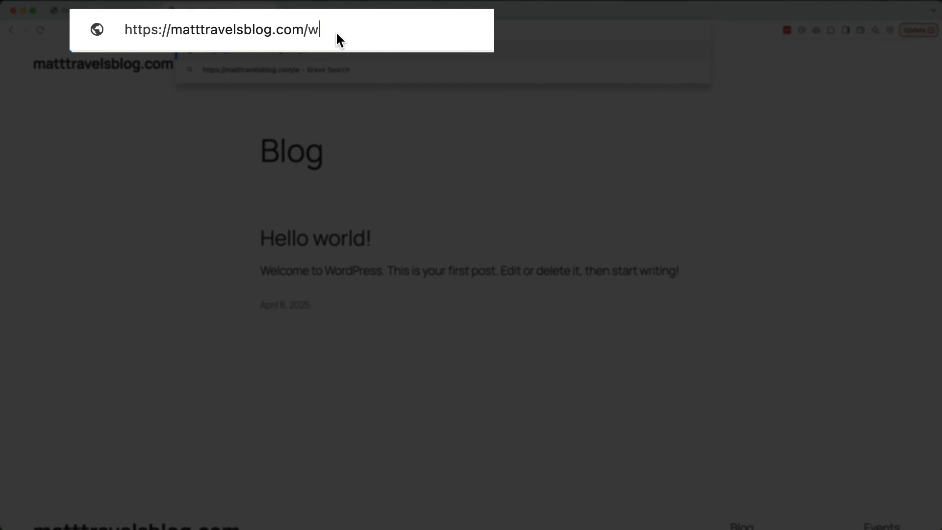
type("p-admin")
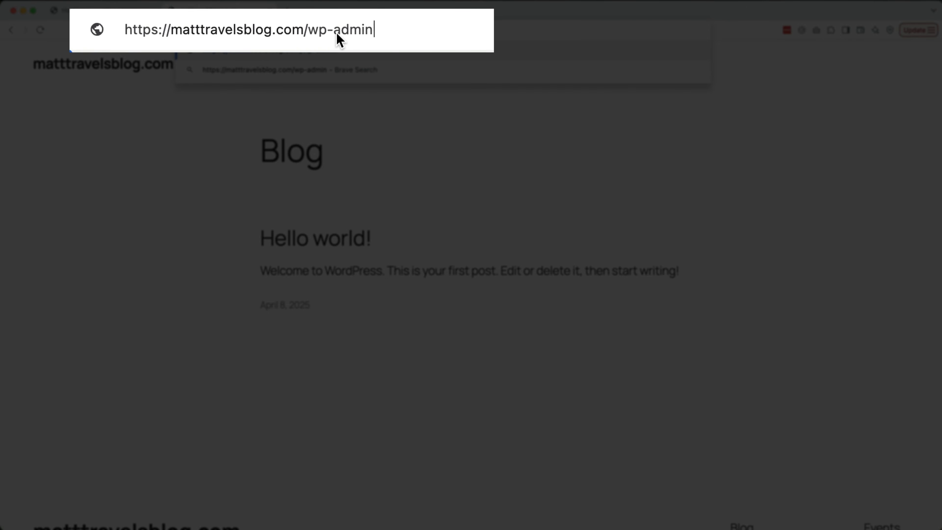
key("Return")
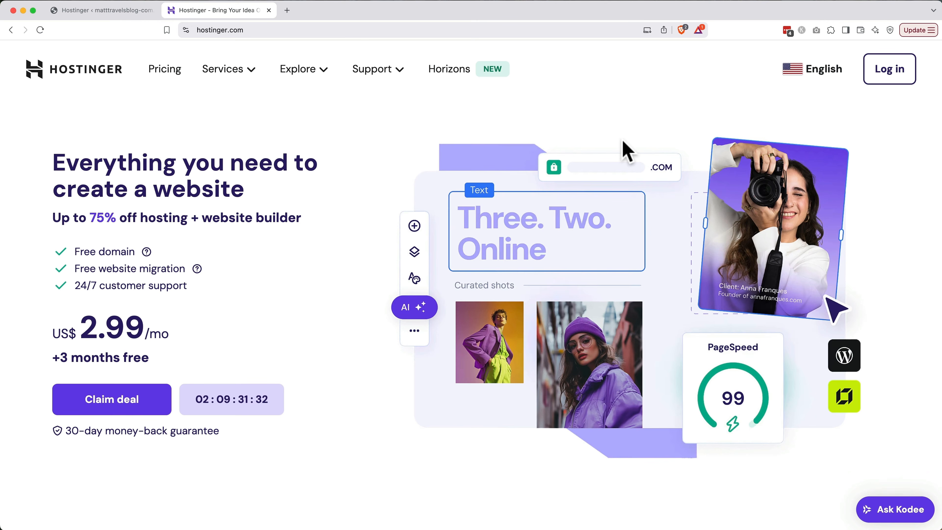
Log in to Hostinger and open WordPress Admin for matttravelsblog.com from the websites list.
left_click(891, 71)
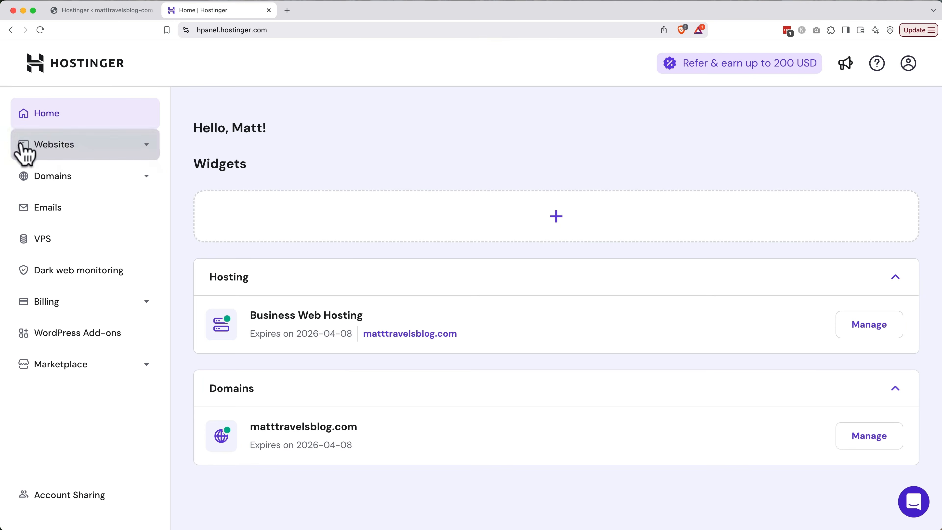
left_click(22, 146)
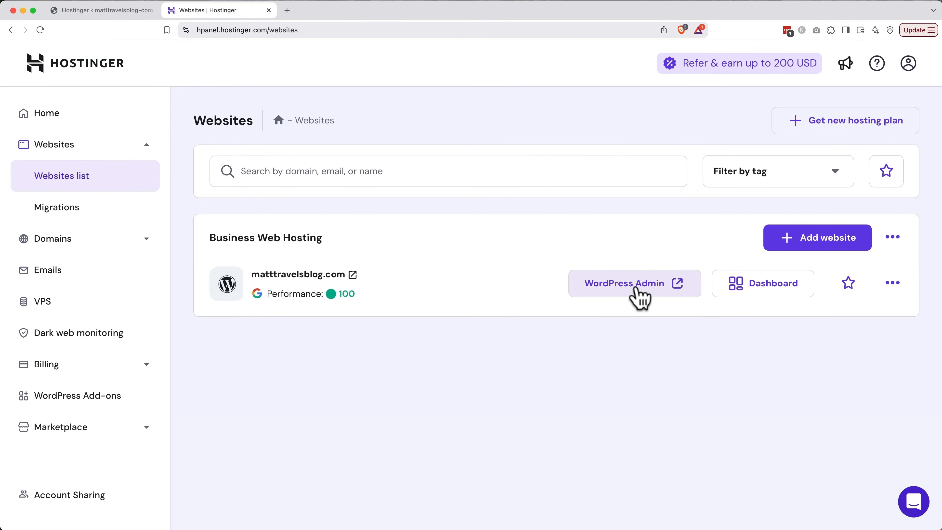
left_click(637, 293)
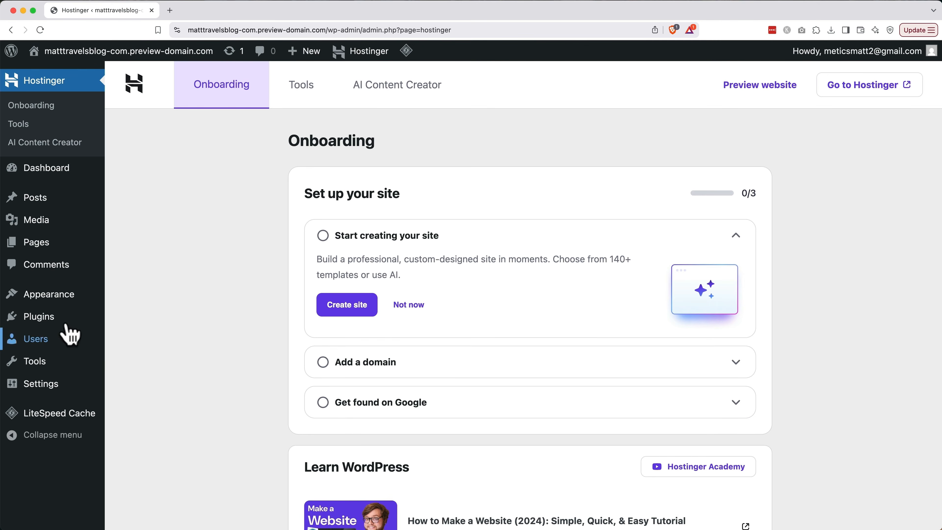
Go to the Plugins page from the admin sidebar.
left_click(52, 318)
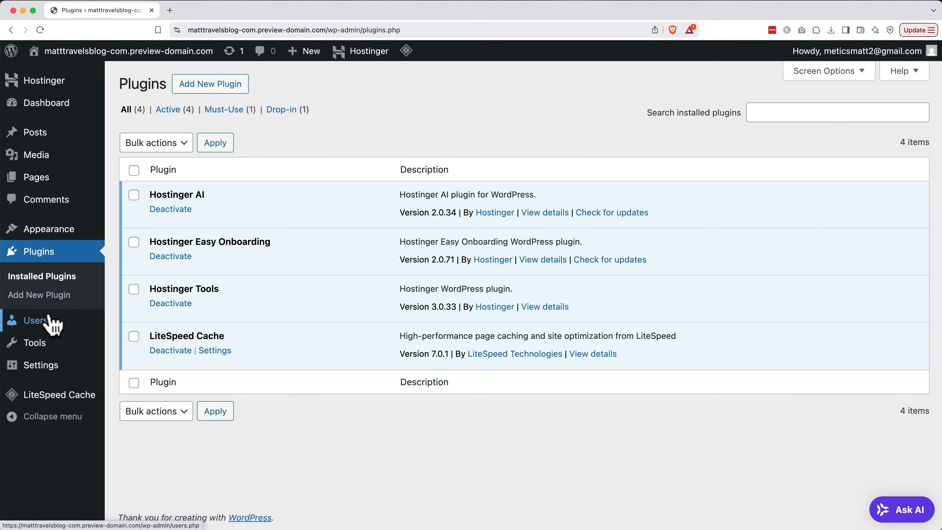
Search 'starter templates', install and activate the plugin, then start its setup.
left_click(208, 92)
left_click(706, 149)
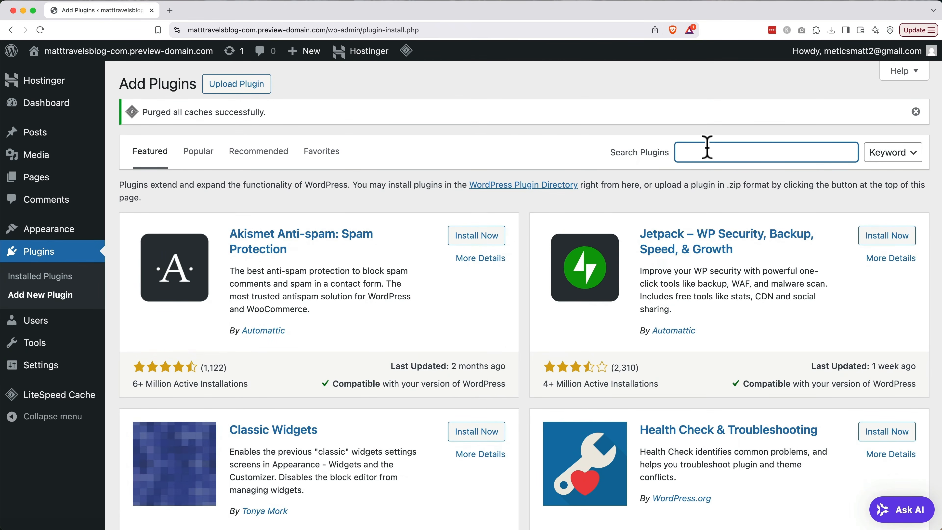
type("starter templates")
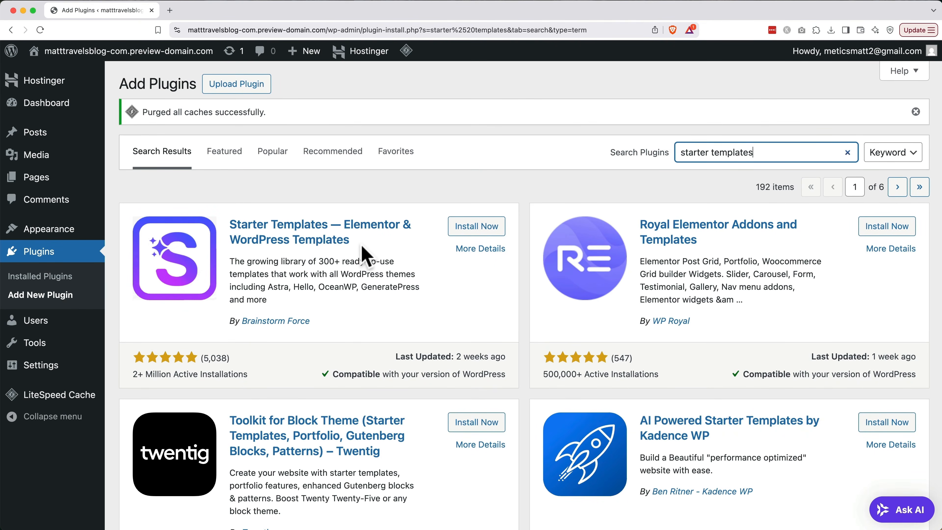
left_click(468, 230)
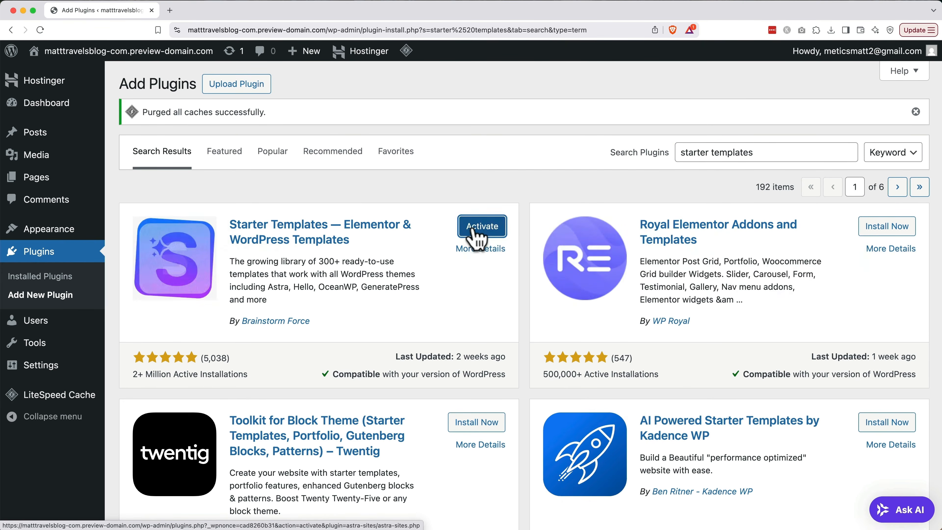
left_click(475, 231)
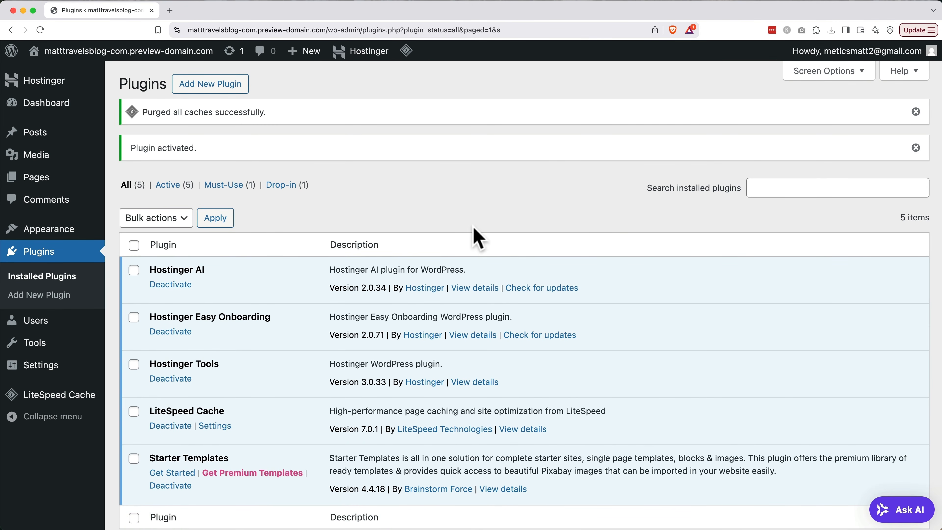
left_click(168, 475)
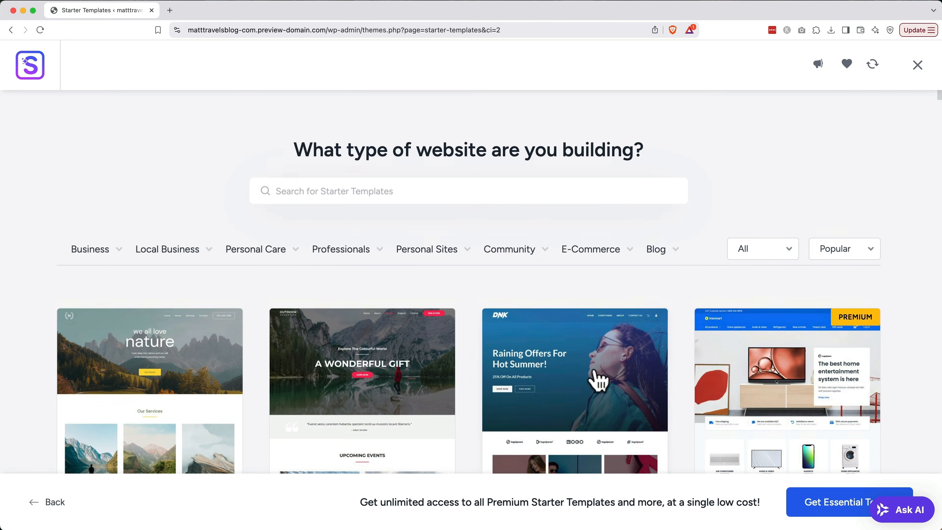
Filter templates to Blog > Travel Blog and choose the Travel Blog template.
mouse_move(659, 249)
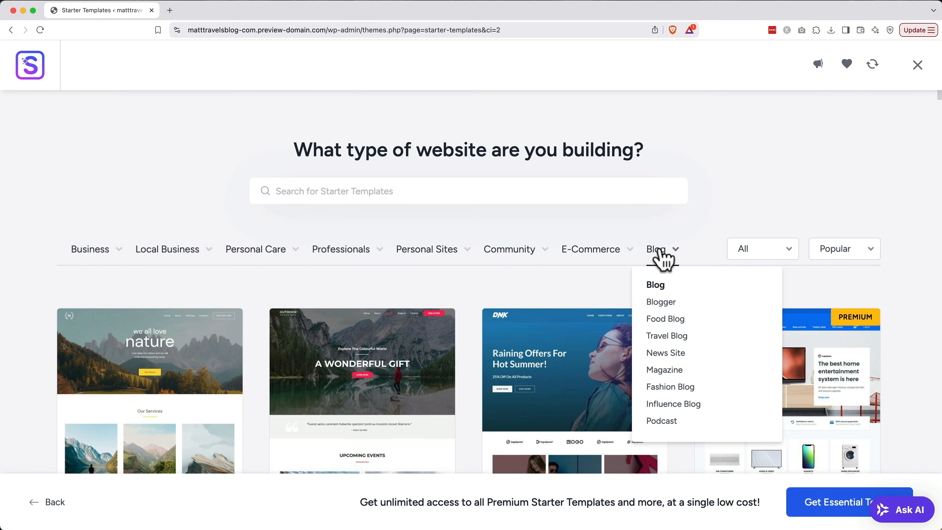
left_click(659, 338)
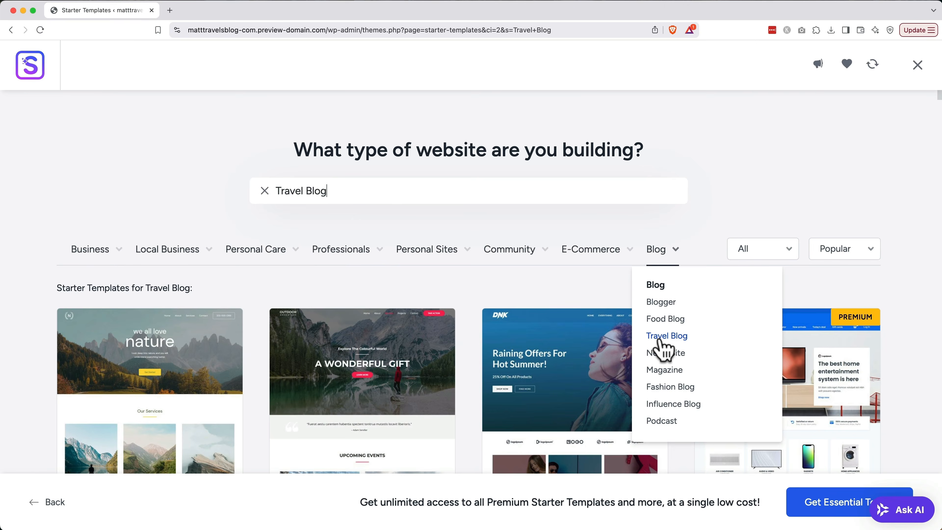
scroll(595, 332, "down", 4)
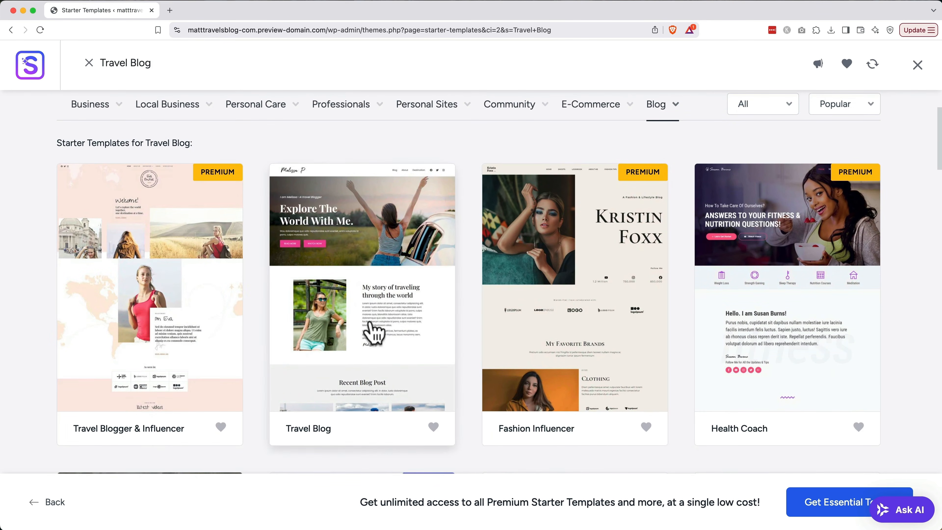
left_click(373, 332)
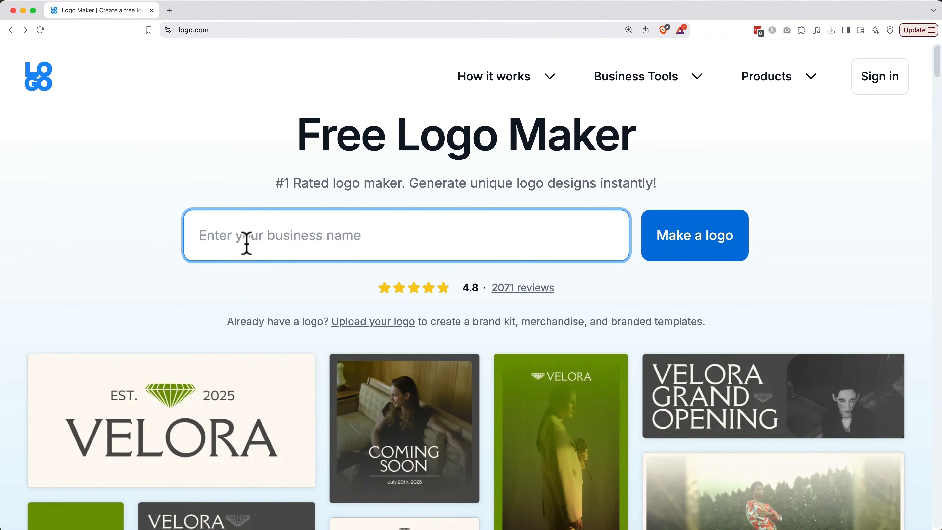
Enter the business name 'Matt Travels', skip the slogan, and choose Blog as the industry.
type("M")
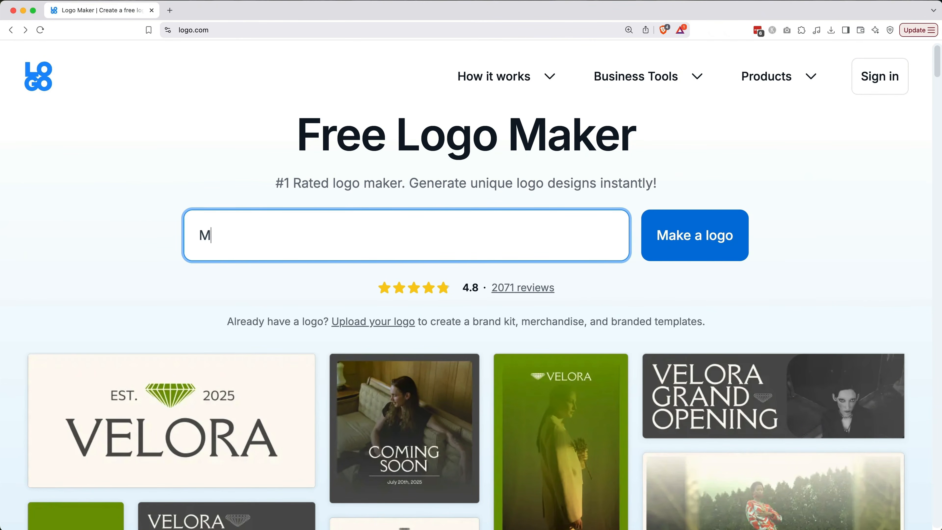
type("att Travels")
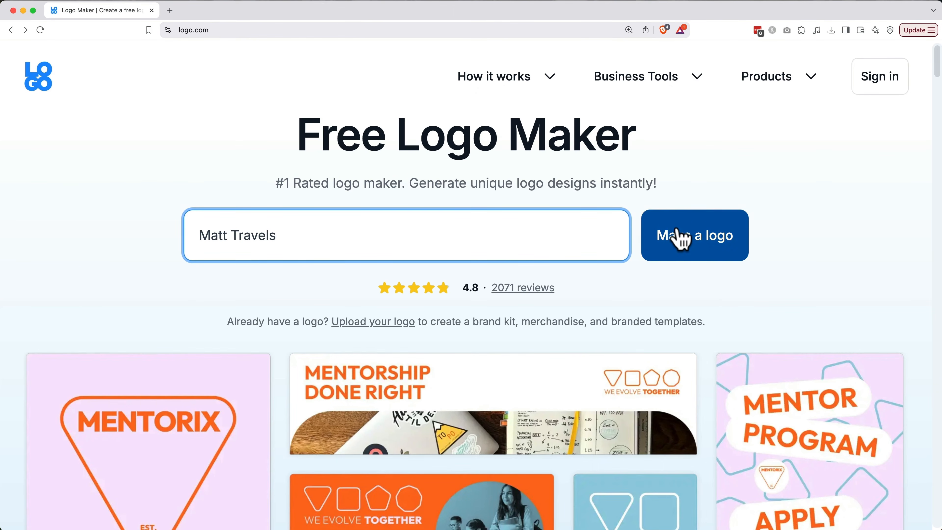
left_click(679, 236)
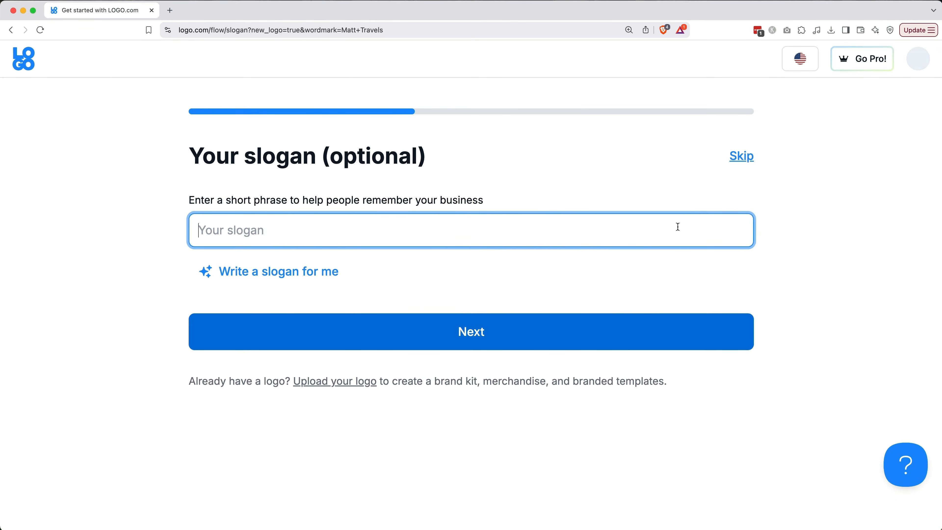
left_click(631, 340)
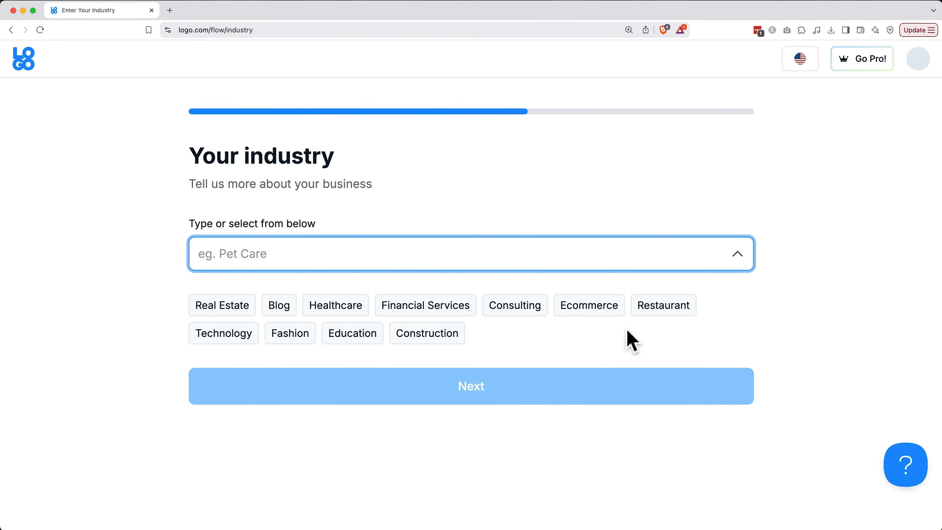
left_click(286, 312)
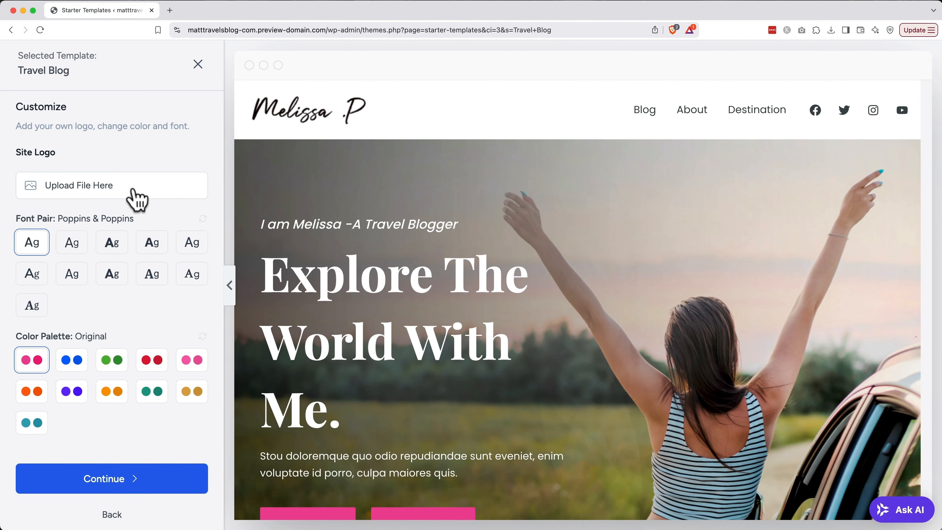
Upload logo-no-background.png from the PNG logo folder for the site logo.
left_click(137, 198)
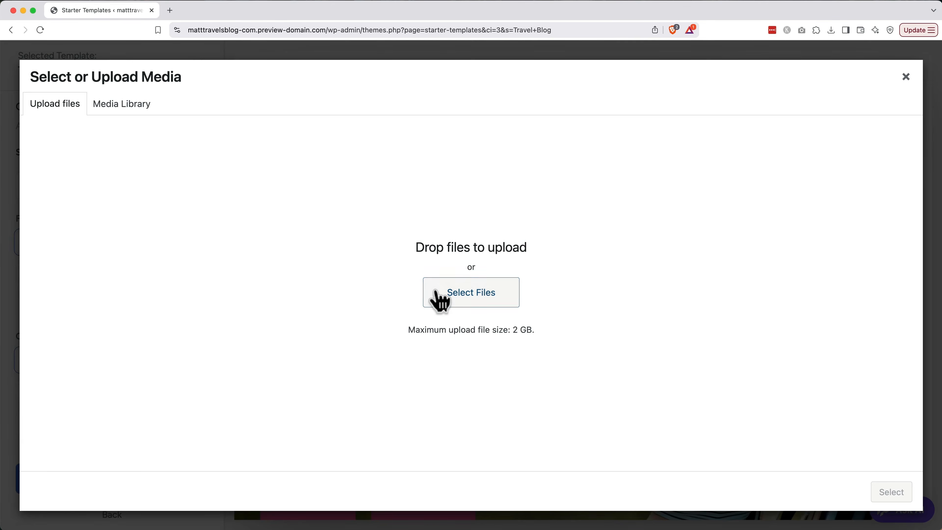
left_click(436, 293)
left_click(310, 156)
left_click(392, 129)
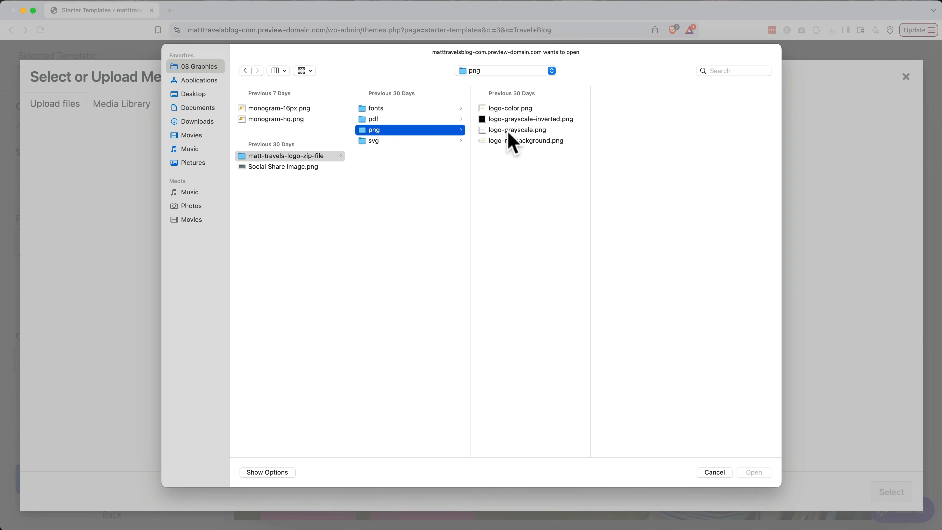
left_click(536, 144)
double_click(535, 143)
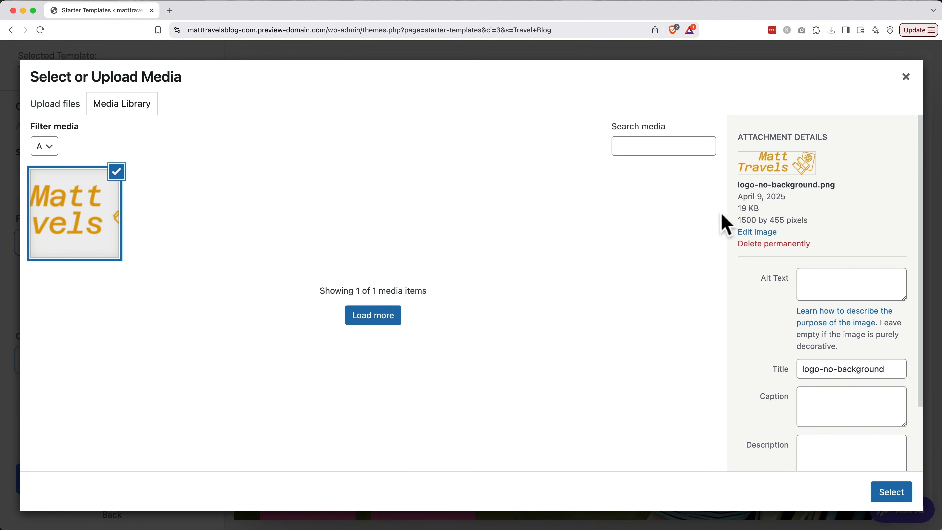
Give the logo alt text and title 'Matt Travels Blog' and set it as the site logo.
left_click(821, 275)
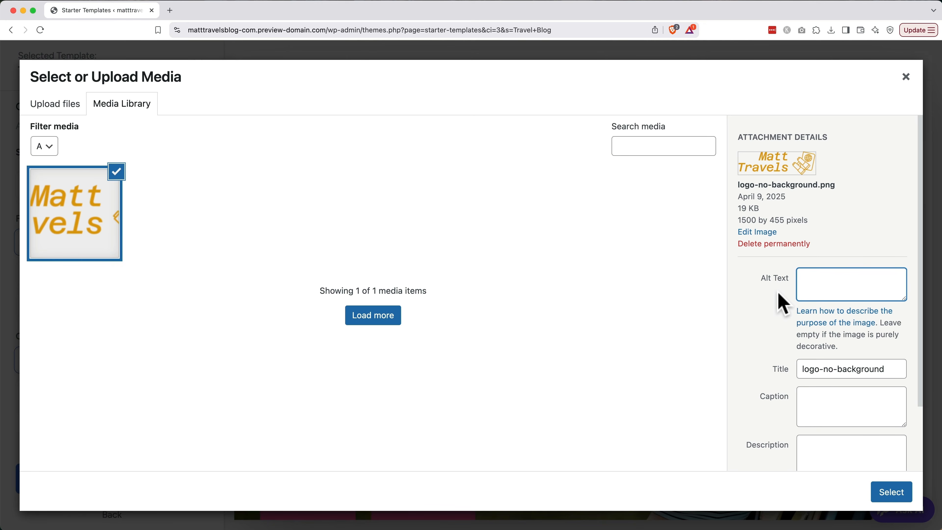
type("Matt Travels Blog")
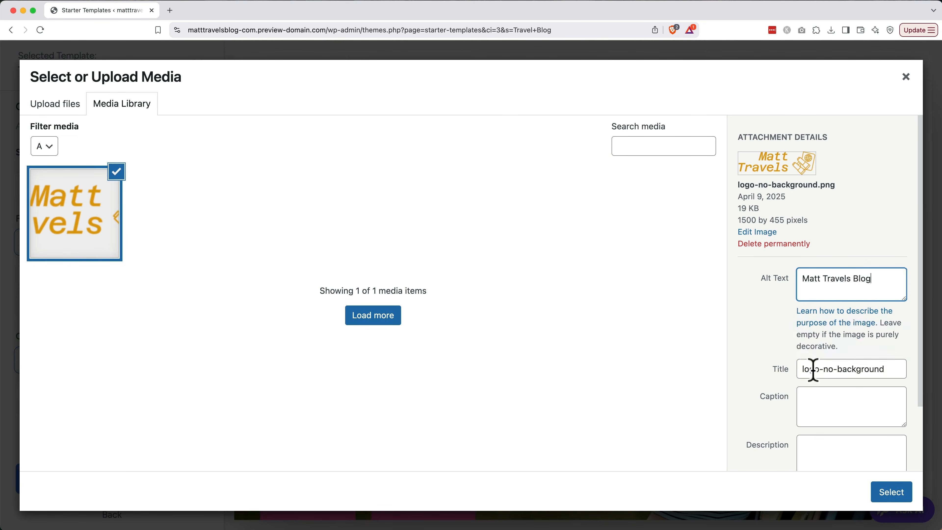
triple_click(841, 282)
key("cmd+c")
triple_click(837, 367)
key("cmd+v")
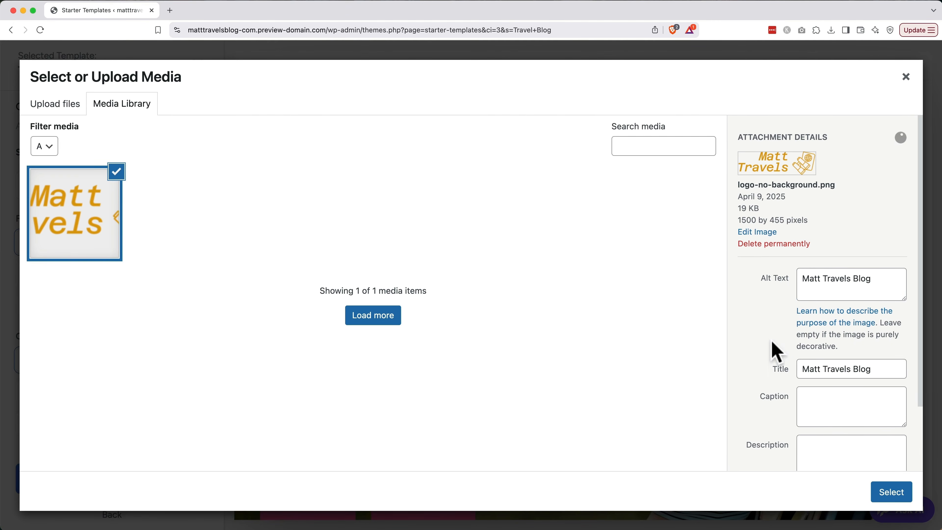
left_click(889, 494)
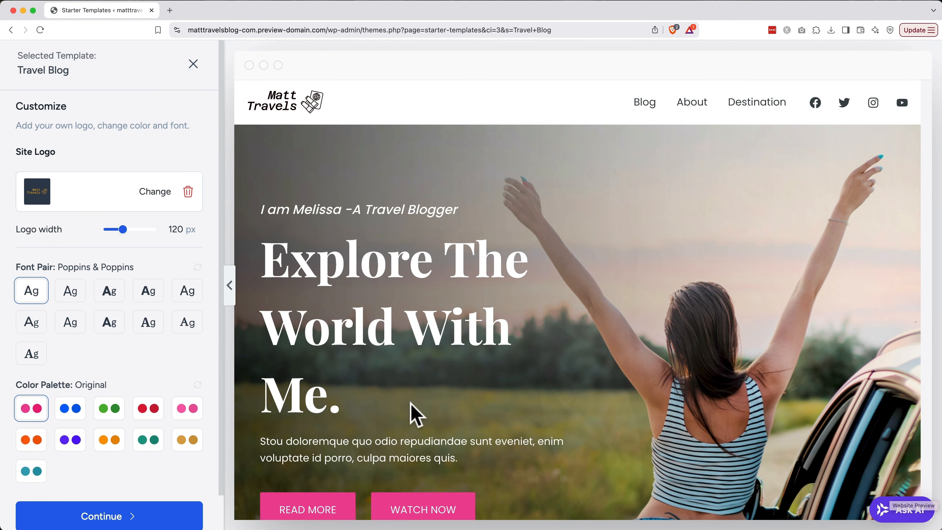
Preview several font pairs, then keep the Poppins & Poppins pair.
left_click(70, 293)
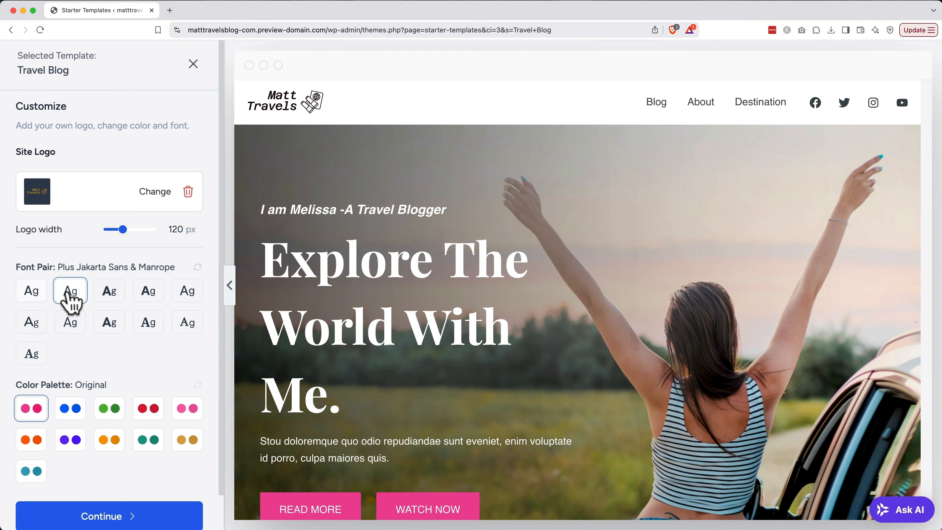
left_click(109, 292)
left_click(149, 292)
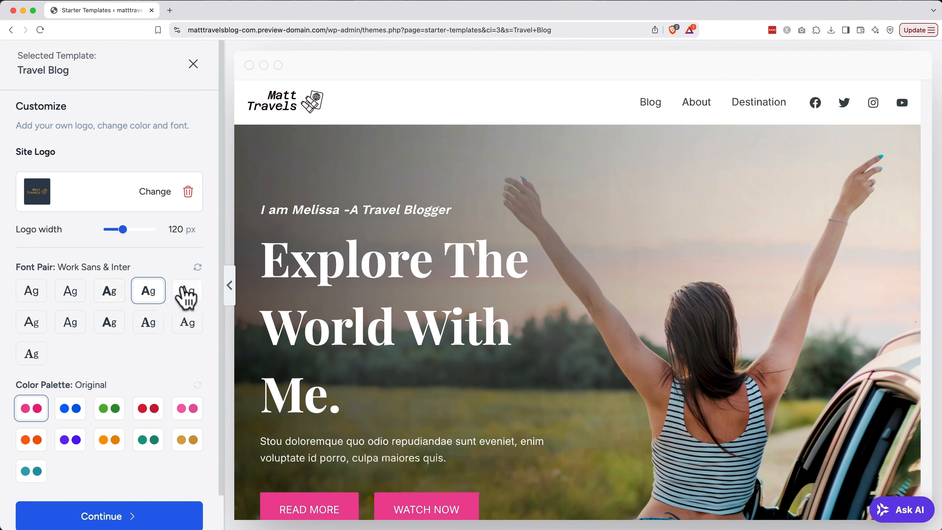
left_click(184, 295)
left_click(40, 294)
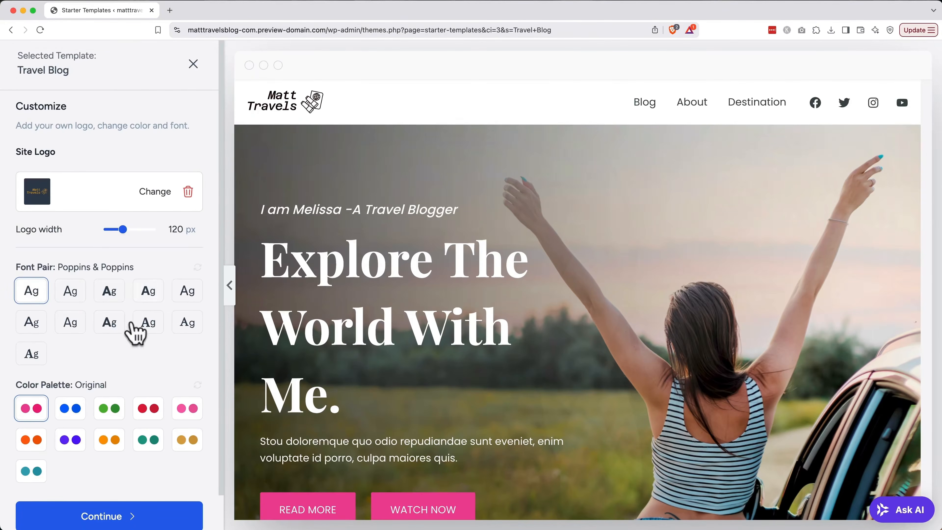
Compare the colour palettes and apply the gold Style 9 palette.
left_click(73, 411)
left_click(107, 411)
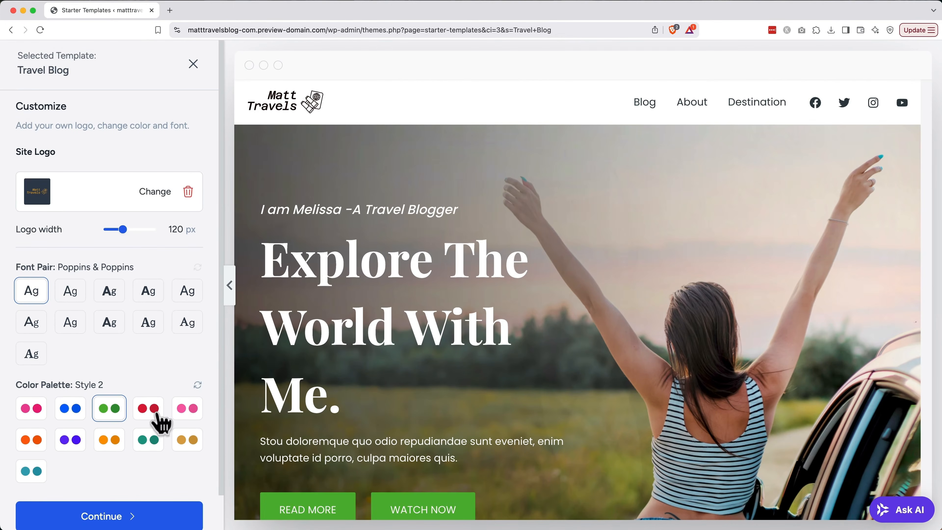
left_click(152, 418)
left_click(187, 414)
left_click(40, 442)
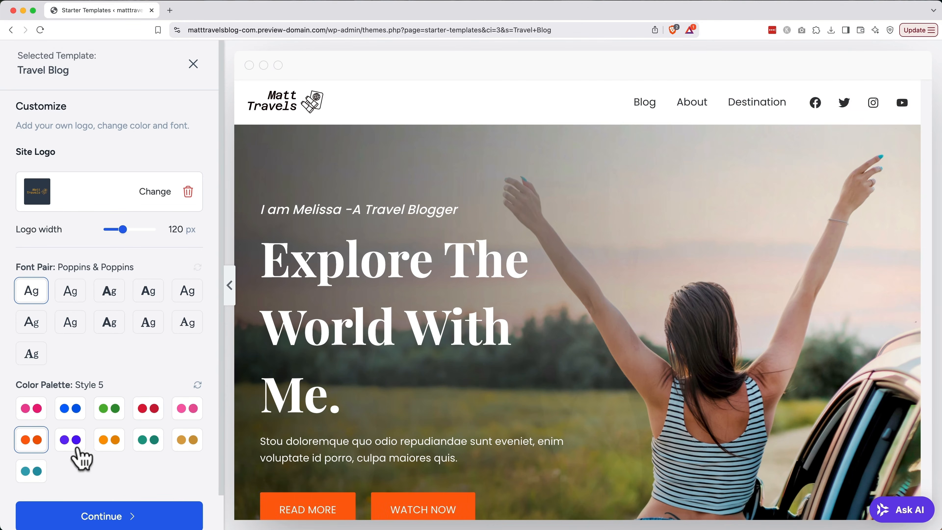
left_click(36, 470)
left_click(183, 441)
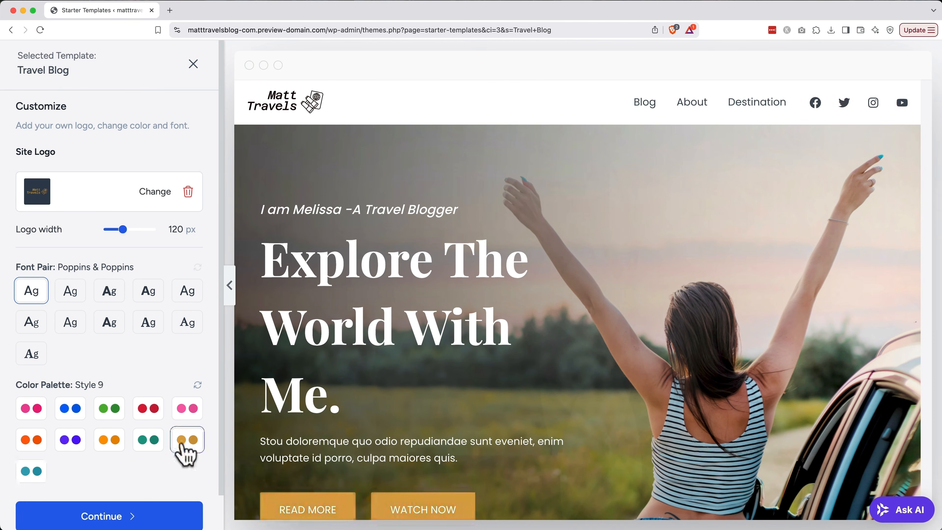
scroll(183, 444, "down", 2)
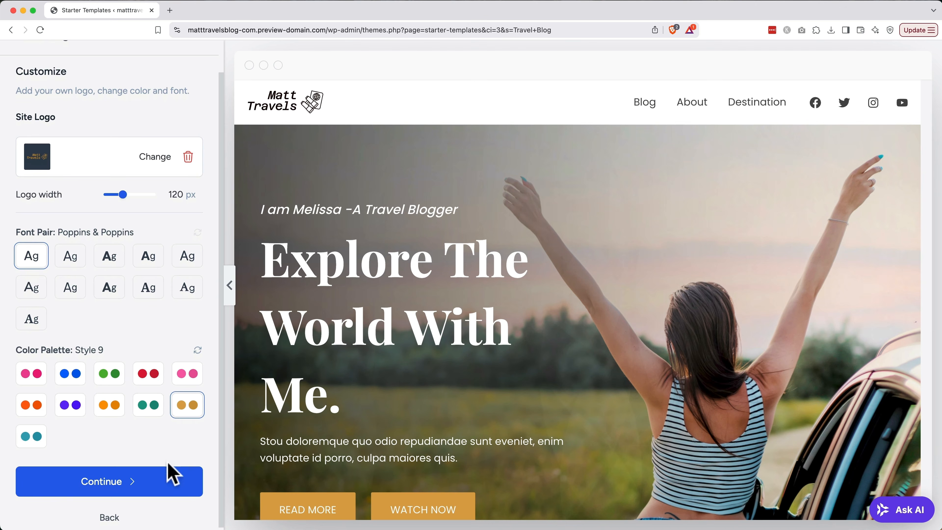
Continue past feature selection to the final step of the template wizard.
left_click(157, 486)
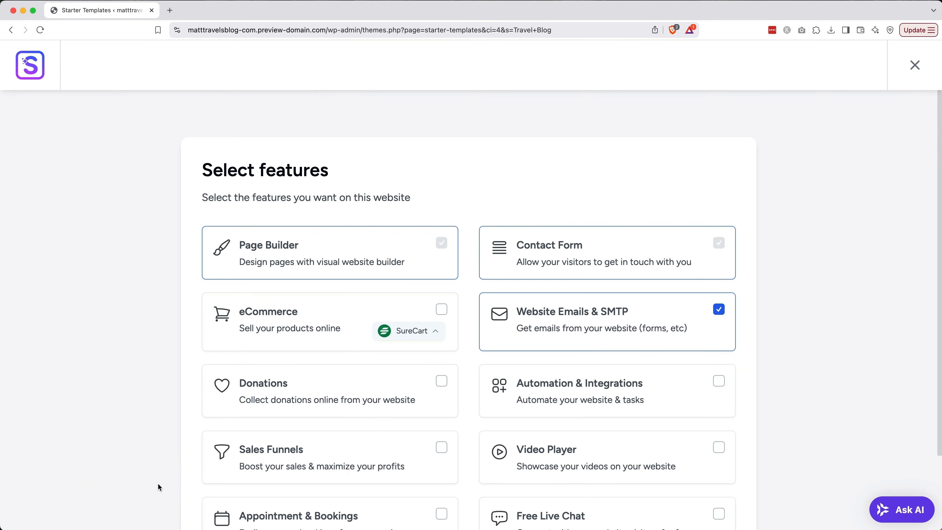
scroll(159, 484, "down", 3)
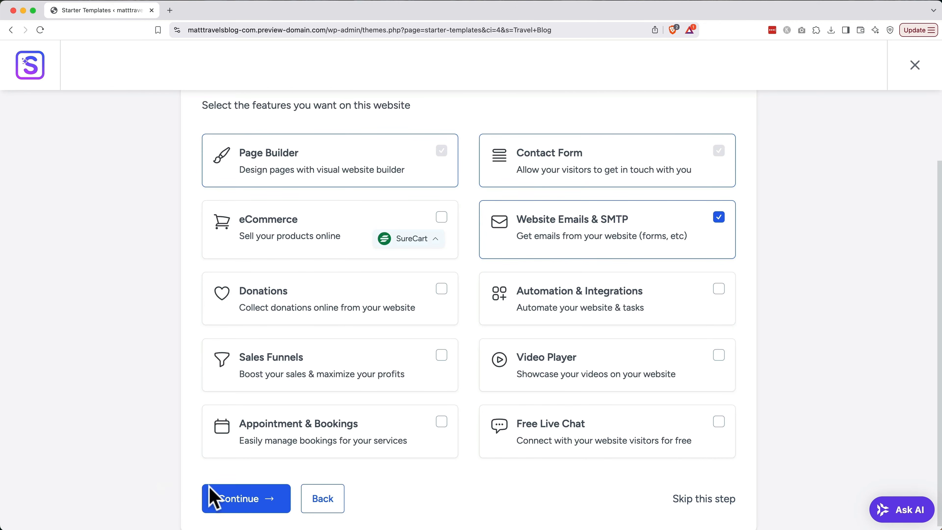
left_click(230, 500)
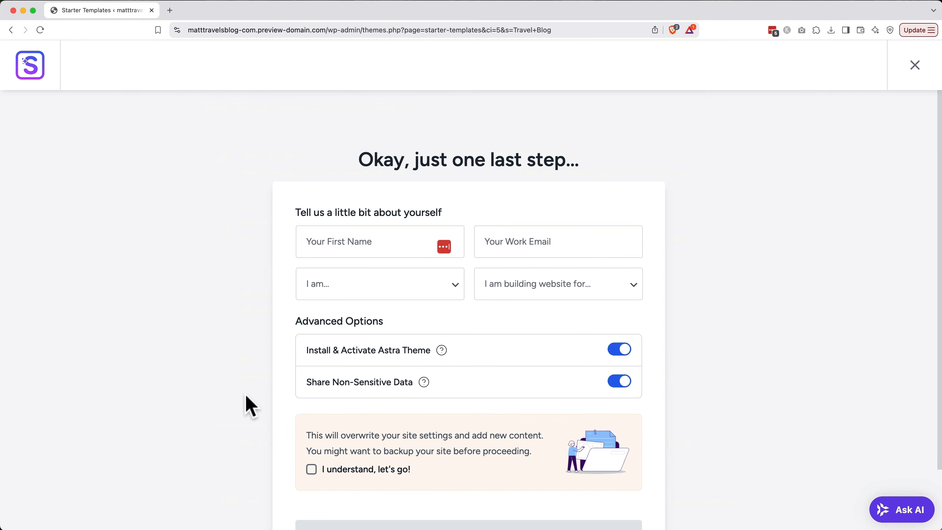
scroll(249, 406, "down", 2)
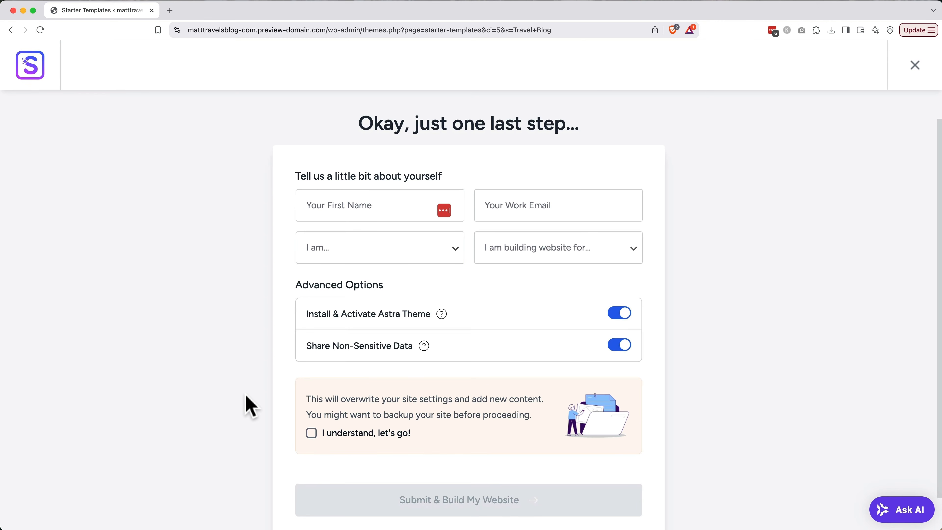
Enter the first name and work e-mail, choose Beginner and Myself/My Company.
left_click(372, 205)
type("Matt")
key("Tab")
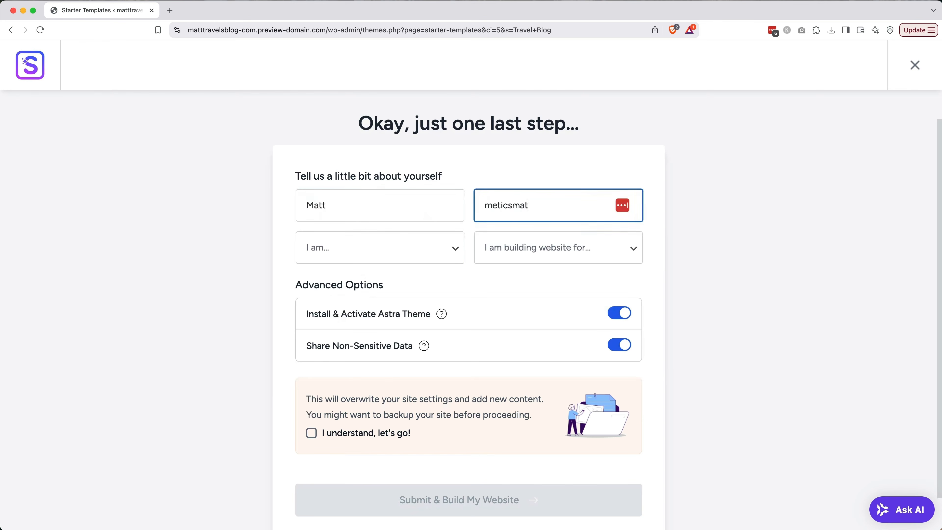
left_click(353, 244)
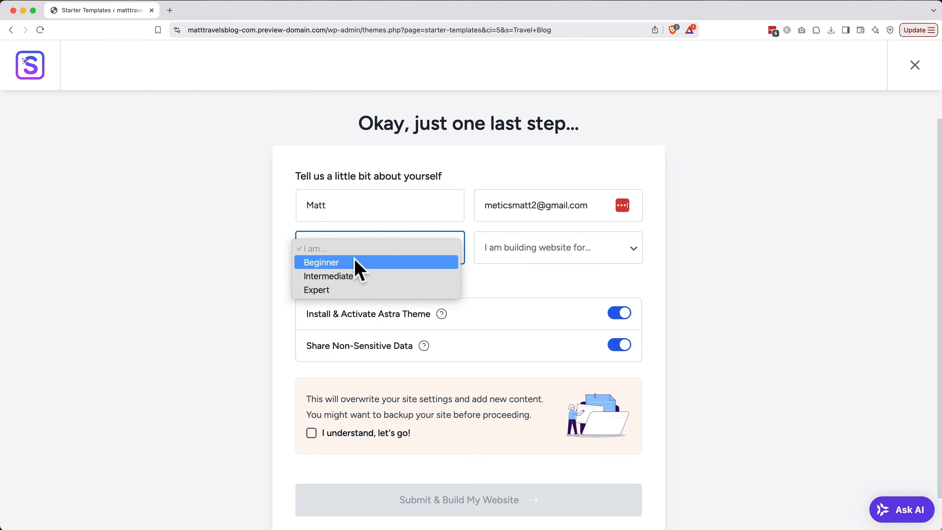
left_click(355, 263)
left_click(542, 256)
left_click(542, 262)
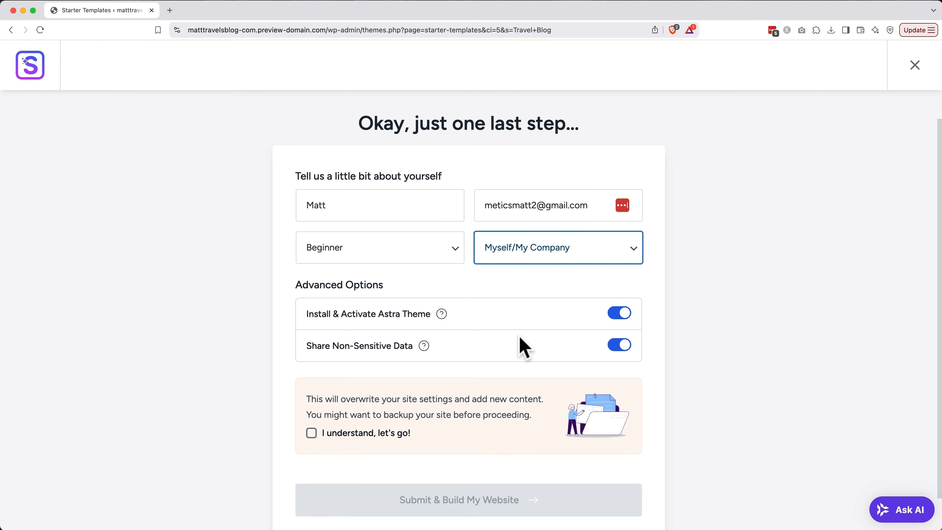
Accept the settings-overwrite warning and submit to build the website.
mouse_move(424, 349)
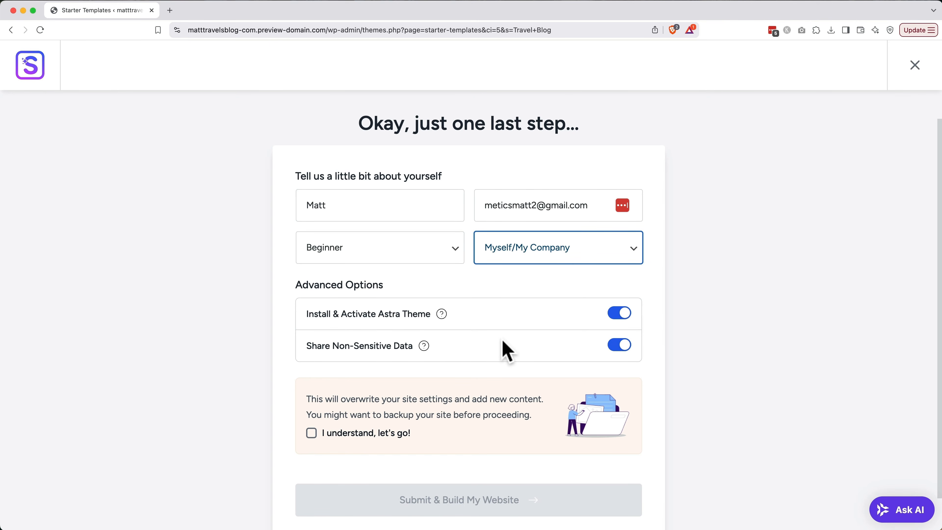
left_click(311, 435)
scroll(383, 471, "down", 1)
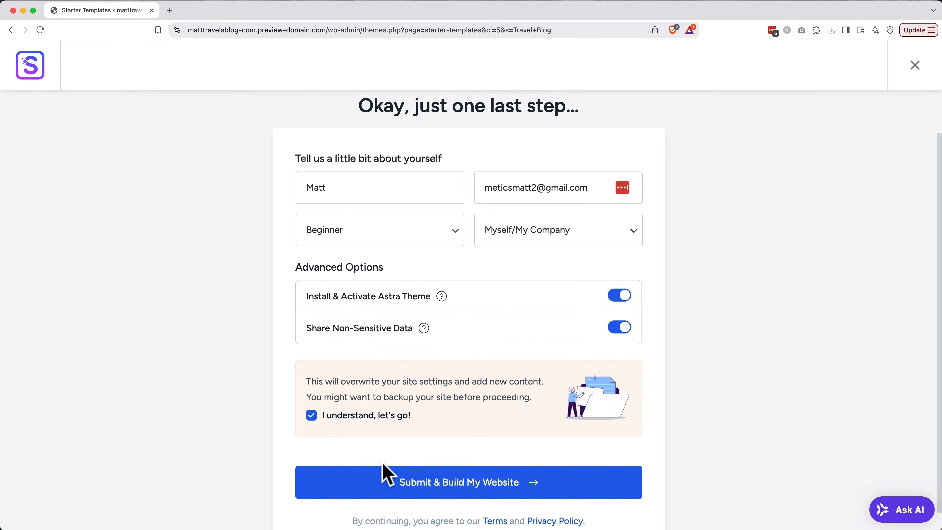
left_click(390, 483)
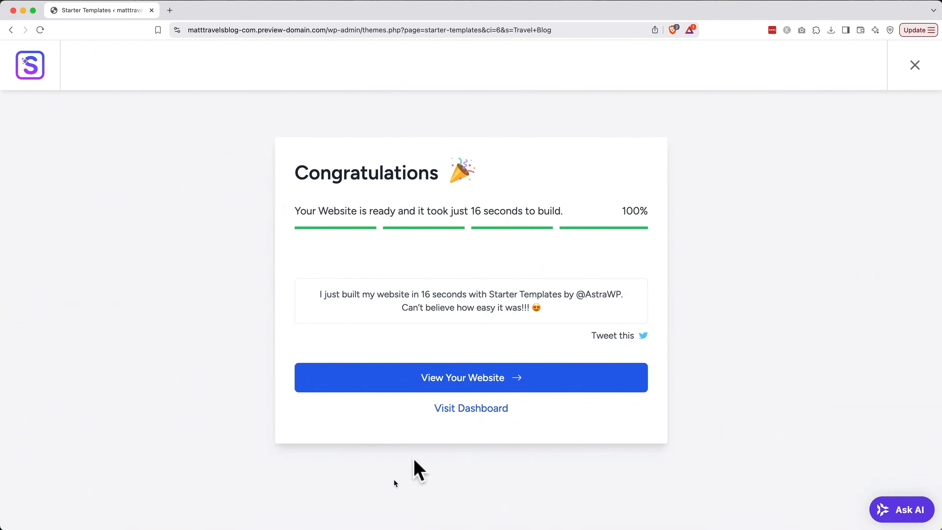
View the newly built website in a new tab, close it, and go to the Dashboard.
left_click(481, 374)
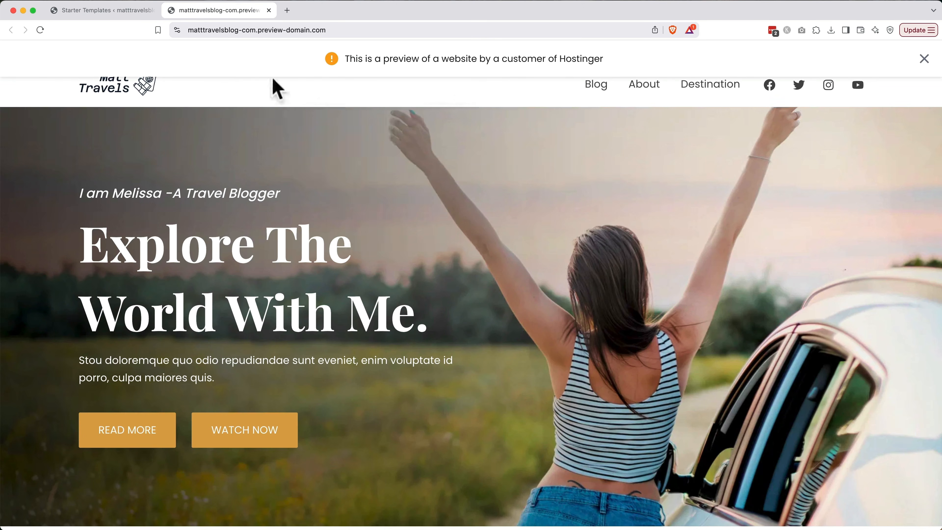
left_click(269, 10)
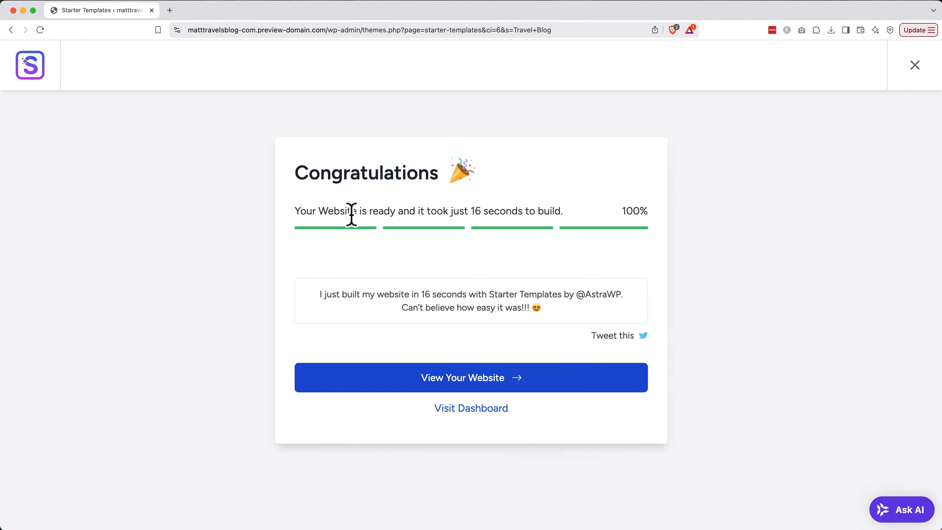
left_click(445, 407)
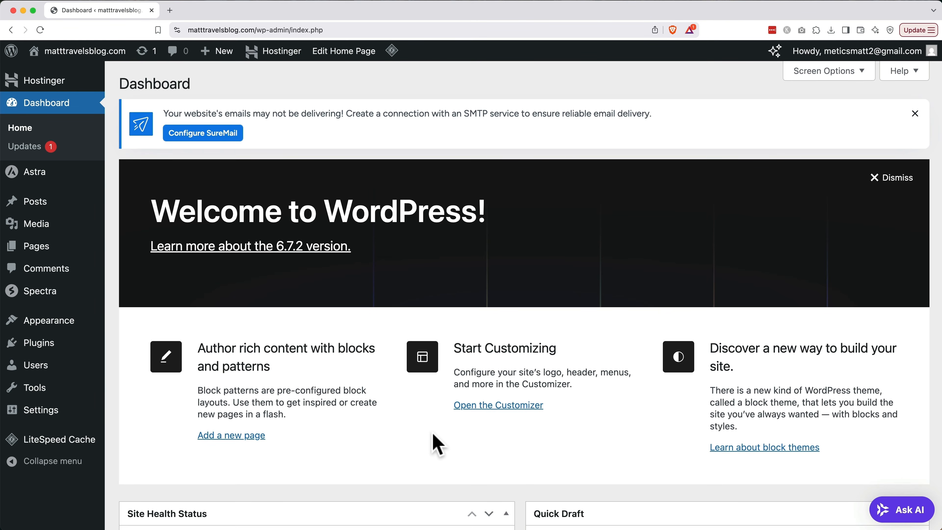
Deactivate LiteSpeed Cache in the Plugins list, then go to Add New Plugin.
left_click(64, 344)
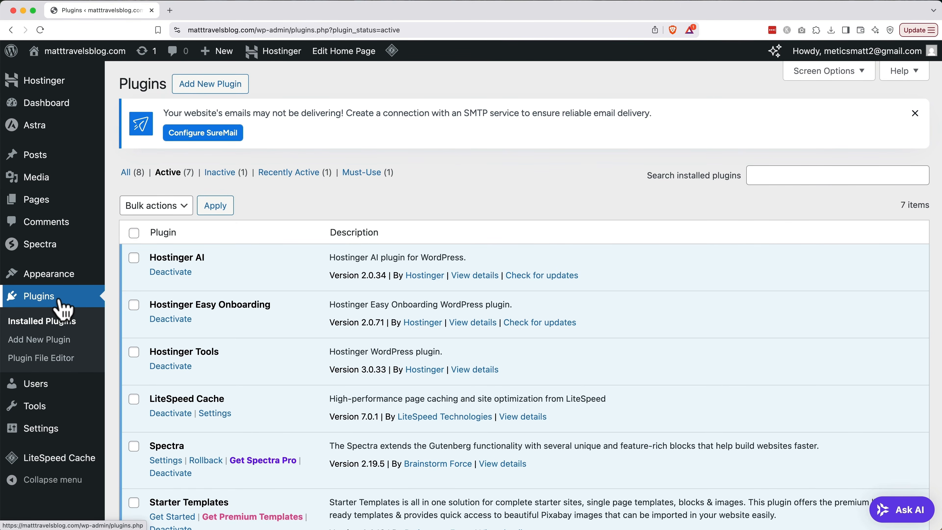
left_click(182, 414)
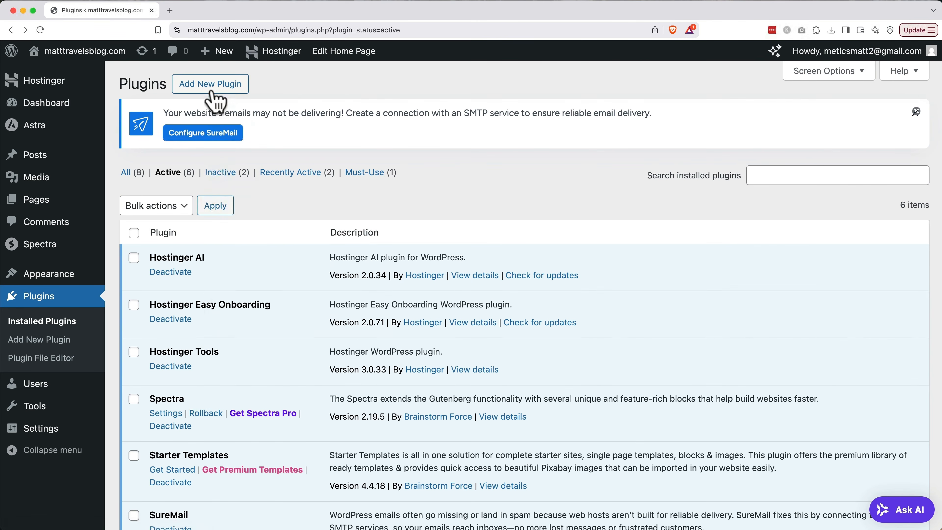
left_click(210, 84)
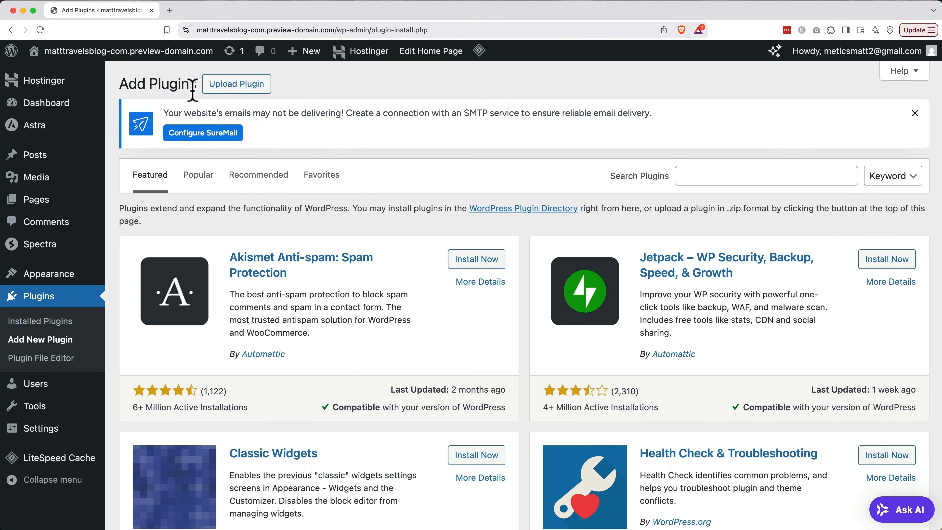
Search for 'Rank Math', then install and activate Rank Math SEO.
left_click(735, 175)
type("Rank Math")
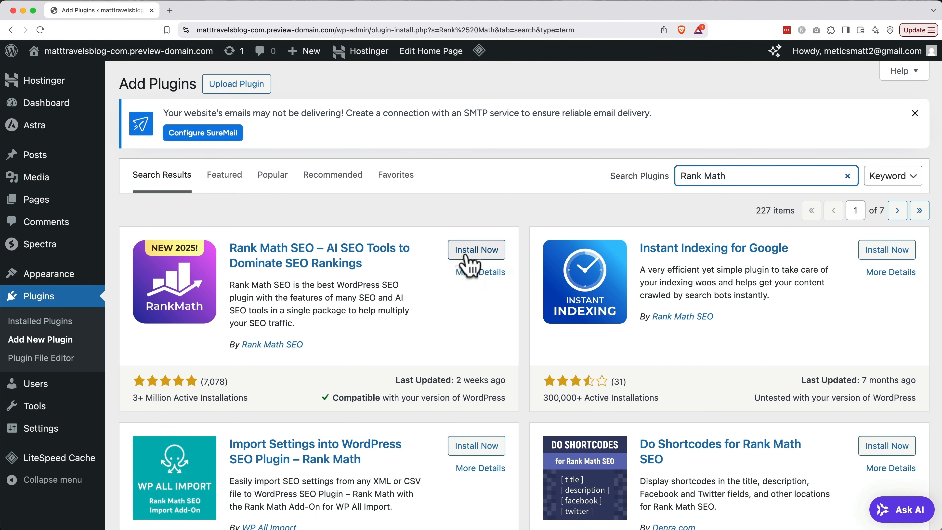
left_click(476, 249)
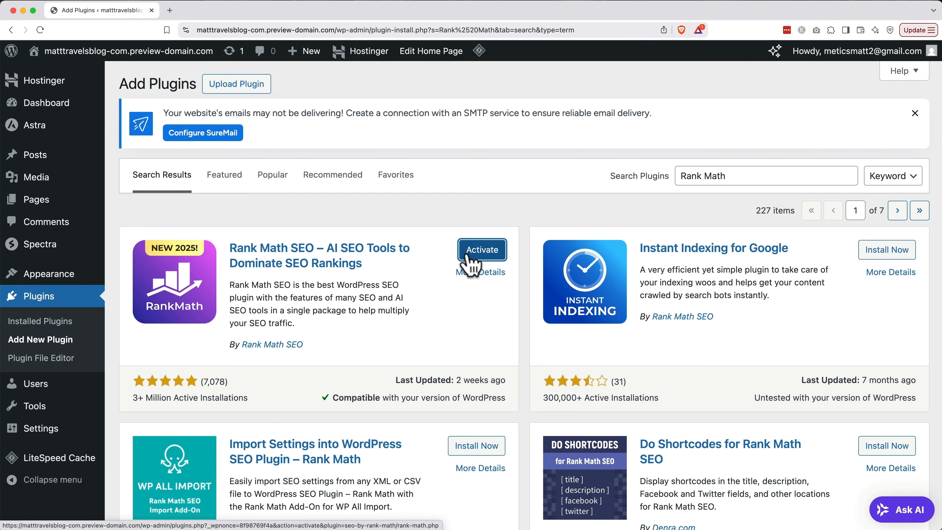
left_click(469, 256)
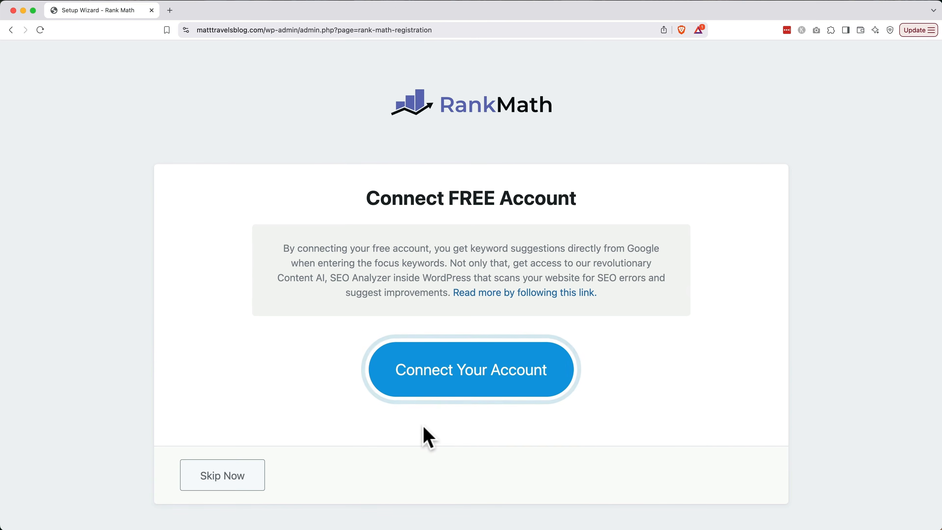
Start a new Rank Math account sign-up by e-mail, entering the name and e-mail address.
left_click(470, 378)
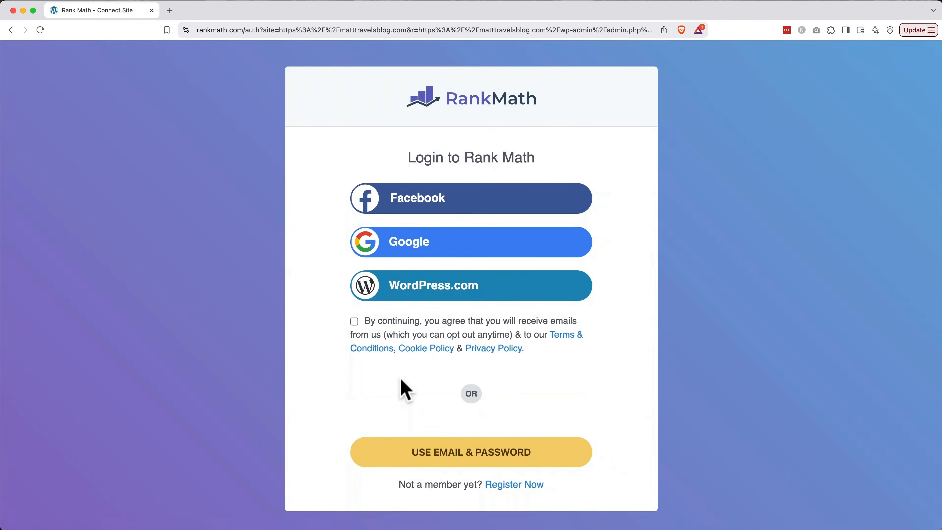
left_click(505, 488)
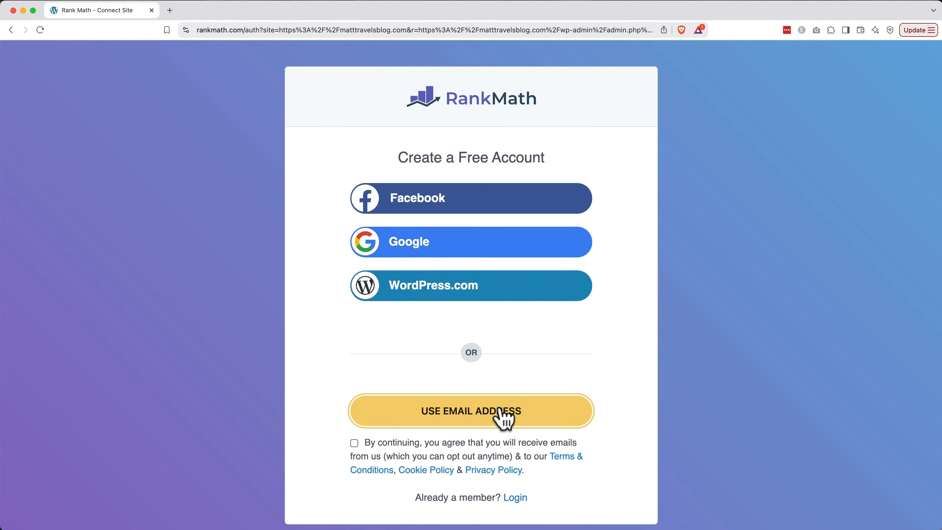
left_click(504, 418)
type("Matt")
key("Tab")
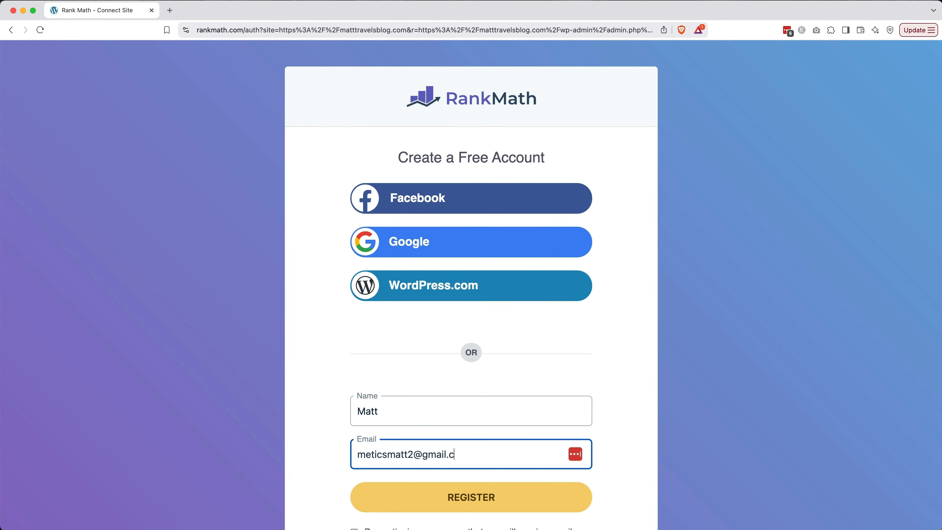
Register and activate the Rank Math free plan, then start the wizard in Easy mode.
left_click(478, 493)
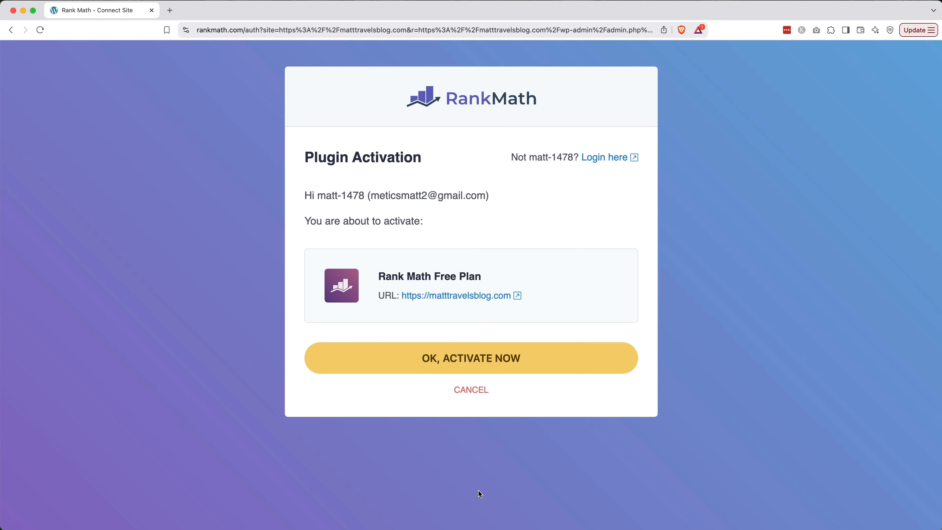
left_click(515, 358)
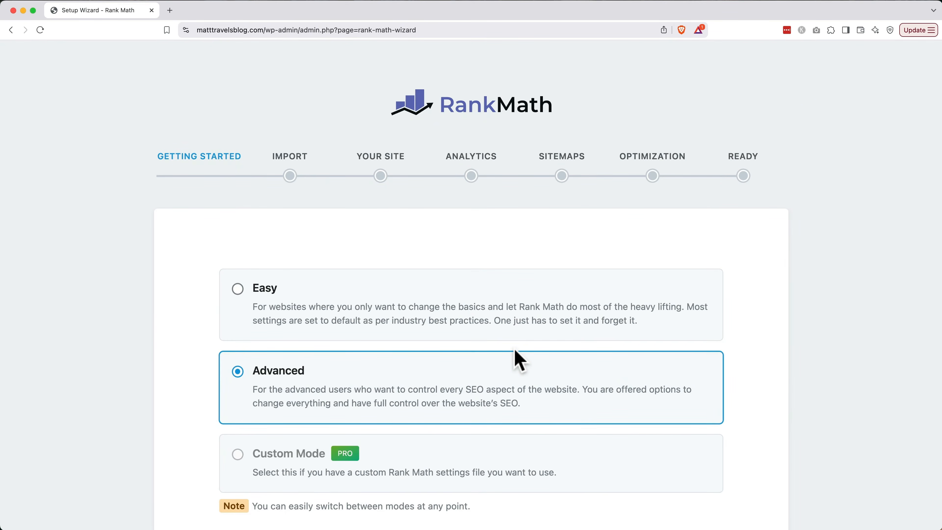
scroll(515, 352, "down", 3)
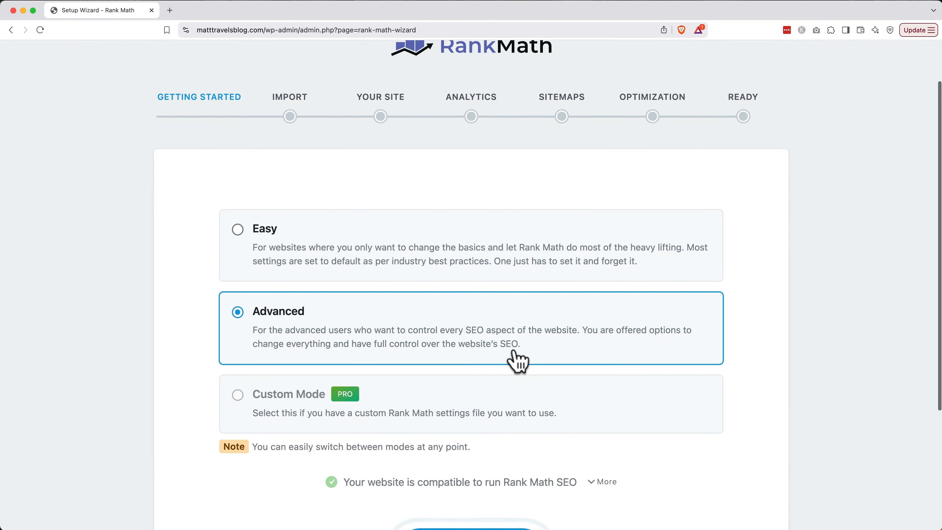
left_click(519, 273)
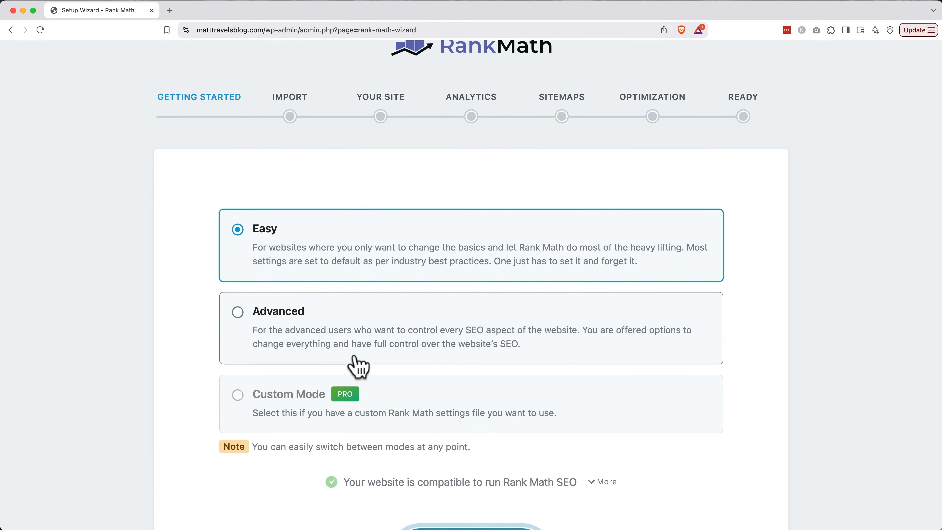
scroll(357, 360, "down", 5)
left_click(450, 463)
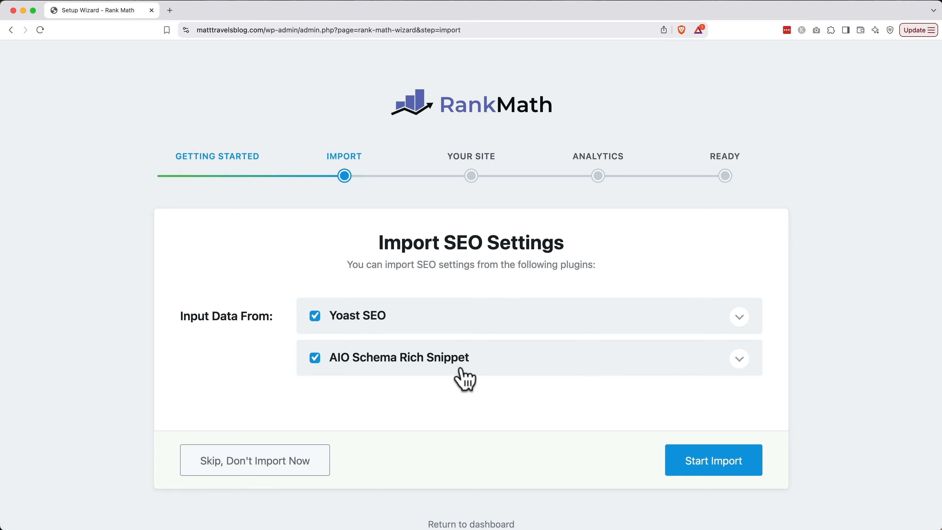
left_click(311, 461)
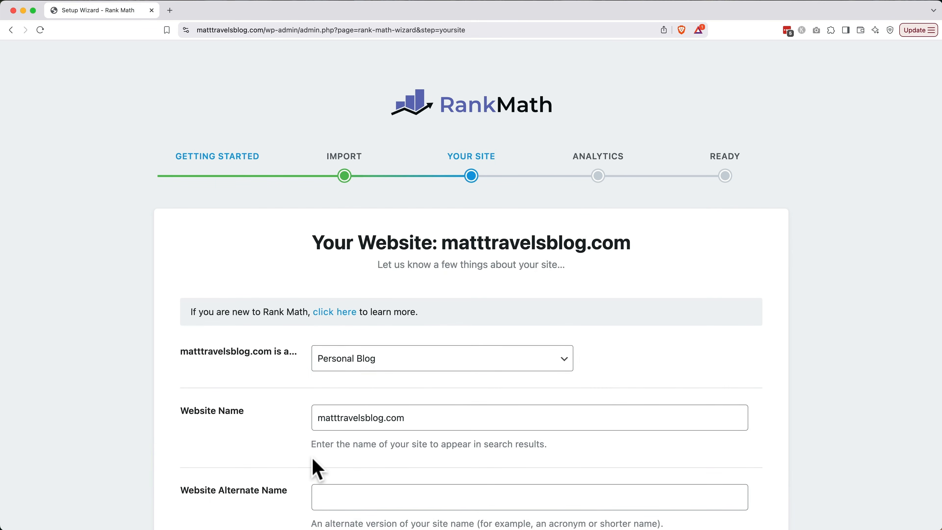
scroll(311, 457, "down", 5)
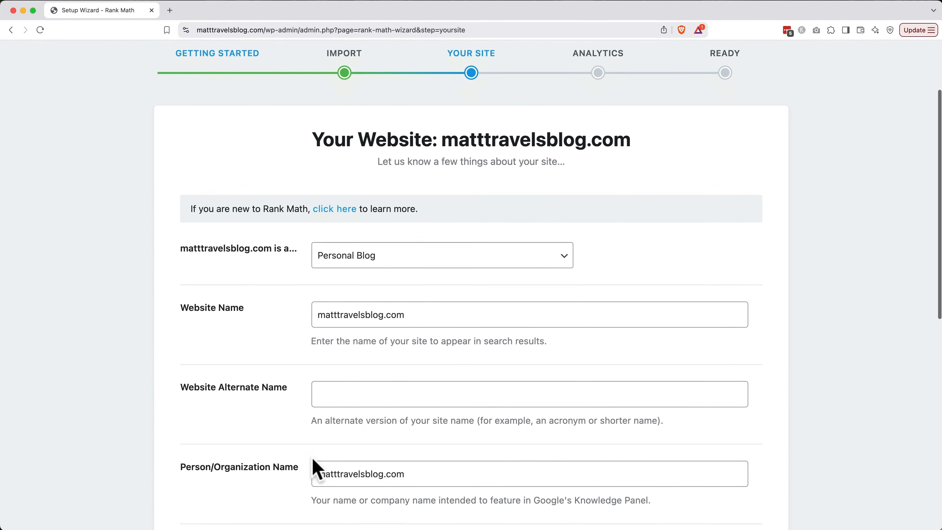
left_click(382, 239)
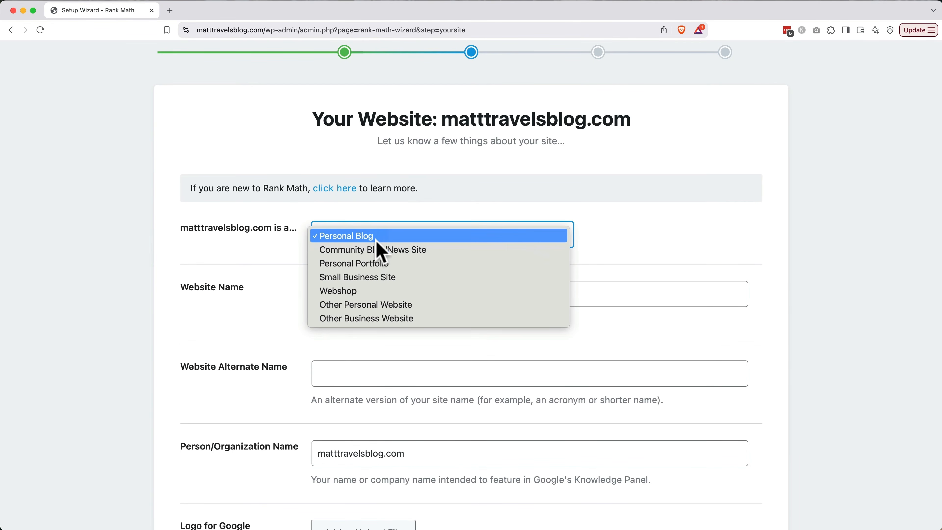
left_click(274, 260)
scroll(273, 264, "down", 4)
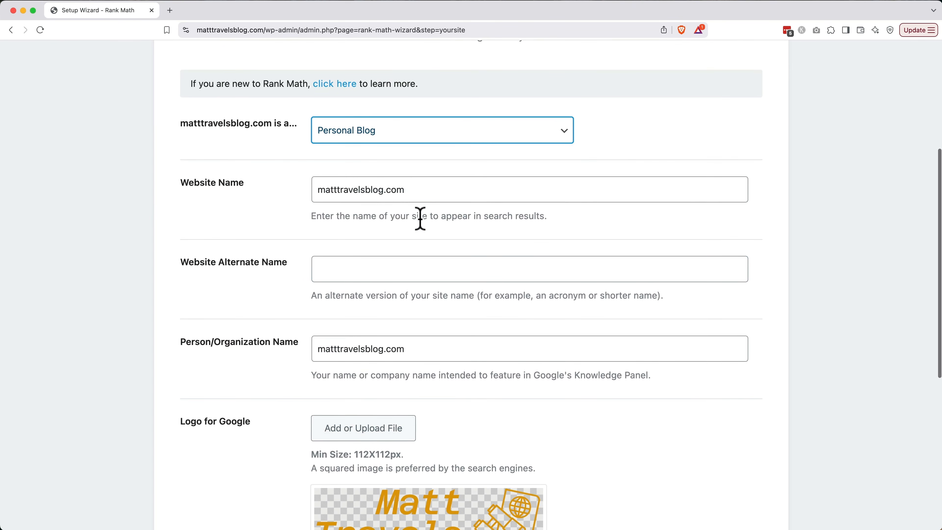
triple_click(437, 189)
type("Matt ")
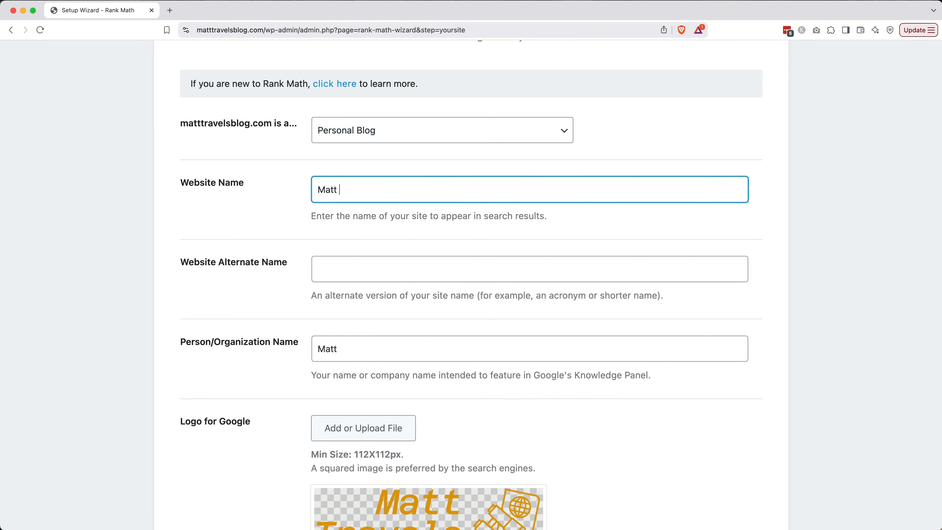
type("Travels Blog")
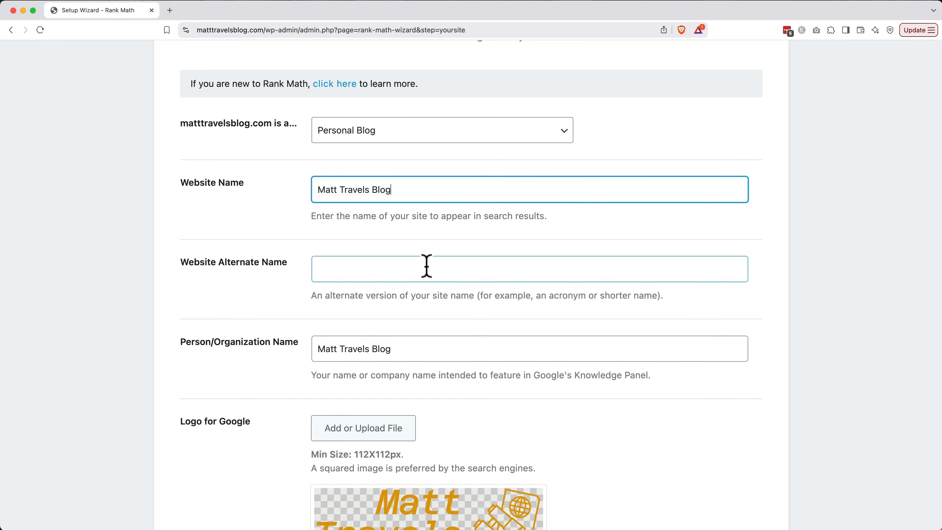
scroll(427, 265, "down", 5)
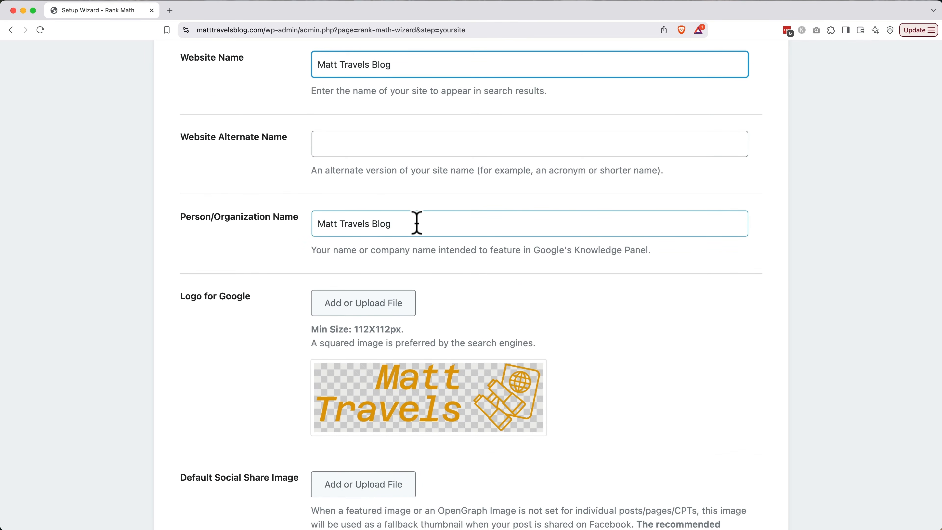
scroll(417, 223, "down", 8)
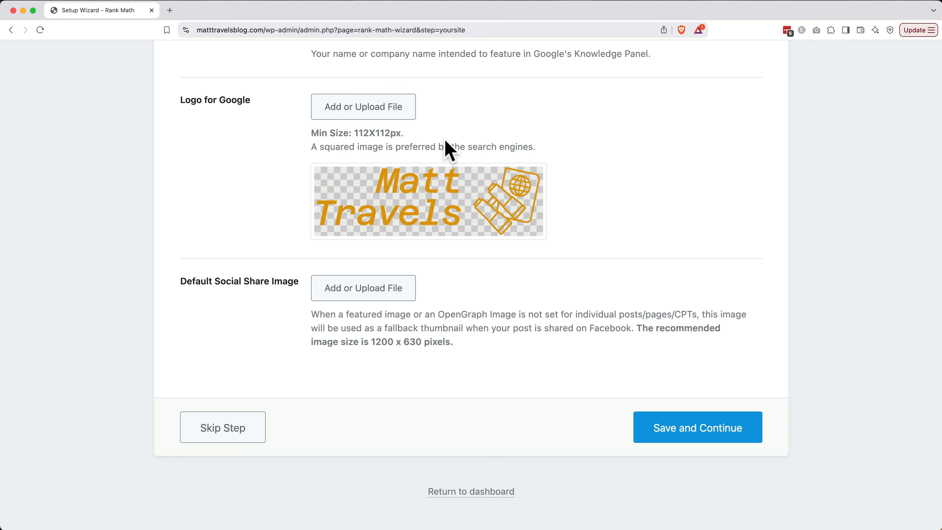
Upload logo-color.png as the new Logo for Google.
left_click(381, 114)
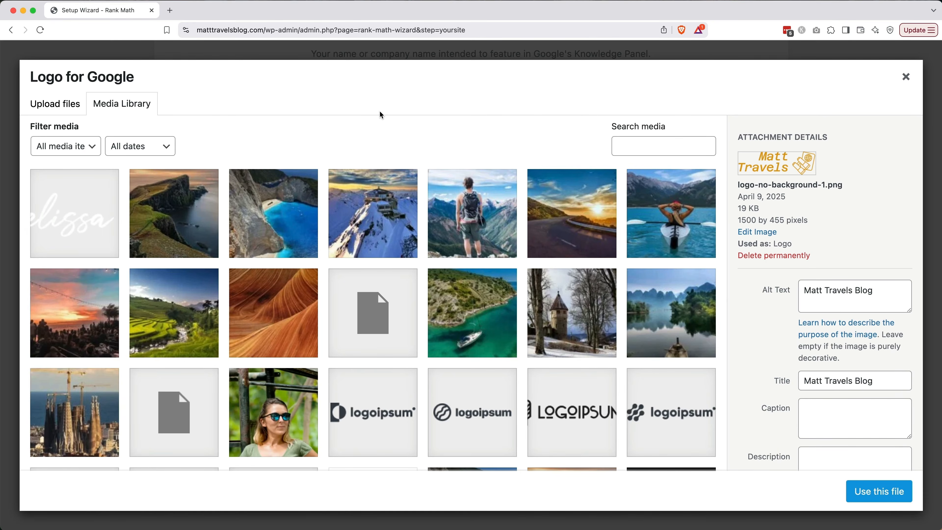
left_click(61, 109)
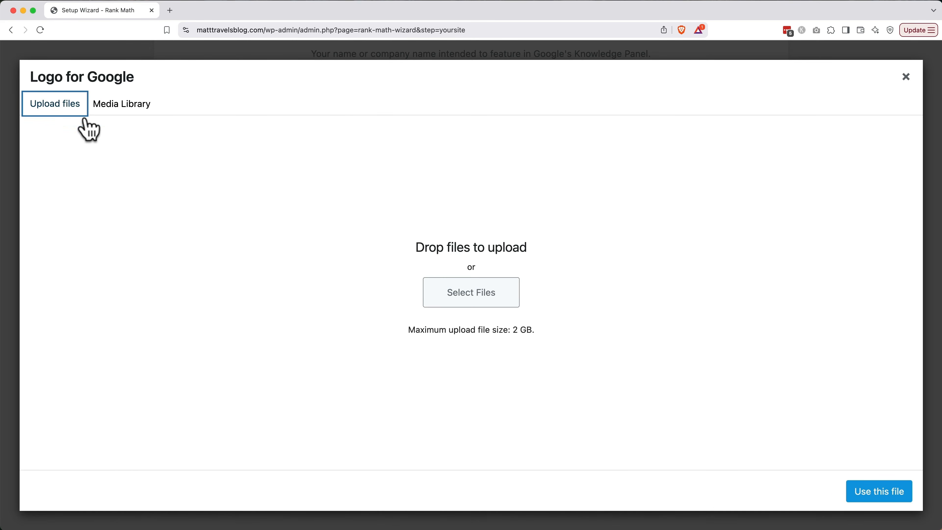
left_click(468, 295)
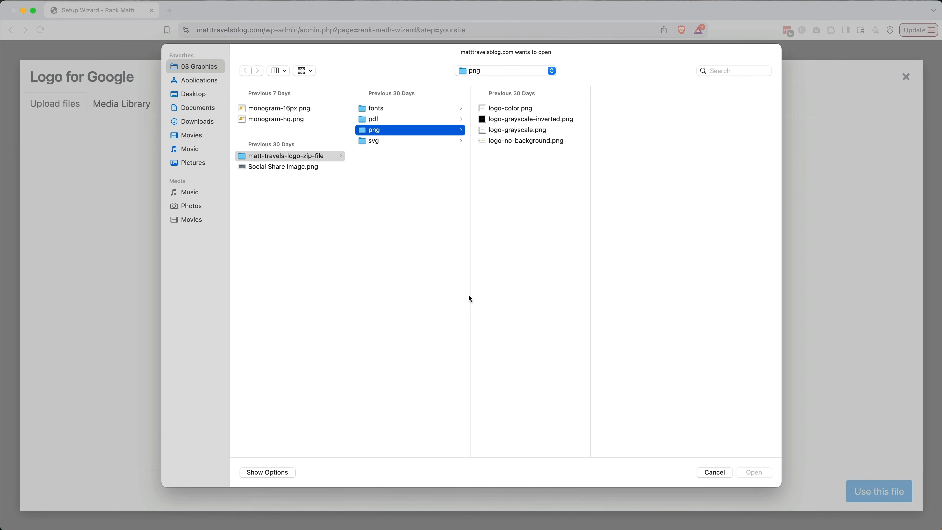
left_click(528, 108)
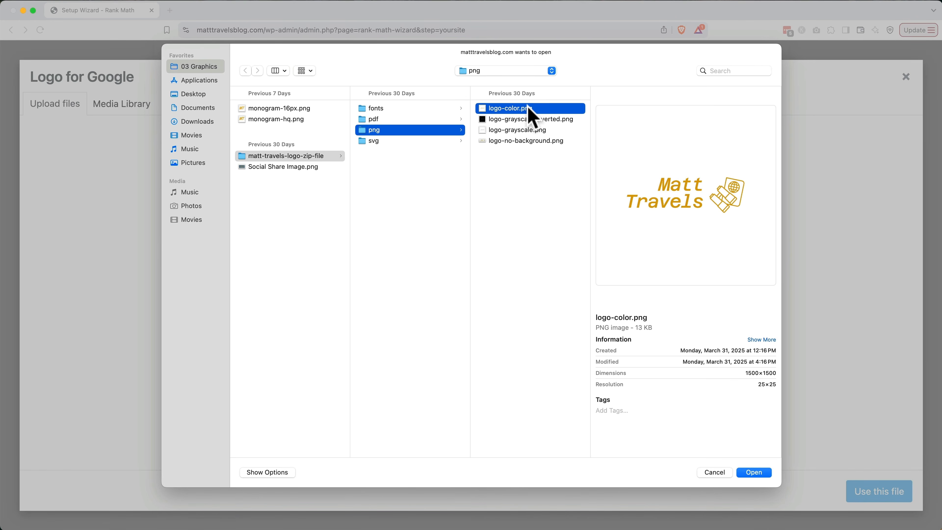
double_click(529, 109)
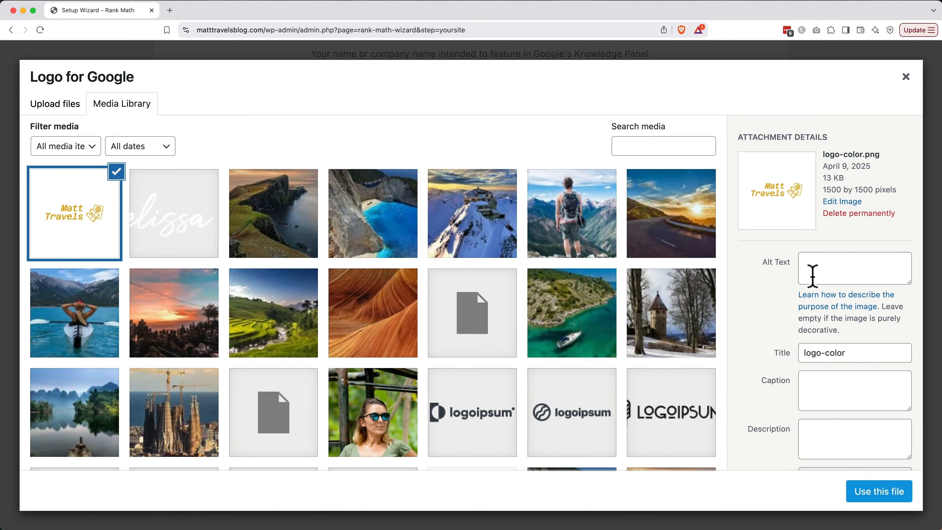
Set the logo's alt text and title to 'Matt Travels Blog' and use the file.
left_click(814, 269)
type("Matt Travels Blog")
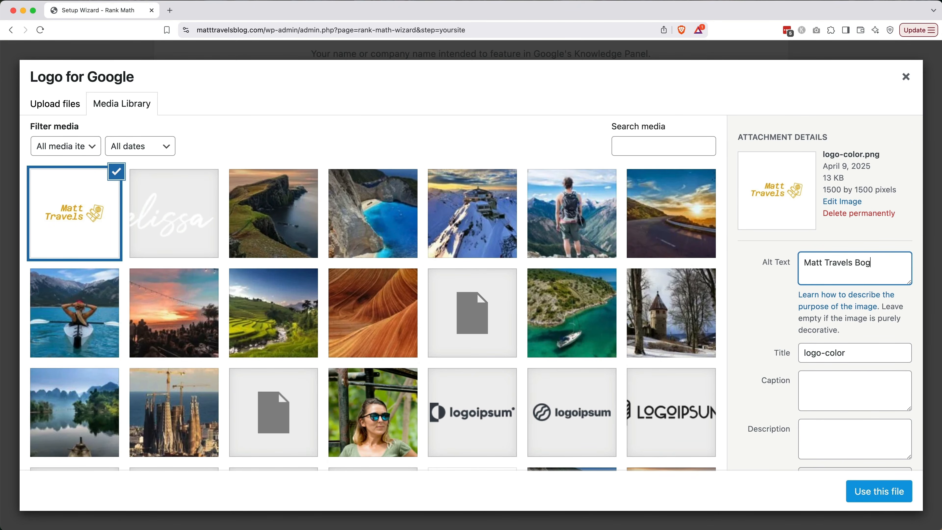
key("BackSpace")
key("BackSpace")
type("log")
key("Tab")
key("Tab")
type("Matt Trave")
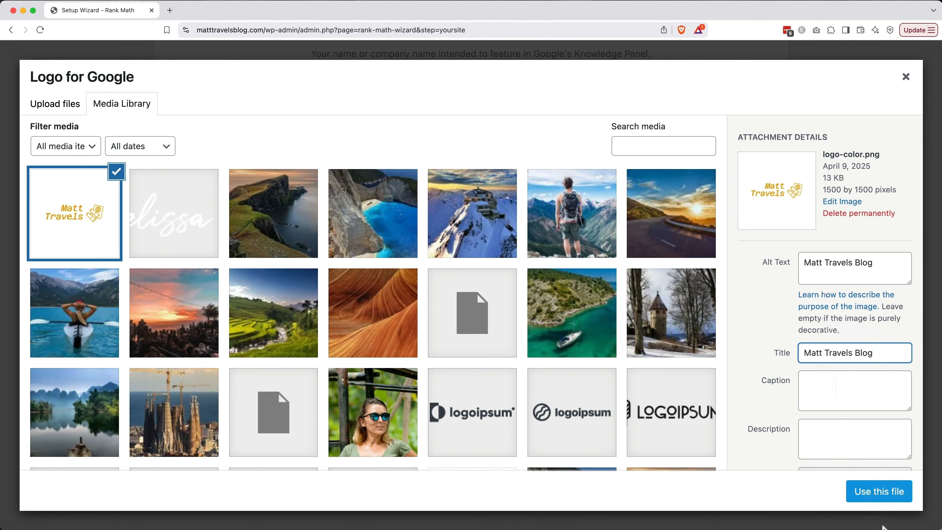
left_click(879, 497)
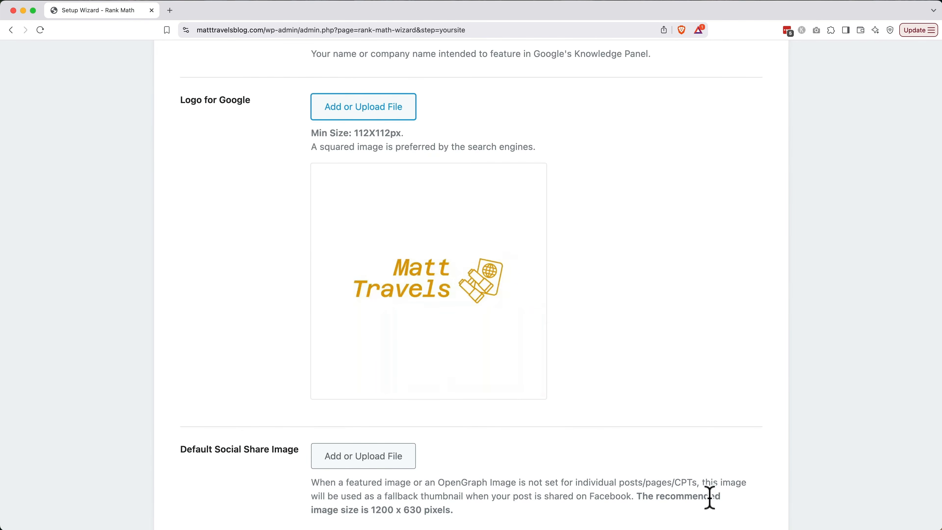
scroll(708, 499, "down", 5)
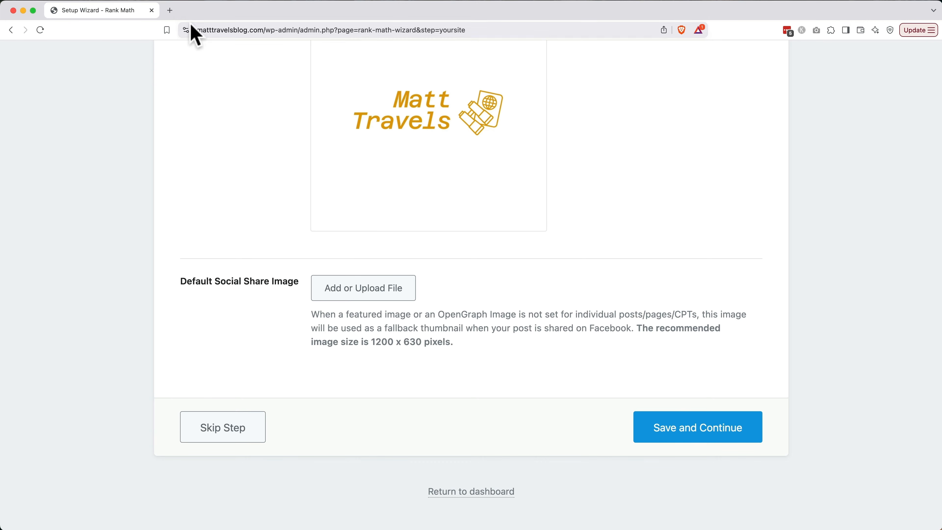
Go to canva.com in a new tab and log in.
left_click(171, 11)
type("canva")
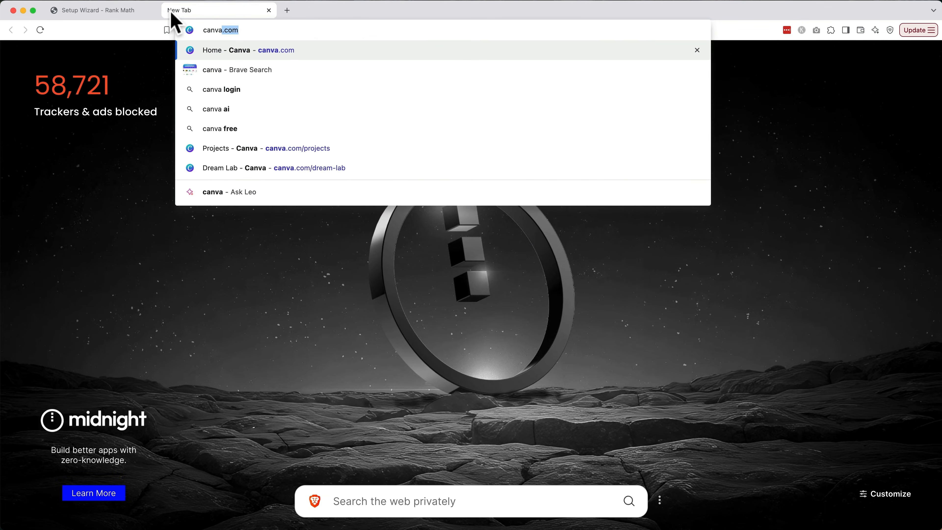
key("Return")
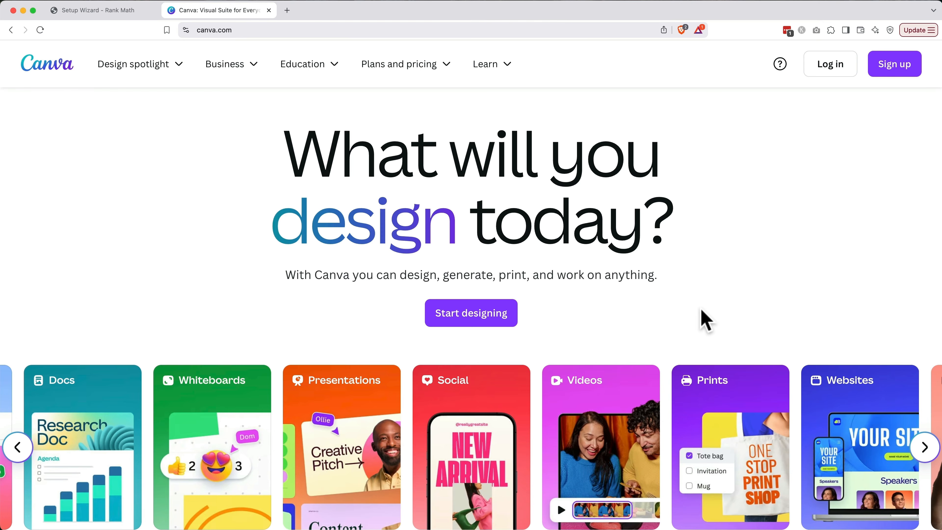
left_click(818, 74)
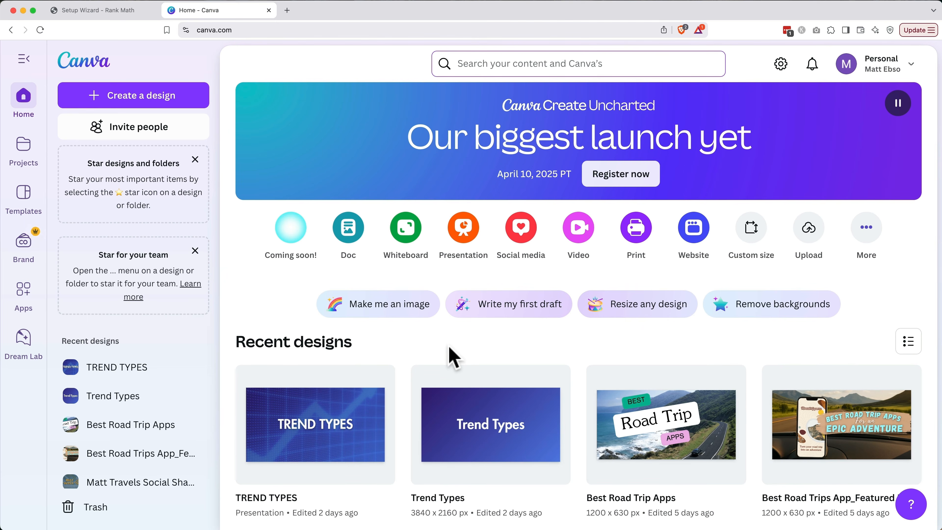
Create a custom 1200 × 630 px Facebook Post (Landscape) design.
left_click(177, 107)
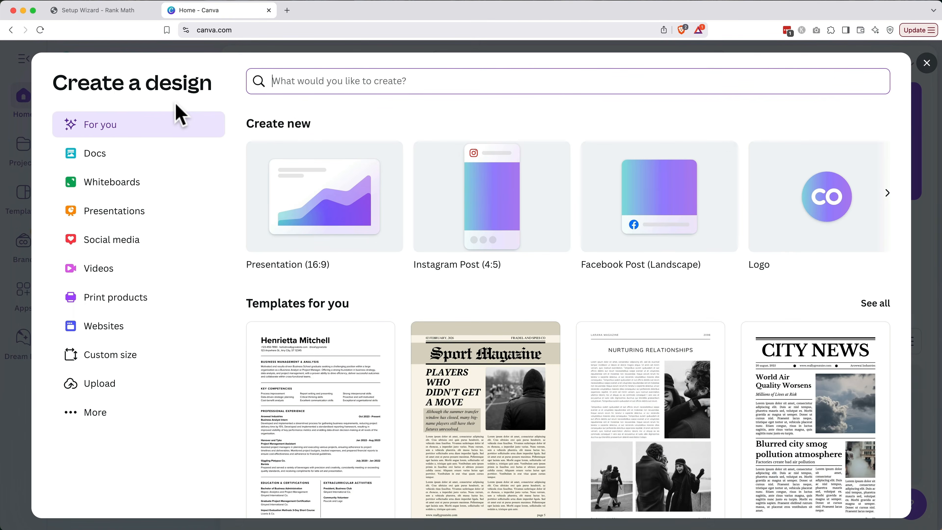
left_click(171, 353)
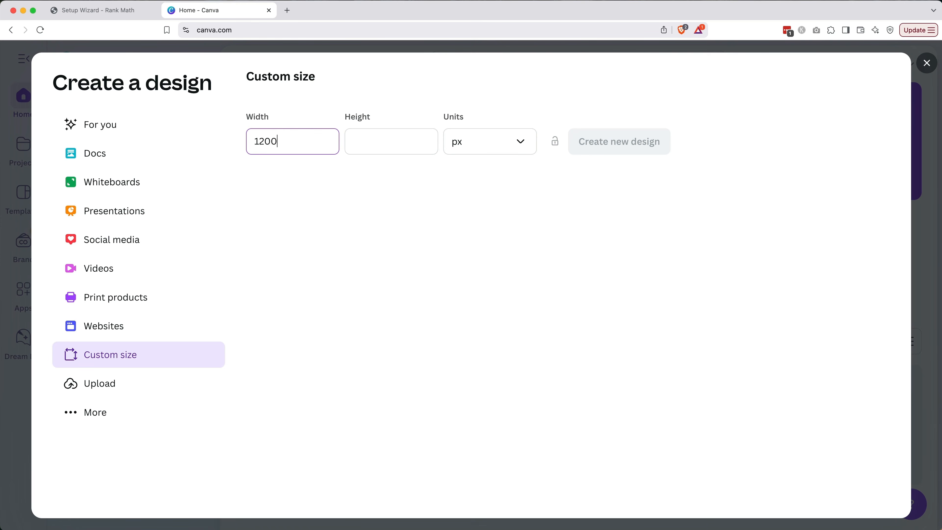
key("Tab")
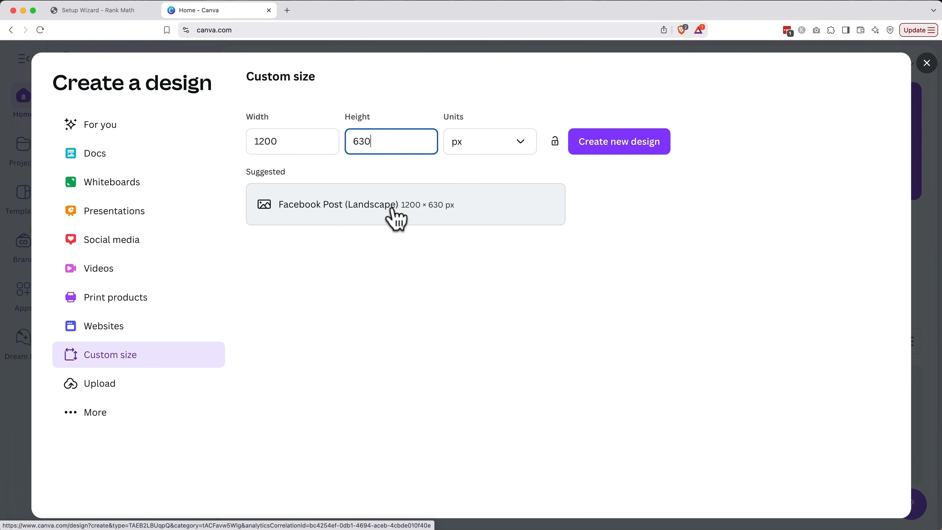
left_click(395, 217)
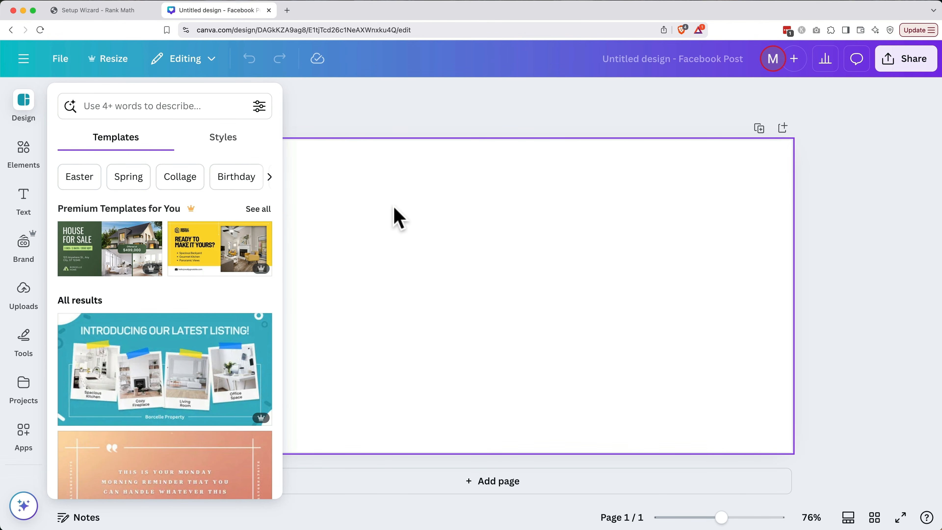
Upload logo-no-background.png and drag the Matt Travels logo onto the page.
left_click(26, 297)
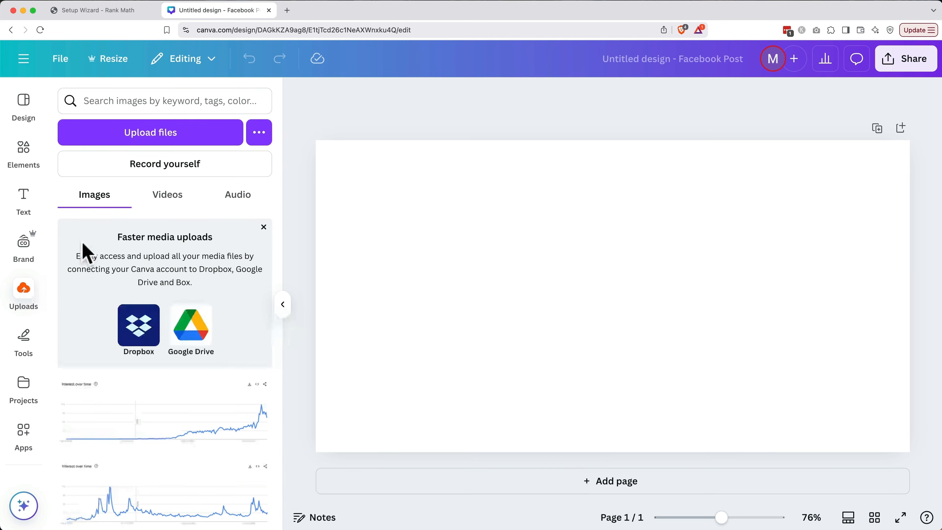
left_click(172, 132)
left_click(535, 140)
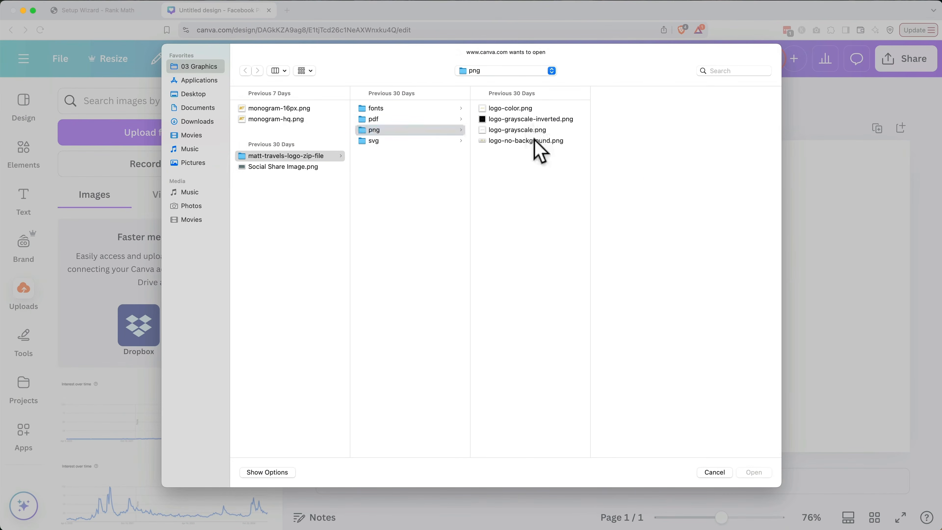
double_click(534, 140)
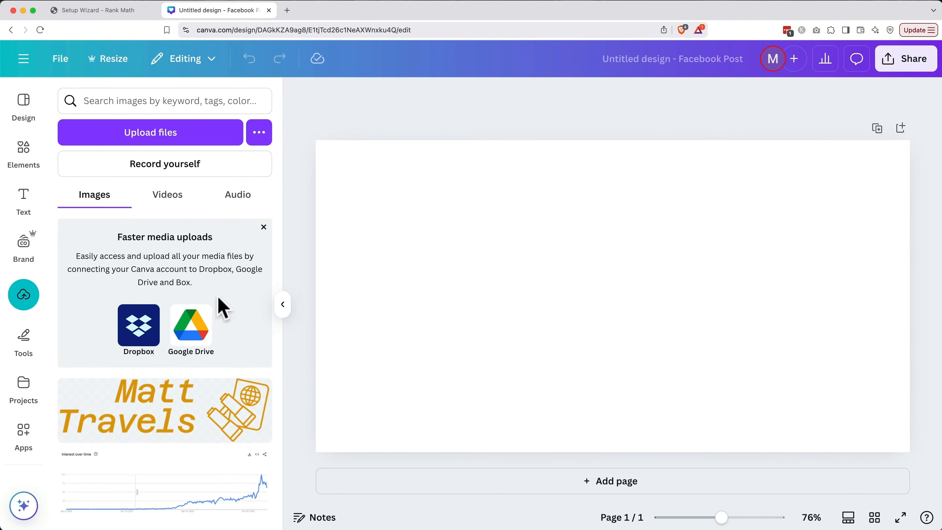
left_click_drag(164, 404, 647, 280)
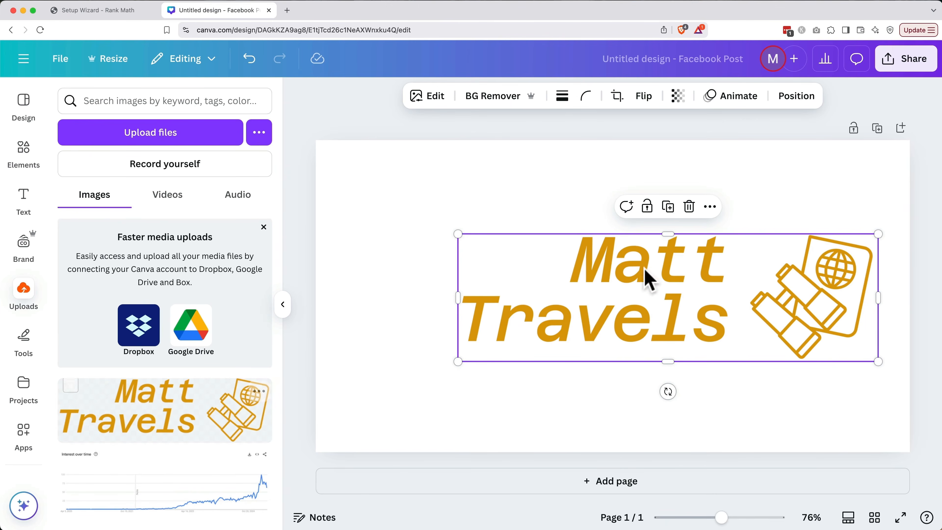
Centre the logo vertically and horizontally on the 1200 × 630 page.
left_click(793, 102)
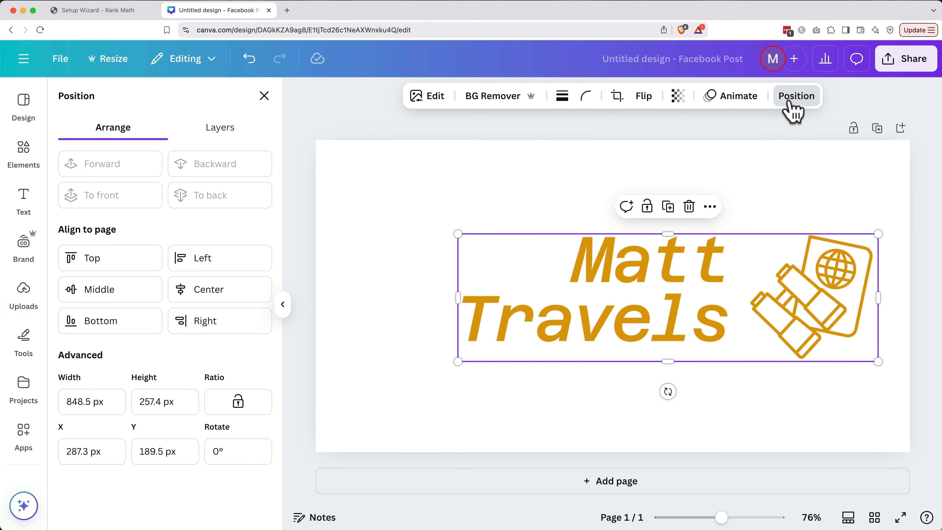
left_click(133, 296)
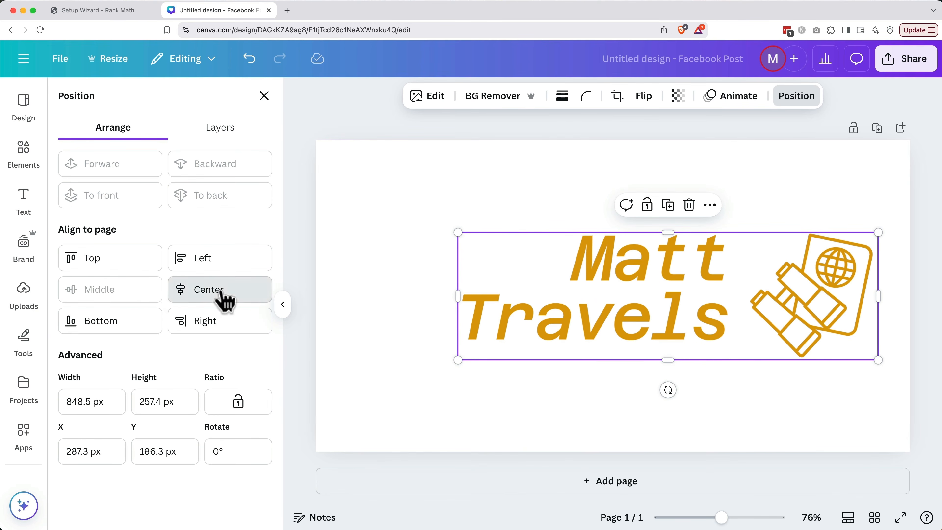
left_click(225, 300)
left_click(365, 338)
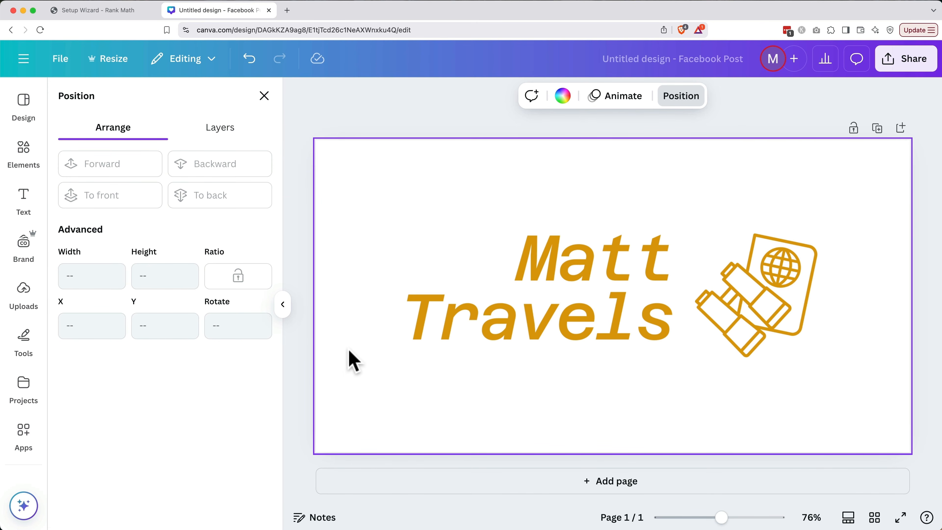
Search Elements for 'beach', add the palm-tree beach photo and enlarge it toward the top-left.
left_click(24, 152)
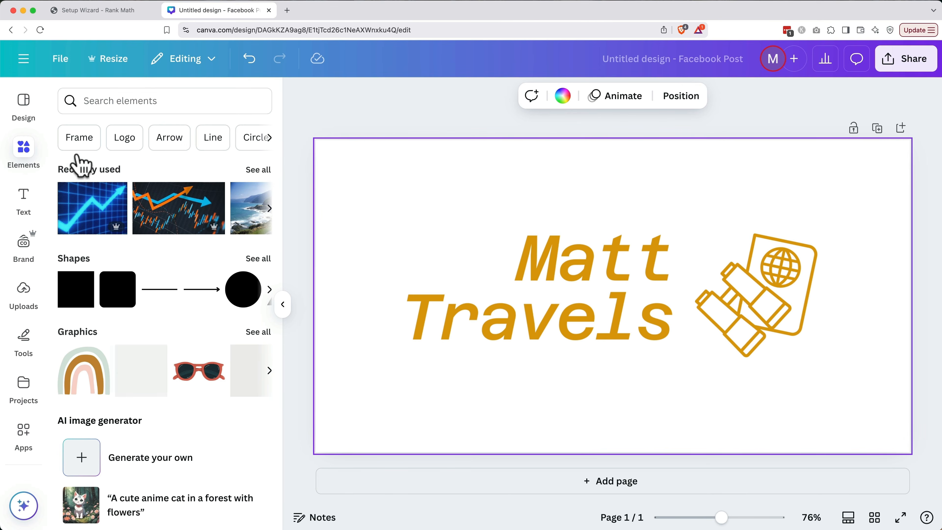
left_click(181, 108)
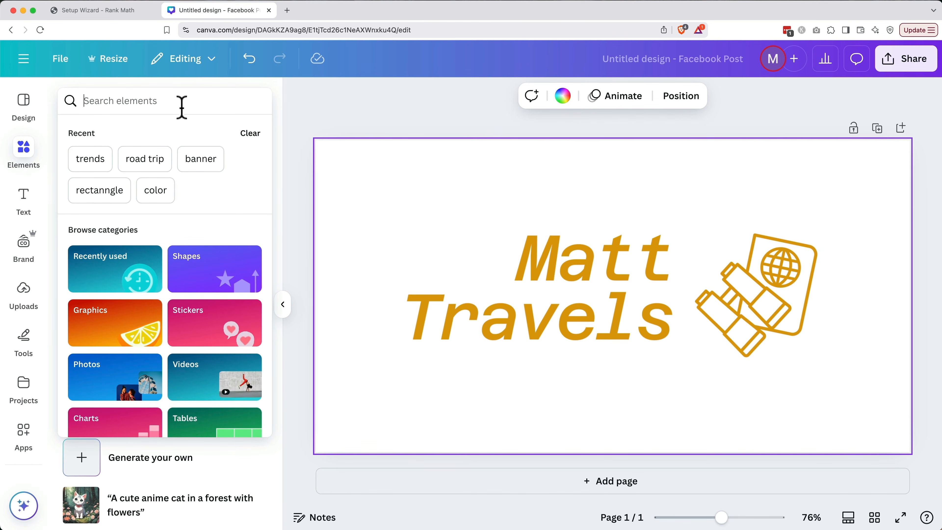
type("beach")
key("Return")
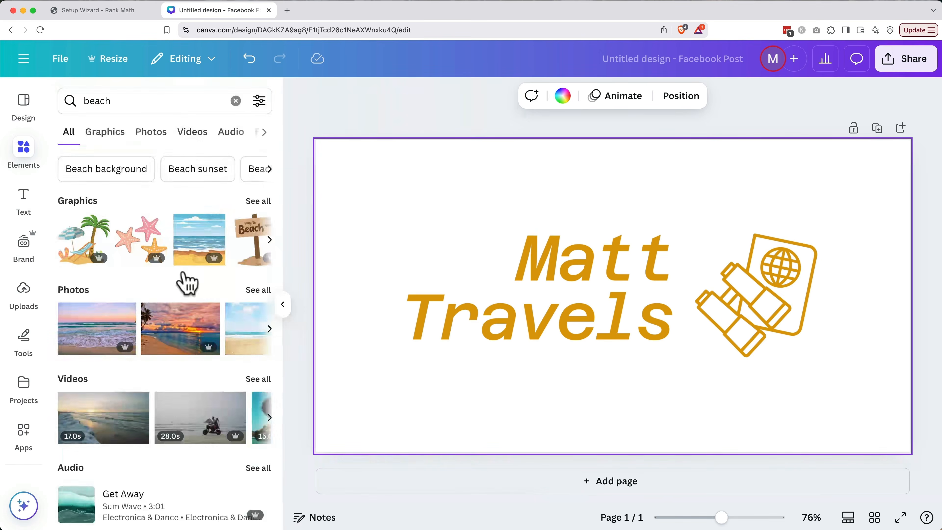
scroll(182, 340, "right", 5)
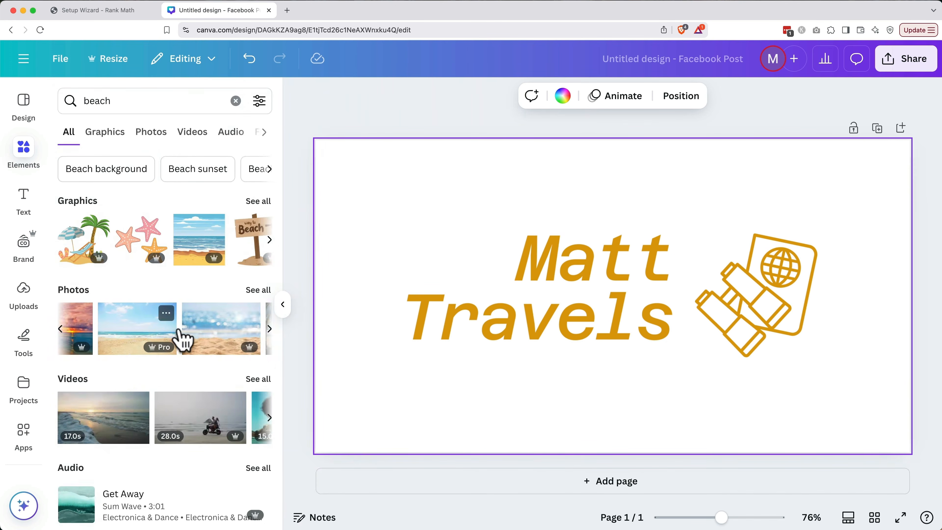
scroll(180, 336, "right", 2)
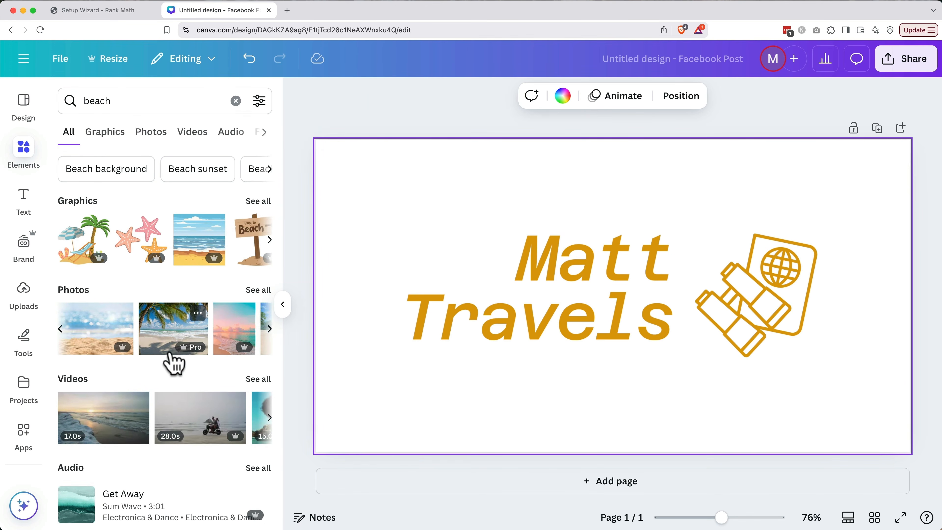
left_click(172, 337)
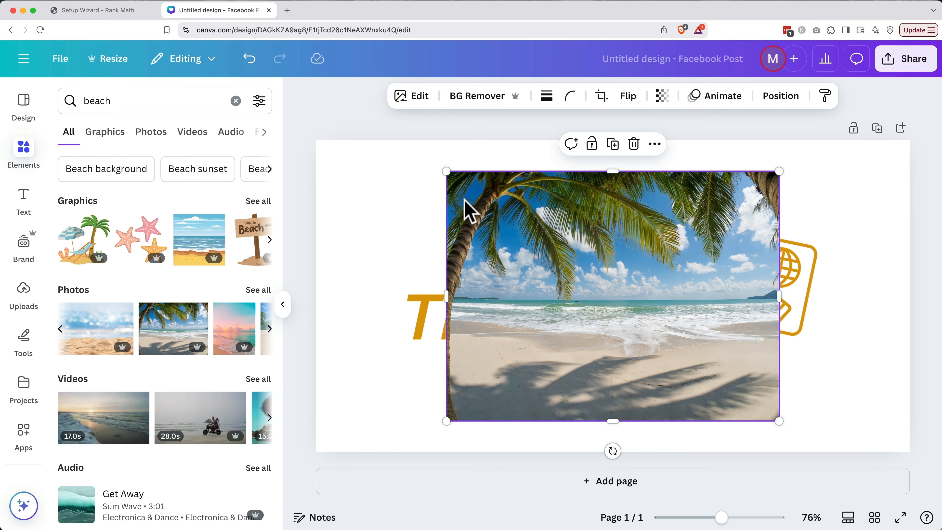
left_click_drag(447, 171, 316, 130)
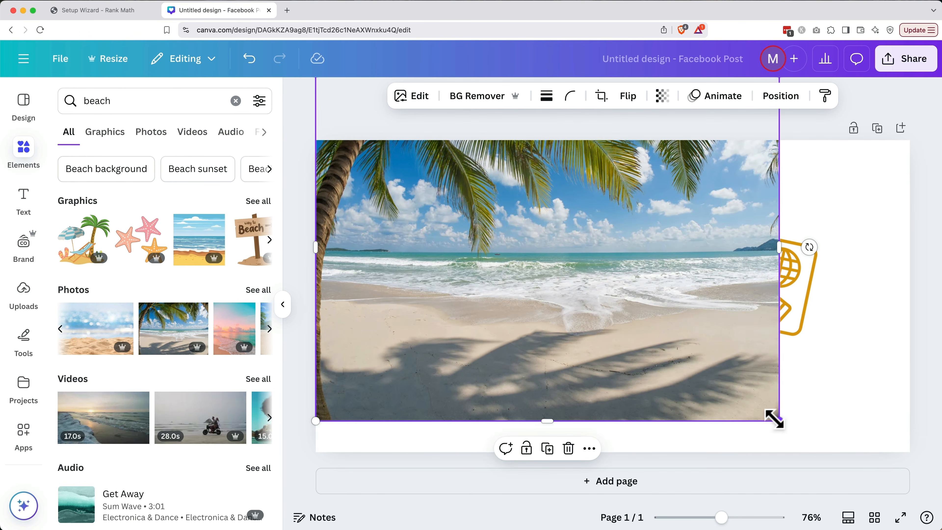
Stretch the beach photo over the page and send it behind the text and logo.
left_click_drag(776, 420, 921, 488)
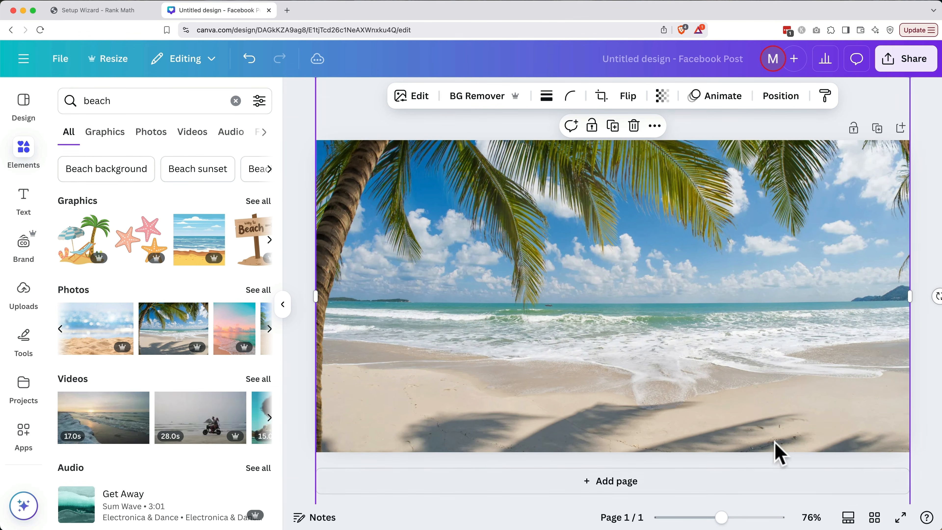
left_click(774, 102)
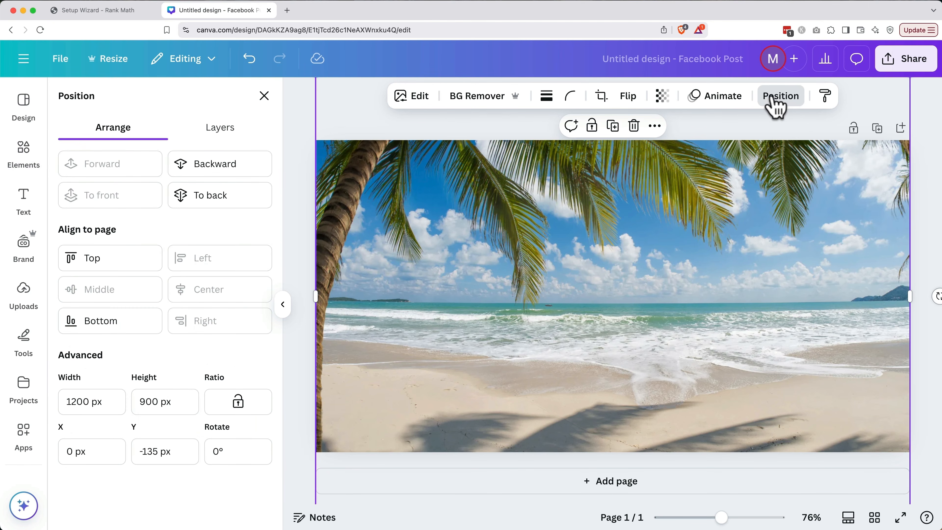
left_click(223, 197)
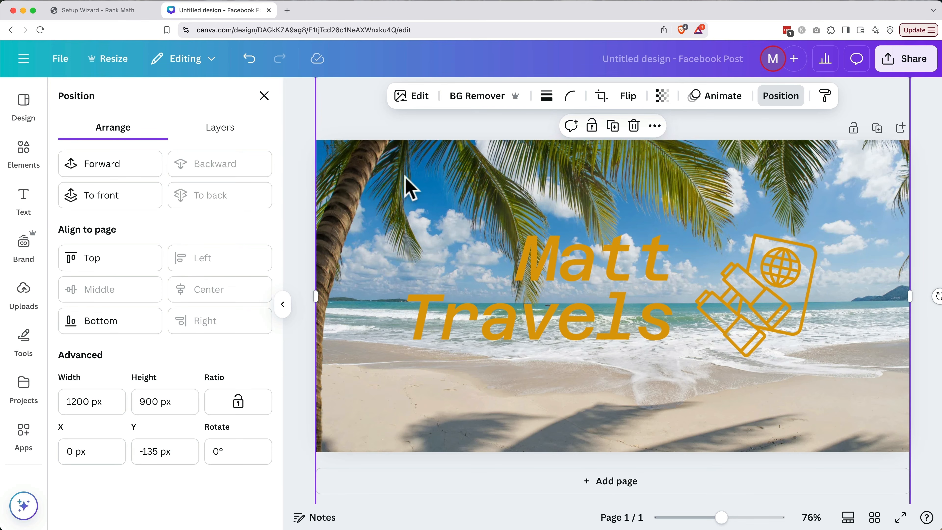
Darken the beach photo slightly by lowering its brightness in Adjust.
left_click(421, 106)
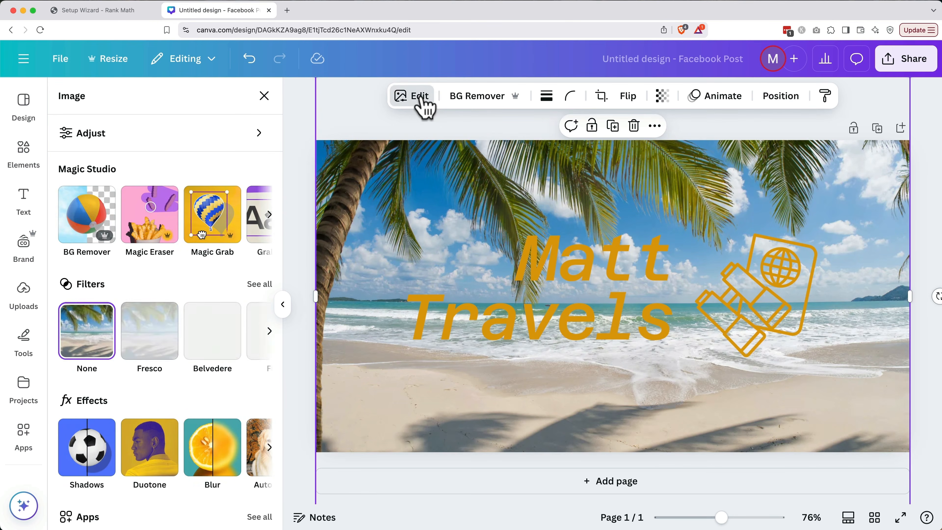
left_click(185, 135)
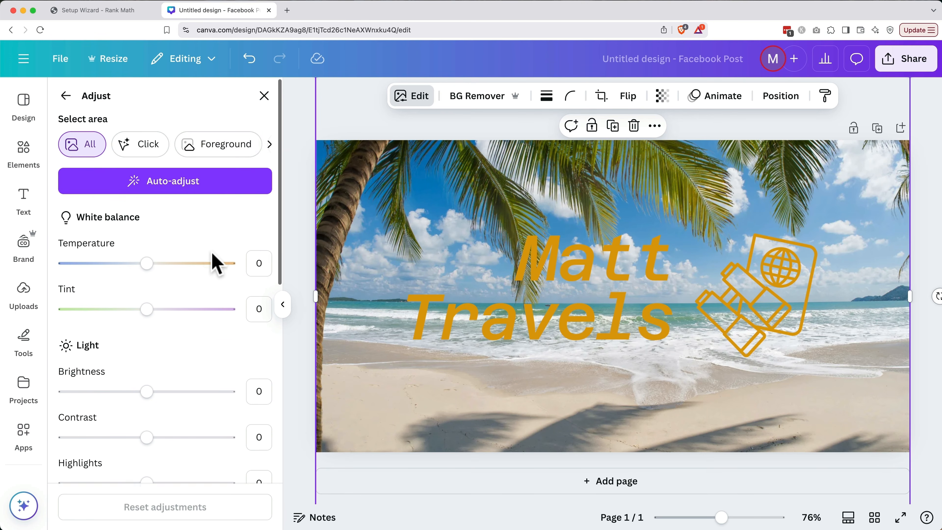
scroll(211, 262, "down", 3)
left_click_drag(146, 286, 76, 287)
left_click(302, 338)
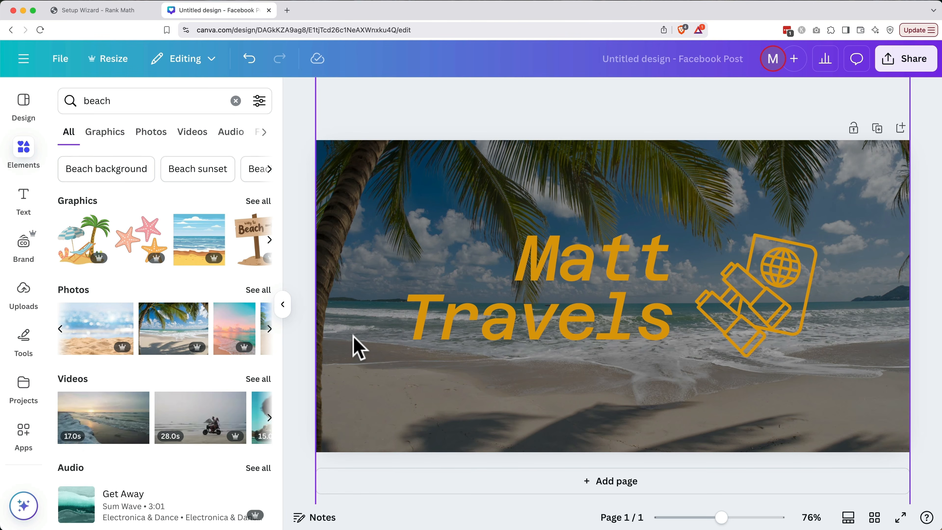
Search Elements for 'rec', add a rectangle and stretch it across the whole canvas.
double_click(100, 106)
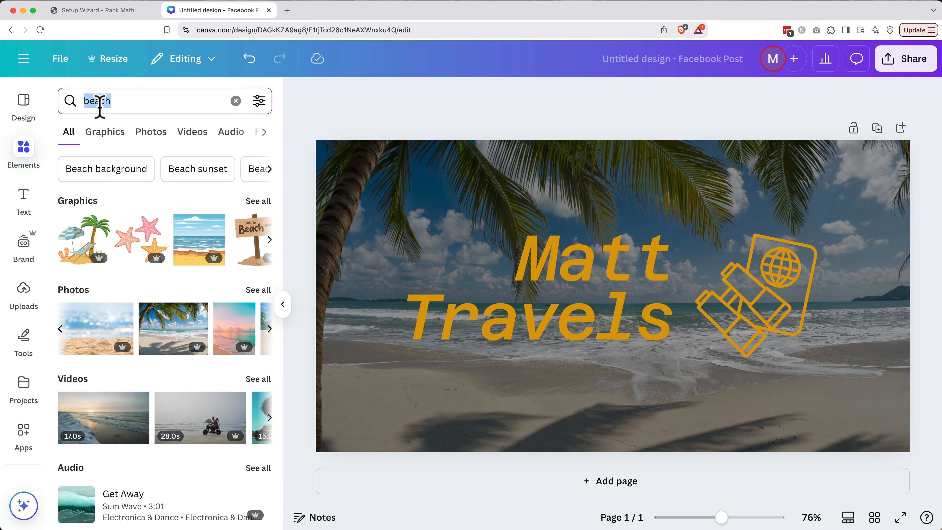
type("rec")
left_click(105, 163)
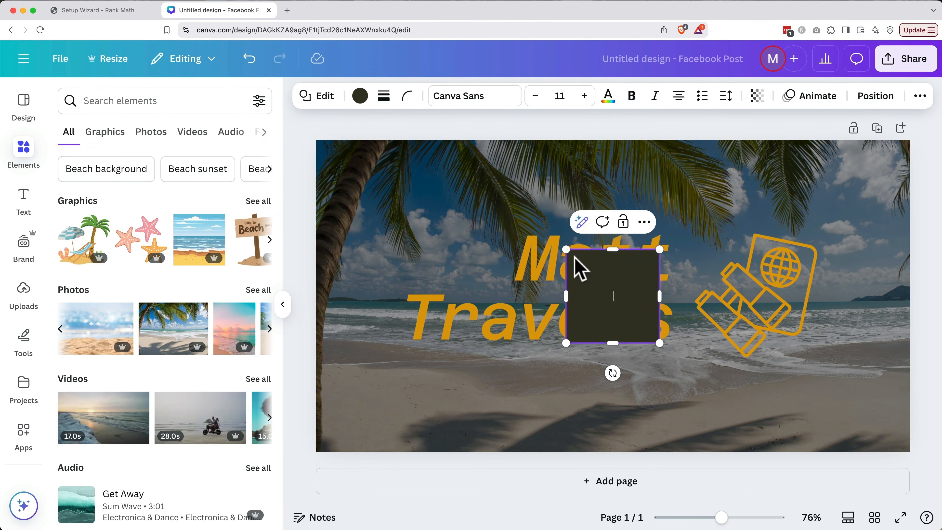
left_click_drag(578, 267, 326, 151)
left_click_drag(405, 231, 908, 451)
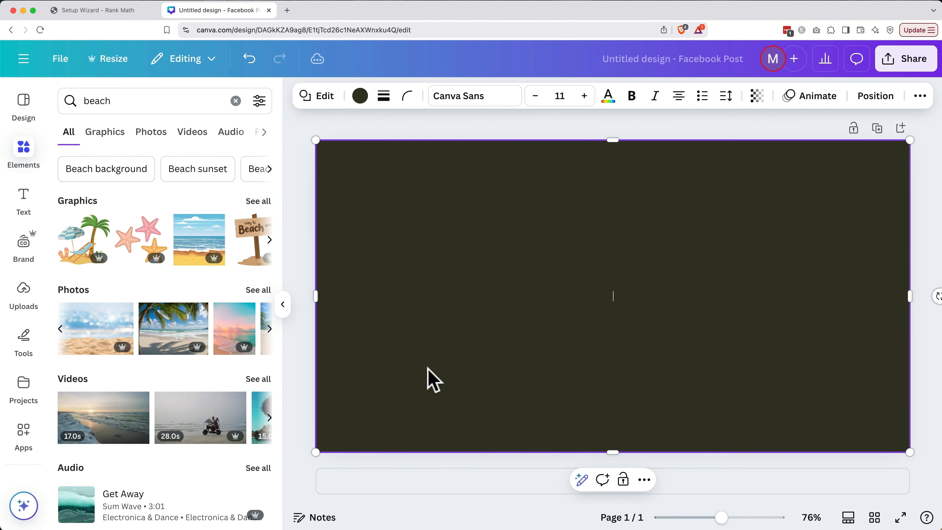
Colour the rectangle sky blue, set transparency 29 and move it behind the text and logo.
left_click(359, 97)
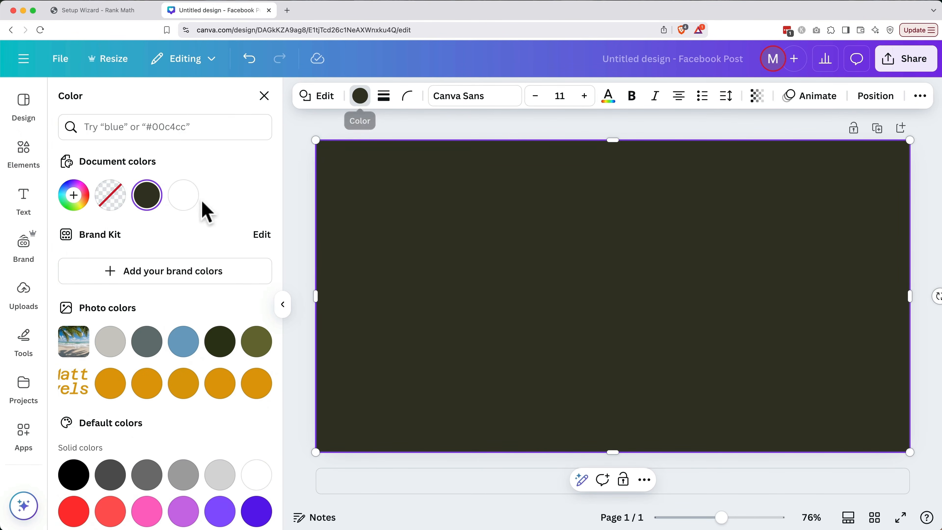
left_click(185, 346)
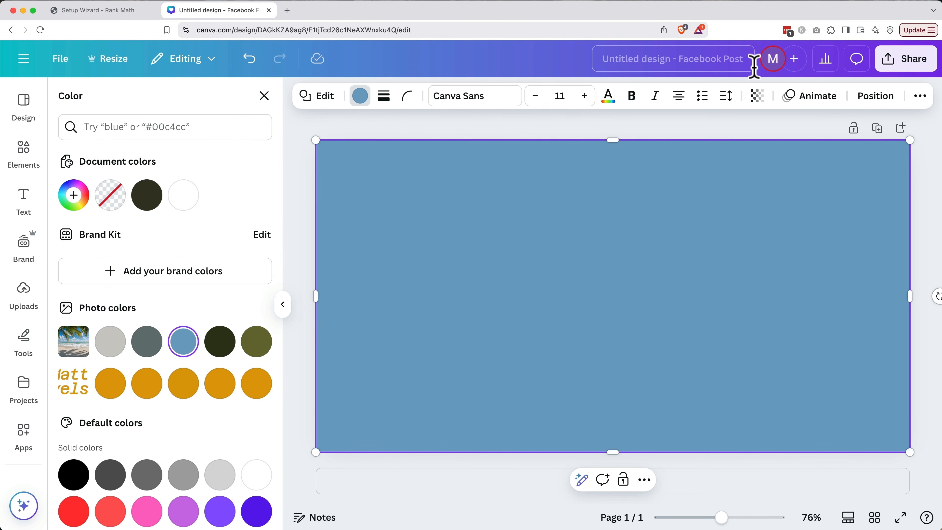
left_click(757, 106)
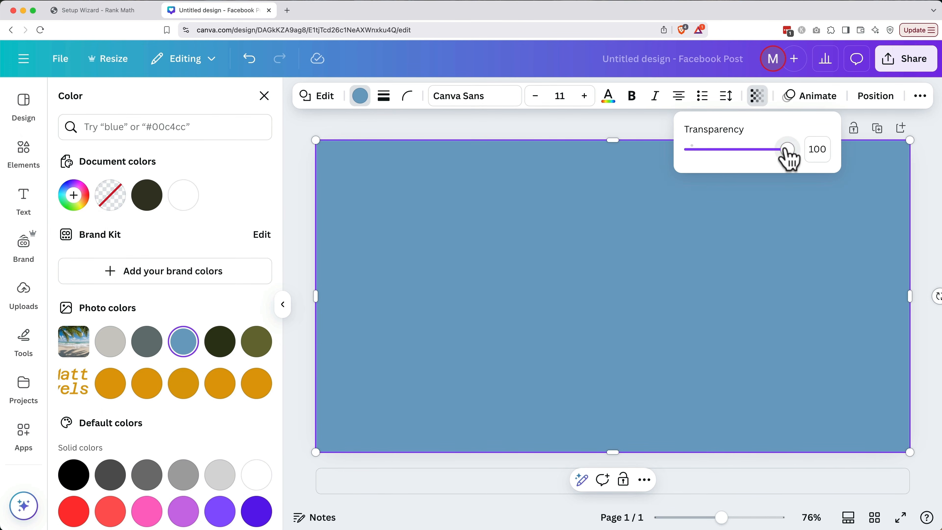
left_click_drag(789, 149, 725, 150)
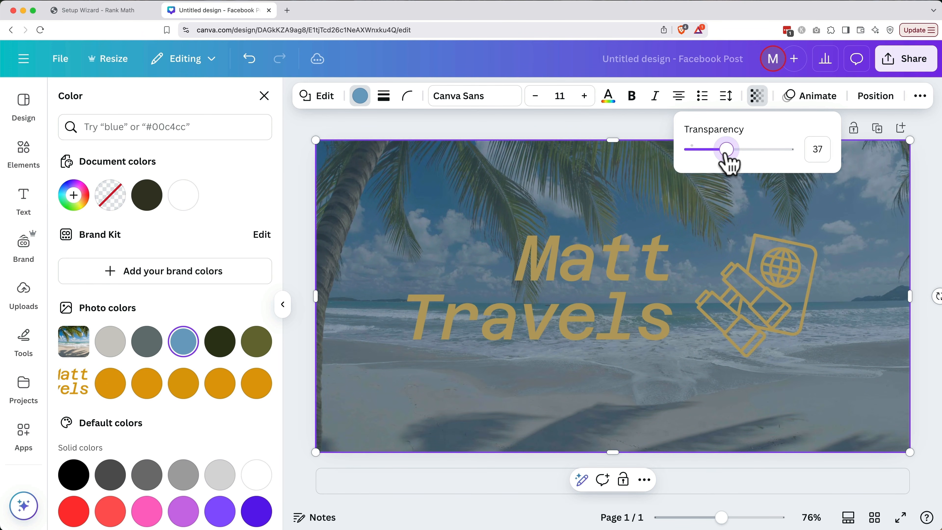
left_click(872, 99)
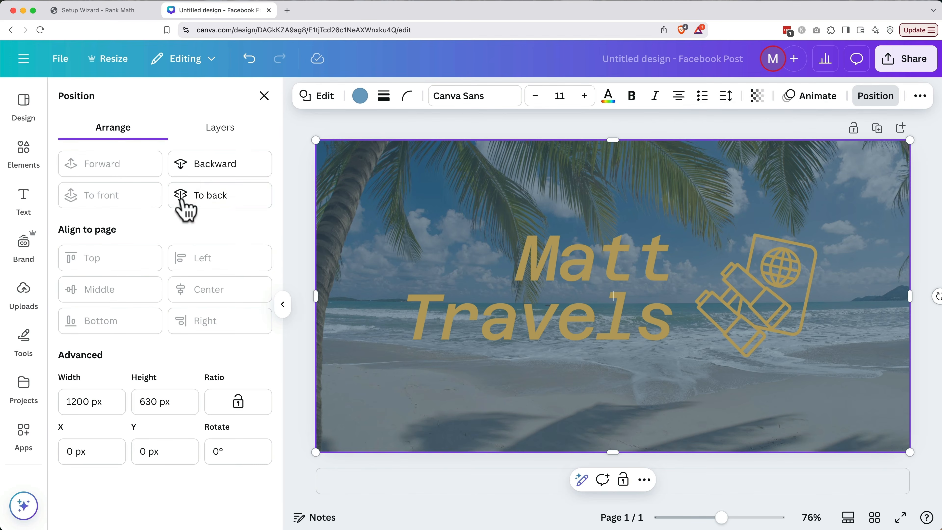
left_click(215, 165)
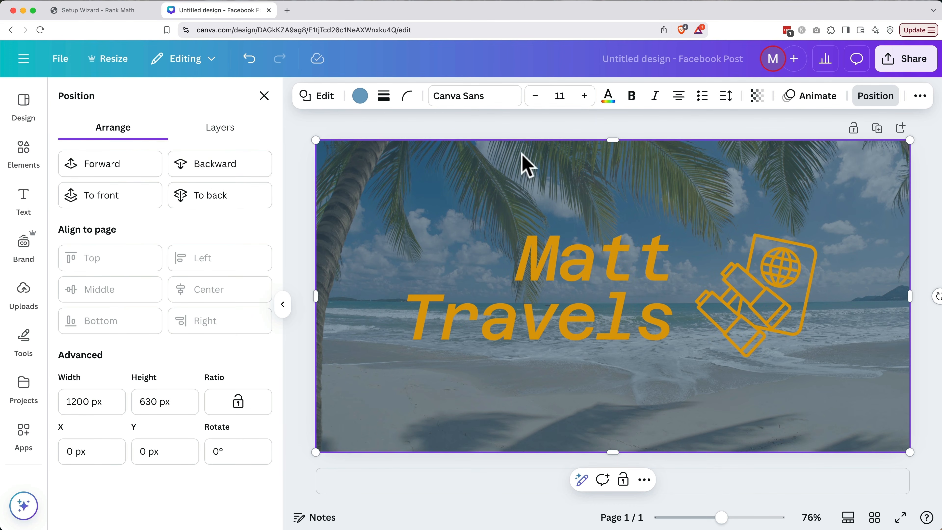
left_click(757, 97)
mouse_move(726, 152)
left_mouse_down()
mouse_move(694, 151)
mouse_move(768, 155)
mouse_move(711, 164)
mouse_move(718, 159)
left_mouse_up()
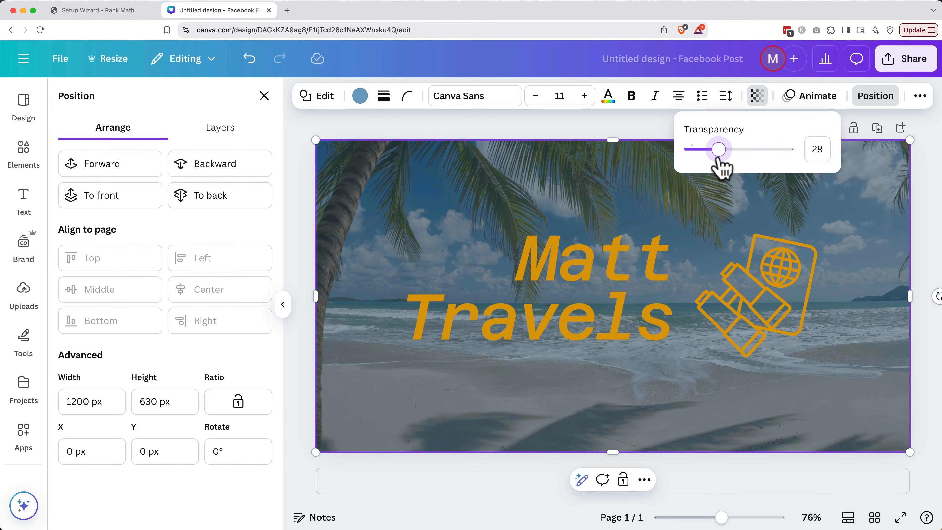
left_click(656, 262)
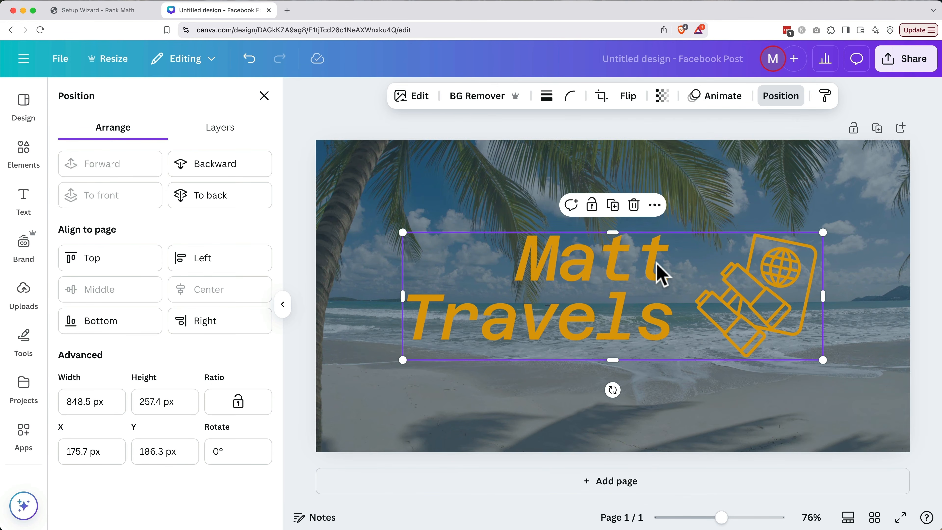
Give the Matt Travels text and logo a drop shadow with blur 32, distance 30, intensity 49.
left_click(353, 120)
left_click(353, 119)
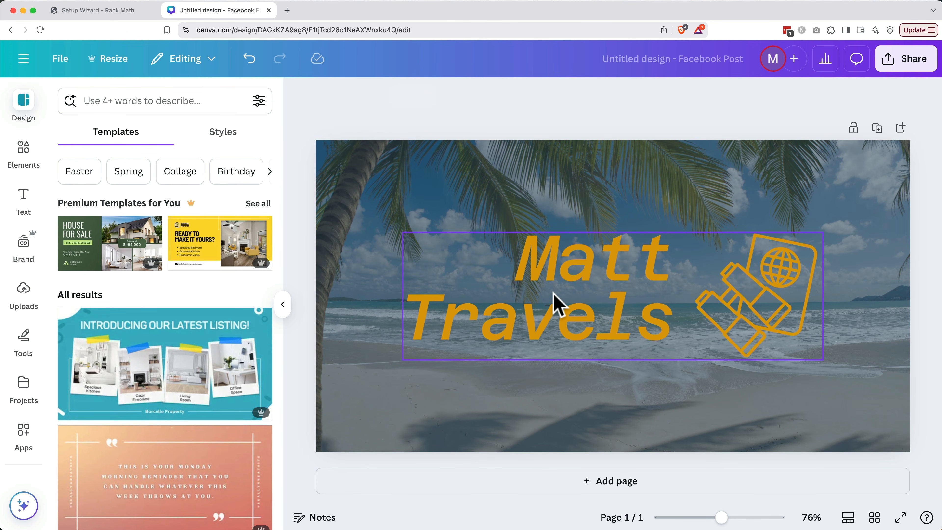
left_click(556, 301)
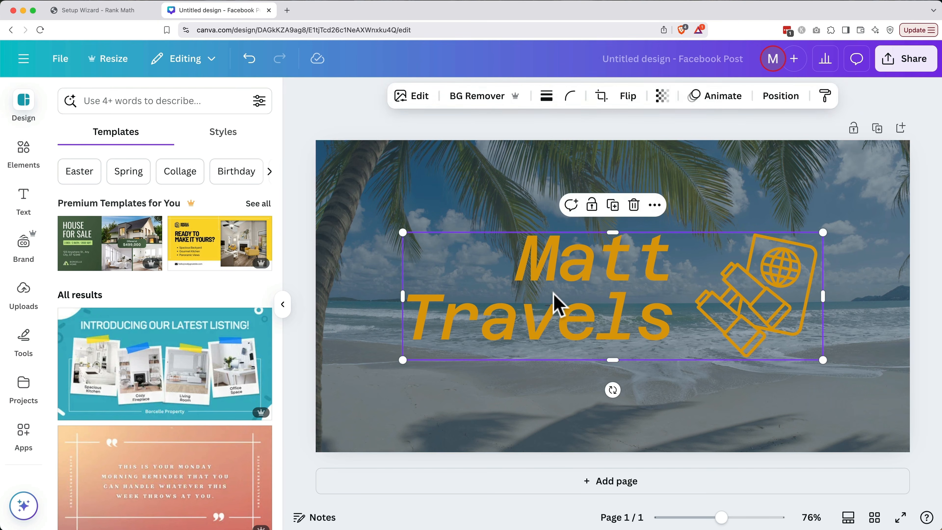
left_click(414, 98)
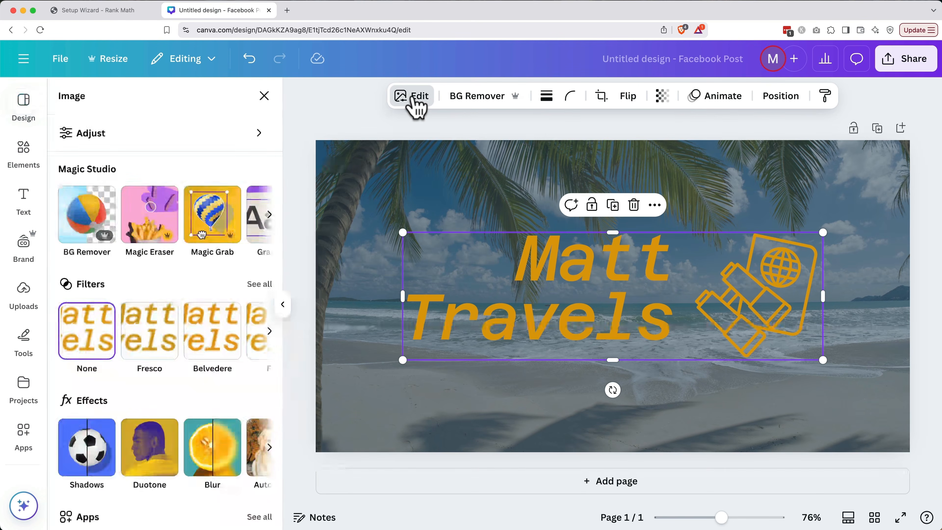
scroll(187, 367, "down", 3)
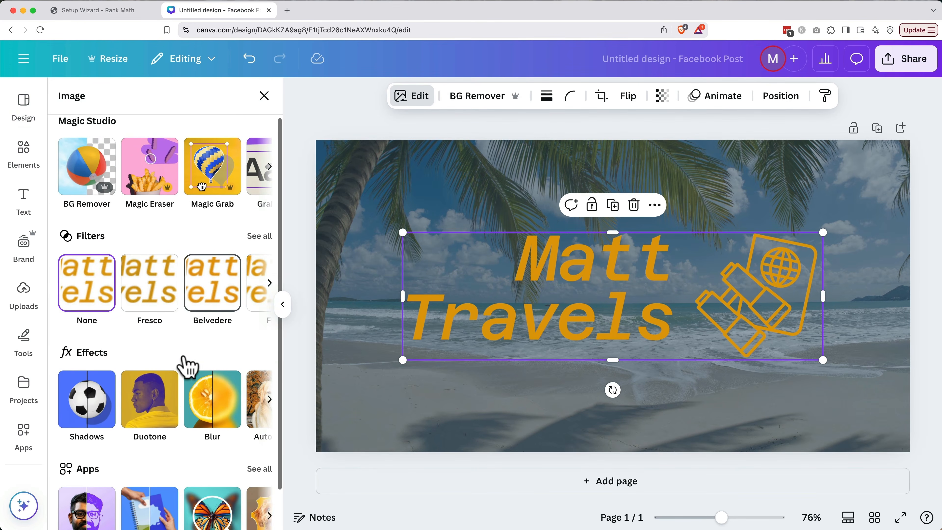
left_click(103, 372)
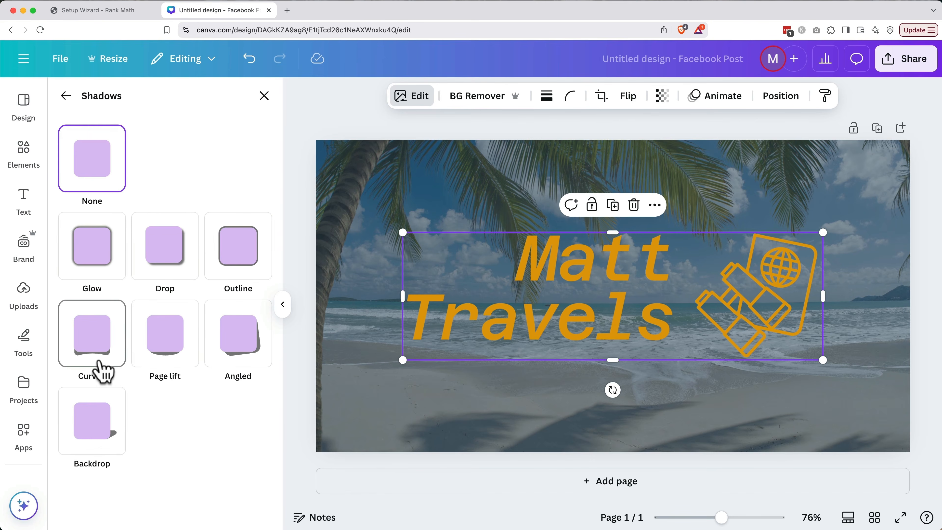
left_click(172, 260)
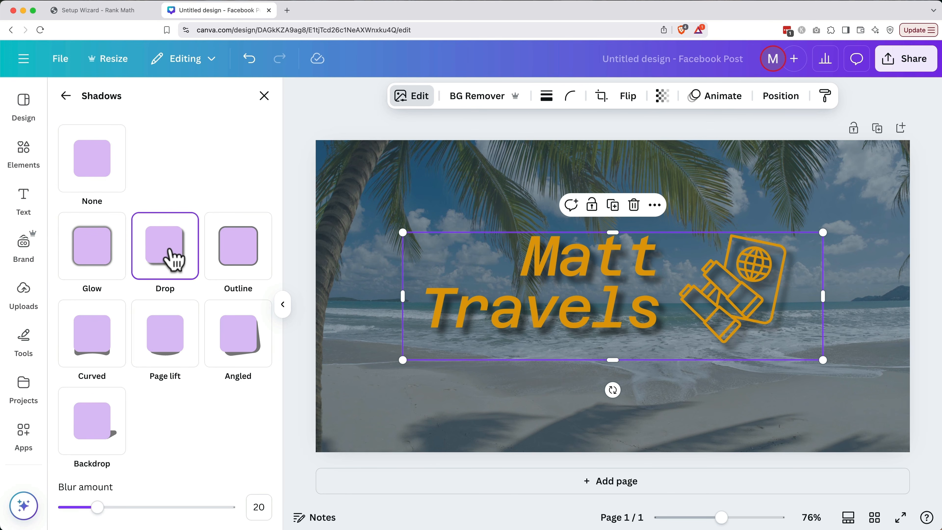
scroll(203, 371, "down", 5)
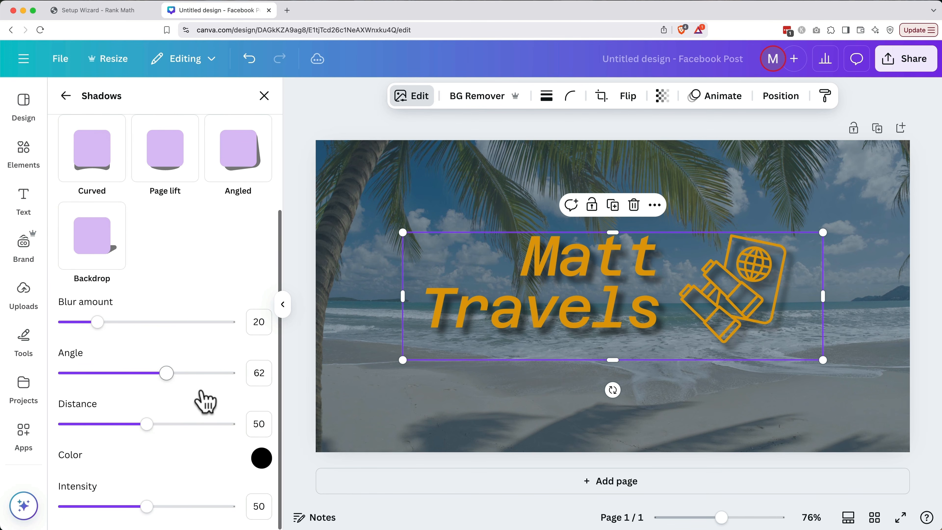
left_click_drag(100, 324, 117, 322)
left_click_drag(146, 424, 114, 424)
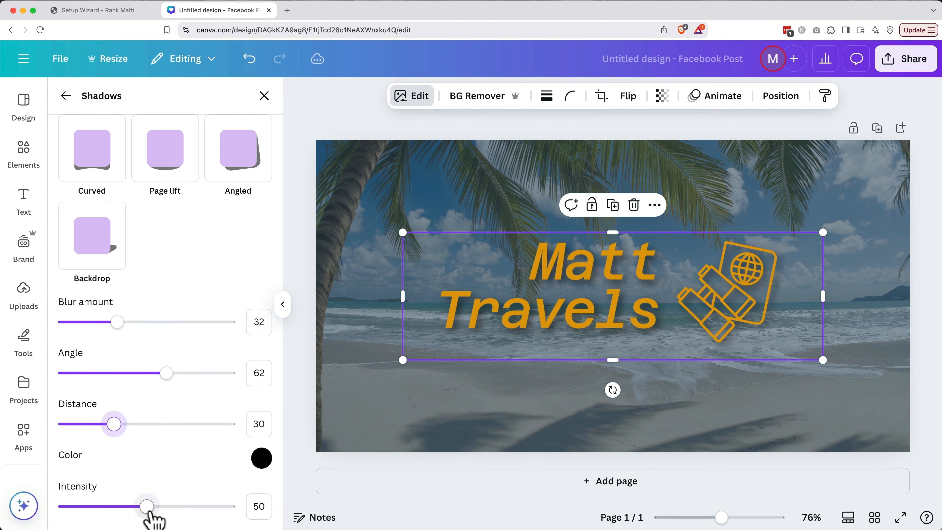
left_click_drag(147, 506, 144, 506)
left_click_drag(166, 372, 167, 382)
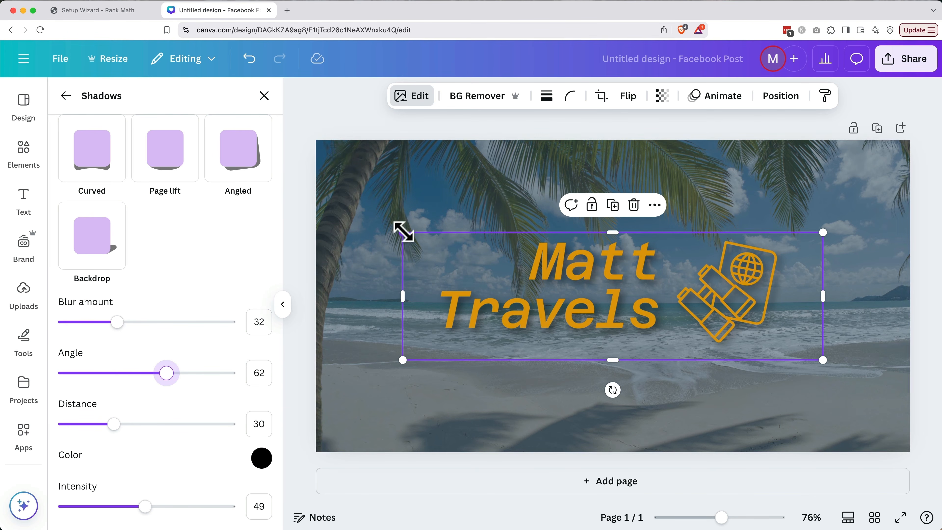
Enlarge the text and logo group and centre it horizontally and vertically on the page.
left_click_drag(402, 232, 351, 216)
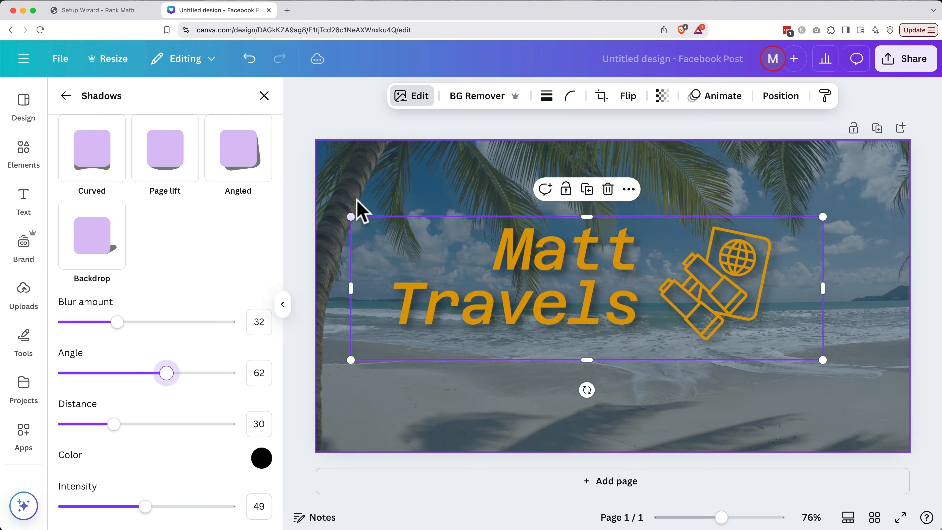
left_click(779, 107)
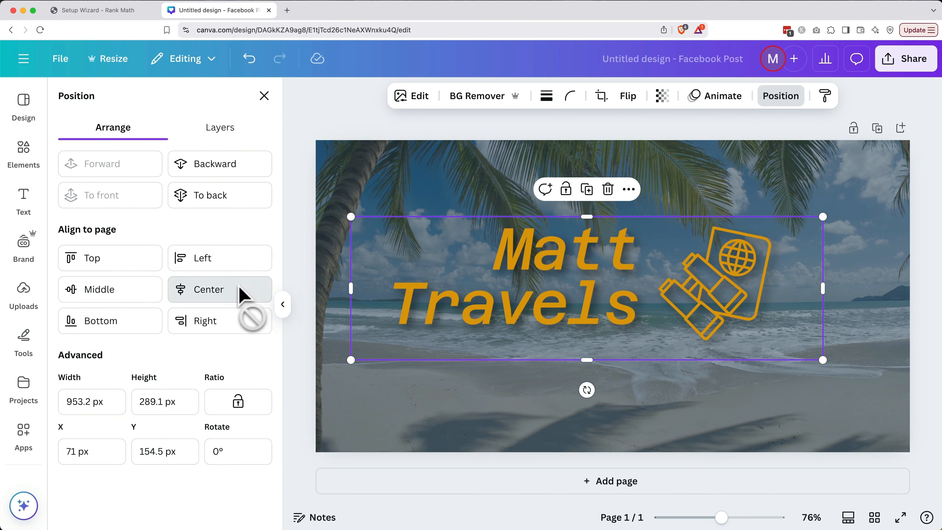
left_click(244, 295)
left_click(147, 295)
left_click(358, 112)
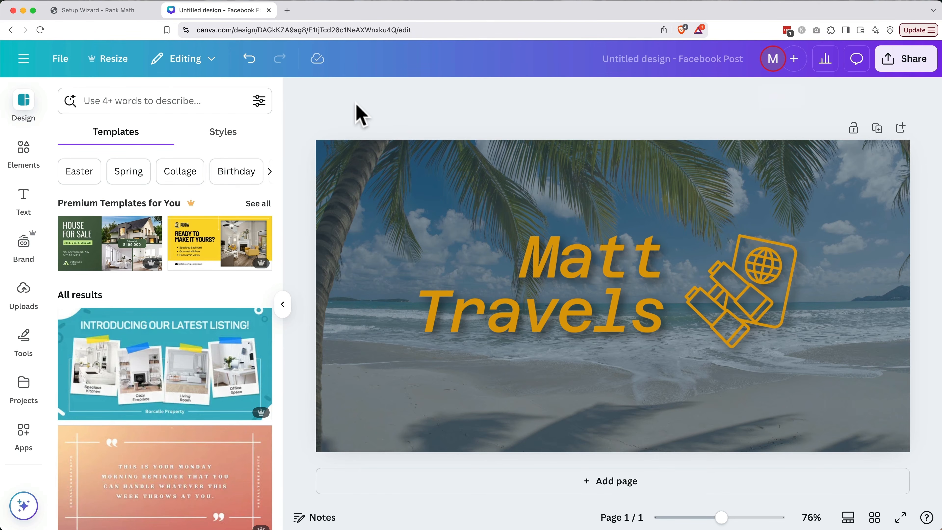
Rename the design to 'Matt Travels Social Share Image'.
left_click(647, 60)
type("Matt")
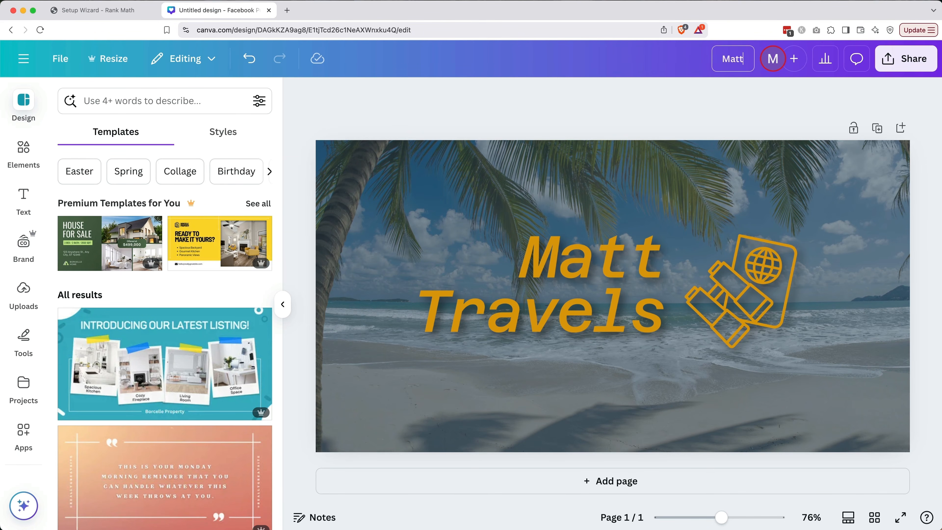
type(" Travels Social Share Image")
key("Return")
Download the design as a PNG into the 03 Graphics folder and close the Canva tab.
left_click(901, 66)
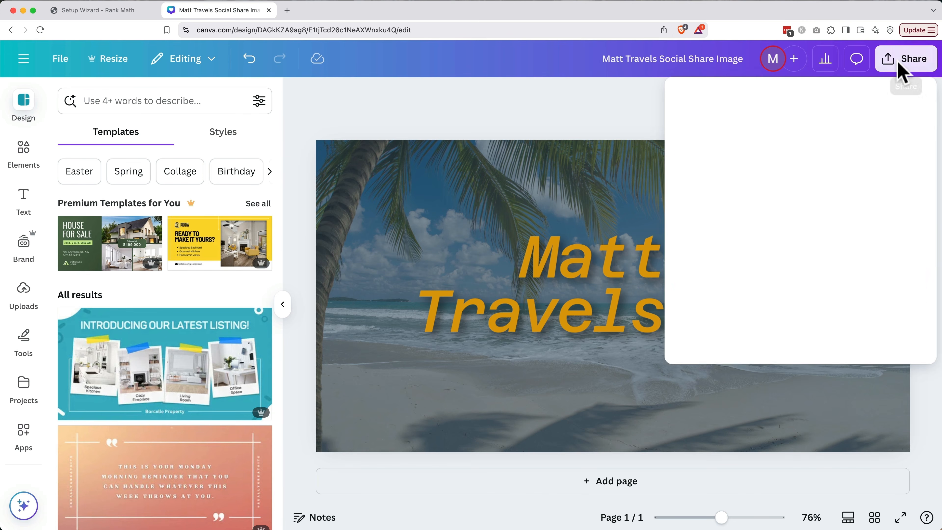
left_click(710, 329)
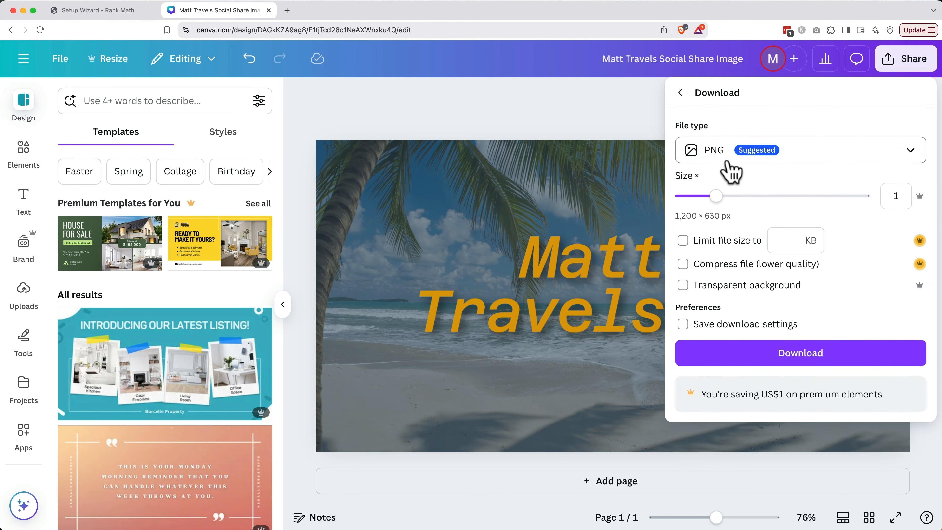
left_click(730, 354)
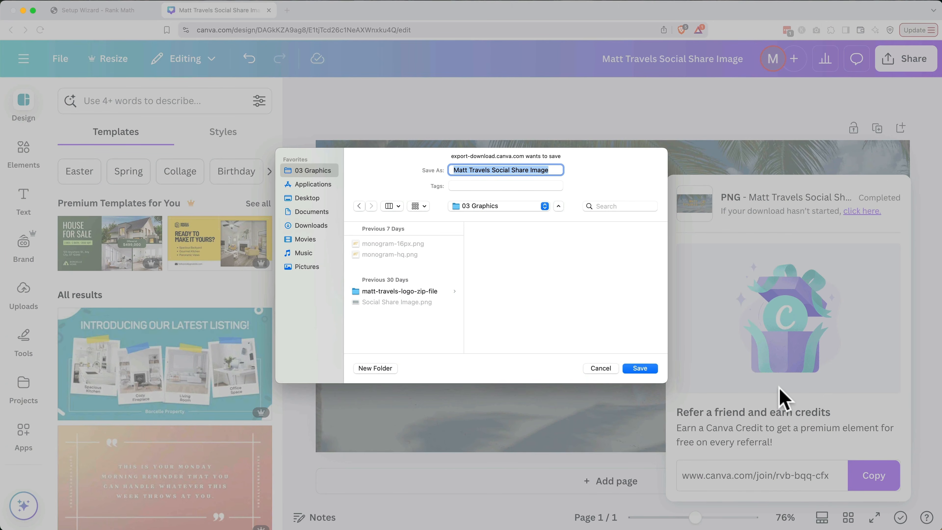
left_click(559, 169)
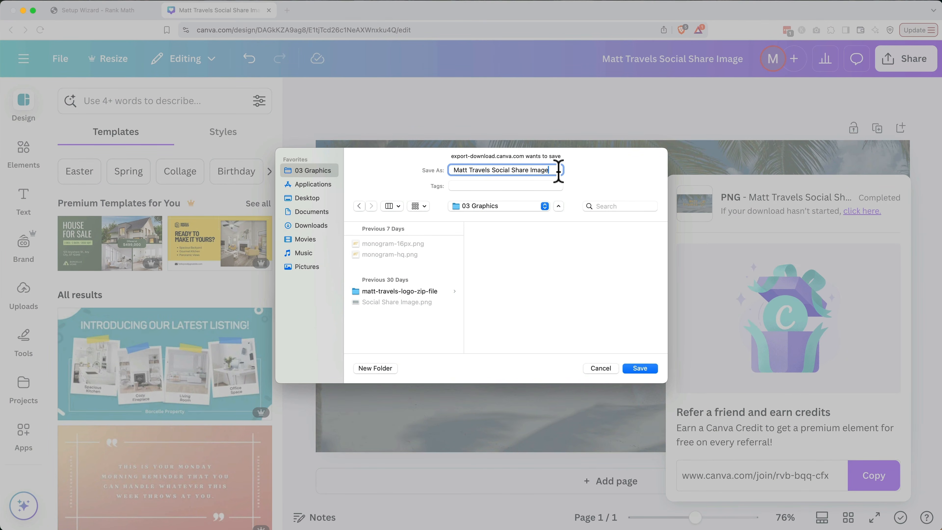
key("Return")
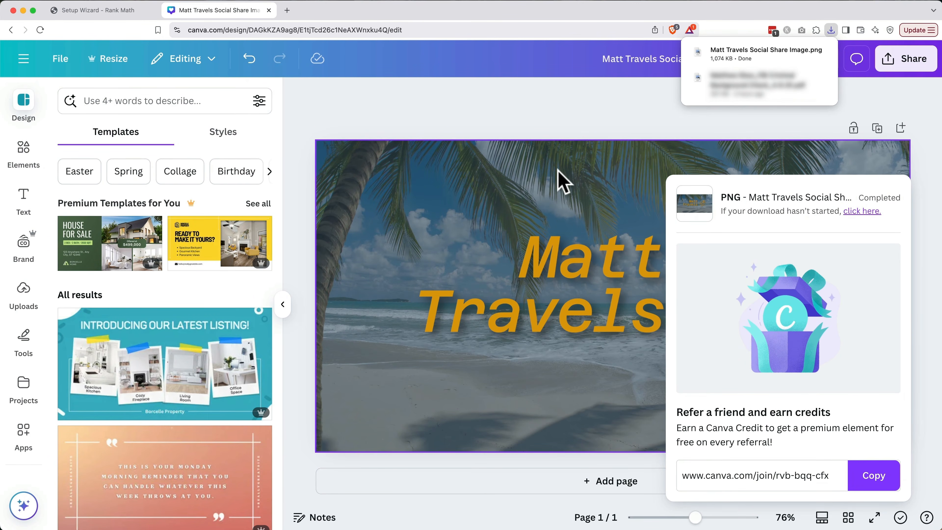
left_click(269, 10)
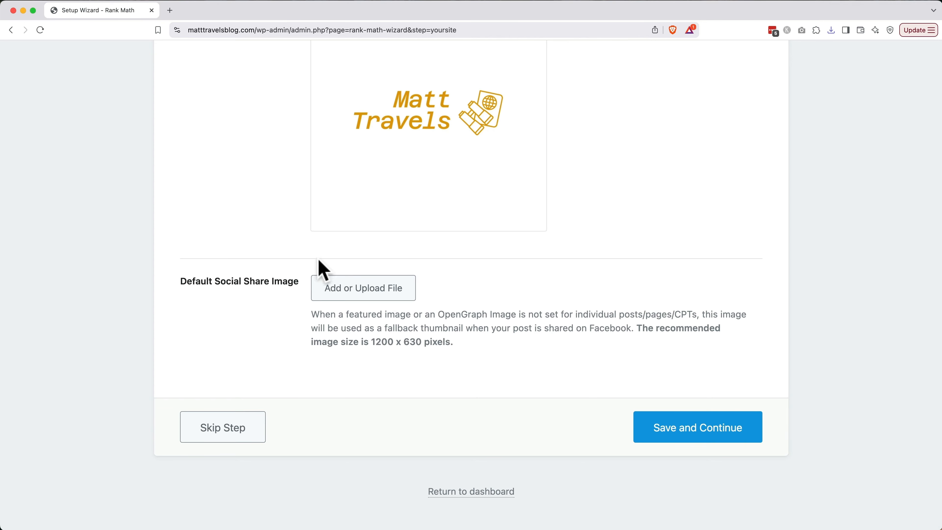
Upload Social Share Image.png to the media library for the default social share image.
left_click(363, 288)
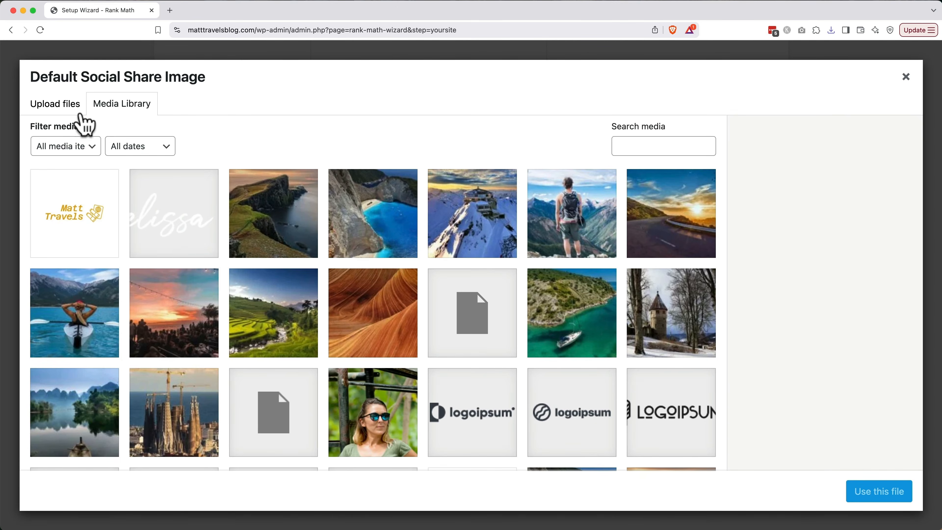
left_click(69, 112)
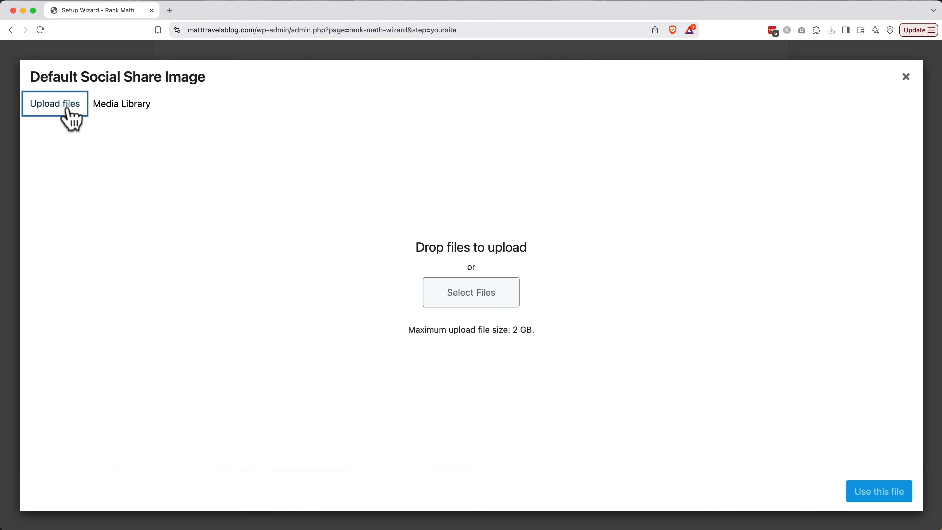
left_click(430, 295)
left_click(311, 202)
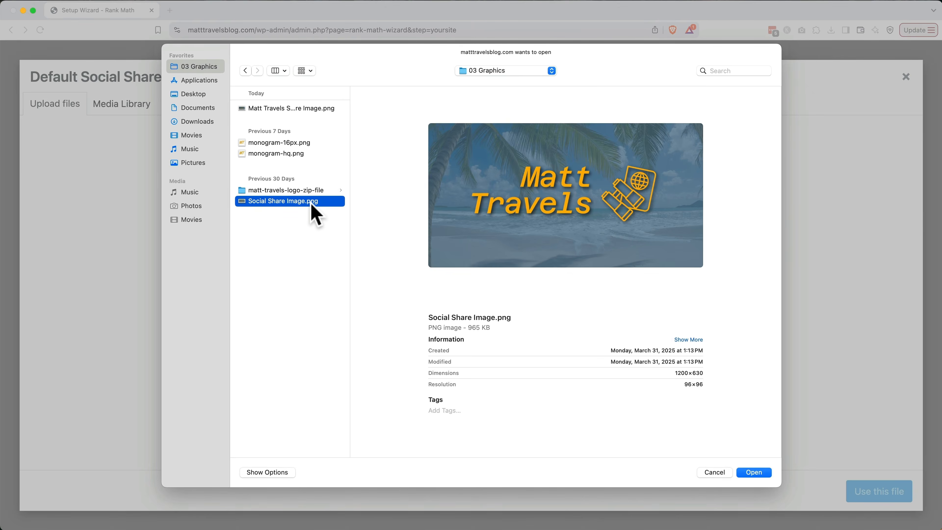
double_click(312, 203)
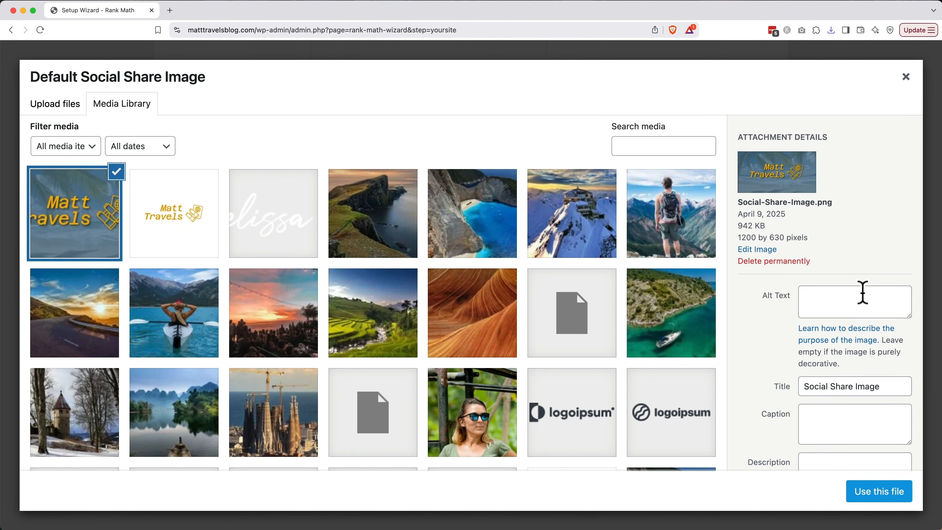
Give the image alt text and title 'Matt Travels Blog', use it, and save the settings.
left_click(862, 293)
type("Matt Travels Blog")
key("Tab")
key("Tab")
type("M")
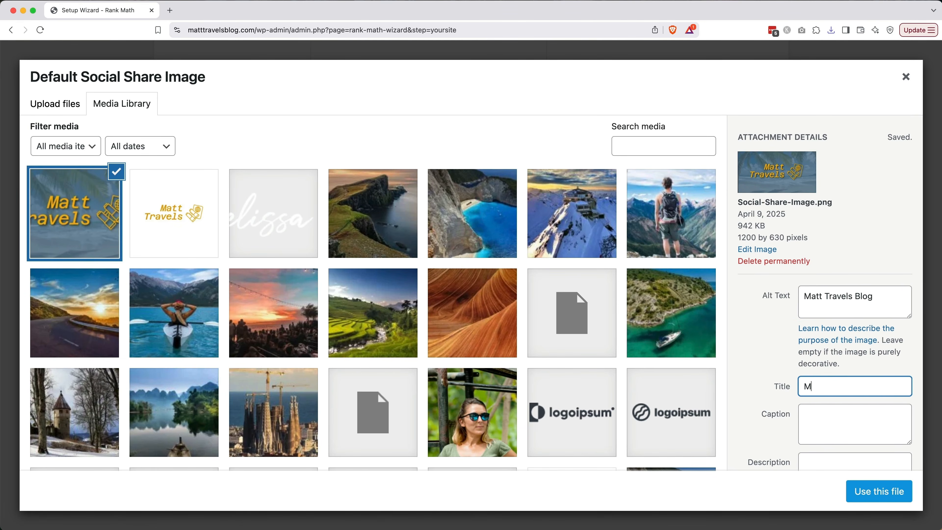
type("att Travels Blog")
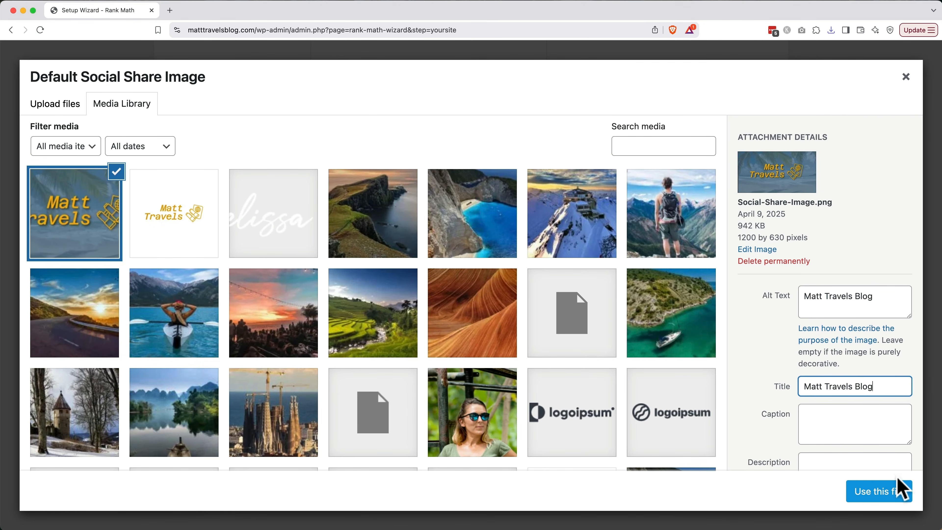
left_click(899, 490)
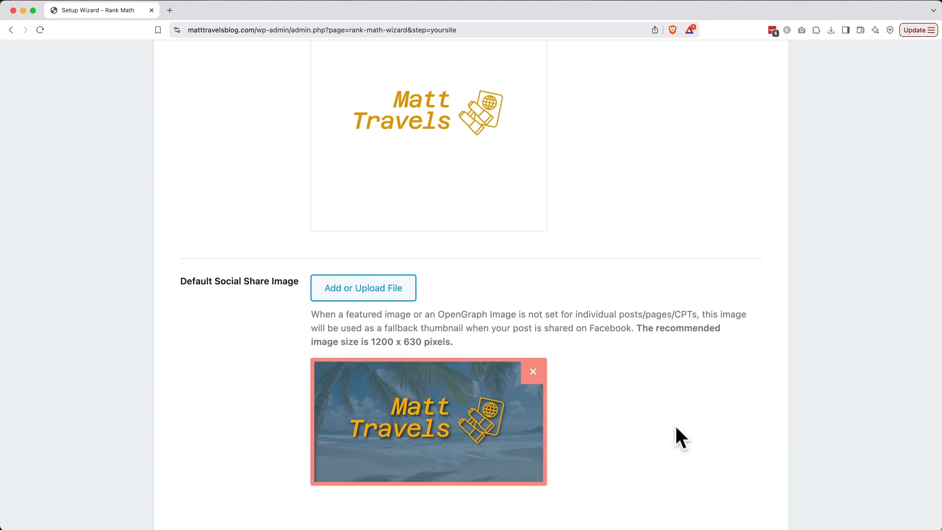
scroll(675, 428, "down", 4)
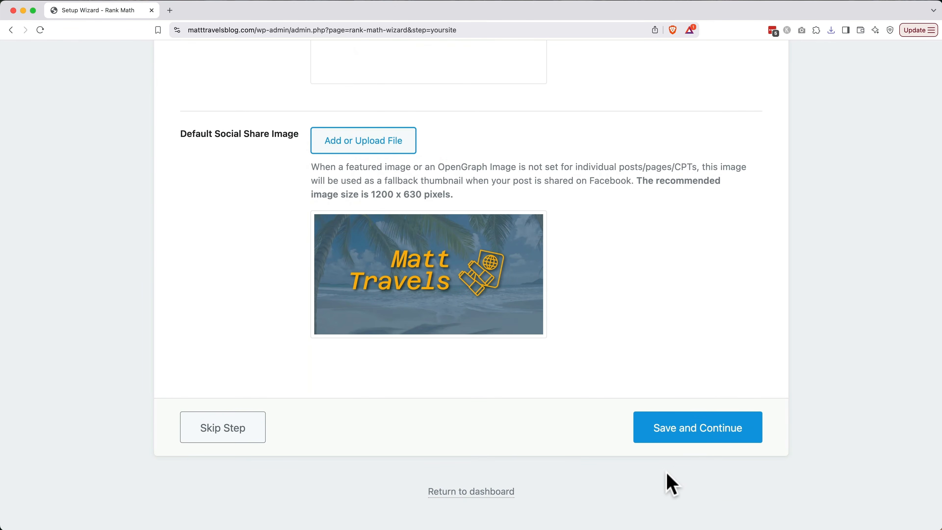
left_click(688, 431)
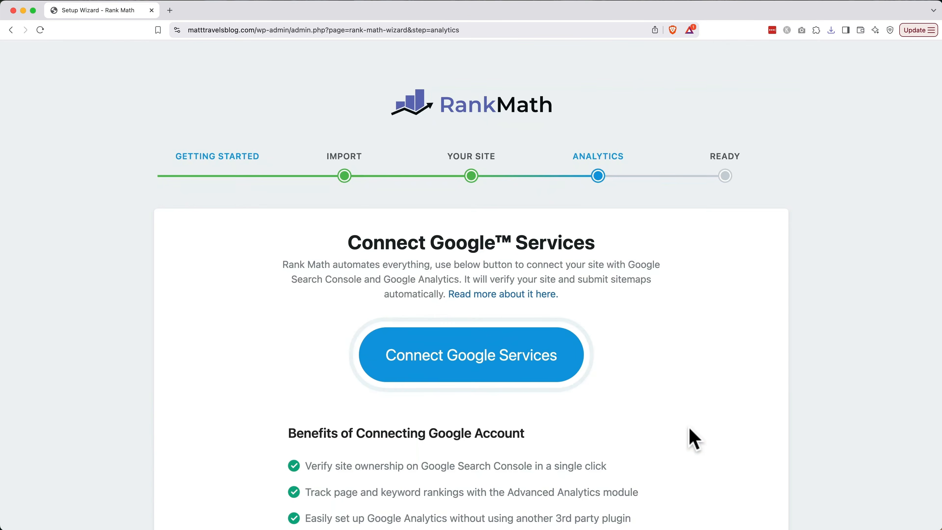
scroll(688, 427, "down", 1)
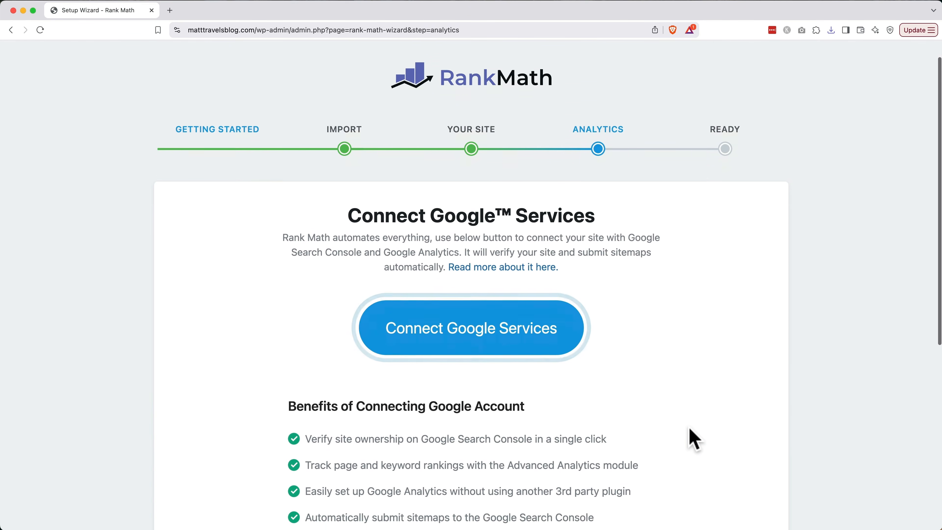
scroll(689, 428, "down", 1)
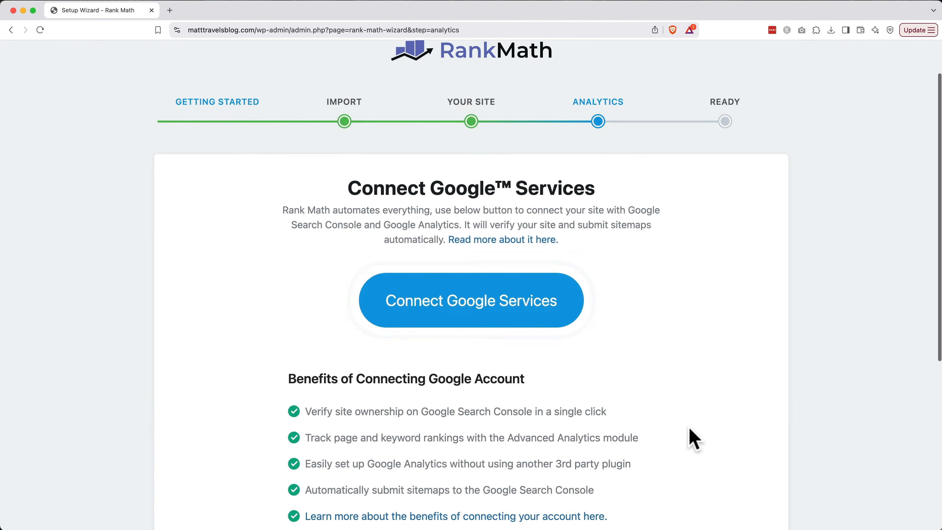
Connect Google services, sign in with the Google account and grant Rank Math SEO all requested permissions.
left_click(527, 318)
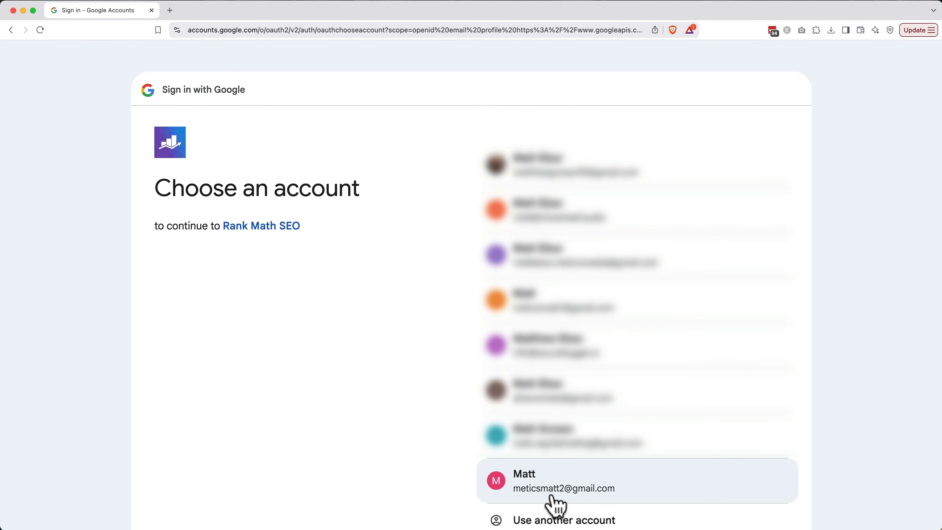
left_click(552, 497)
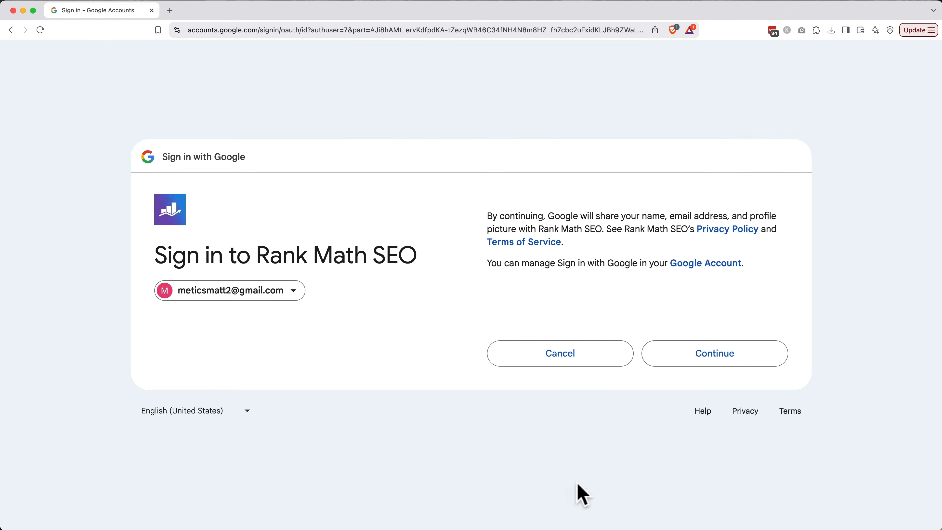
left_click(715, 356)
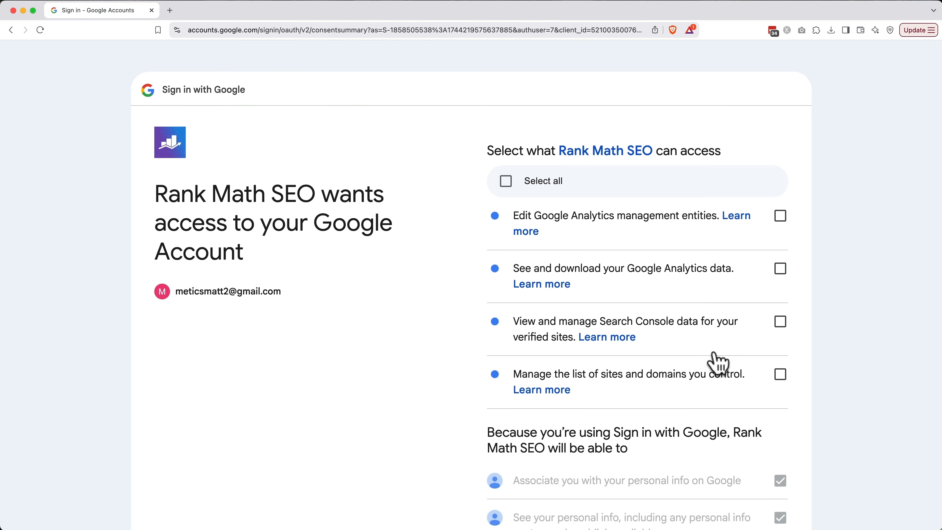
left_click(507, 181)
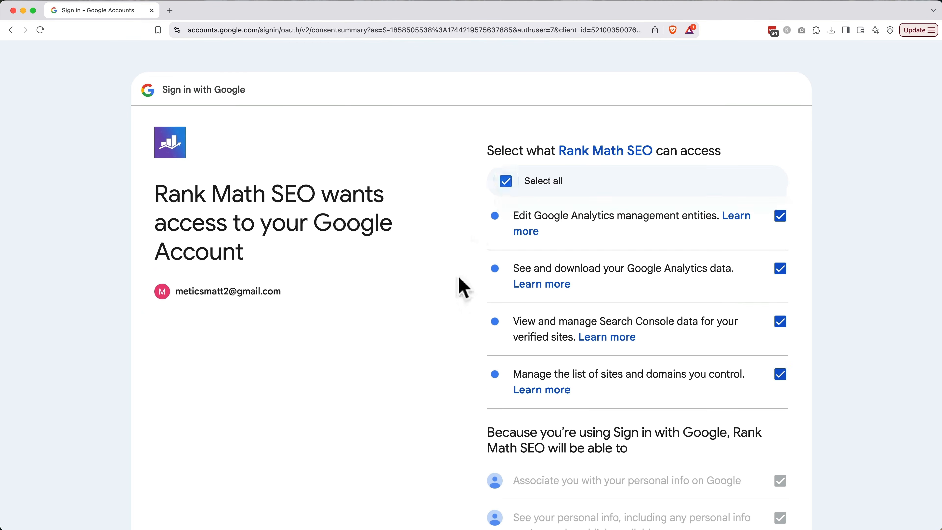
scroll(460, 282, "down", 6)
scroll(464, 290, "down", 3)
left_click(725, 436)
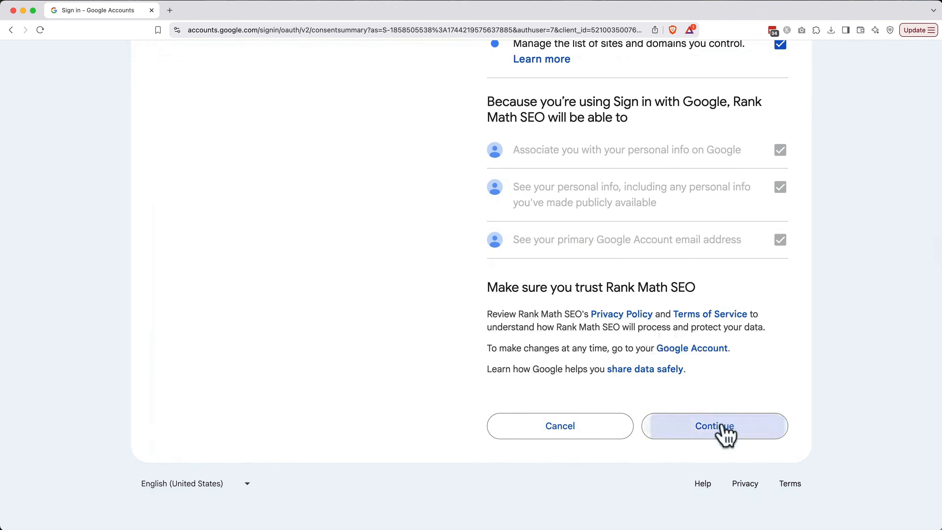
scroll(727, 434, "down", 4)
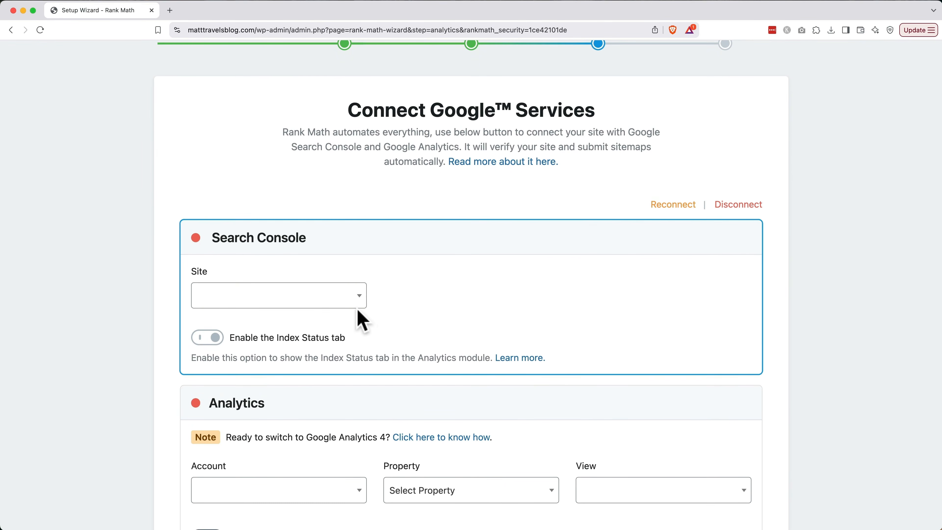
left_click(352, 302)
left_click(383, 304)
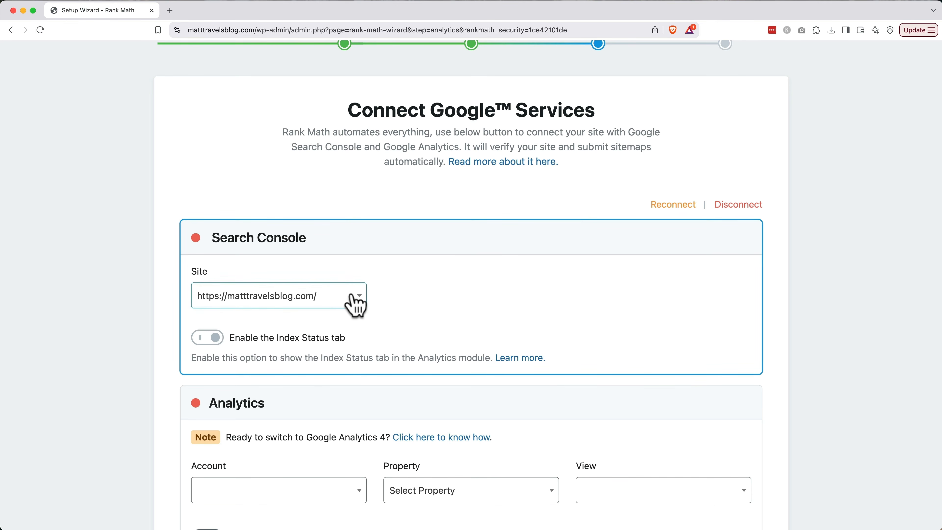
scroll(349, 301, "down", 3)
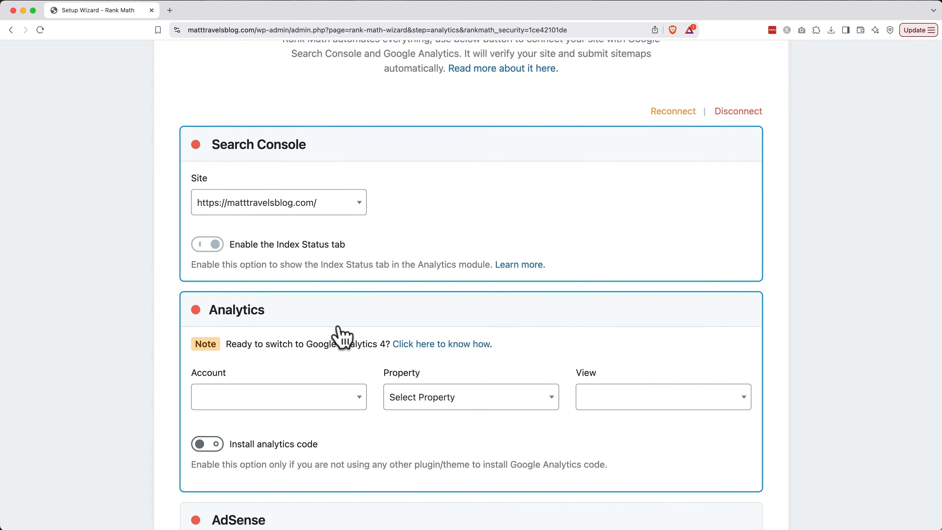
Create a new GA4 property, enable analytics code installation, and save and continue.
left_click(463, 397)
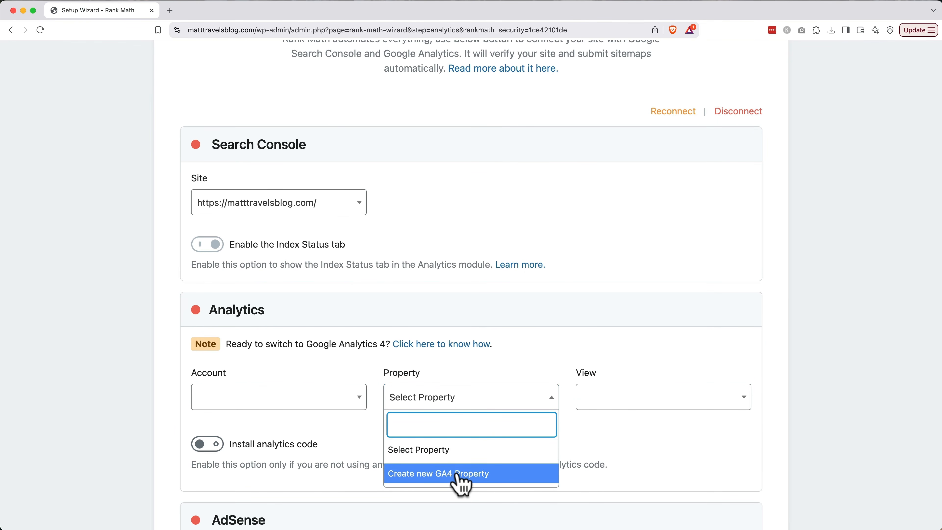
left_click(460, 474)
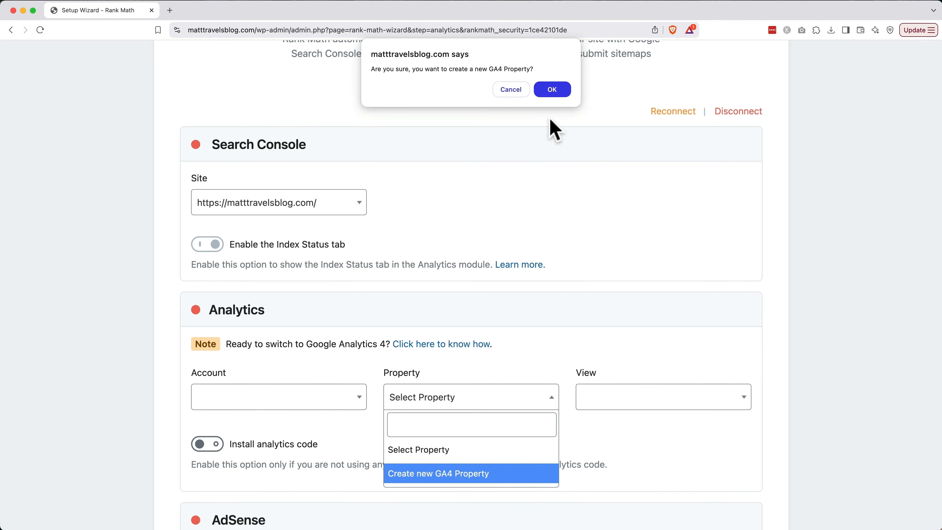
left_click(550, 92)
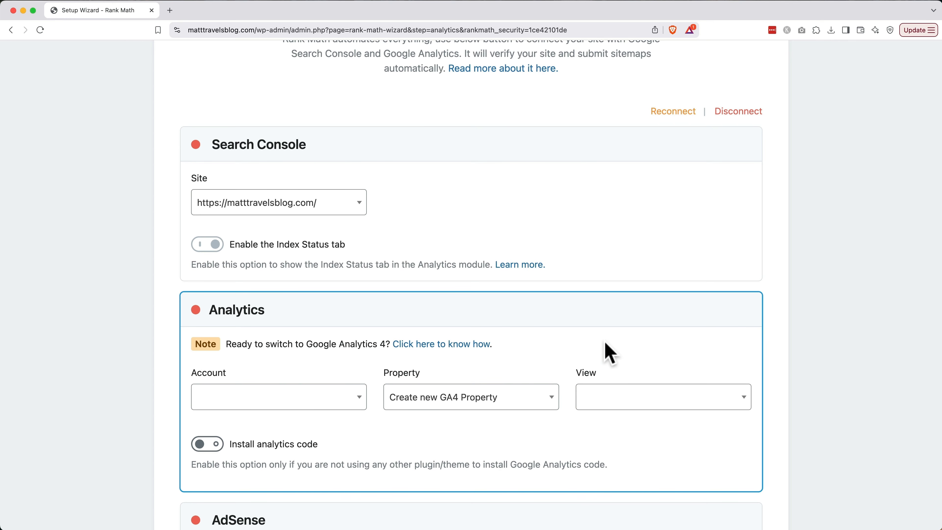
left_click(216, 449)
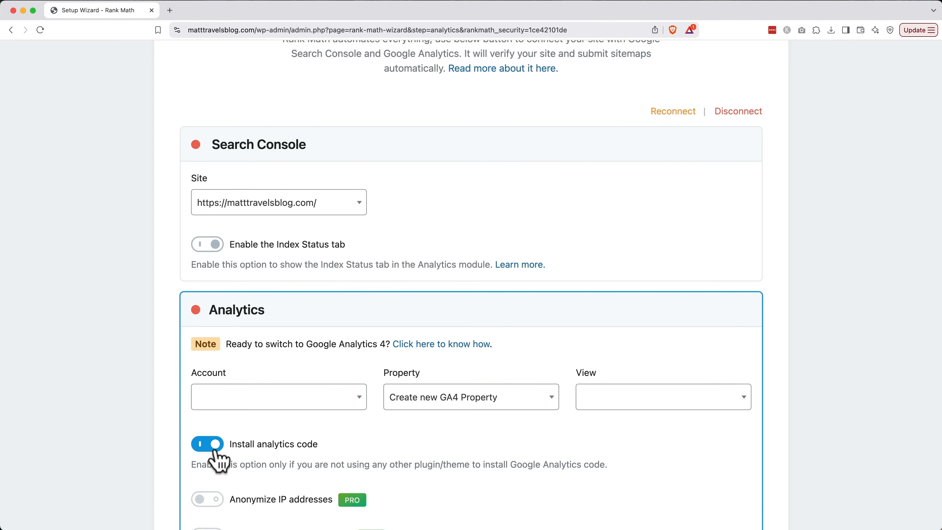
scroll(219, 462, "down", 15)
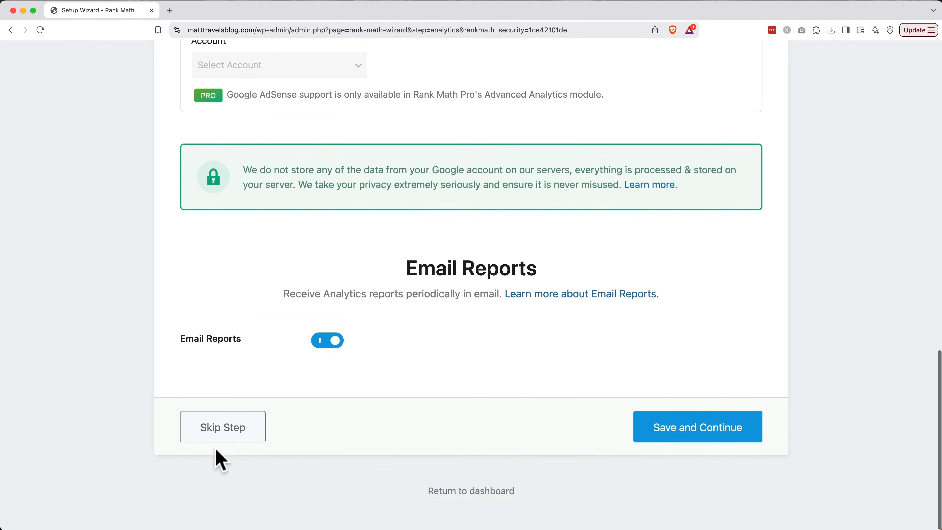
left_click(714, 445)
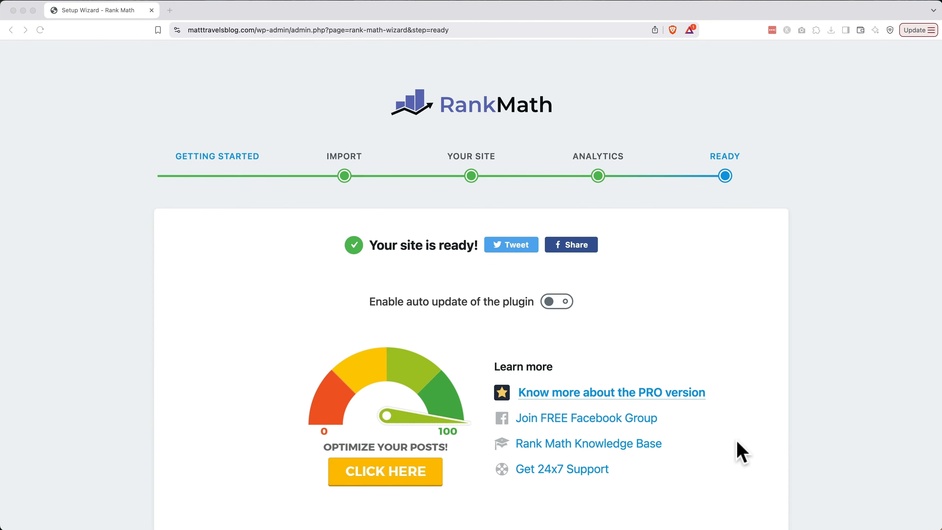
Return to the Rank Math dashboard and open the Sitemap settings from the Modules page.
scroll(737, 443, "down", 3)
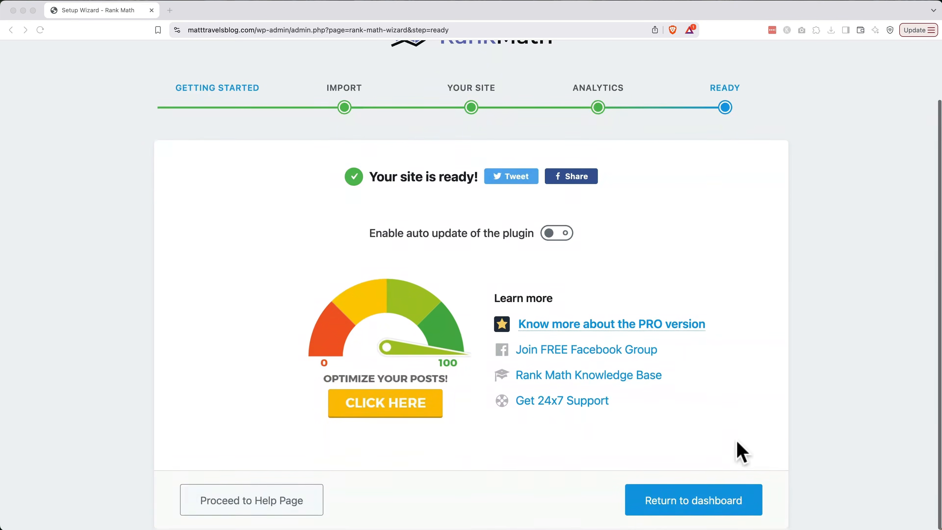
left_click(719, 516)
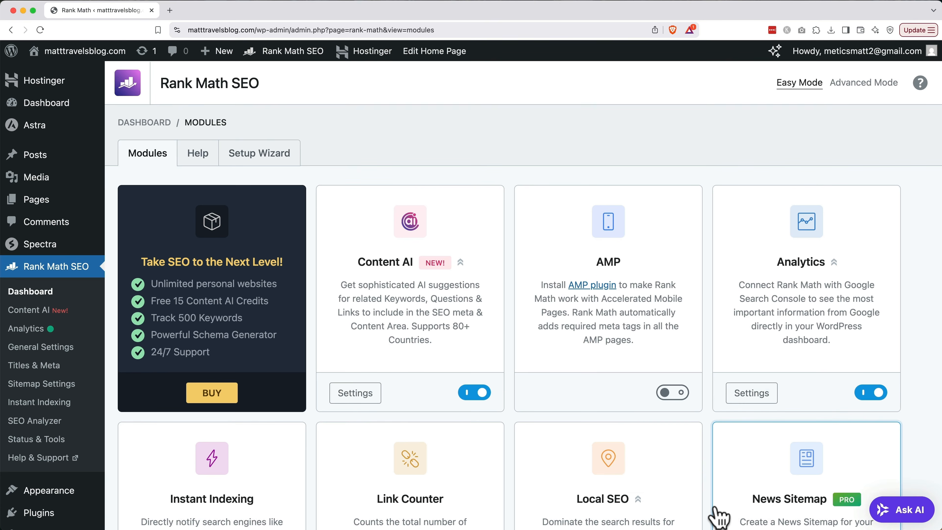
scroll(720, 516, "down", 8)
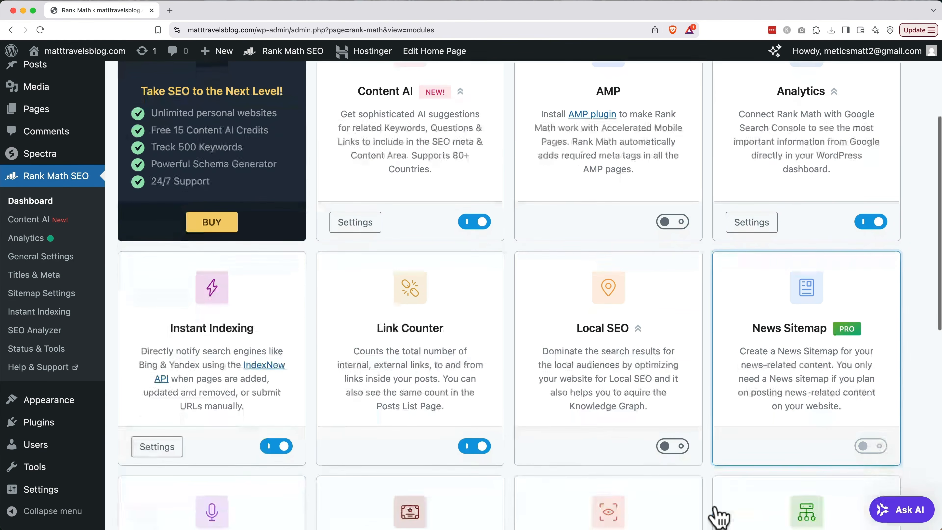
scroll(719, 515, "down", 6)
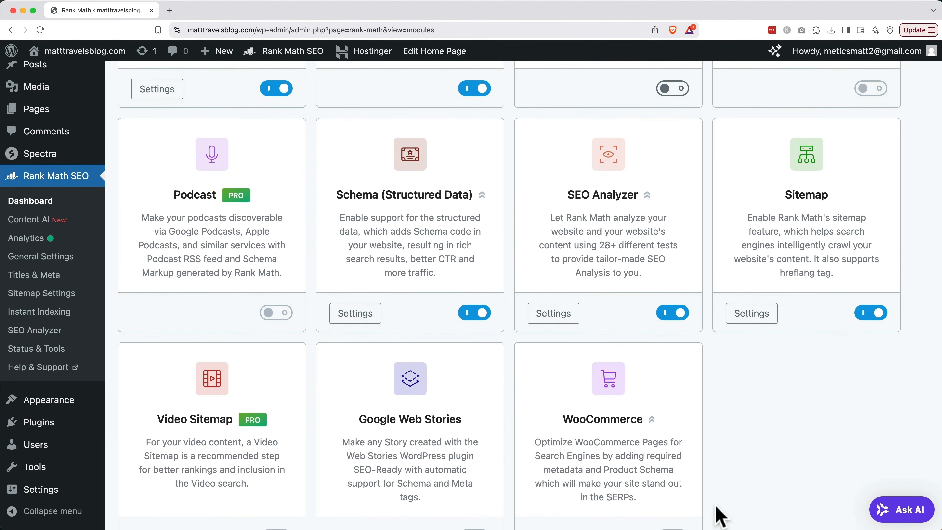
left_click(749, 318)
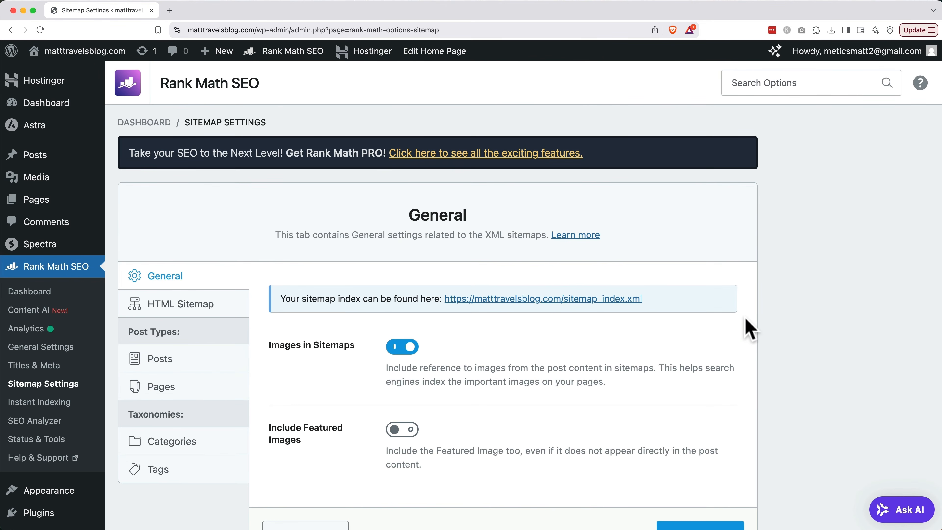
Turn on Include Featured Images in Rank Math's sitemap settings and save the changes.
left_click(395, 437)
scroll(398, 443, "down", 2)
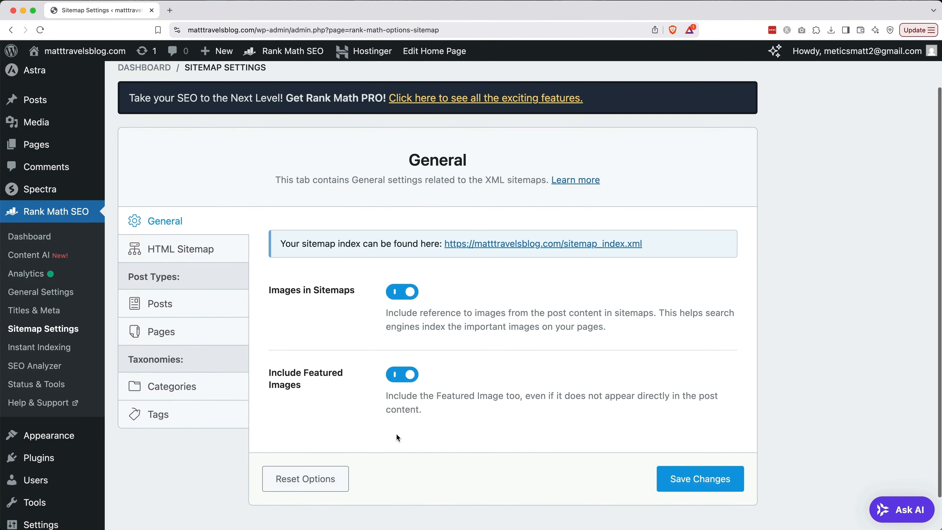
left_click(705, 489)
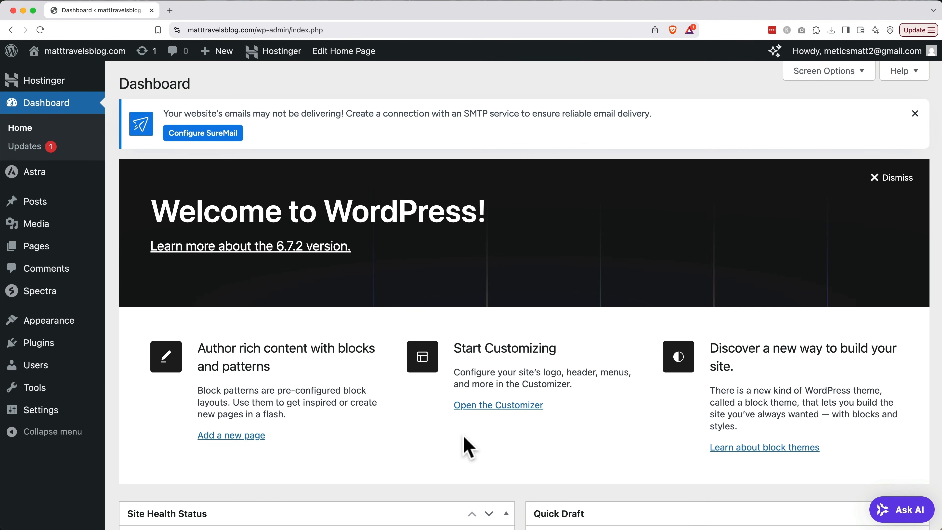
In General Settings, set the Site Title to 'Matt Travels Blog' and the tagline to 'Explore smarter. Travel better.'.
mouse_move(40, 418)
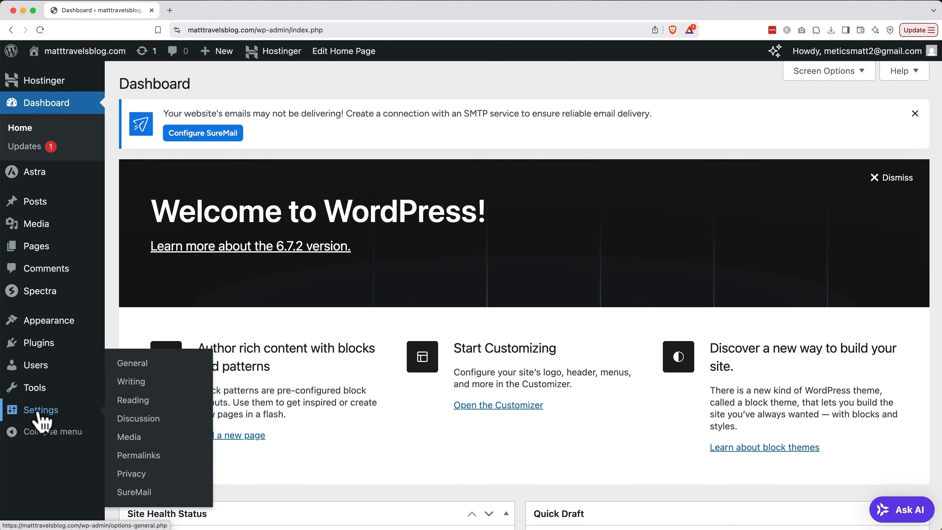
left_click(141, 366)
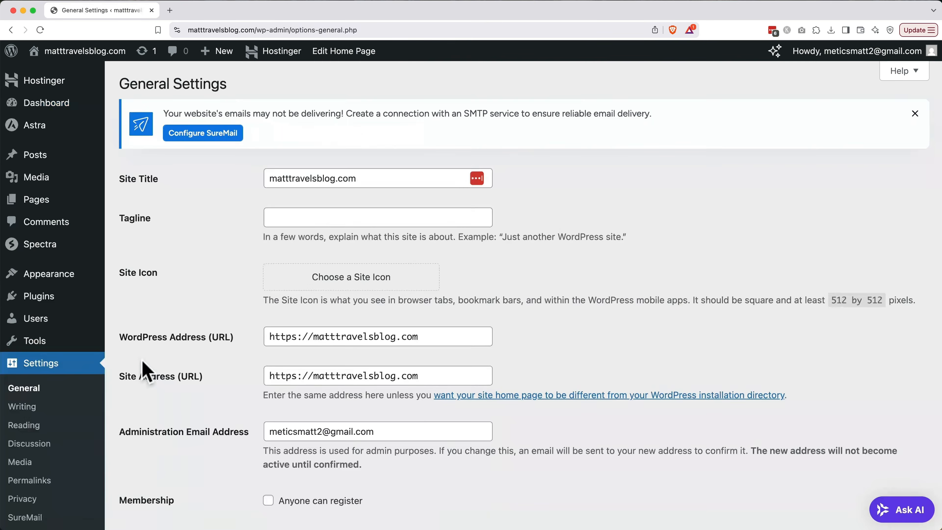
triple_click(374, 181)
type("Matt Travl")
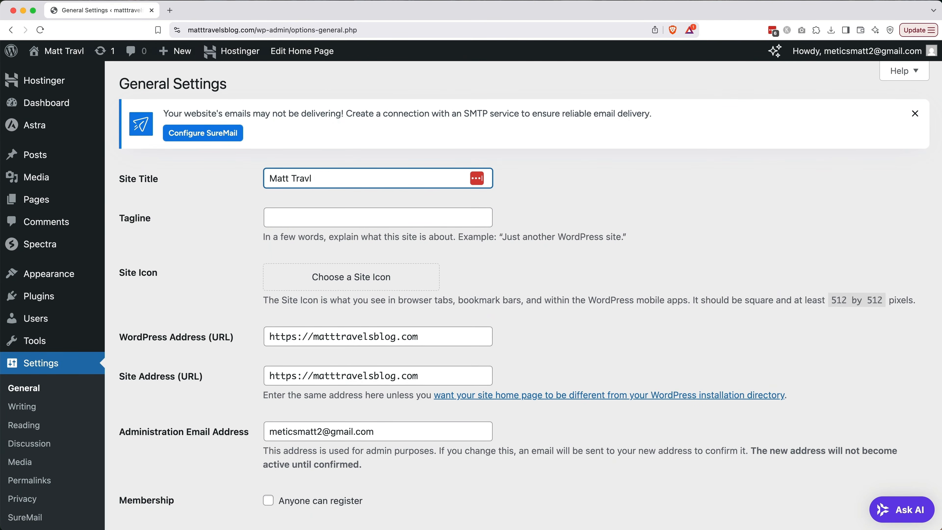
key("BackSpace")
type("els Blog")
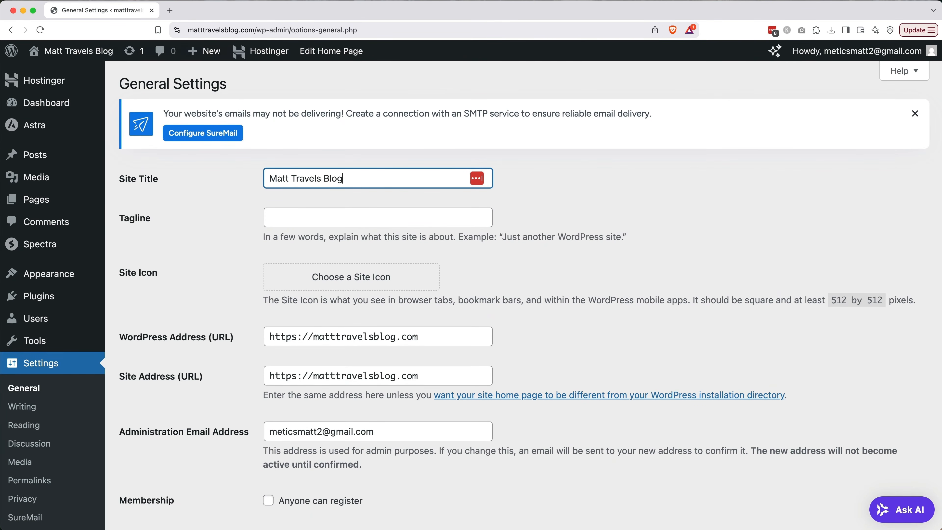
left_click(375, 220)
type("Expo")
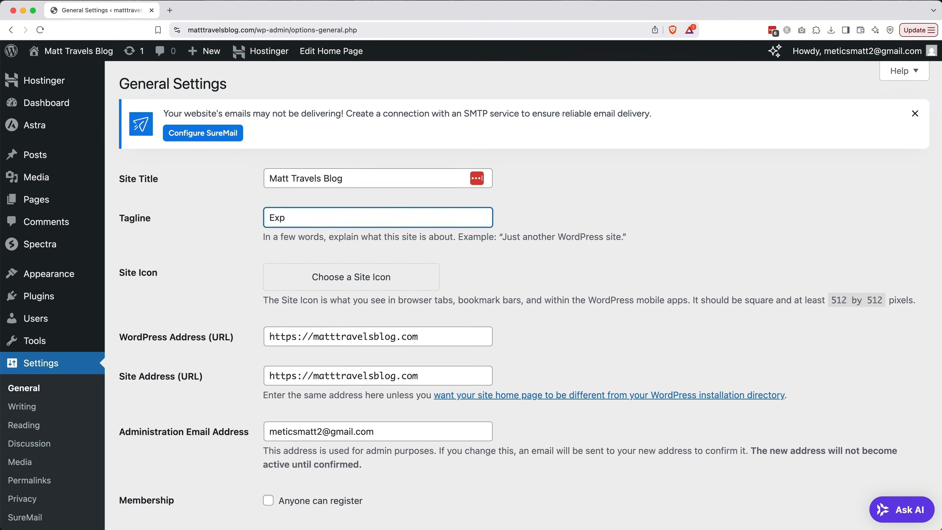
type("lore smarter. Travel better.")
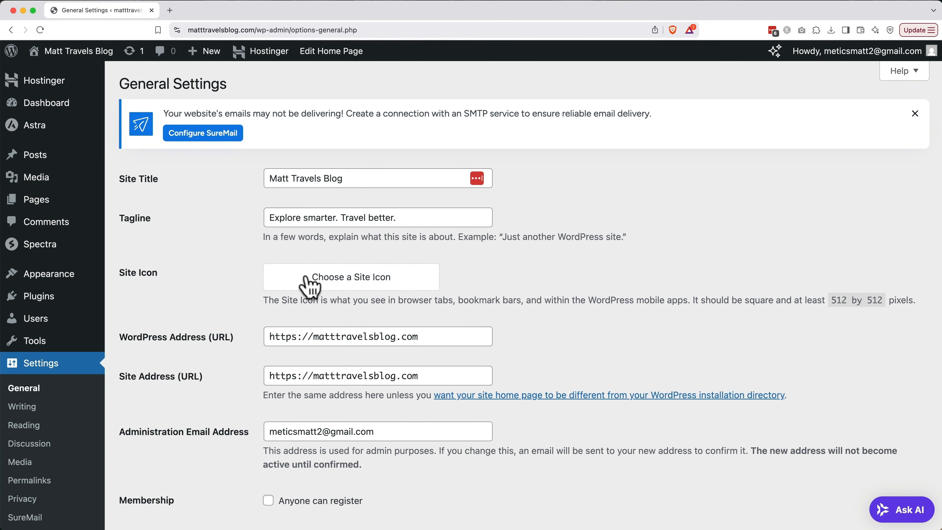
Make the cropped MT monogram, alt text 'Favicon', the site icon and save General Settings.
left_click(307, 277)
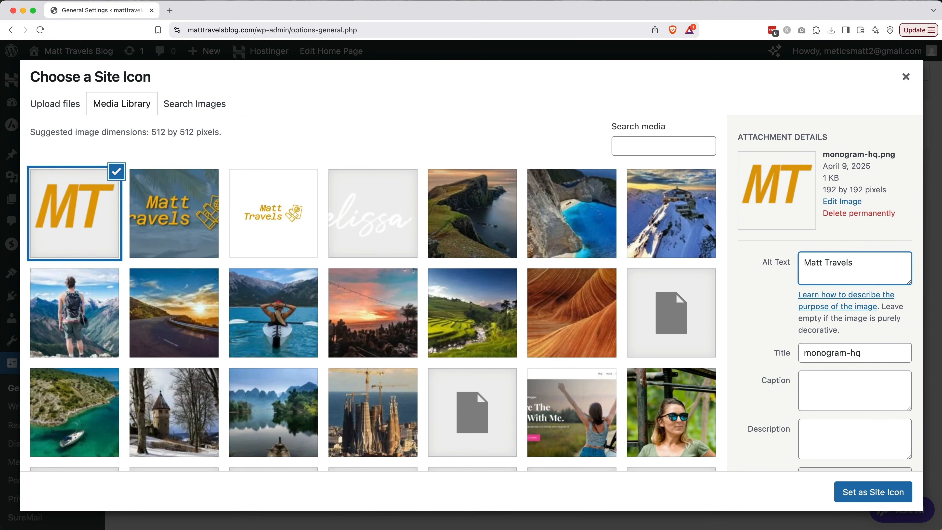
type("Favicon")
triple_click(835, 352)
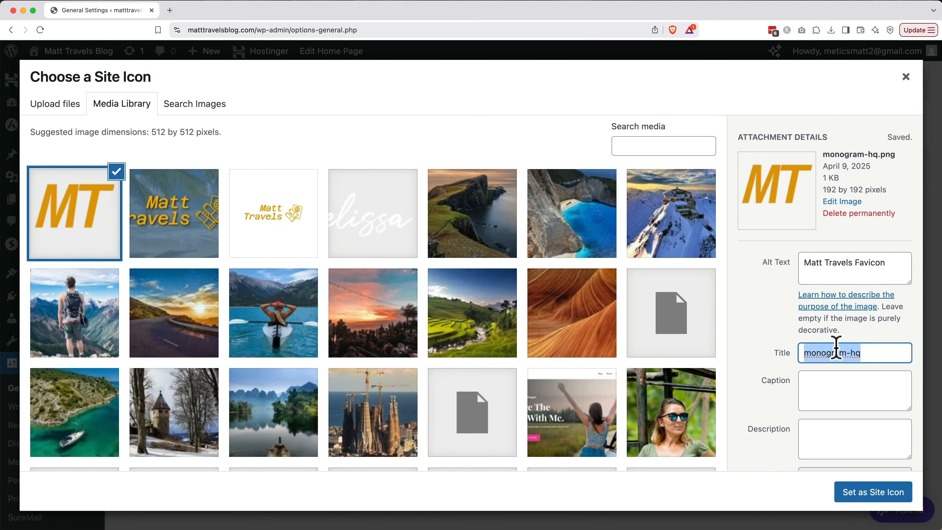
left_click(886, 495)
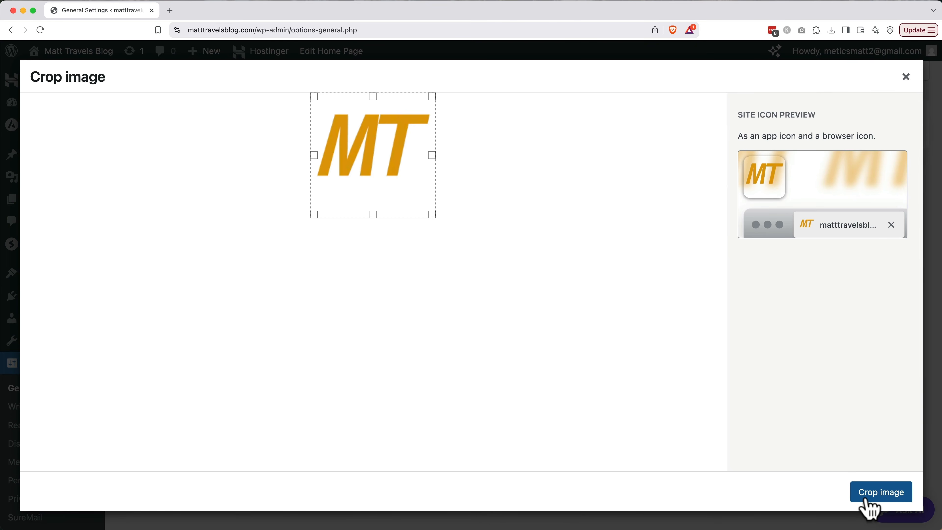
left_click(889, 501)
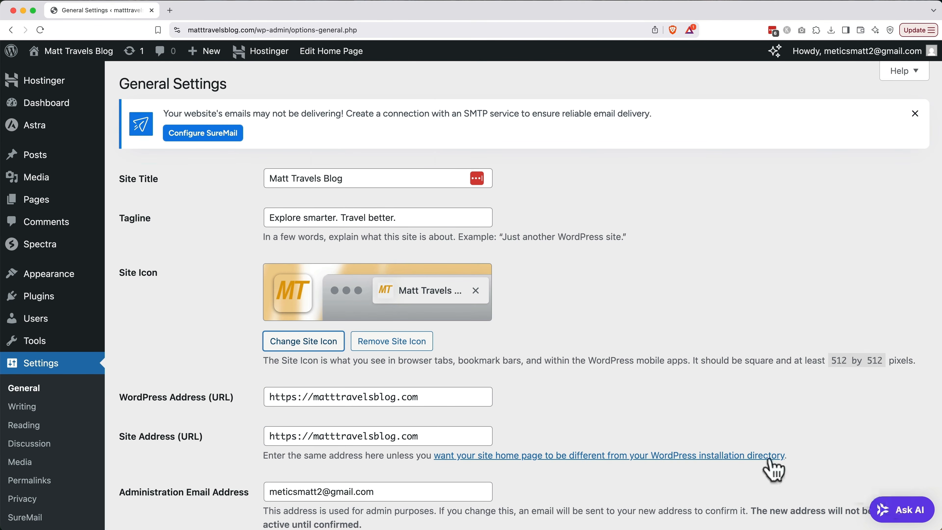
scroll(755, 462, "down", 15)
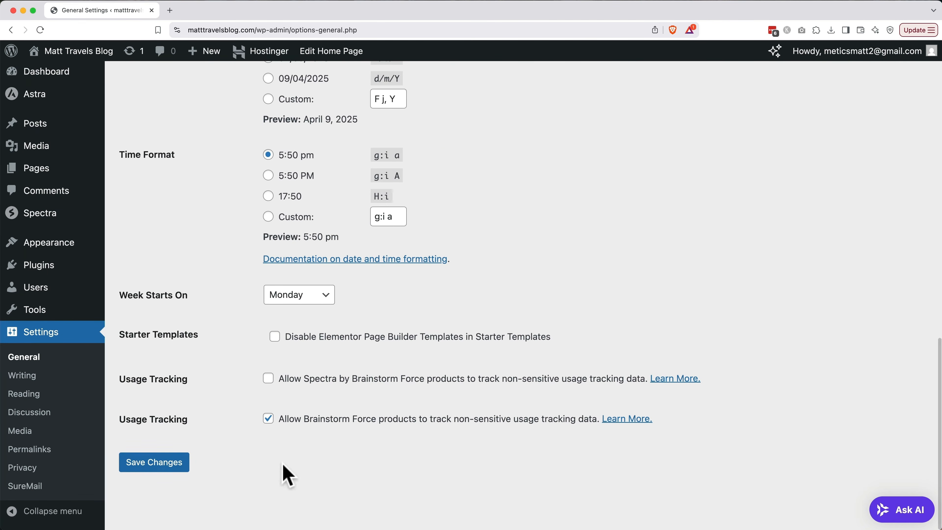
left_click(167, 466)
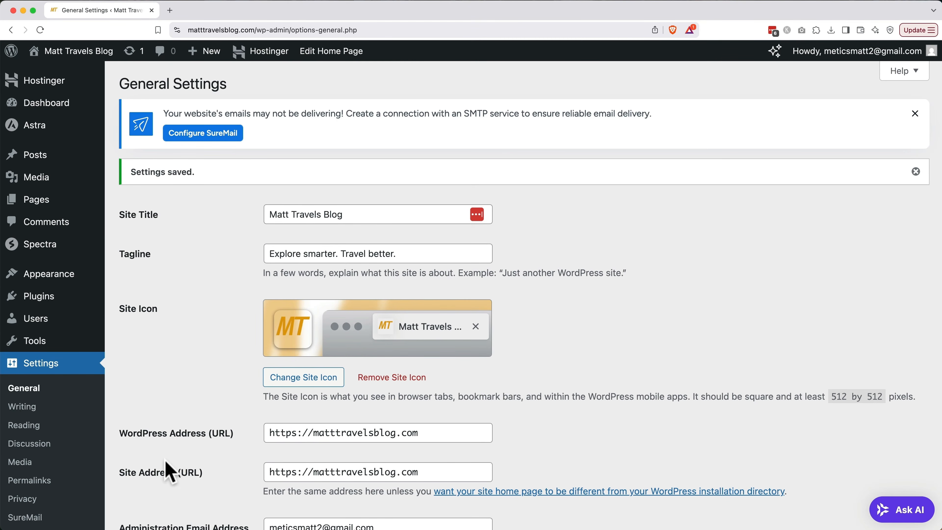
In the user profile, set the Nickname to the first name and display that name publicly.
mouse_move(38, 324)
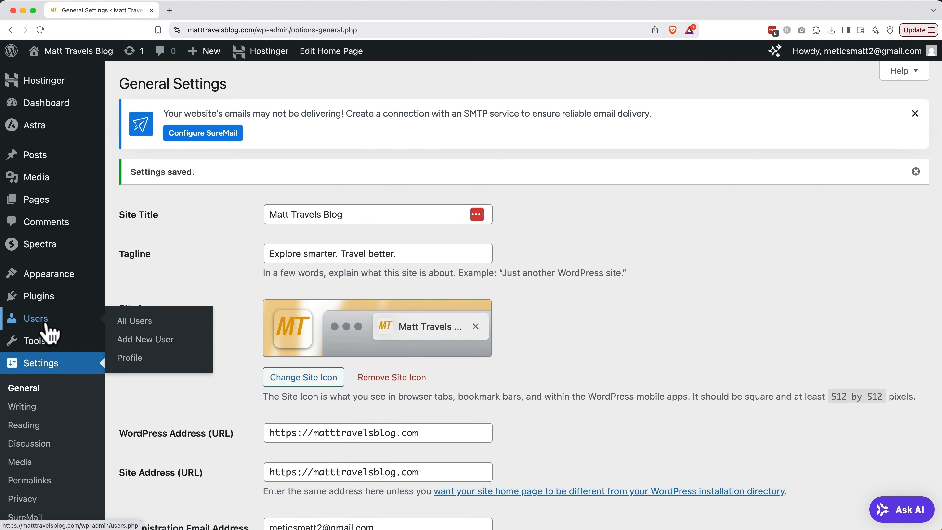
left_click(134, 360)
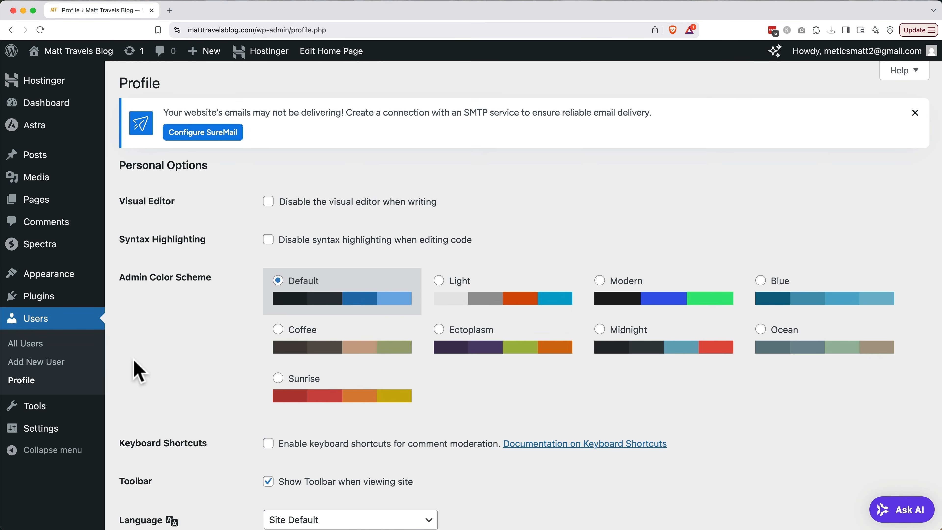
scroll(139, 371, "down", 10)
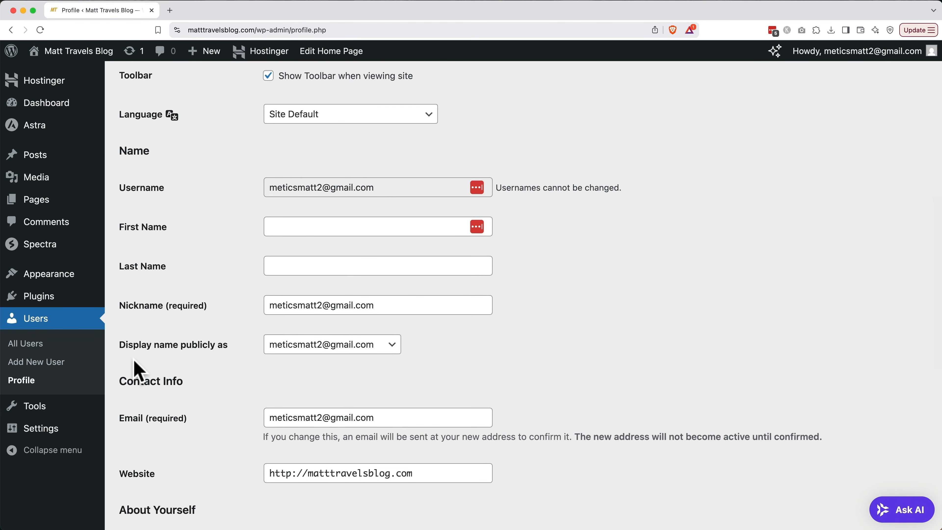
left_click(308, 305)
triple_click(307, 304)
type("Matt")
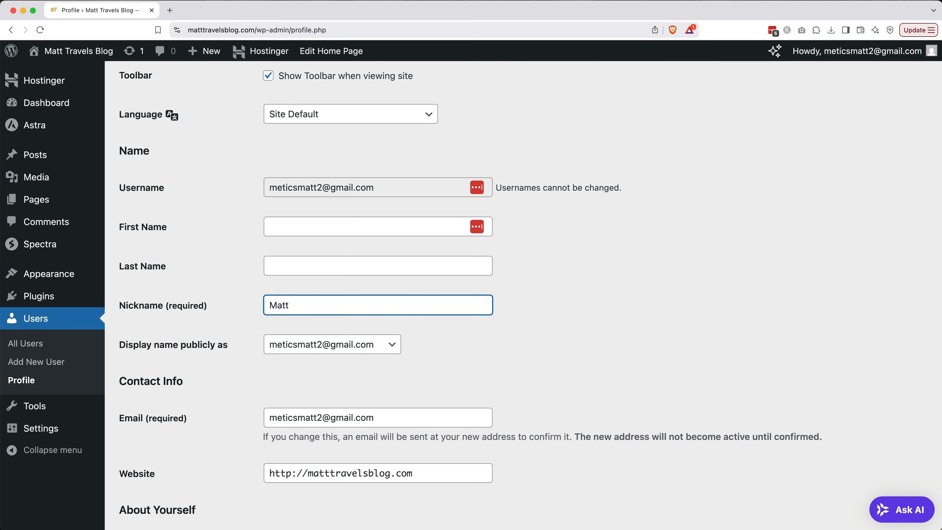
left_click(315, 345)
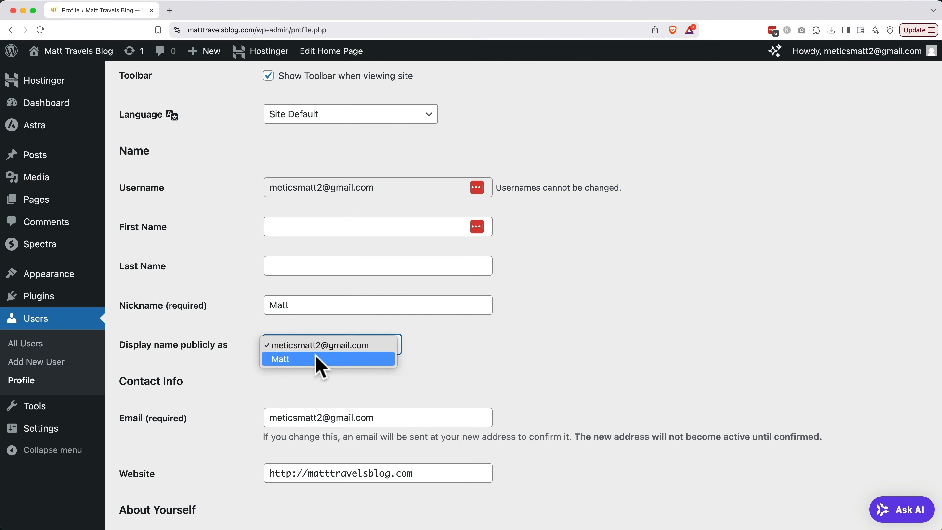
left_click(317, 359)
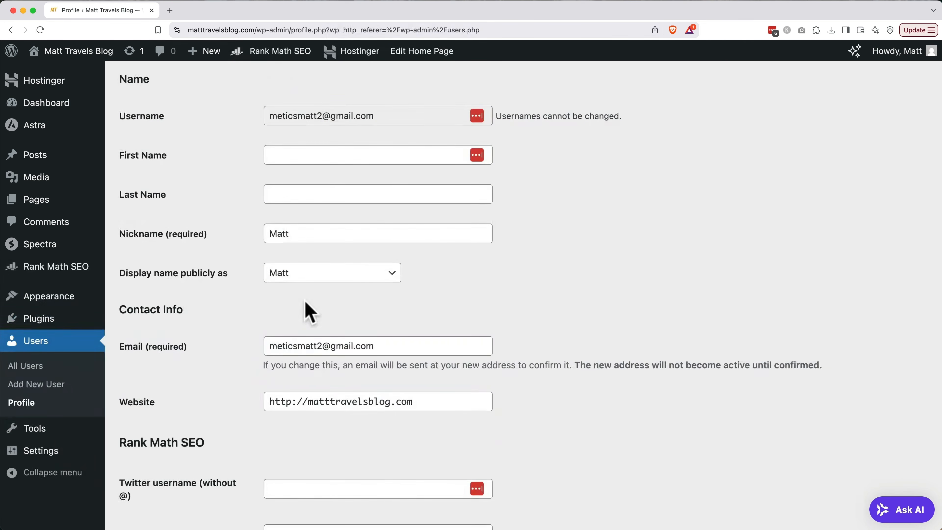
scroll(308, 309, "down", 8)
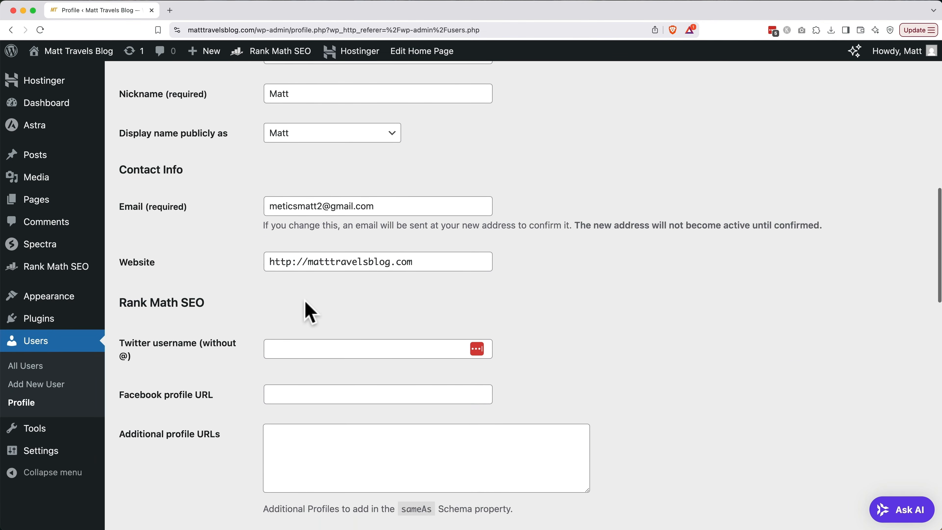
scroll(305, 301, "down", 2)
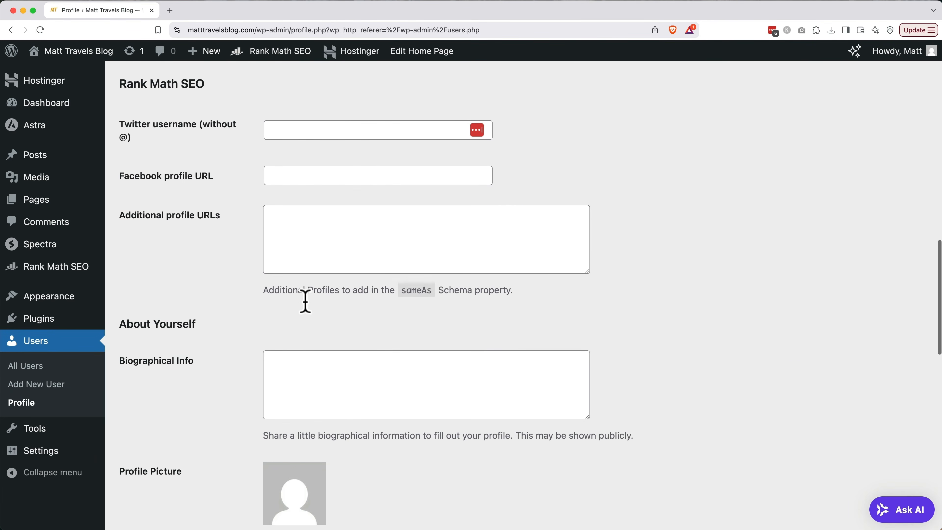
Enter the blog's Twitter username and Facebook profile URL in the Rank Math profile fields.
left_click(305, 128)
type("matttravelsblog")
key("Tab")
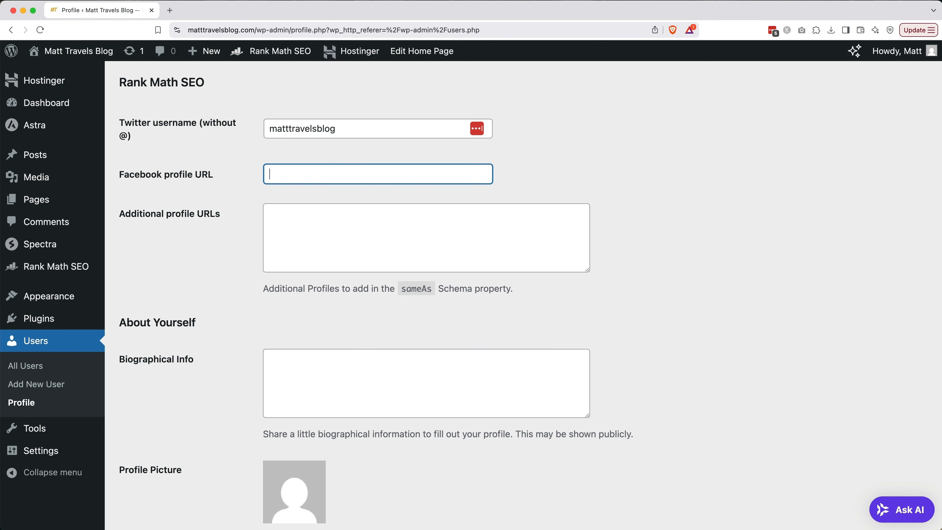
type("facebook.com/matttravelsblog")
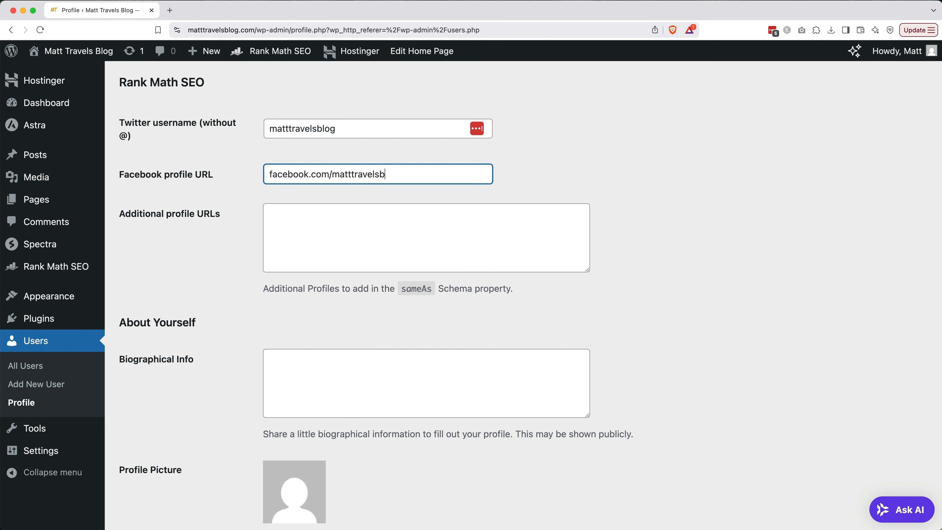
key("Tab")
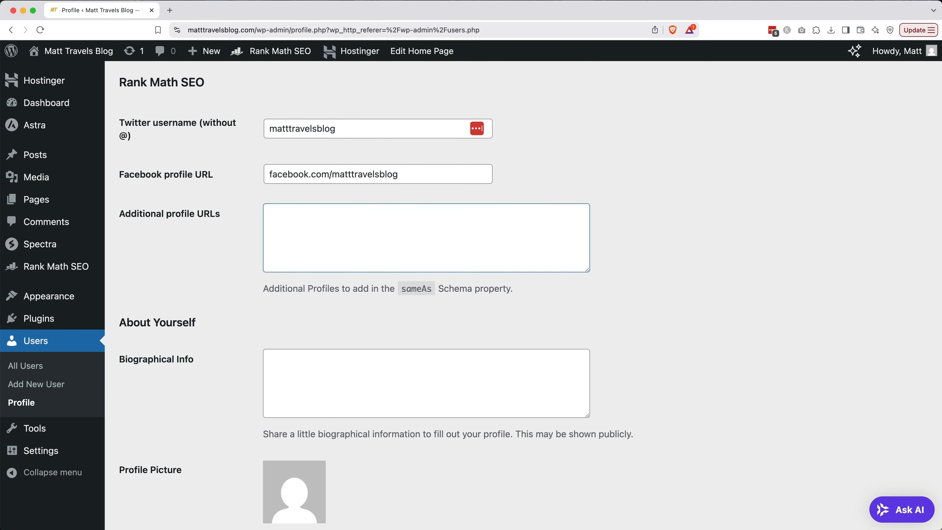
scroll(362, 258, "down", 3)
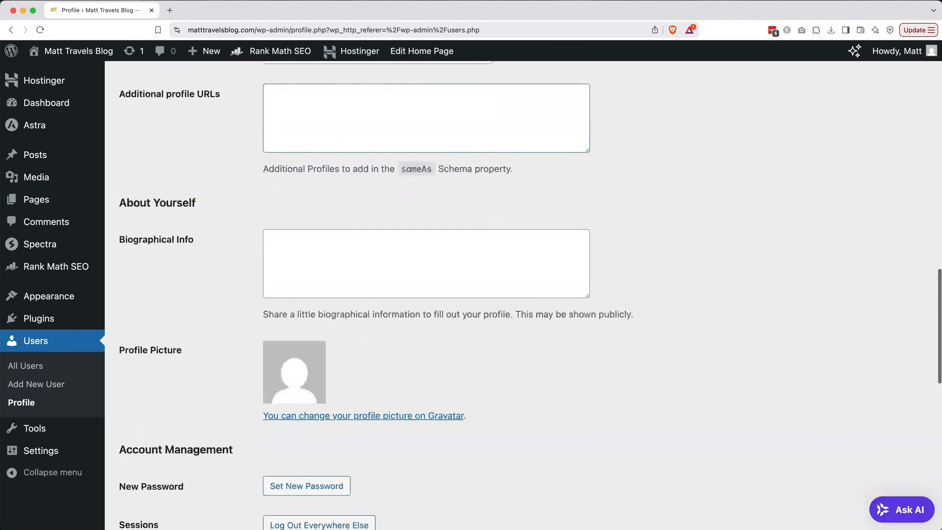
left_click(362, 258)
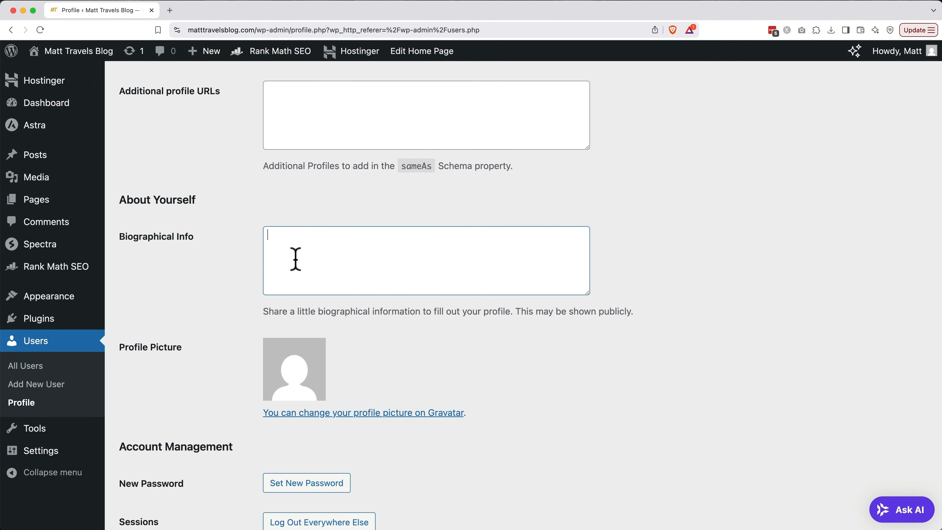
Paste the prepared travel biography into the Biographical Info box.
type("Hey! I’m a digital nomad traveling the world on a budget—sometimes by plane, often by road. I started this blog to document the journey and share practical tips I’ve picked up along the way. From international adventures to cross-country road trips, I’m here to help you travel smarter, spend less, and explore more. Based in the U.S., but rarely standing still.")
scroll(296, 256, "up", 2)
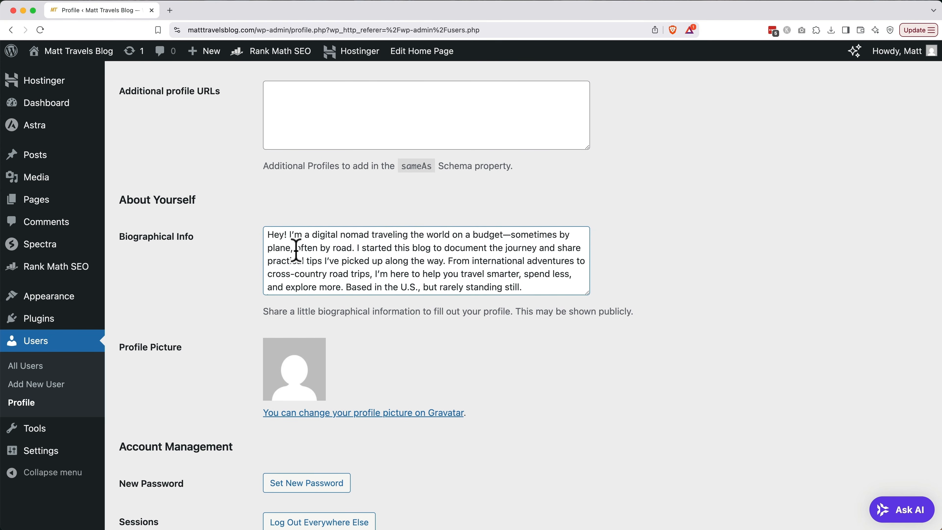
scroll(250, 352, "down", 15)
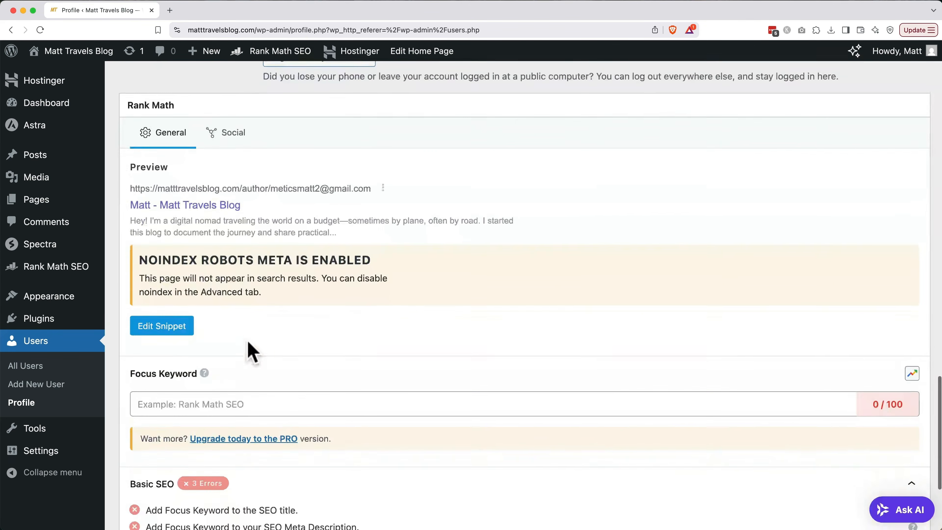
scroll(252, 352, "down", 1)
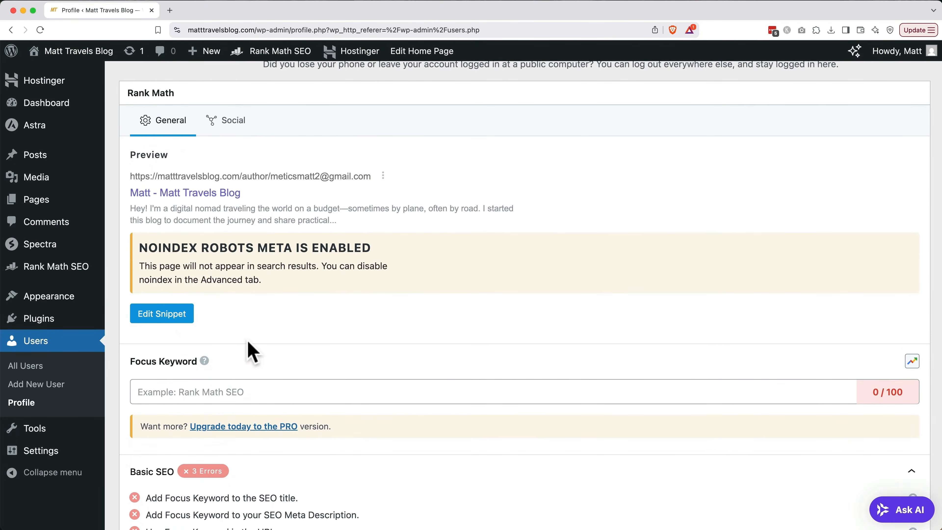
Set the Rank Math focus keyword to the author's first name.
left_click(264, 396)
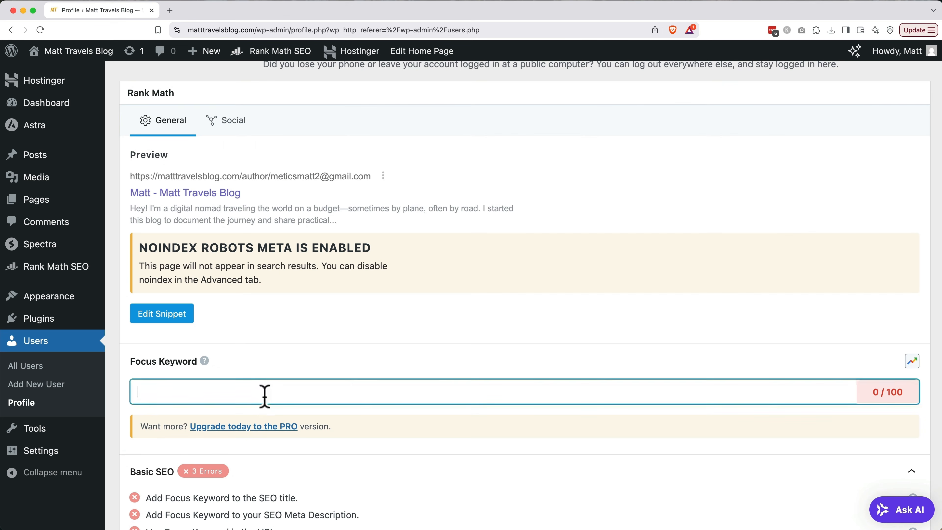
type("Matt")
key("Return")
scroll(462, 456, "down", 8)
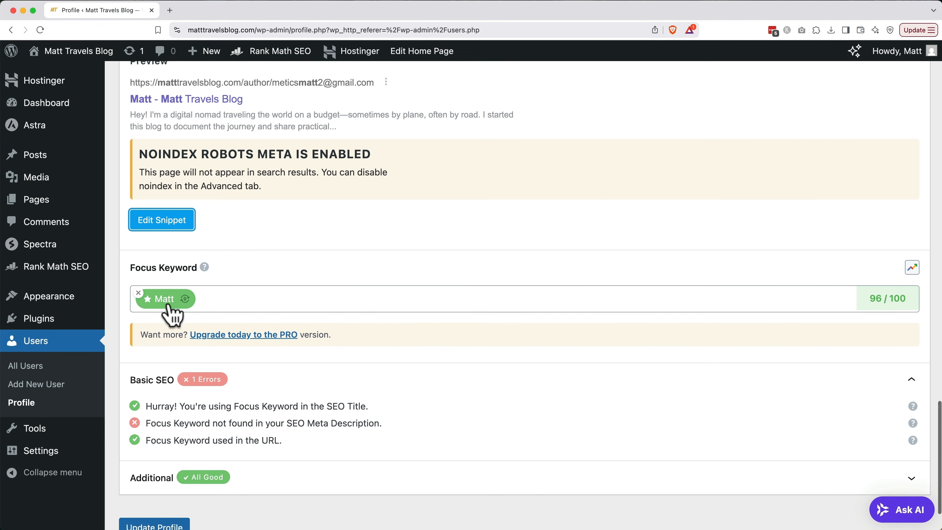
Insert the first name and ', a' after "Hey! I'm" in the bio's opening sentence.
scroll(241, 282, "up", 15)
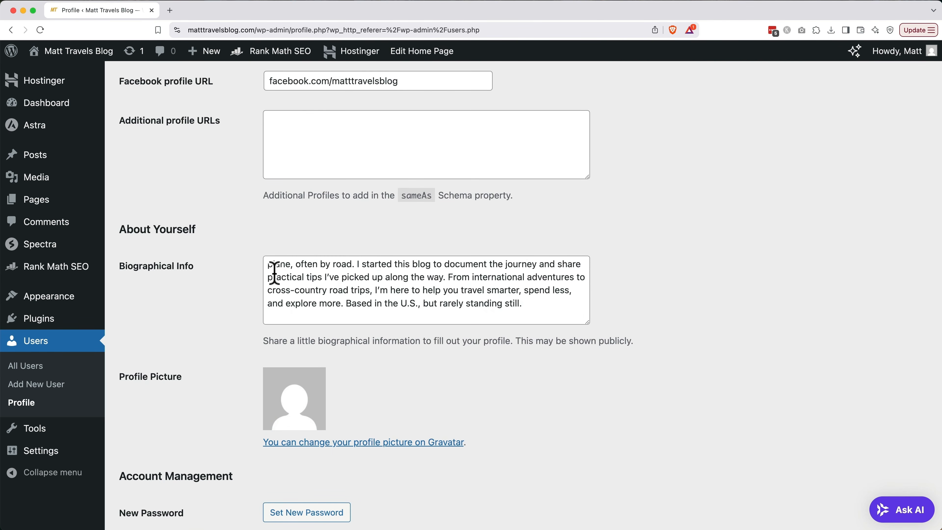
scroll(290, 277, "up", 1)
left_click(305, 263)
type("Matt, a digital nomad traveling the world on a budget—sometimes")
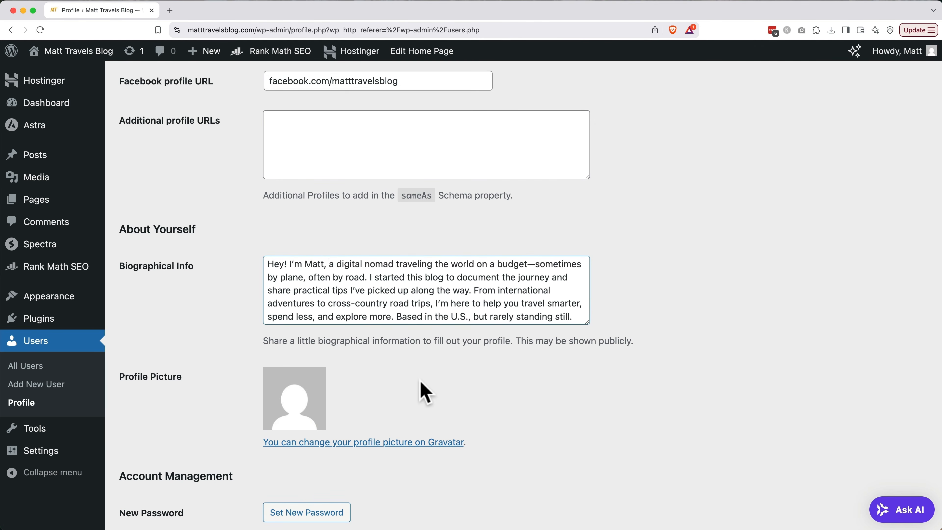
scroll(420, 382, "down", 12)
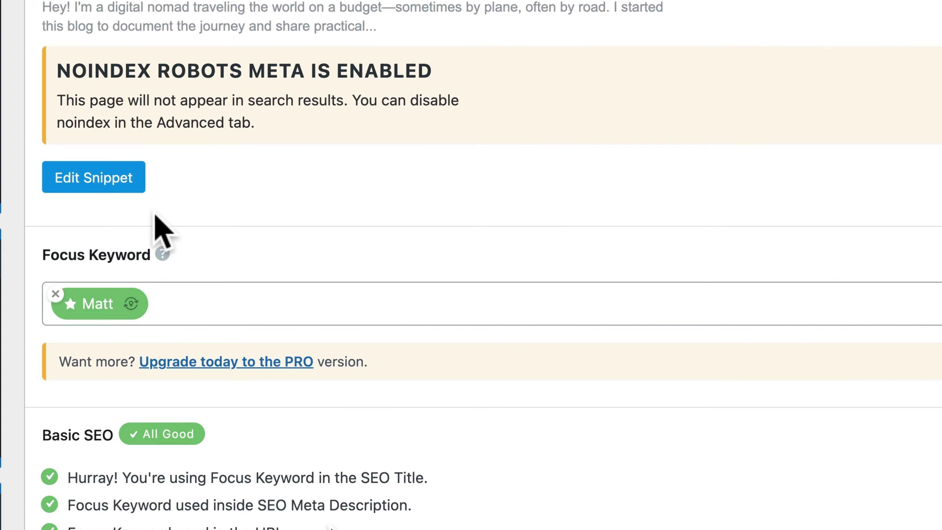
Replace the Rank Math snippet permalink's e-mail address with a lowercase first-name slug.
left_click(126, 182)
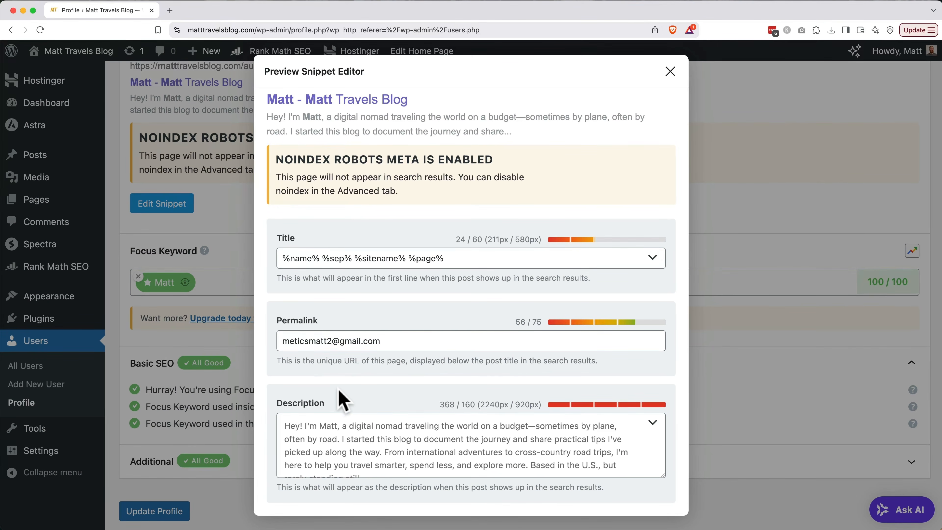
triple_click(396, 341)
type("matt")
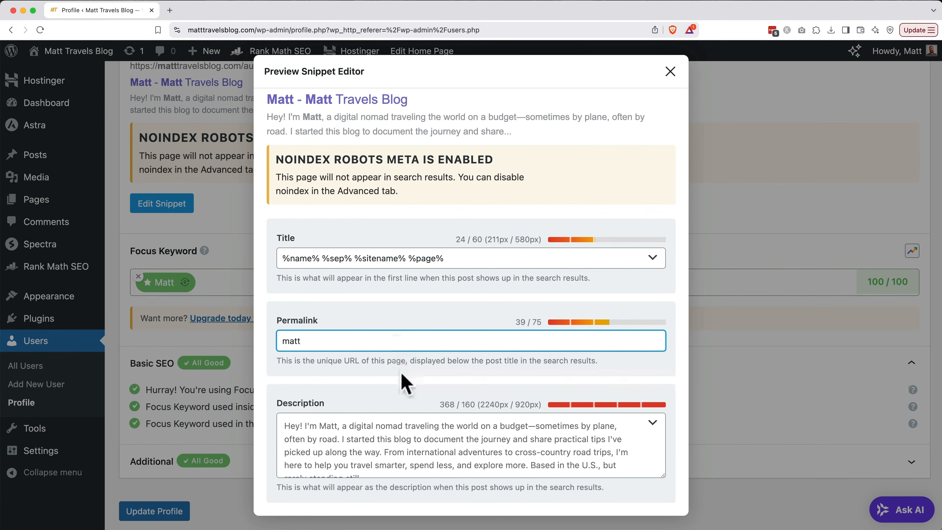
left_click(670, 72)
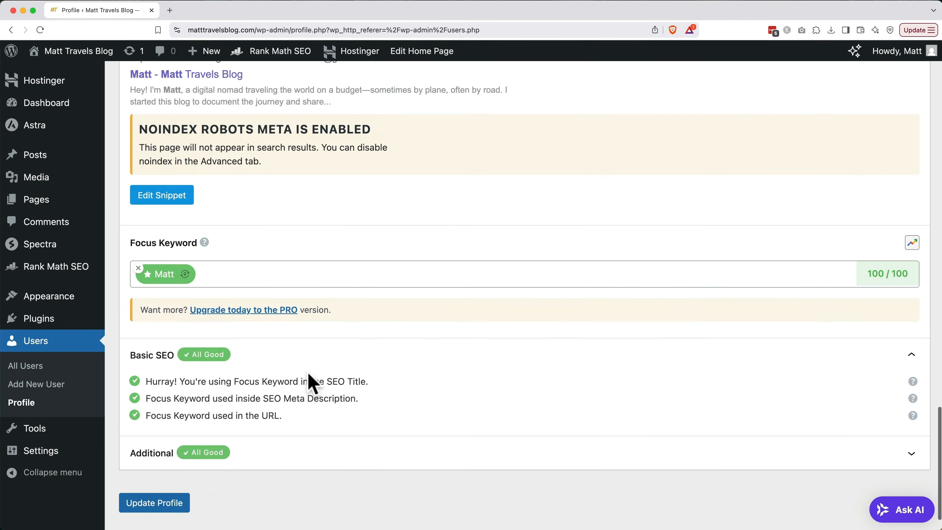
scroll(309, 375, "up", 15)
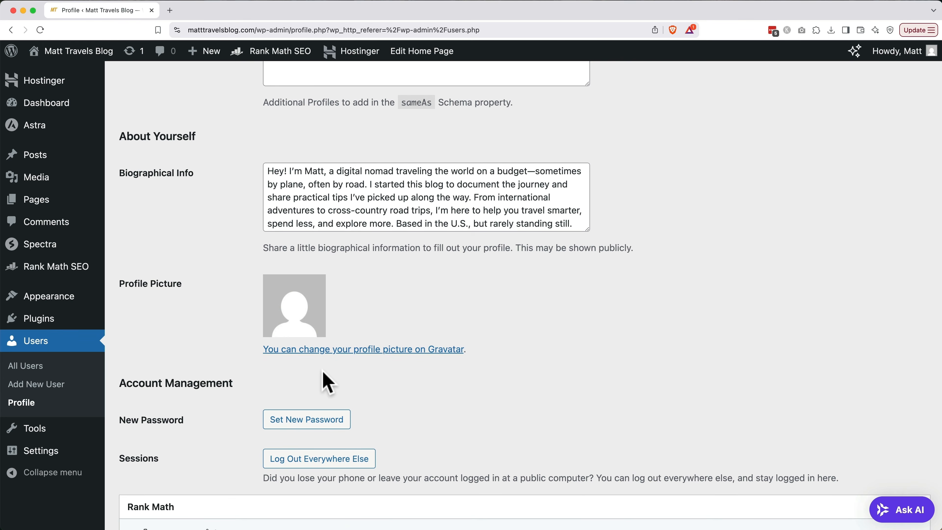
Sign up on gravatar.com with the account e-mail and confirm the verification code.
key("super+t")
type("gravatar.com")
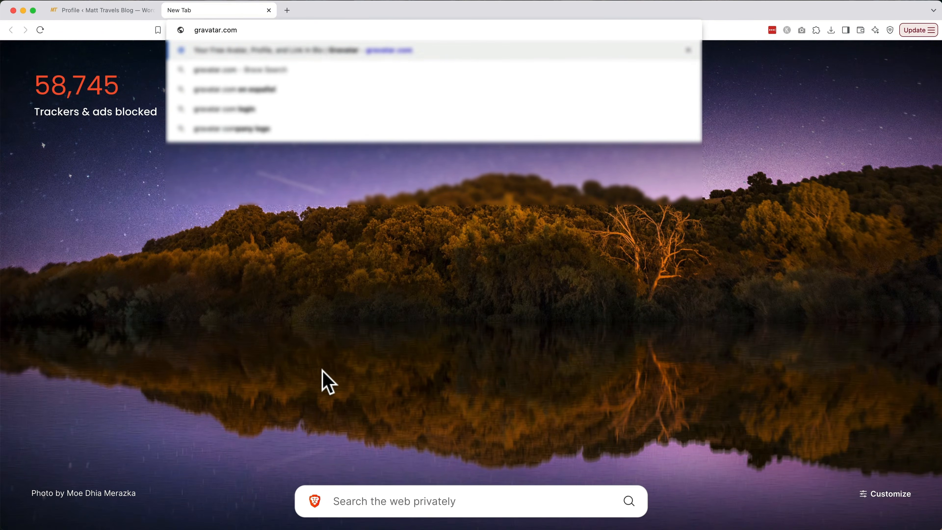
key("Return")
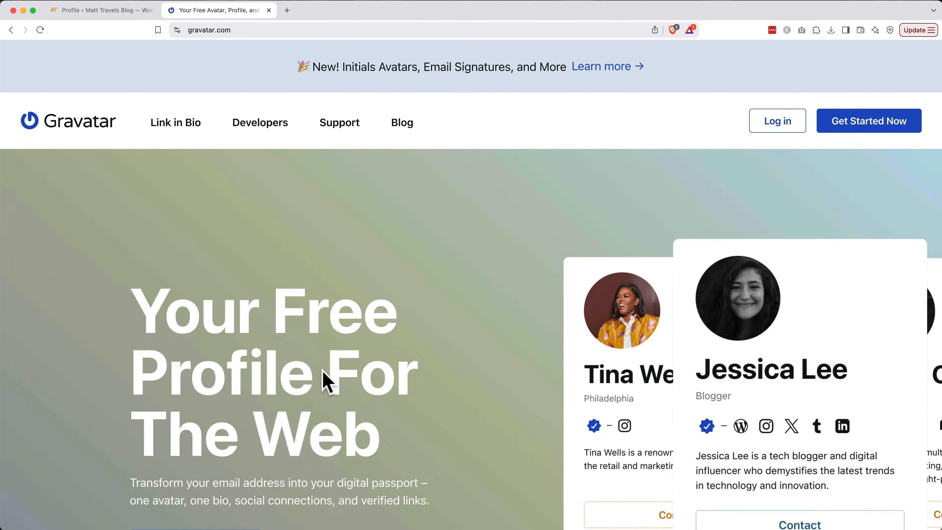
left_click(841, 129)
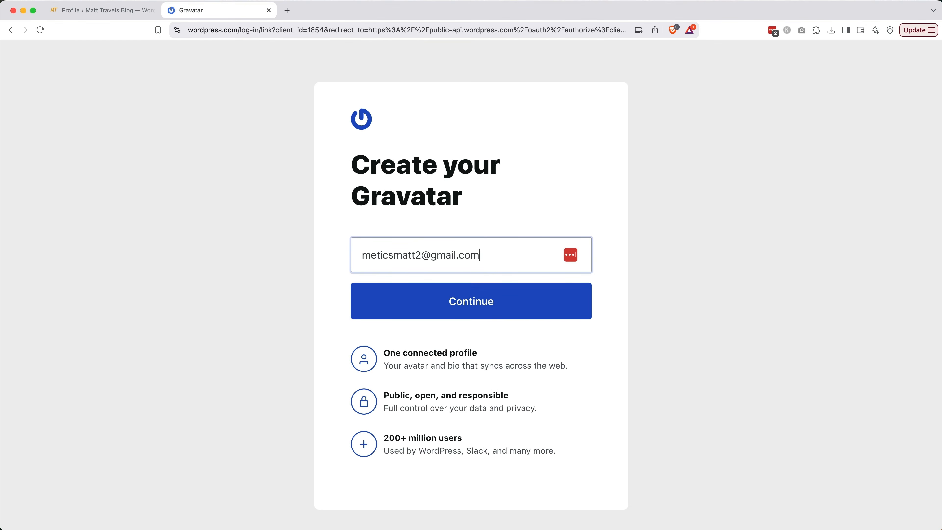
left_click(465, 308)
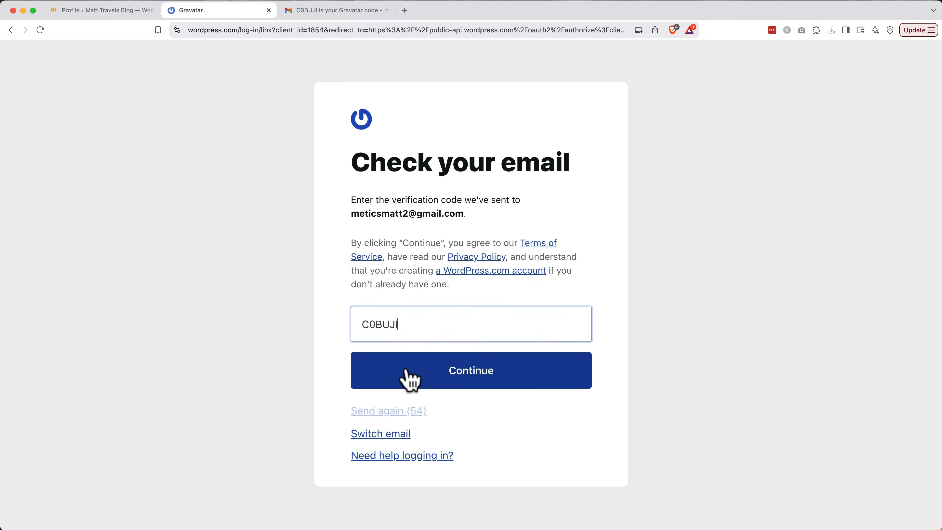
left_click(410, 378)
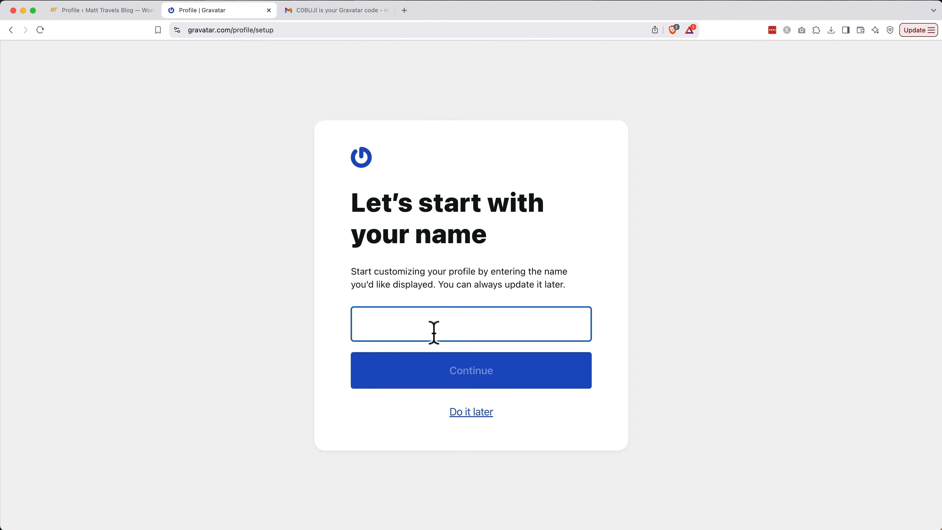
Give the Gravatar profile the first name as display name and an uploaded, cropped profile photo.
type("Matt")
left_click(450, 380)
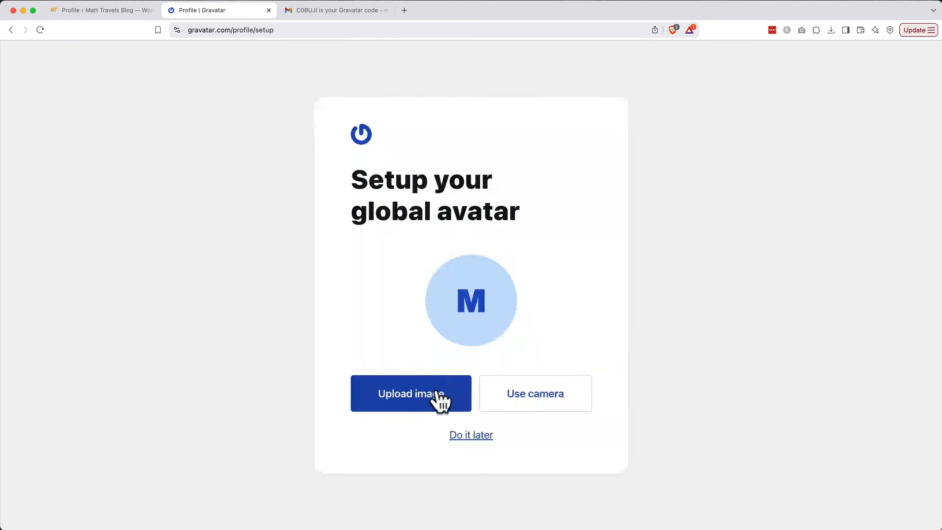
left_click(436, 392)
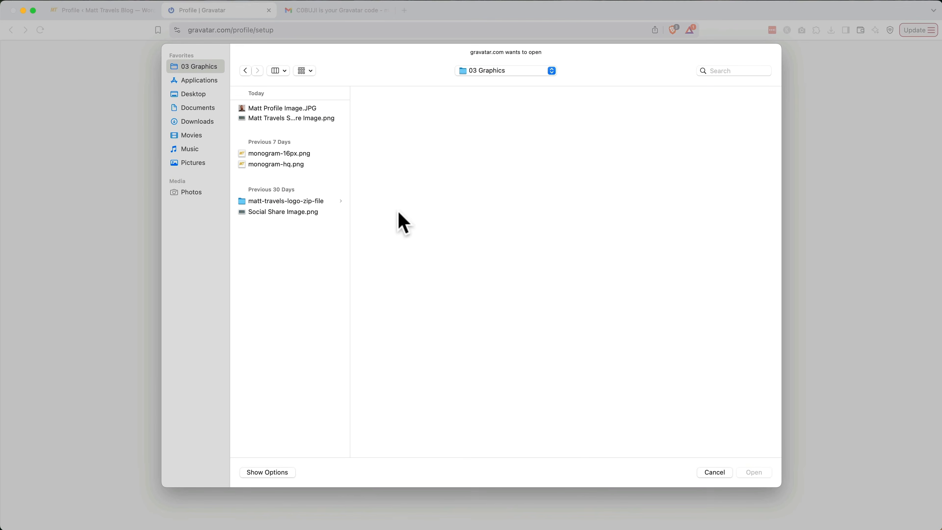
left_click(301, 107)
key("Return")
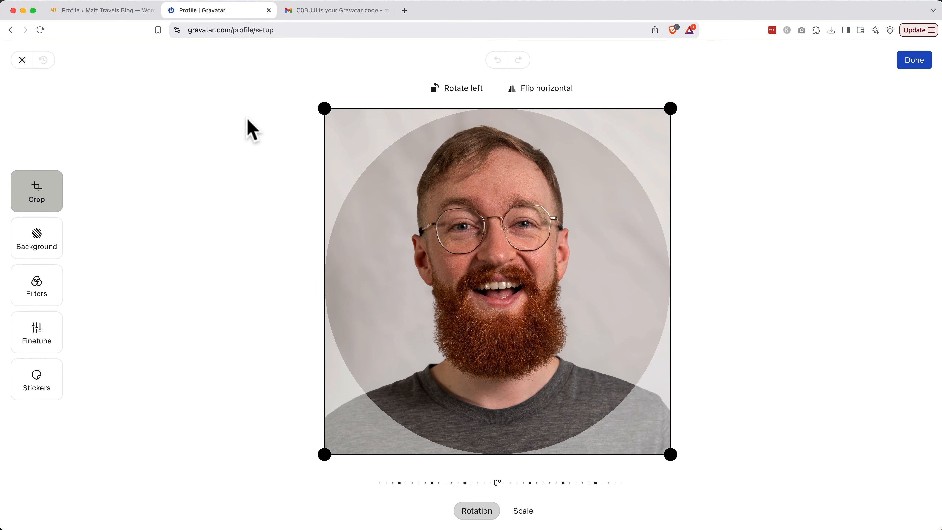
left_click(912, 65)
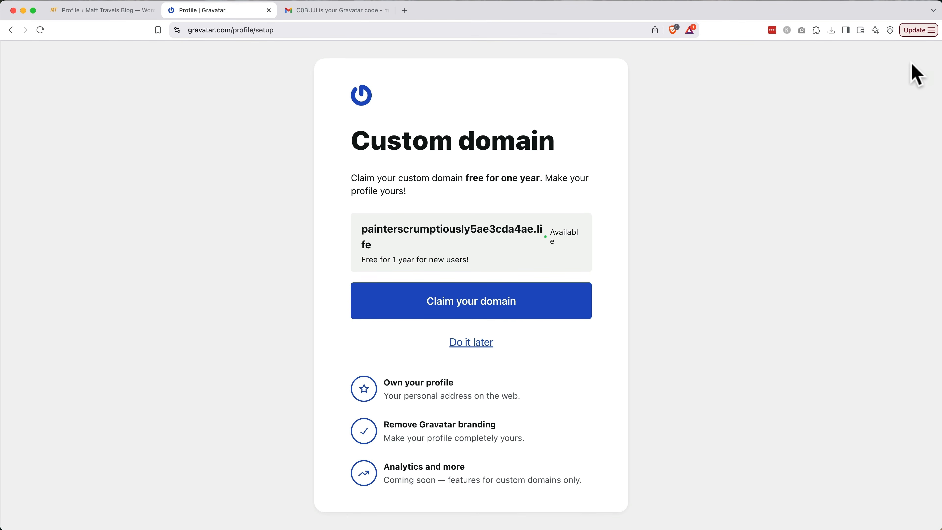
Skip the custom domain, social accounts and design steps, then close the Gravatar and e-mail tabs.
left_click(481, 344)
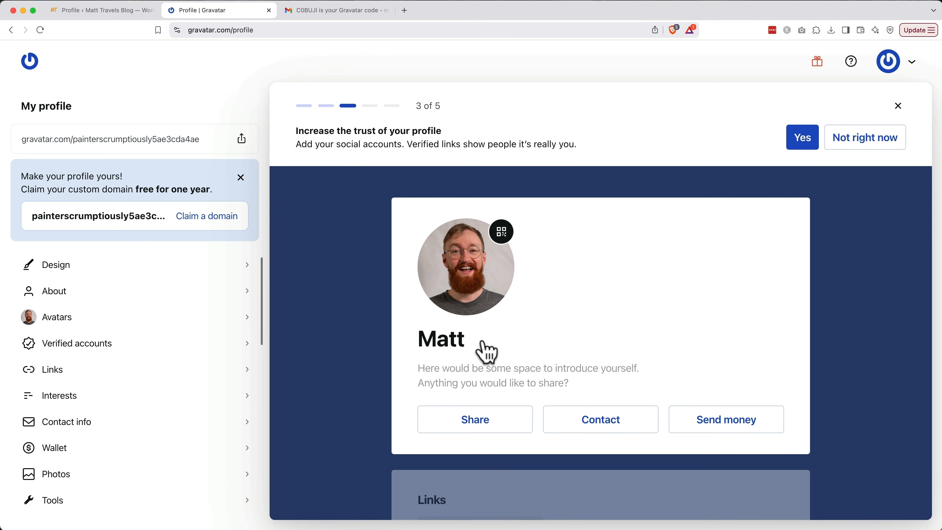
left_click(874, 147)
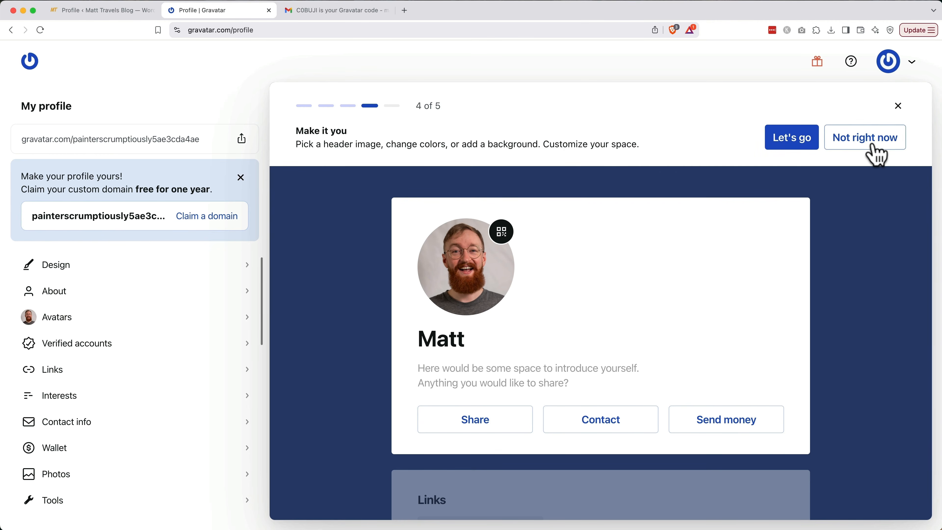
left_click(876, 148)
left_click(882, 148)
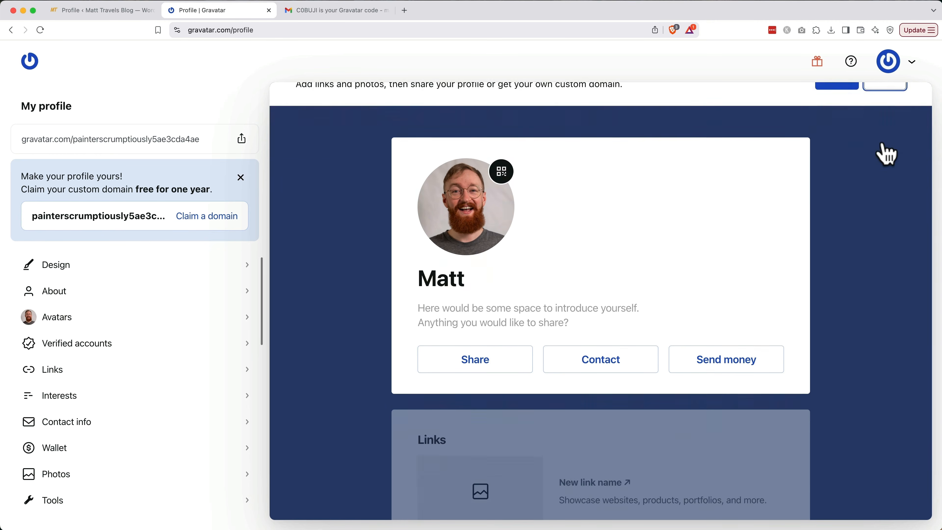
left_click(387, 10)
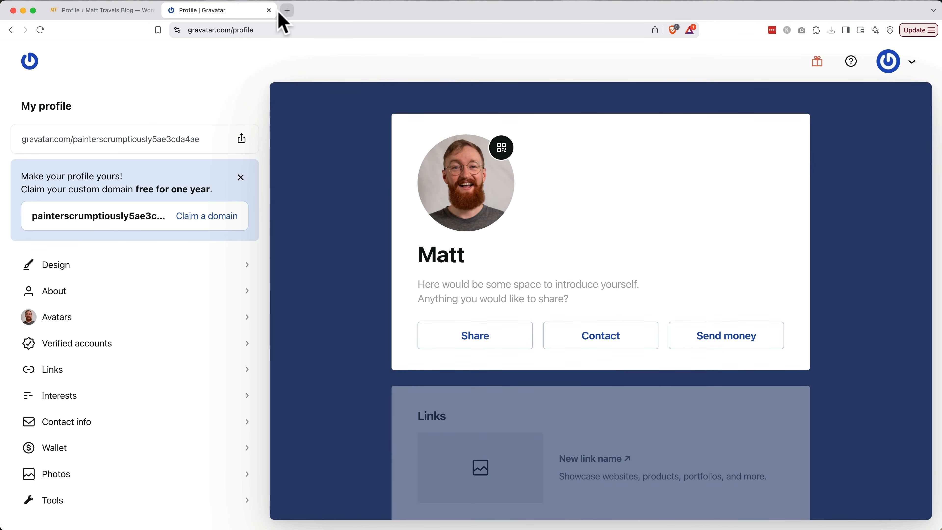
left_click(269, 10)
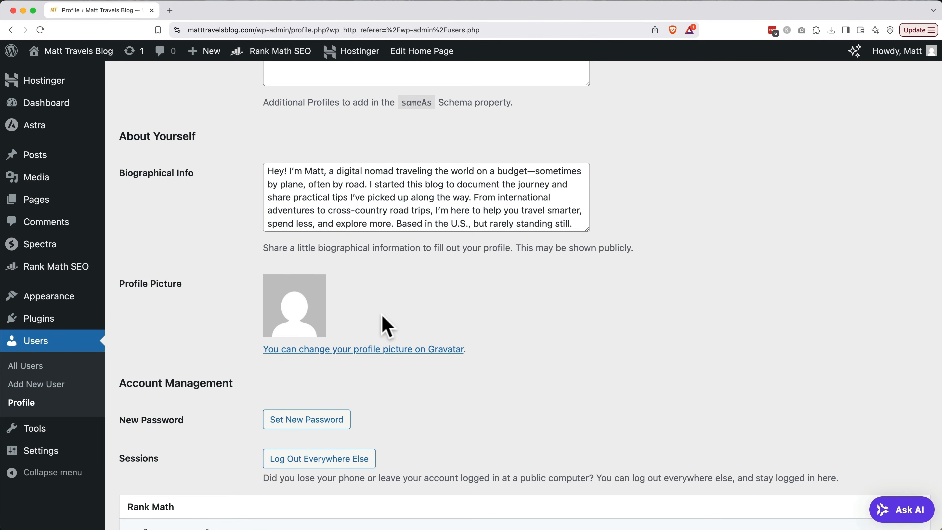
Update the profile and check that the Profile Picture now shows the Gravatar photo.
scroll(384, 314, "down", 1)
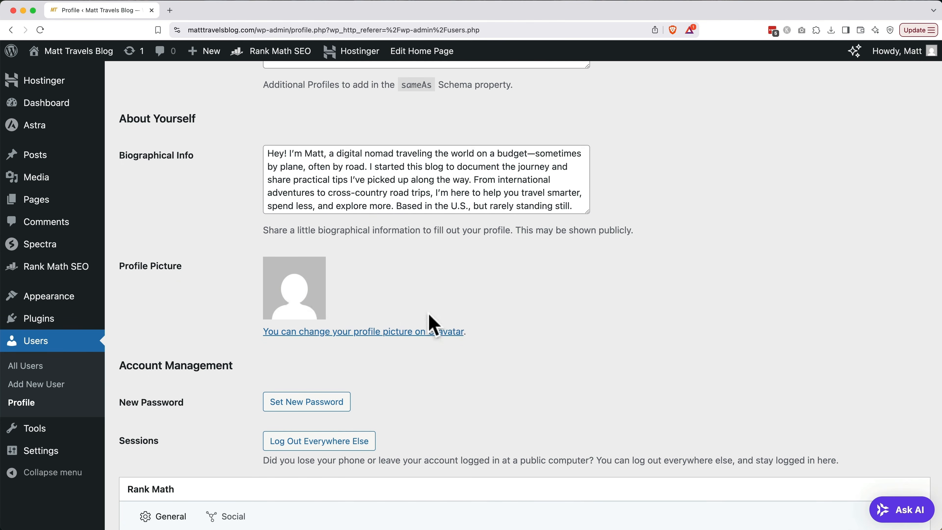
scroll(336, 237, "down", 10)
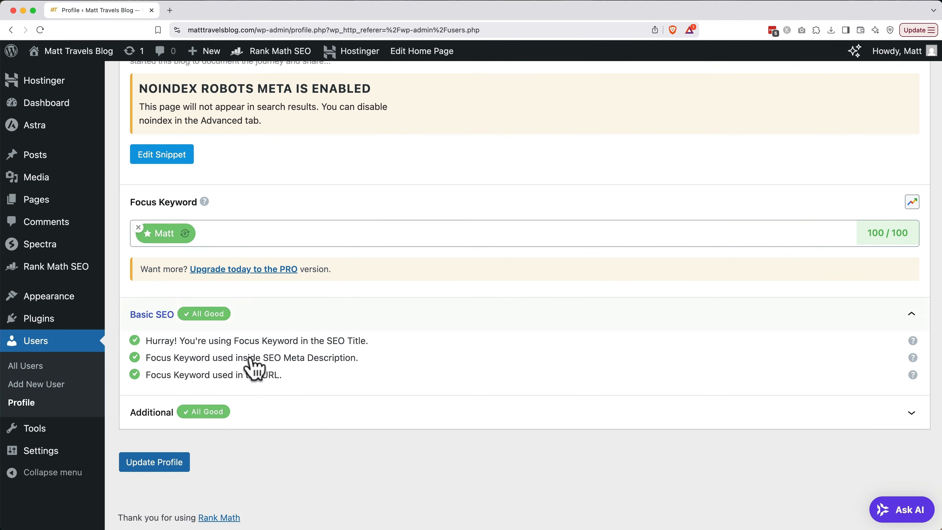
left_click(156, 468)
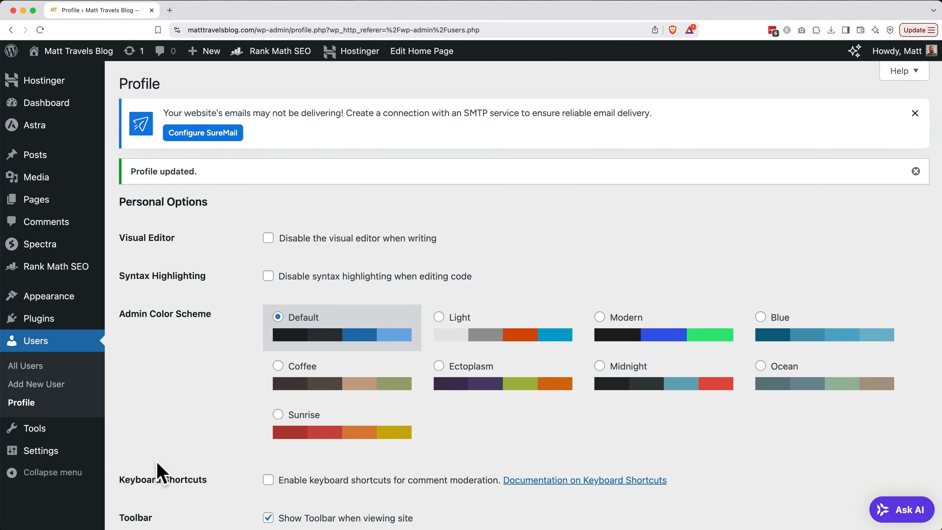
scroll(158, 473, "down", 10)
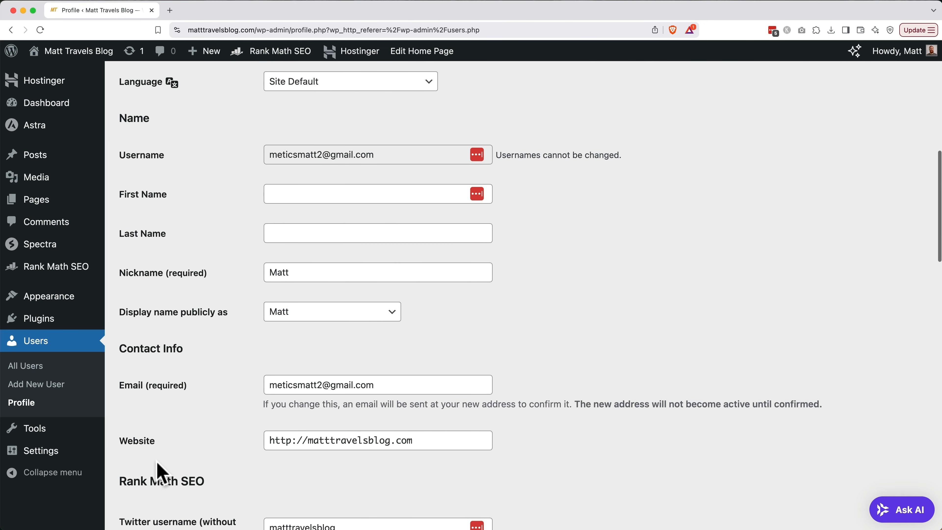
scroll(157, 473, "down", 15)
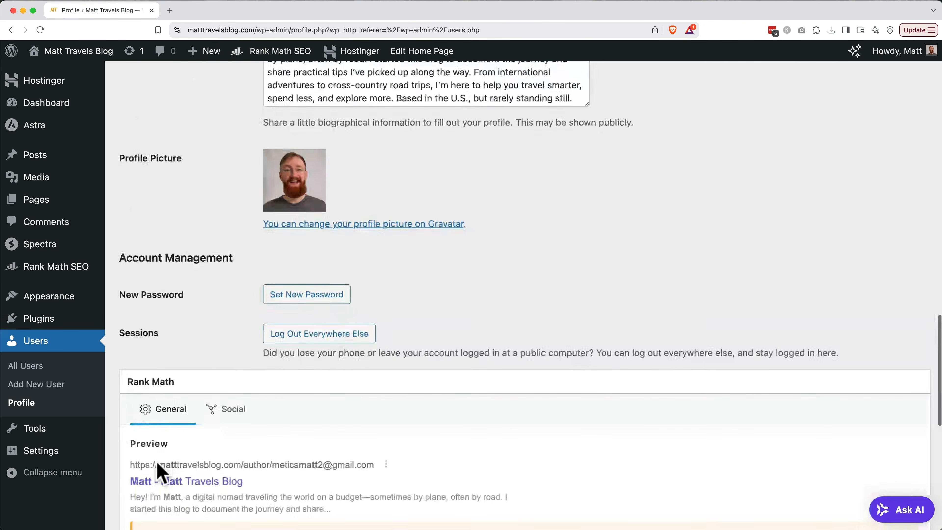
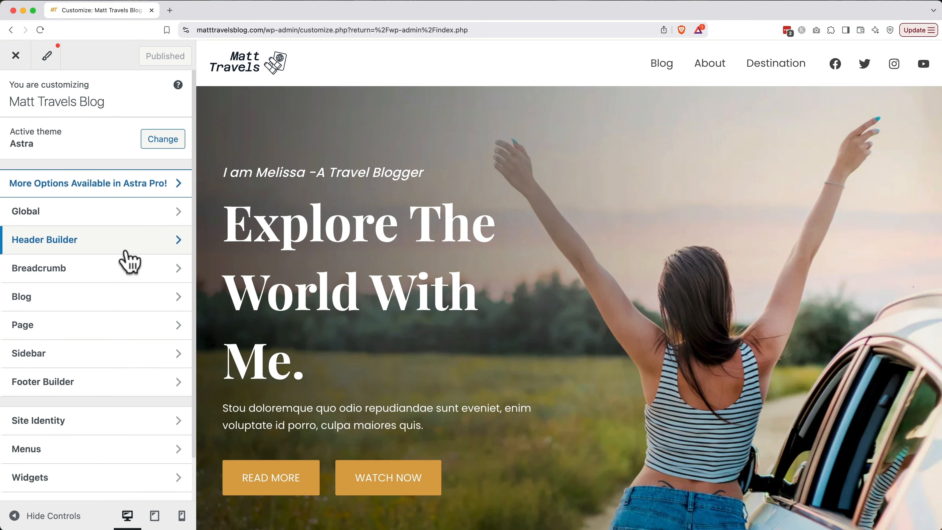
Hide the Facebook, Twitter, Instagram and YouTube icons in the Header Builder's Social element.
left_click(126, 252)
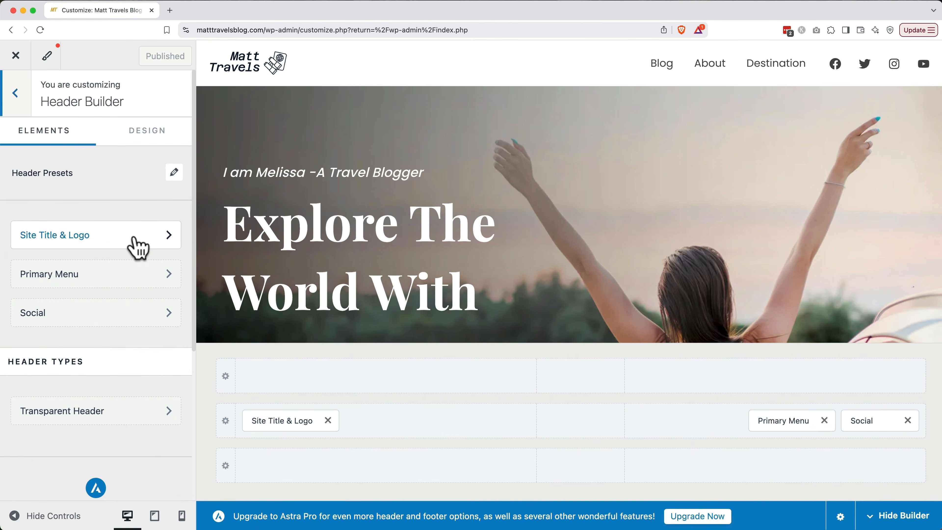
left_click(132, 314)
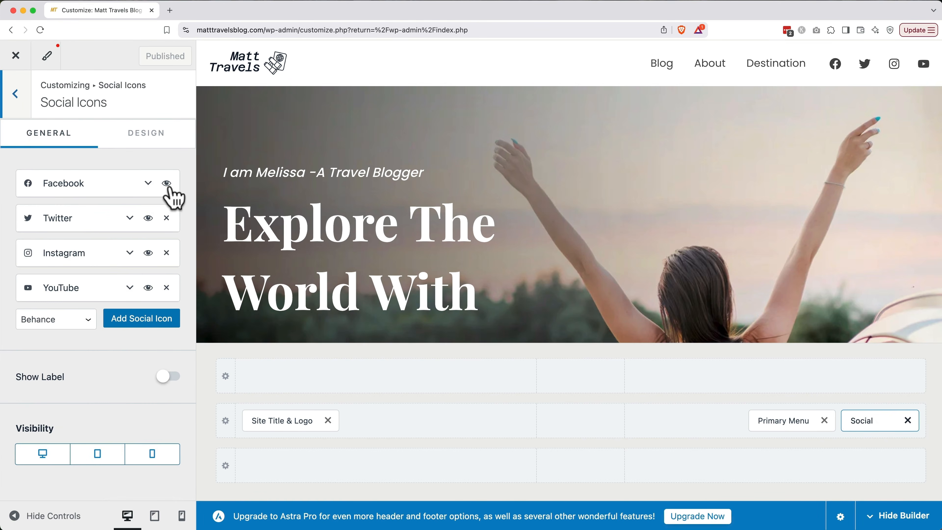
left_click(167, 184)
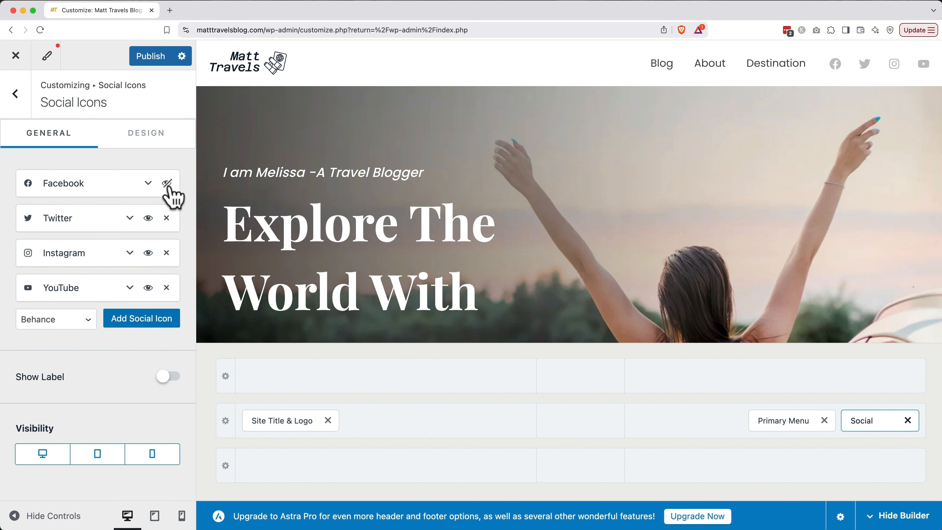
left_click(148, 218)
left_click(148, 252)
left_click(148, 287)
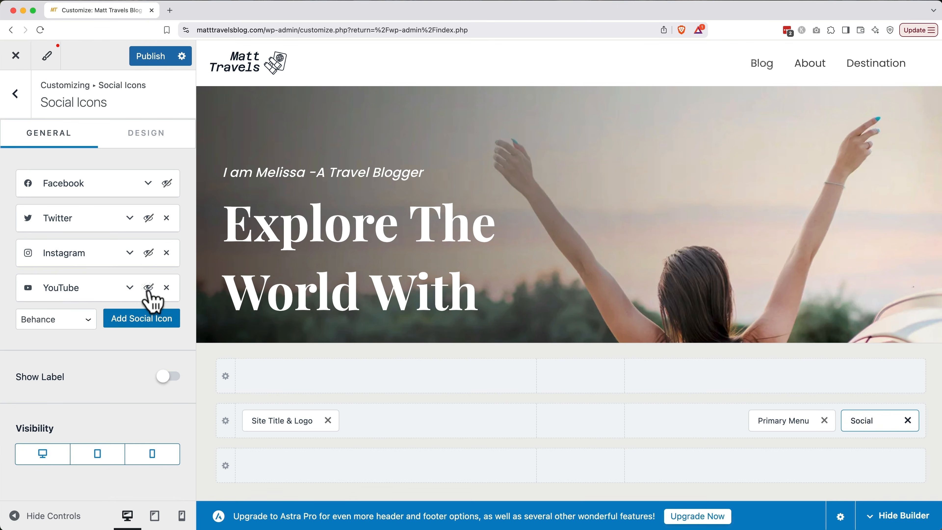
left_click(20, 97)
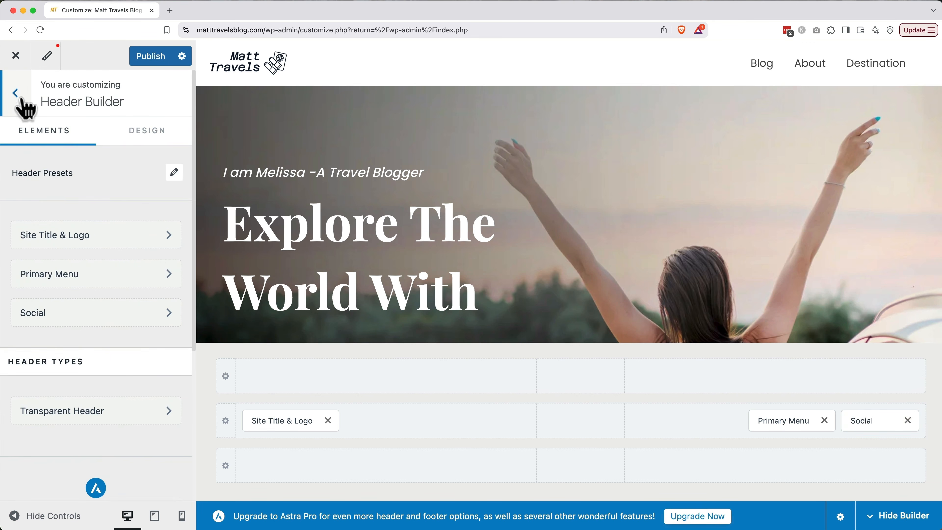
left_click(23, 99)
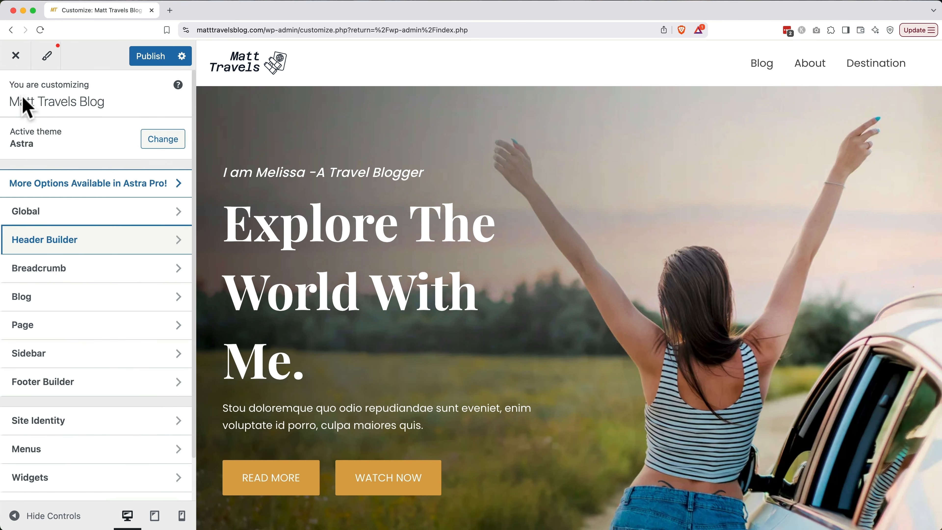
Hide the same four social icons in the Footer Builder's Social element.
left_click(63, 219)
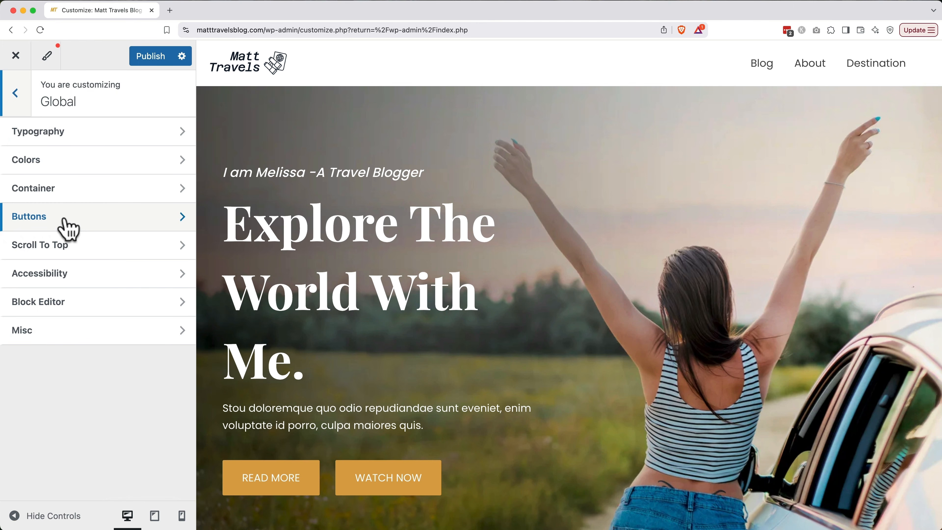
left_click(17, 97)
scroll(63, 252, "down", 3)
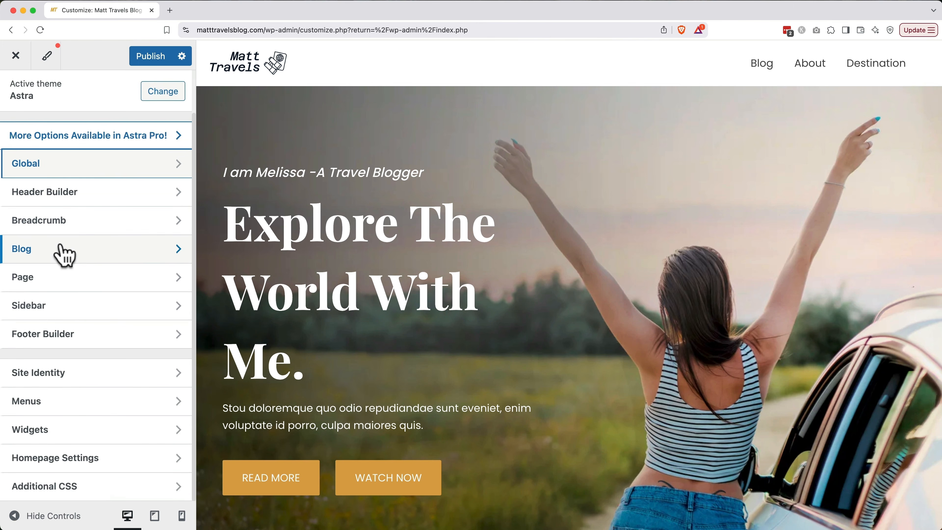
left_click(67, 332)
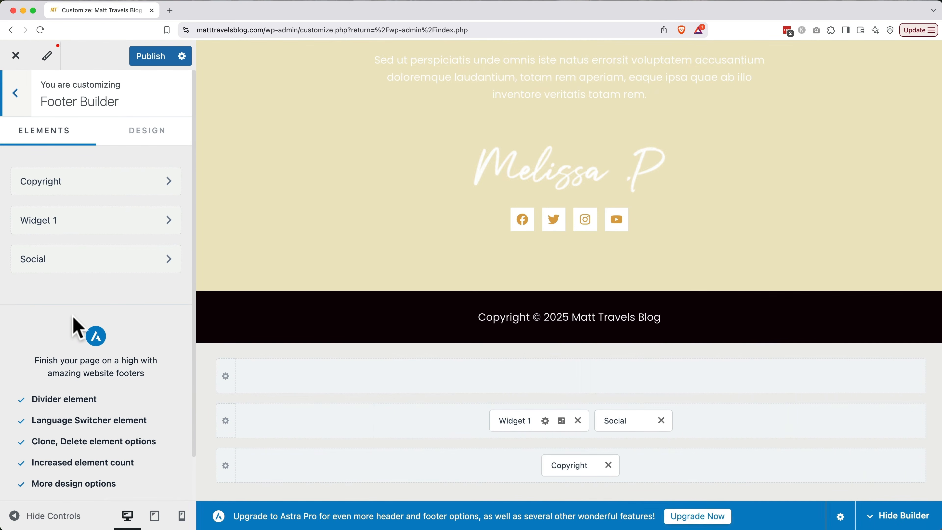
left_click(100, 185)
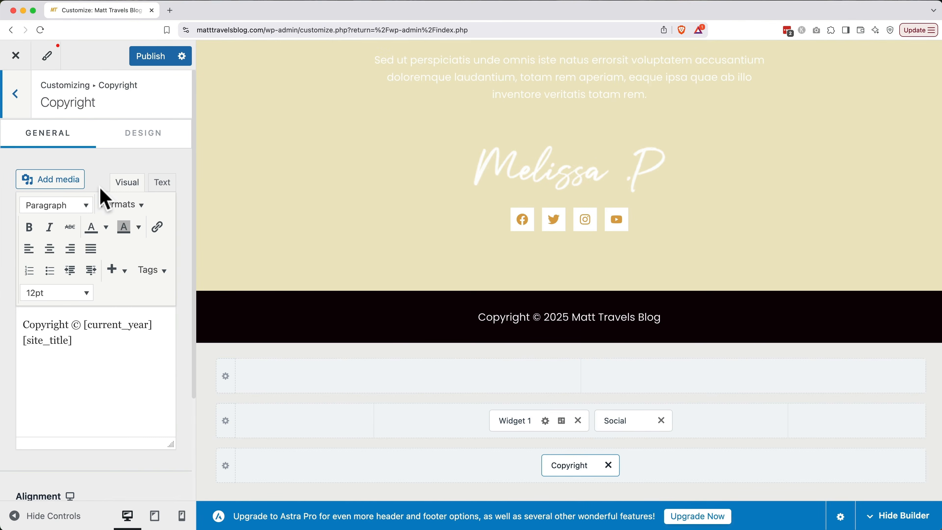
left_click(16, 97)
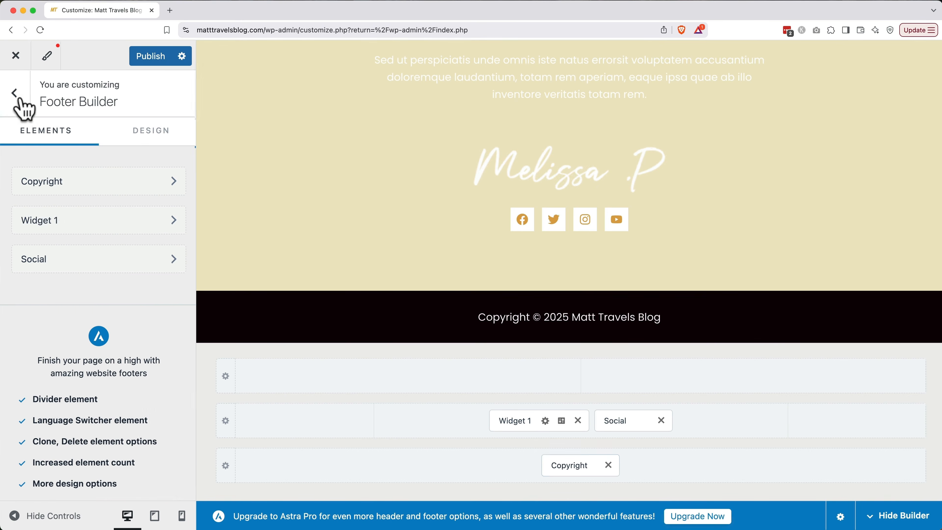
left_click(84, 256)
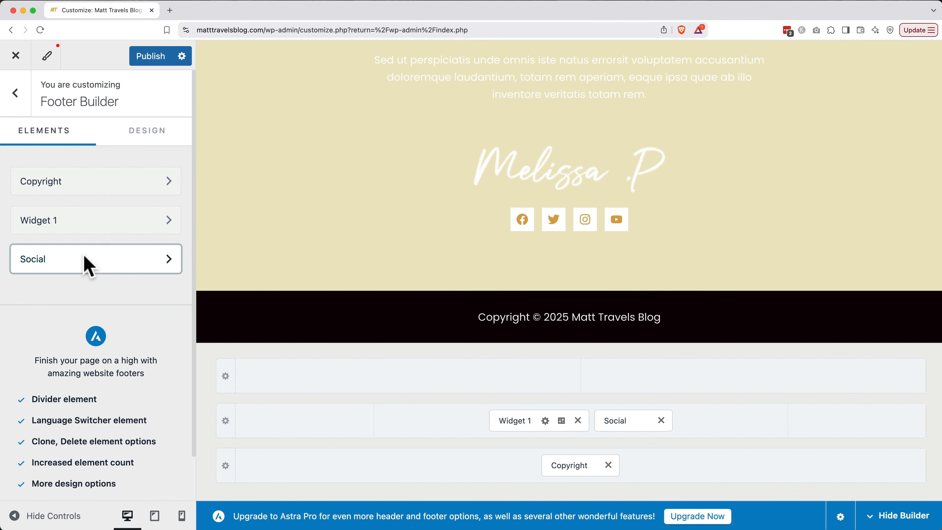
left_click(162, 183)
left_click(145, 218)
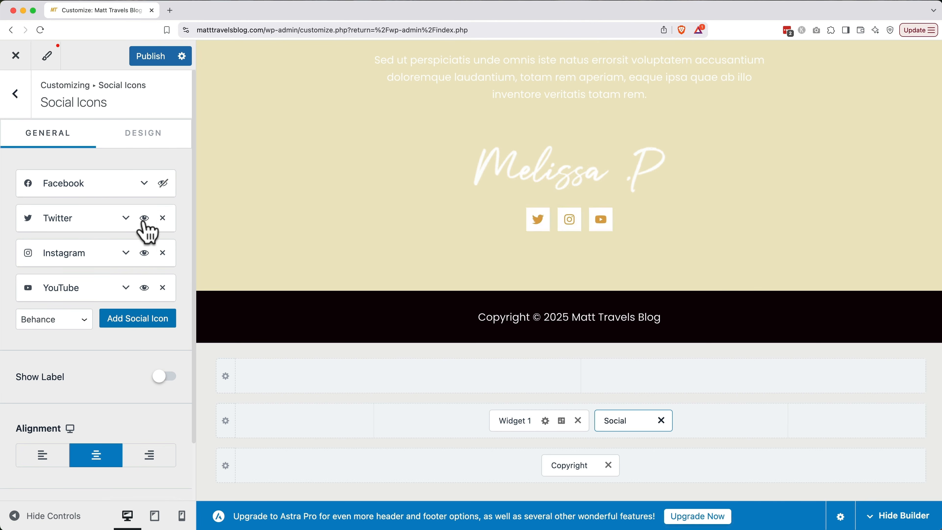
left_click(144, 252)
left_click(144, 287)
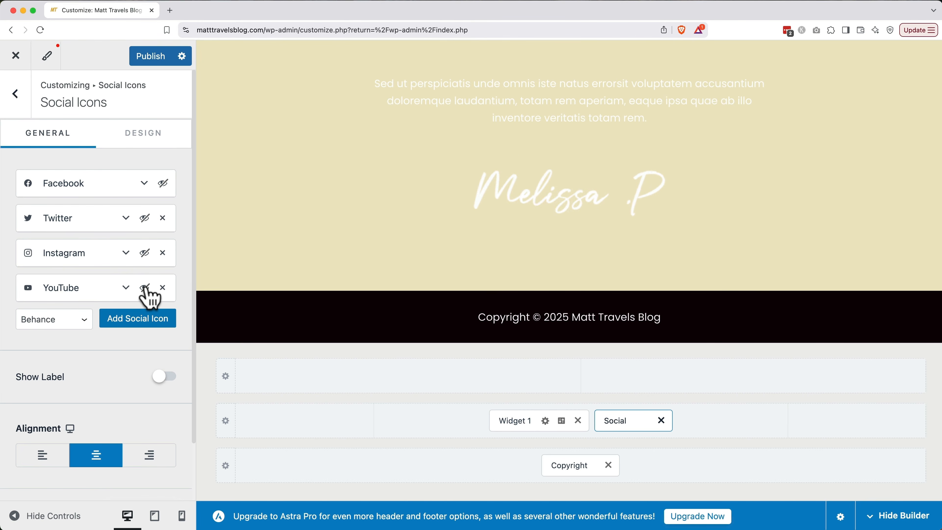
left_click(17, 93)
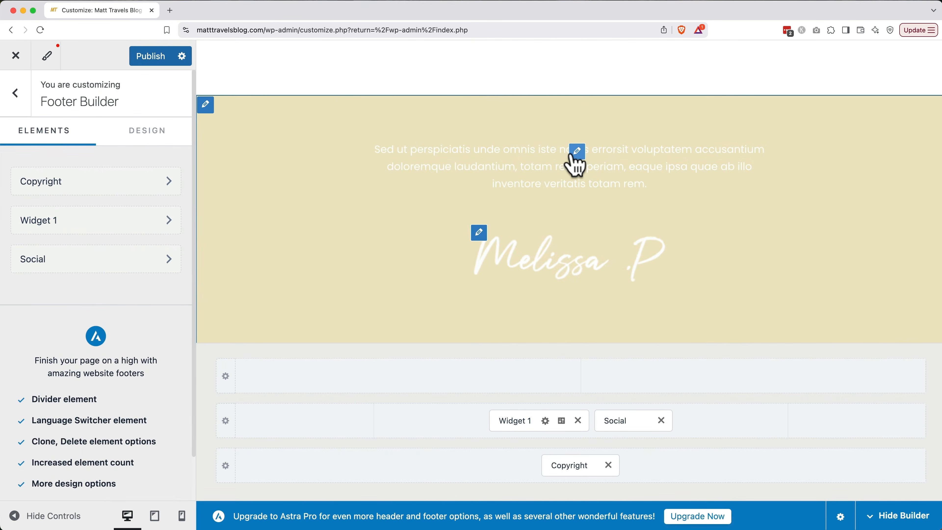
Delete the placeholder paragraph Text widget from Footer Widget 1.
left_click(575, 154)
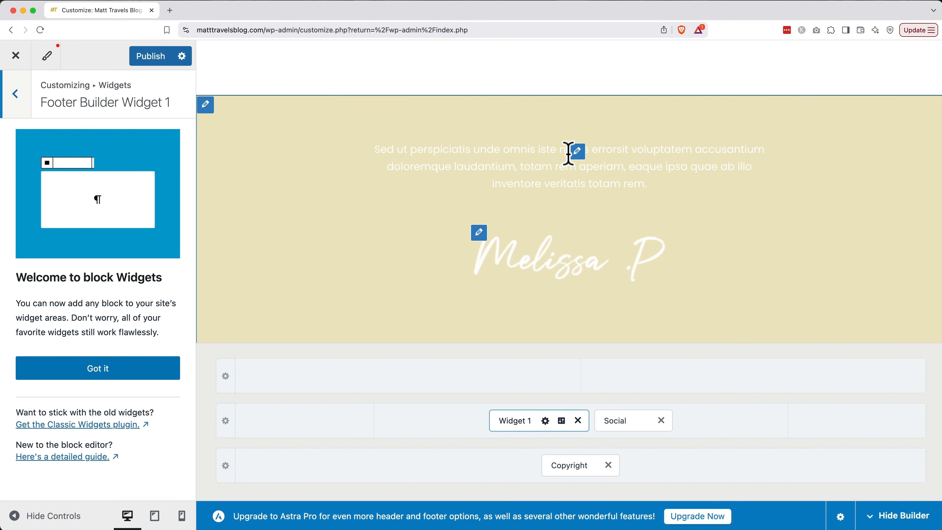
left_click(133, 369)
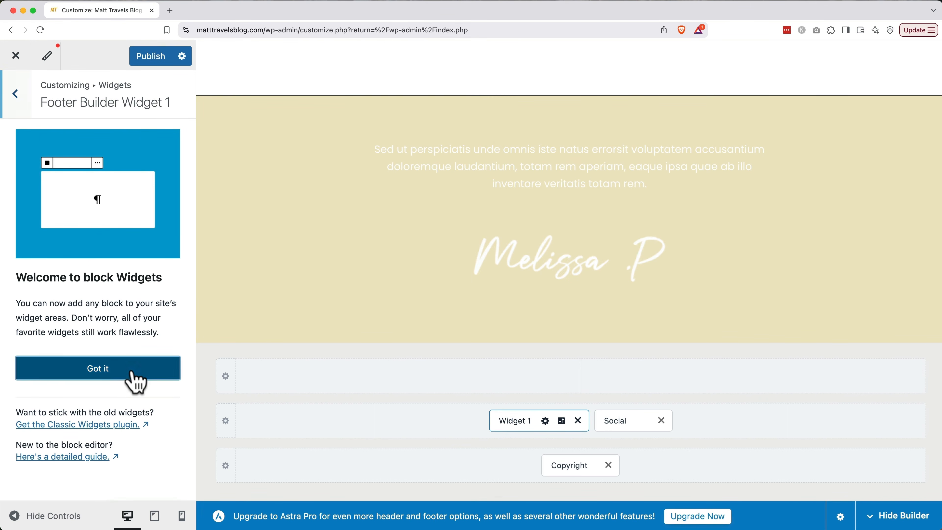
scroll(124, 408, "down", 1)
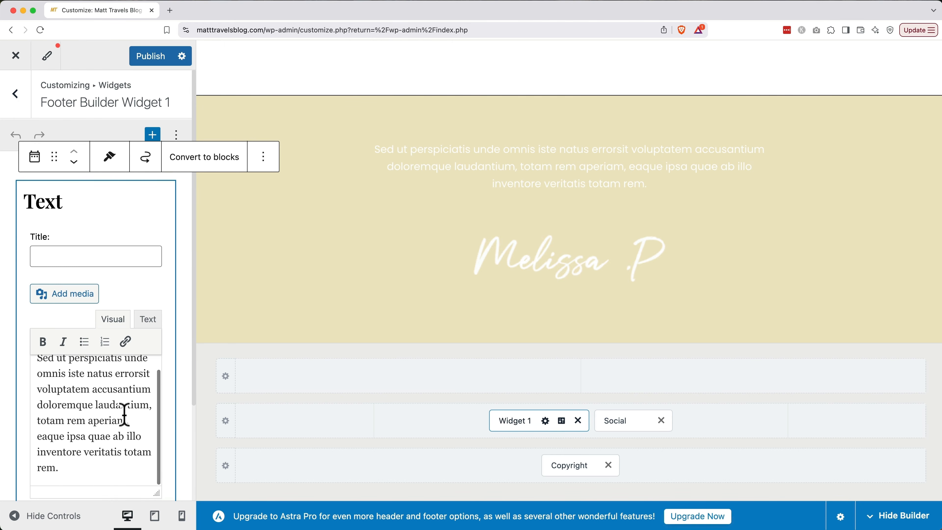
scroll(124, 388, "up", 1)
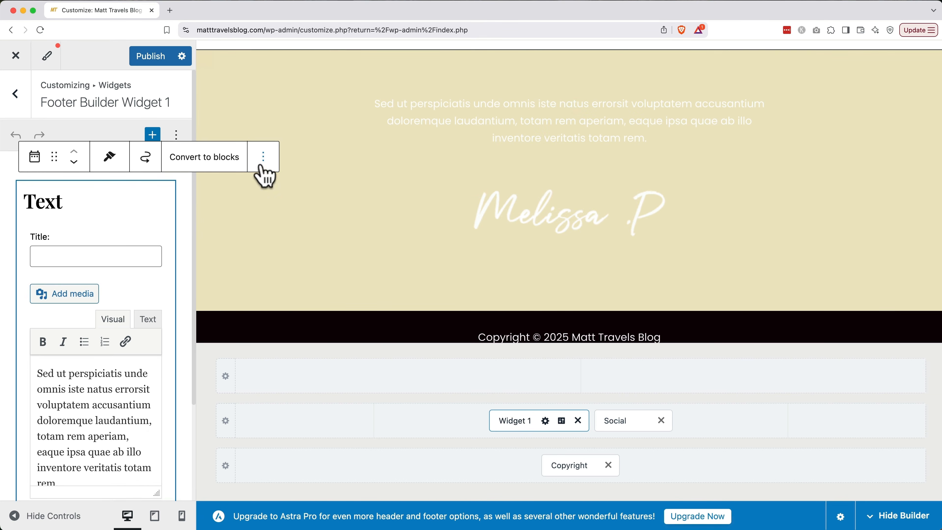
left_click(263, 165)
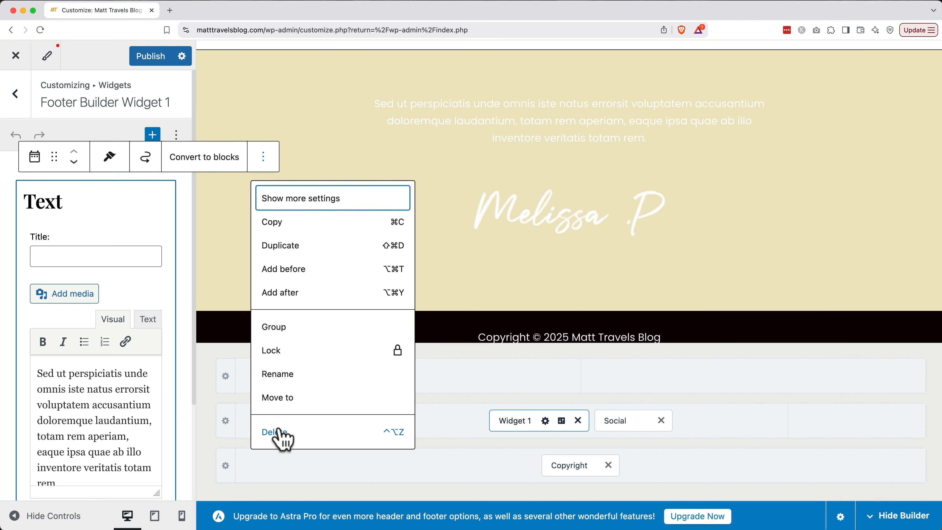
left_click(279, 432)
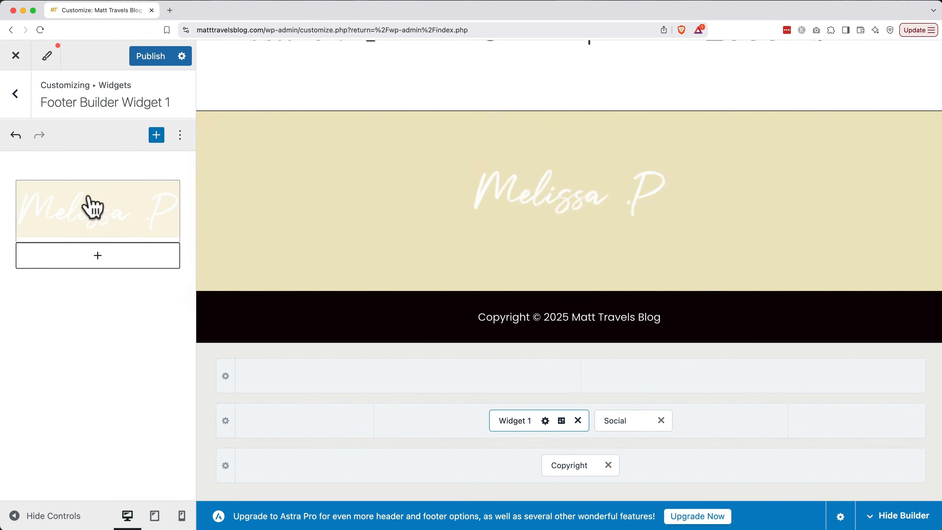
Replace the signature image with uploaded logo-no-background.png, alt text 'Matt Travels Logo'.
left_click(93, 206)
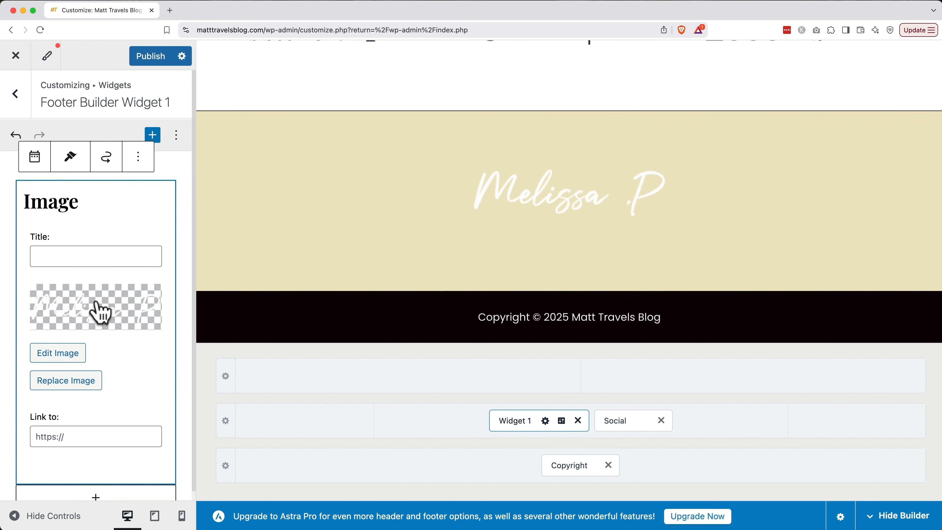
left_click(65, 387)
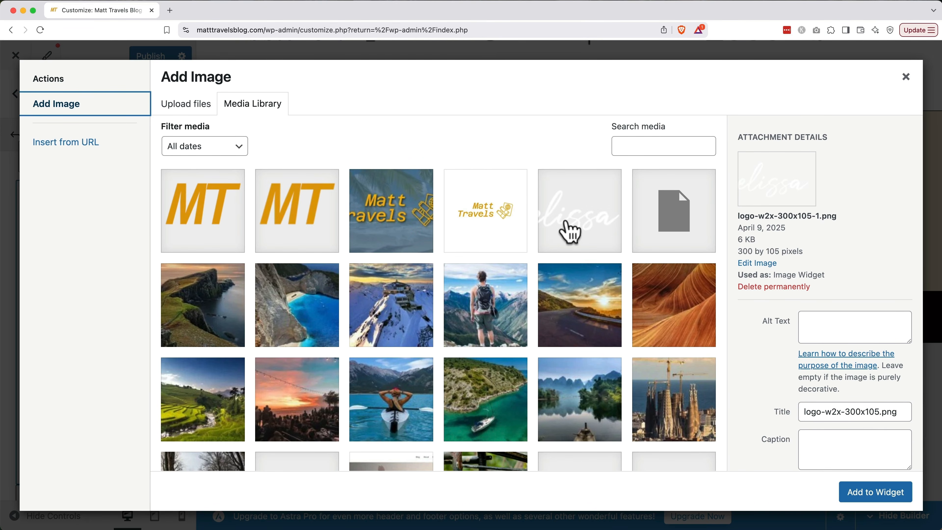
left_click(186, 104)
left_click(530, 307)
left_click(200, 67)
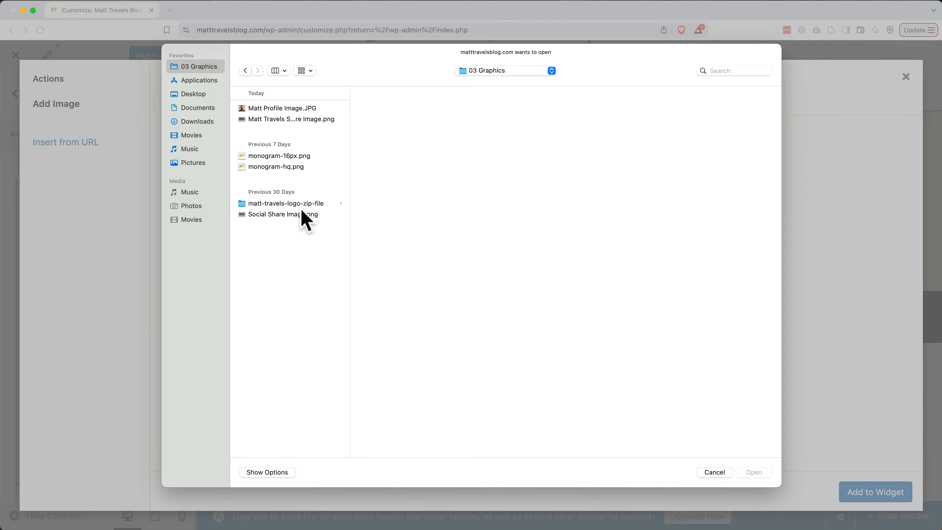
left_click(289, 203)
left_click(408, 130)
left_click(490, 141)
double_click(490, 141)
left_click(853, 284)
type("Matt Travel")
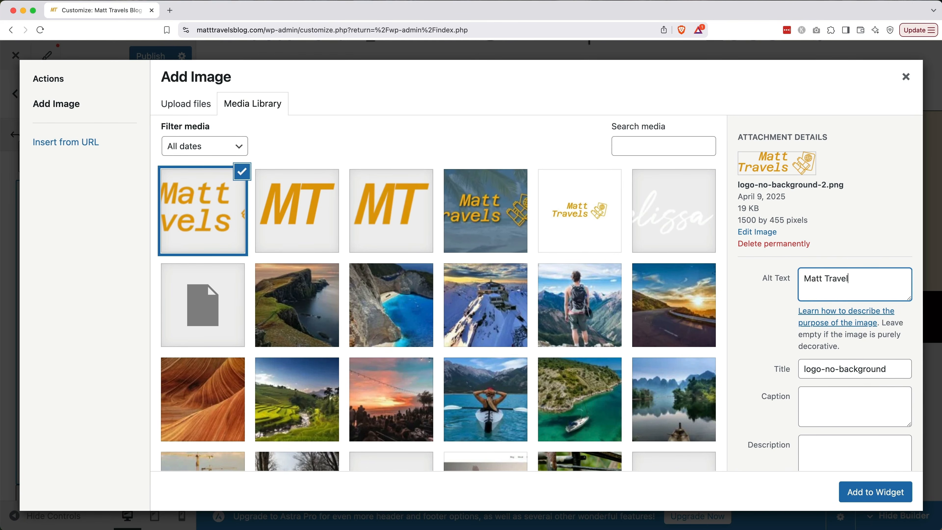
type("s Logo")
key("Tab")
key("Tab")
type("Matt Travels Logo")
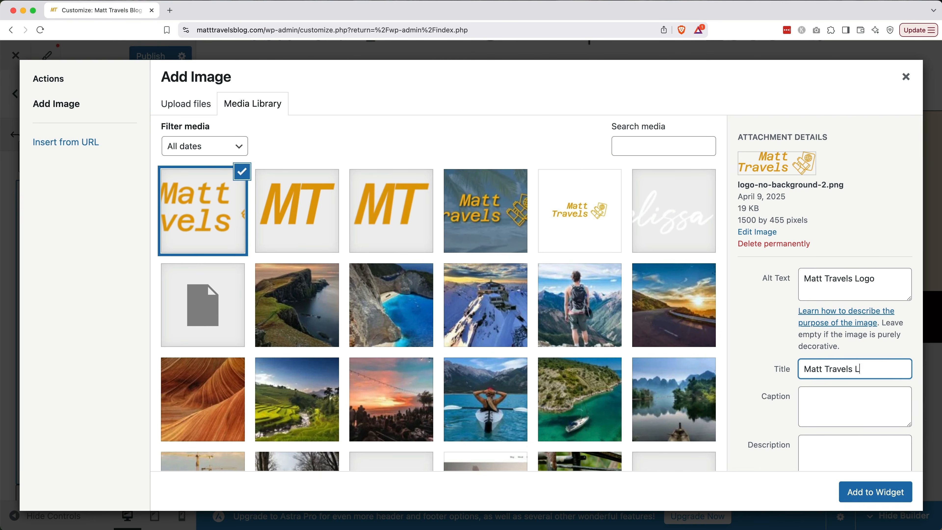
left_click(859, 498)
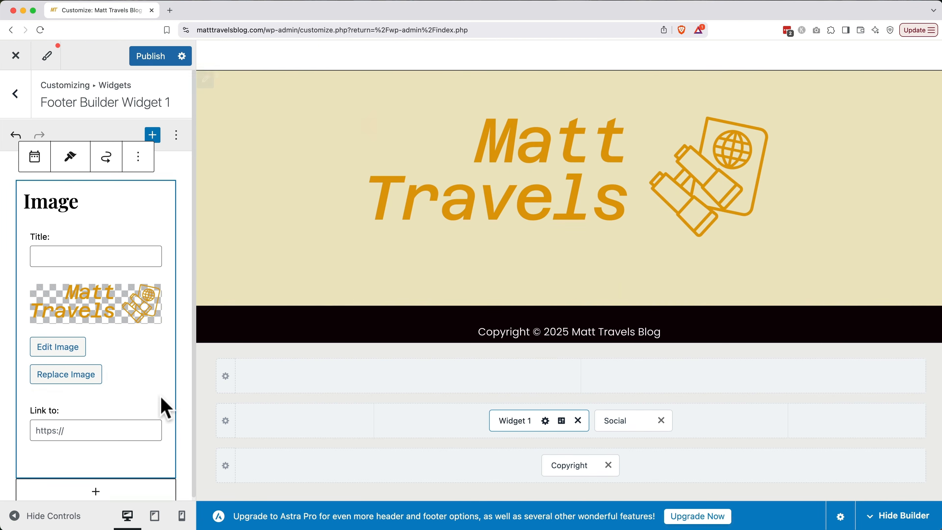
Set the footer logo's image size to Medium (300 × 91).
scroll(161, 397, "down", 1)
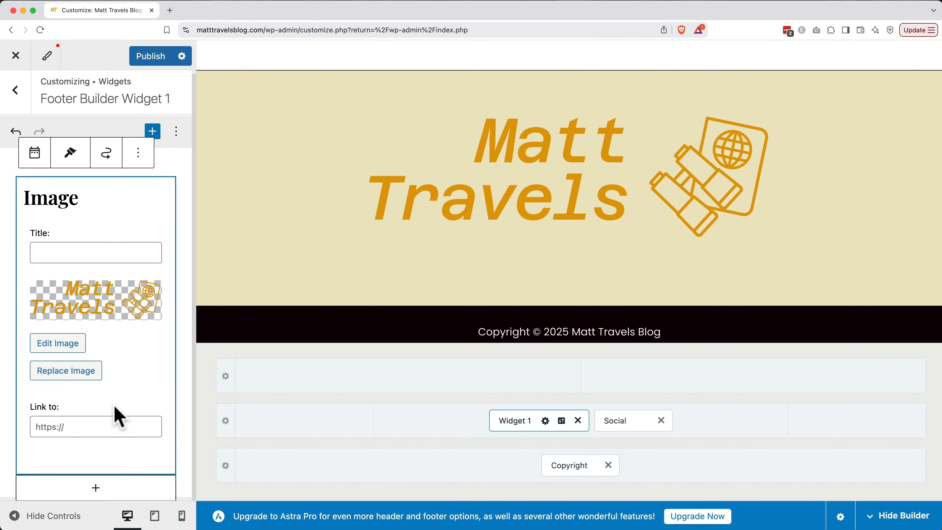
left_click(70, 347)
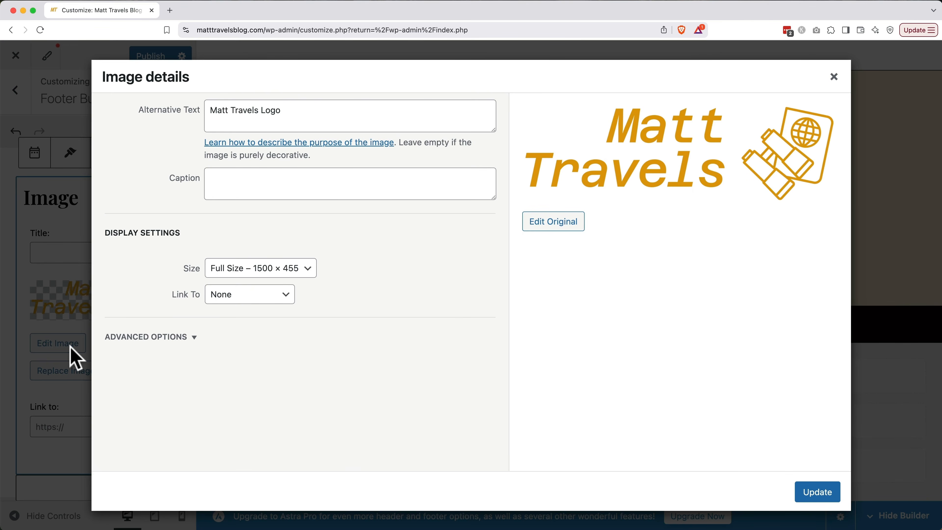
left_click(306, 267)
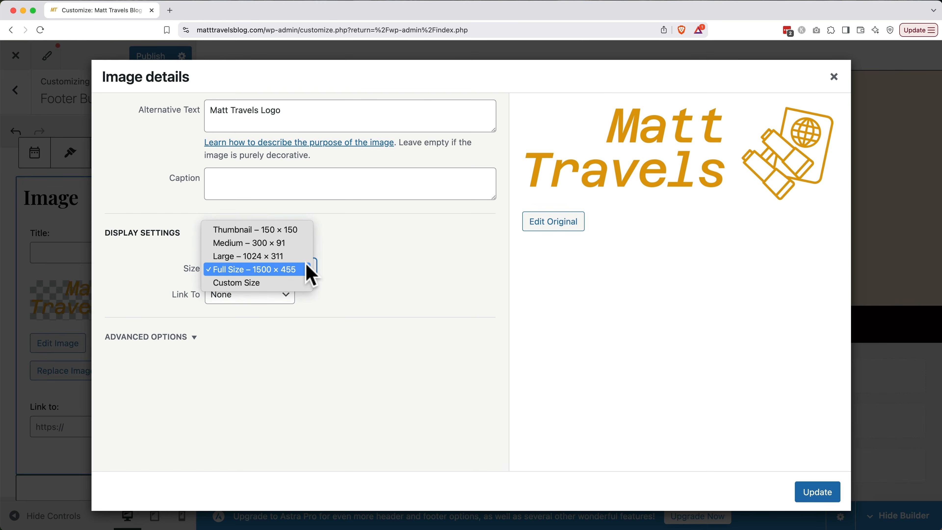
left_click(301, 231)
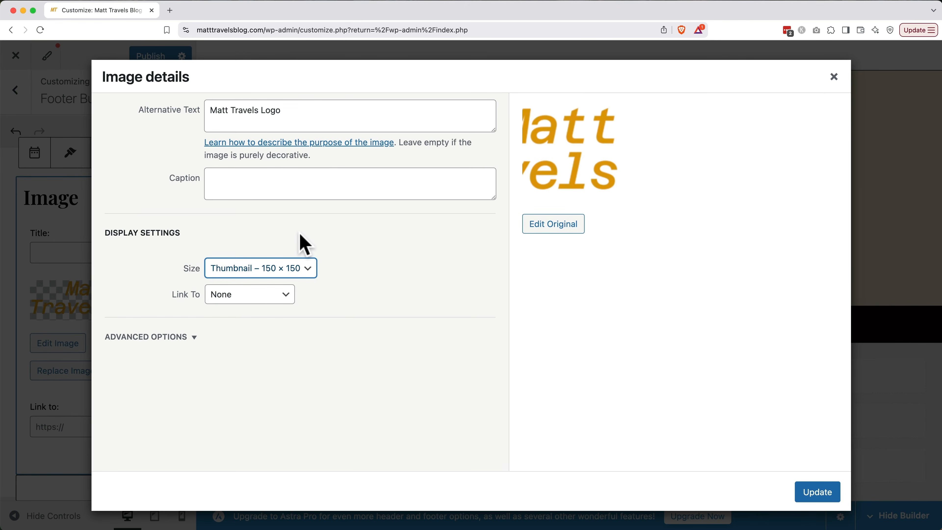
left_click(294, 266)
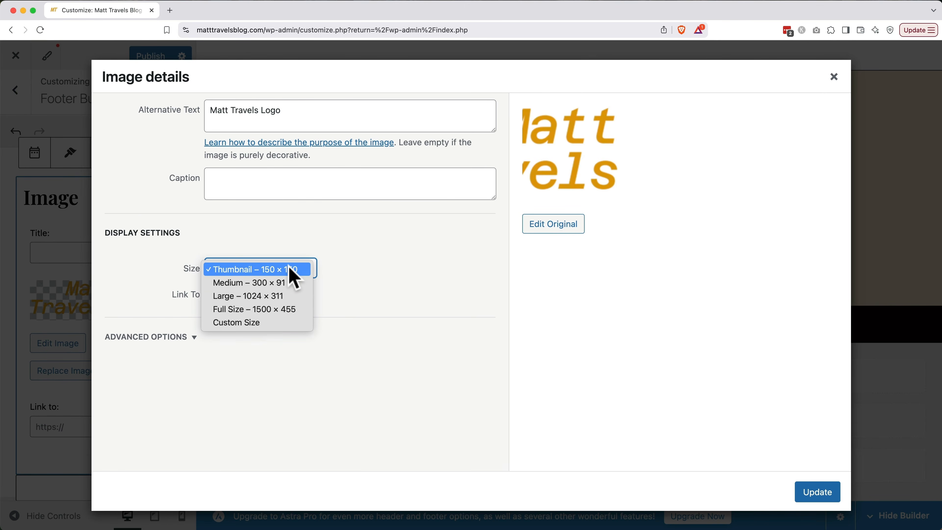
left_click(290, 283)
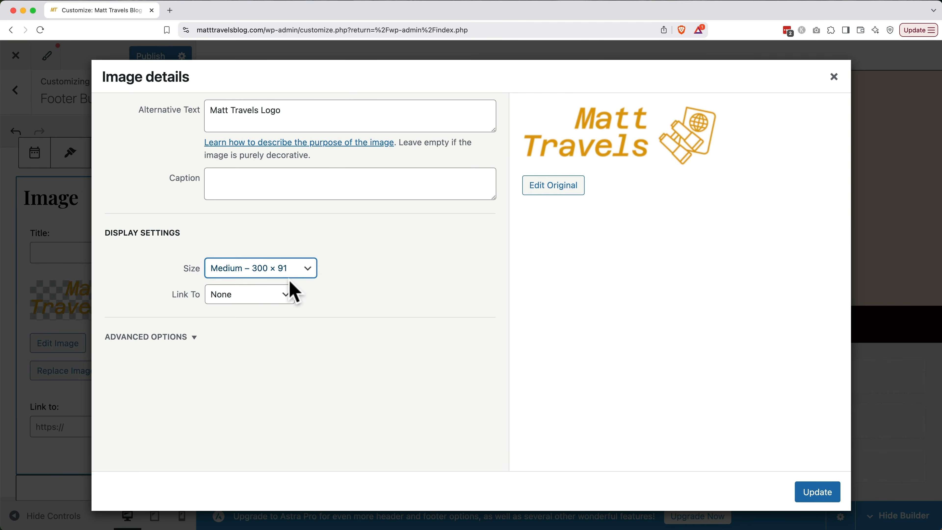
Link the logo to custom URL matttravelsblog.com and publish the customizer changes.
left_click(282, 298)
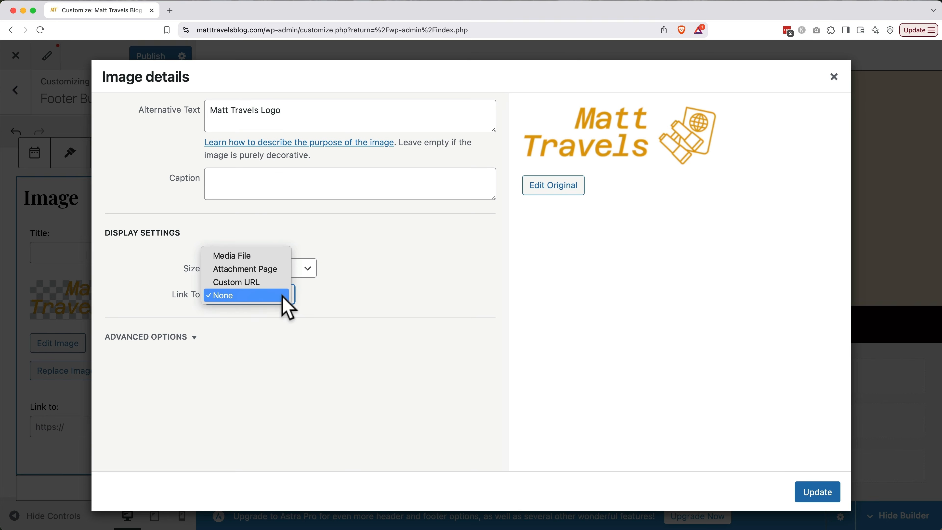
left_click(280, 283)
left_click(278, 321)
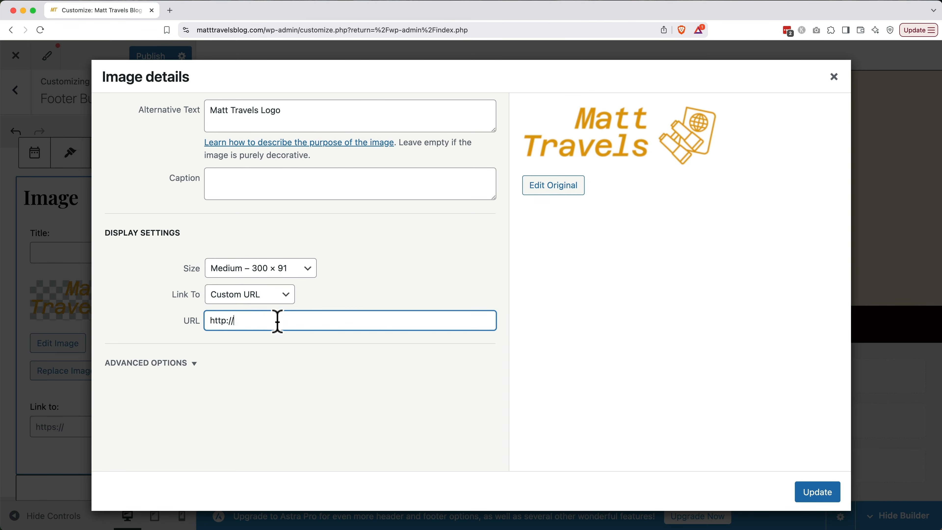
type("matttravelsblog.com")
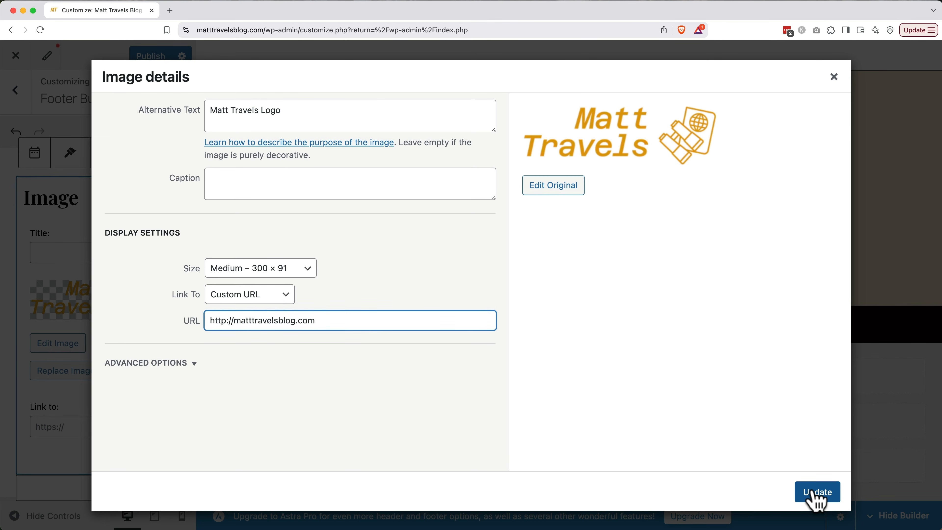
left_click(816, 493)
left_click(15, 90)
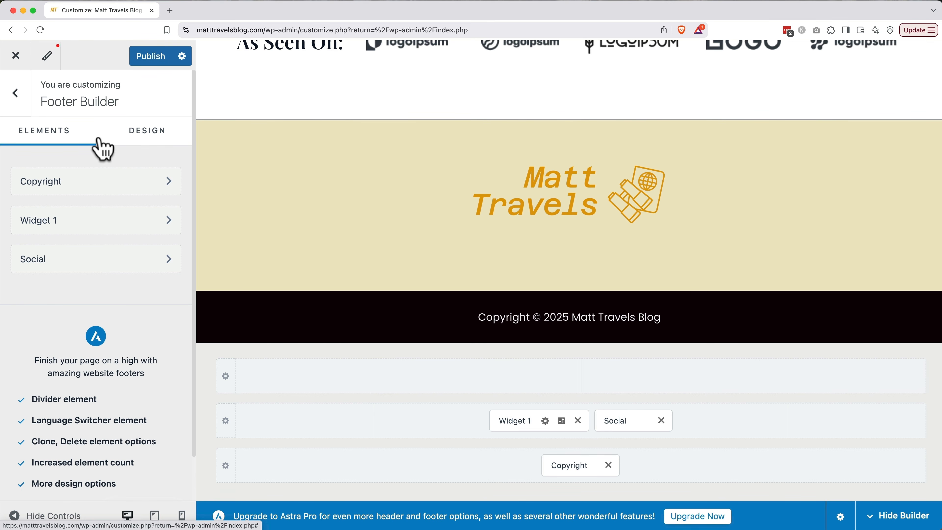
left_click(151, 62)
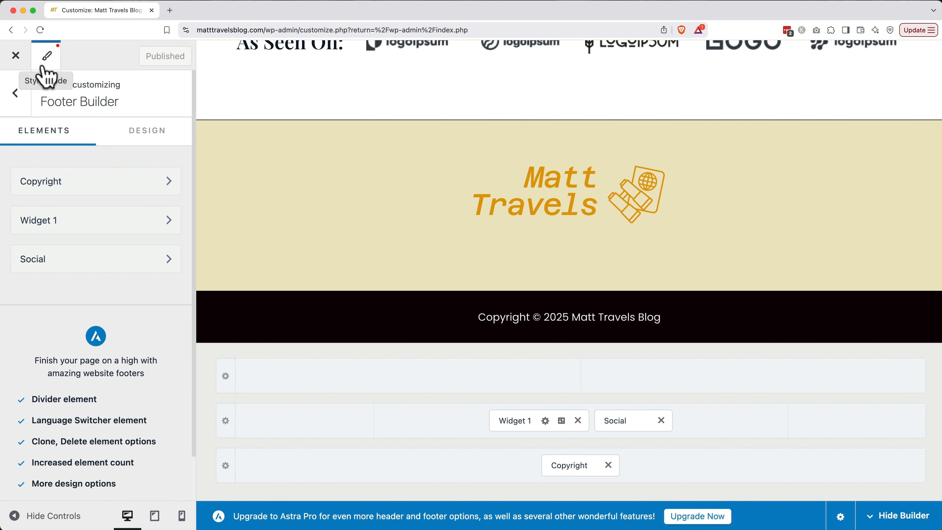
Create a new page titled 'Contact' containing a Spectra Heading block.
left_click(17, 56)
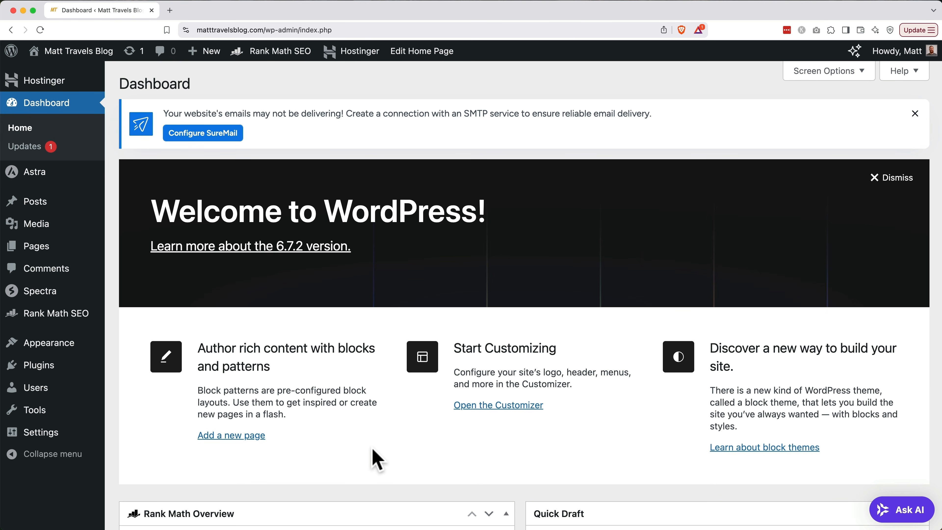
left_click(41, 247)
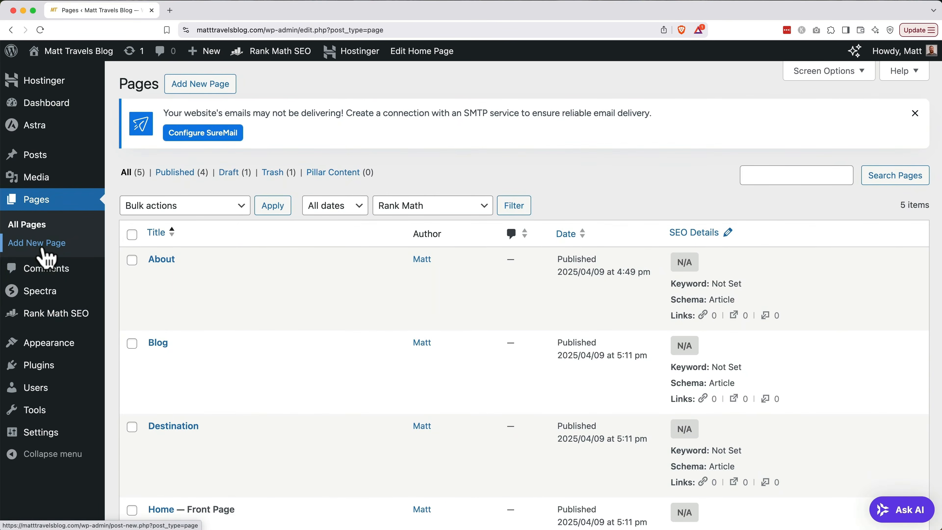
left_click(200, 88)
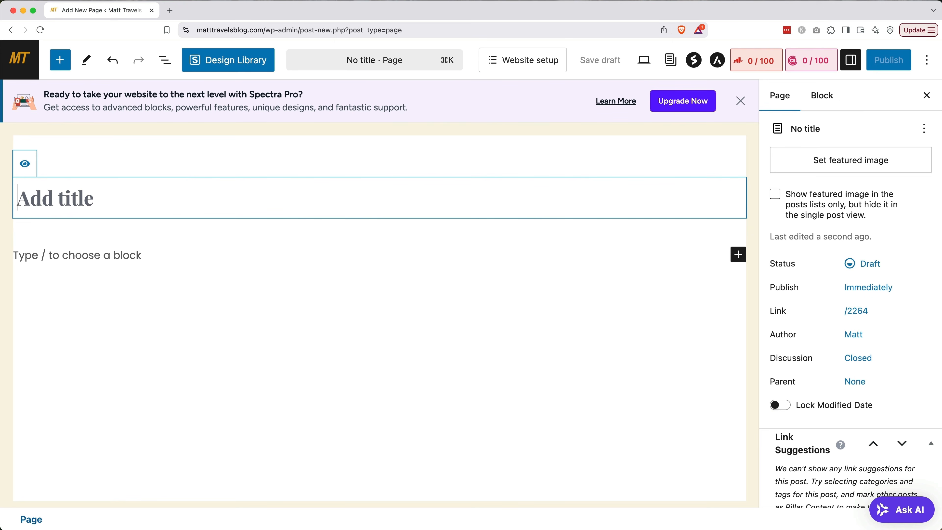
type("Contact")
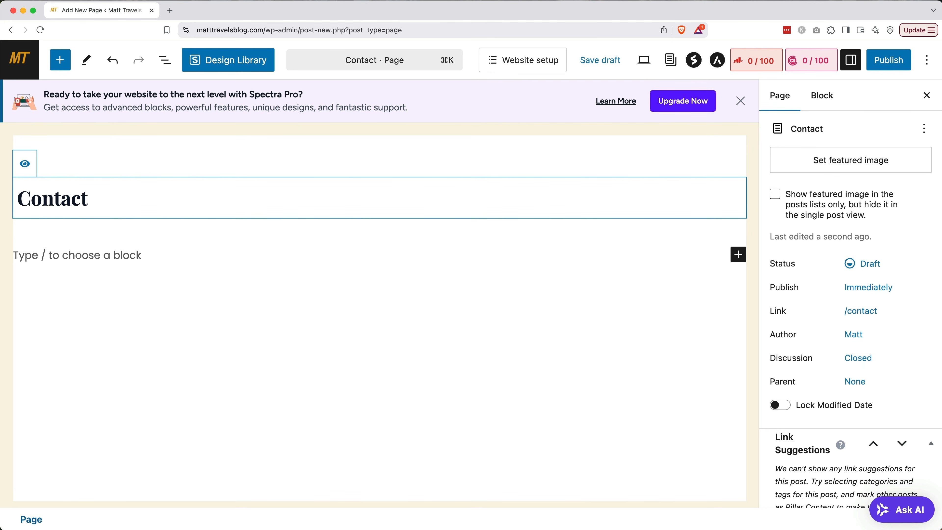
left_click(63, 66)
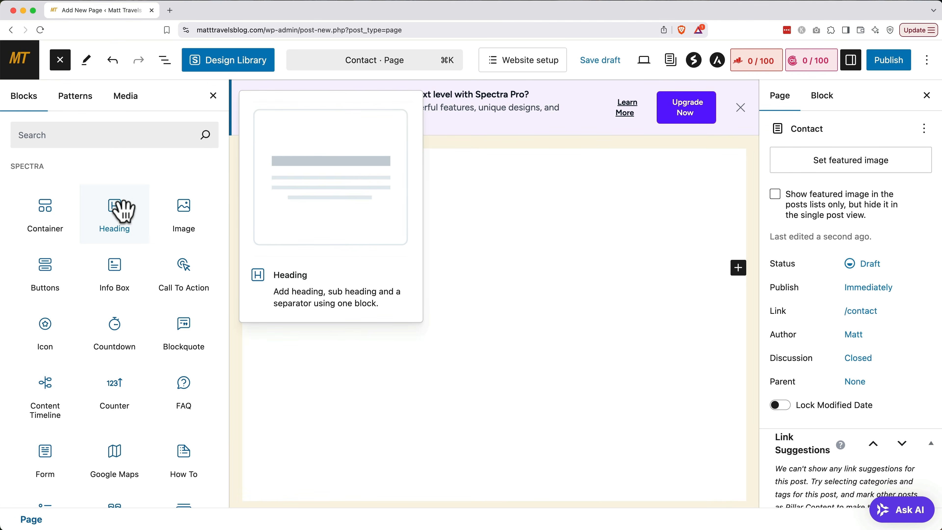
left_click(123, 210)
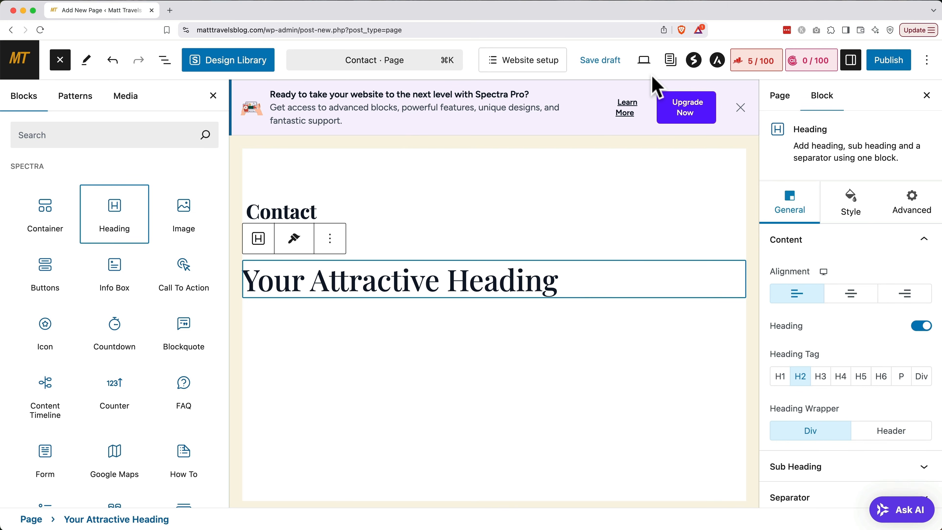
Save the Contact page as a draft, preview it, then publish it.
left_click(617, 61)
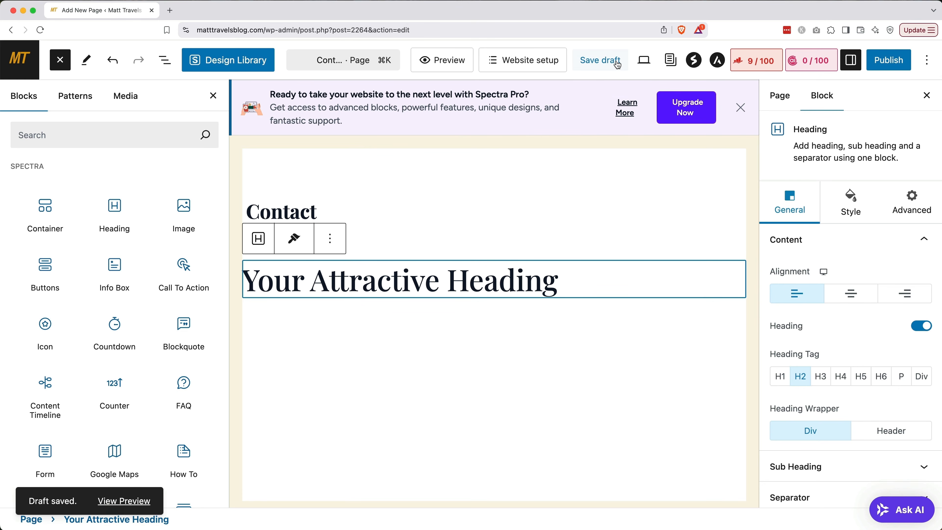
left_click(453, 67)
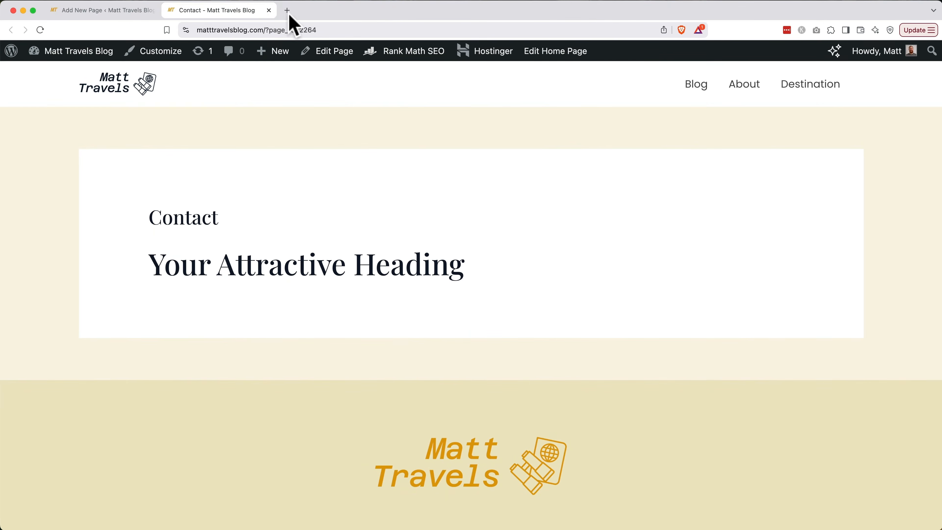
left_click(268, 10)
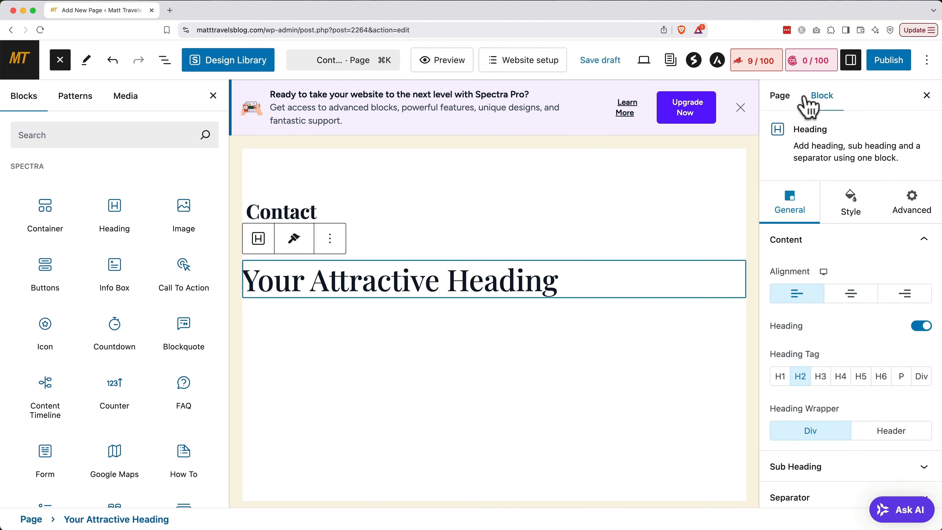
left_click(889, 63)
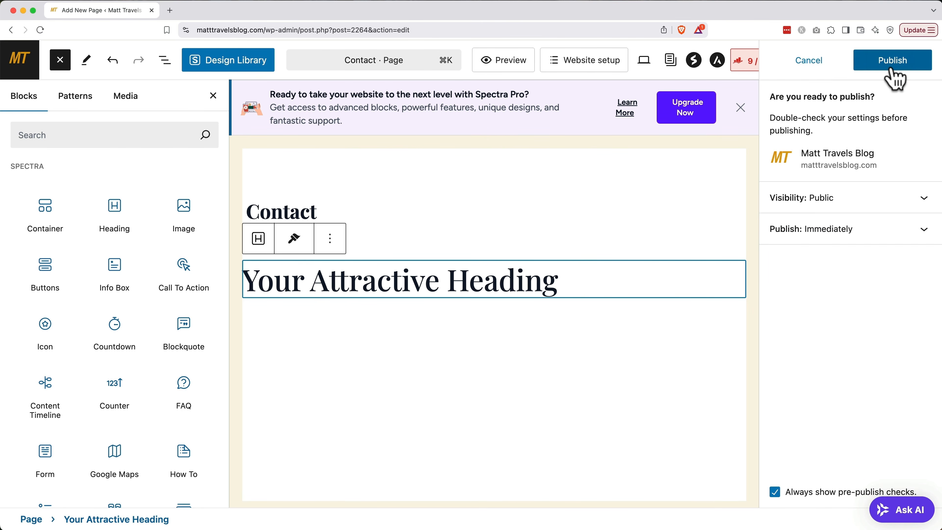
left_click(892, 63)
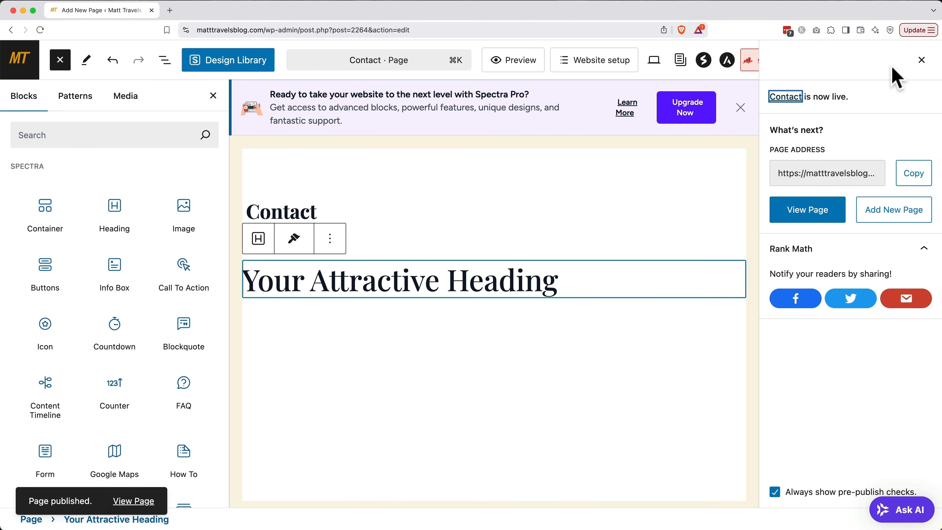
left_click(921, 60)
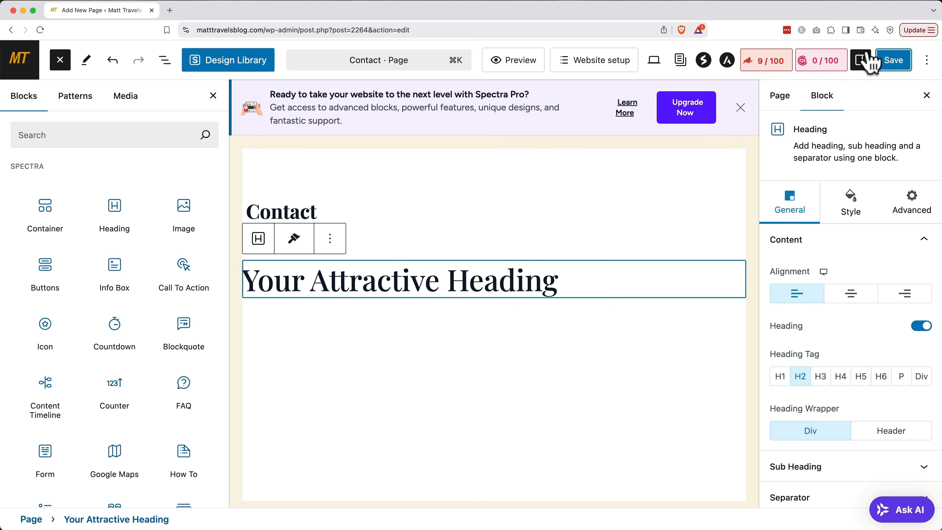
left_click(783, 98)
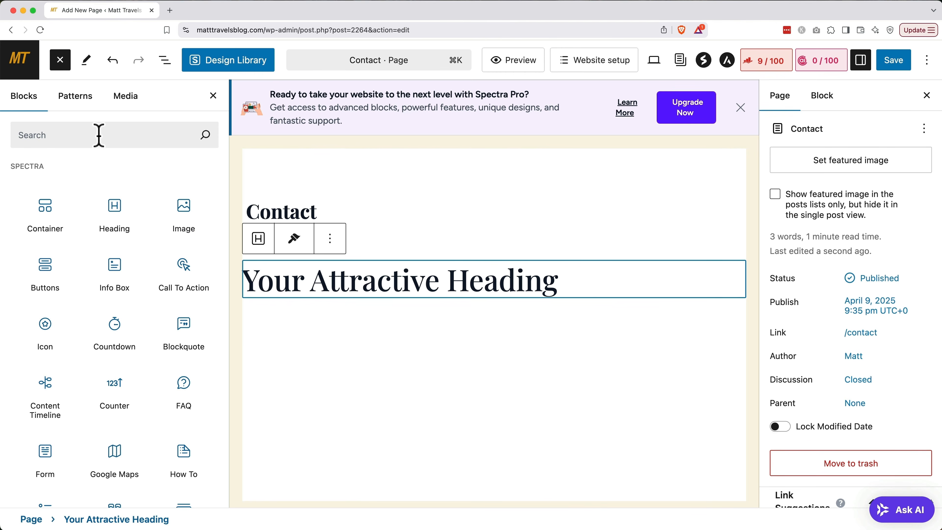
Trash the Destination page and empty the Trash, deleting it and the old Contact page.
left_click(26, 69)
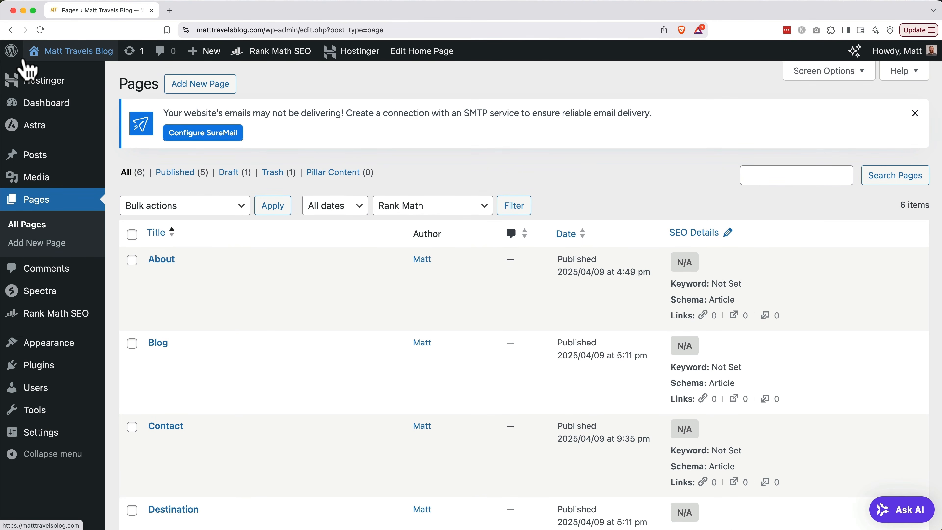
scroll(195, 296, "down", 5)
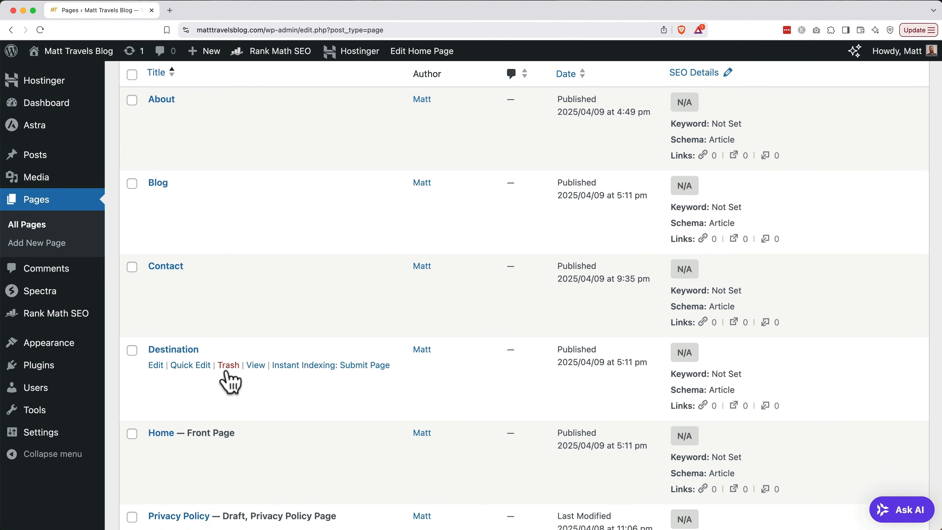
left_click(227, 368)
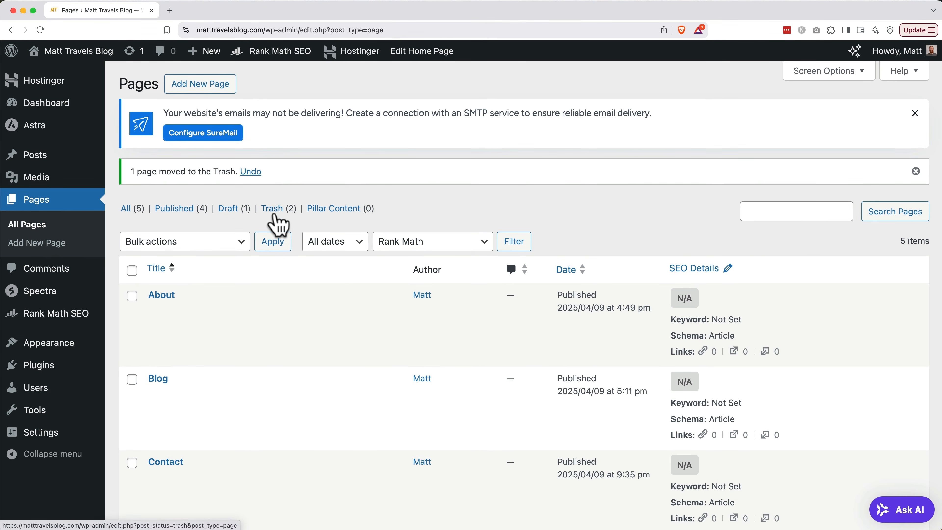
left_click(278, 222)
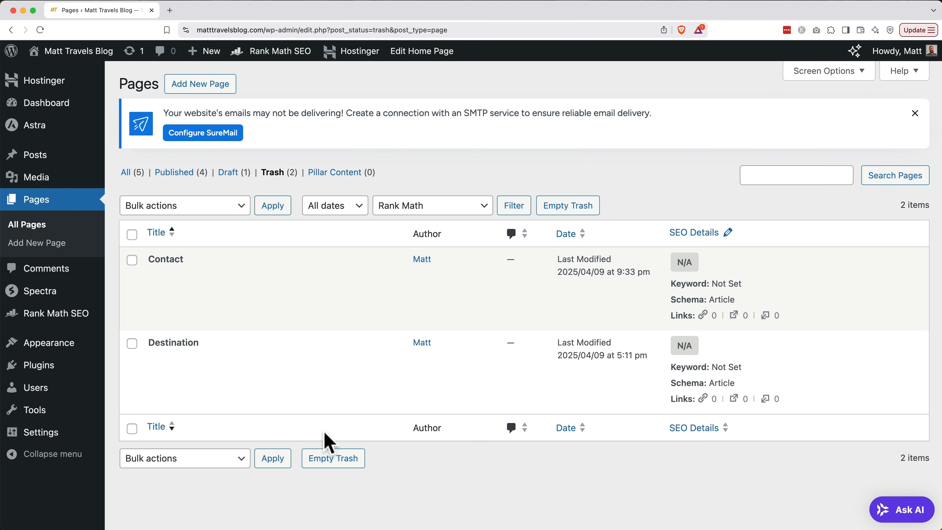
left_click(328, 459)
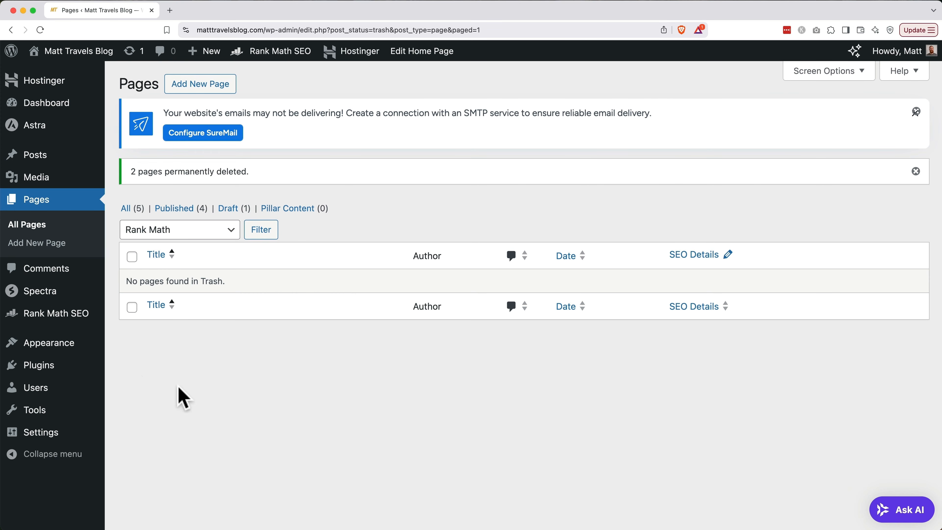
Add the Contact page to the Primary Menu.
mouse_move(67, 349)
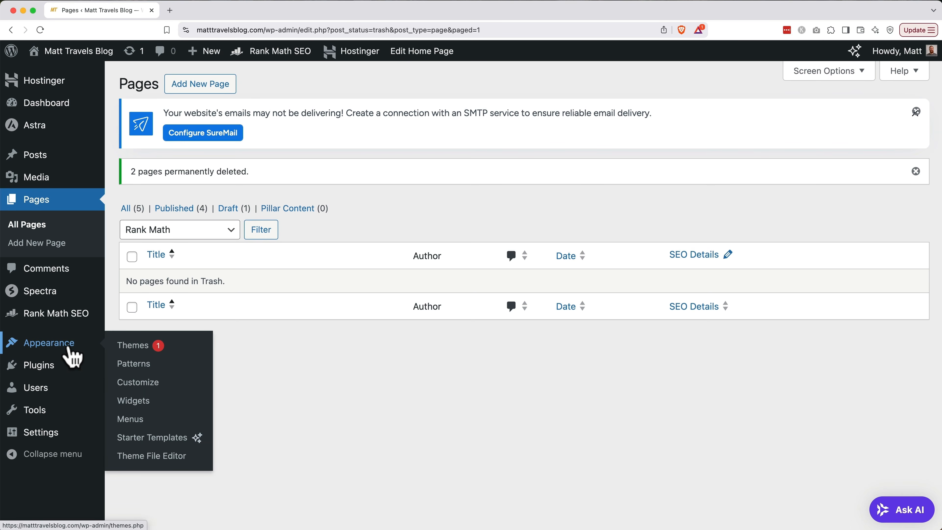
left_click(129, 418)
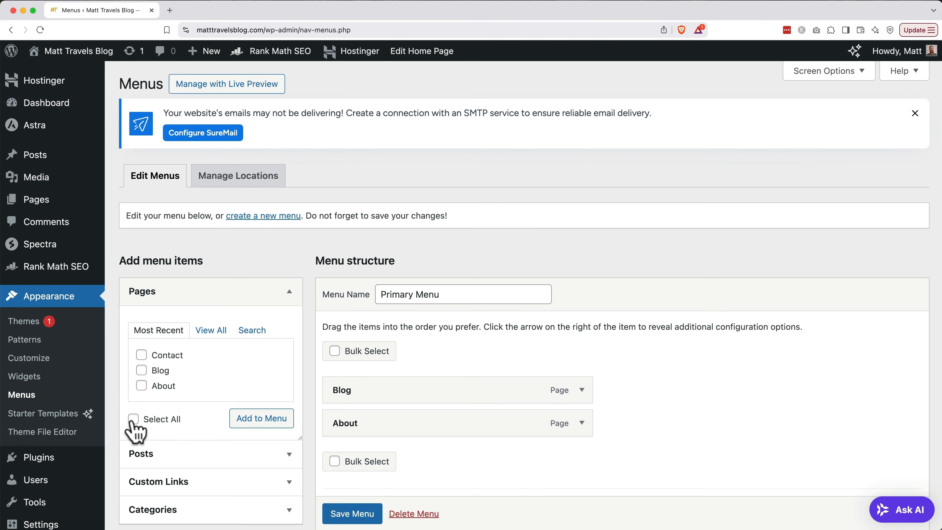
left_click(142, 355)
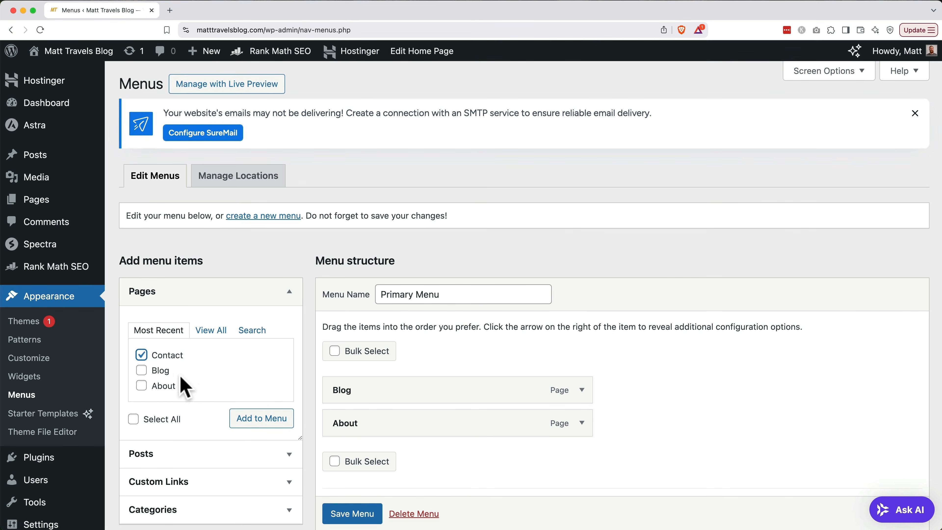
left_click(246, 421)
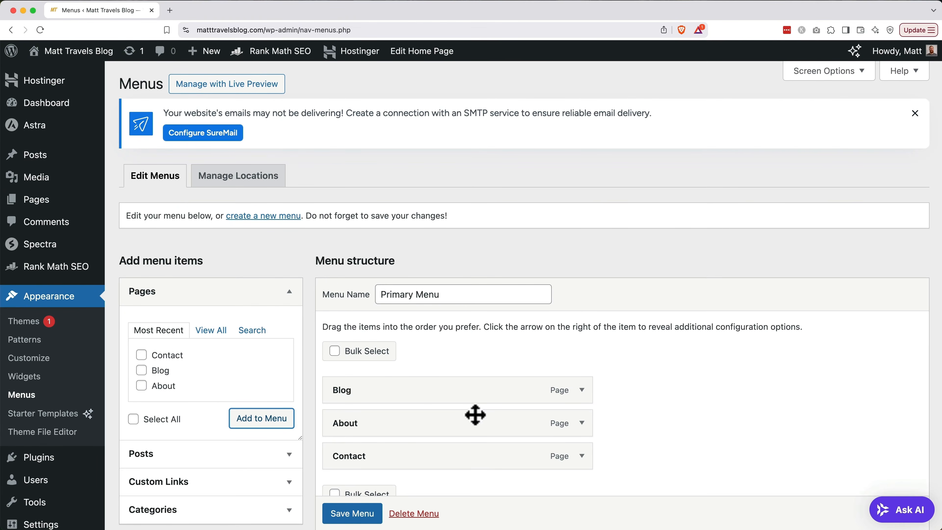
Order the menu as Blog, About, Contact, save it, and open it in Live Preview.
left_click(581, 426)
scroll(586, 432, "down", 5)
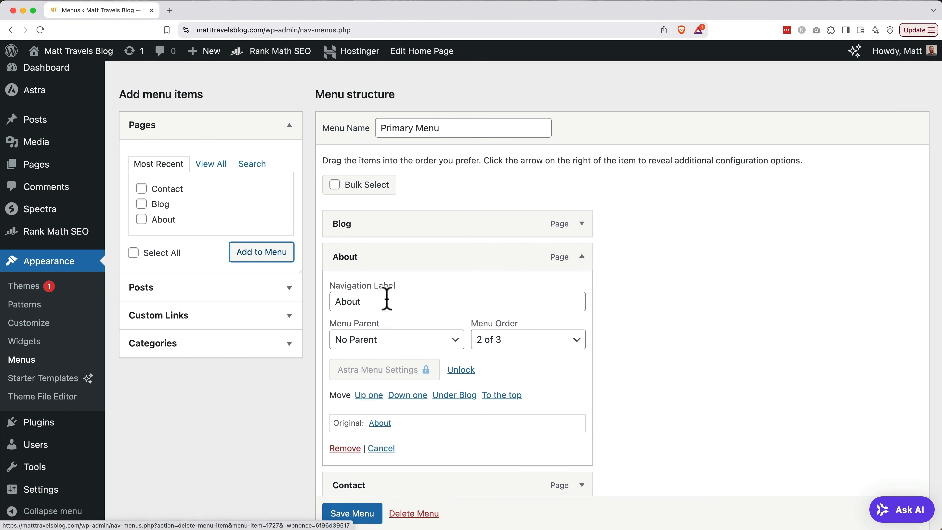
left_click_drag(390, 271, 391, 371)
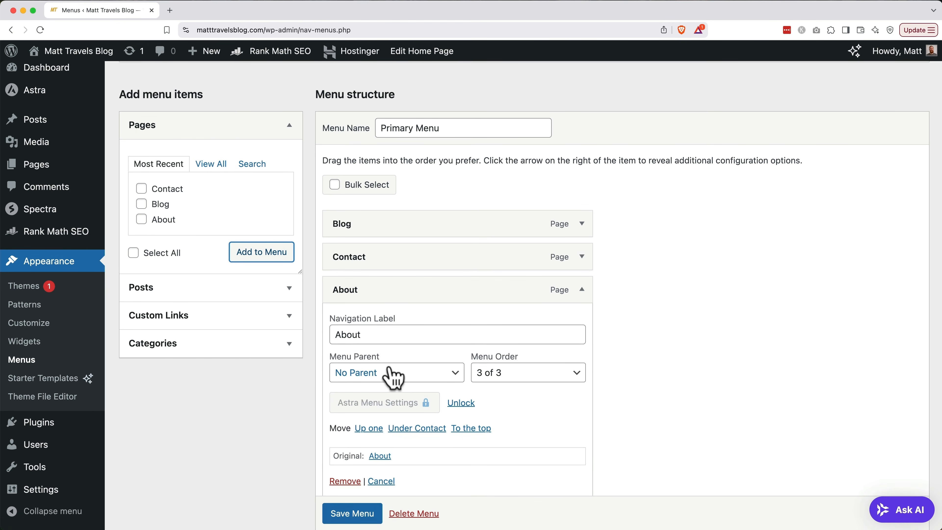
left_click(369, 428)
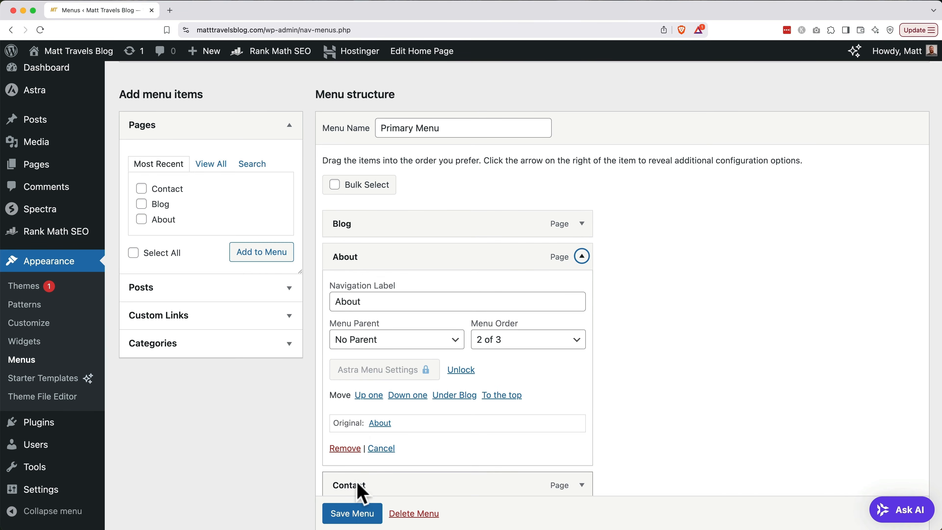
left_click(352, 513)
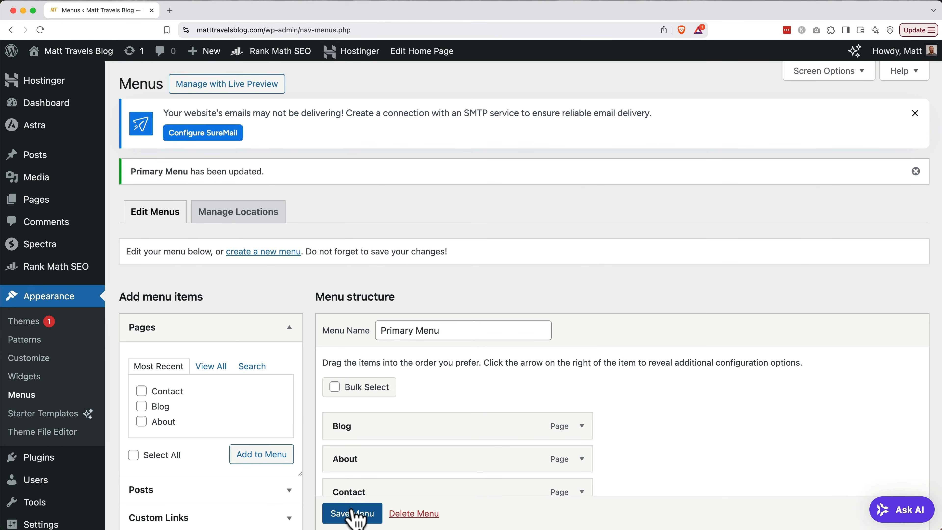
left_click(229, 87)
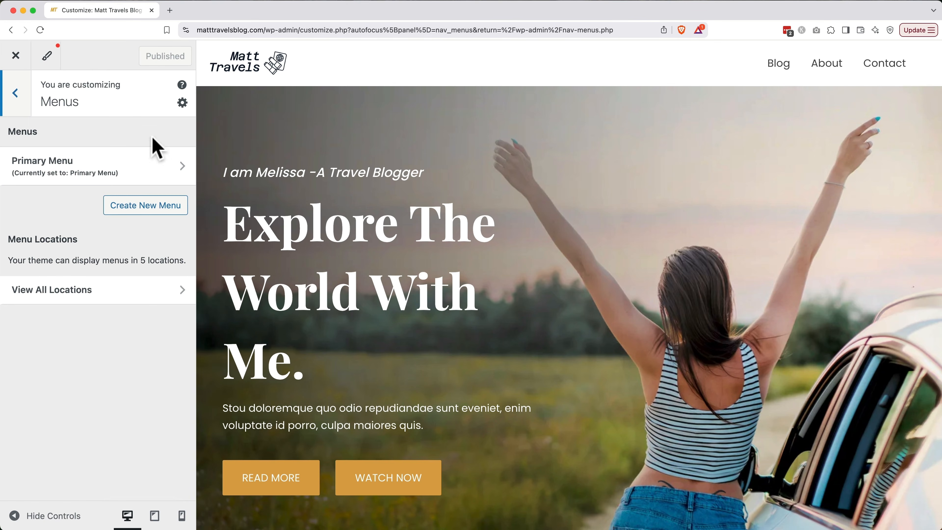
Open the Home page from All Pages in the block editor.
left_click(136, 168)
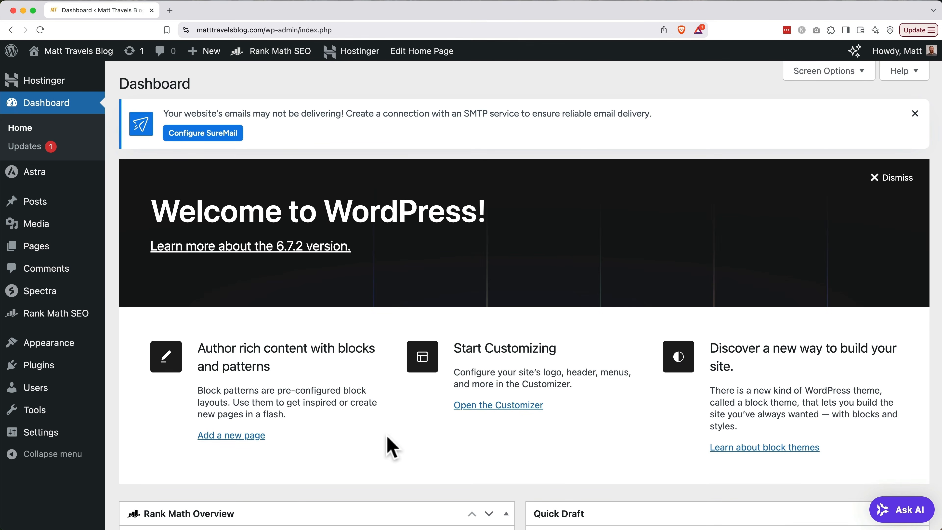
left_click(37, 249)
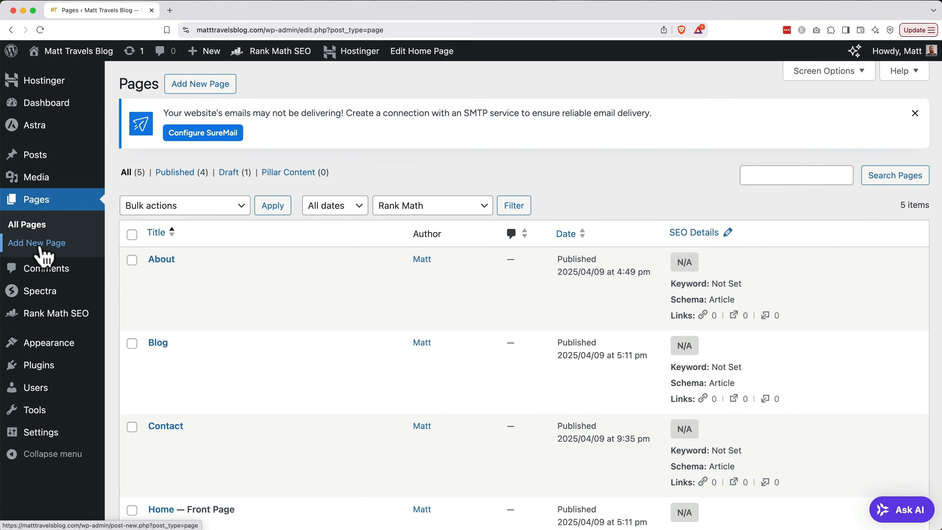
mouse_move(187, 316)
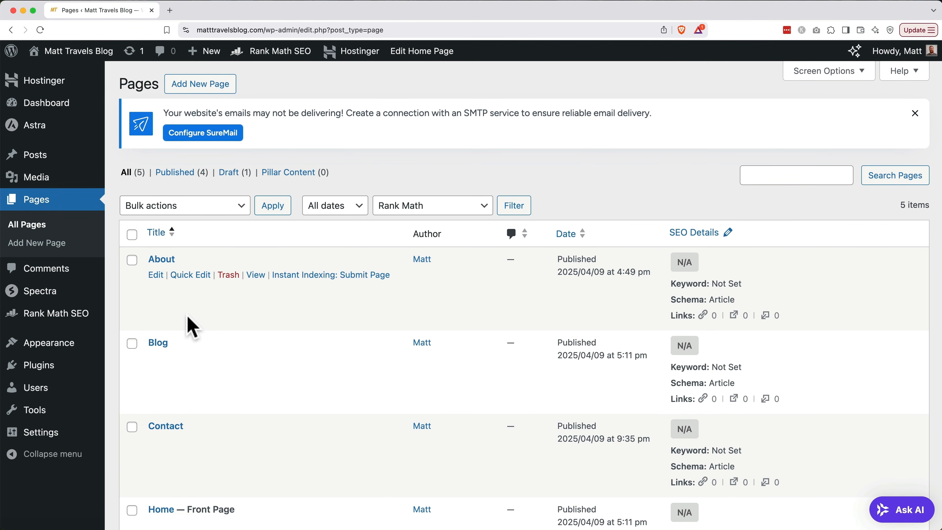
scroll(189, 324, "down", 3)
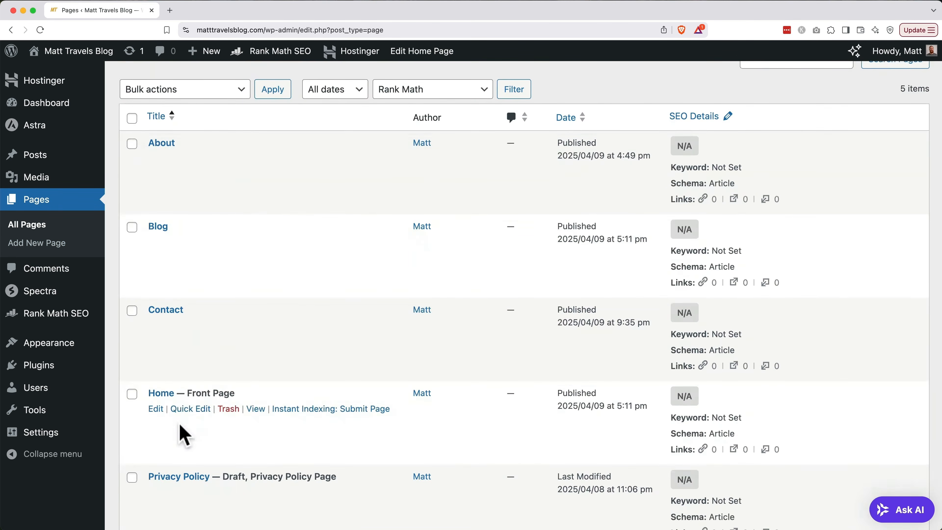
left_click(156, 410)
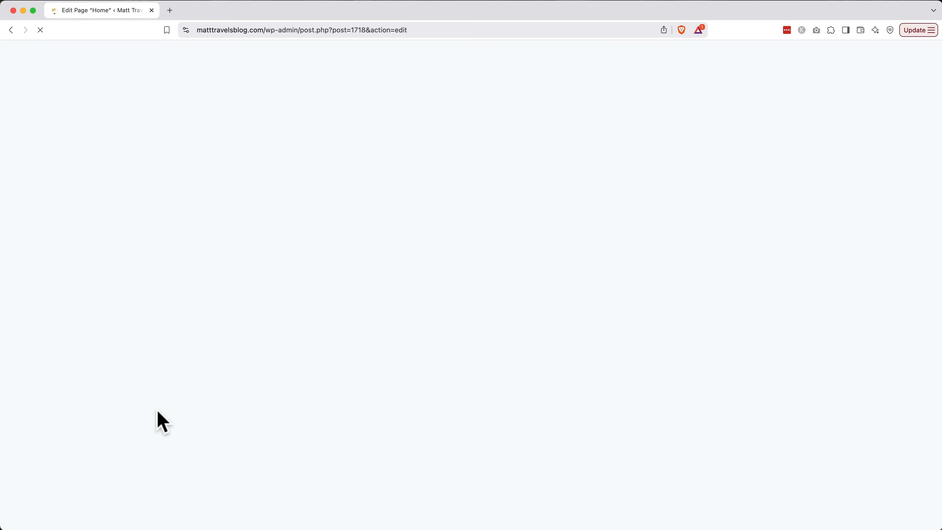
scroll(157, 410, "down", 3)
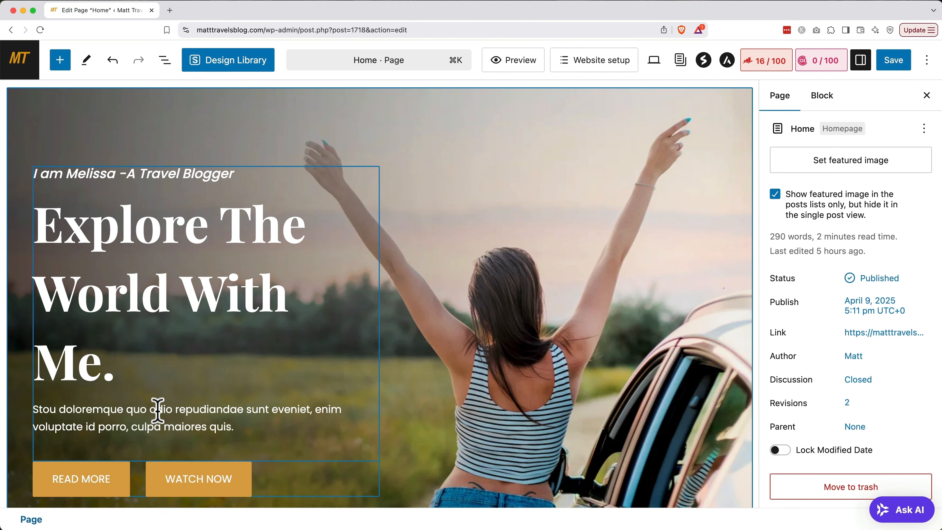
Change the hero headline to 'Explore Europe With Me.' and bold the description line.
left_click(112, 364)
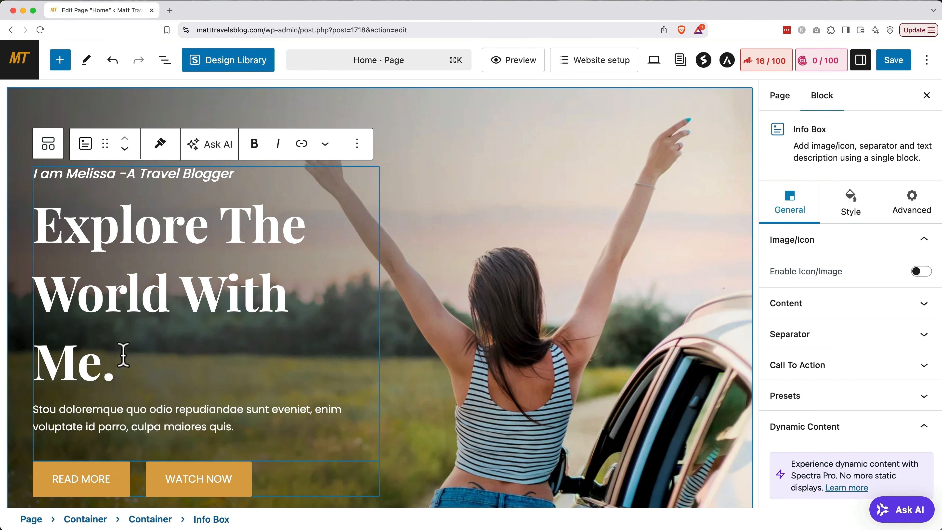
left_click_drag(122, 353, 223, 236)
scroll(222, 236, "up", 2)
type("Europe With ME")
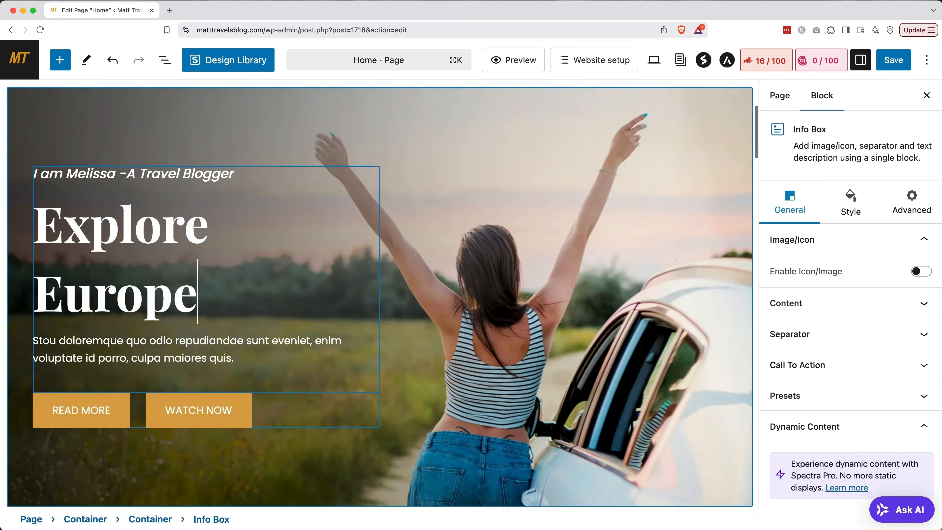
key("BackSpace")
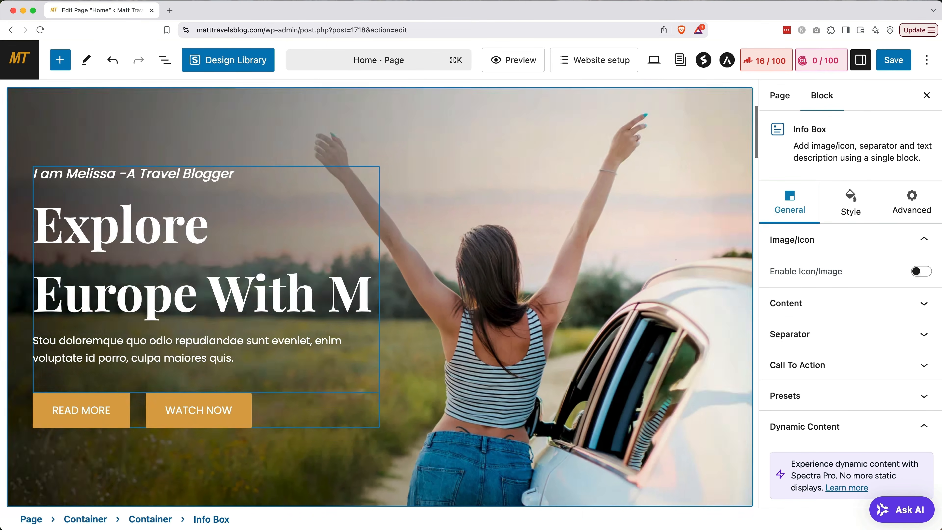
type("e.")
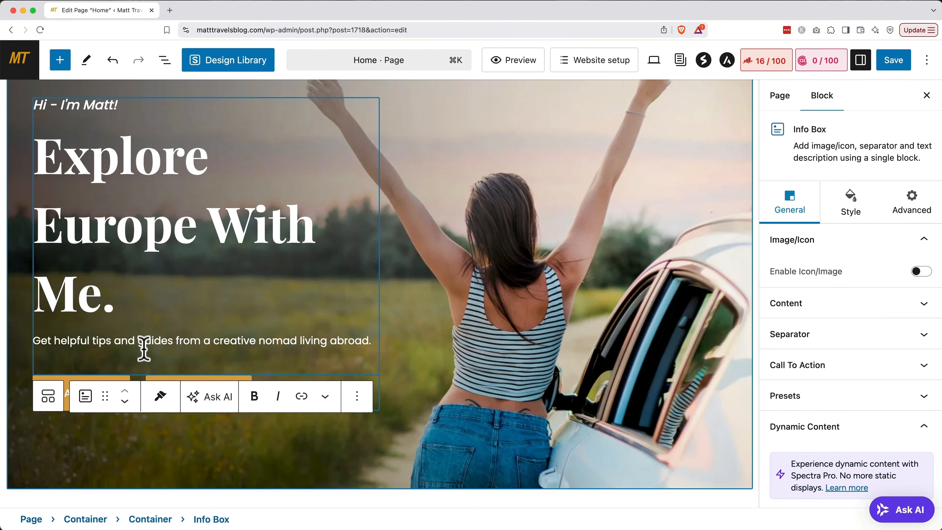
triple_click(144, 342)
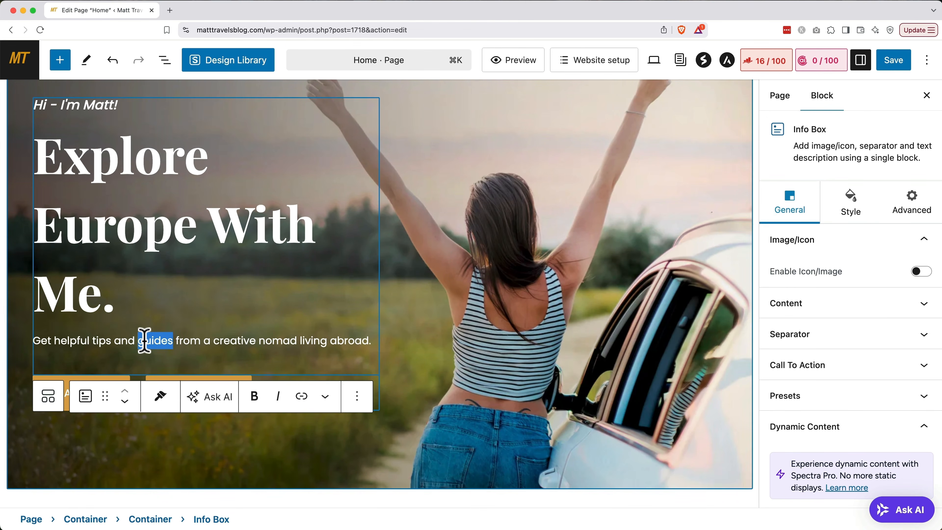
left_click(254, 398)
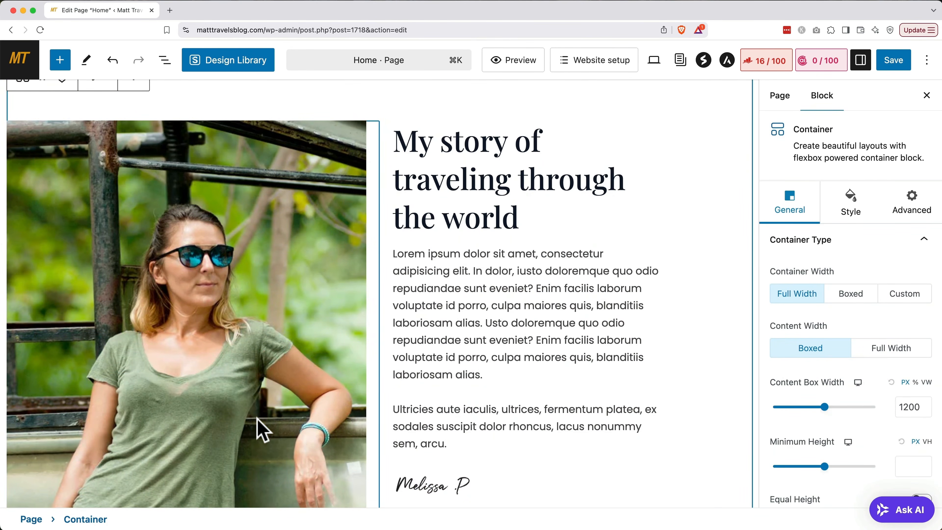
Swap the story section's photo for the backpacker-in-the-mountains image from the Media Library.
left_click(207, 367)
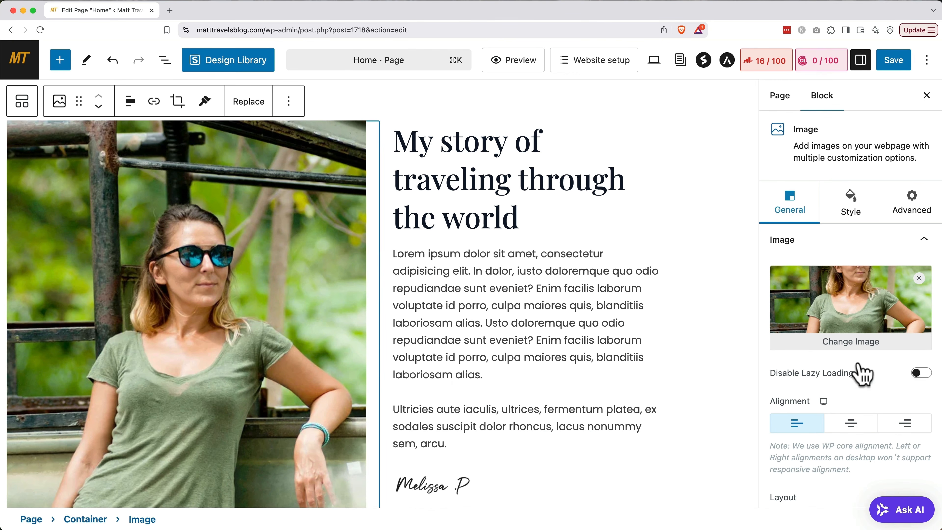
left_click(857, 346)
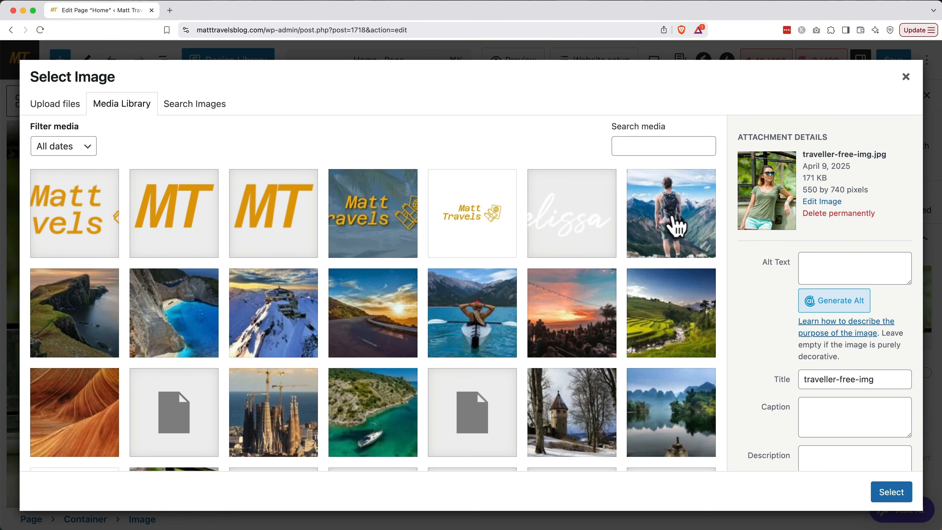
left_click(673, 228)
left_click(890, 492)
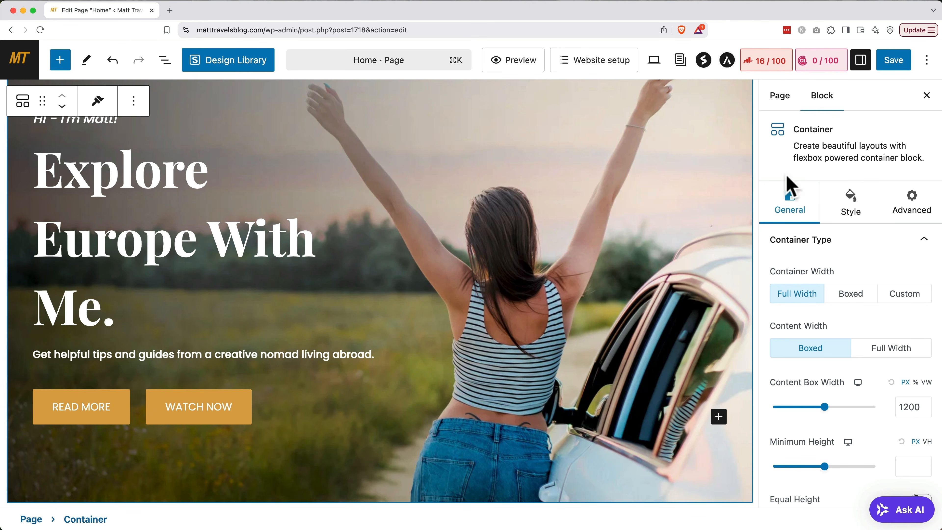
Set the hero background to the first stock photo from a 'spain' image search.
left_click(865, 206)
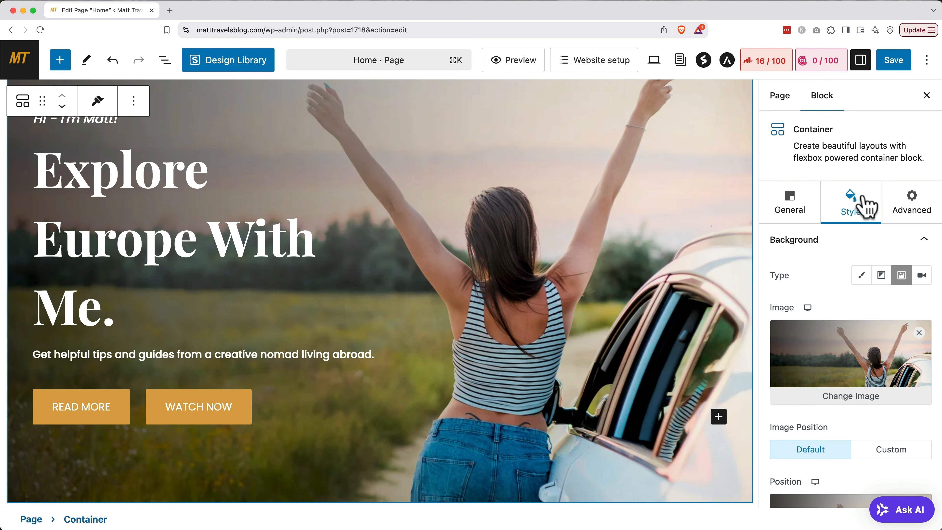
left_click(845, 394)
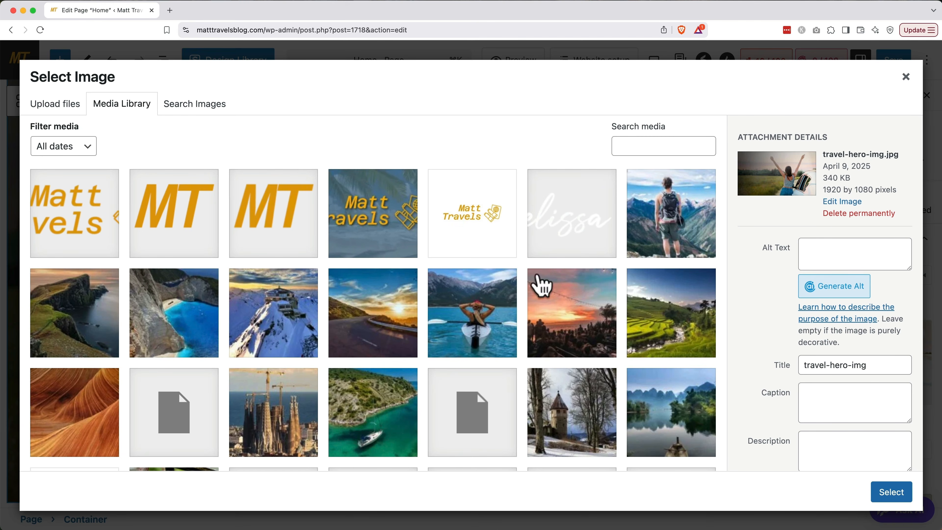
left_click(222, 120)
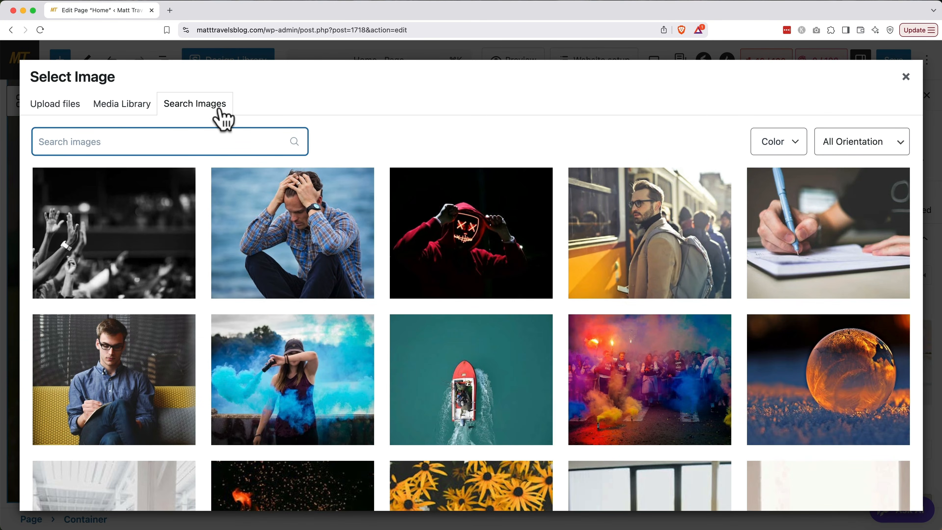
type("spain")
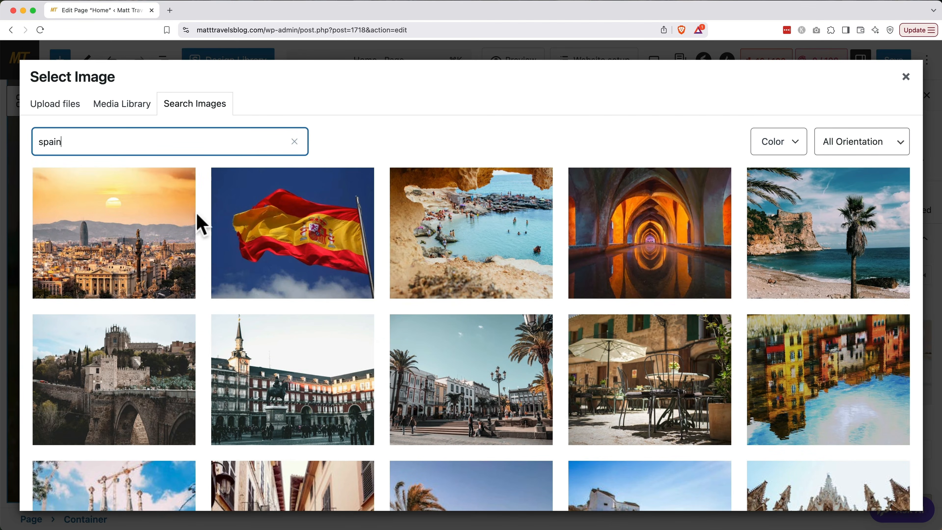
mouse_move(185, 252)
left_click(142, 273)
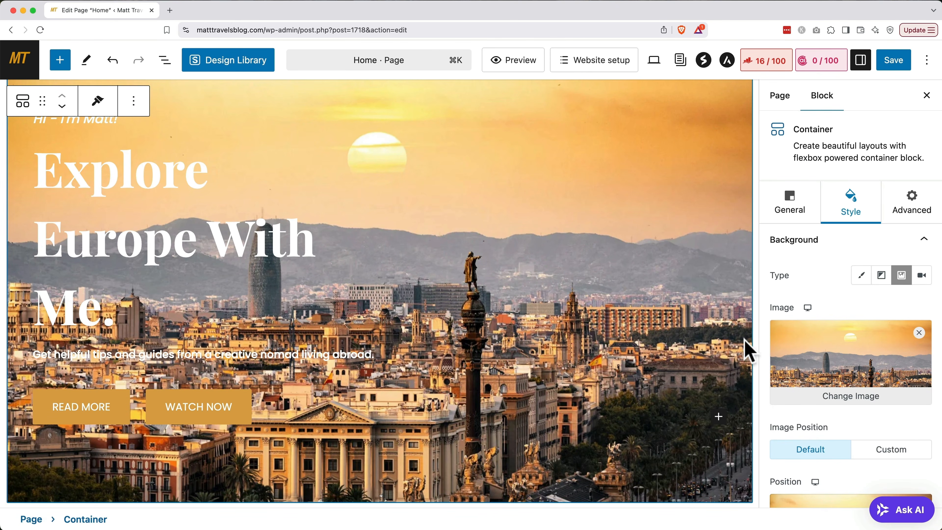
Set the hero background overlay type to Gradient.
scroll(828, 374, "down", 10)
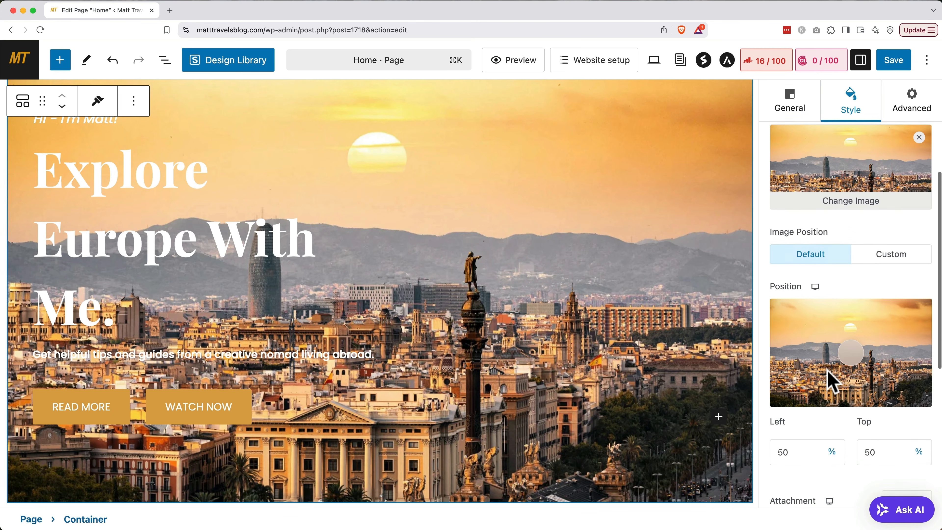
scroll(829, 380, "down", 3)
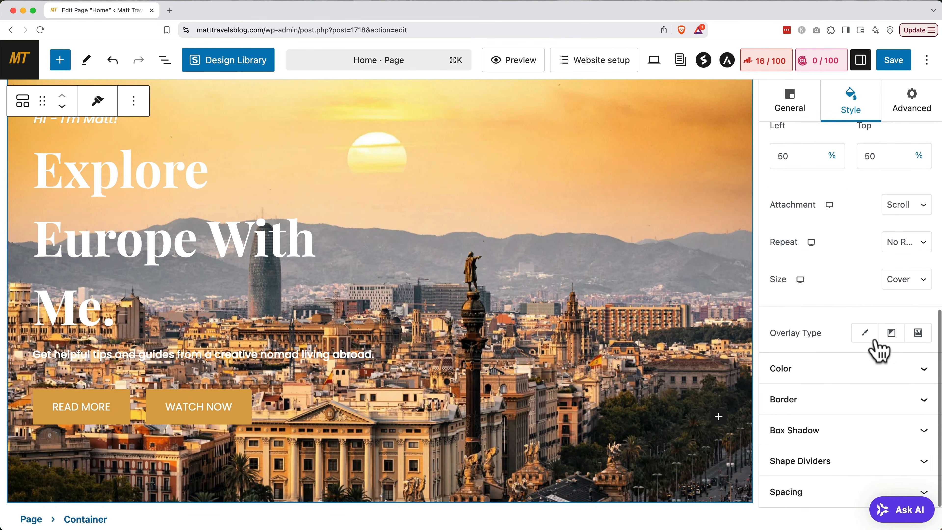
left_click(890, 334)
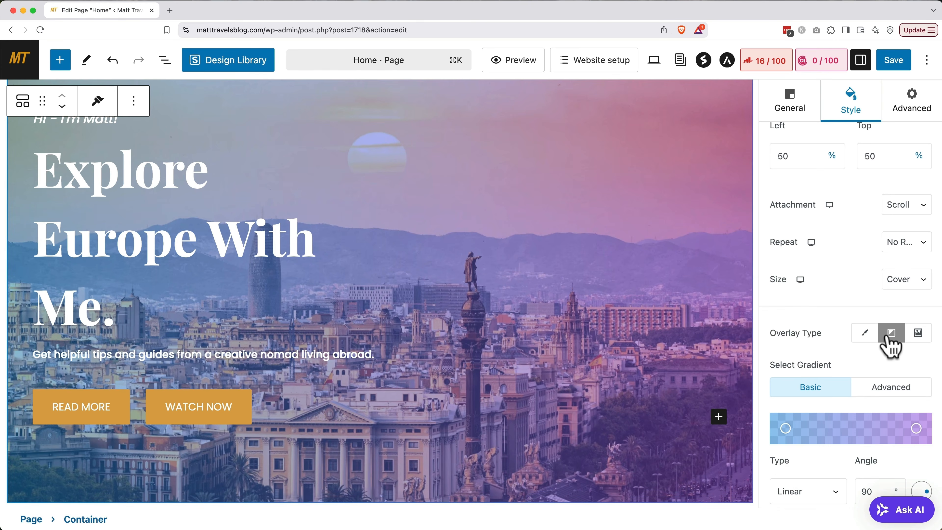
scroll(890, 345, "down", 4)
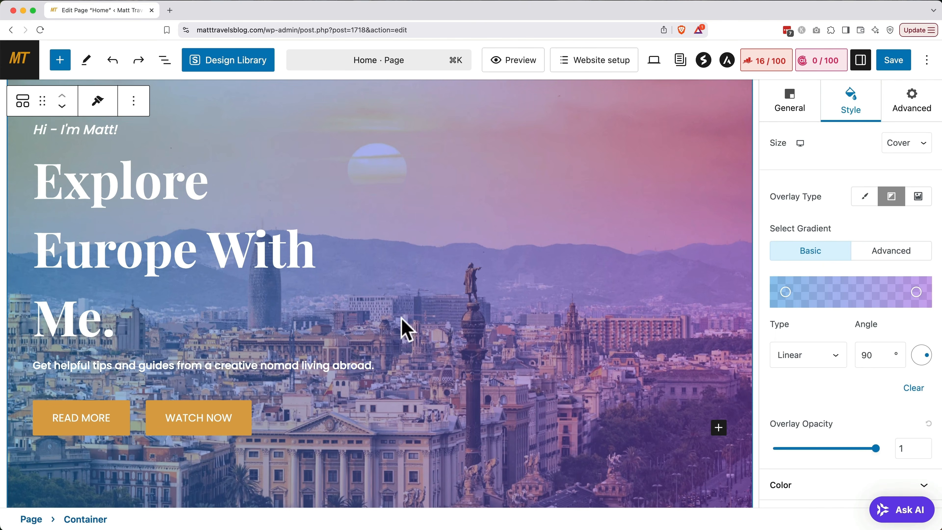
Relabel the hero's READ MORE button as READ POSTS.
left_click(89, 429)
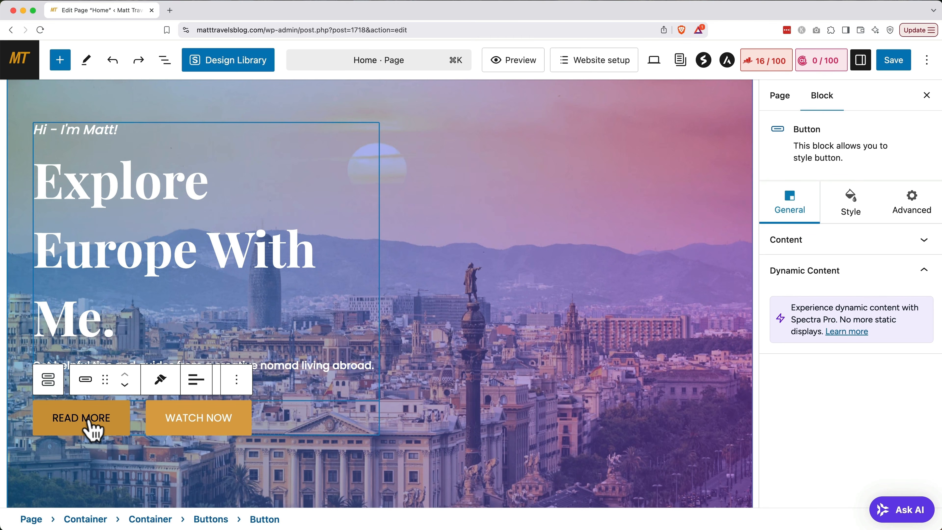
left_click_drag(108, 421, 82, 421)
type("P")
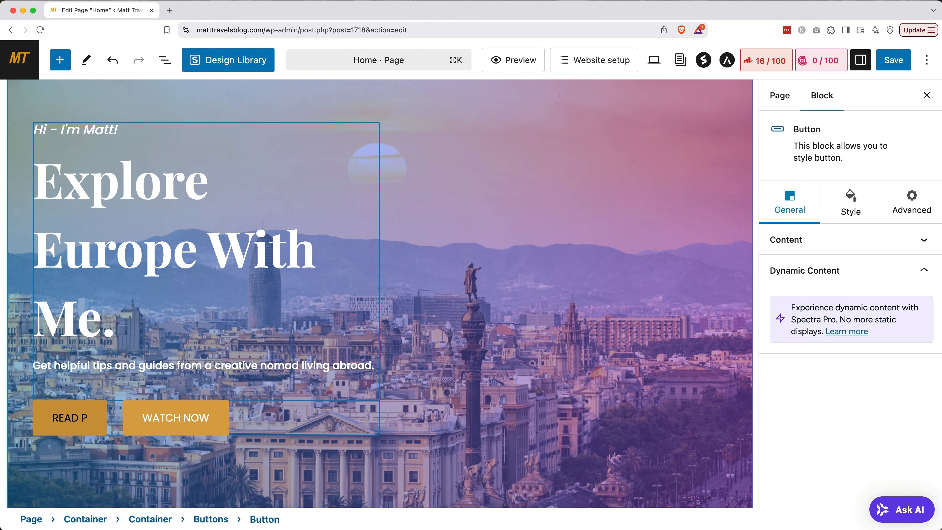
type("OSTS")
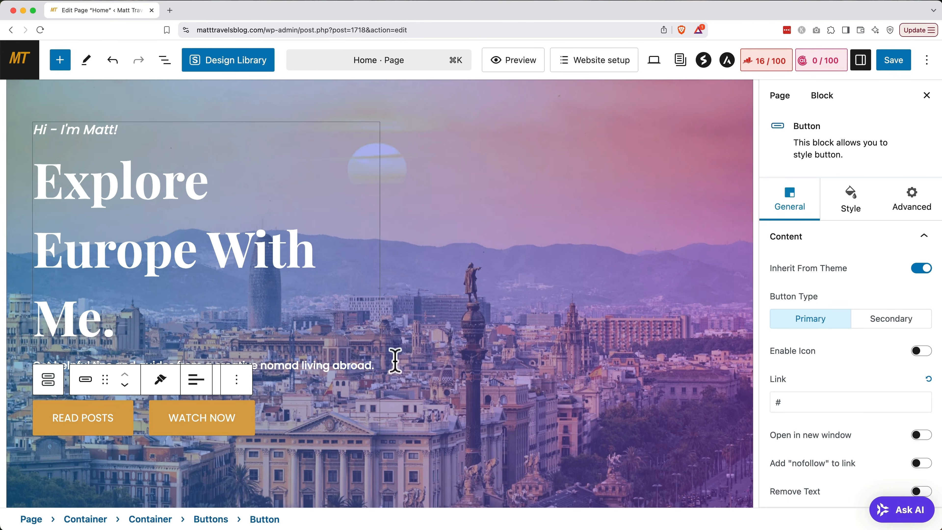
Replace the button's placeholder # link with /.
scroll(834, 373, "down", 1)
scroll(832, 371, "down", 2)
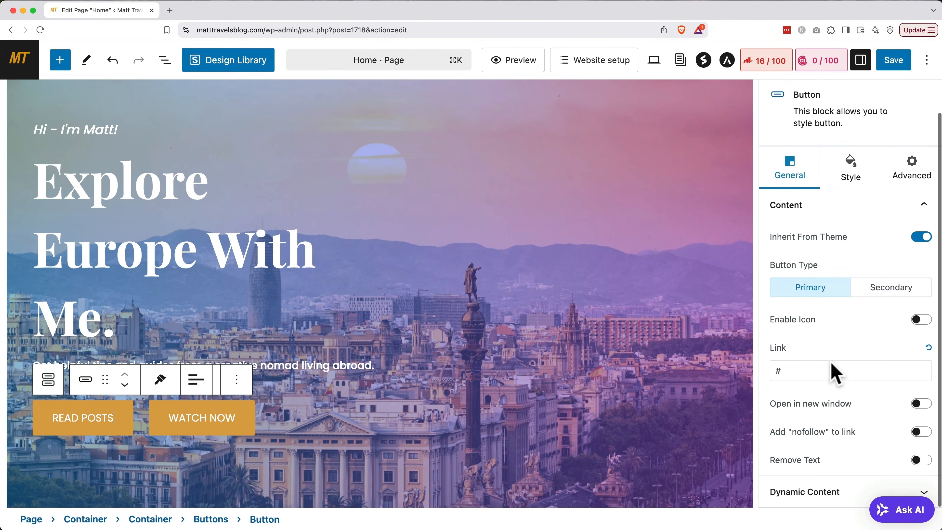
left_click(823, 368)
key("BackSpace")
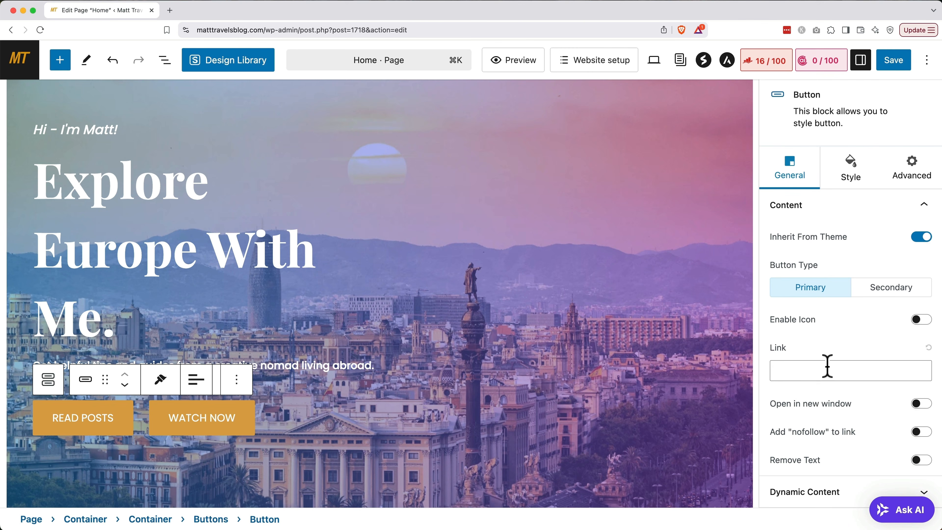
type("/")
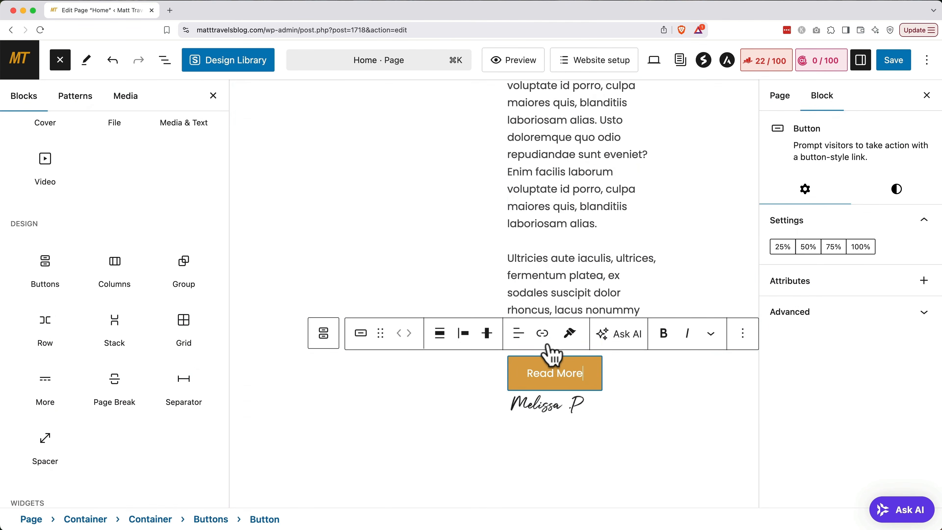
Link the story section's Read More button to the Blog page and open the block inserter.
left_click(542, 333)
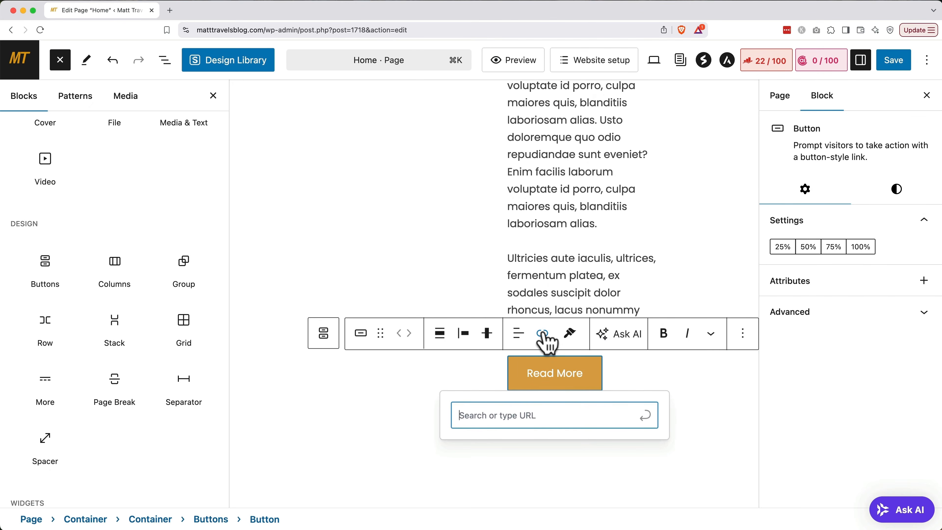
type("bl")
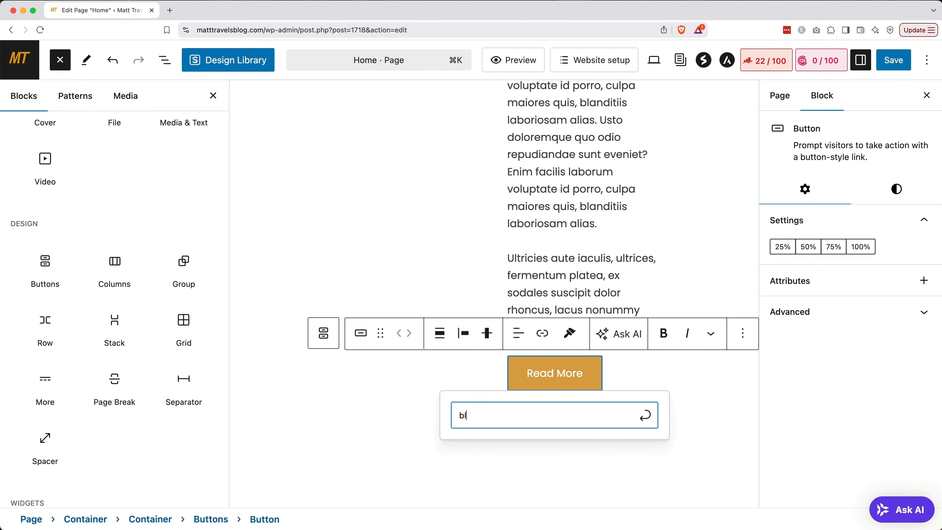
type("og")
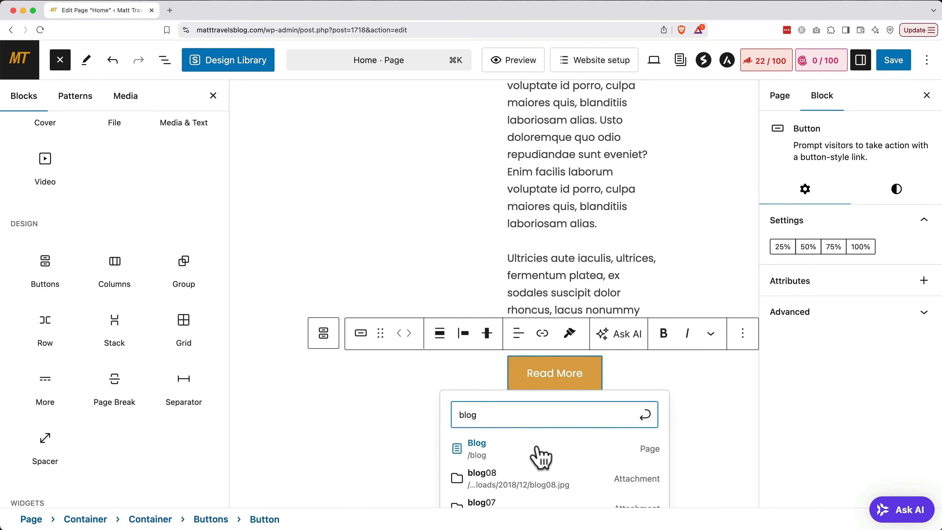
left_click(540, 456)
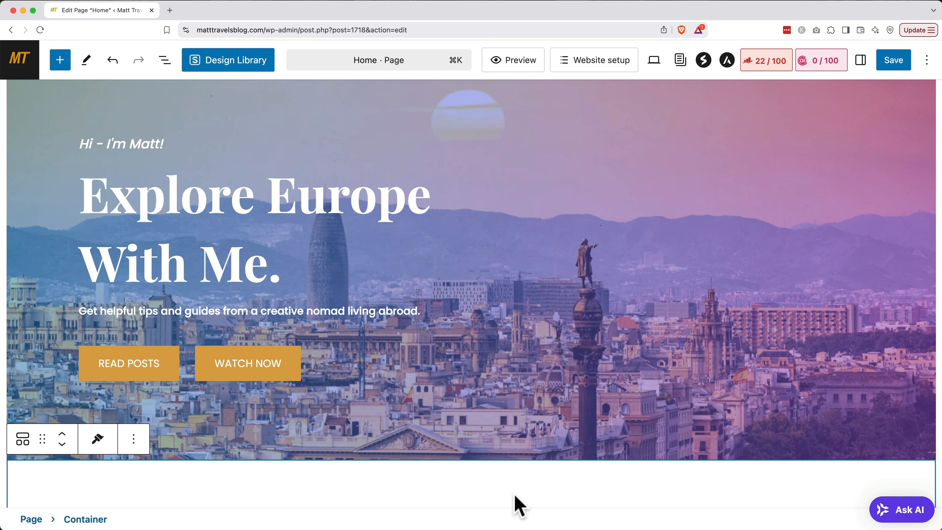
left_click(60, 60)
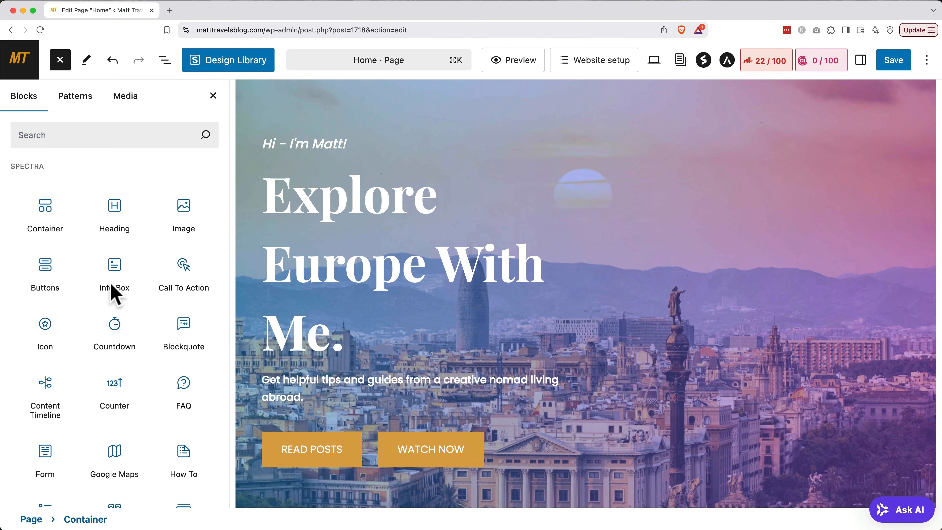
Insert the About mountain pattern, then delete it from the page again.
left_click(75, 98)
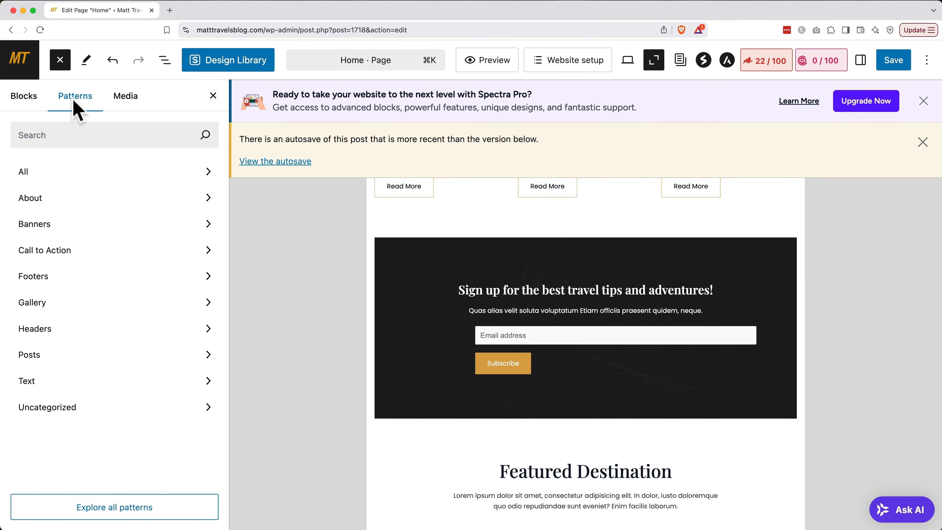
left_click(48, 203)
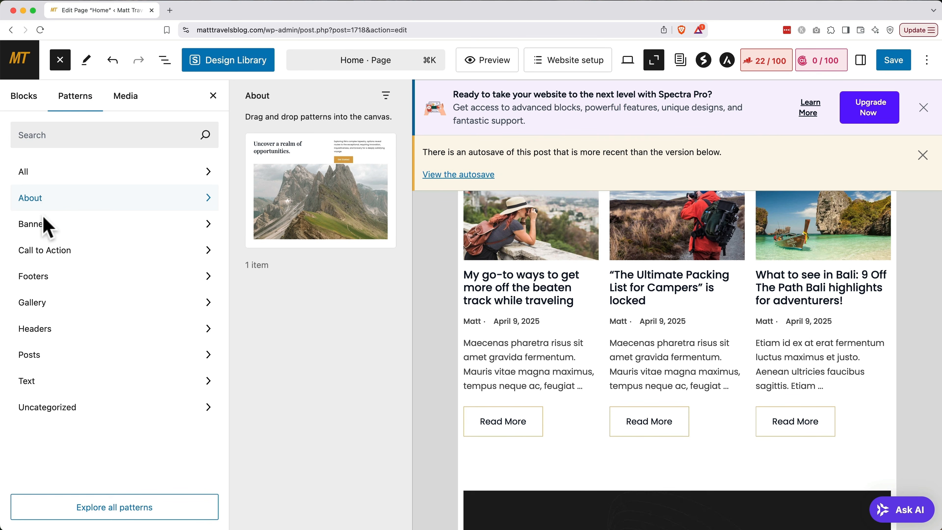
left_click(305, 211)
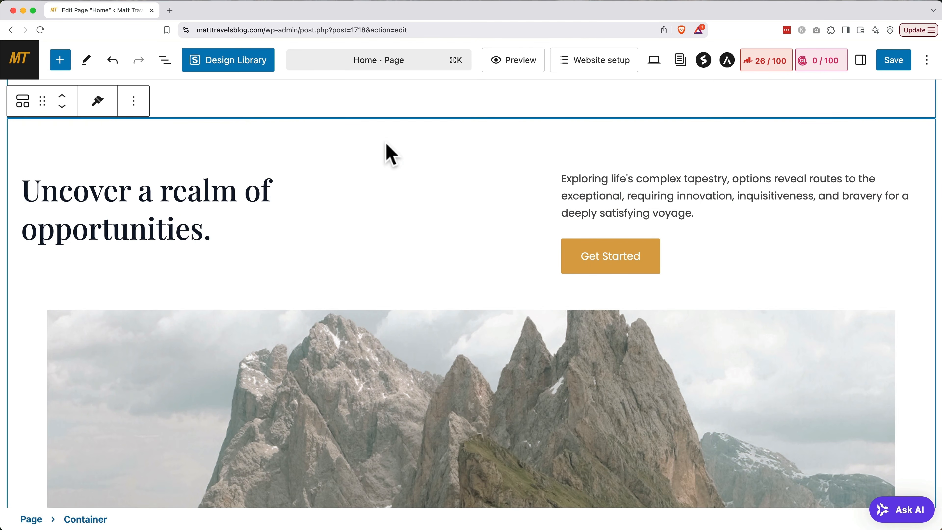
left_click(390, 152)
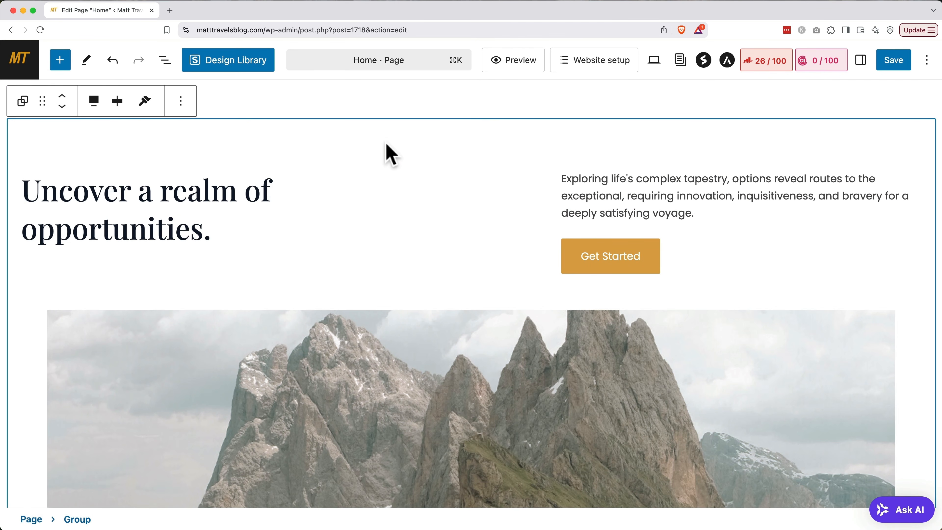
key("BackSpace")
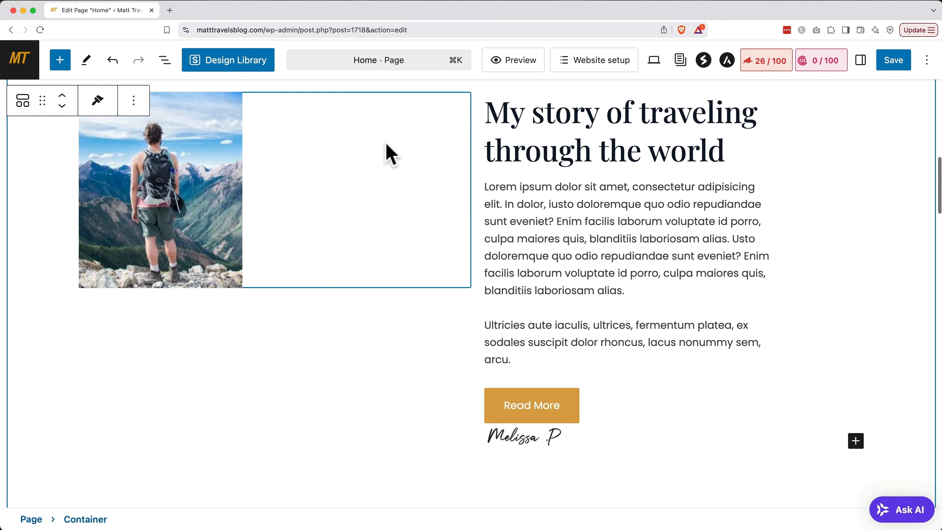
key("super+z")
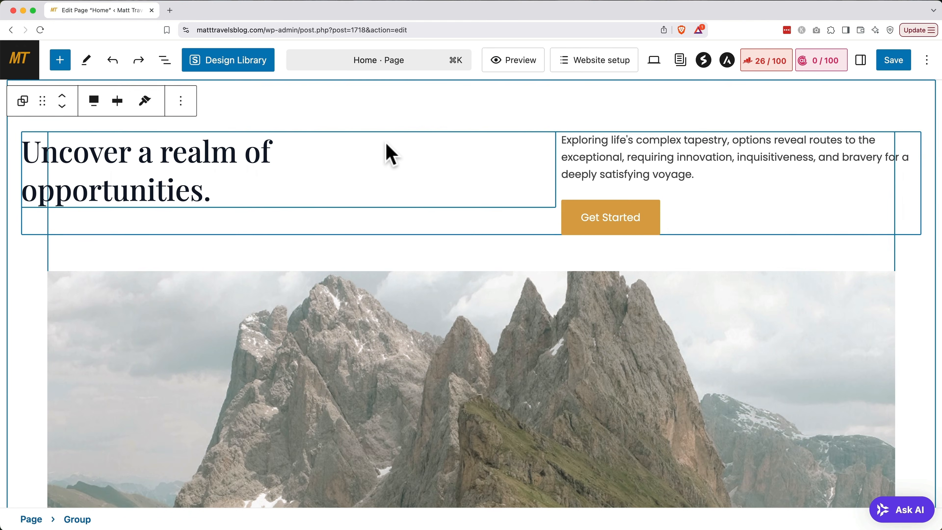
left_click(181, 101)
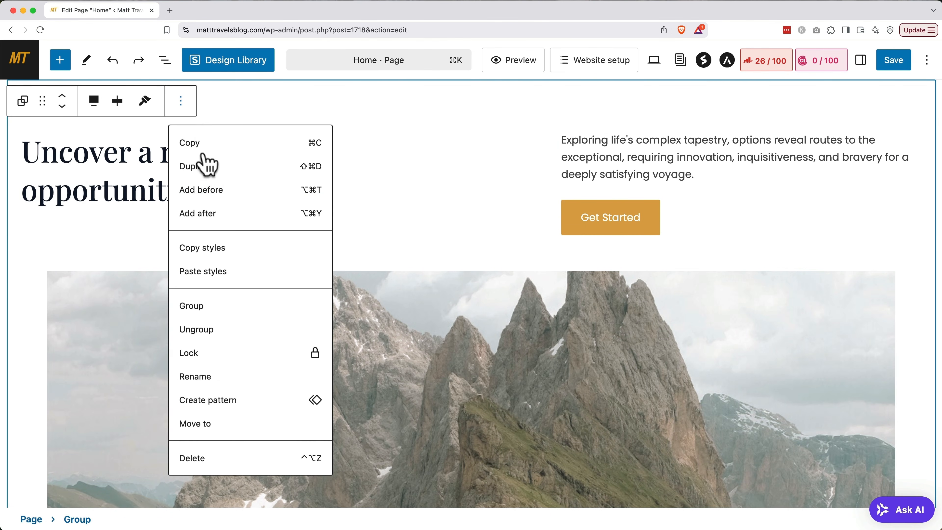
left_click(221, 460)
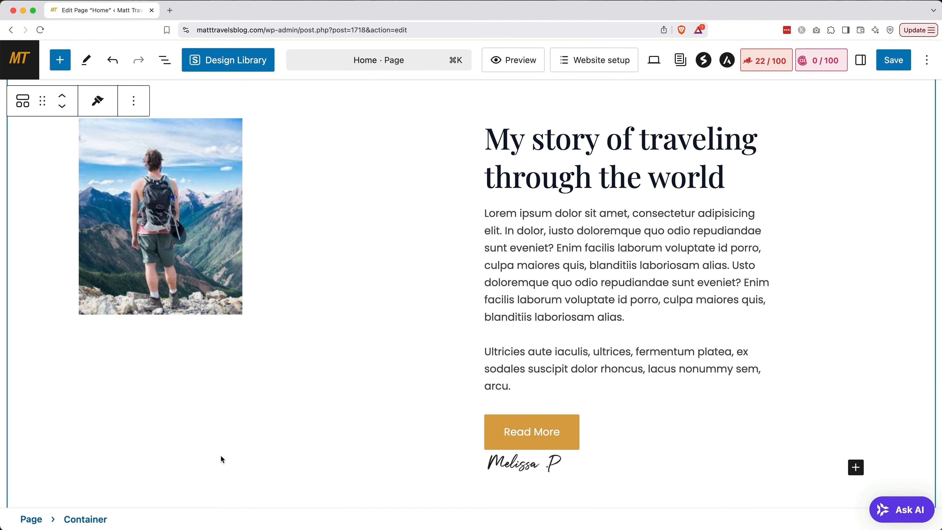
Select the hero Info Box through the Document Overview list view.
left_click(166, 61)
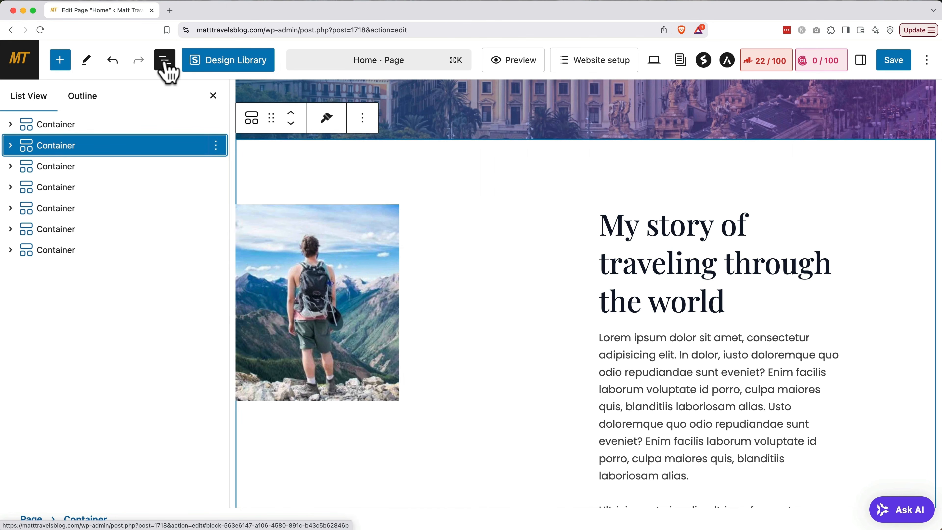
left_click(10, 145)
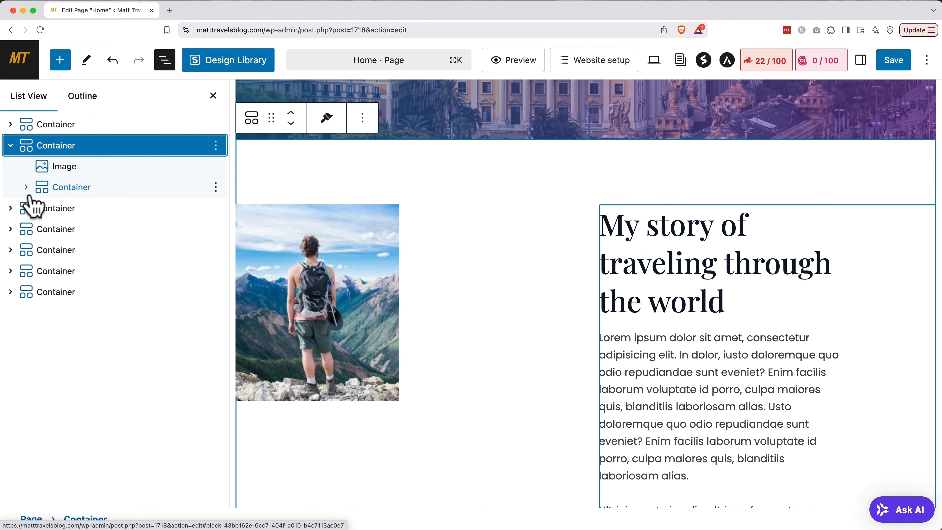
left_click(26, 187)
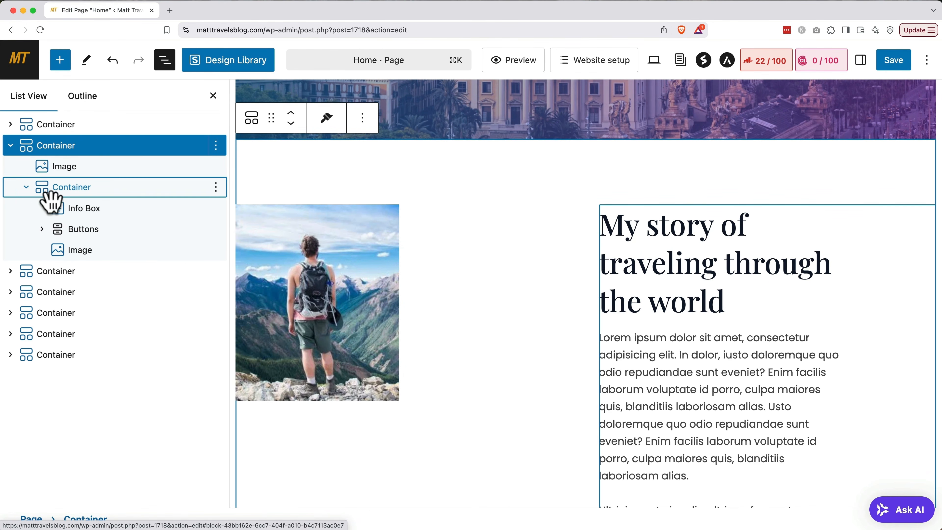
left_click(78, 211)
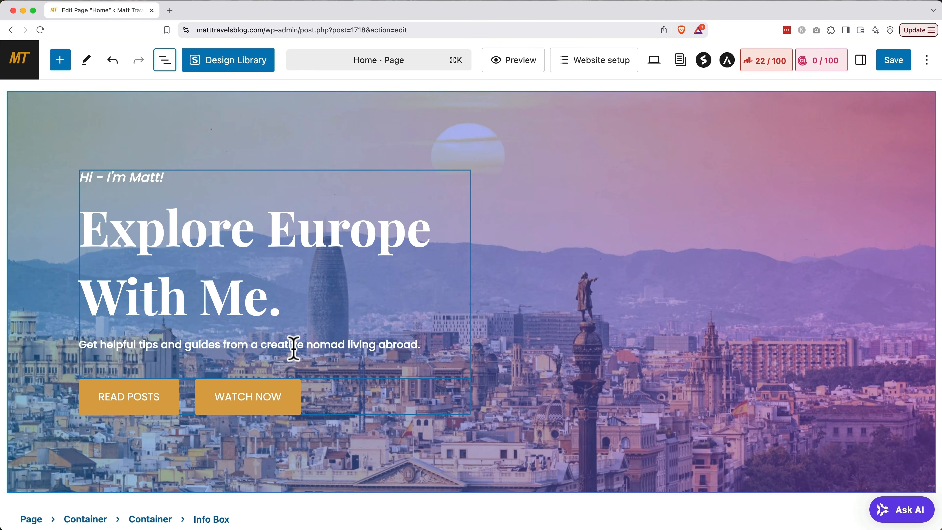
Delete the WATCH NOW button from the hero.
left_click(293, 394)
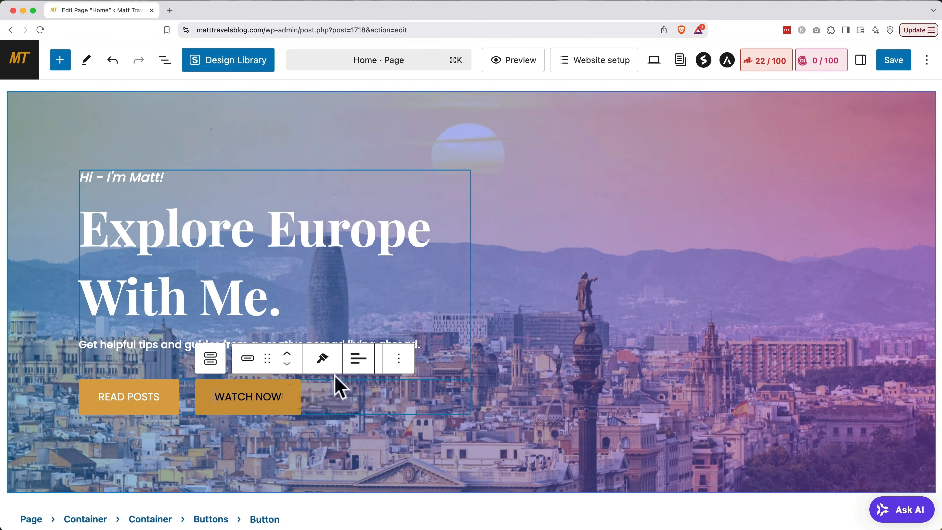
left_click(390, 360)
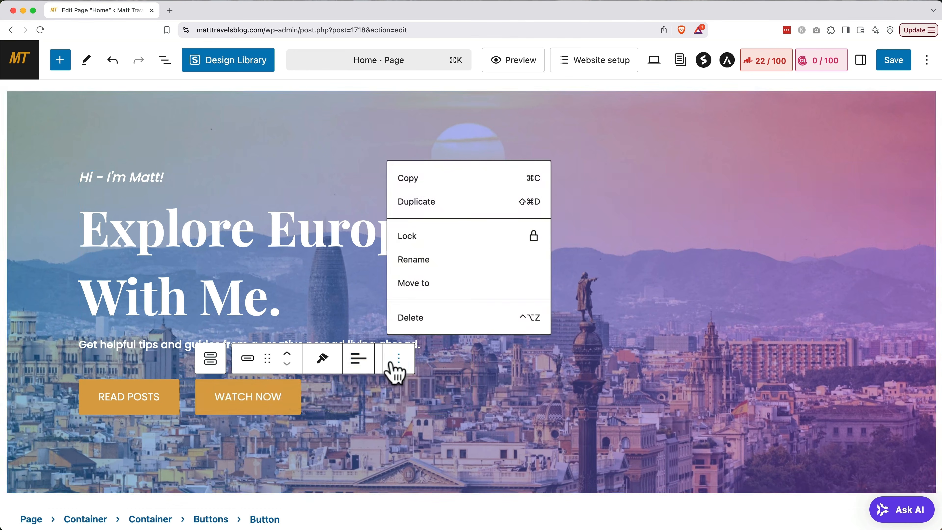
left_click(428, 320)
Select the container holding the hero text and show its settings sidebar.
left_click(545, 236)
scroll(544, 236, "down", 1)
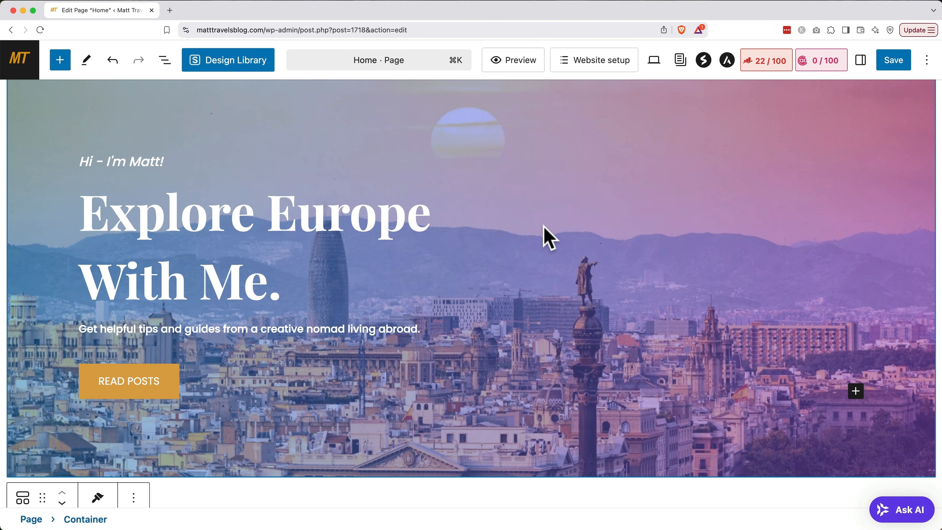
left_click(261, 249)
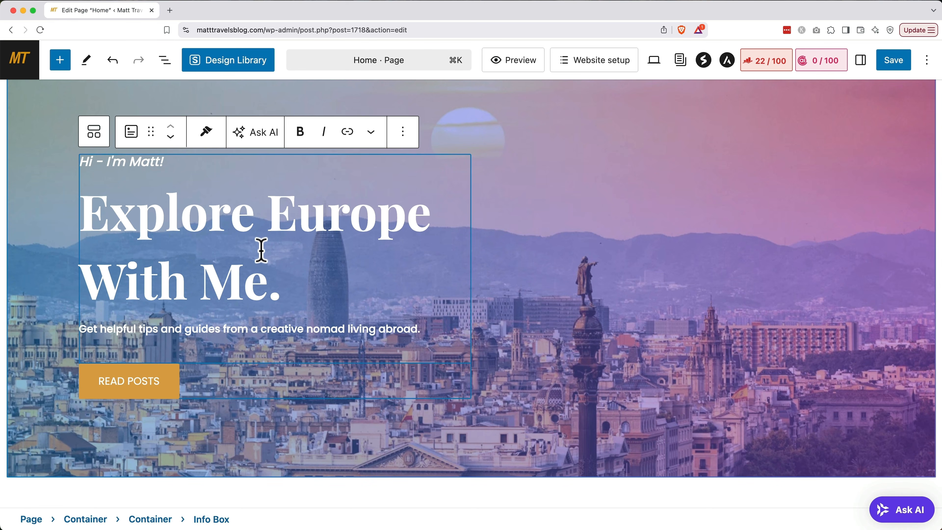
left_click(99, 141)
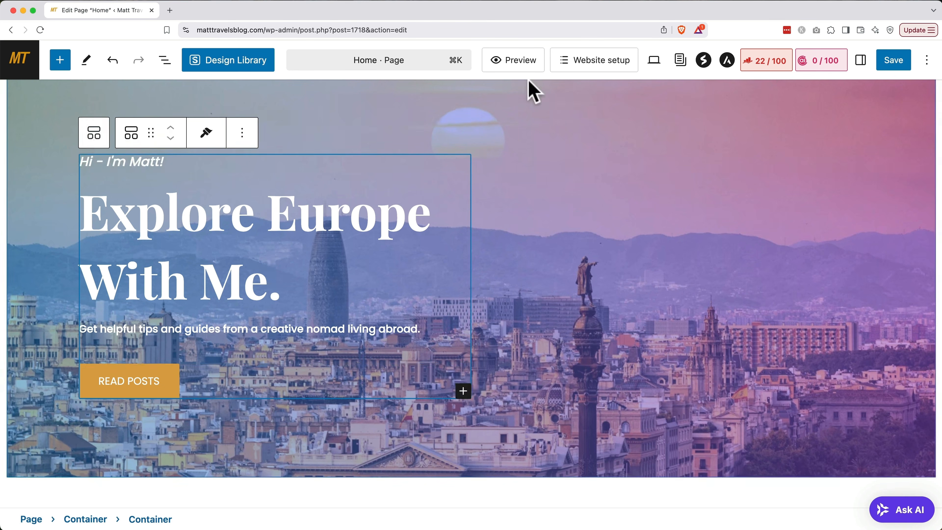
left_click(861, 61)
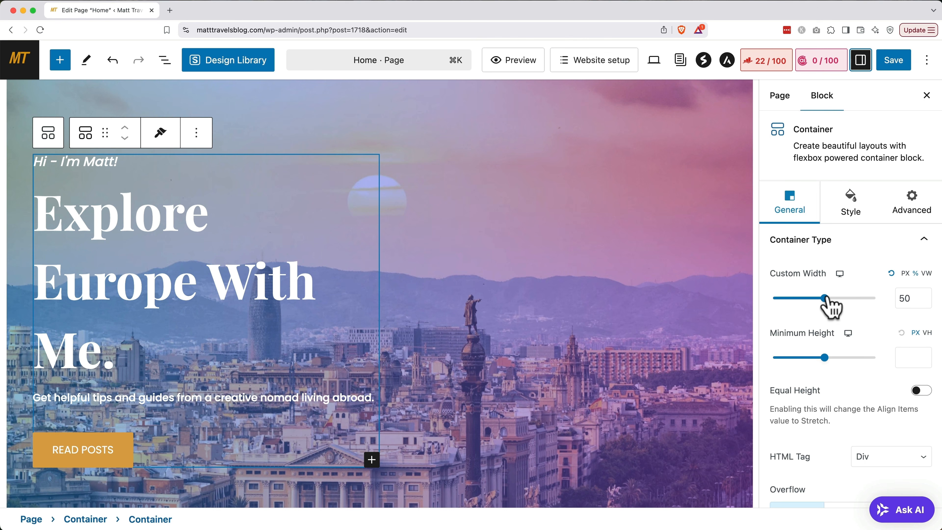
Widen the hero text container and center-align the greeting, headline and tagline.
left_click_drag(825, 298, 885, 299)
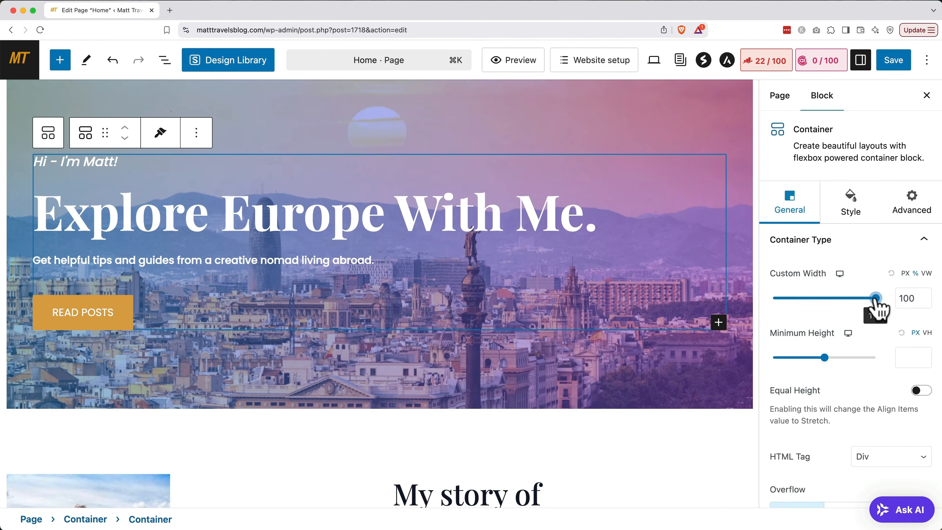
left_click(520, 241)
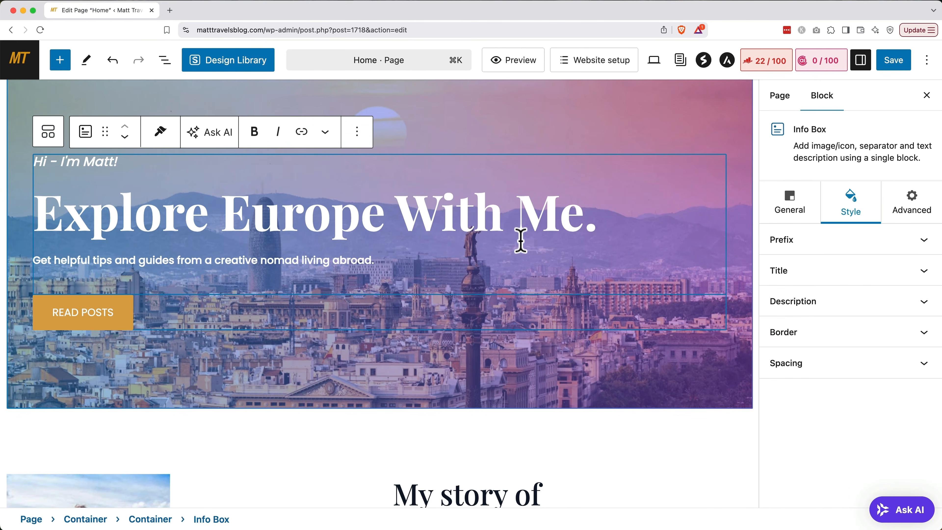
left_click(797, 223)
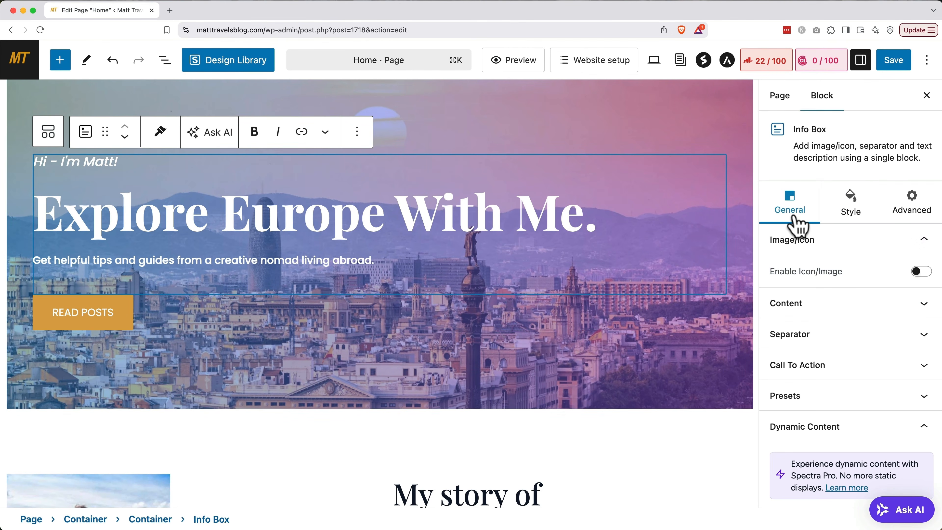
left_click(799, 303)
scroll(800, 315, "down", 3)
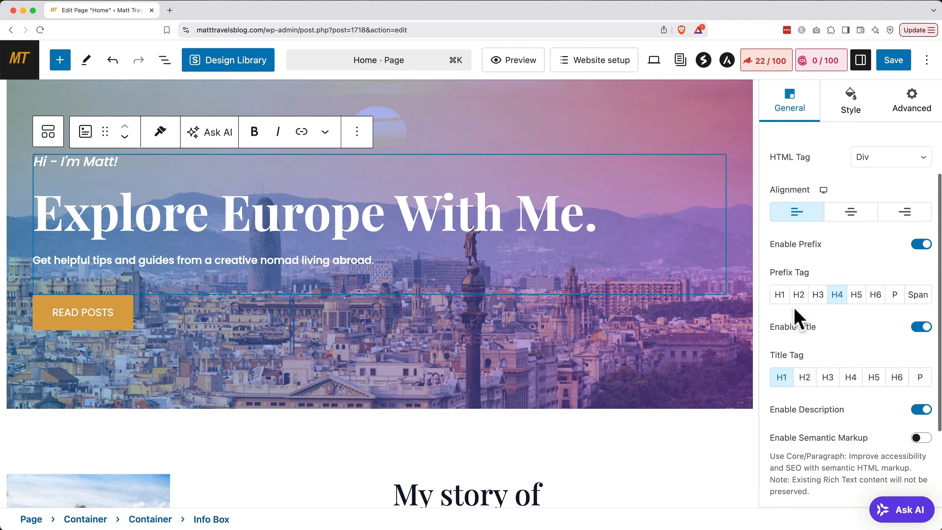
left_click(851, 213)
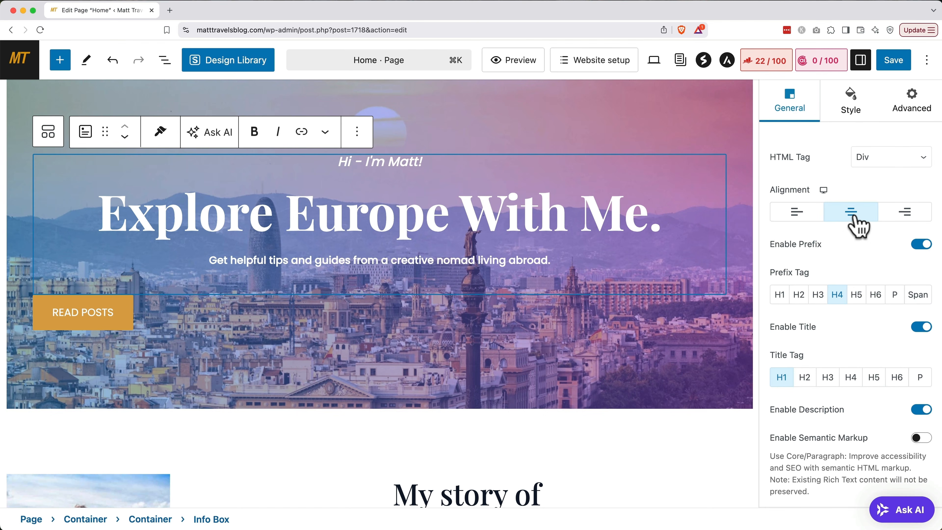
Center the READ POSTS button group in the hero.
left_click(187, 324)
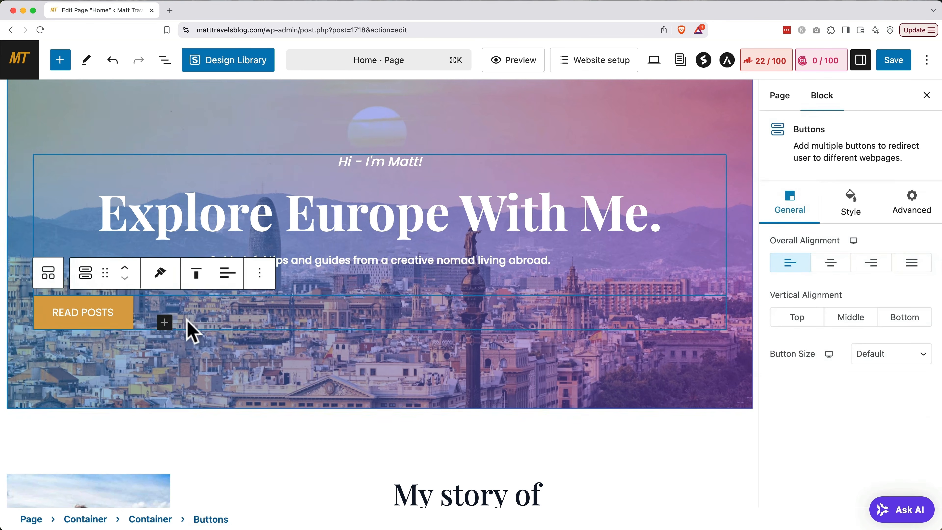
left_click(232, 286)
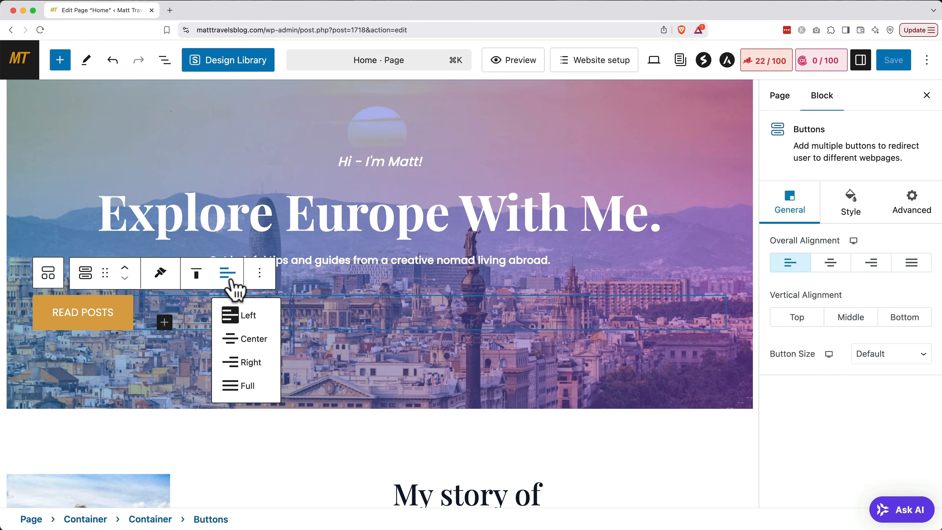
left_click(242, 340)
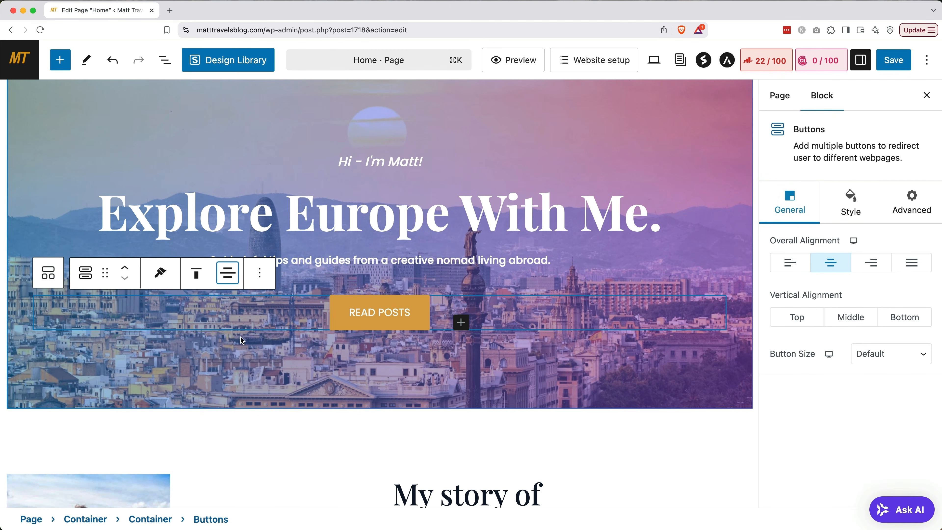
left_click(260, 428)
scroll(261, 427, "down", 2)
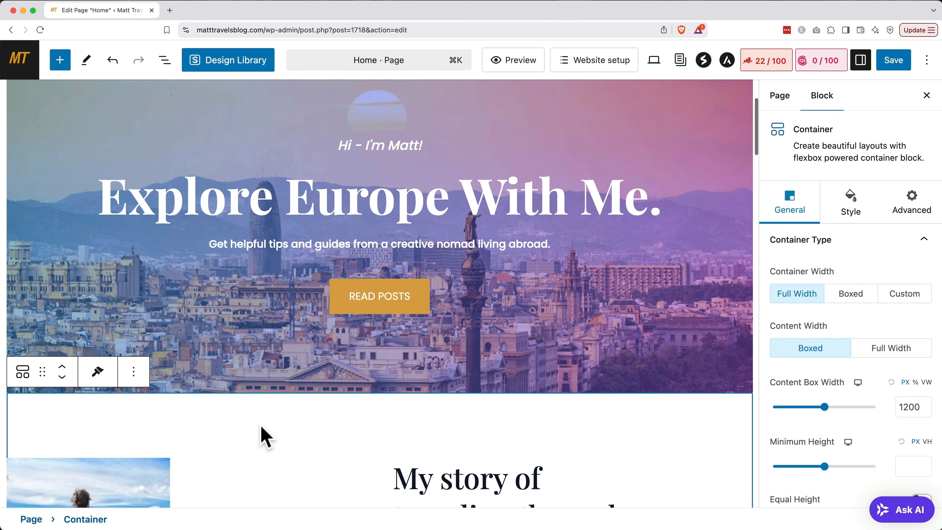
scroll(261, 427, "down", 15)
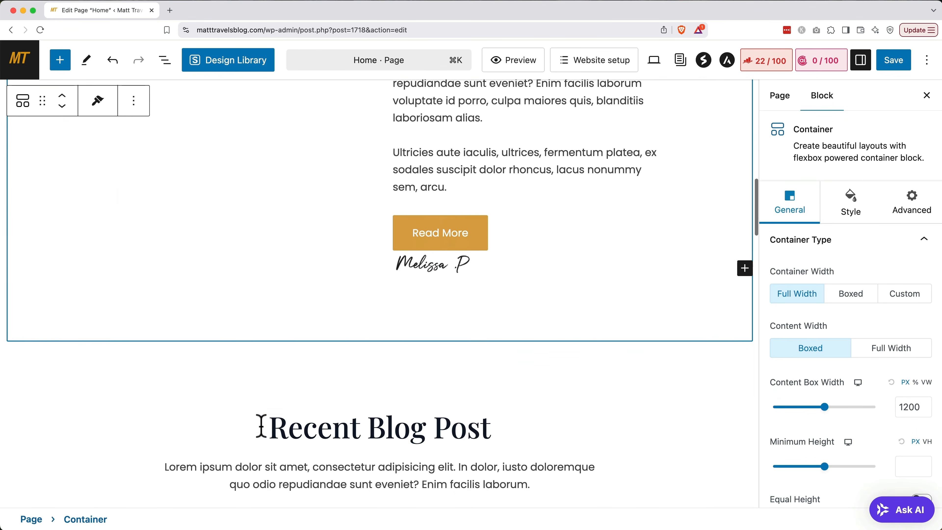
Retitle the posts section 'Read My Recent Posts' with subheading 'Learn more!'.
scroll(261, 427, "down", 7)
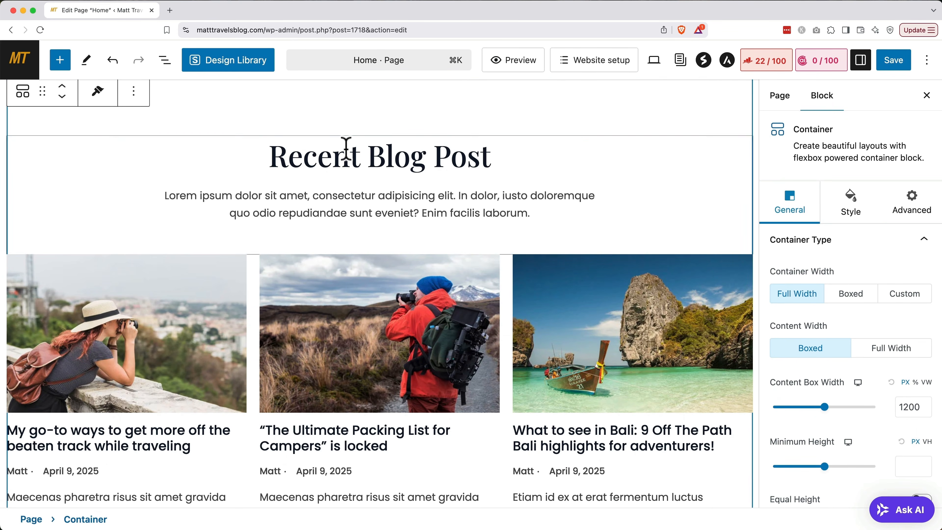
triple_click(352, 152)
type("Read My Rece")
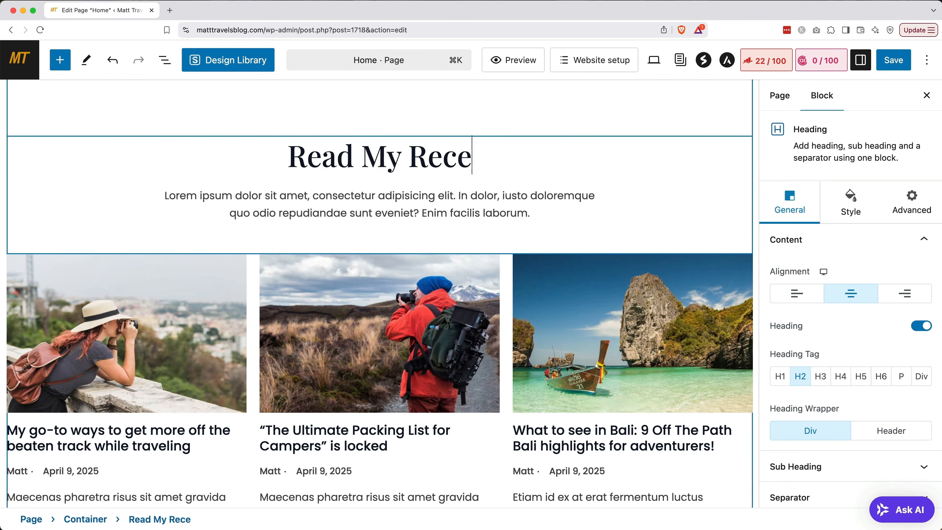
type("nt Posts")
triple_click(378, 284)
key("BackSpace")
type("Learn more!")
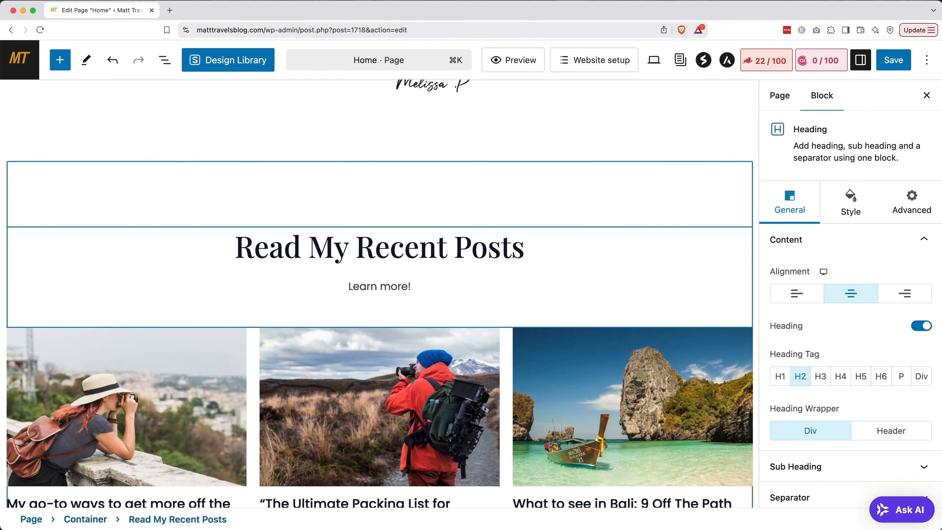
Delete the My story section and save the Home page.
scroll(341, 332, "up", 15)
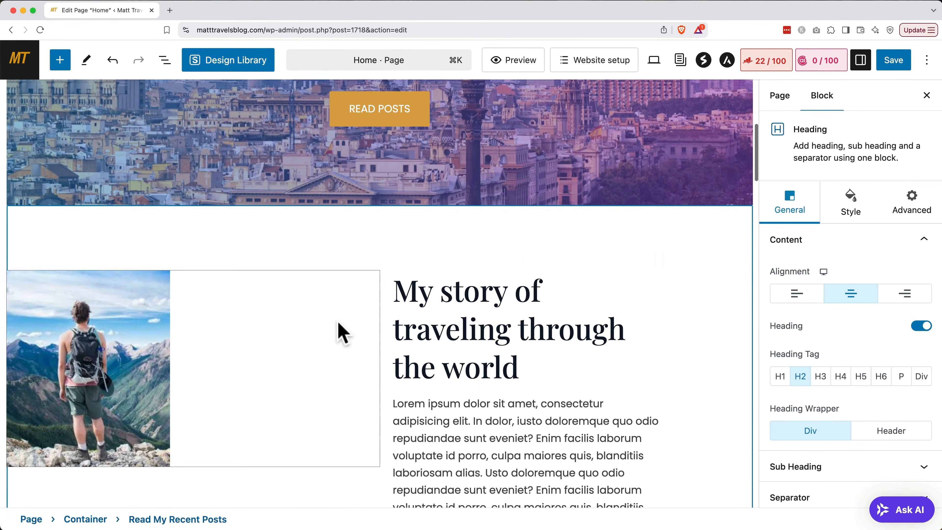
left_click(364, 245)
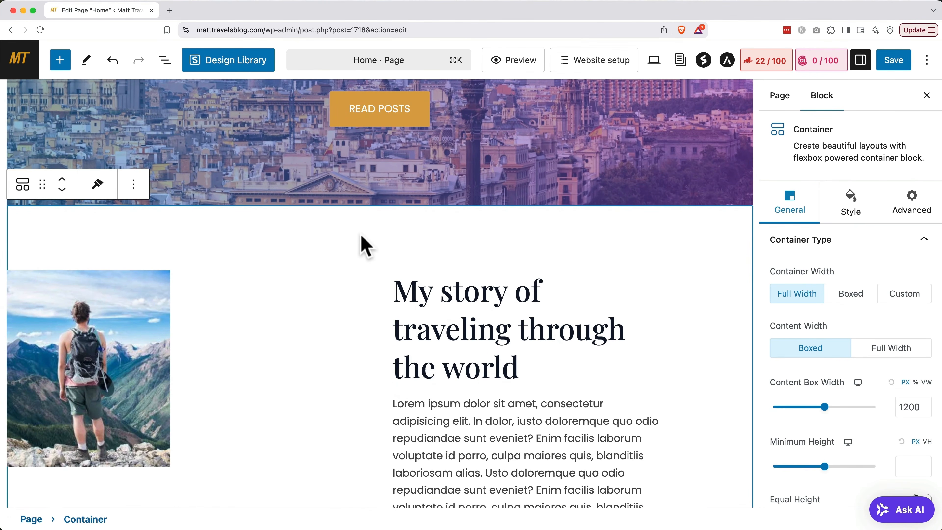
left_click(133, 184)
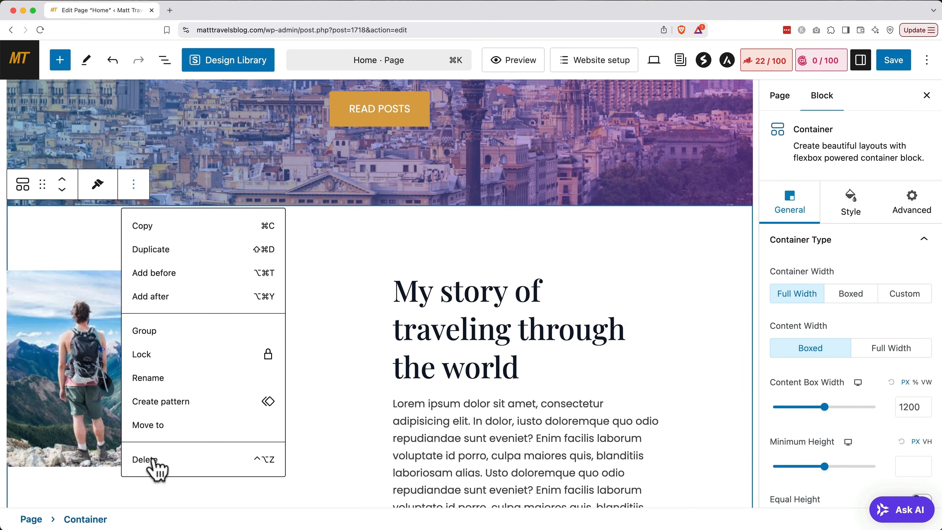
left_click(142, 459)
scroll(245, 439, "down", 10)
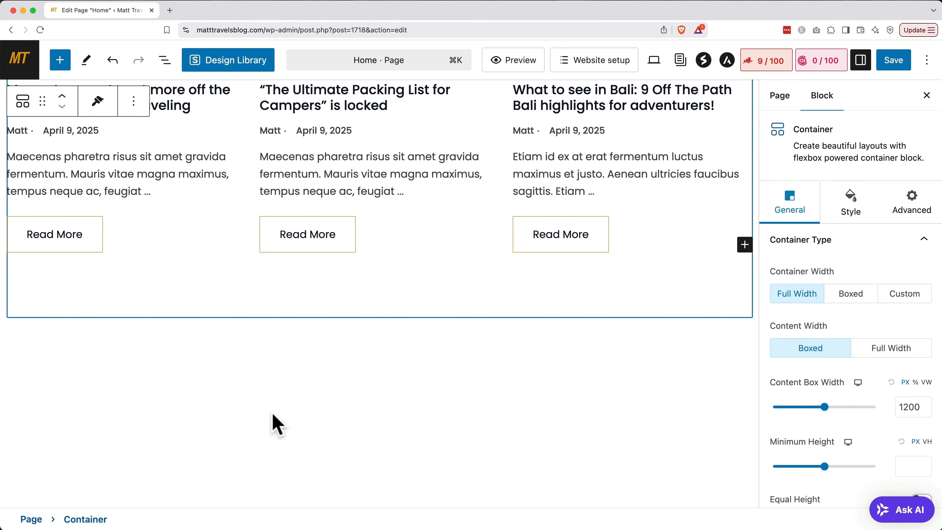
left_click(898, 60)
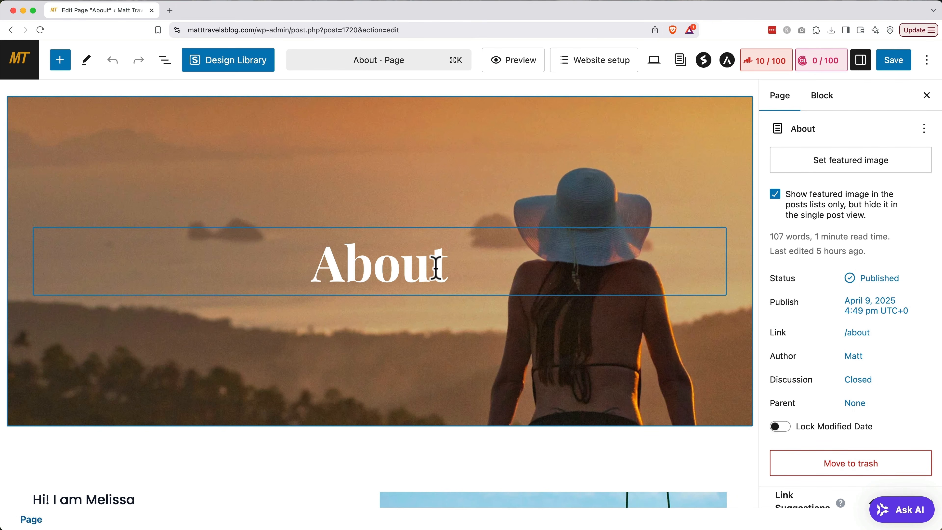
Change the About page hero heading to 'About Me'.
left_click(447, 266)
type("Me")
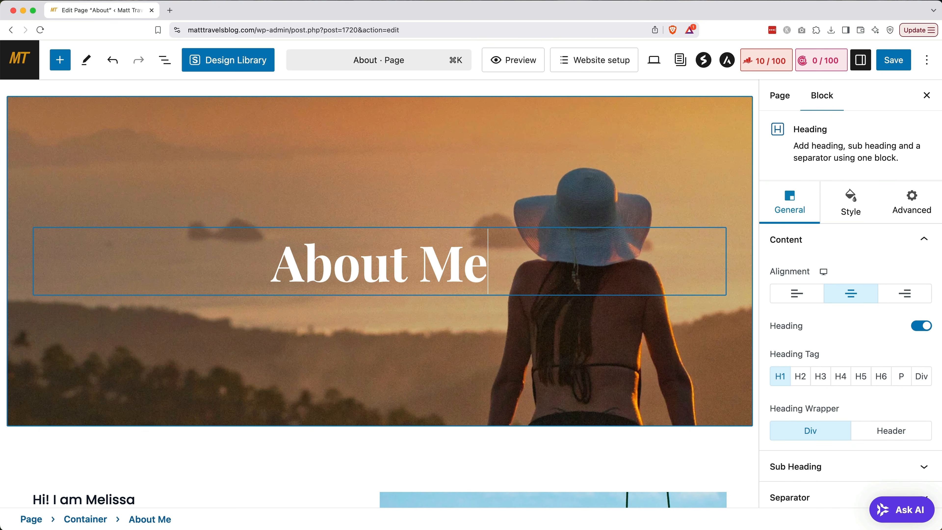
scroll(380, 293, "down", 10)
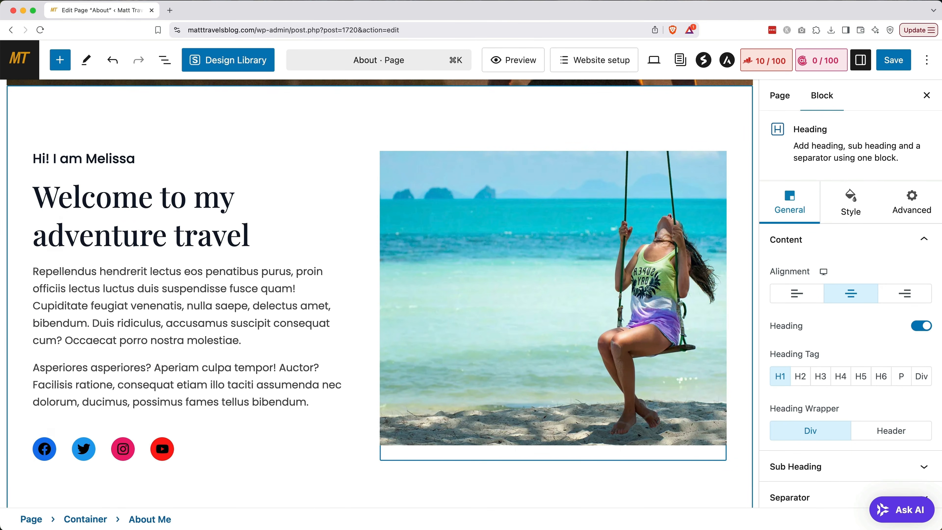
Rewrite the greeting as 'I'm Matt' and the headline as 'I'm a traveling, creative nomad'.
double_click(122, 160)
type("Matt")
left_click(86, 162)
key("BackSpace")
key("BackSpace")
key("BackSpace")
key("BackSpace")
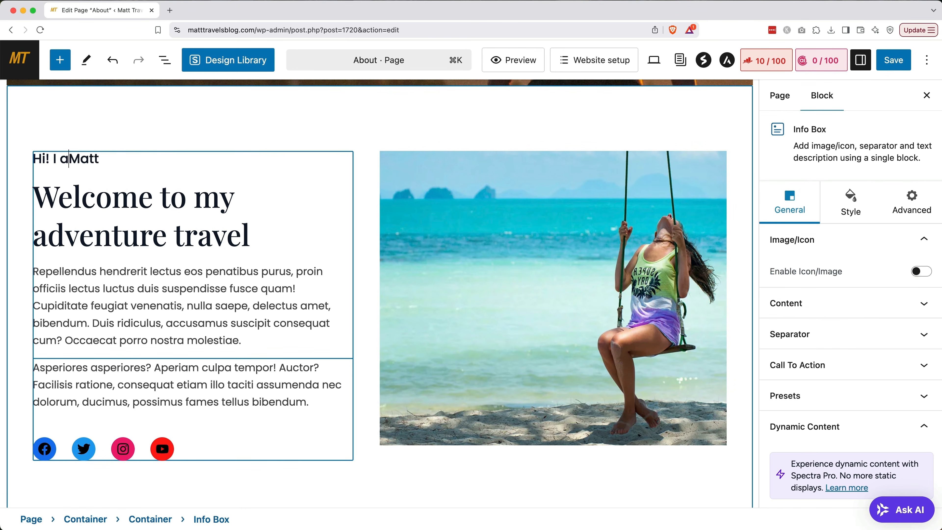
type("'m")
triple_click(137, 221)
type("I'm")
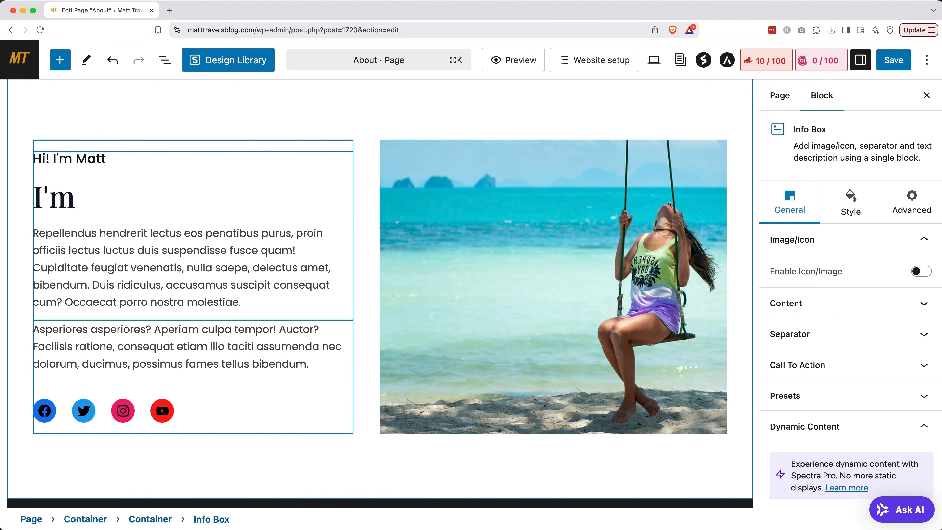
type(" a traveling, creative nomad")
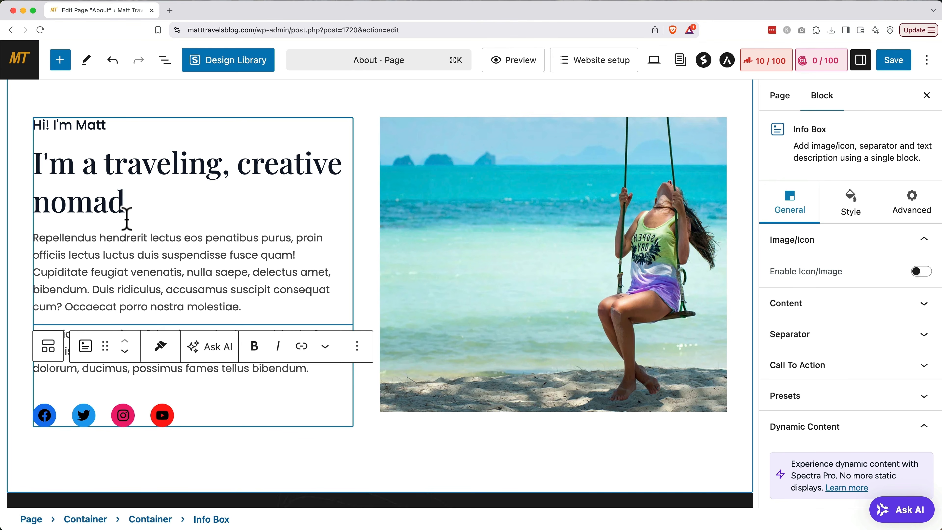
Paste the real blog introduction over the Repellendus placeholder paragraph.
triple_click(122, 262)
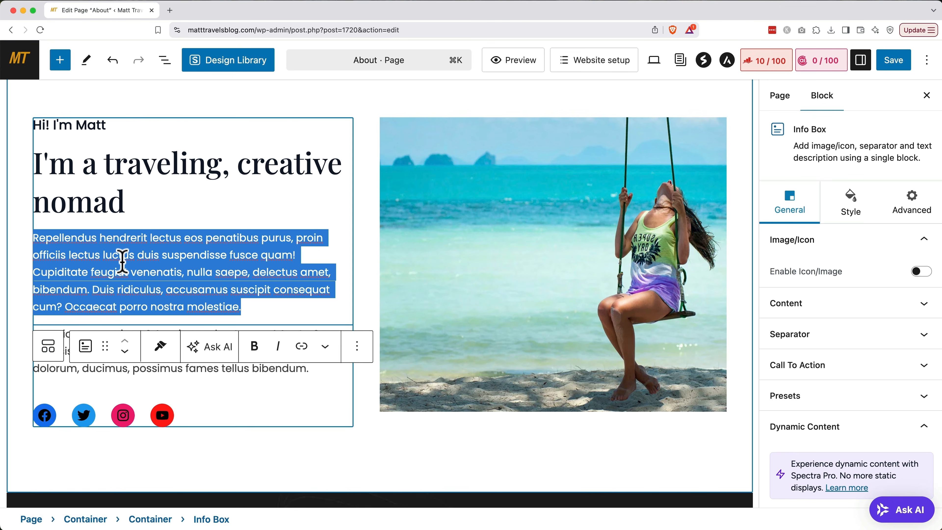
key("super+v")
scroll(122, 263, "up", 3)
Remove the Asperiores placeholder paragraph and the social share icons.
left_click(118, 376)
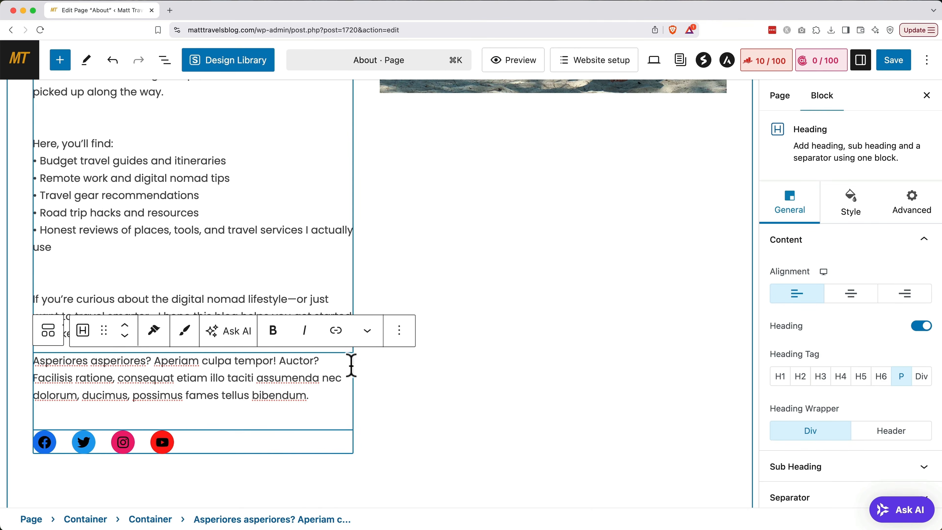
left_click(399, 330)
scroll(428, 302, "down", 1)
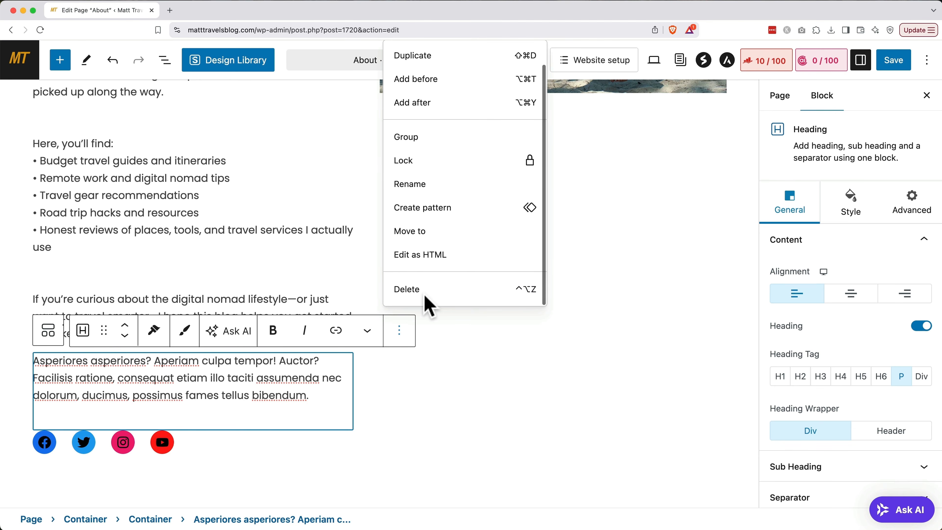
scroll(416, 290, "down", 5)
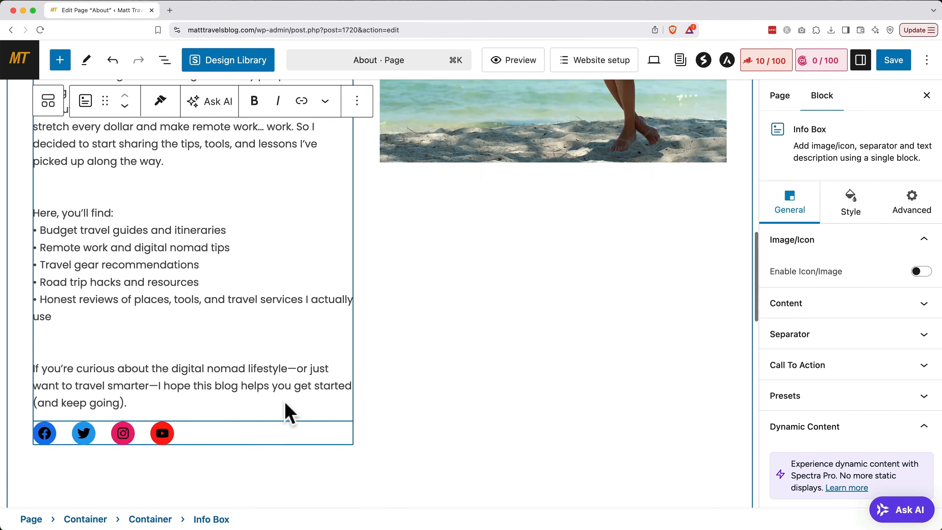
left_click(252, 415)
left_click(196, 379)
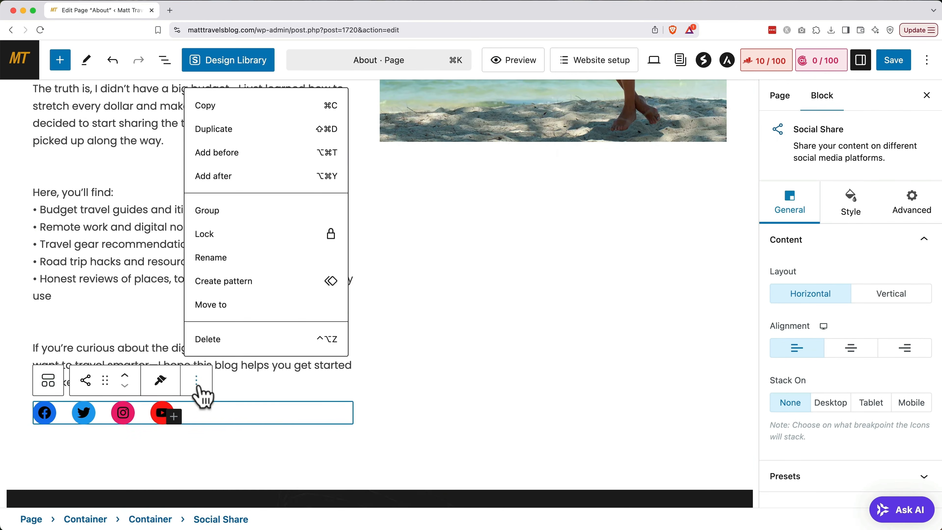
left_click(226, 340)
scroll(228, 343, "up", 1)
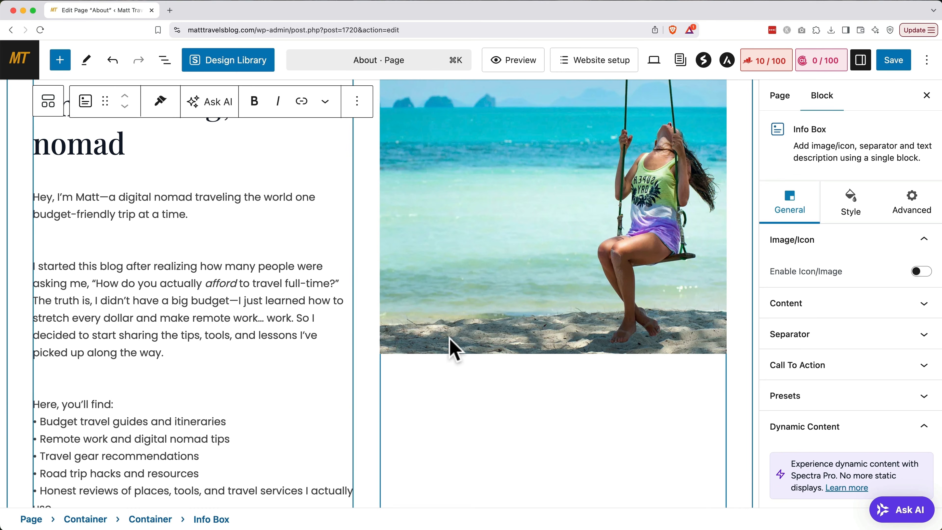
Raise the About hero photo's focal point to 48% left, 15% top.
scroll(450, 347, "up", 3)
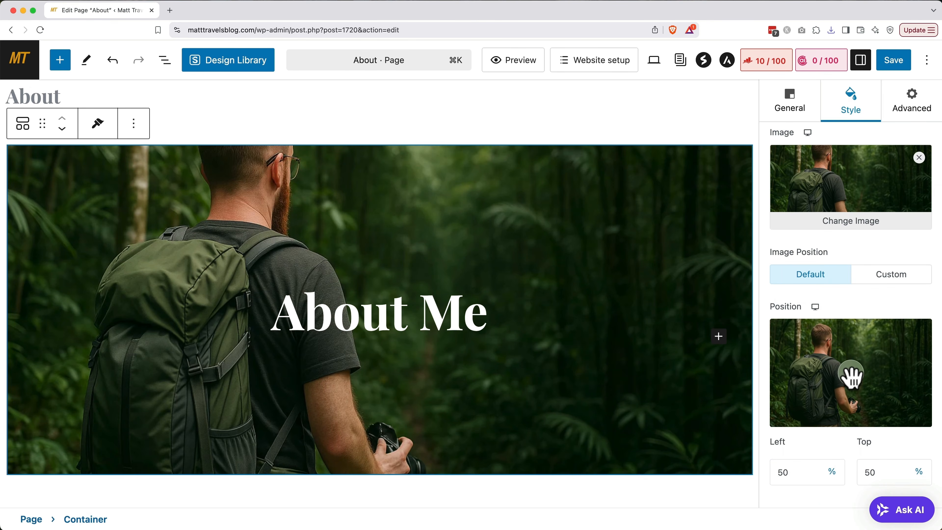
left_click_drag(851, 375, 848, 335)
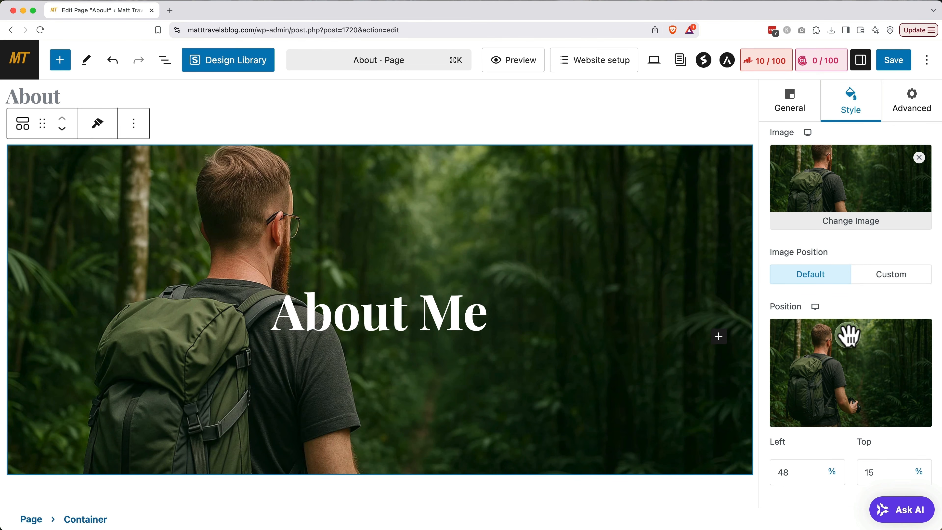
scroll(632, 336, "down", 10)
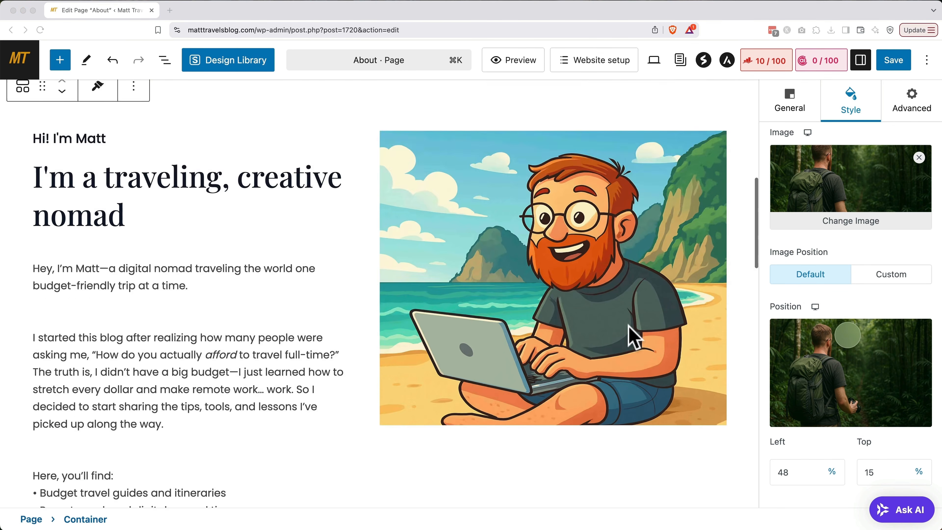
scroll(632, 335, "down", 8)
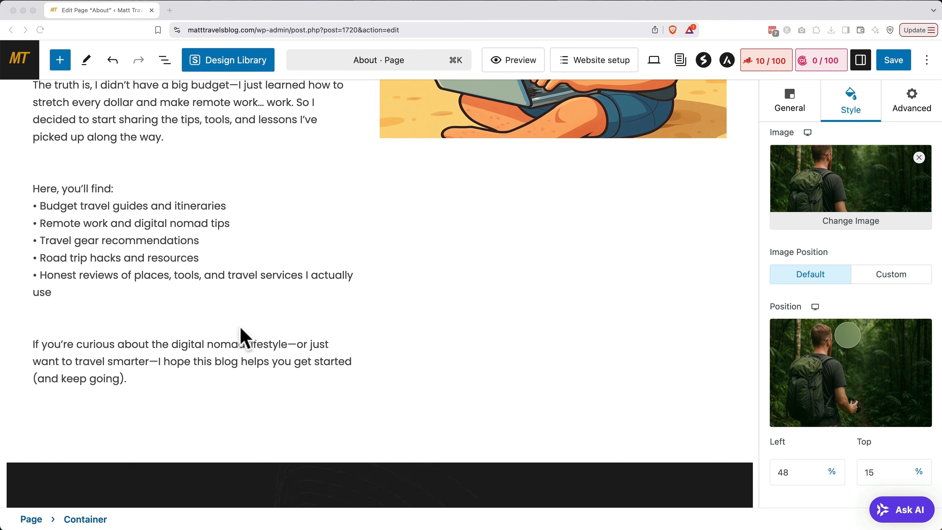
Add a Buttons block labelled 'Read the blog!' under the closing paragraph.
left_click(174, 382)
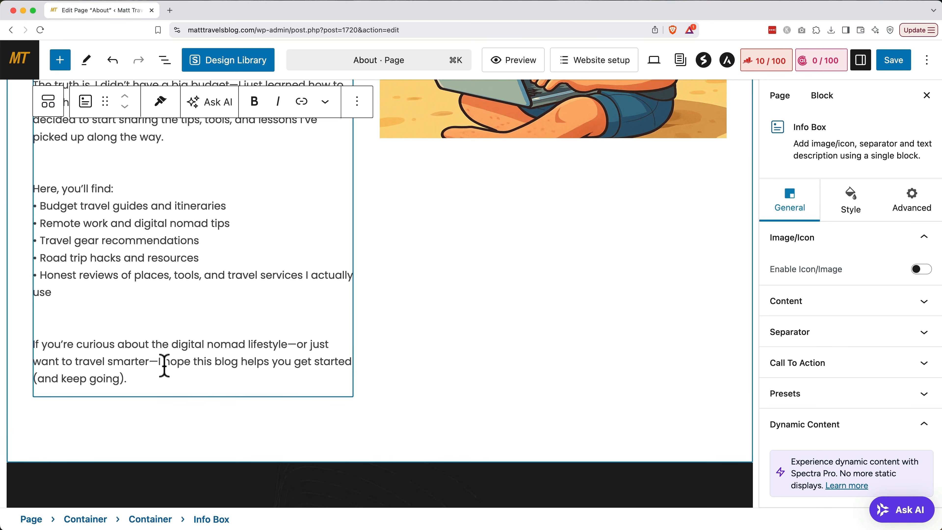
left_click(61, 63)
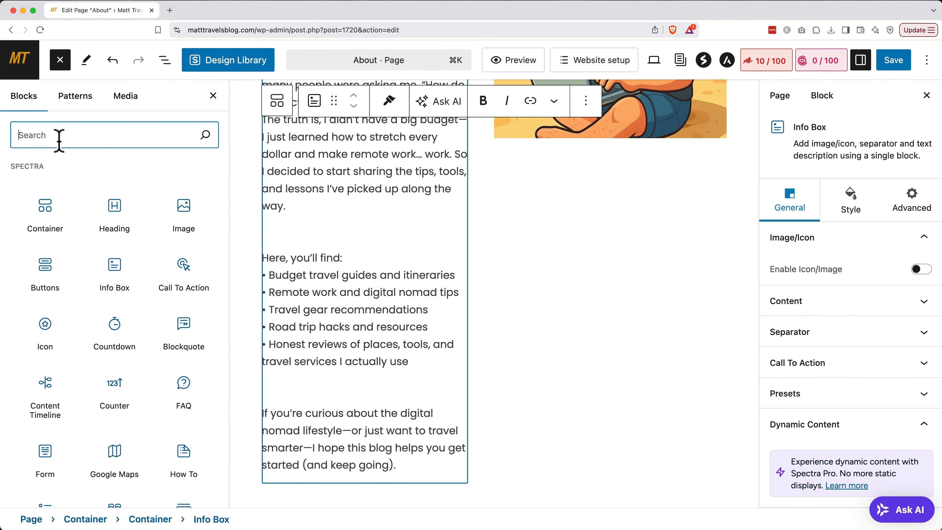
type("buttons")
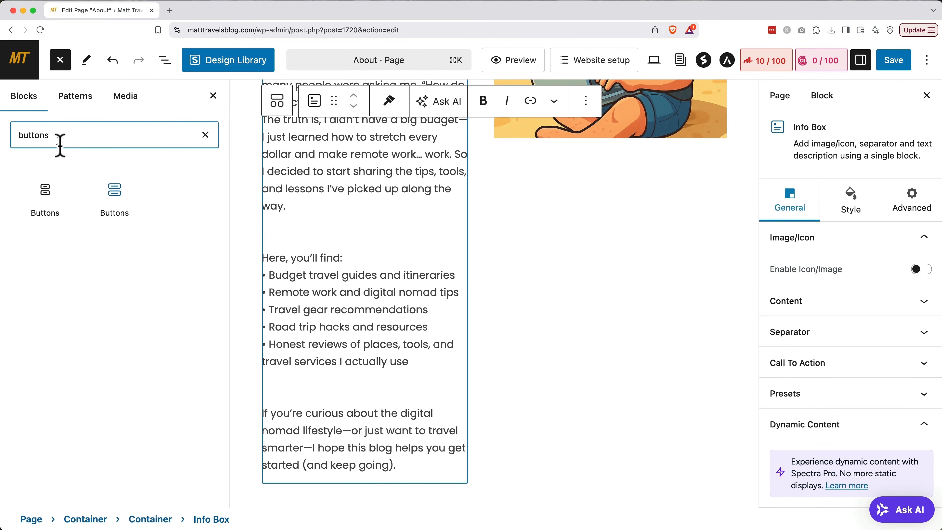
left_click(52, 202)
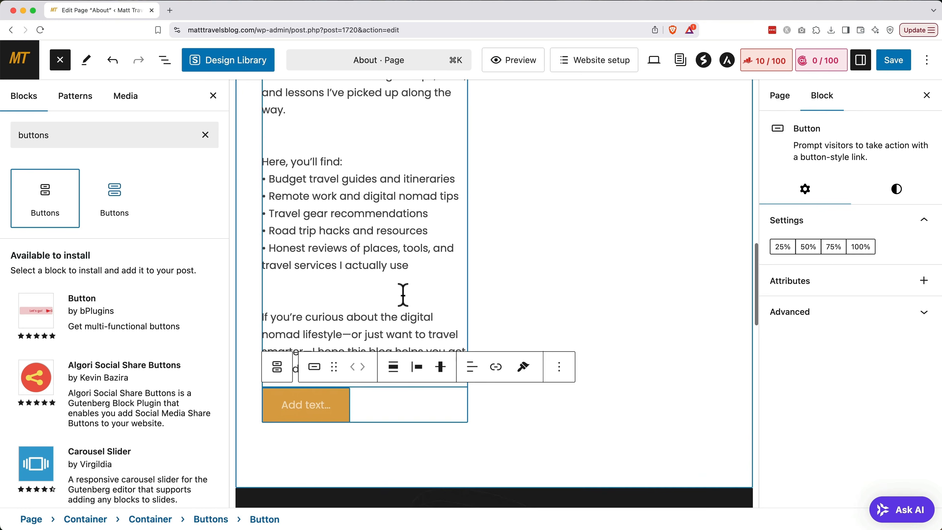
left_click(296, 403)
type("Read the blog!")
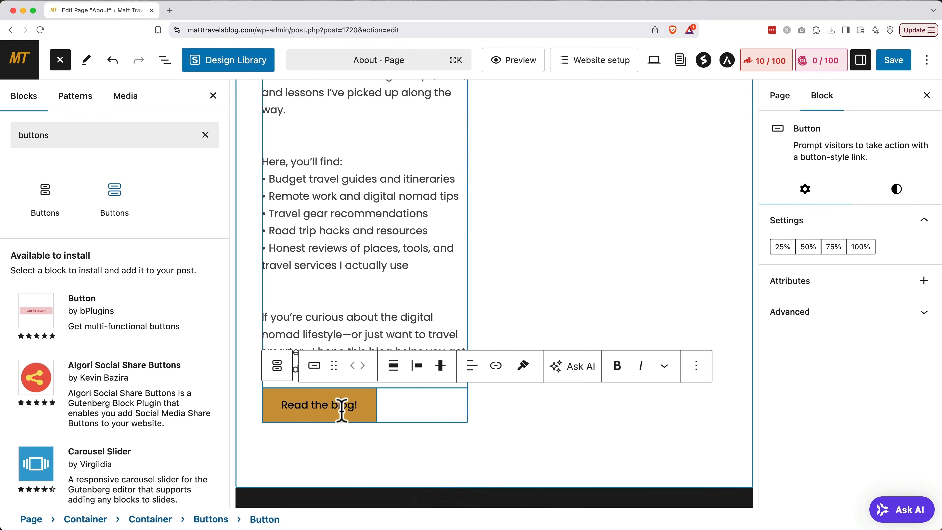
Link the button to the Blog page and save the About page.
left_click(497, 366)
type("blog")
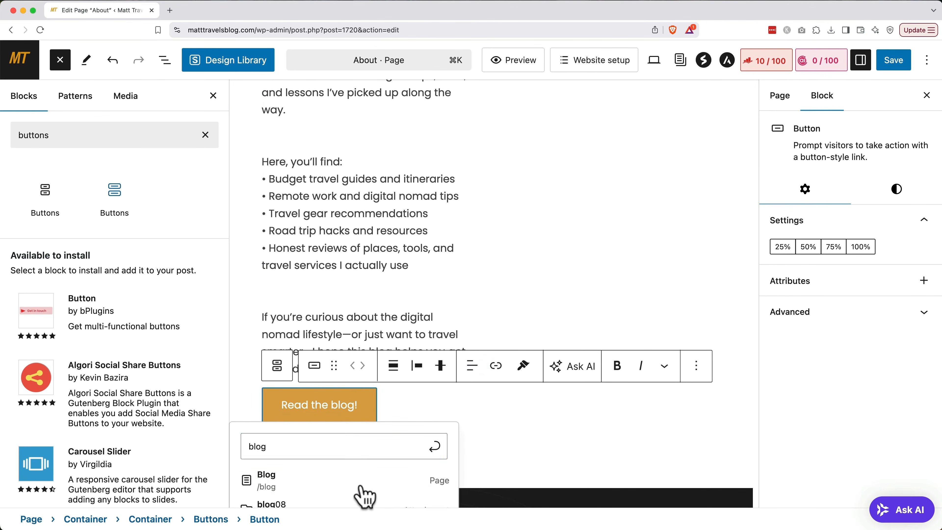
left_click(359, 484)
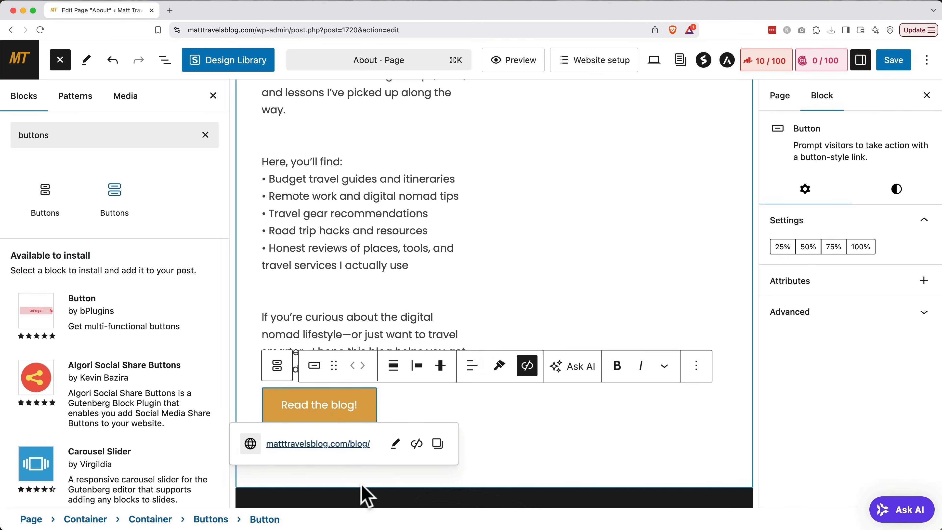
left_click(602, 464)
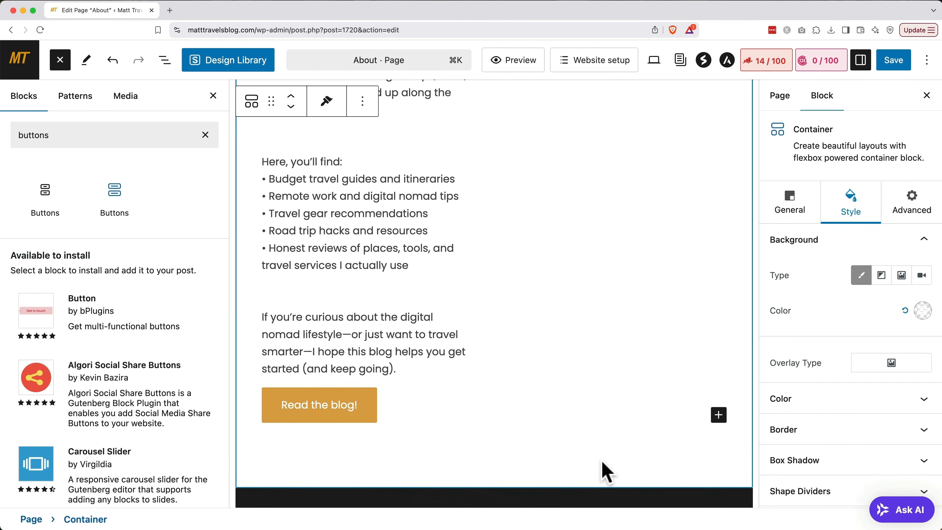
left_click(897, 61)
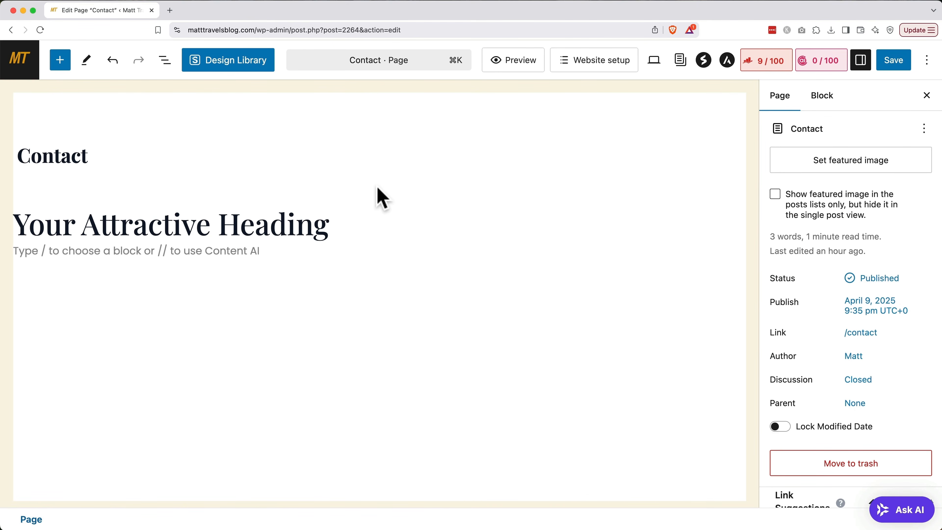
Hide the Contact page title and replace the 'Your Attractive Heading' placeholder with 'Say Hello'.
left_click(115, 152)
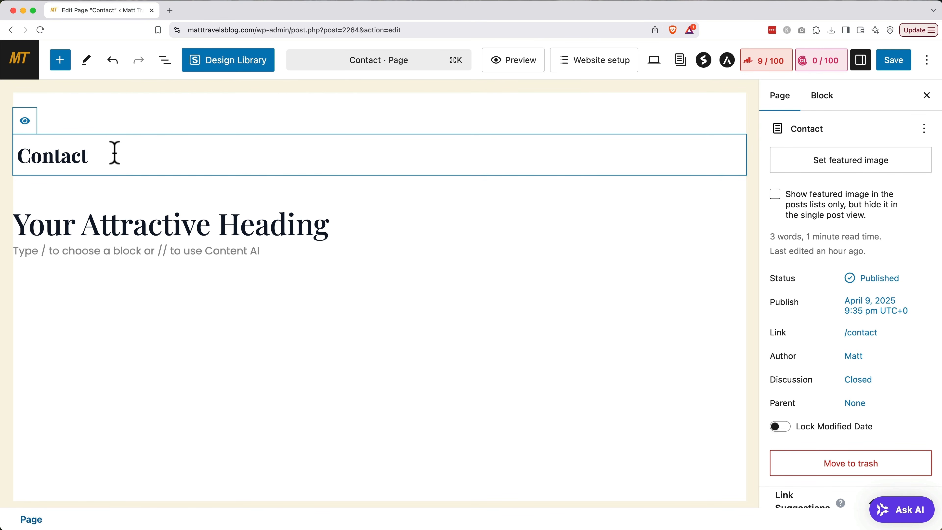
left_click(25, 120)
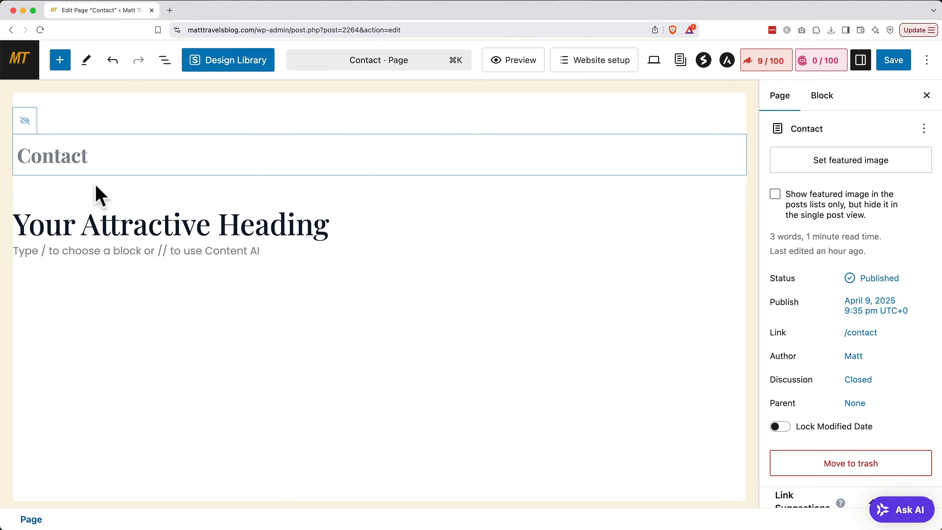
triple_click(193, 230)
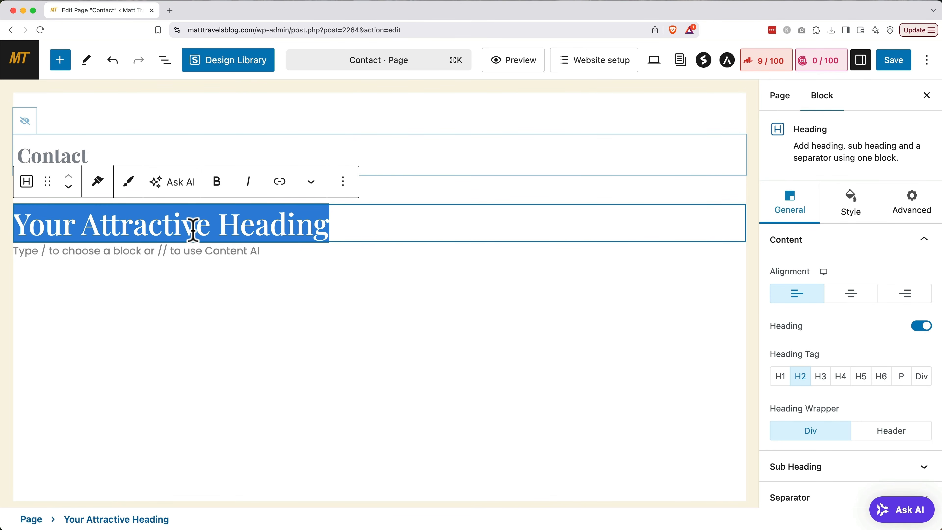
type("Say Hello")
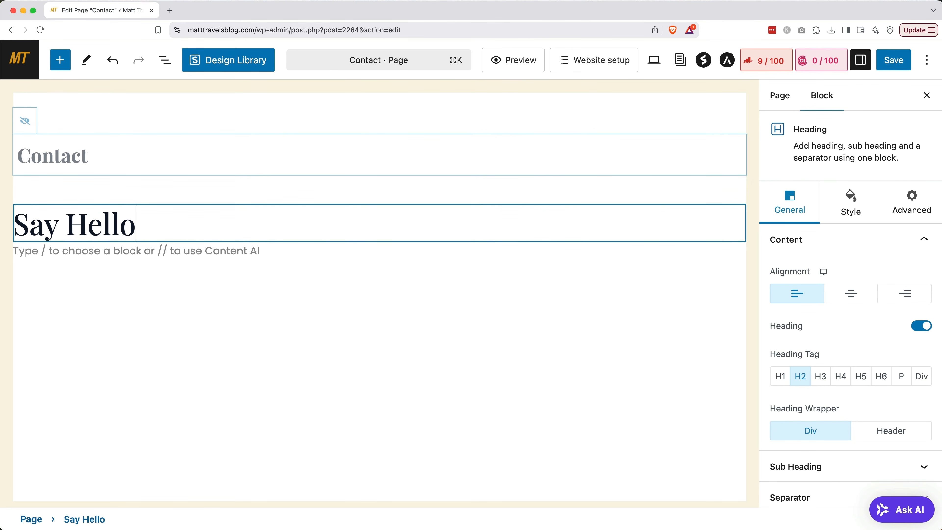
left_click(60, 60)
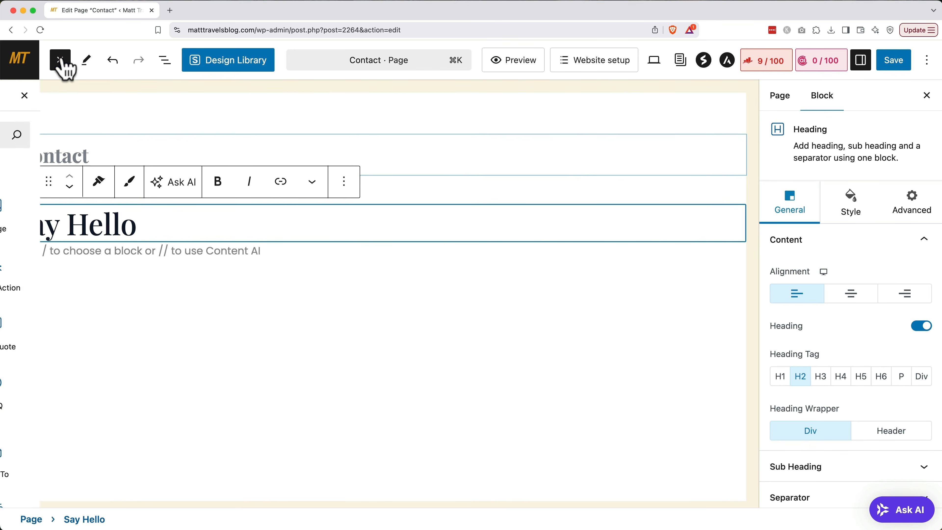
Insert a Simple Contact Form block below the heading and delete its Last Name field.
type("form")
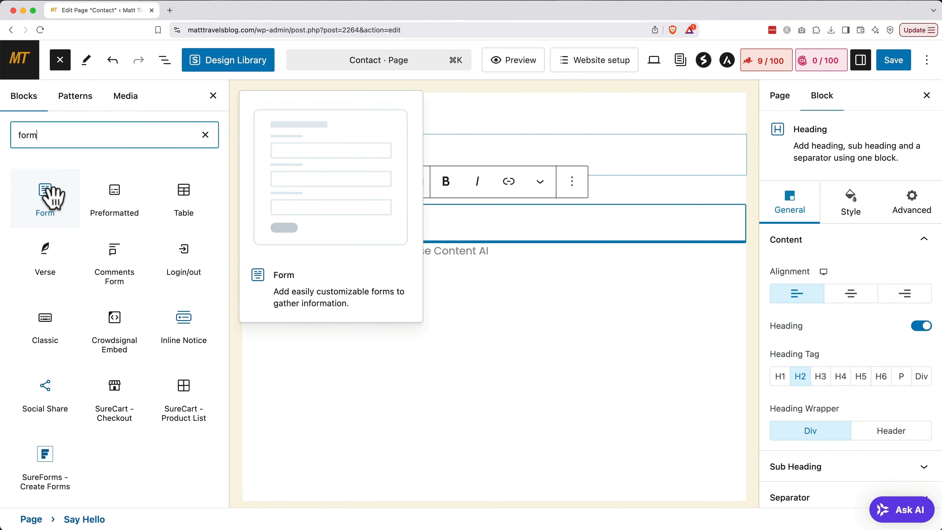
left_click(52, 197)
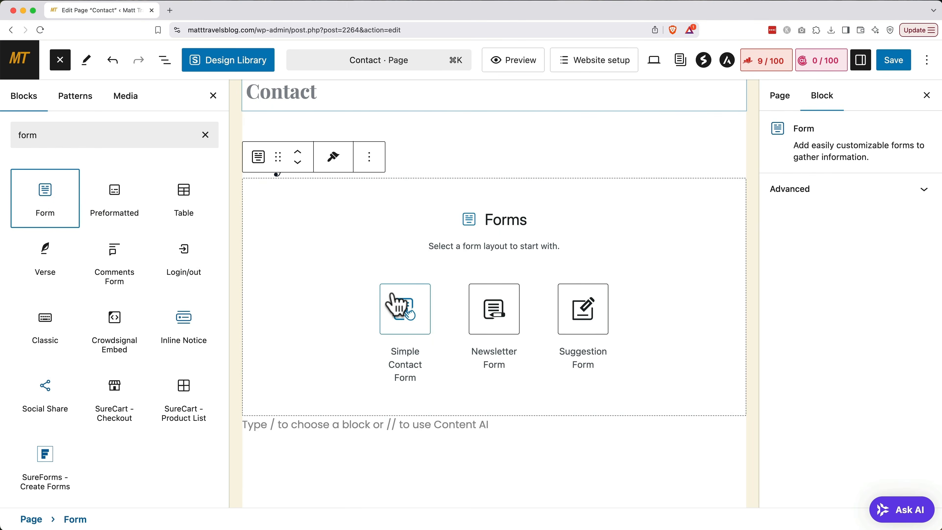
left_click(398, 307)
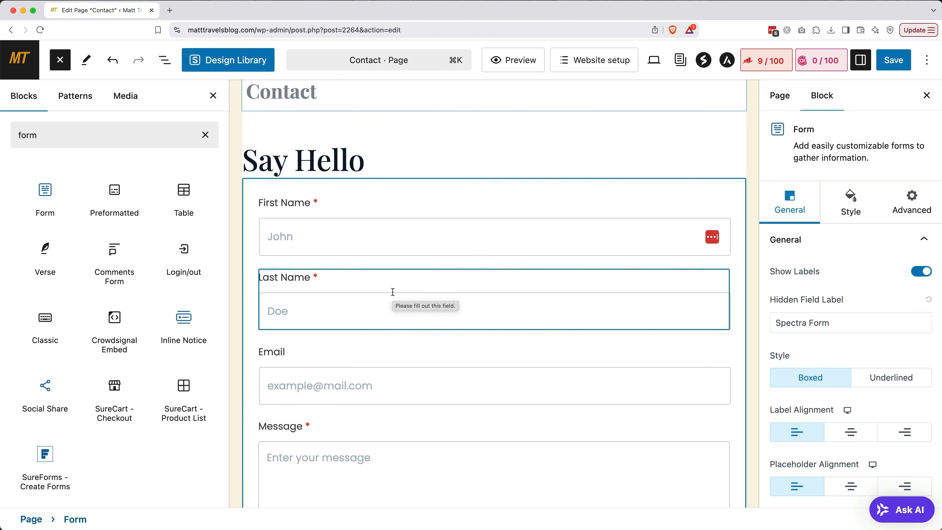
left_click(380, 280)
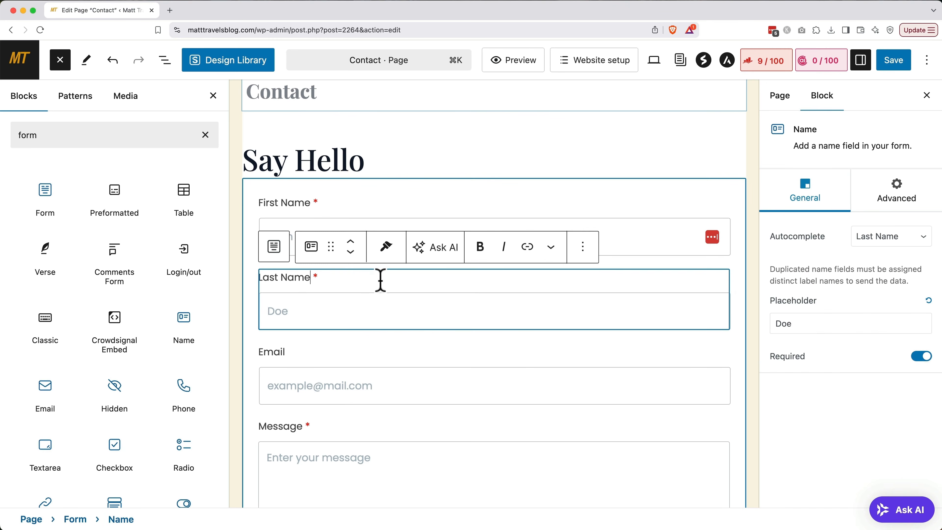
left_click(582, 247)
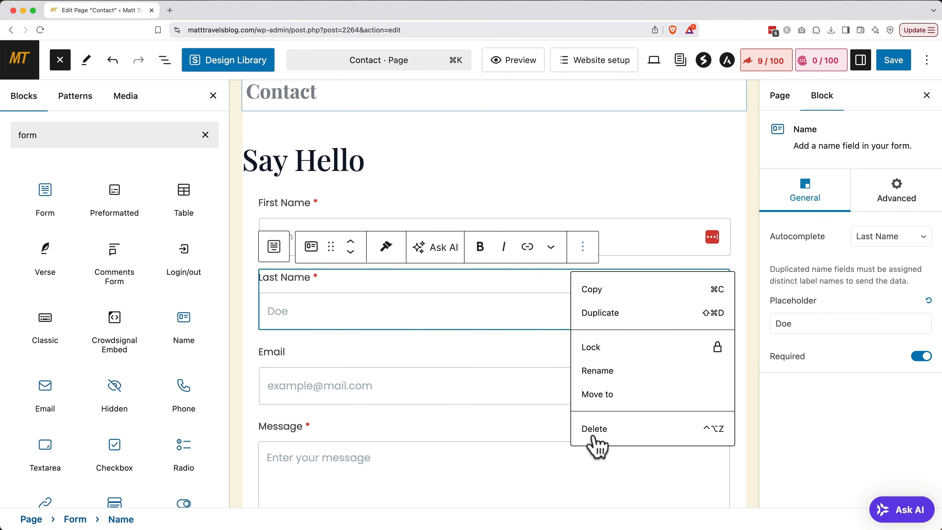
left_click(593, 430)
Rename the First Name label to 'Name' and set its autocomplete to Full Name.
double_click(295, 204)
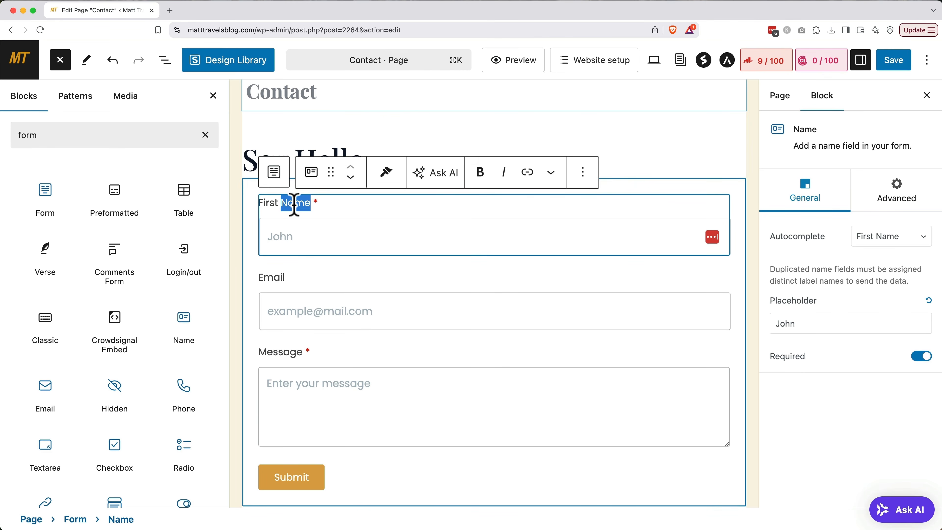
key("Left")
key("BackSpace")
key("BackSpace")
key("BackSpace")
key("BackSpace")
key("BackSpace")
key("BackSpace")
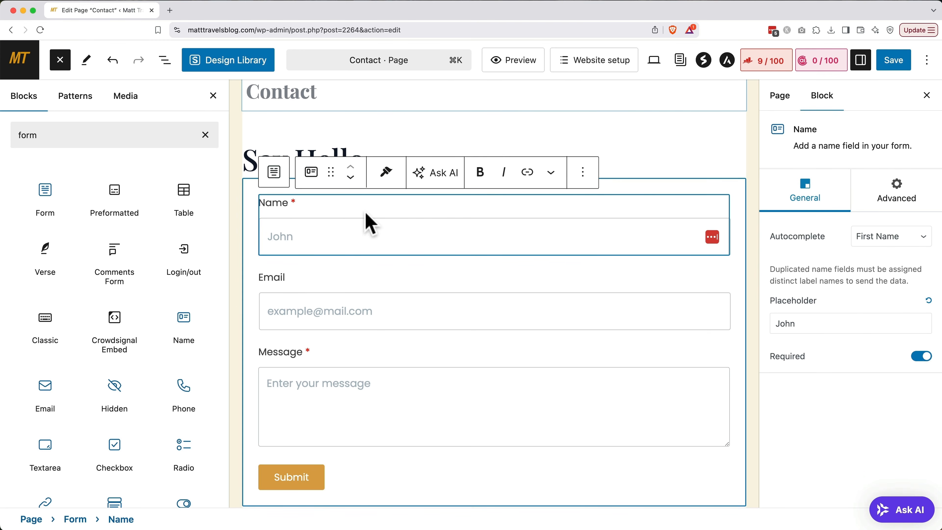
left_click(366, 212)
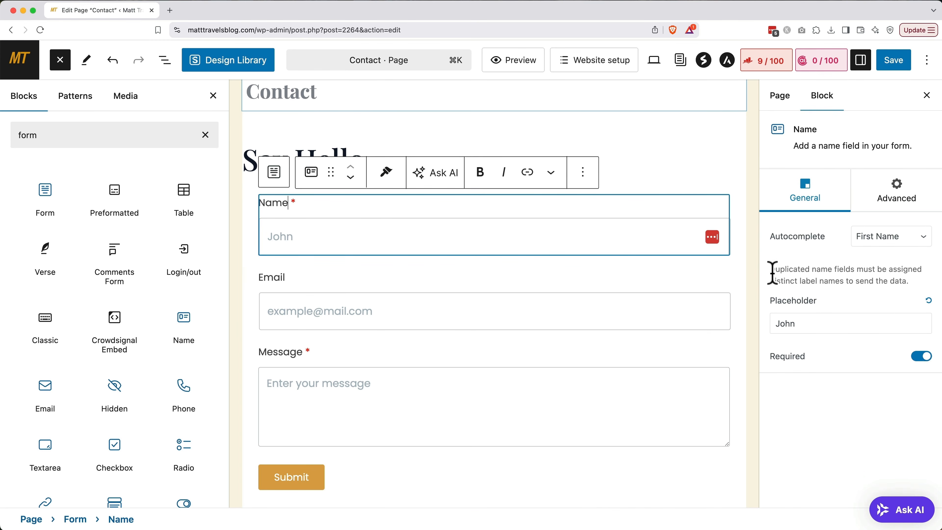
left_click(889, 237)
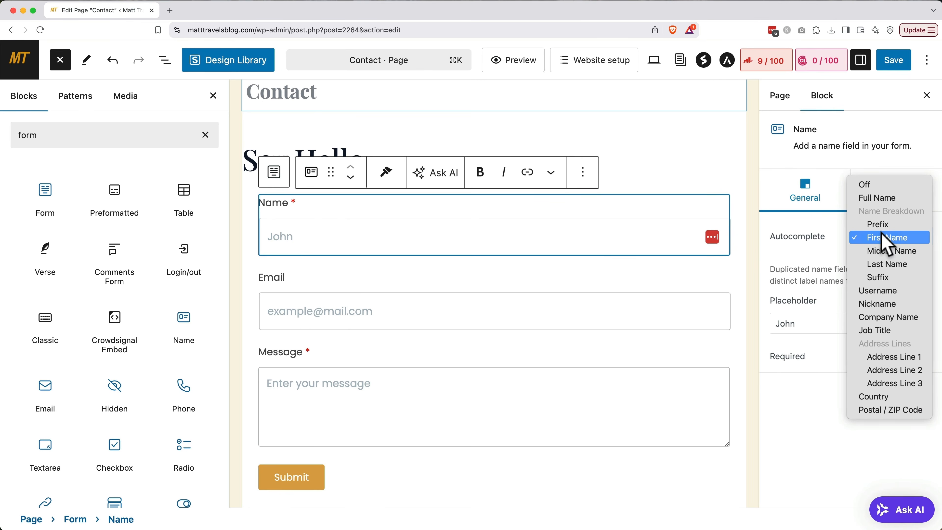
left_click(886, 199)
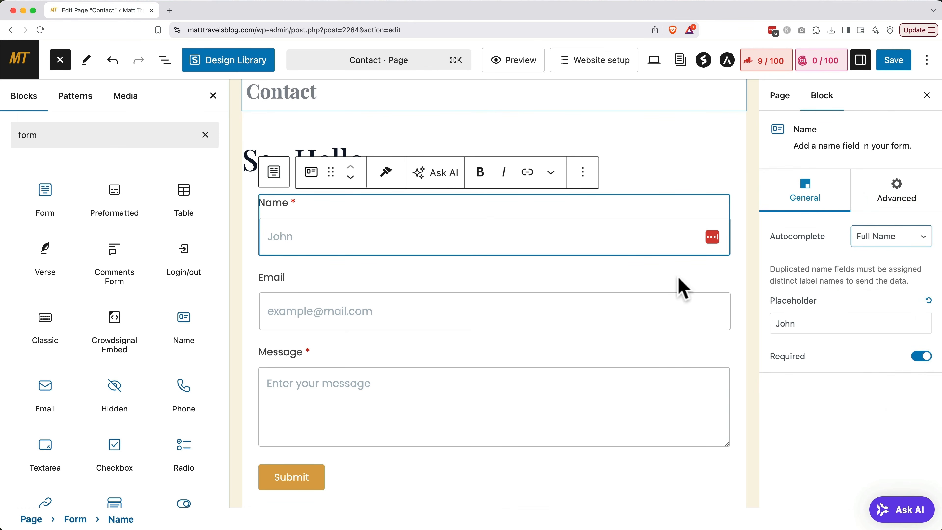
Make the Email field required and give the form fields the Underlined style.
left_click(644, 281)
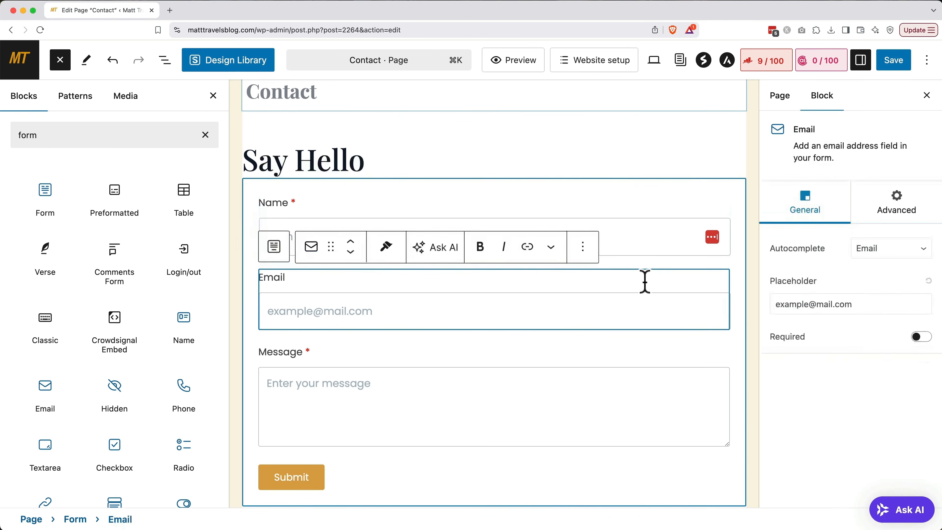
left_click(920, 337)
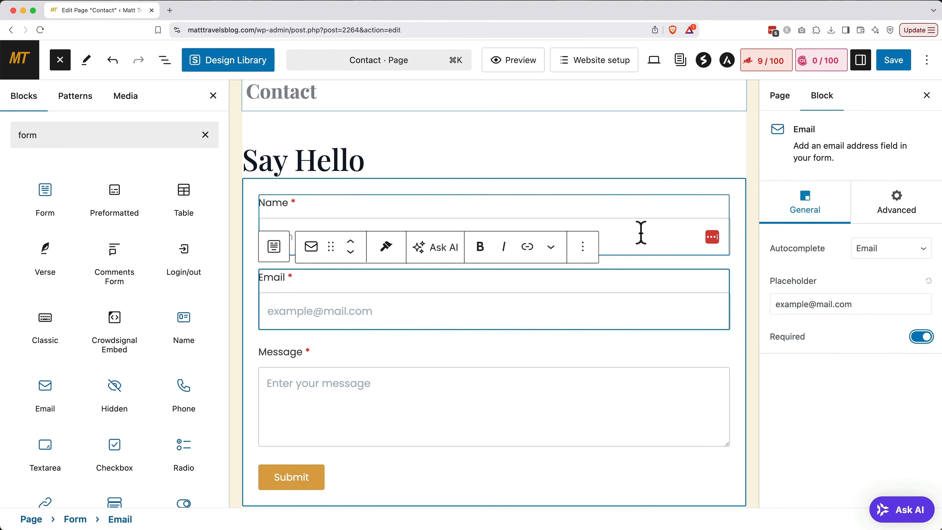
left_click(634, 191)
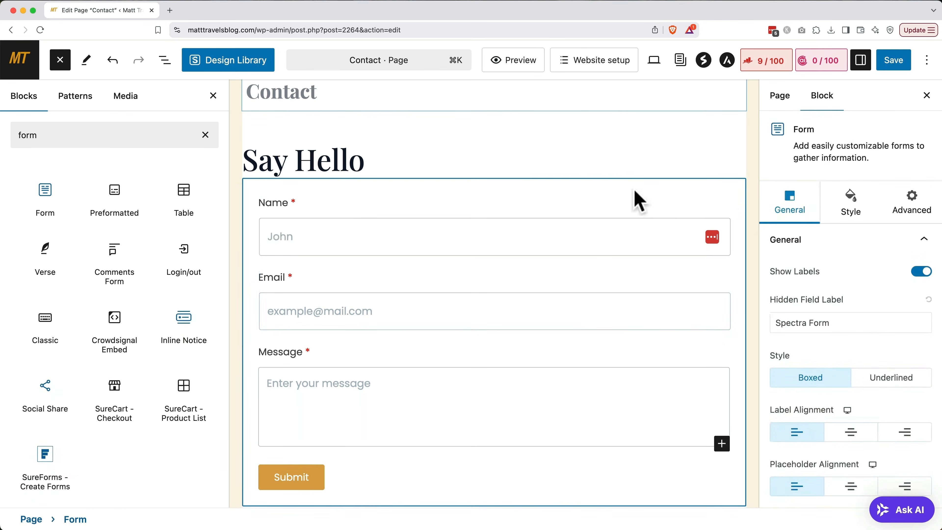
scroll(801, 223, "down", 5)
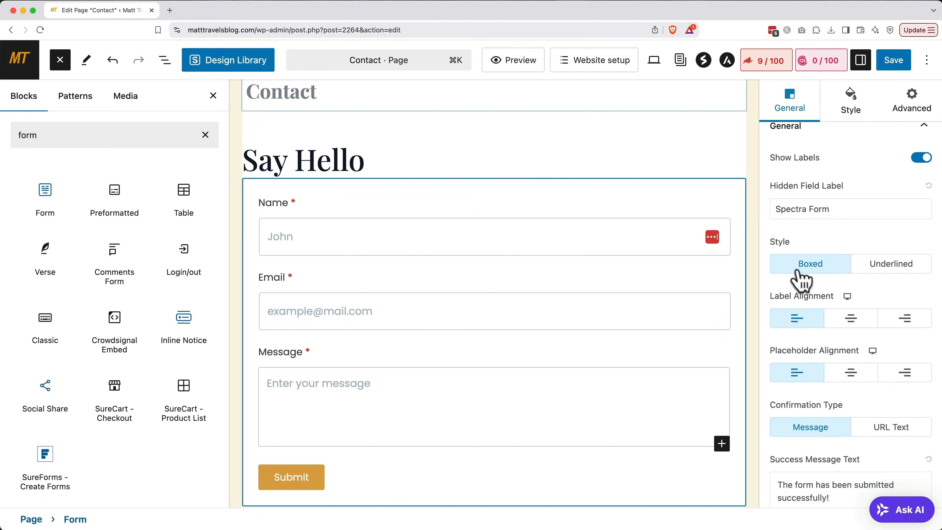
left_click(882, 269)
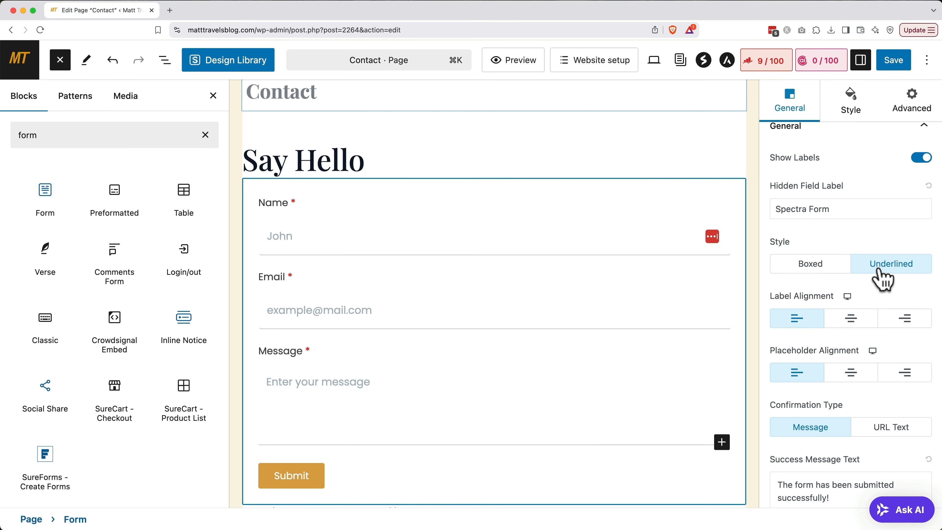
Enter the site owner's e-mail address as the form's submission recipient.
scroll(881, 274, "down", 10)
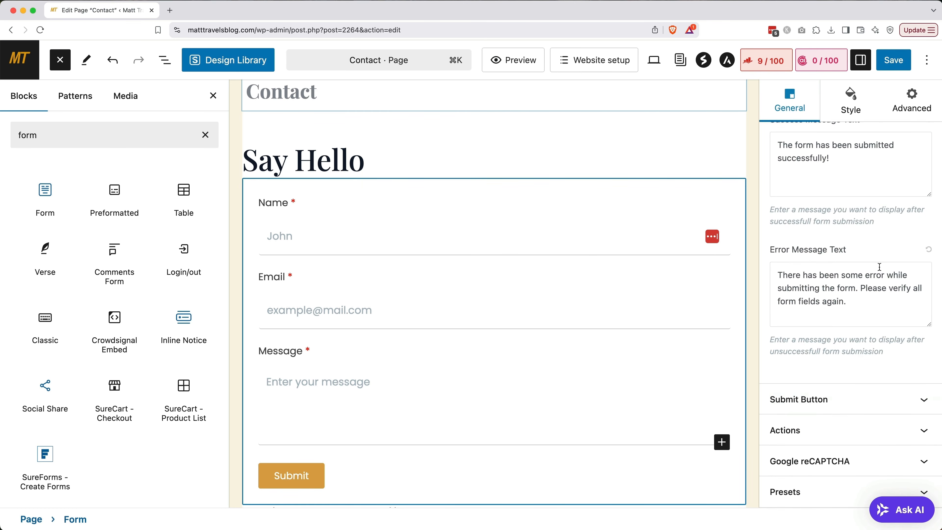
left_click(846, 431)
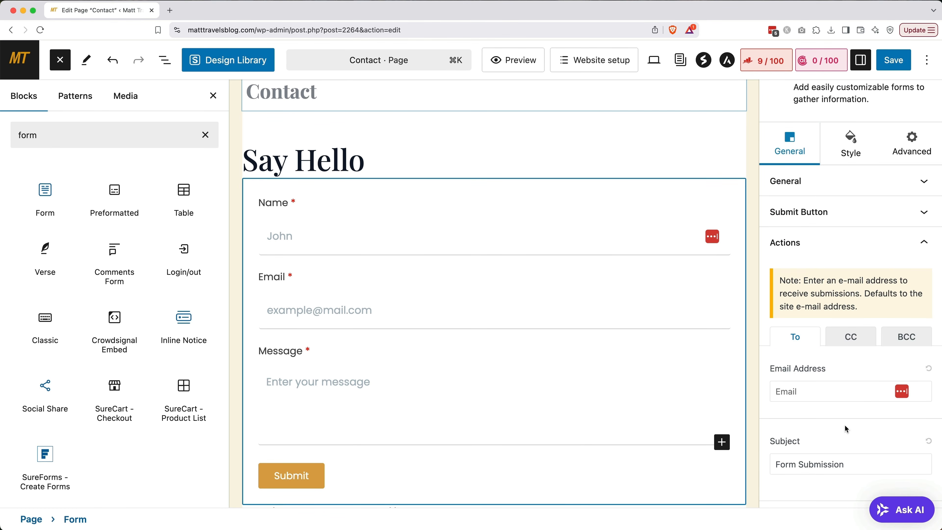
left_click(841, 393)
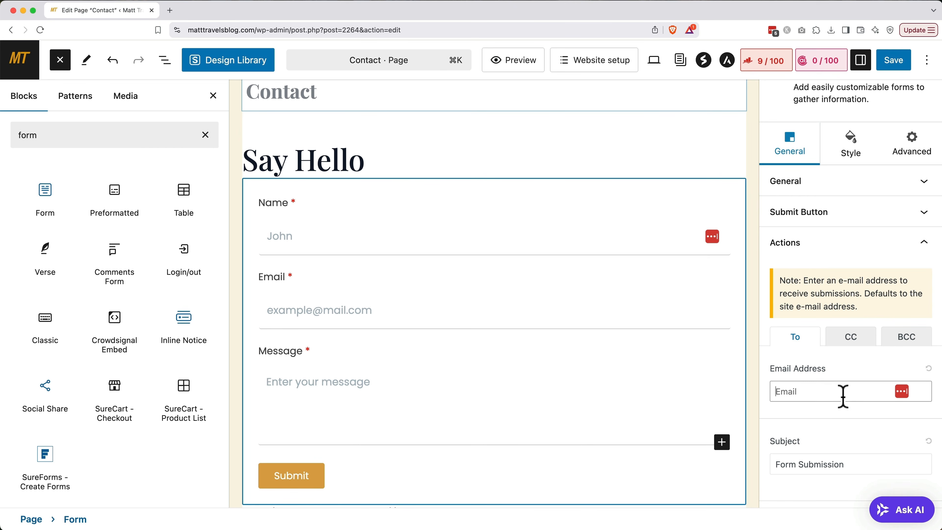
left_click(857, 378)
scroll(853, 393, "down", 2)
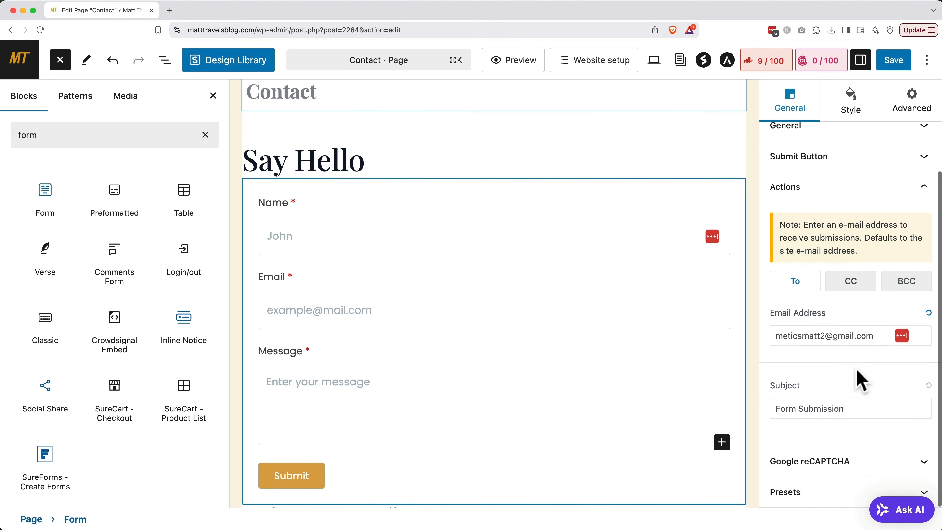
Change the submission subject to 'Form Submission From Matt Travels Blog'.
triple_click(847, 410)
key("Right")
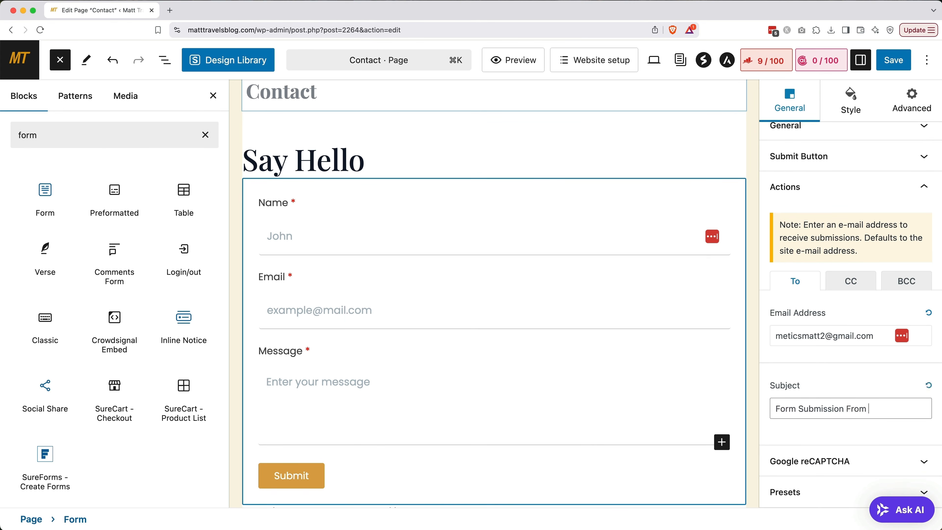
type("From Matt Travels Blog")
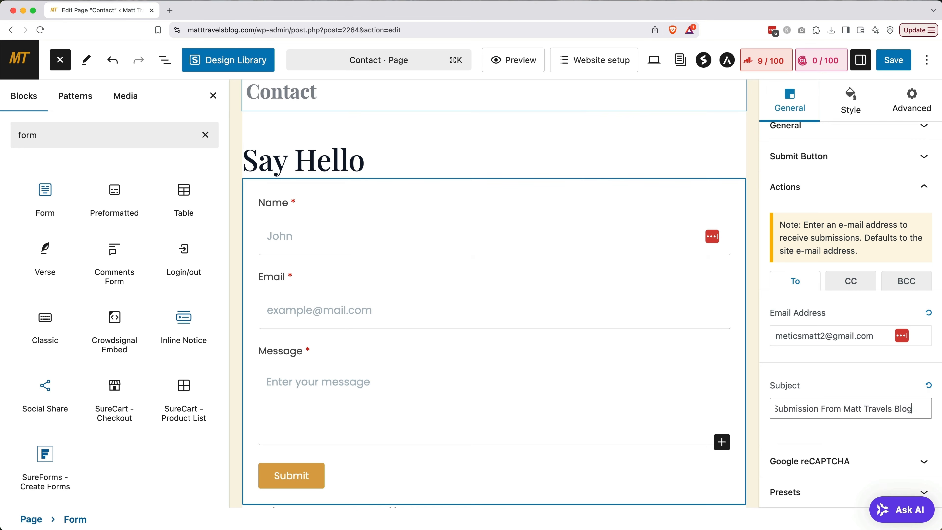
left_click(840, 380)
left_click(832, 461)
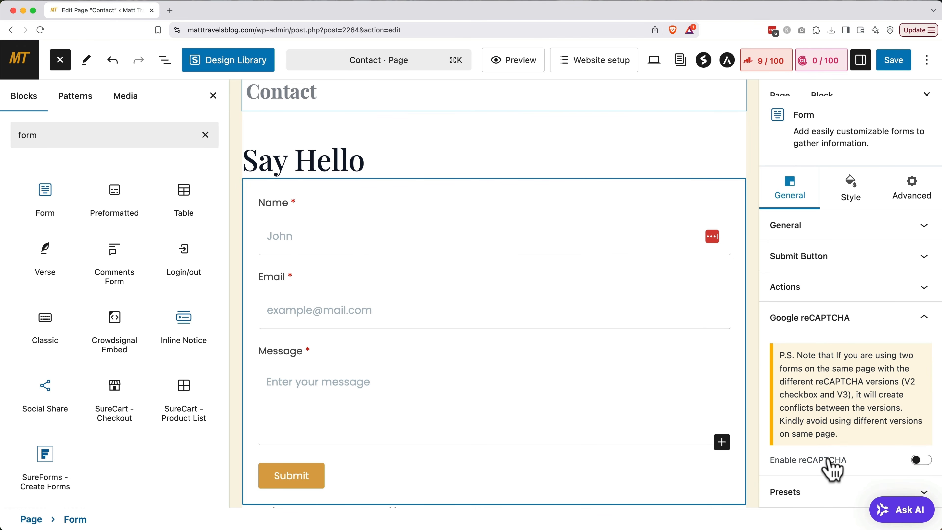
Enable reCAPTCHA V3 on the contact form and save the Contact page.
left_click(920, 461)
scroll(879, 460, "down", 3)
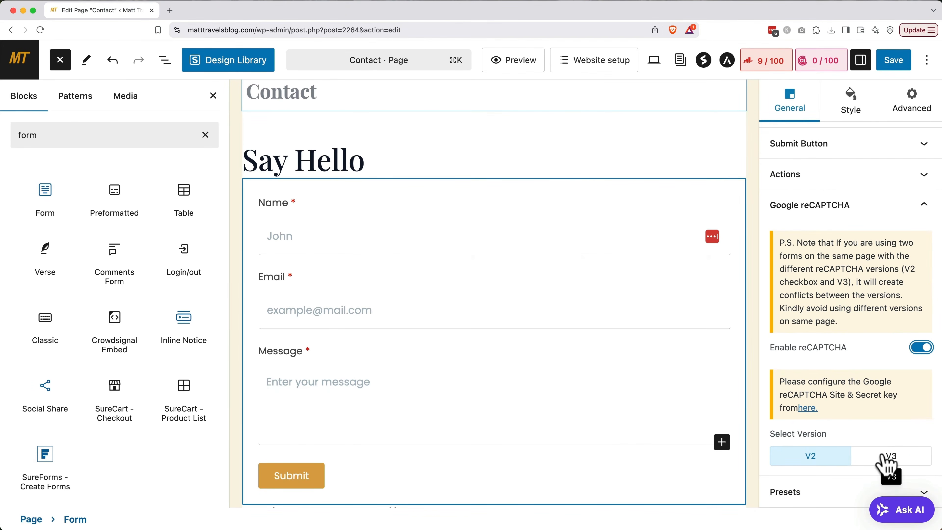
left_click(889, 457)
scroll(866, 432, "down", 1)
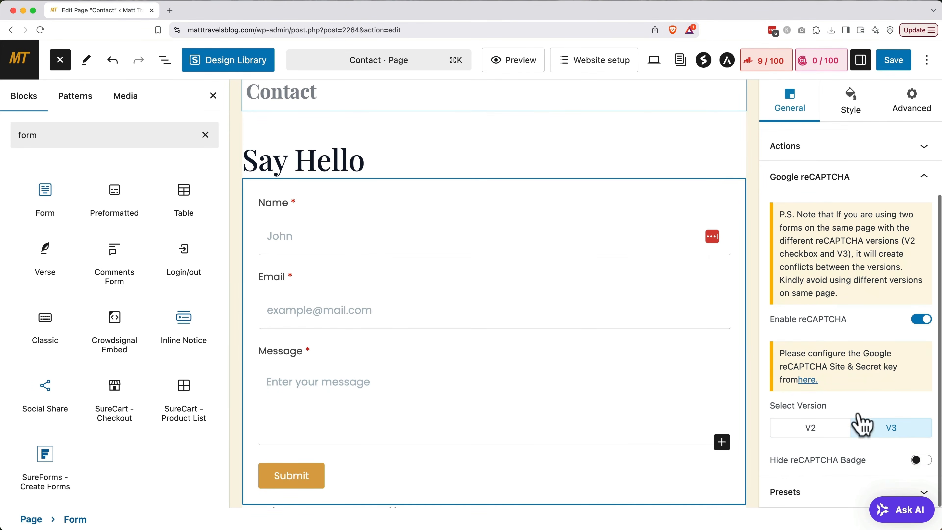
left_click(808, 381)
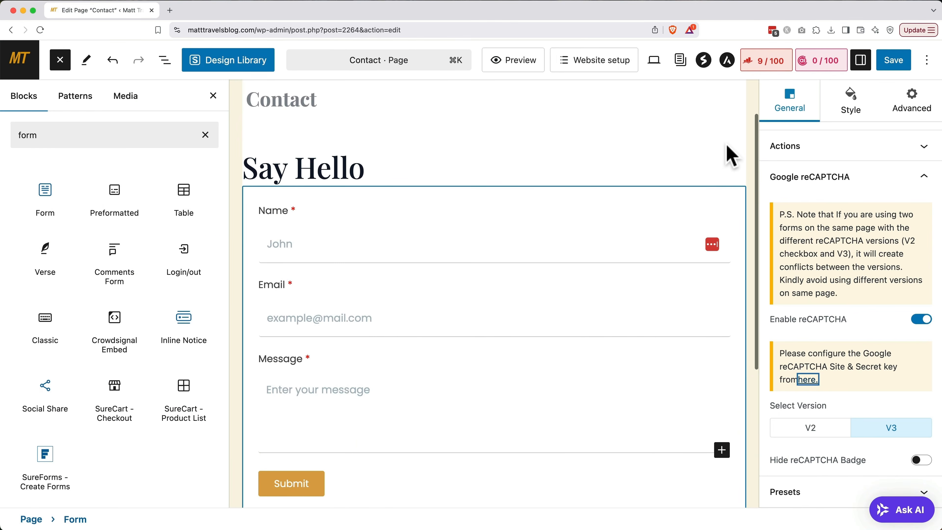
left_click(893, 65)
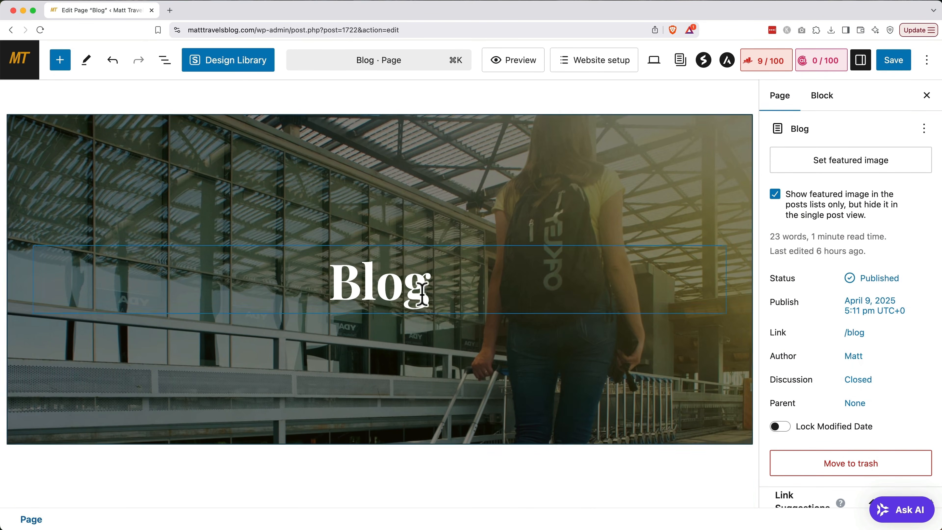
Change the hero heading to 'The Blog' and set the post grid to 6 posts per page.
double_click(380, 282)
left_click(335, 277)
type("The")
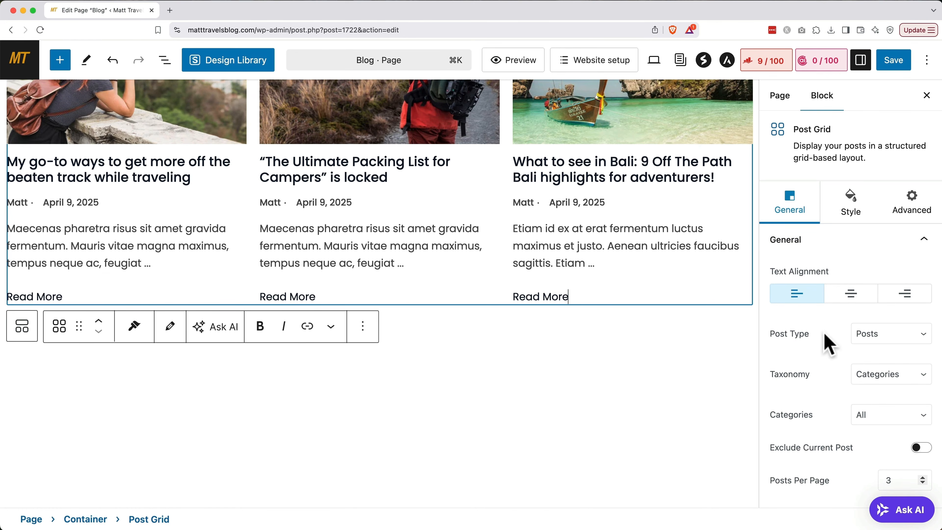
scroll(829, 345, "down", 4)
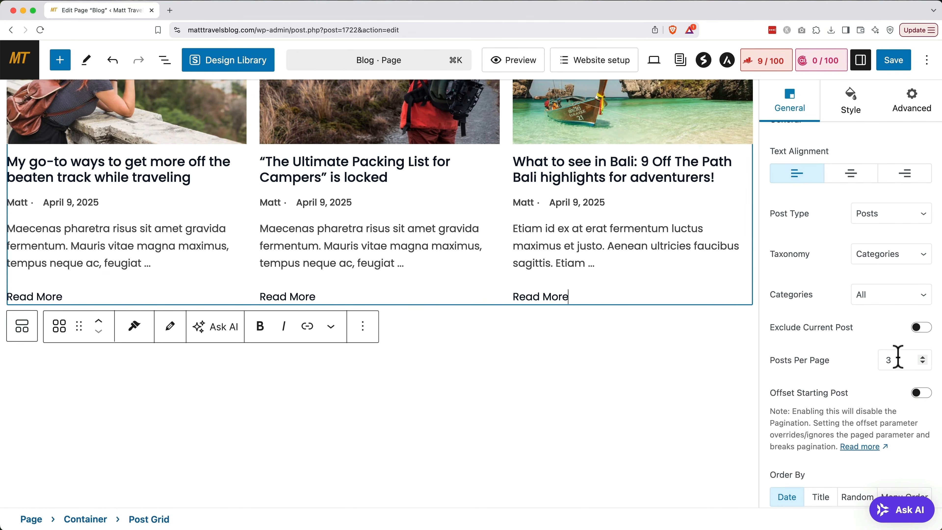
left_click(891, 357)
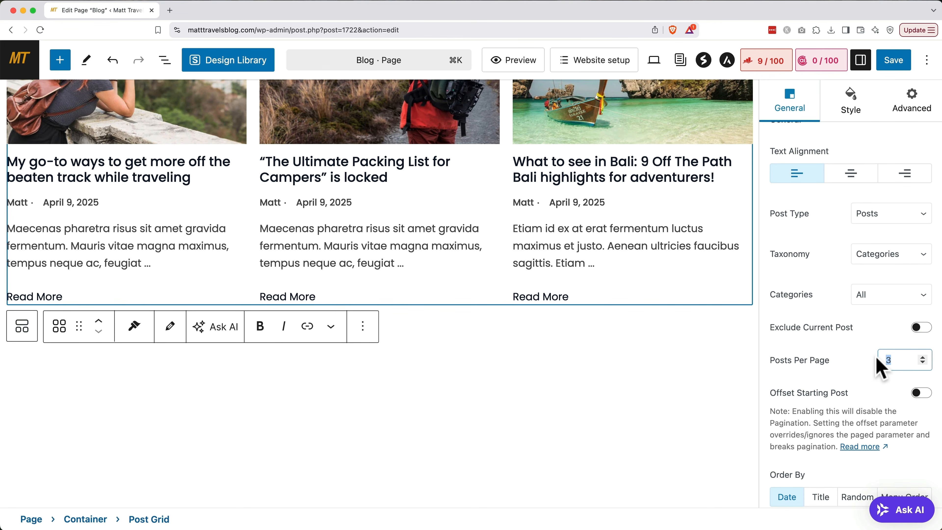
type("6")
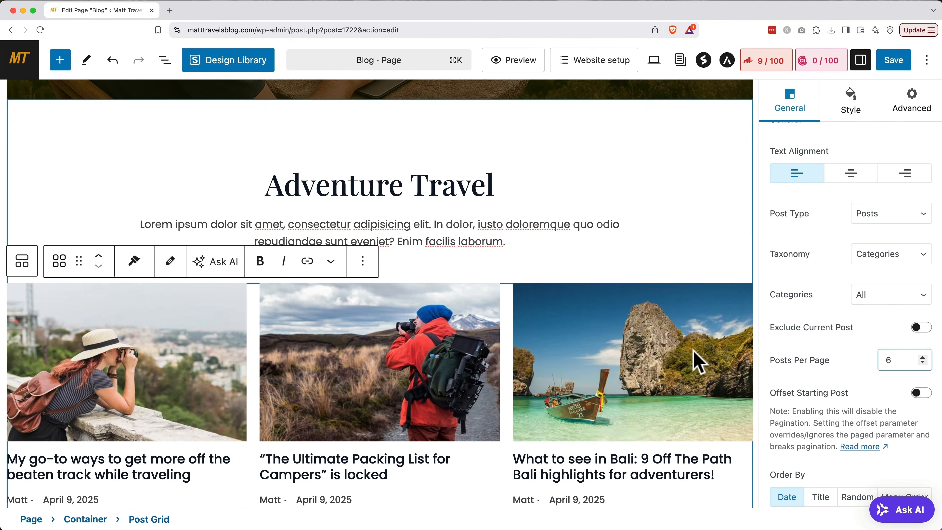
Retitle Adventure Travel as 'Travel With Me' with a new guides-and-tips subheading, and save.
triple_click(459, 187)
type("Travel With Me")
triple_click(459, 225)
type("Read")
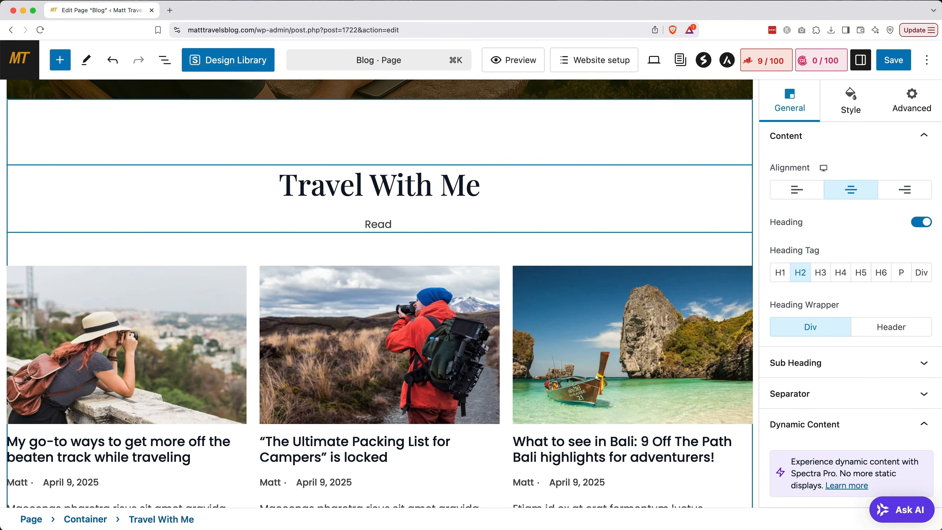
type(" guides, tips, tricks, and insights from someone who works and travels all at the same time!")
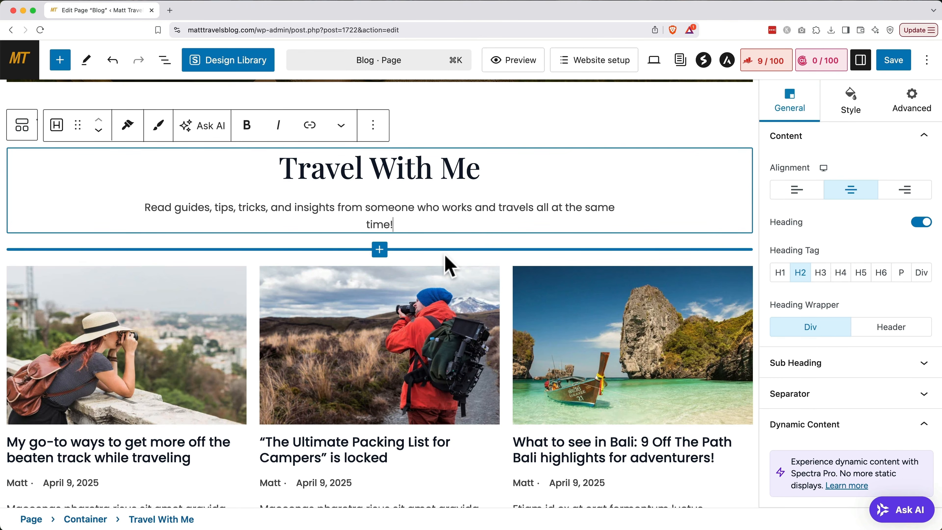
scroll(444, 254, "up", 10)
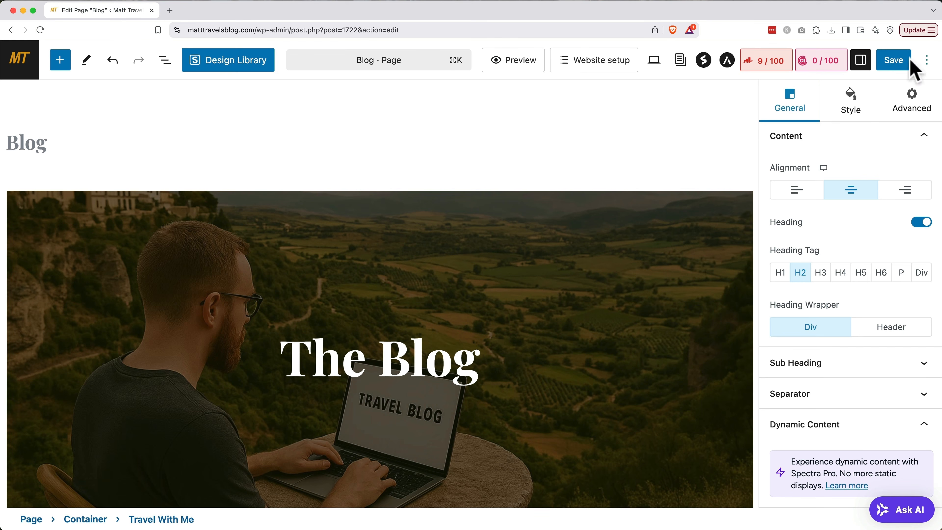
left_click(903, 65)
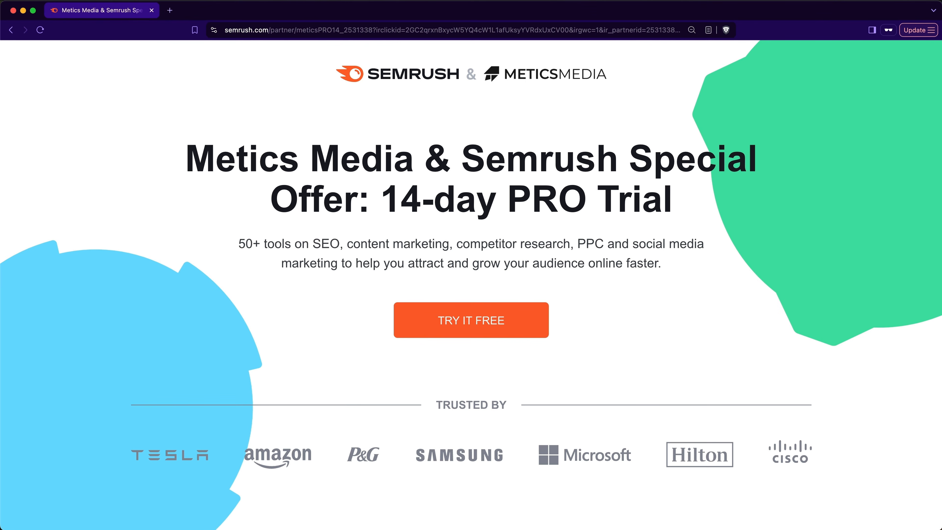
Start the Semrush free trial and search 'road trip' in the Keyword Magic Tool.
left_click(489, 305)
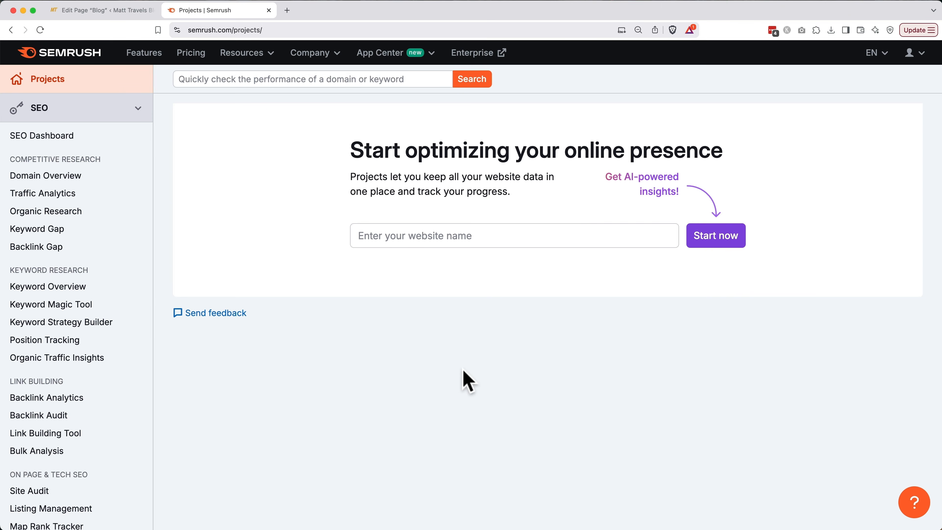
left_click(80, 306)
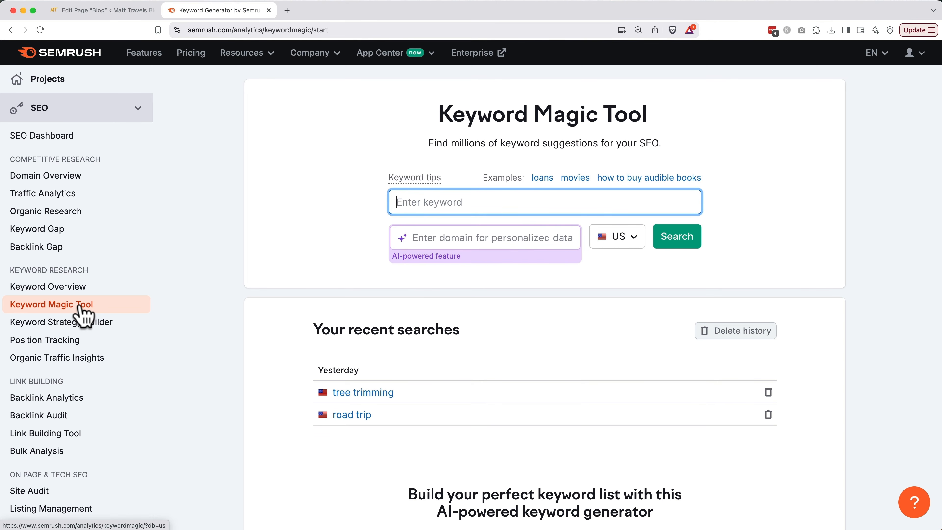
left_click(446, 200)
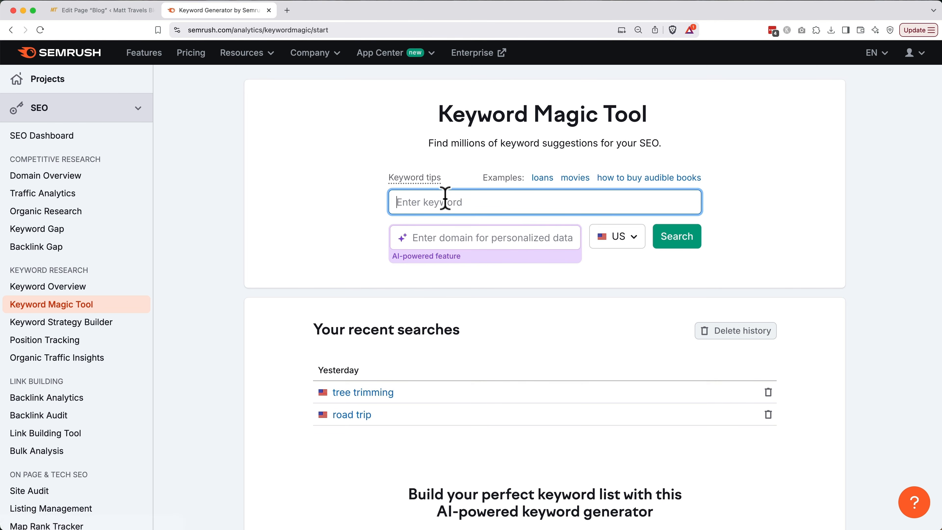
type("road trip")
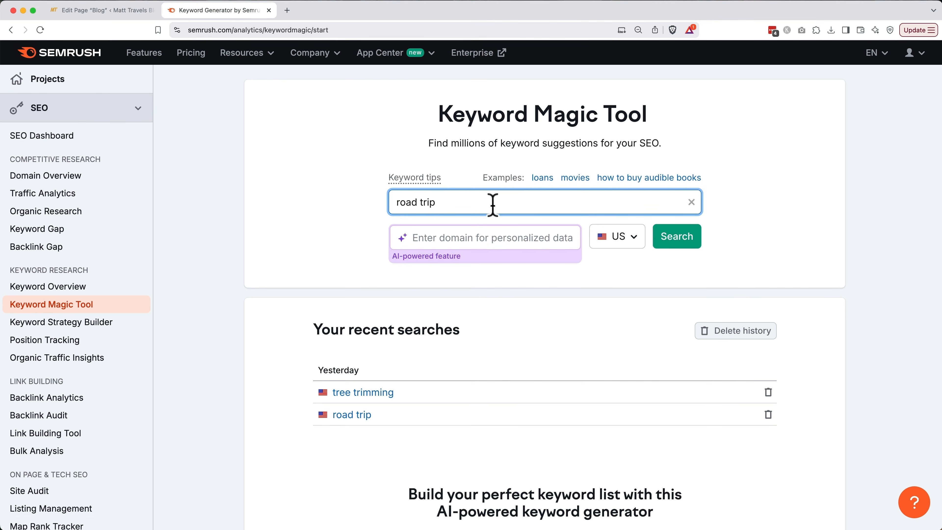
left_click(694, 234)
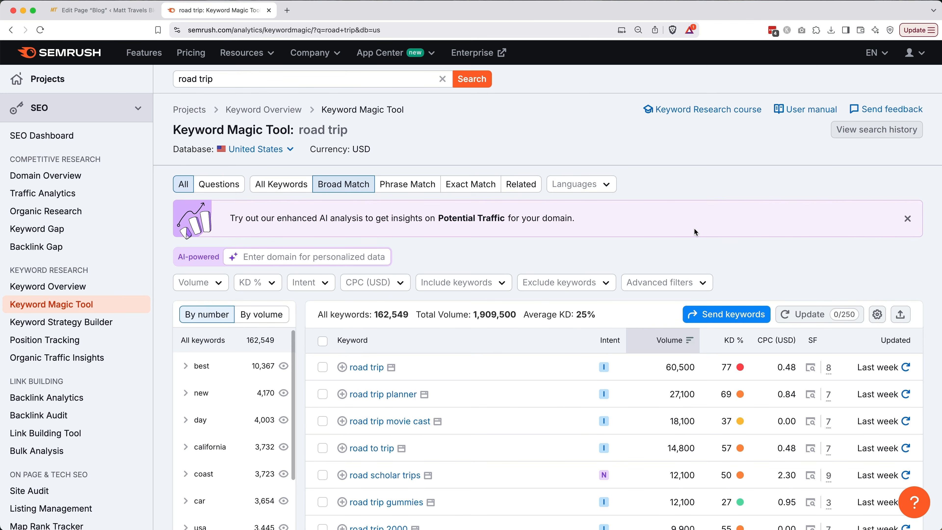
scroll(694, 227, "down", 7)
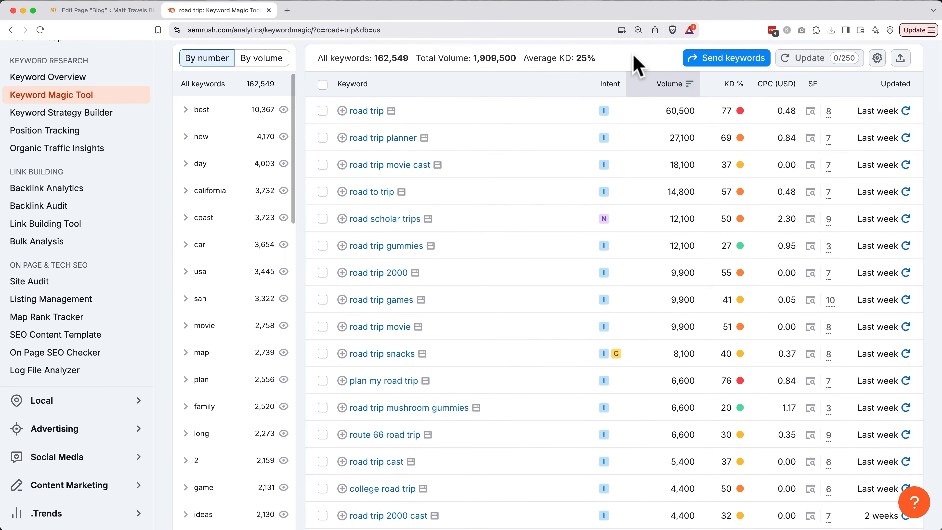
Filter the road trip keywords to a search volume of 100 or more.
scroll(634, 66, "up", 5)
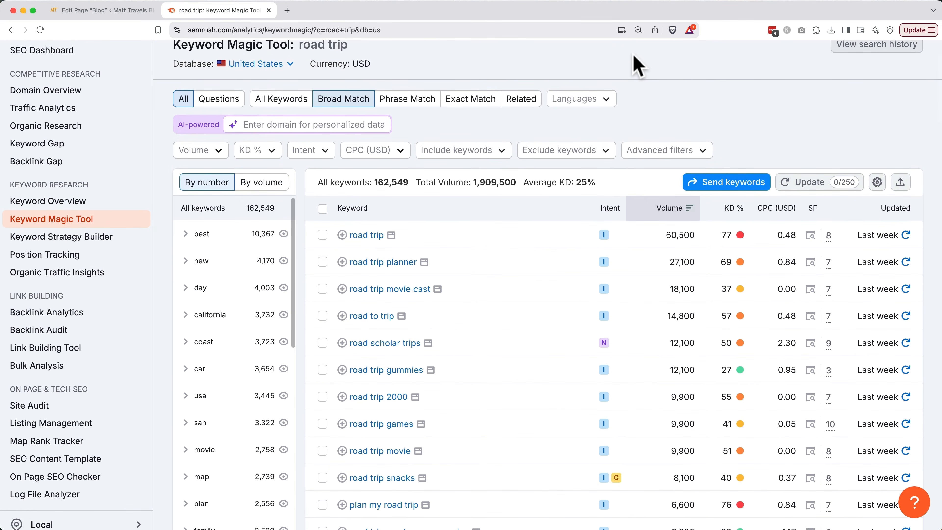
left_click(219, 150)
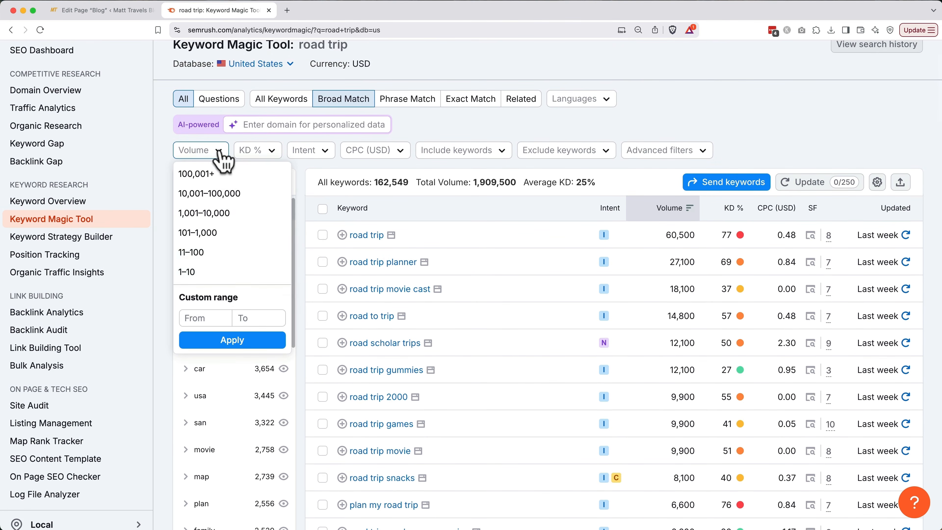
left_click(214, 318)
type("100")
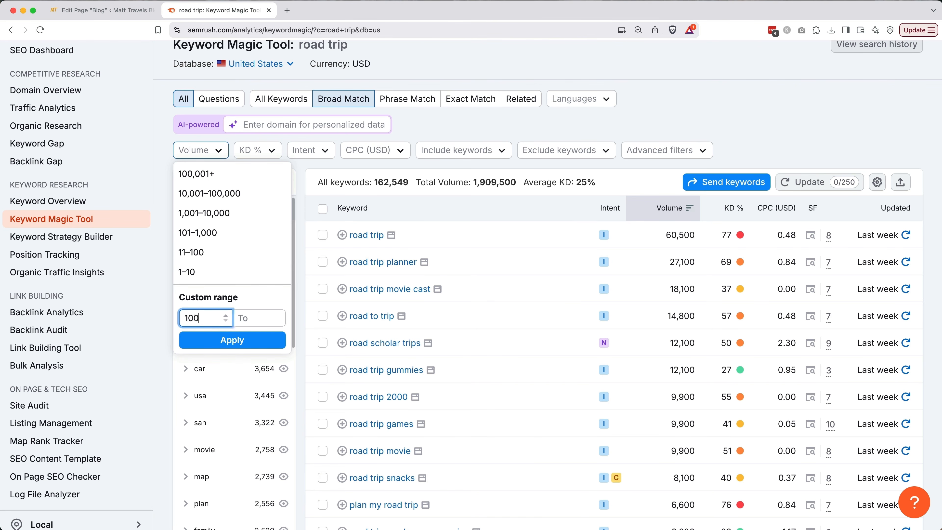
left_click(223, 339)
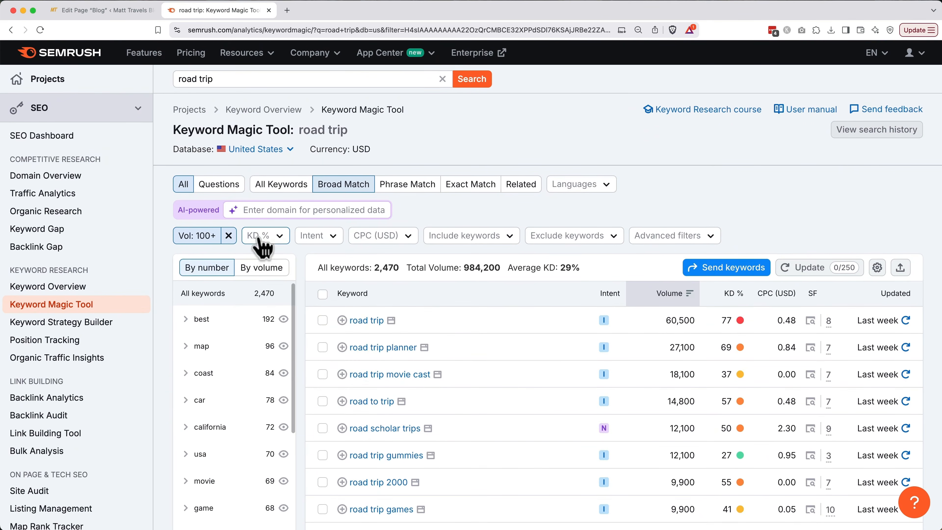
Limit keyword difficulty to a custom 0–50% range.
left_click(264, 236)
left_click(279, 402)
type("0")
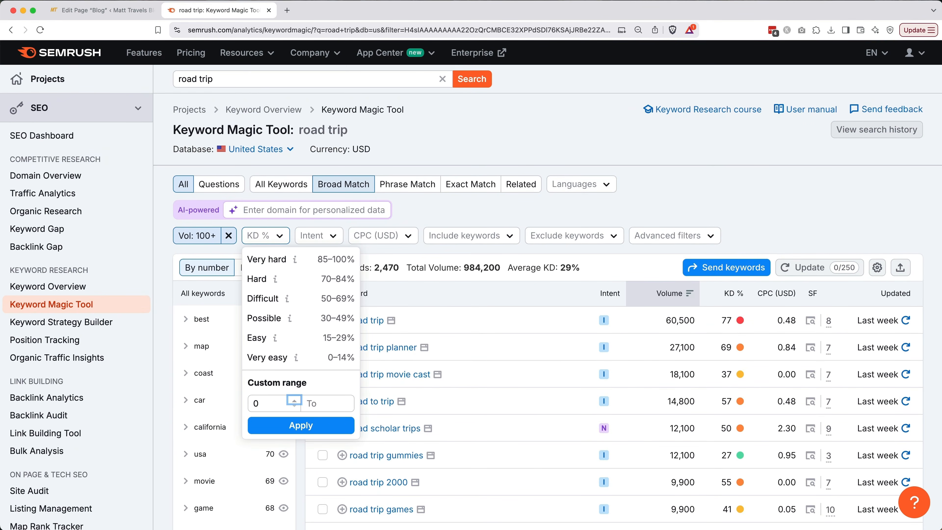
key("Tab")
type("50")
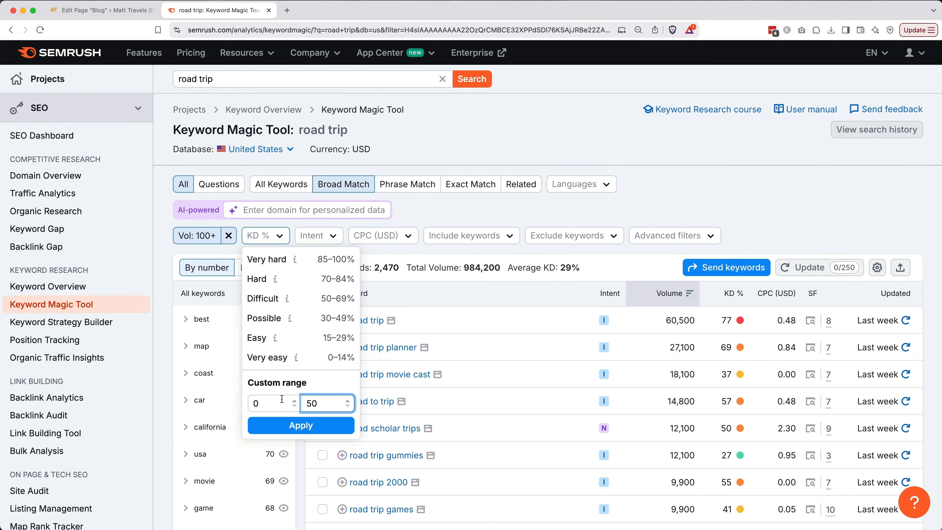
left_click(295, 426)
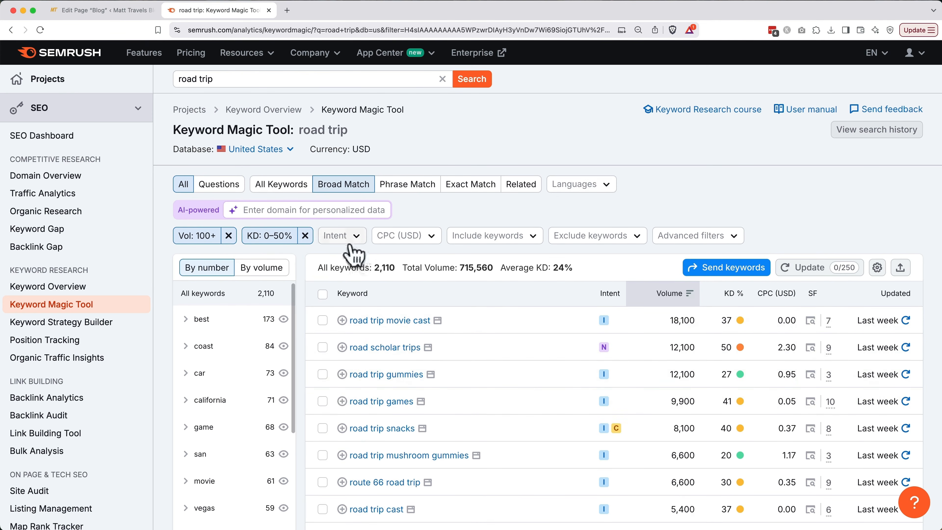
Filter search intent to Transactional and Commercial keywords.
left_click(346, 236)
left_click(333, 319)
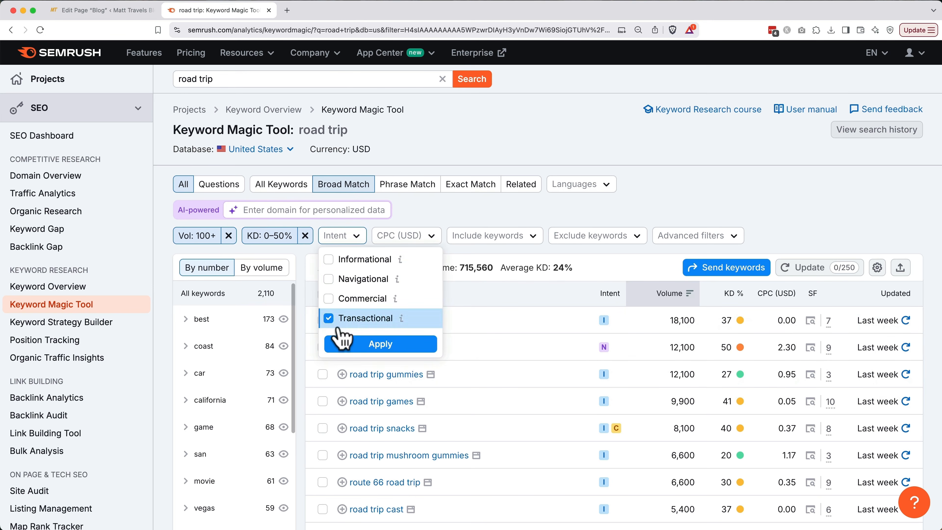
left_click(349, 347)
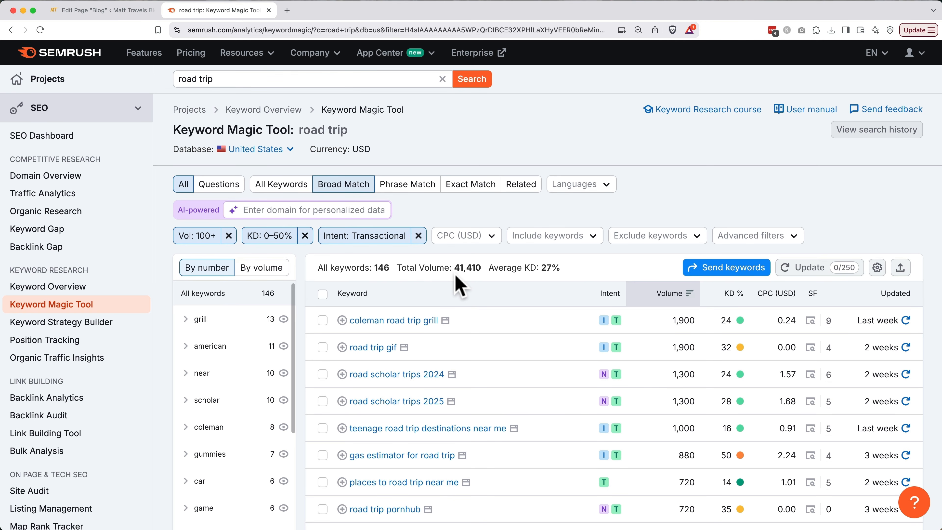
left_click(365, 236)
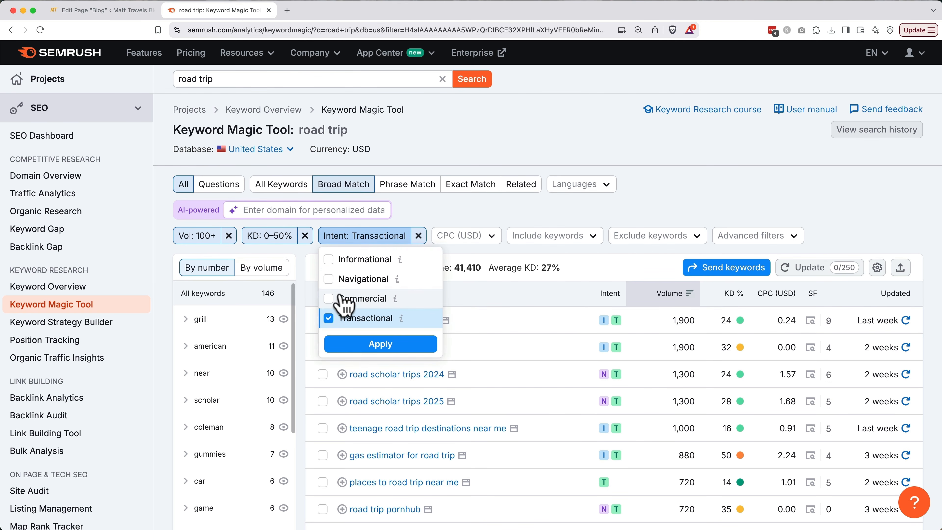
left_click(329, 298)
left_click(358, 345)
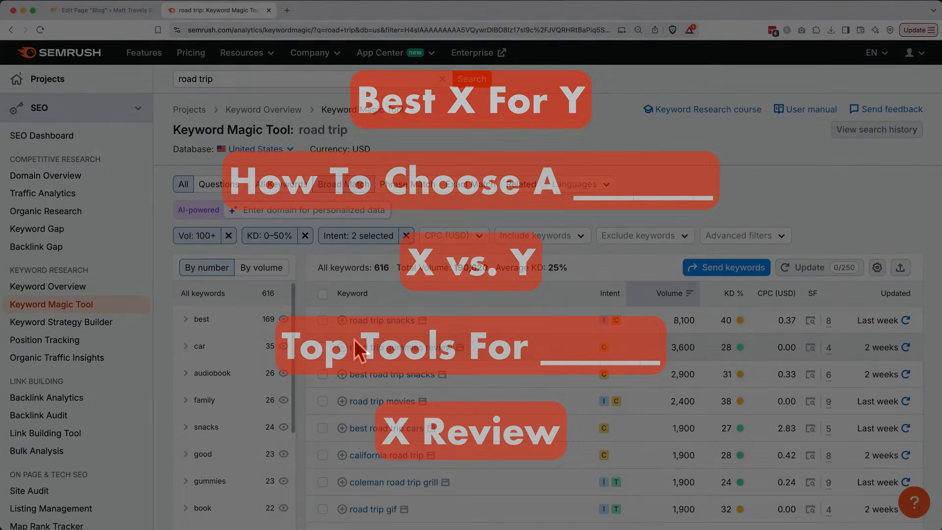
Search the page for 'best' and scroll through the highlighted keyword matches.
key("super+f")
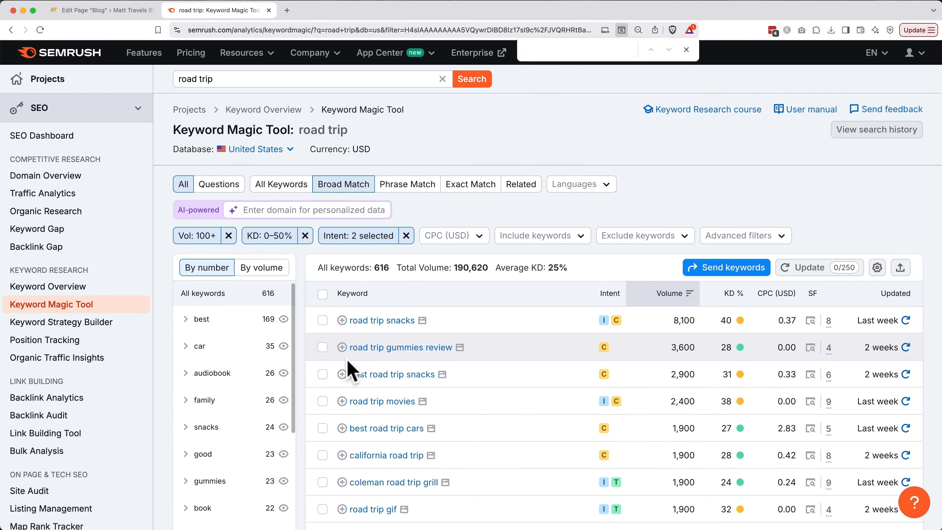
type("best")
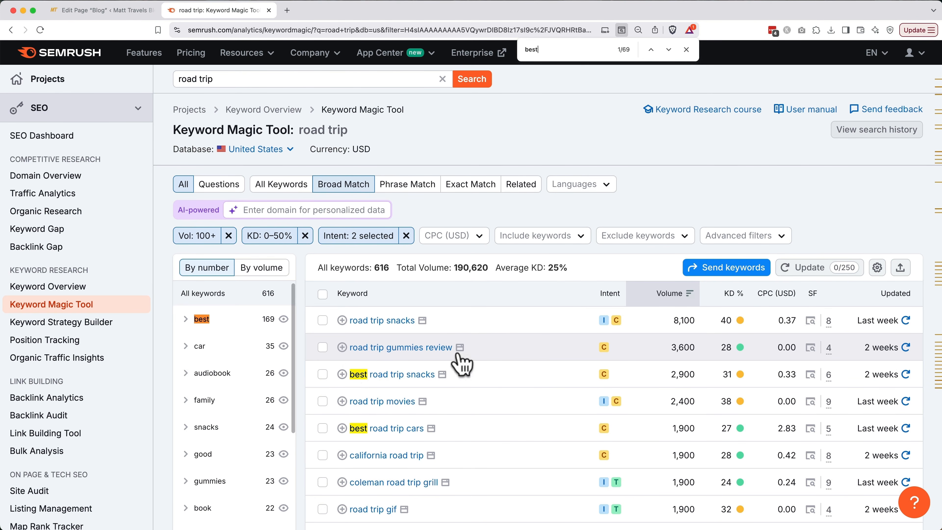
scroll(521, 386, "down", 6)
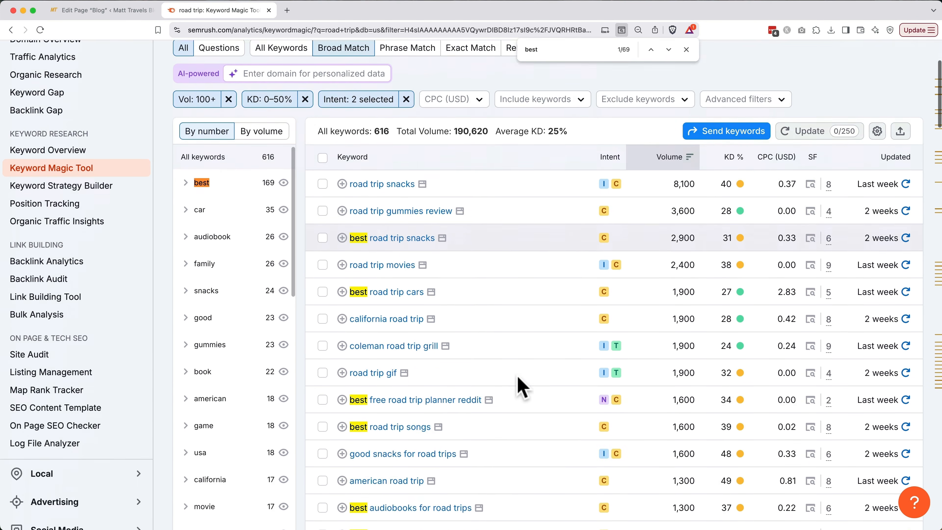
scroll(521, 385, "down", 6)
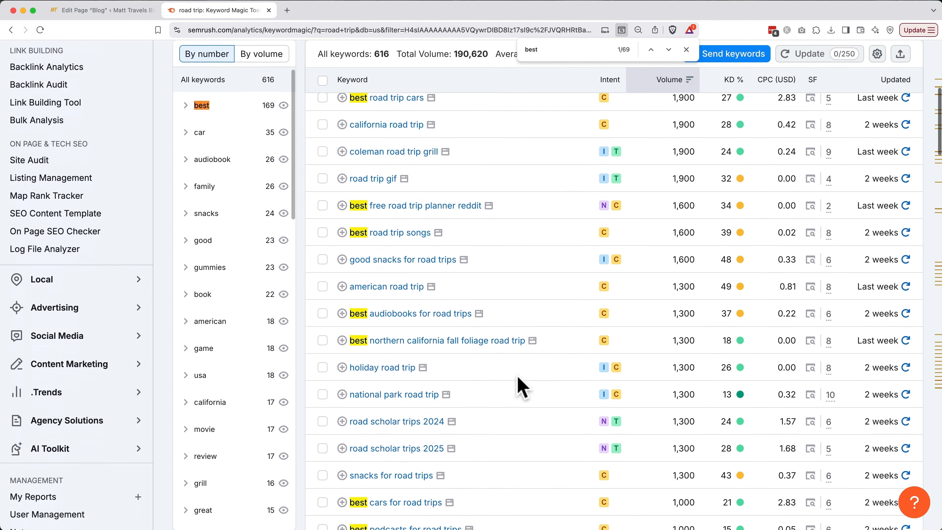
scroll(522, 386, "up", 8)
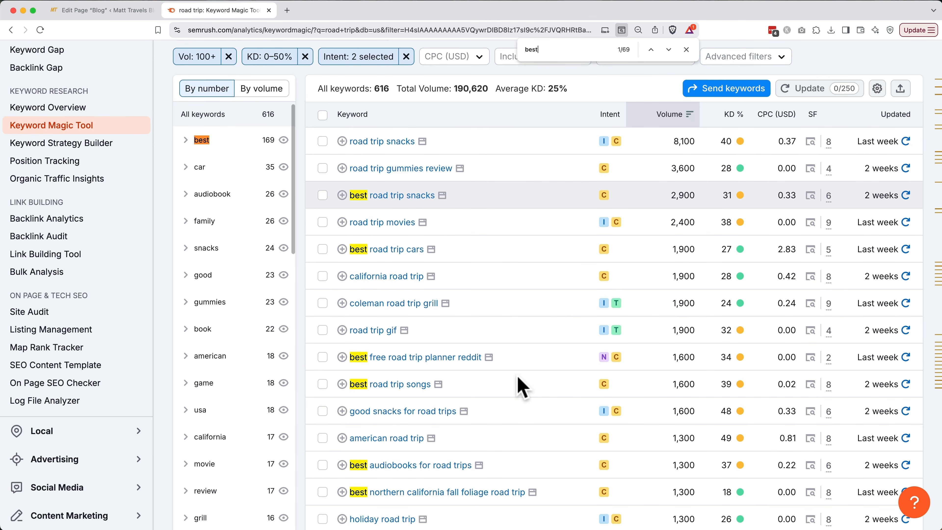
Add 'best road trip snacks' to a new keyword list named 'road trip keywords'.
left_click(342, 195)
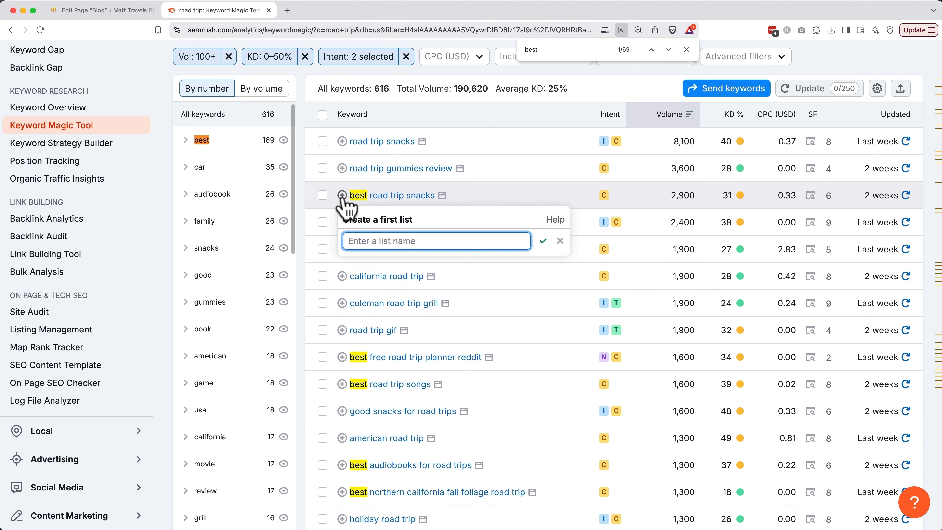
type("road trip k")
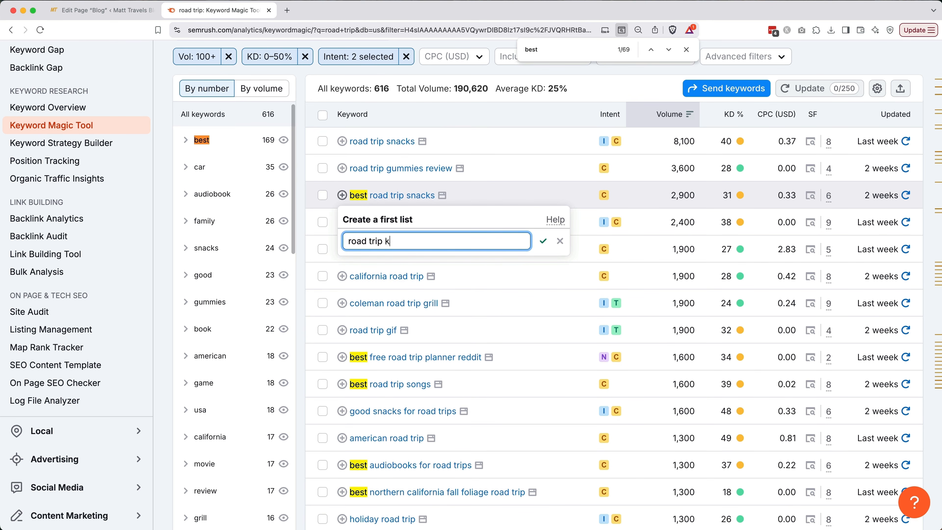
type("eywordds")
key("BackSpace")
key("BackSpace")
type("ds")
key("BackSpace")
key("BackSpace")
type("s")
key("Return")
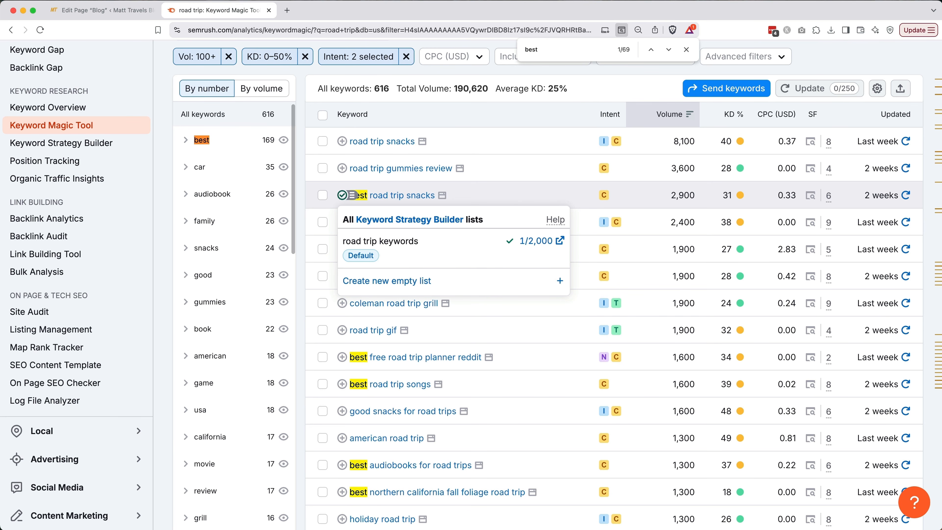
left_click(302, 216)
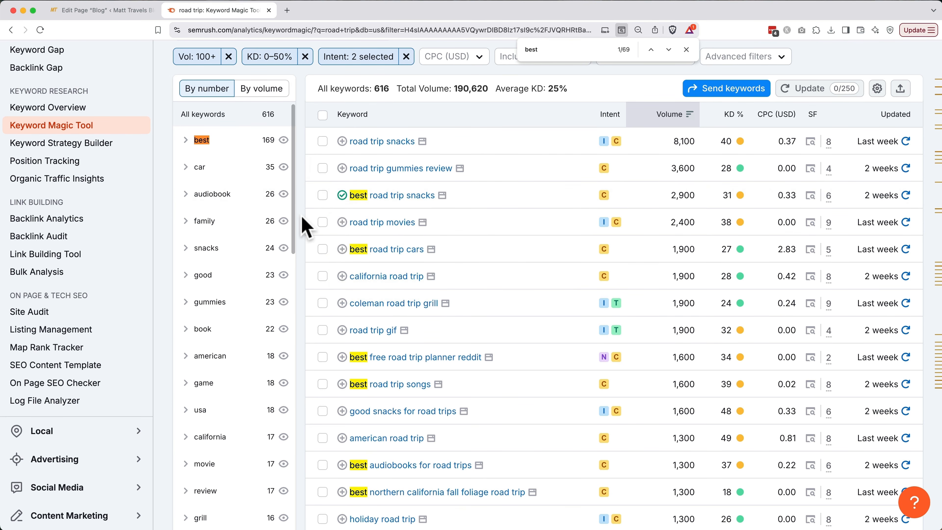
Add 'best road trip cars' and 'best road trip apps' to the road trip keywords list.
left_click(342, 249)
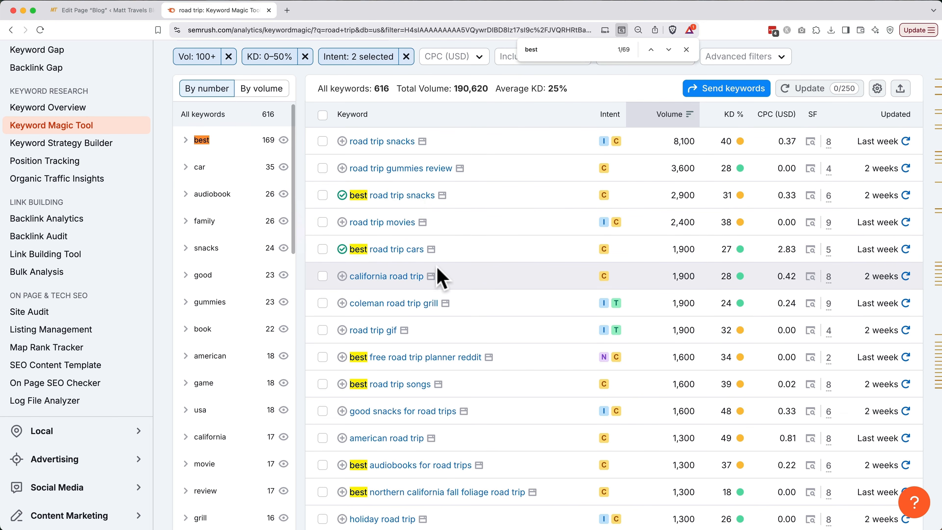
left_click(403, 303)
scroll(403, 304, "down", 10)
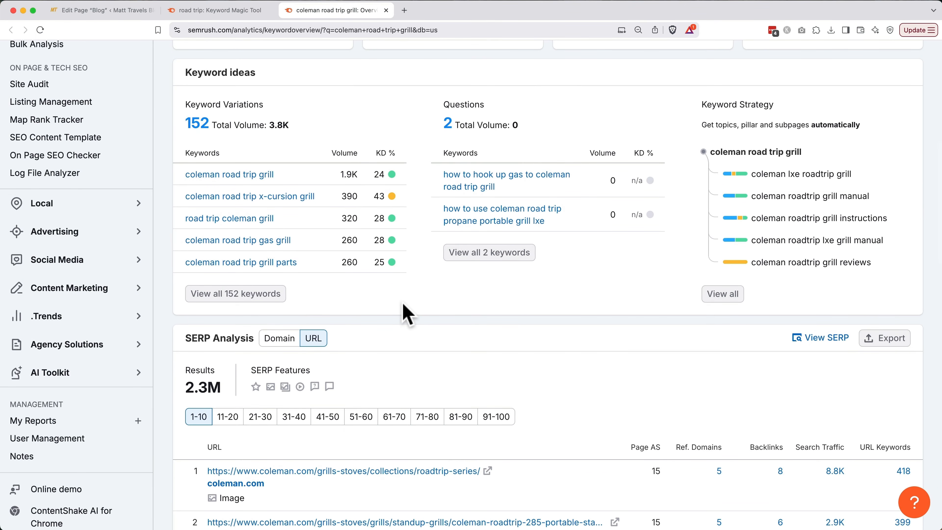
key("super+w")
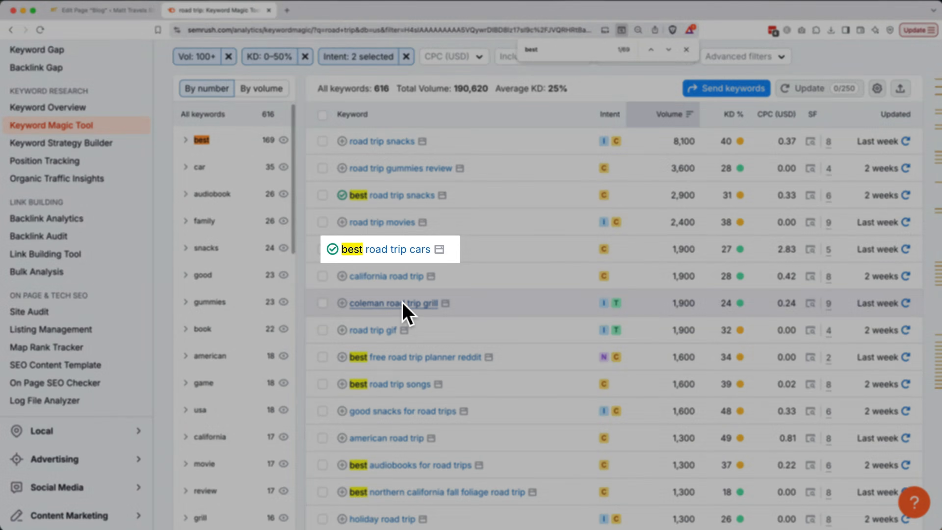
scroll(435, 315, "down", 10)
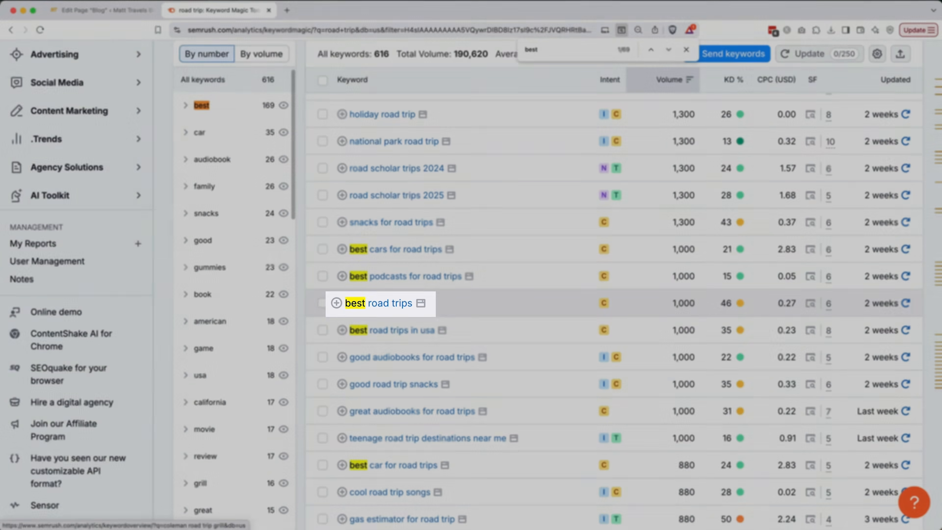
scroll(500, 326, "down", 15)
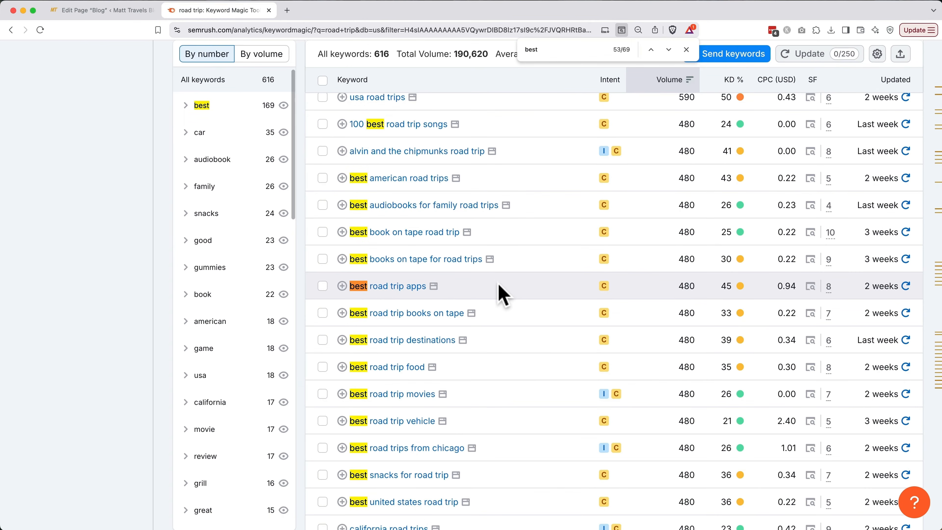
left_click(341, 285)
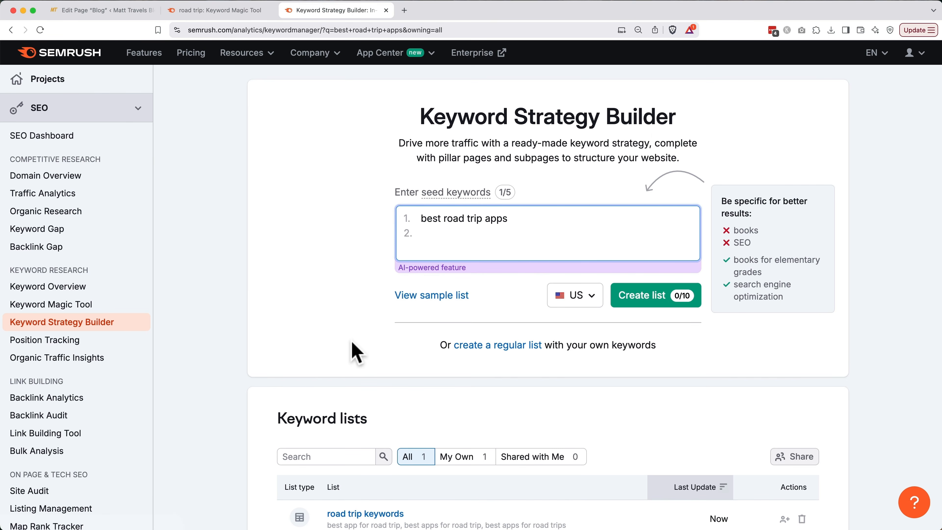
Open the 'road trip keywords' list and sort its 16 keywords by volume, highest first.
scroll(352, 352, "down", 4)
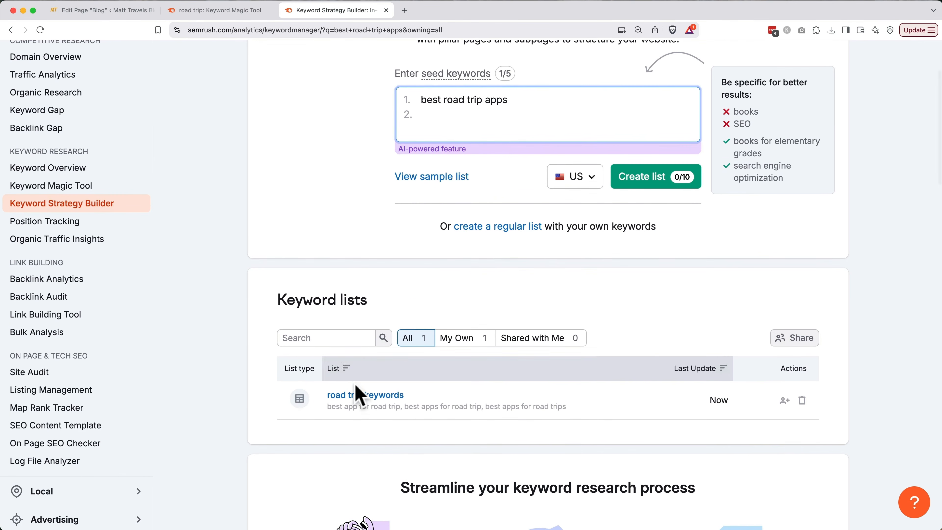
left_click(354, 395)
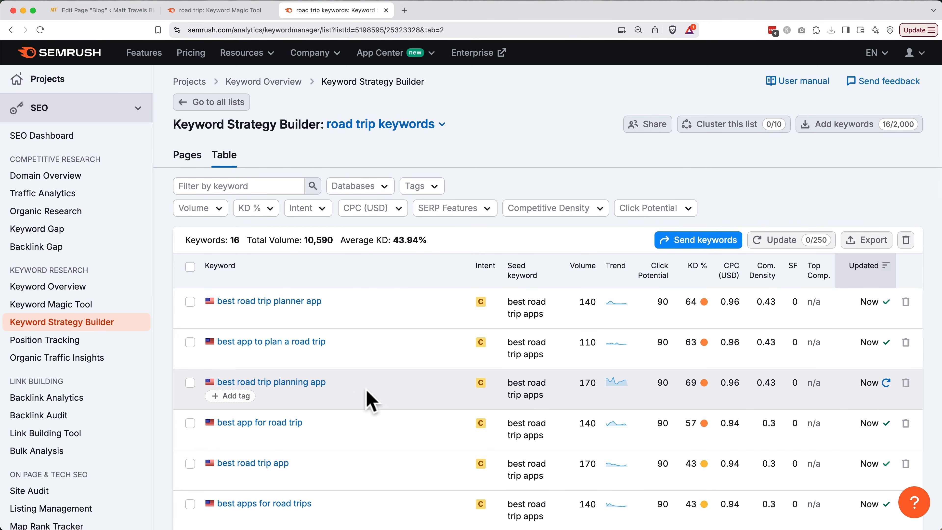
left_click(588, 282)
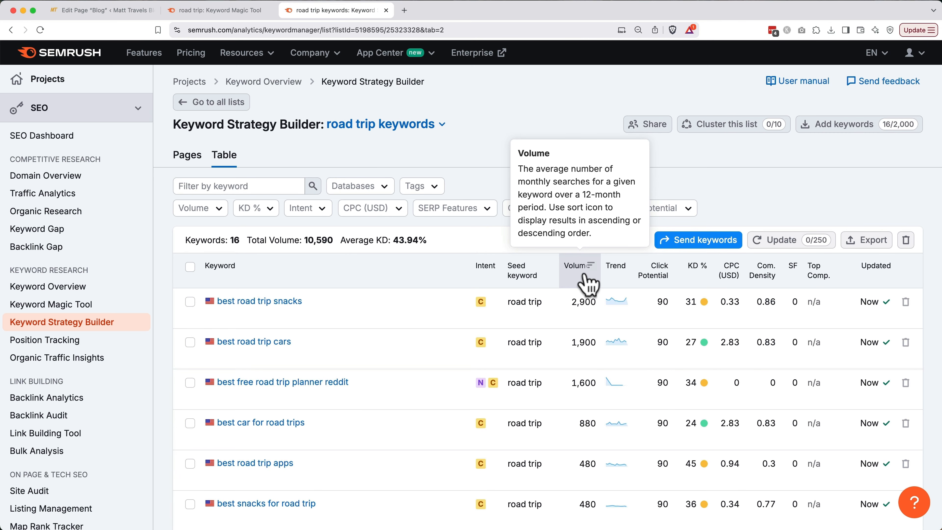
left_click(573, 270)
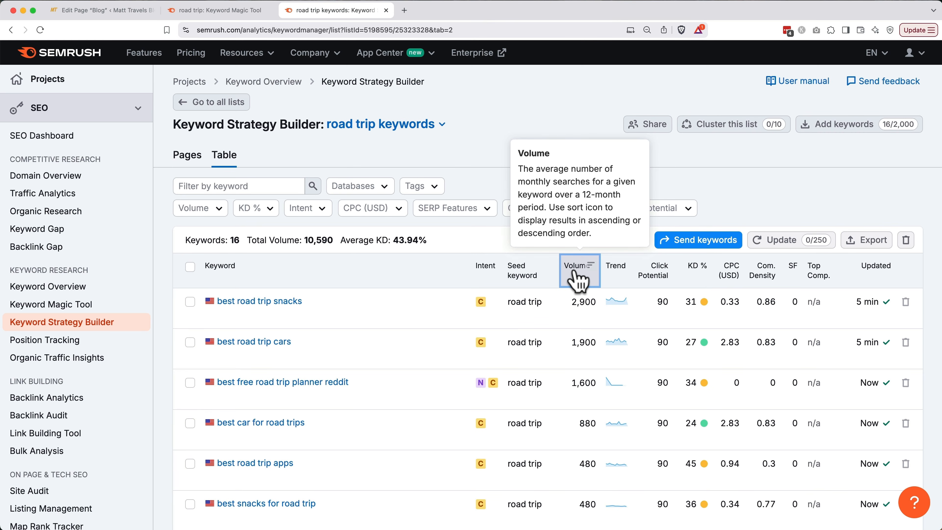
scroll(576, 278, "down", 3)
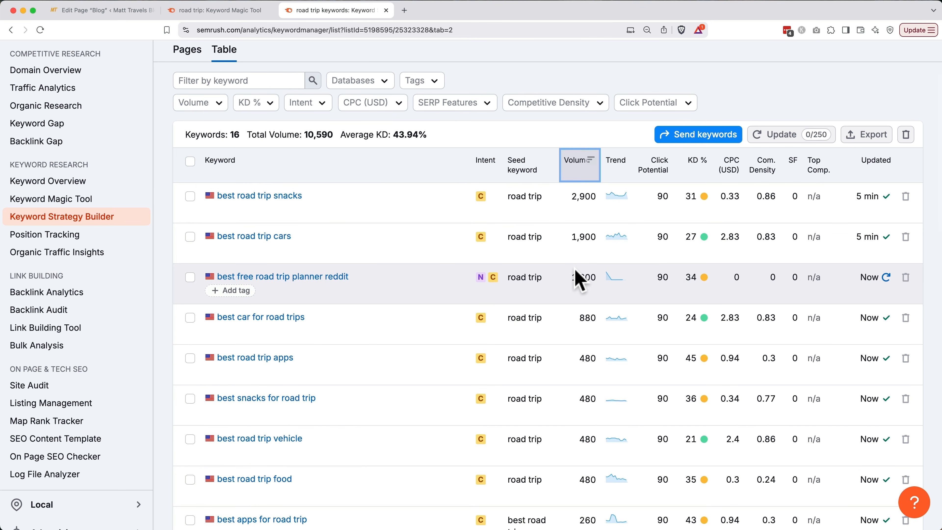
scroll(579, 280, "down", 1)
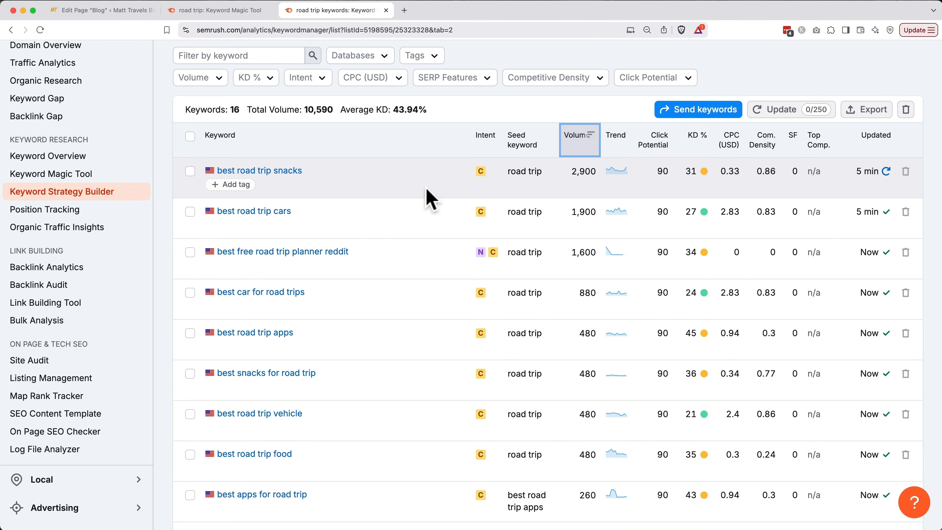
key("super+t")
Go to google.com and search for 'best road trip apps'.
type("google.co")
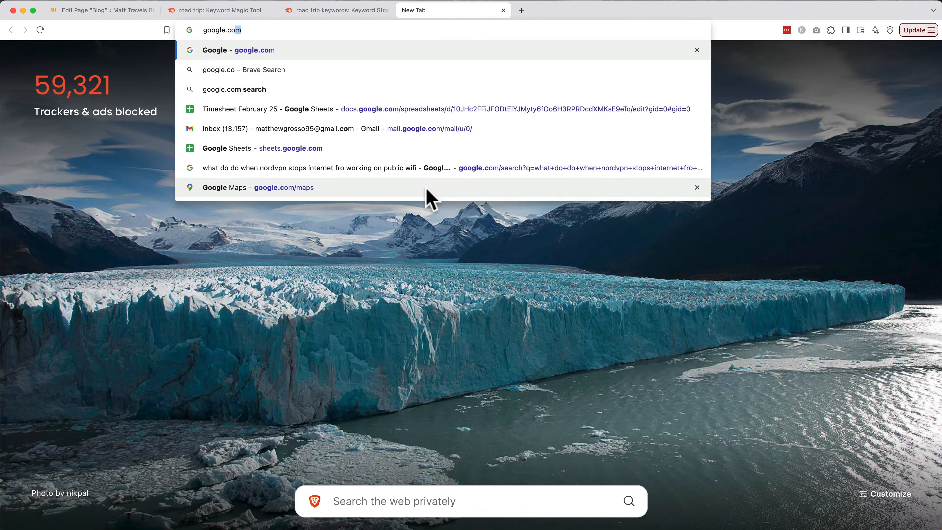
key("Return")
left_click(368, 234)
type("b")
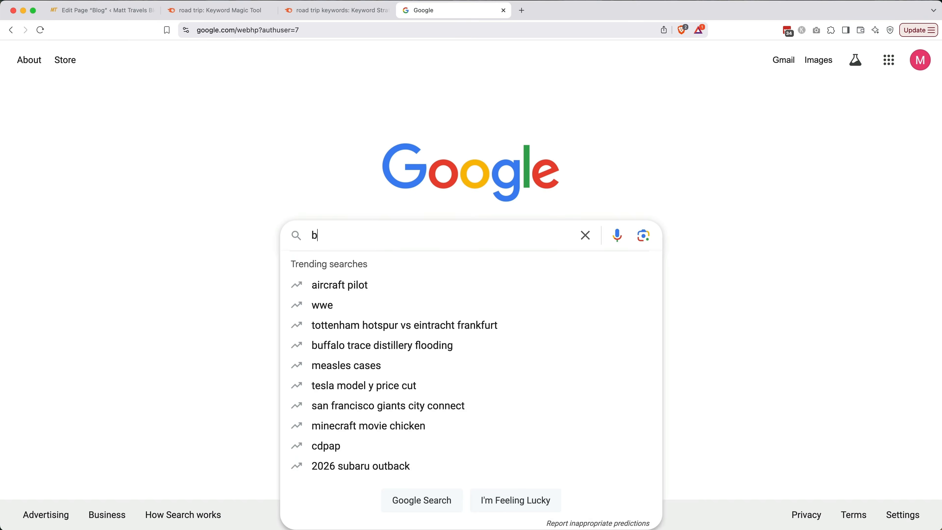
type("est road trip apps")
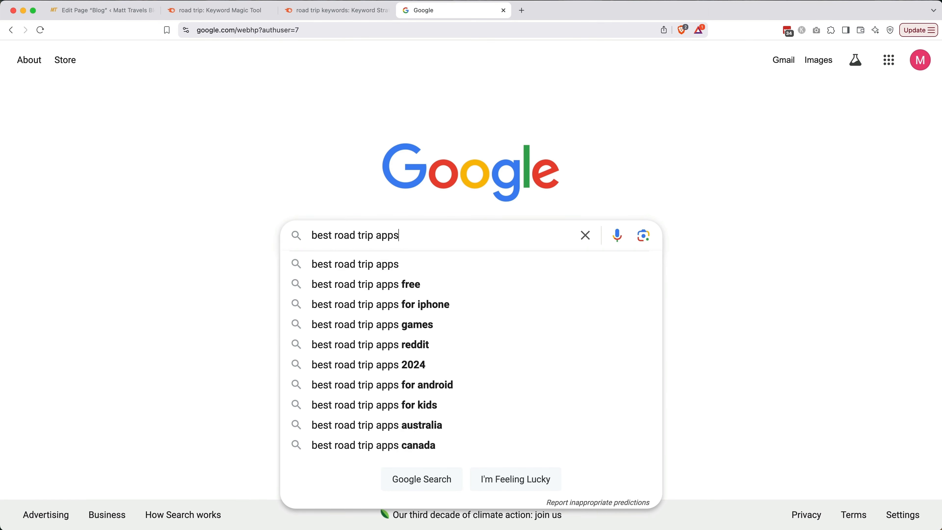
key("Return")
Open the '12 Best Apps for a USA Road Trip' article and its Roadtrippers link in a new tab.
scroll(470, 285, "down", 7)
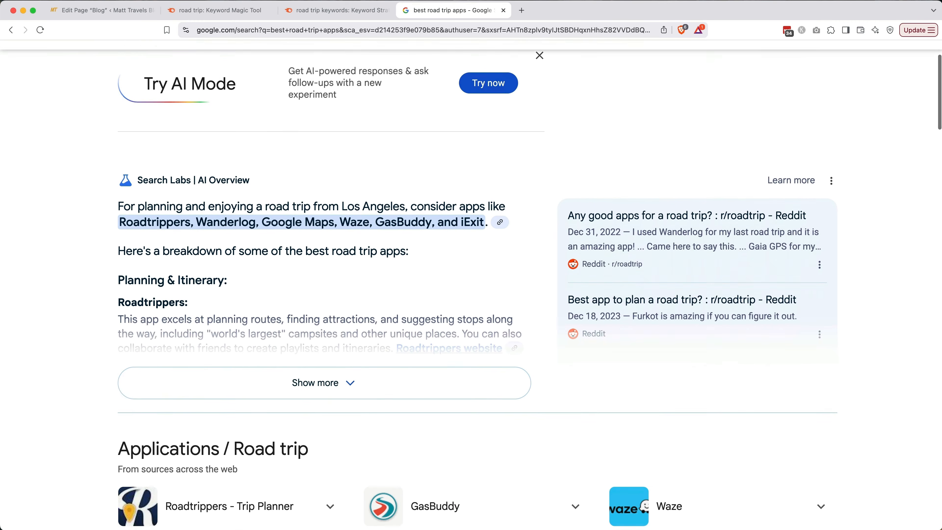
scroll(474, 213, "down", 4)
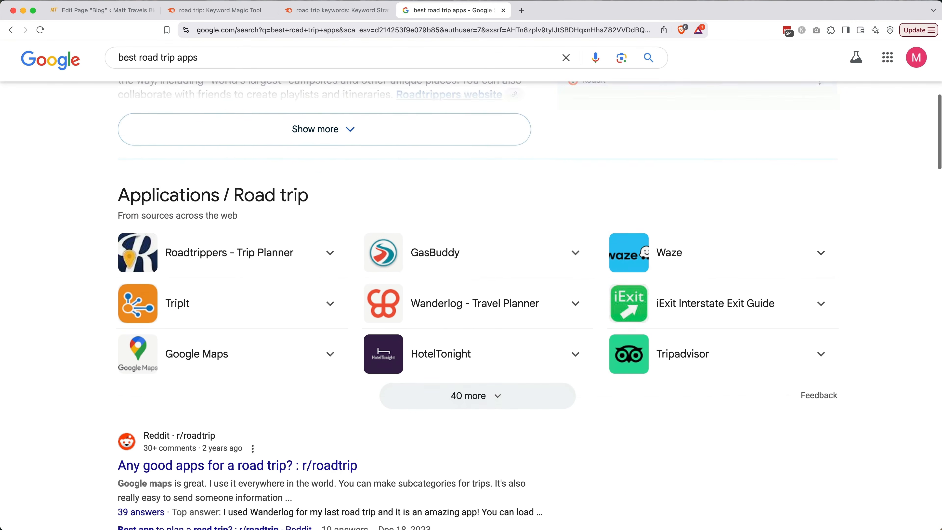
scroll(478, 230, "down", 1)
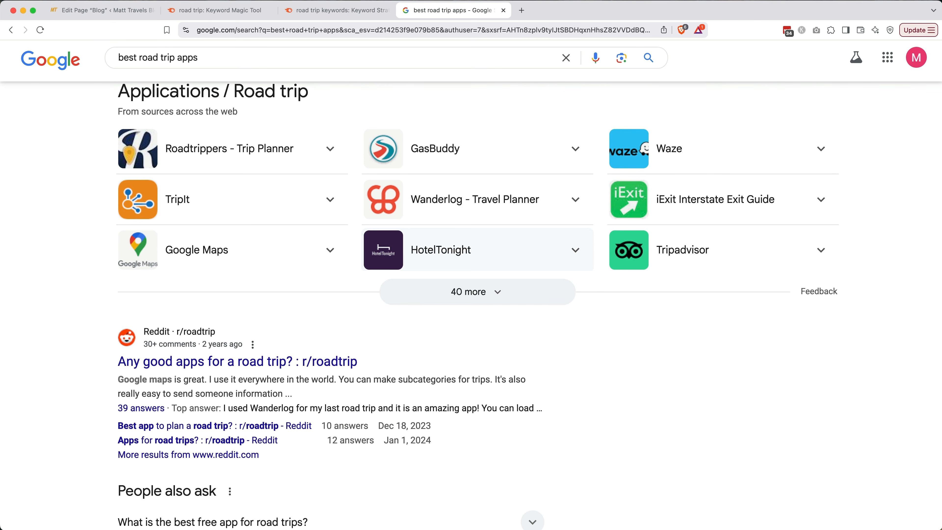
scroll(478, 248, "down", 18)
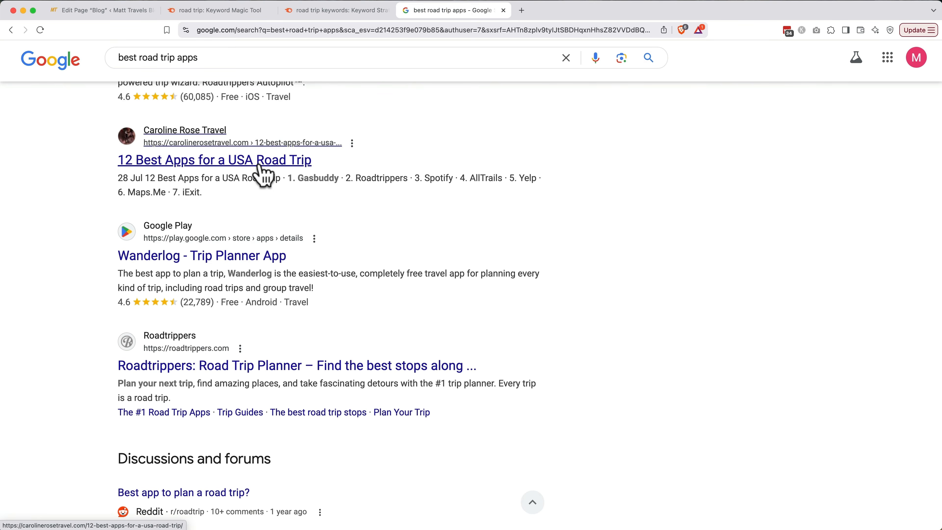
left_click(260, 165)
scroll(263, 174, "down", 8)
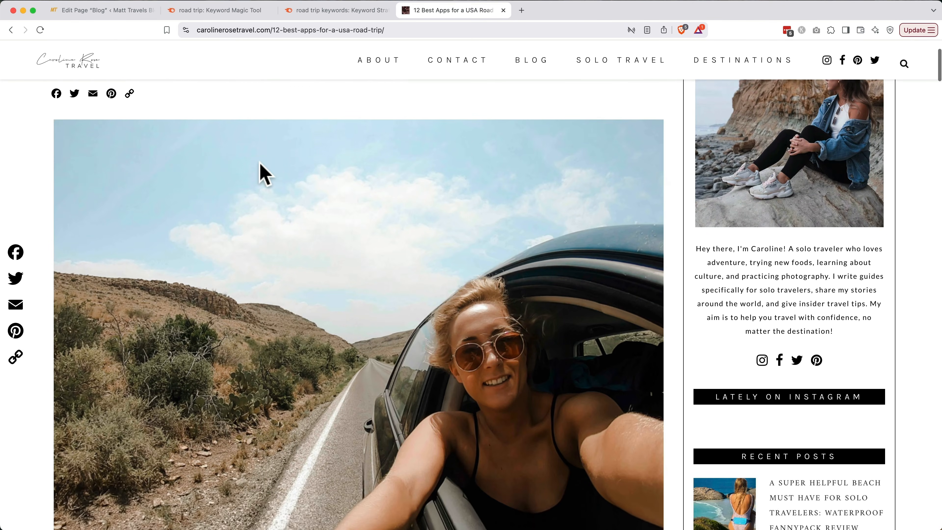
scroll(263, 175, "down", 14)
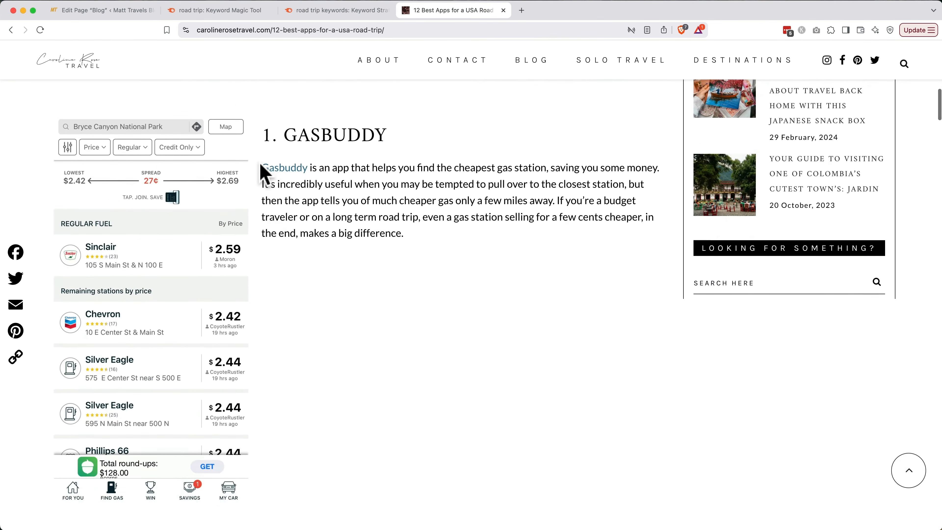
scroll(261, 165, "down", 8)
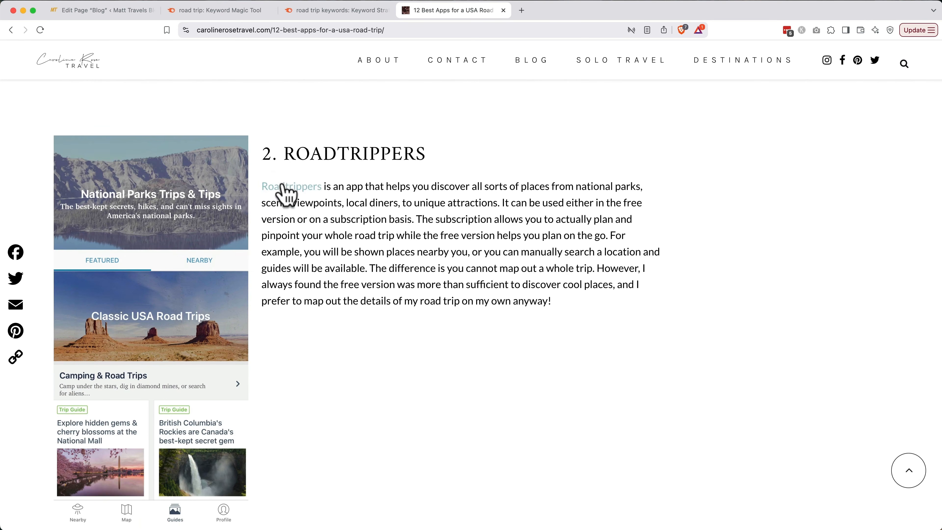
left_click(288, 189)
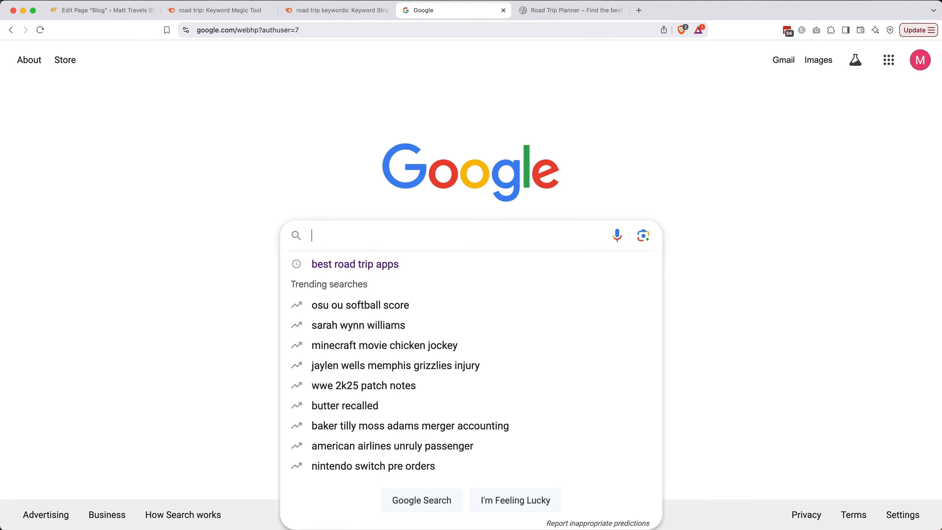
Search 'roadtrippers affiliate program' and open Roadtrippers' own Affiliate Program page.
type("roadtrippe")
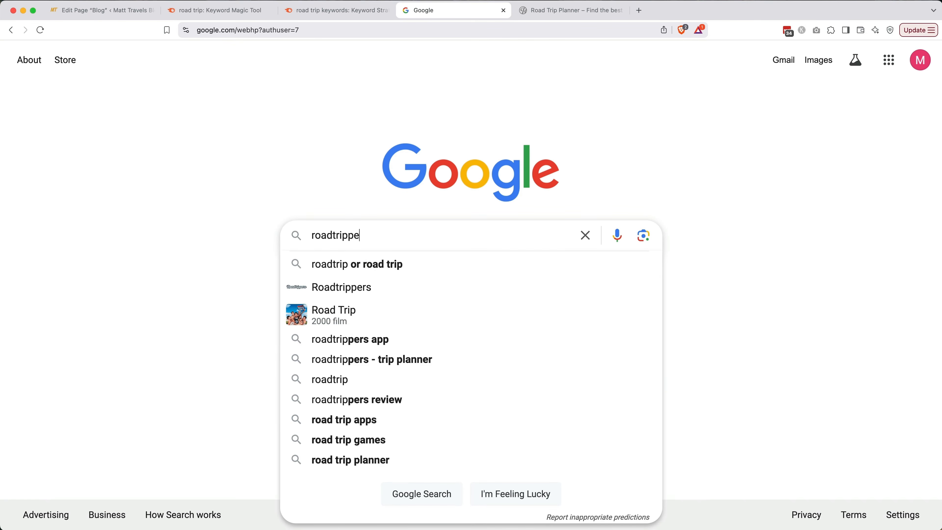
type("rs affiliate prog")
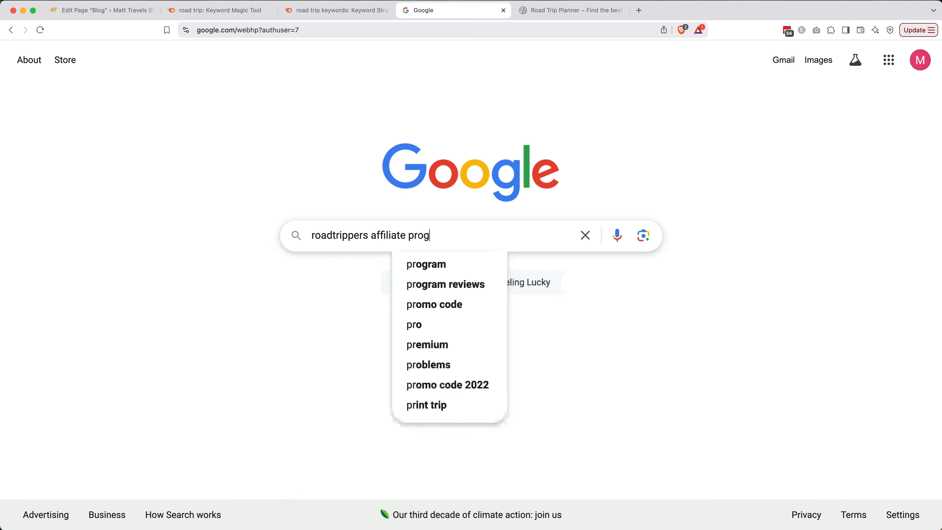
type("ram")
key("Return")
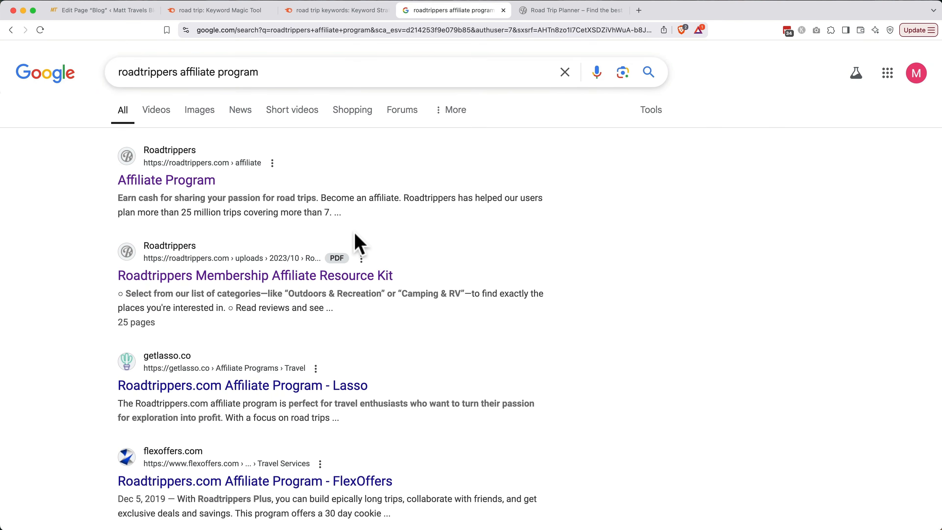
left_click(203, 181)
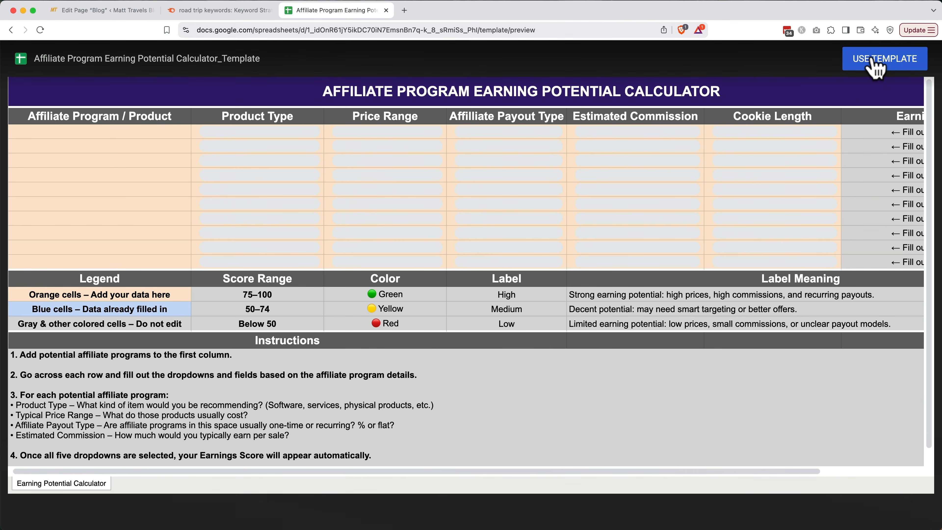
Make a copy of the calculator template and enter 'Roadtrippers' in cell A3.
left_click(876, 66)
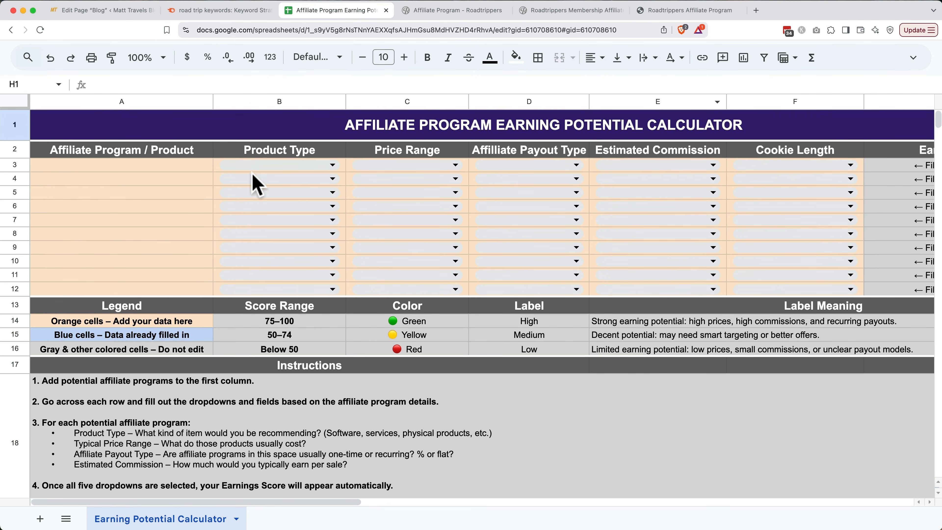
left_click(206, 169)
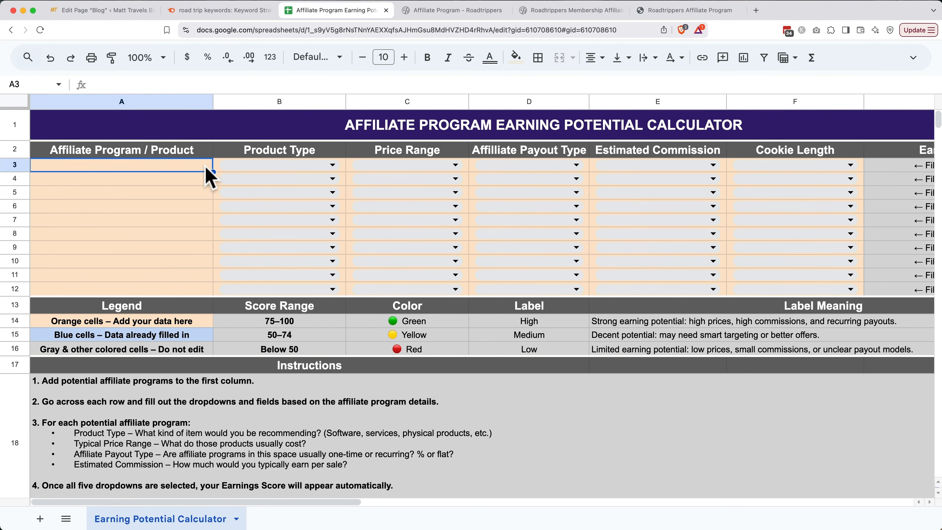
type("Roadtripper")
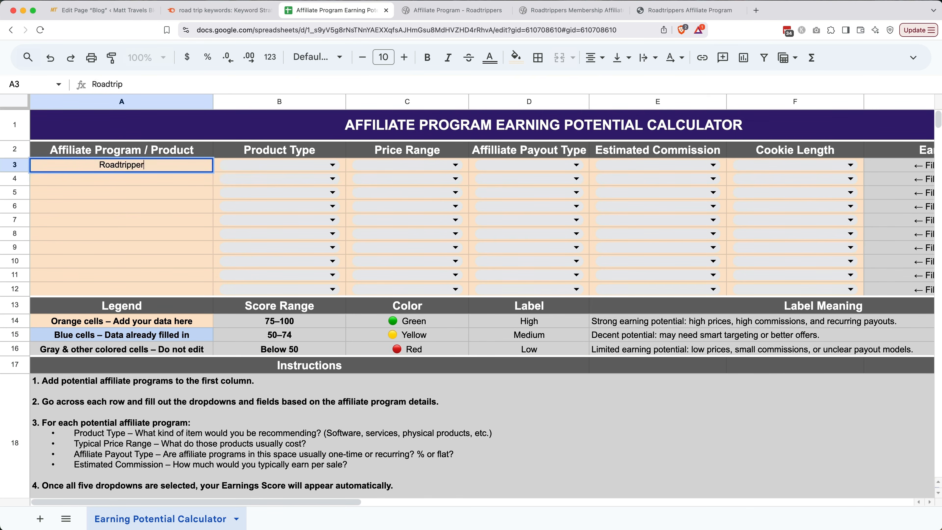
type("s")
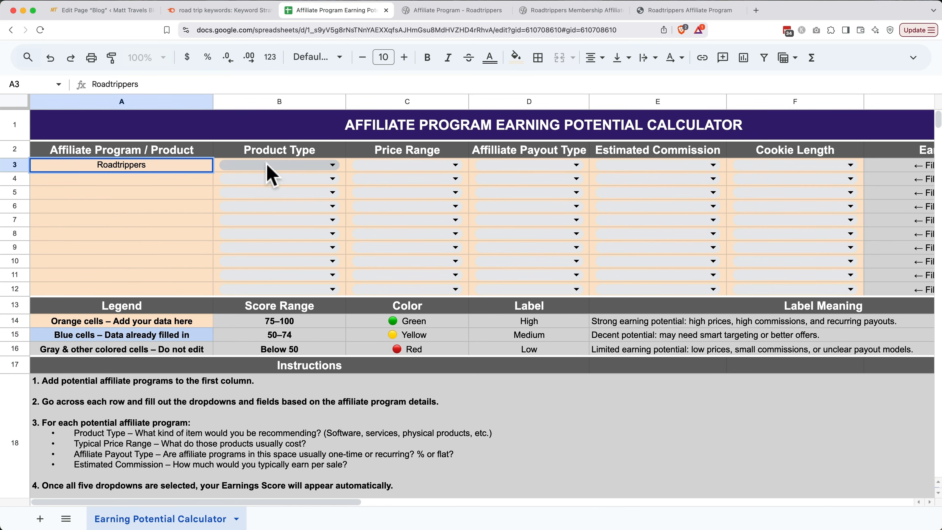
Rate row 3 as Software / SaaS, $0–50, One-time flat, $0–10 commission, 30–59 days cookie.
left_click(320, 166)
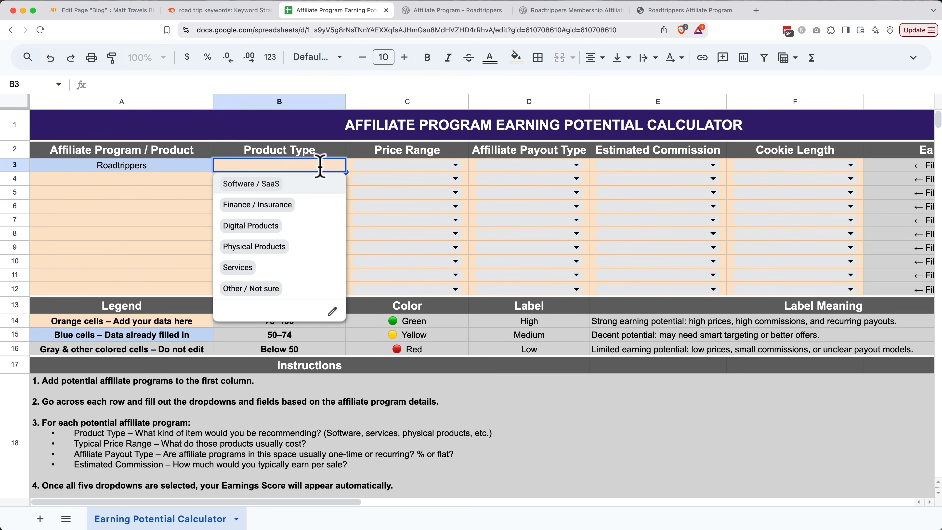
left_click(317, 184)
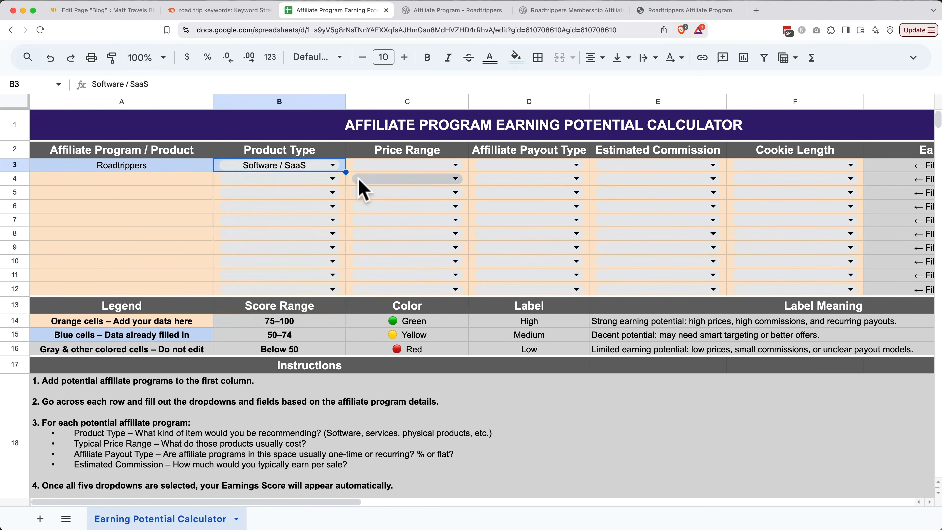
left_click(386, 168)
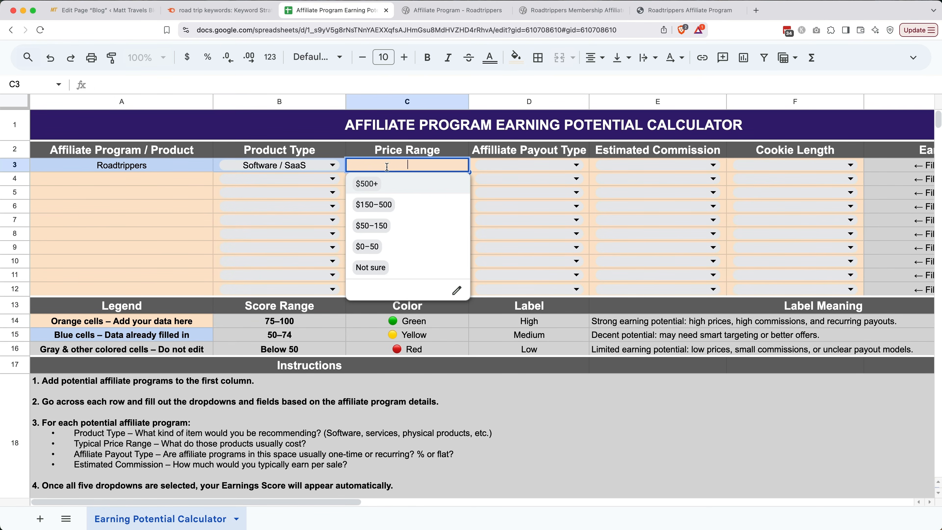
left_click(379, 247)
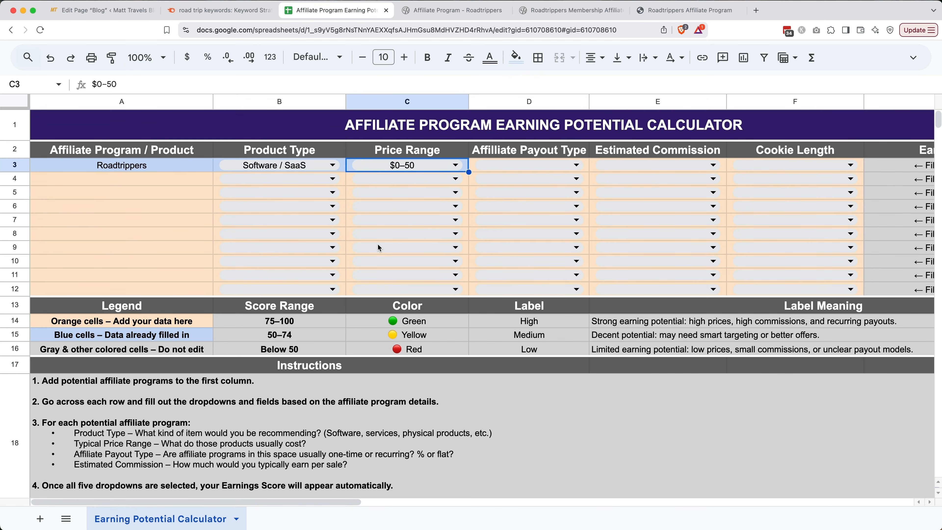
left_click(505, 166)
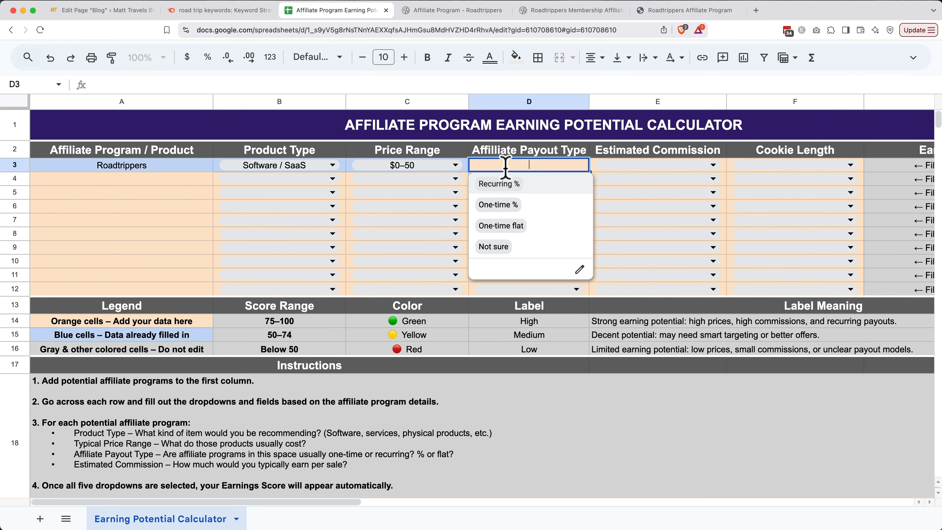
left_click(506, 226)
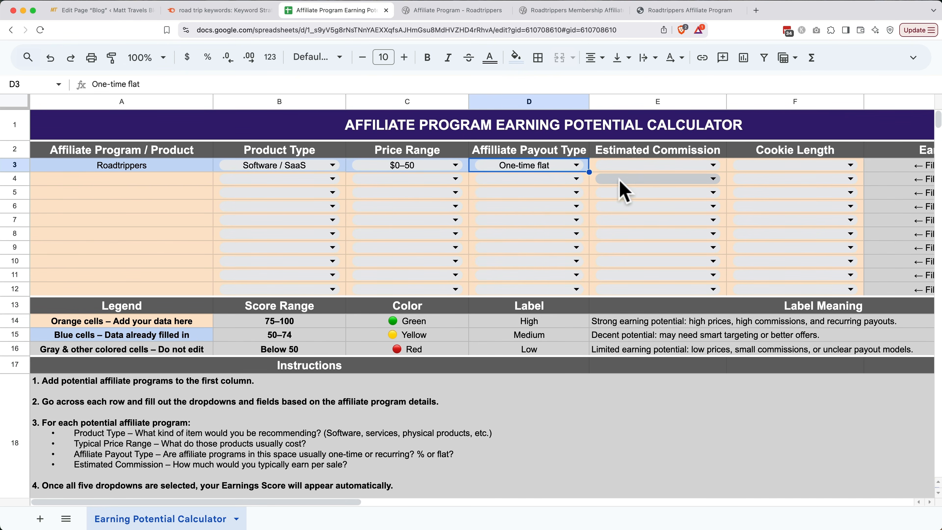
left_click(630, 166)
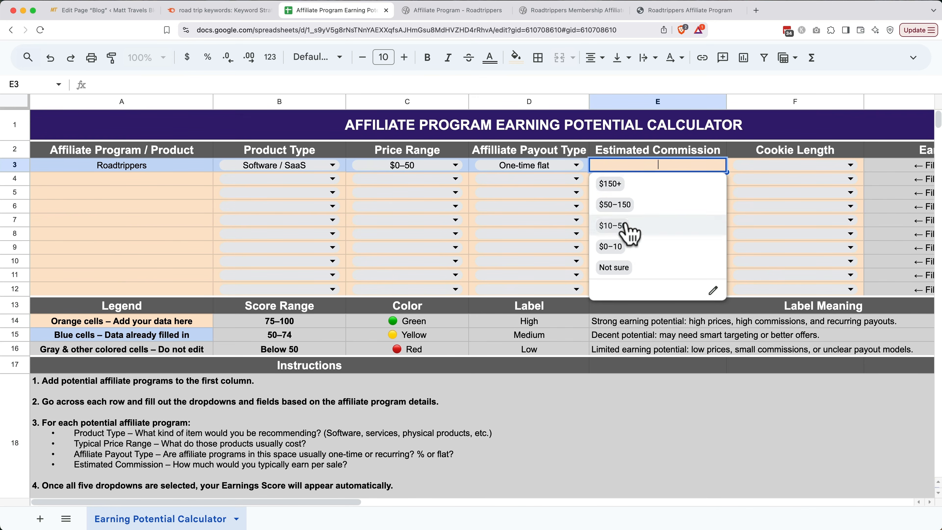
left_click(629, 247)
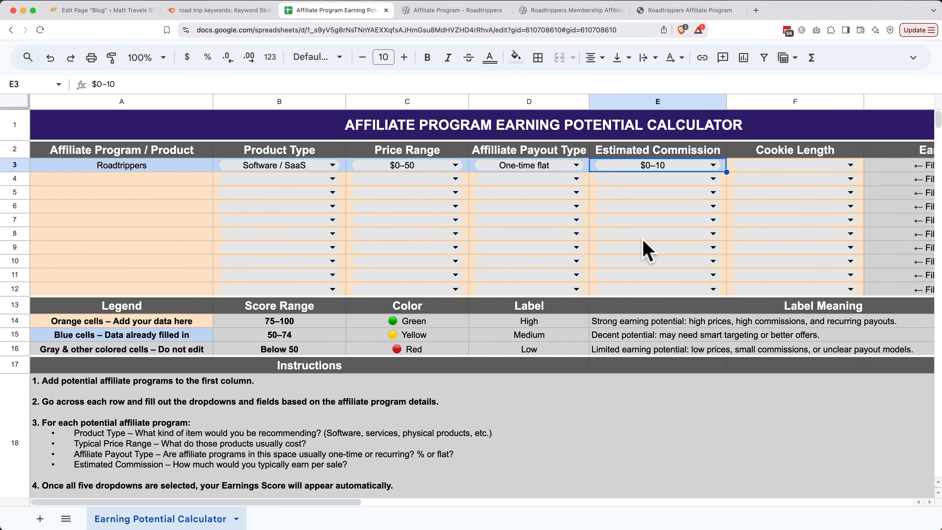
left_click(778, 166)
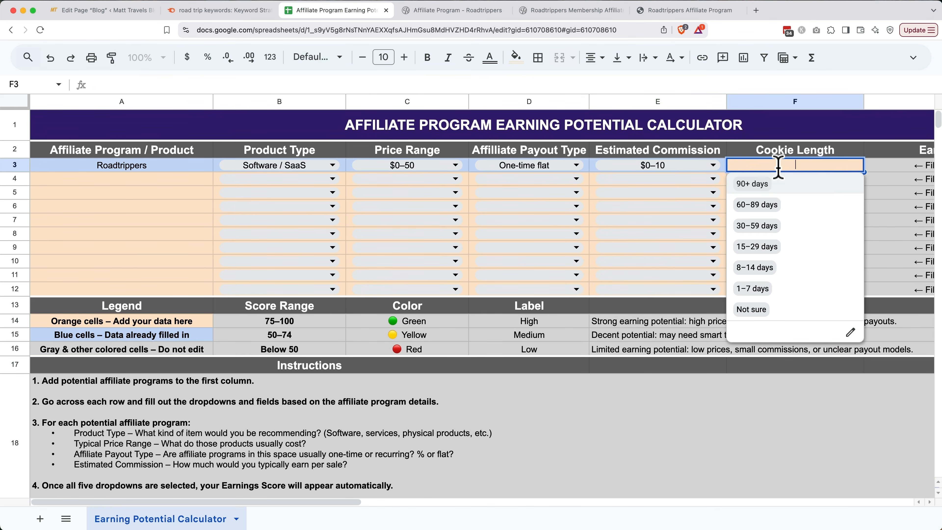
left_click(774, 226)
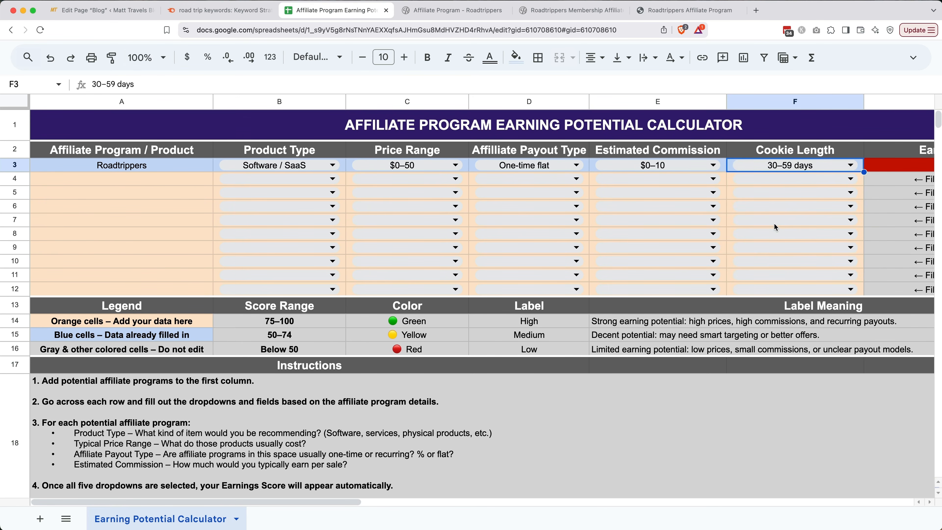
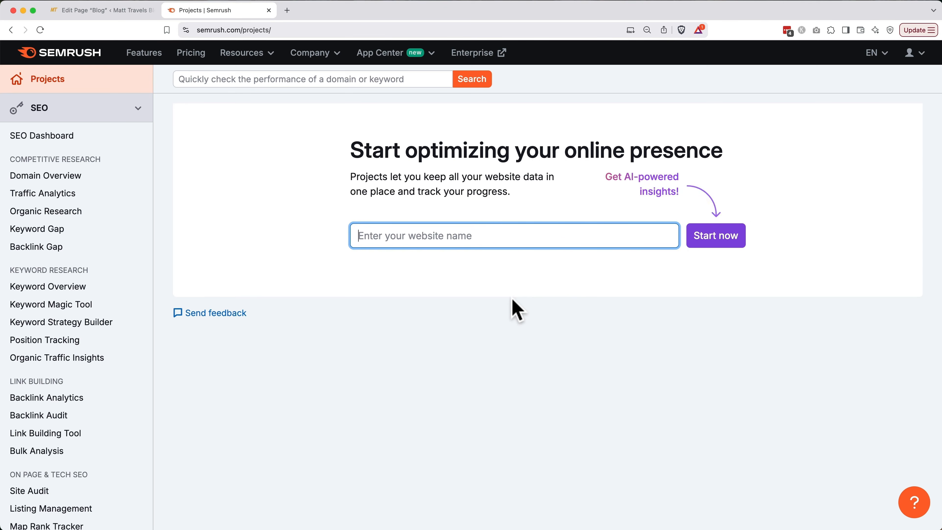
Open the 'road trip keywords' list in Keyword Strategy Builder, sort by volume, and check 'best road trip apps'.
left_click(111, 324)
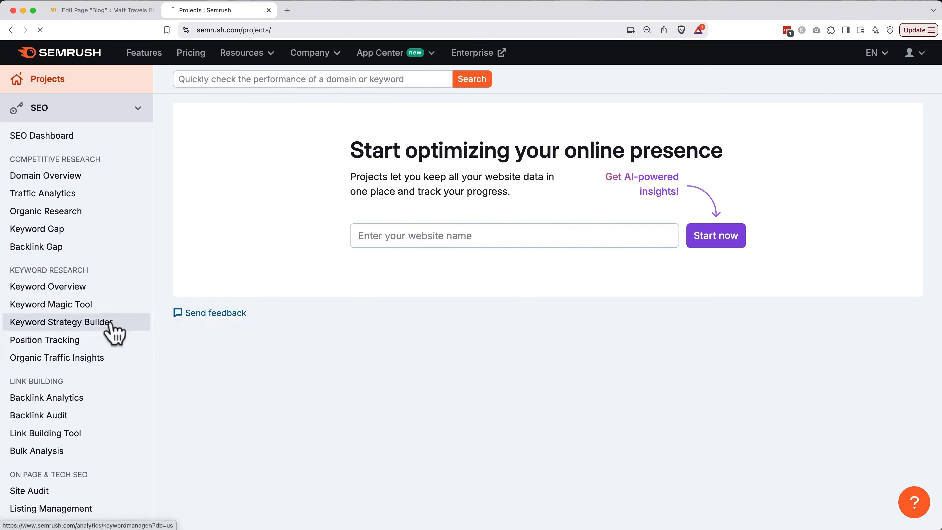
scroll(357, 374, "down", 3)
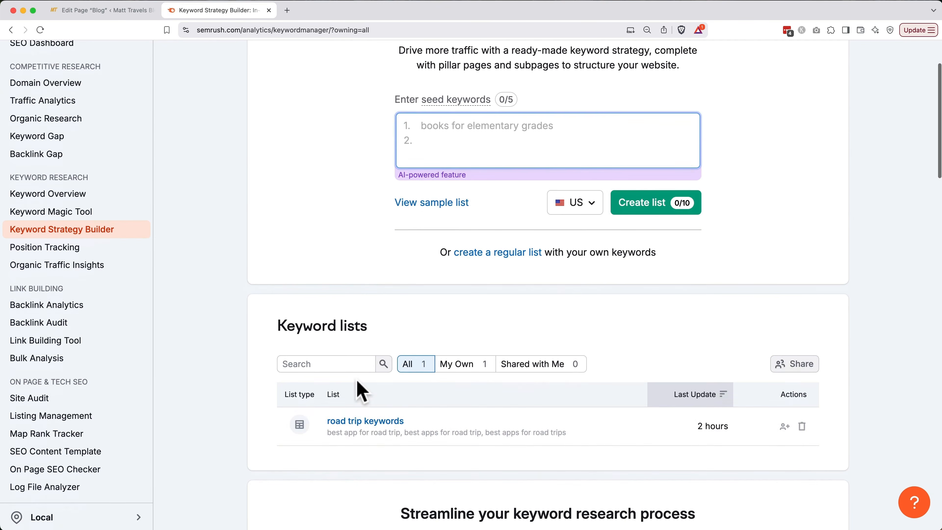
left_click(362, 422)
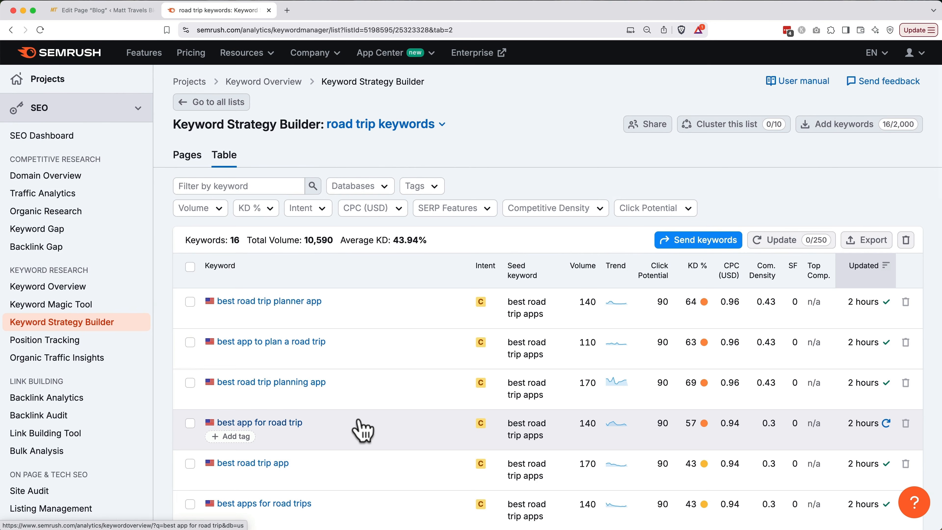
scroll(363, 431, "down", 1)
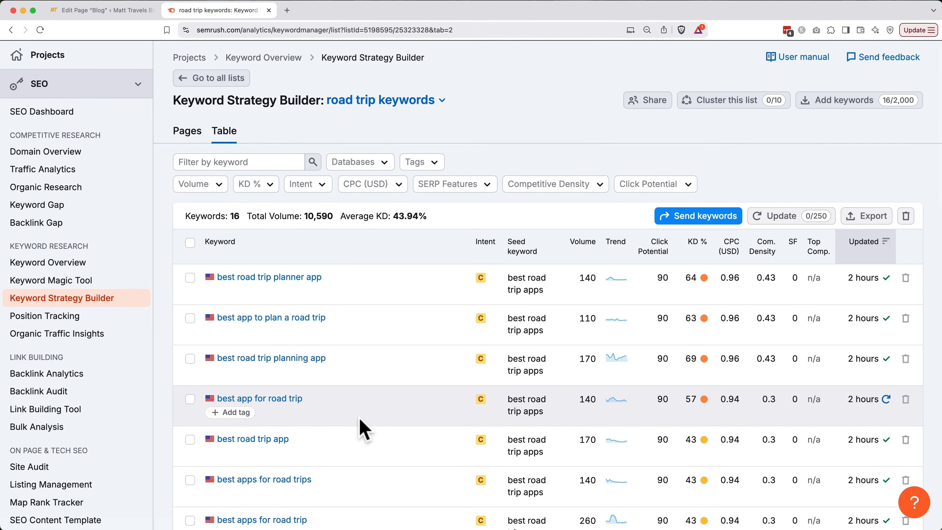
left_click(588, 256)
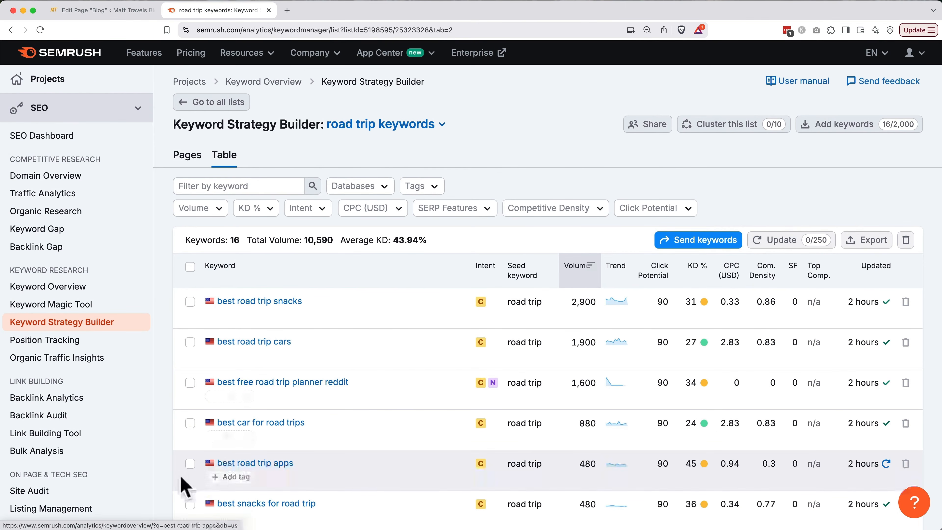
left_click(189, 464)
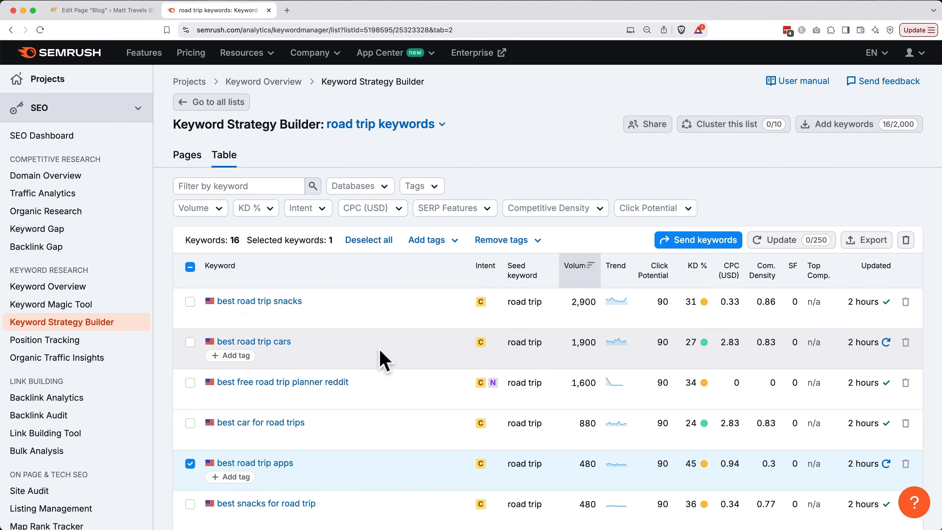
Also select 'best travel apps for road trips', 'best road trip app', 'best road trip planning app' and 'best app for road trip'.
scroll(383, 359, "down", 3)
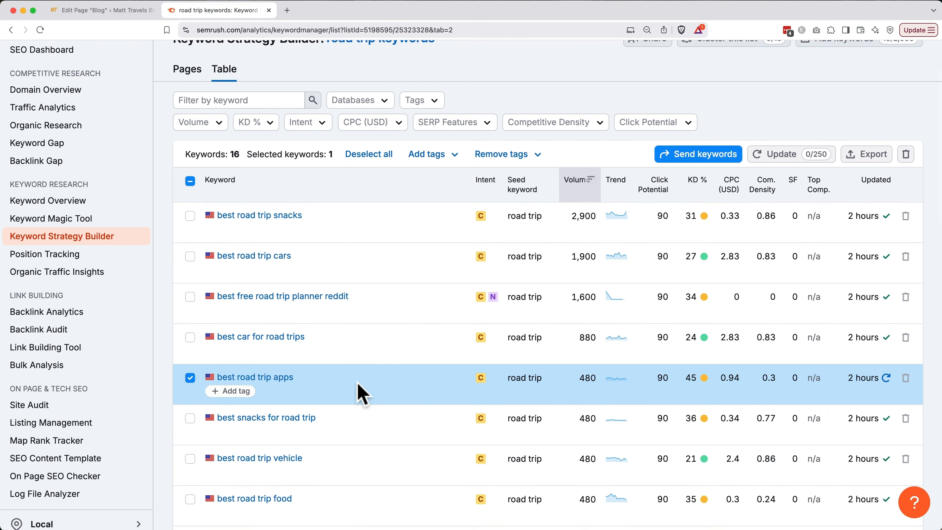
scroll(363, 386, "down", 8)
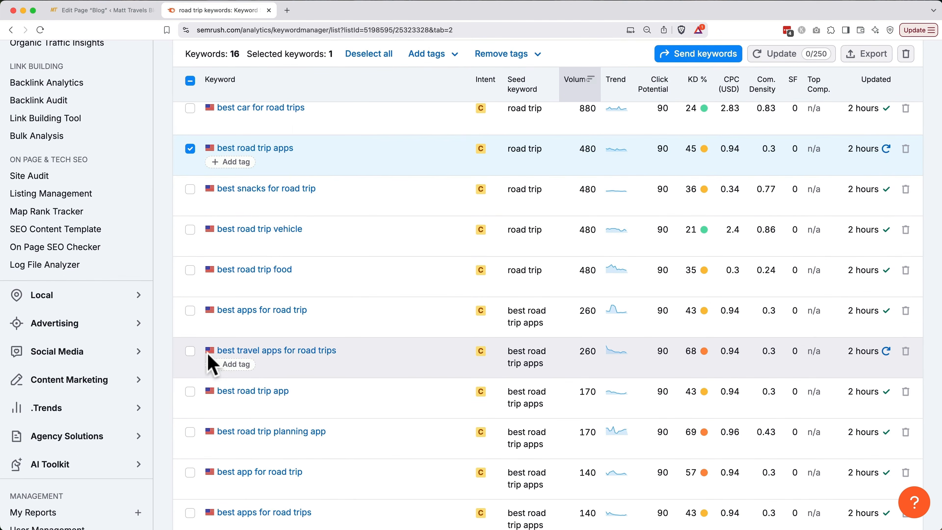
left_click(190, 350)
left_click(190, 391)
scroll(190, 399, "down", 2)
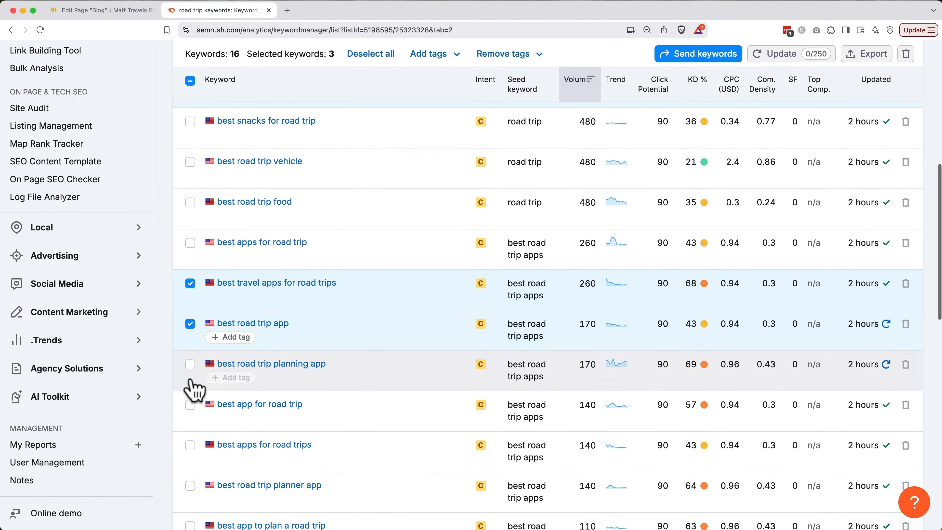
left_click(190, 365)
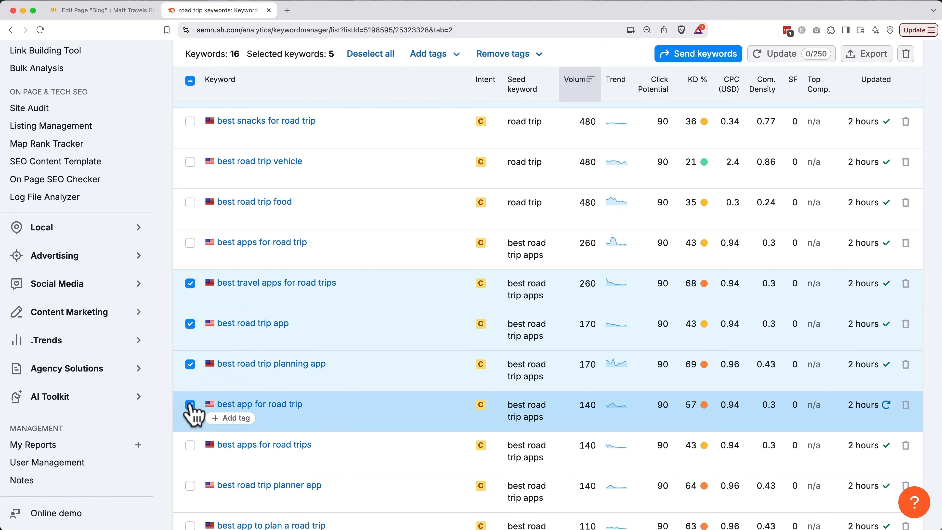
left_click(190, 404)
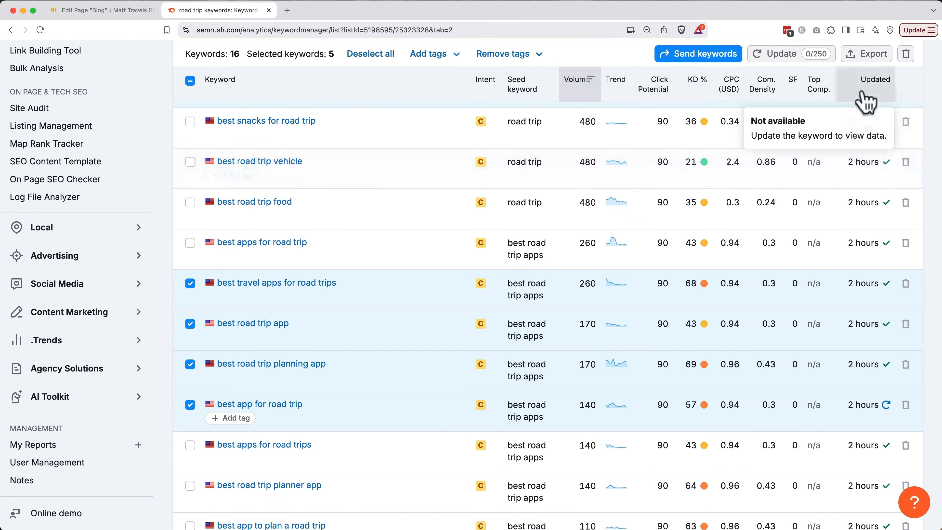
Export the five selected keywords as road-trip-keywords_list_2025-04-10.csv.
left_click(870, 56)
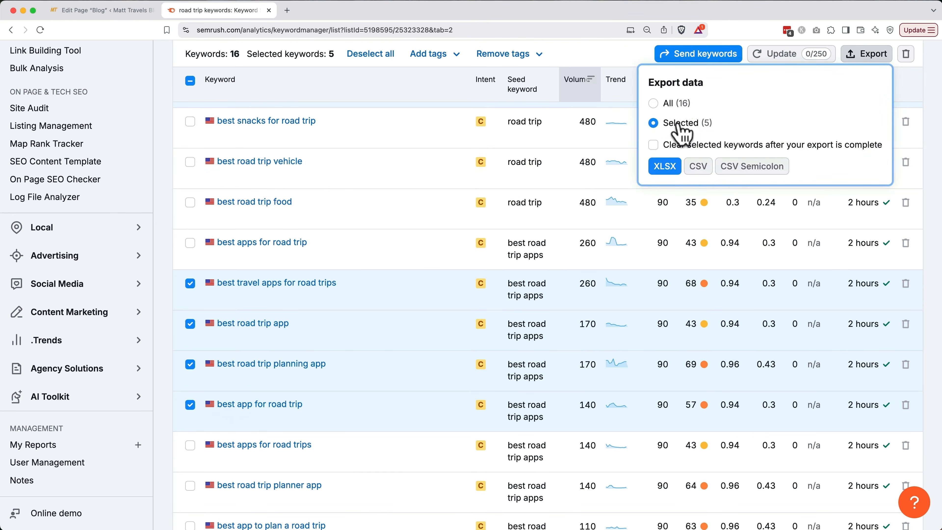
left_click(697, 167)
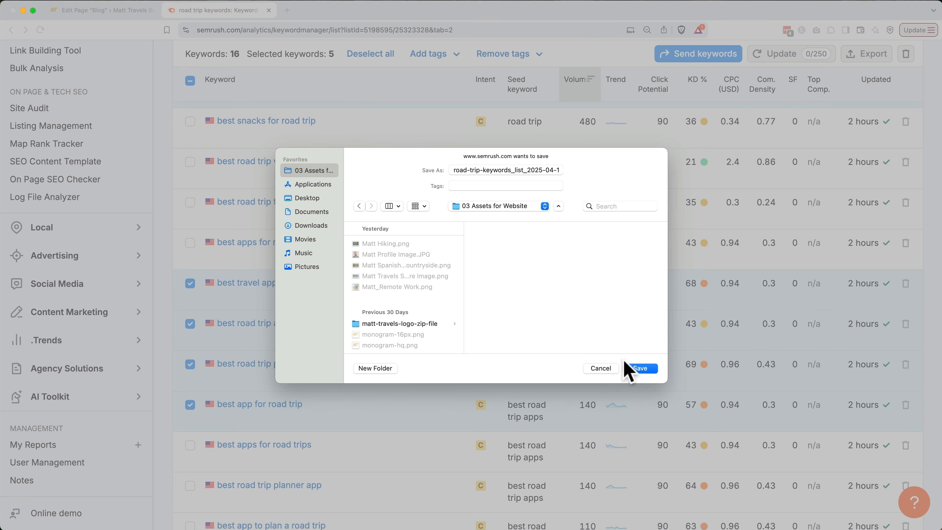
left_click(630, 368)
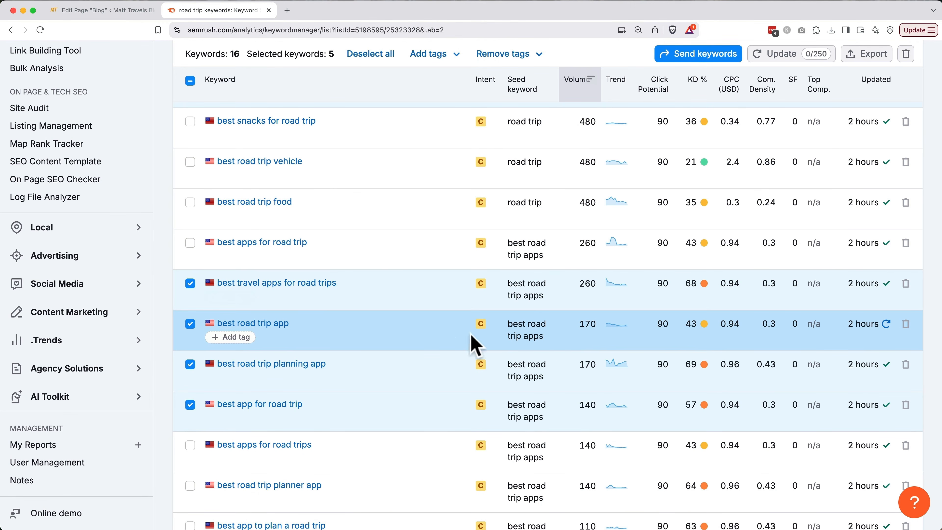
scroll(405, 336, "up", 2)
From the 'best road trip apps' overview, copy the packupgo, carolinerosetravel and usatoday competitor URLs.
left_click(263, 154)
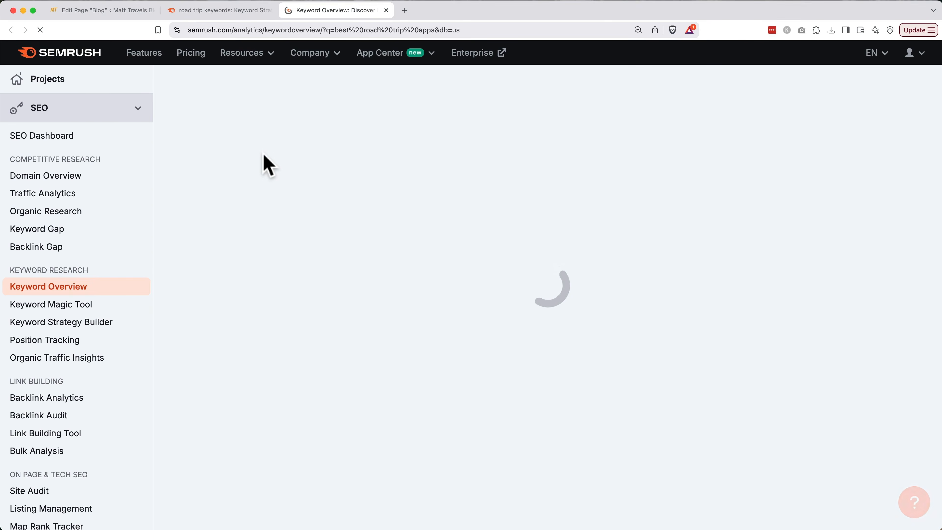
scroll(265, 164, "down", 4)
scroll(265, 164, "down", 15)
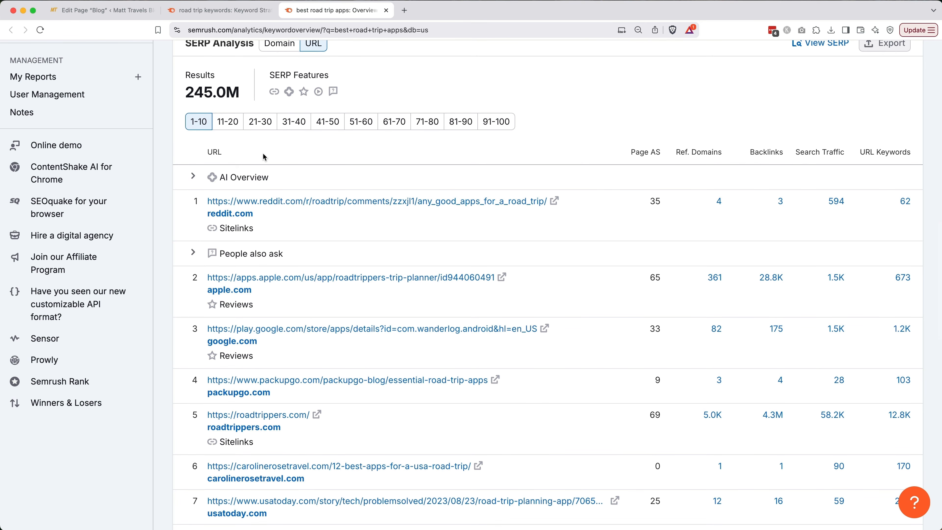
scroll(265, 157, "down", 6)
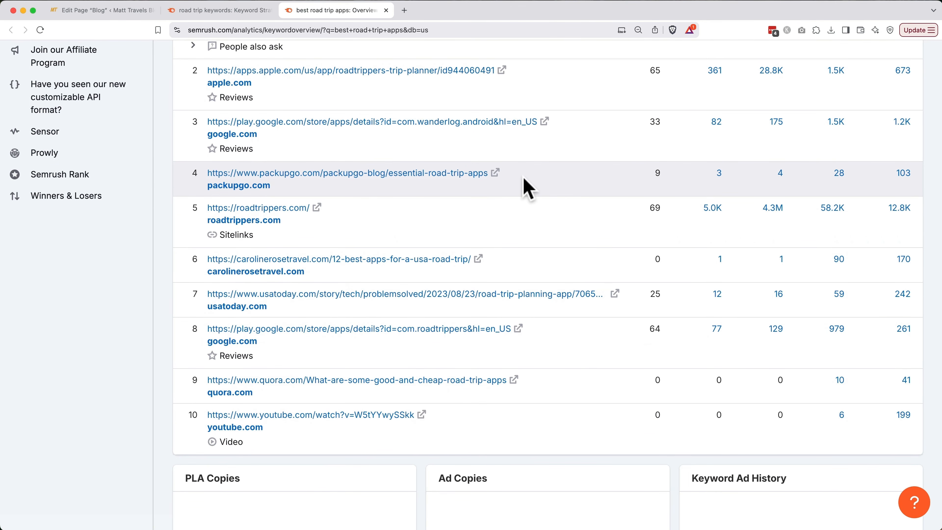
left_click_drag(488, 173, 189, 191)
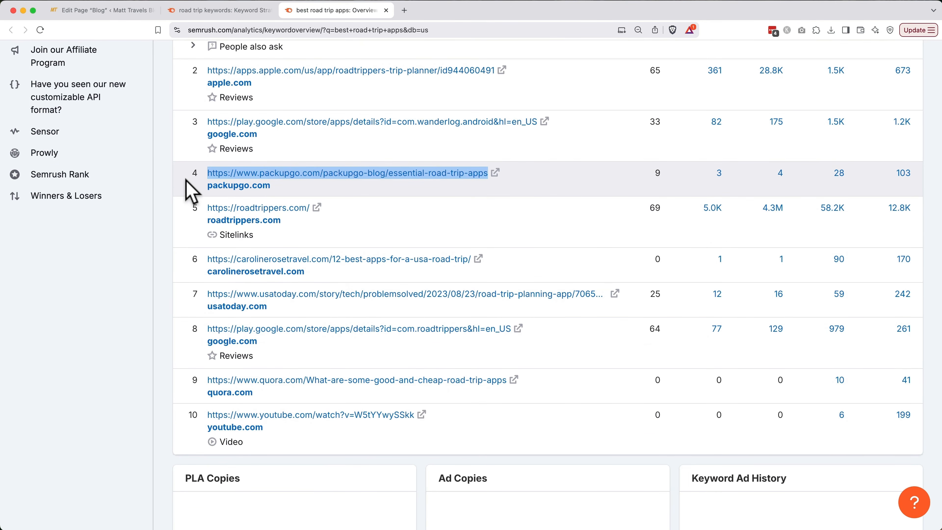
left_click(517, 275)
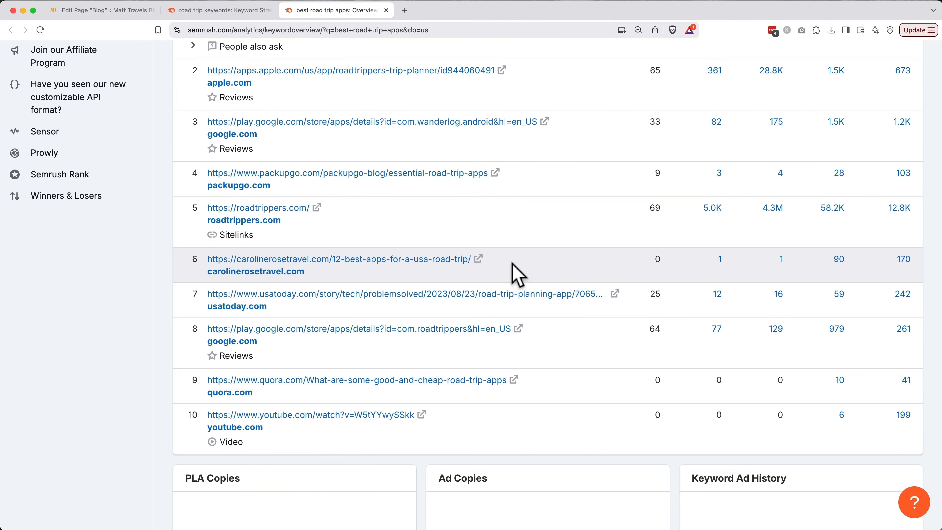
left_click_drag(511, 262, 178, 262)
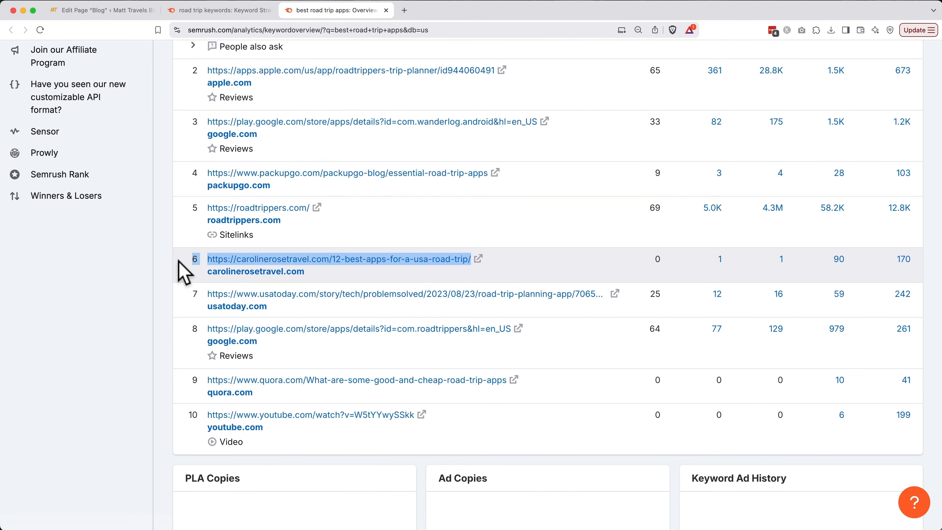
left_click_drag(629, 299, 210, 299)
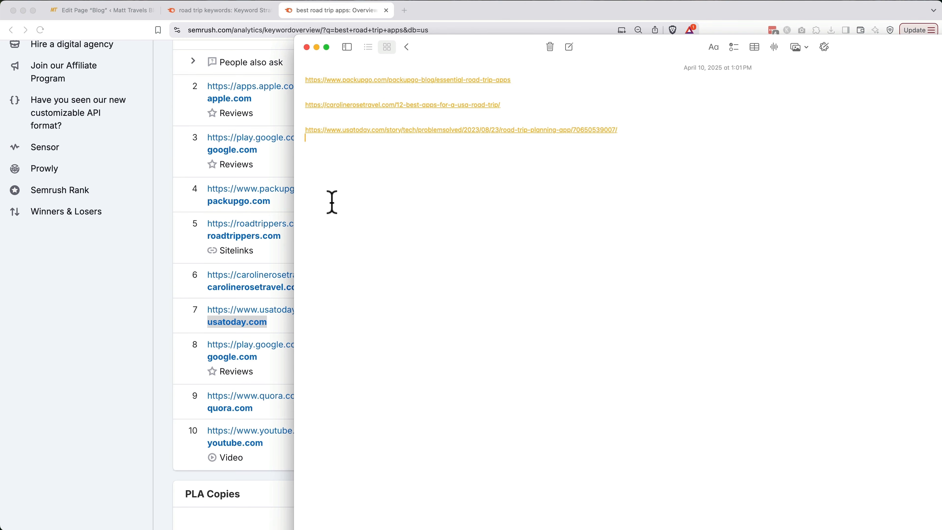
Load chatgpt.com in a new browser tab.
left_click(157, 218)
key("super+t")
type("chatgpt.com")
key("Return")
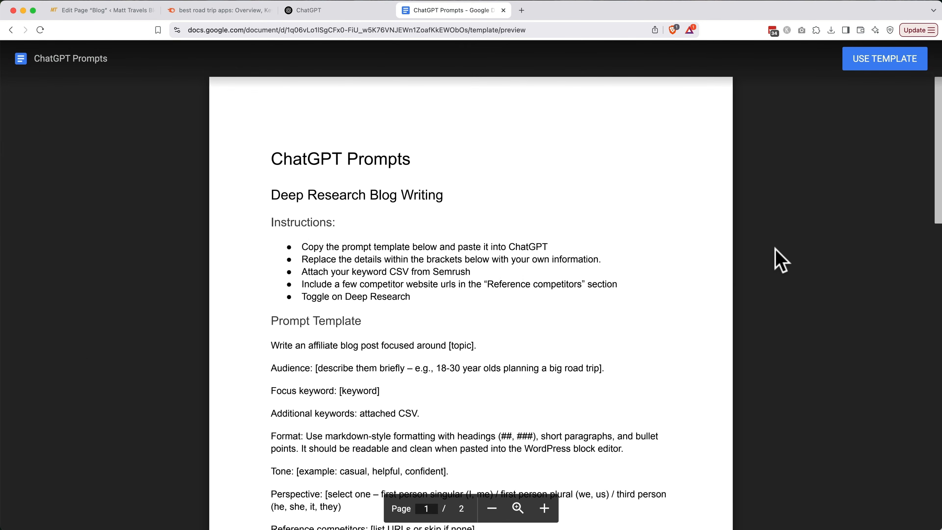
Make a copy of the ChatGPT Prompts template, set the topic to 'road trips' and clear the audience example.
left_click(879, 61)
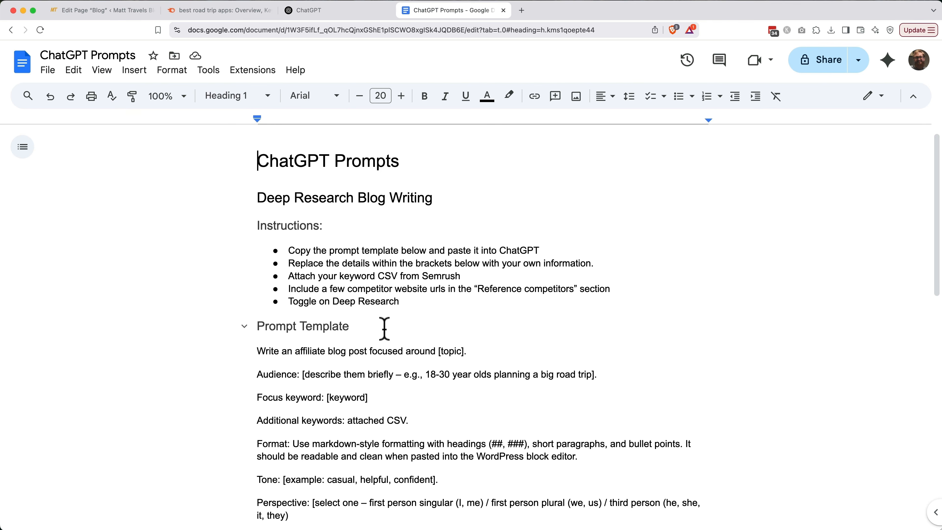
scroll(384, 328, "down", 5)
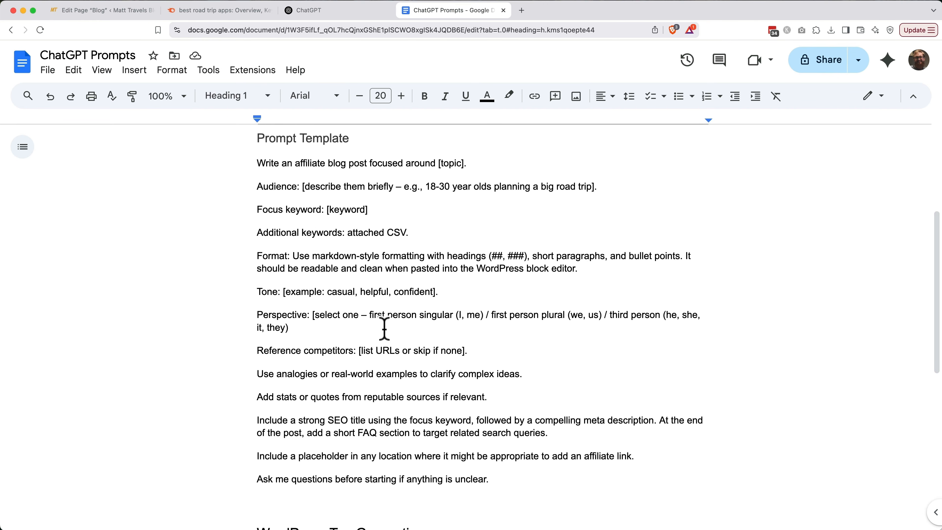
left_click(464, 164)
left_click_drag(464, 164, 439, 164)
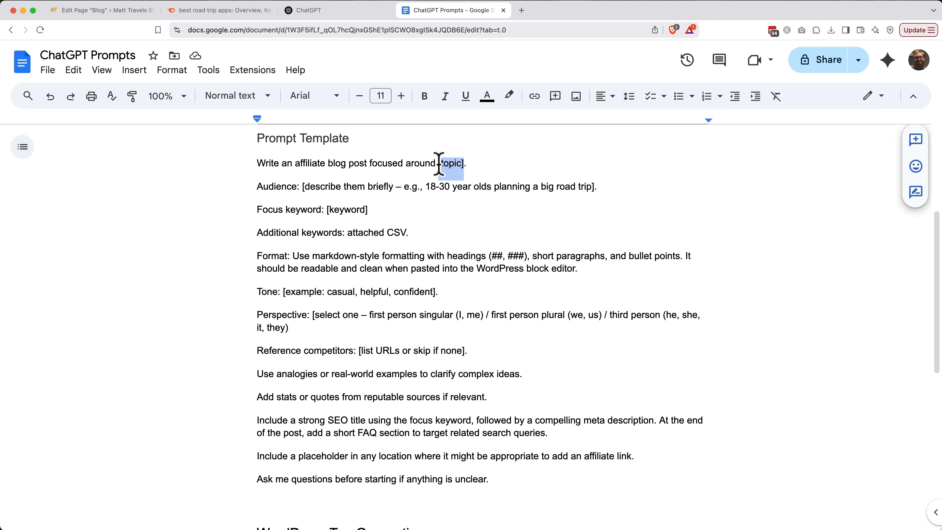
type("road trips")
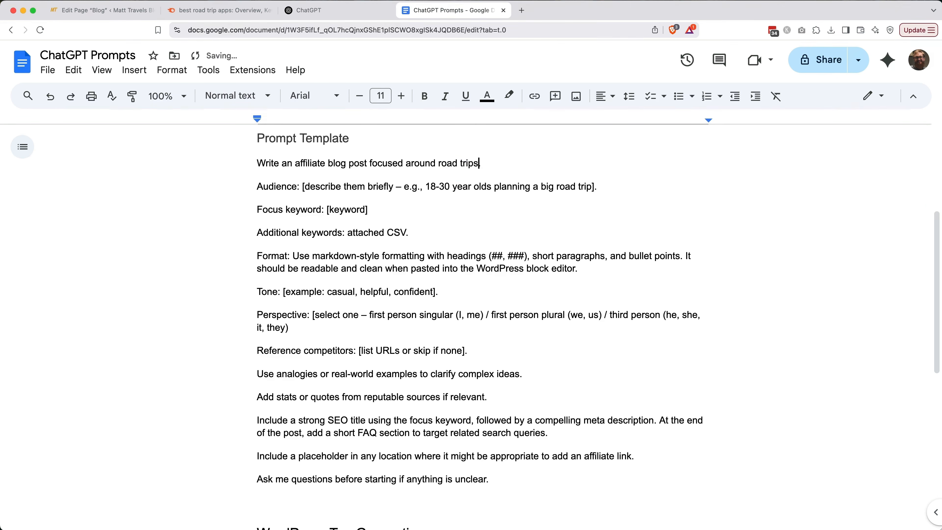
left_click_drag(302, 187, 426, 189)
key("BackSpace")
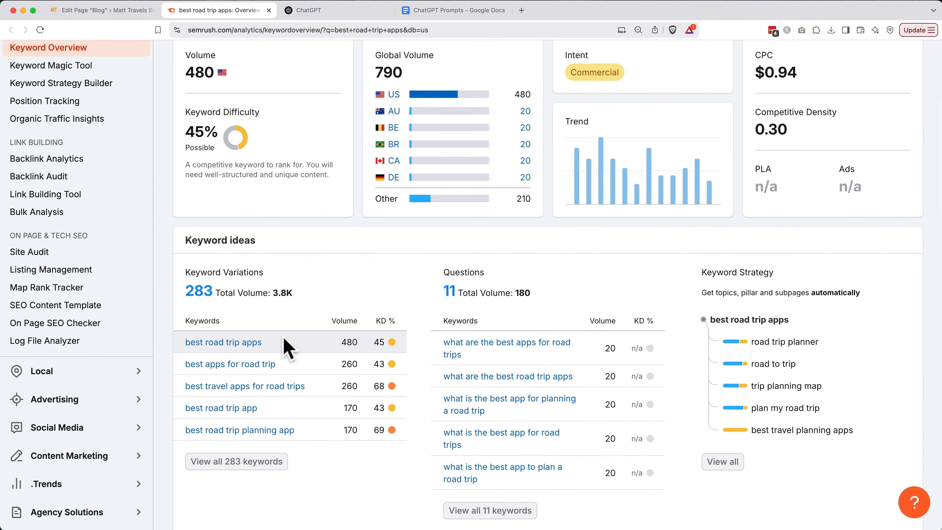
Set the focus keyword to 'best road trip apps' and clear the tone and perspective placeholders.
left_click_drag(263, 341, 185, 343)
key("super+c")
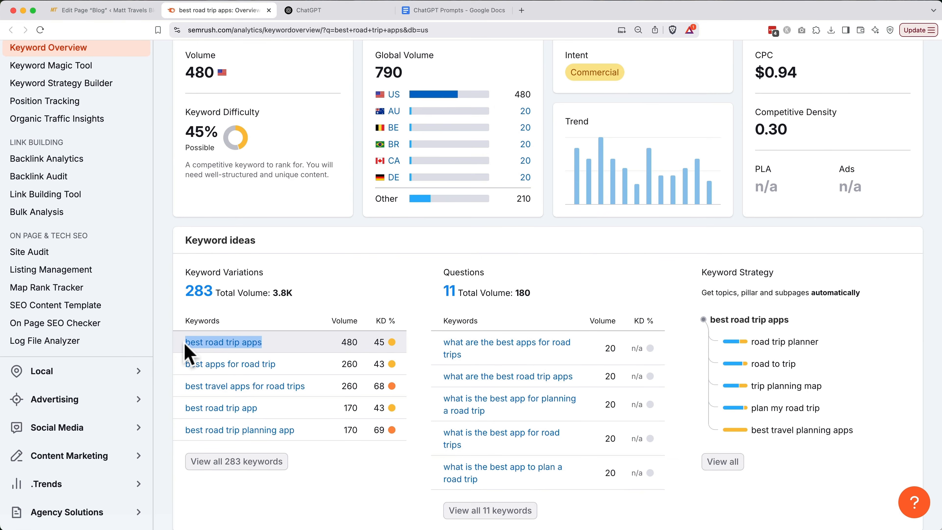
left_click(433, 12)
left_click_drag(368, 207, 327, 207)
key("super+v")
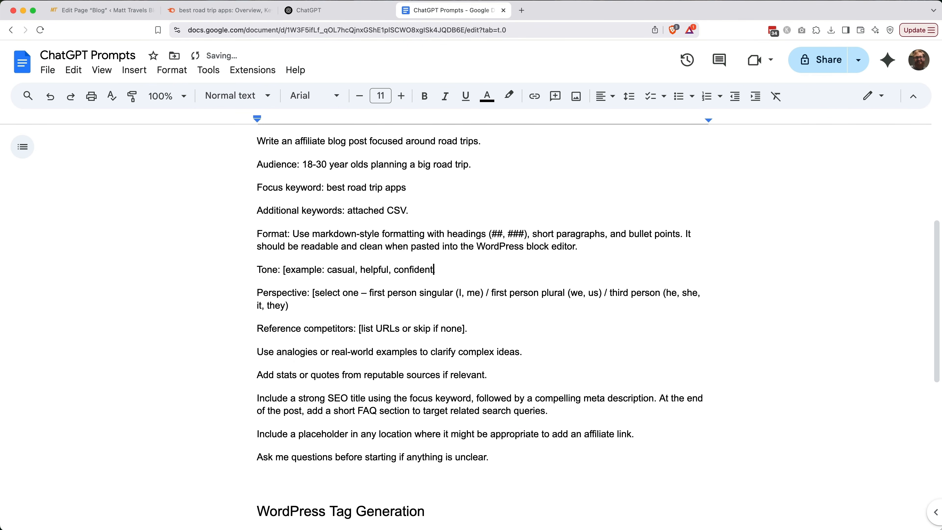
left_click_drag(283, 270, 327, 270)
key("BackSpace")
left_click_drag(369, 293, 312, 293)
key("BackSpace")
left_click_drag(426, 293, 677, 293)
key("BackSpace")
Insert the three competitor URLs, tidy their line breaks and punctuation, and copy the whole prompt.
key("Return")
left_click_drag(358, 316, 464, 316)
key("super+v")
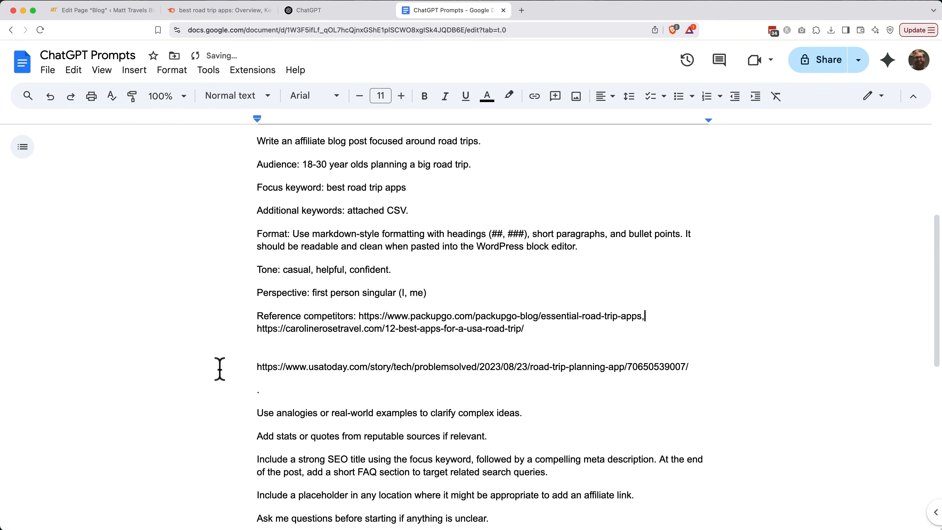
left_click(220, 369)
key("BackSpace")
key("BackSpace")
key("Left")
type(",")
left_click(264, 365)
key("BackSpace")
key("BackSpace")
scroll(435, 383, "up", 2)
left_click_drag(508, 507, 260, 177)
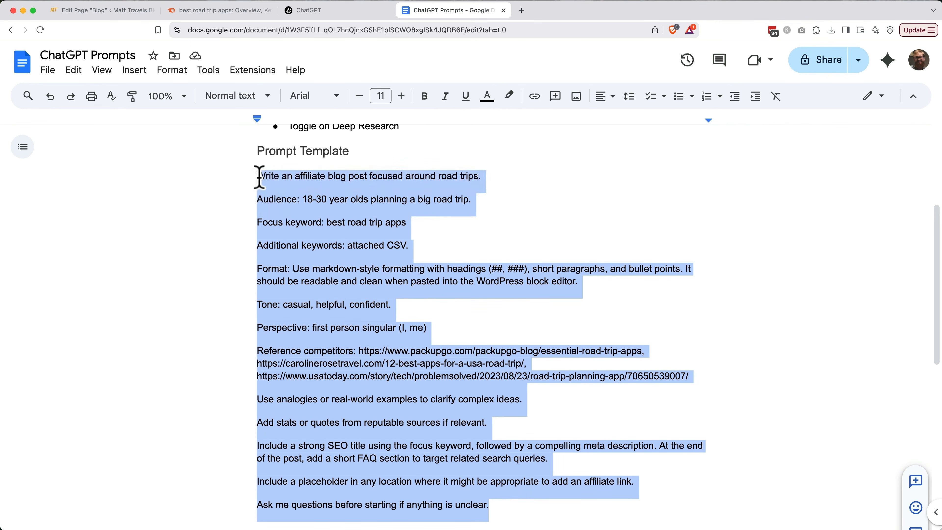
left_click(344, 10)
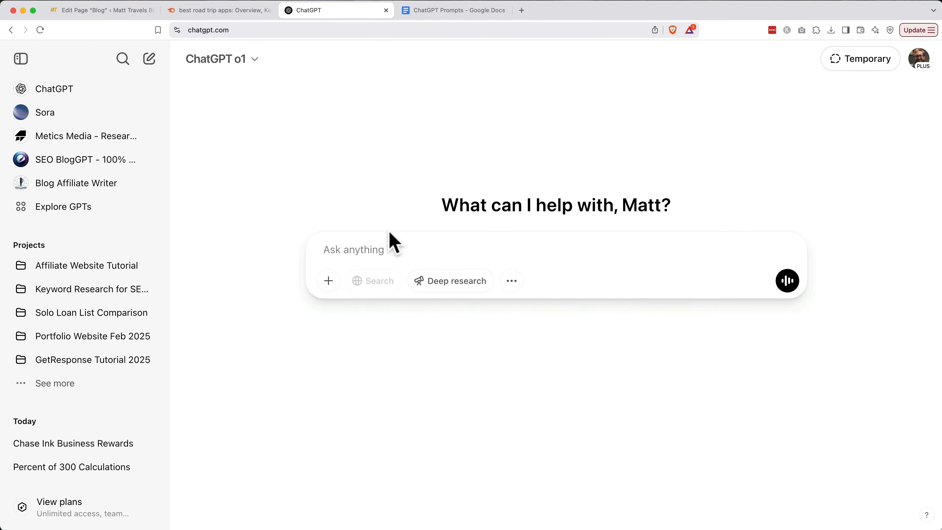
Send the pasted blog prompt in Deep research mode with the road trip keywords CSV attached.
left_click(391, 246)
key("super+v")
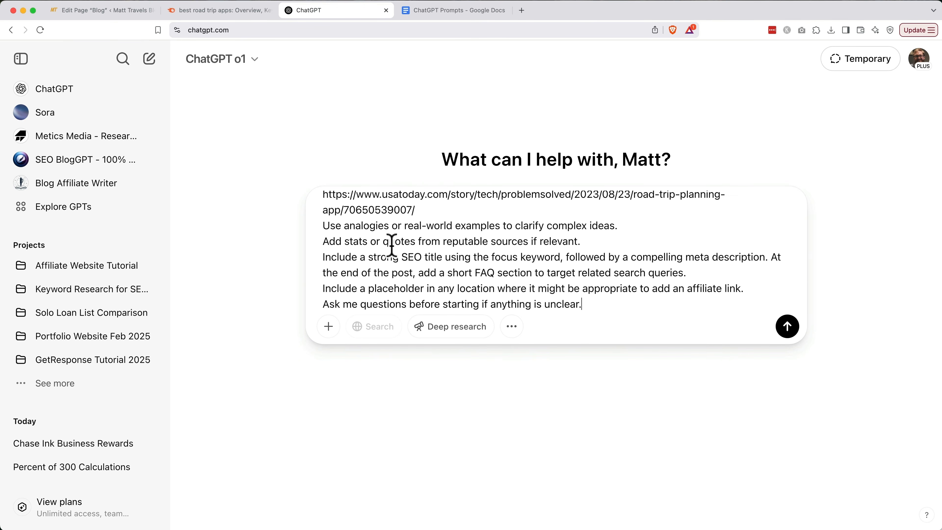
left_click(460, 336)
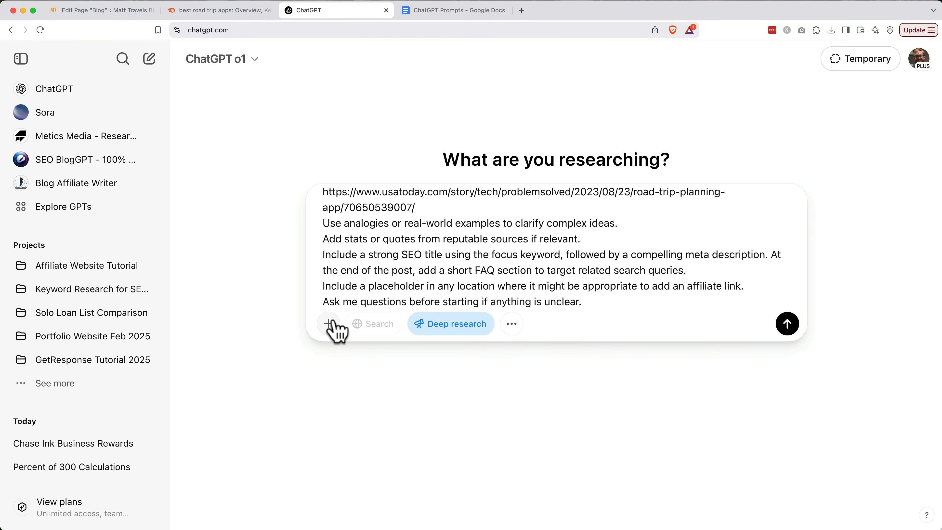
left_click(329, 325)
left_click(363, 295)
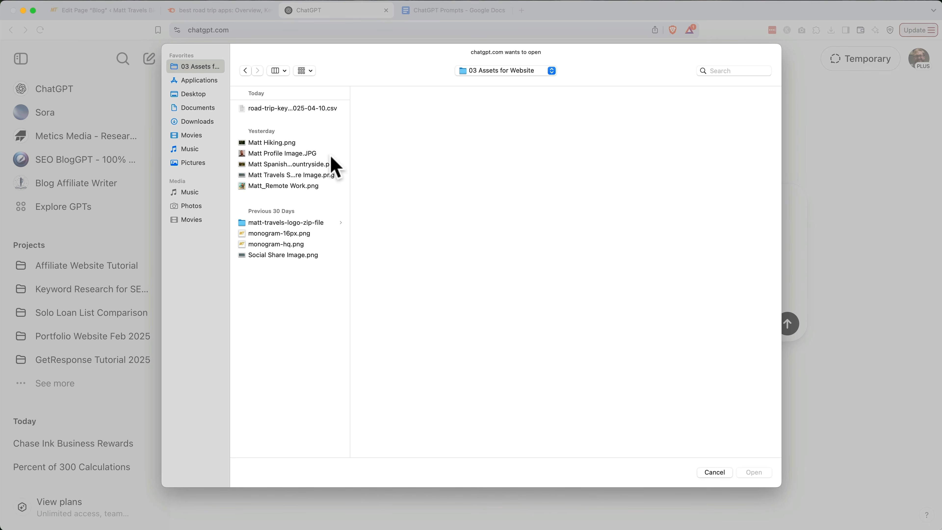
double_click(315, 109)
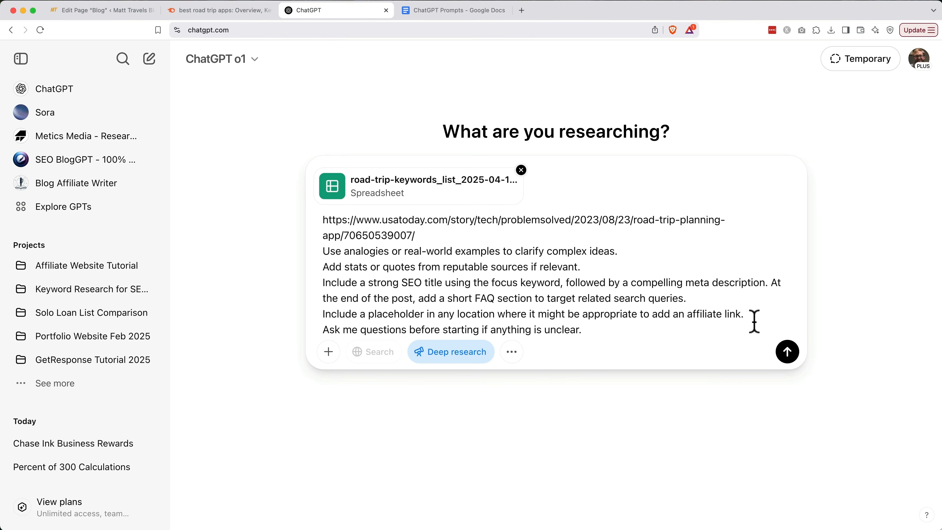
left_click(787, 351)
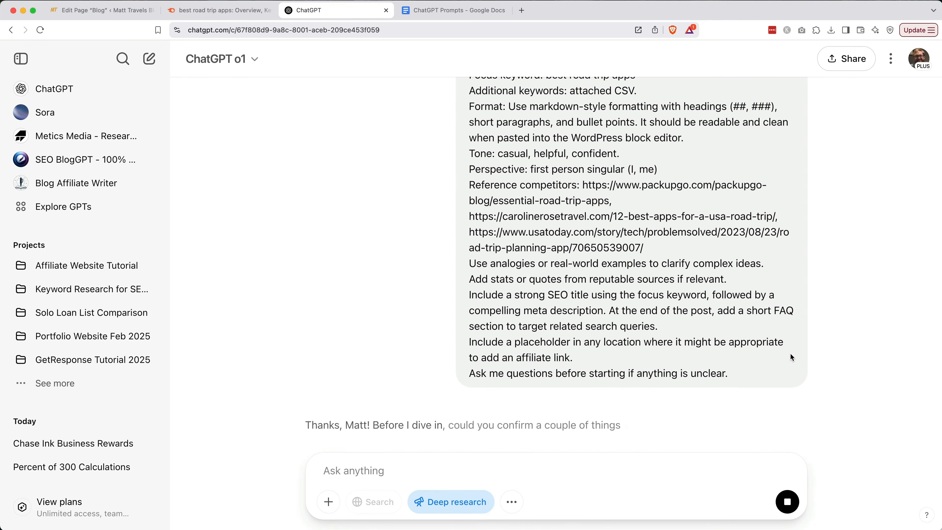
Answer: use all keywords focusing on the focus keyword; highlight Roadtrippers first, GasBuddy second.
scroll(789, 353, "down", 5)
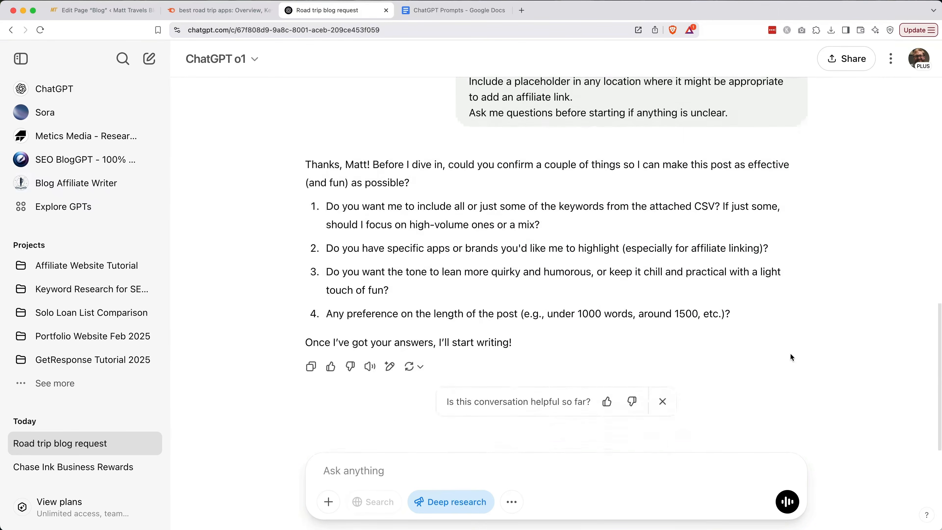
type("1. Let's use all the keywords, but focus primarily on the focus keyword.")
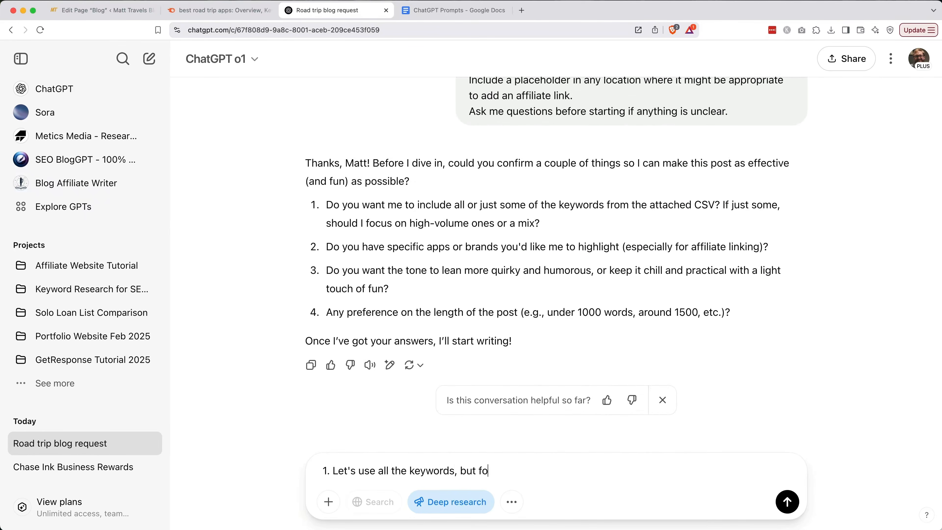
key("shift+Return")
type("2. We're going to highlight the roadtrippers app primarily")
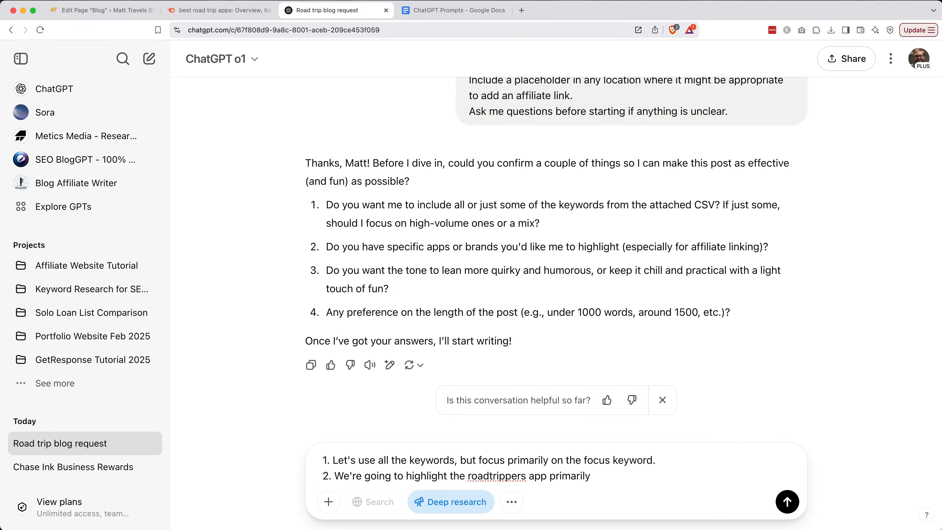
type(", the gasbuddy app second, and I'll leave it to you to decide what other apps to refer people to. Ideally, they'd b")
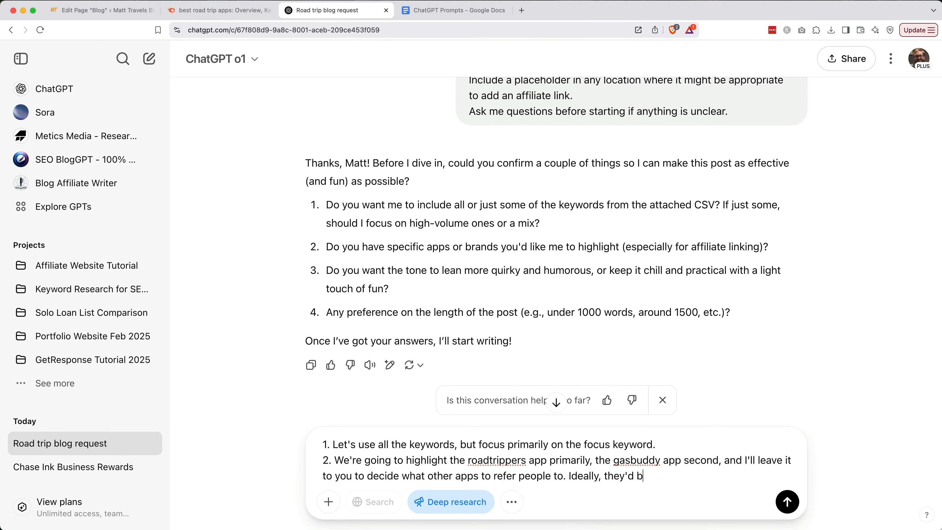
type("e apps that have affiliate programs, but I'm also fine including free resources to avoid bias.")
key("shift+Return")
Specify a helpful, confident, personal tone with a touch of humor and 1500-2000 words, then send the answers.
type("3. I want the tone to be quirky")
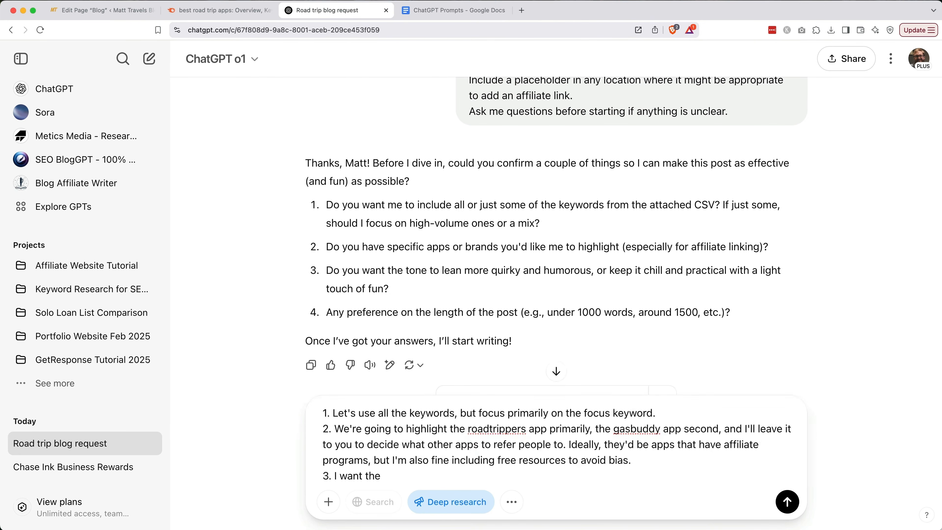
key("alt+Left")
key("alt+Left")
key("alt+Left")
key("Left")
left_click(495, 473)
type("but also")
key("alt+BackSpace")
key("alt+BackSpace")
key("alt+BackSpace")
type("helpful, confident, and pers")
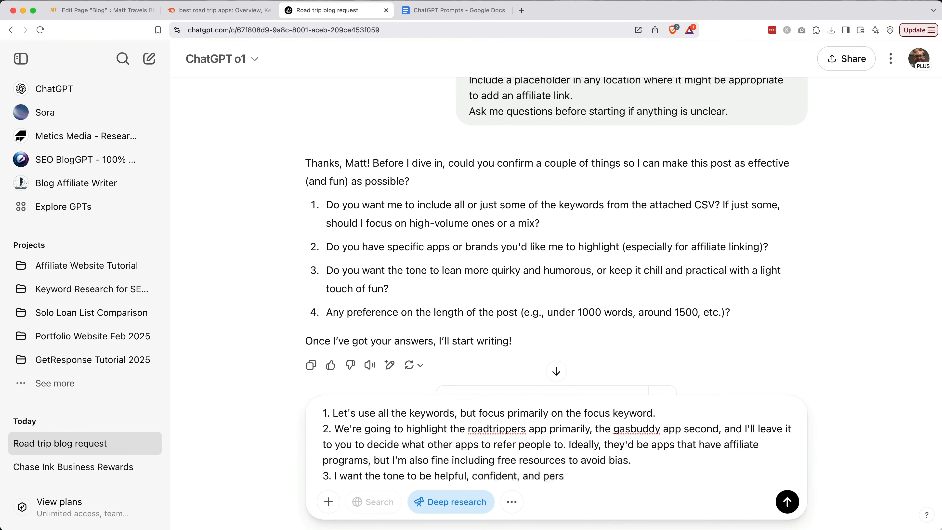
type("onal. I like a little humor too - just a touch of fun. Keep it lighthearted. Travel is supposed to be joyful!")
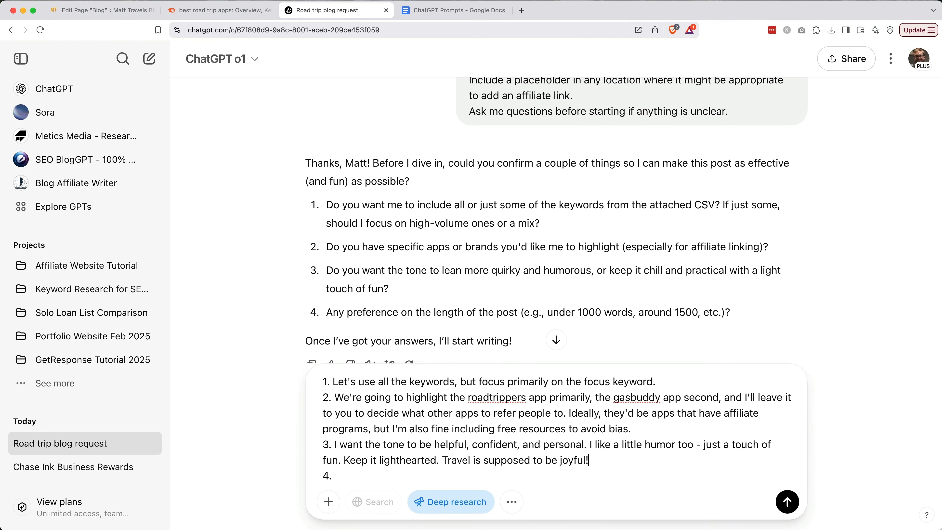
key("Down")
type("Let's make the length between 1500-2000 words.")
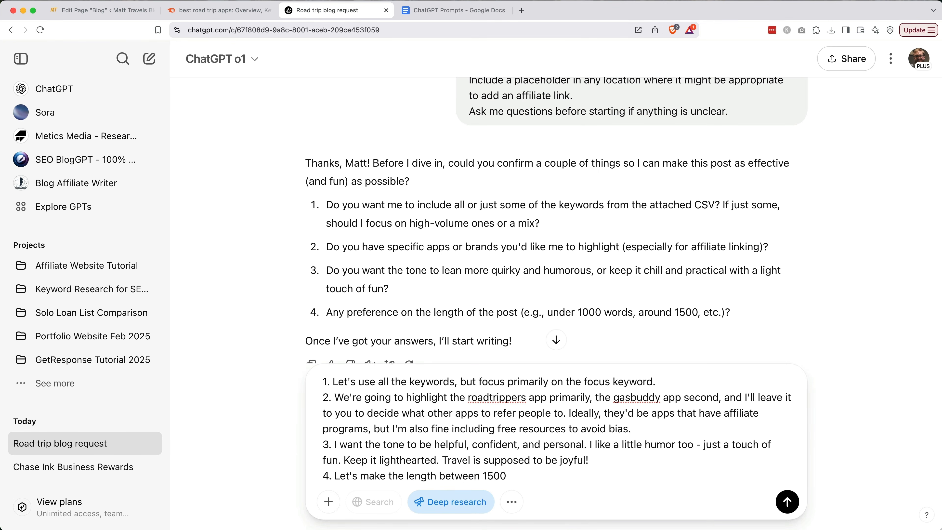
scroll(449, 309, "down", 2)
left_click(788, 501)
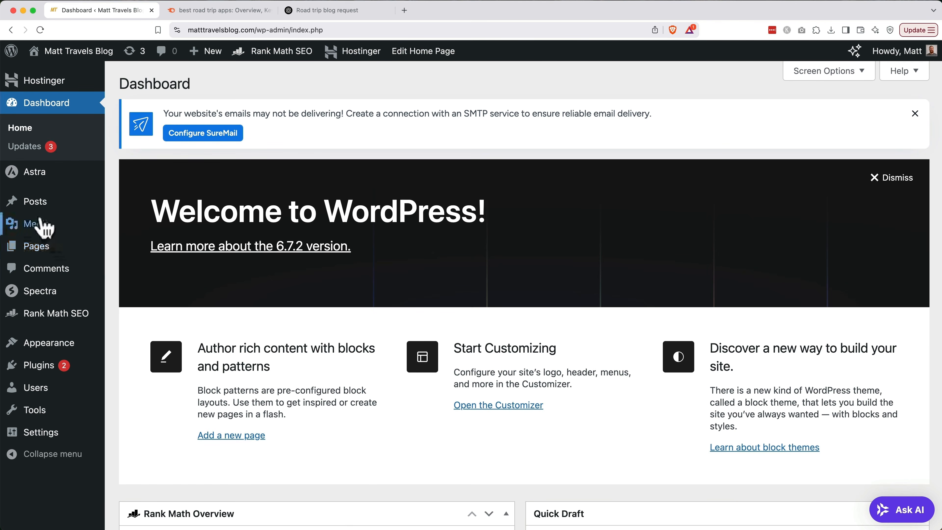
Select all eight posts, apply the Move to Trash bulk action, and add a new post.
left_click(33, 209)
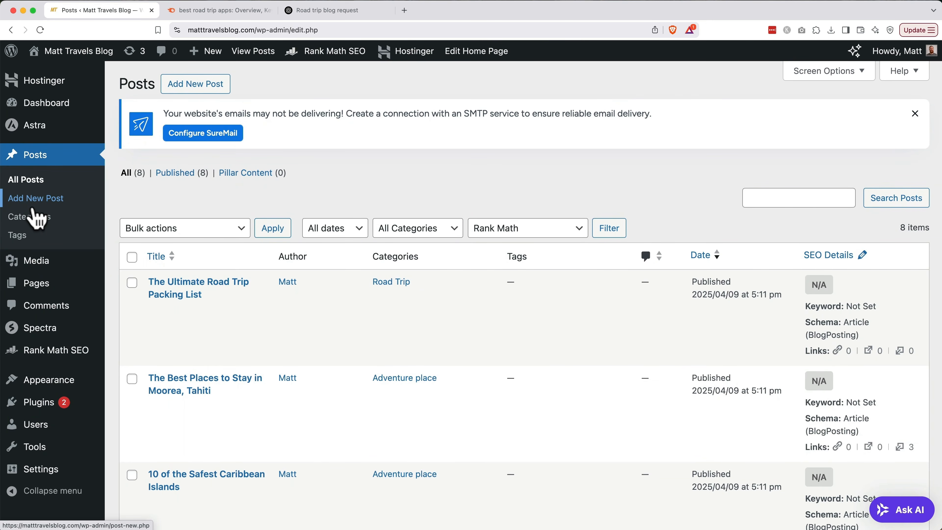
left_click(131, 257)
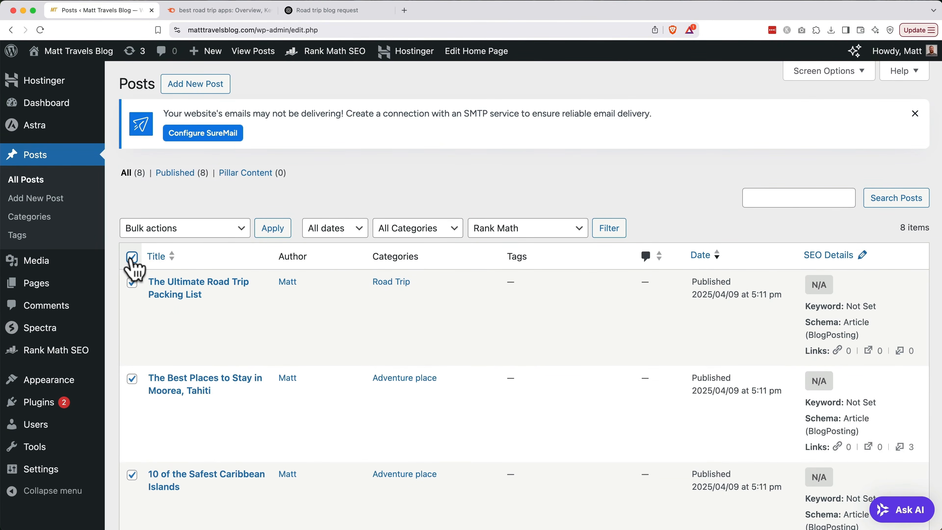
left_click(179, 233)
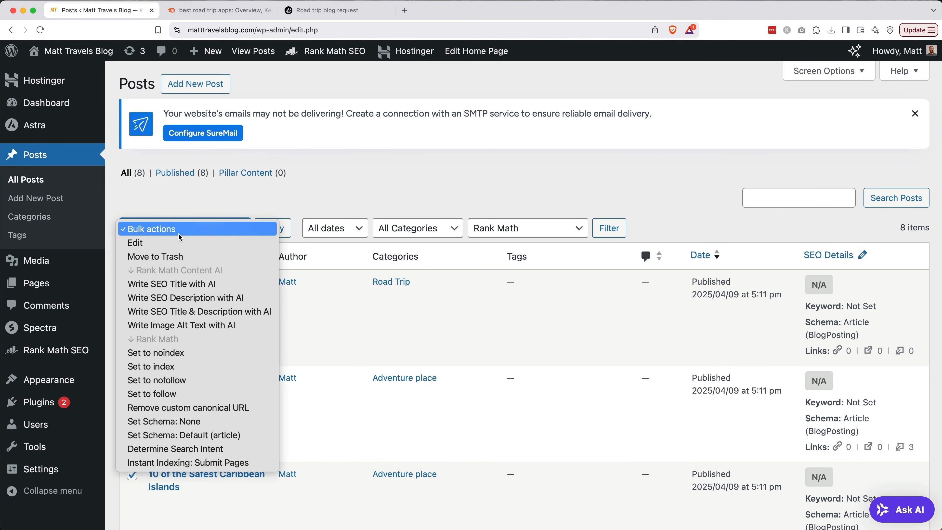
left_click(182, 257)
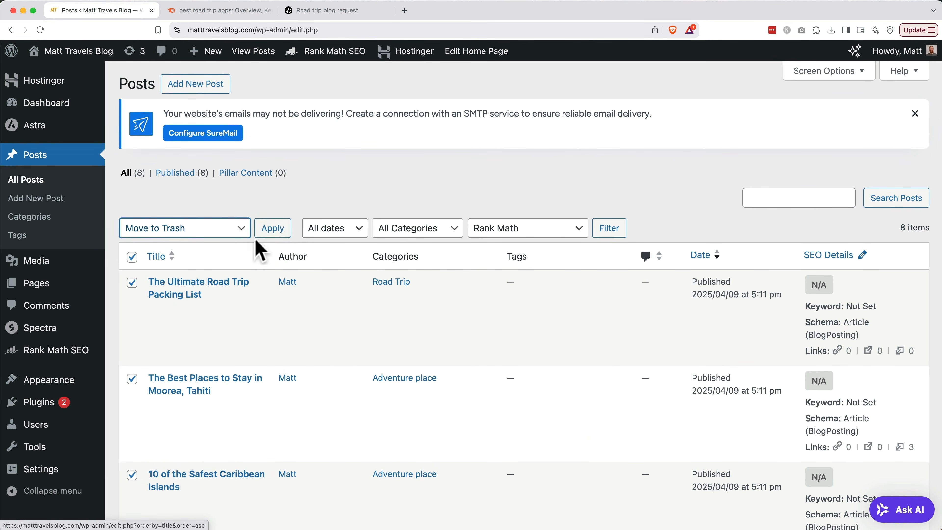
left_click(270, 231)
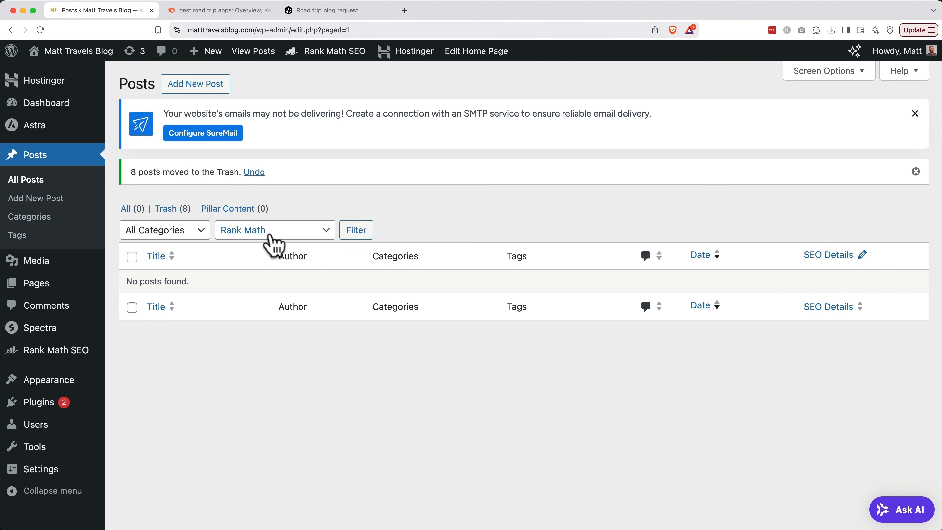
left_click(199, 89)
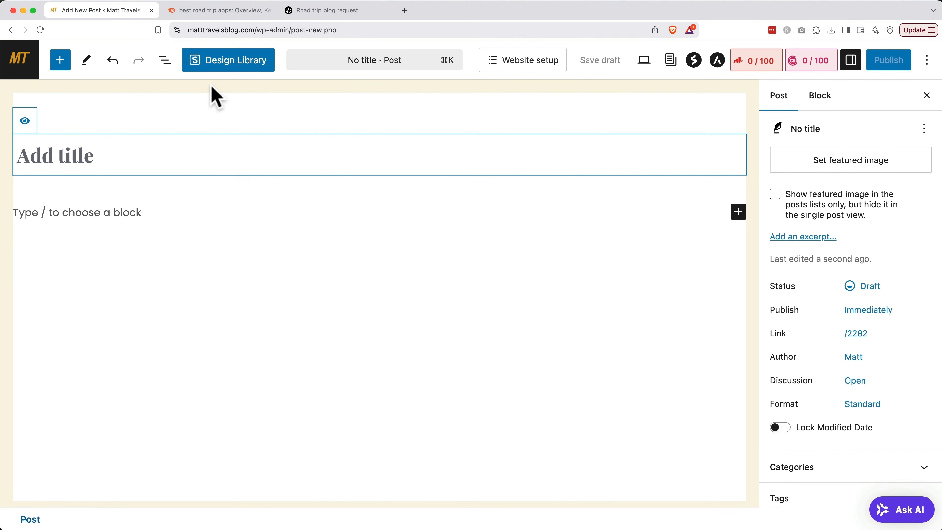
Copy 'best road trip apps' from Semrush into the Rank Math Focus Keyword field.
left_click(756, 66)
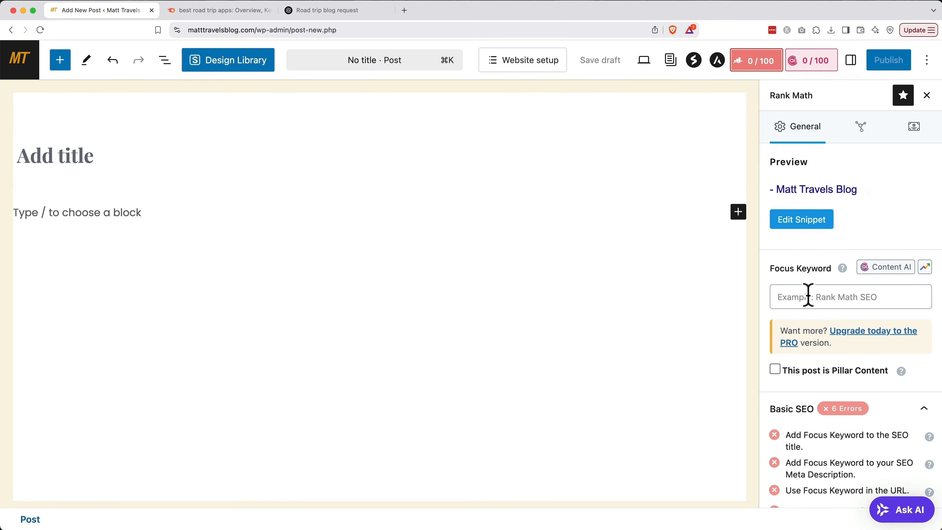
key("ctrl+Tab")
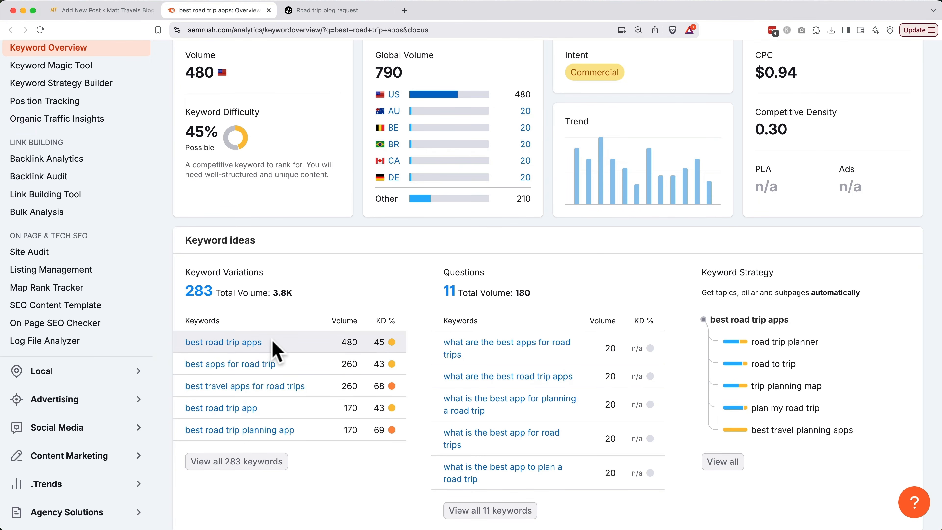
left_click_drag(272, 341, 187, 341)
key("super+c")
key("ctrl+shift+Tab")
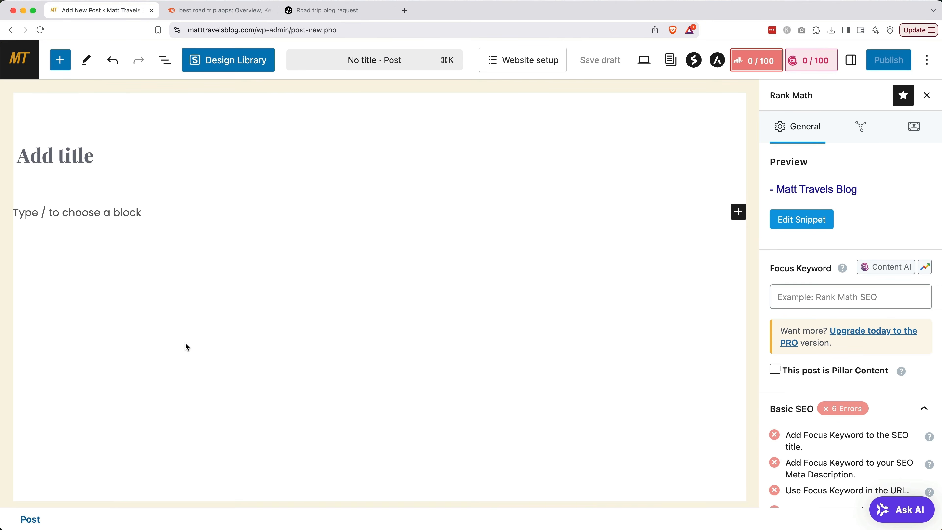
left_click(799, 301)
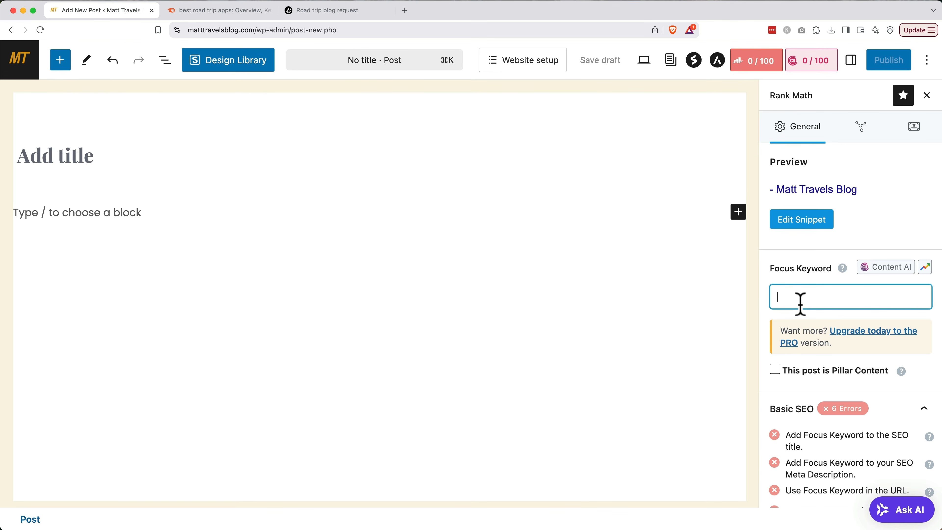
key("super+v")
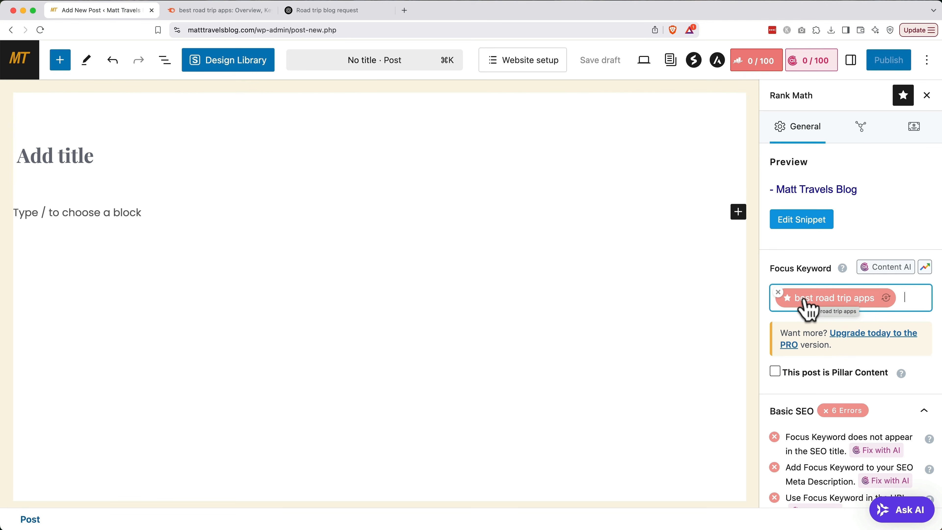
left_click(360, 11)
Scroll to the end of ChatGPT's road trip apps article and copy the full response.
scroll(471, 361, "down", 20)
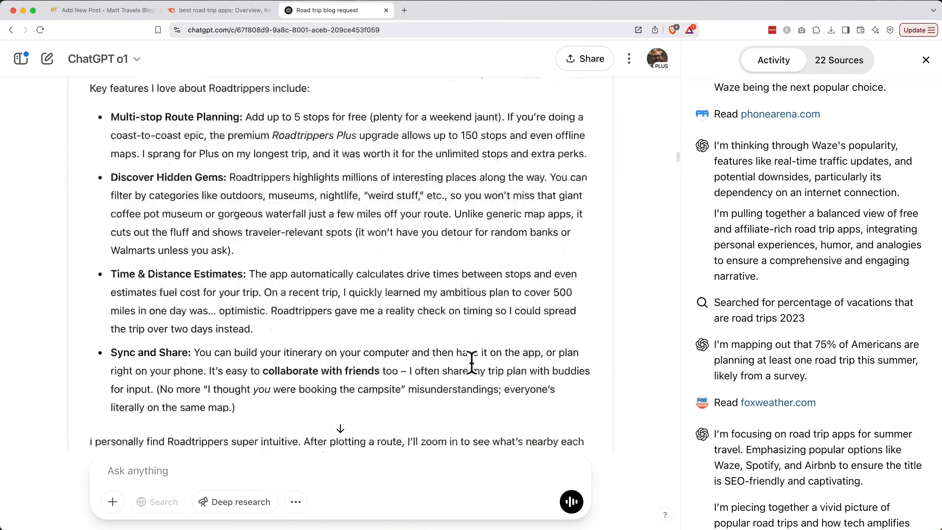
scroll(470, 361, "down", 20)
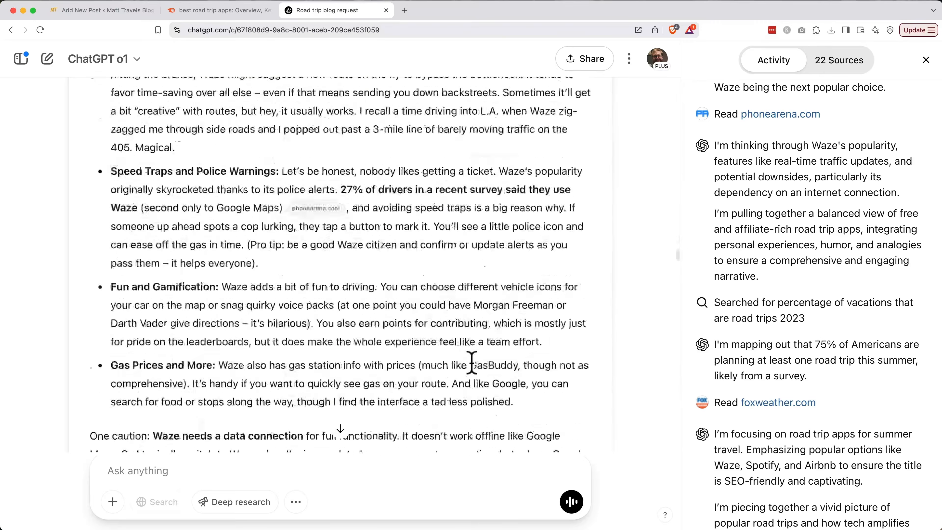
scroll(471, 361, "down", 20)
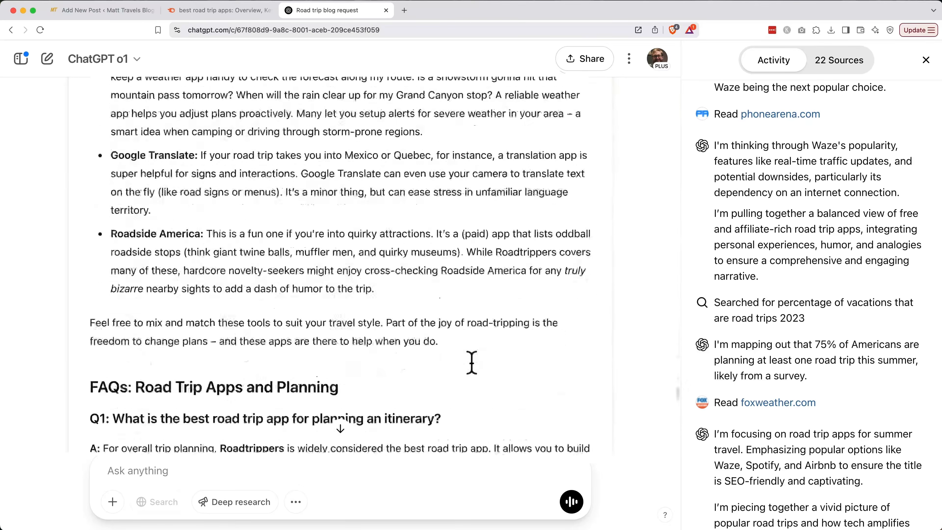
scroll(471, 362, "down", 10)
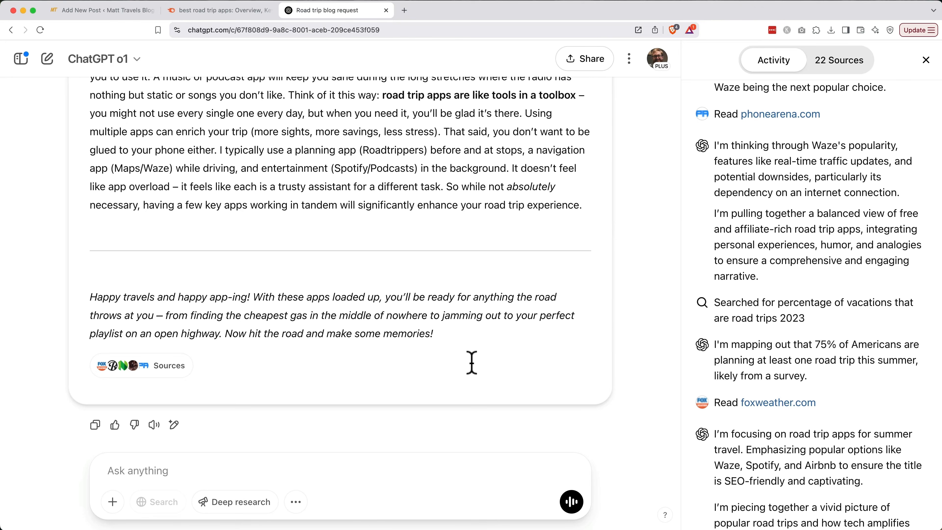
left_click(96, 425)
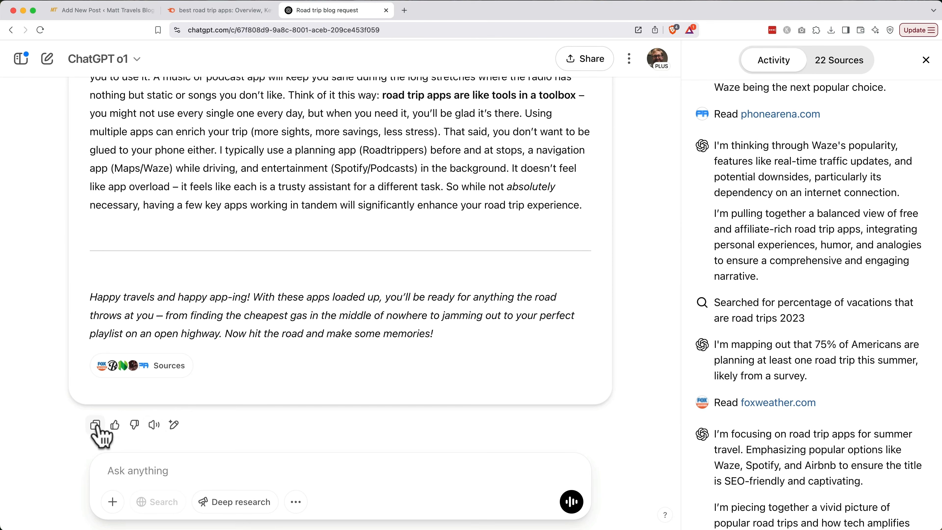
left_click(104, 11)
Paste the ChatGPT article into the post body and delete its two introductory reply paragraphs.
left_click(80, 213)
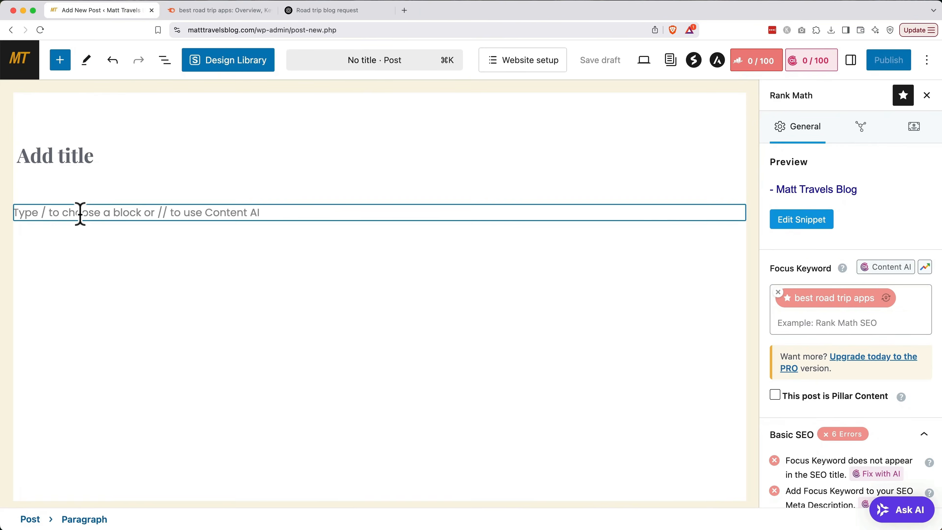
key("super+v")
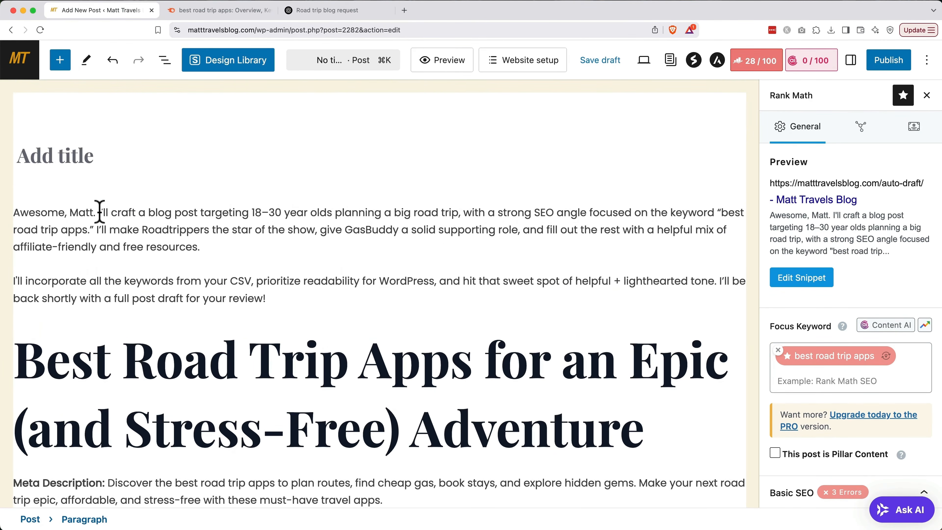
left_click(95, 217)
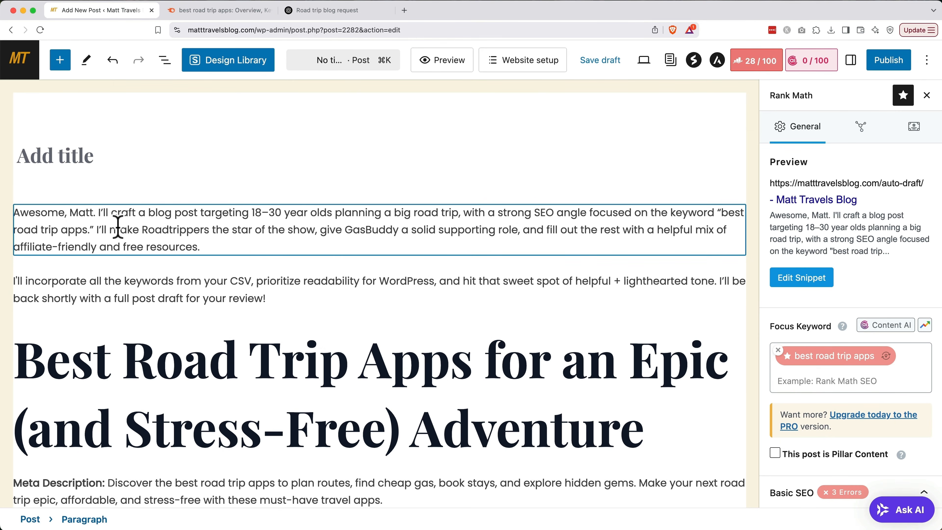
left_click(326, 300)
left_click(361, 263)
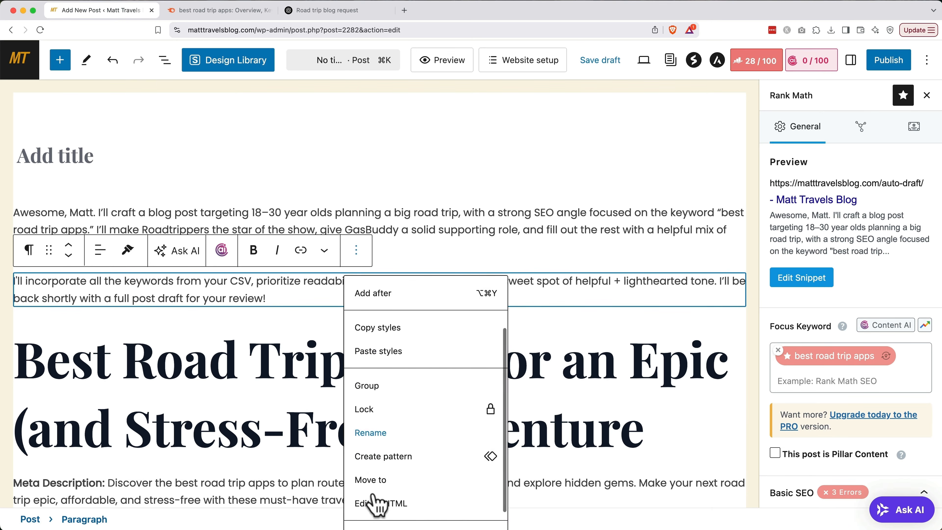
left_click(374, 498)
left_click(357, 183)
left_click(375, 513)
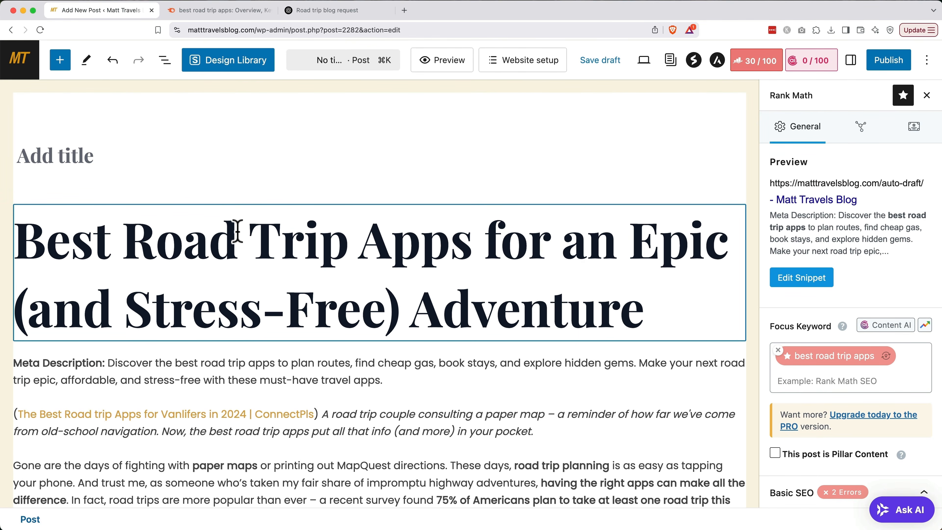
Copy the H1 'Best Road Trip Apps for an Epic (and Stress-Free) Adventure' into the post title and hide it.
triple_click(237, 232)
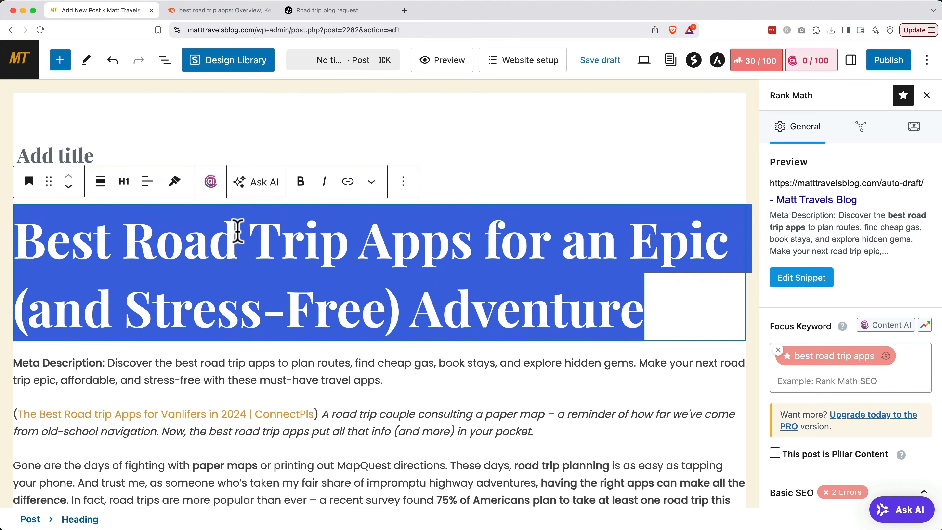
key("super+c")
left_click(92, 154)
key("super+v")
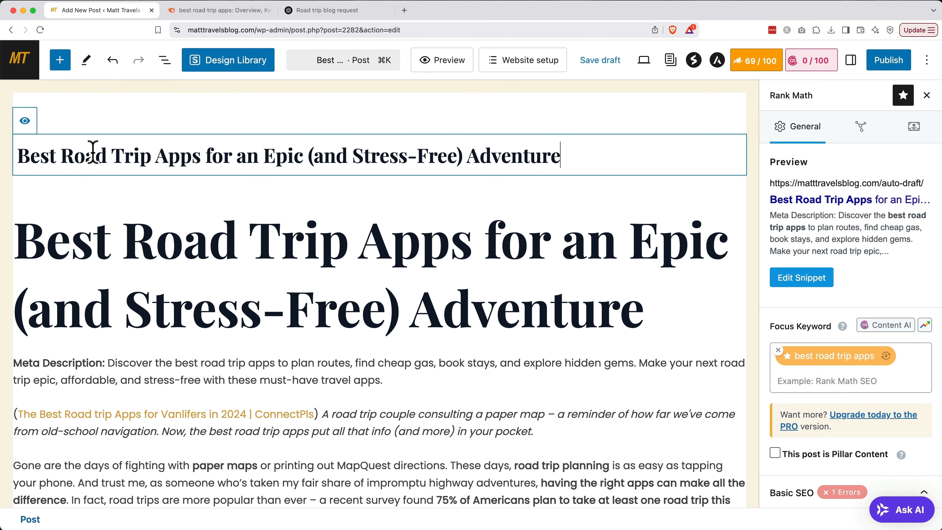
left_click(25, 121)
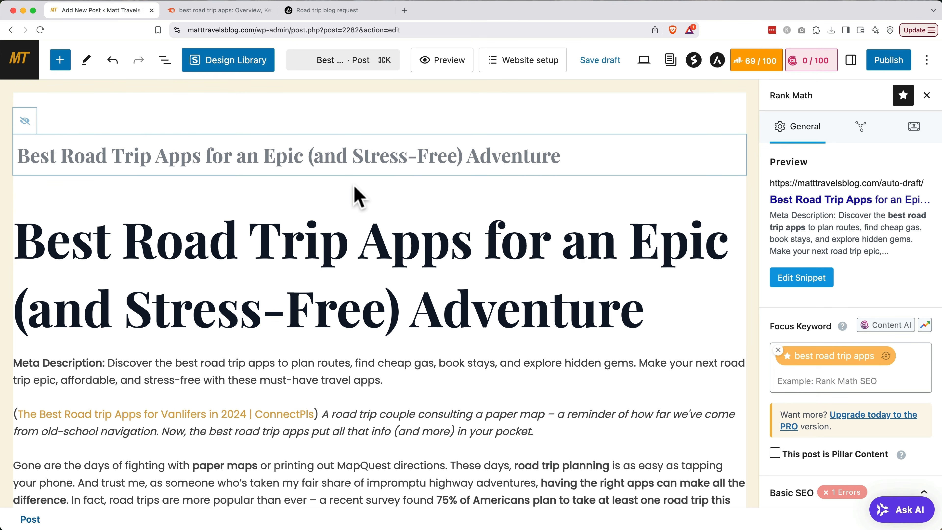
Remove the 'Meta Description:' label from the start of the intro paragraph.
left_click(108, 362)
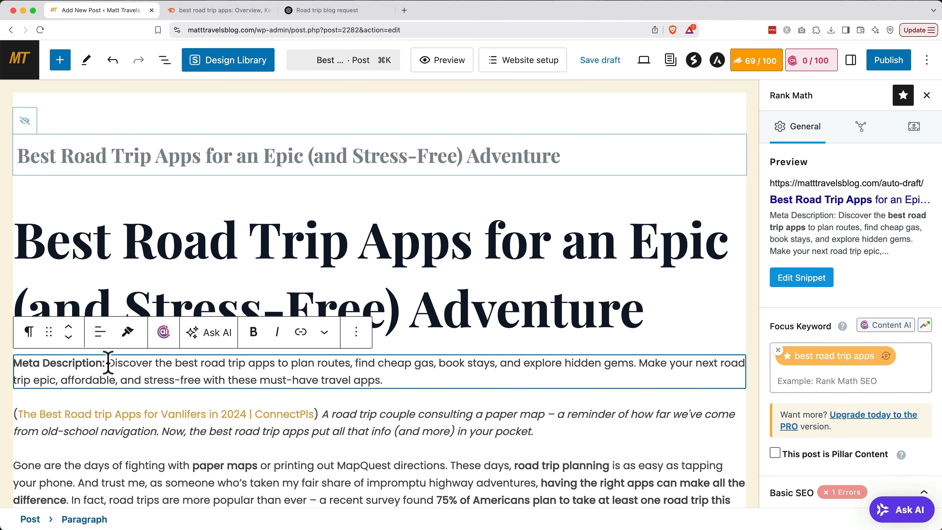
left_click(17, 363, "shift")
key("BackSpace")
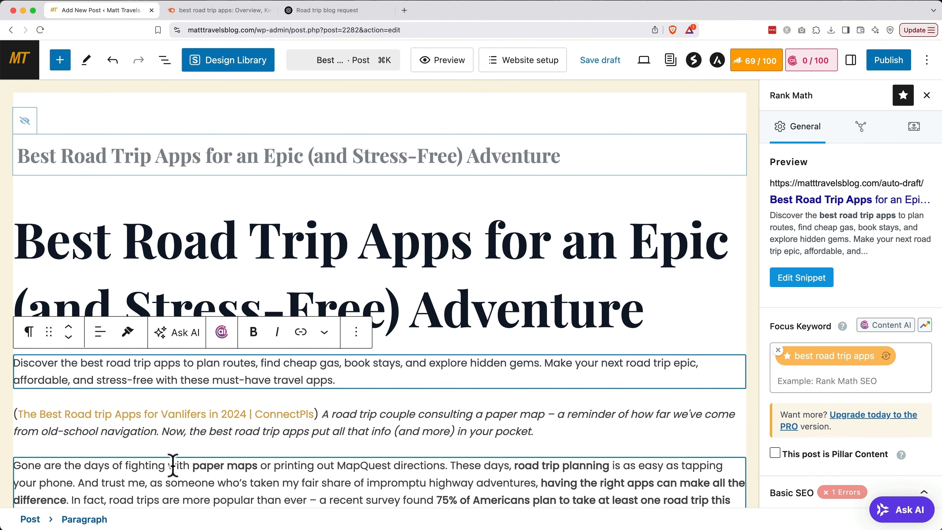
Delete the ConnectPls citation link from the first image caption.
left_click(324, 415)
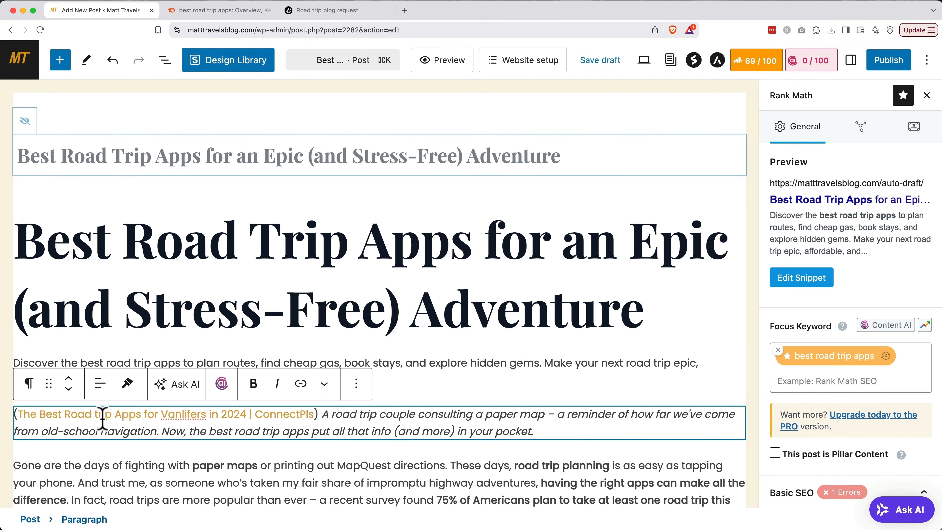
left_click_drag(48, 415, 26, 416)
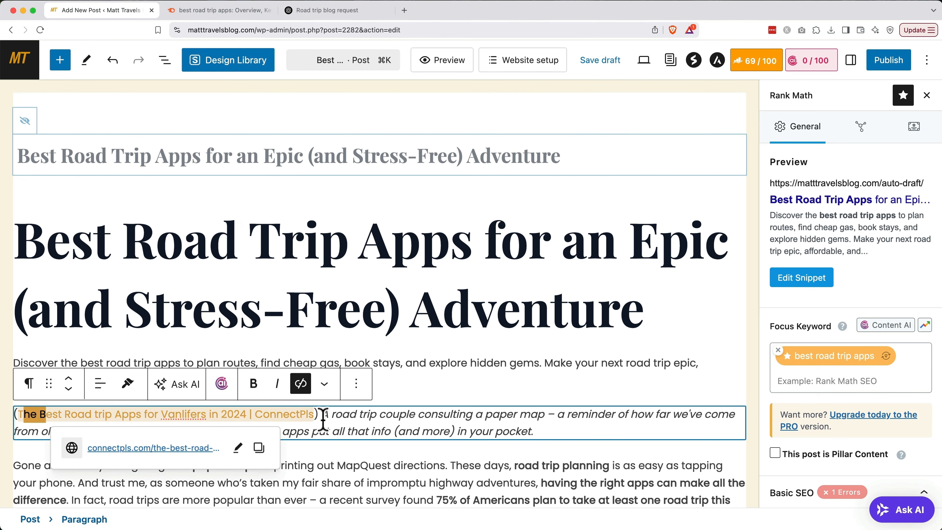
left_click_drag(321, 414, 12, 423)
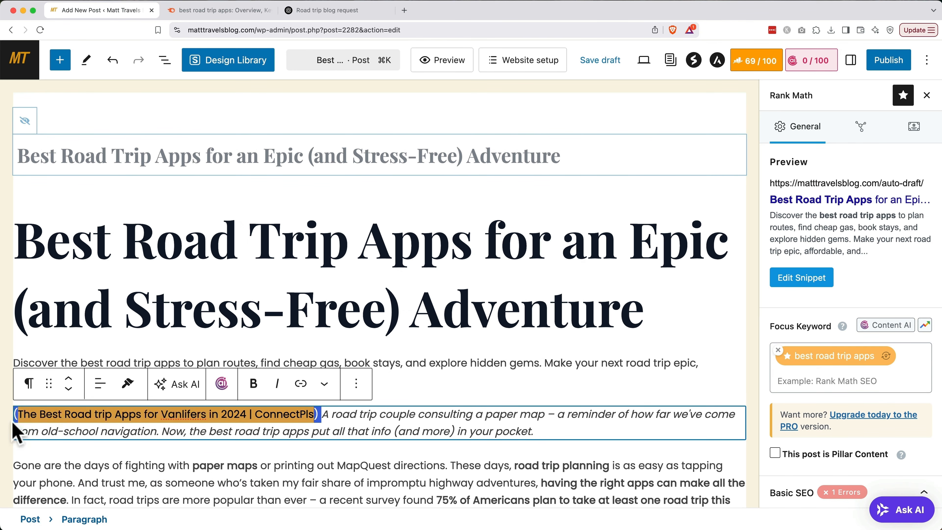
key("BackSpace")
scroll(261, 340, "down", 3)
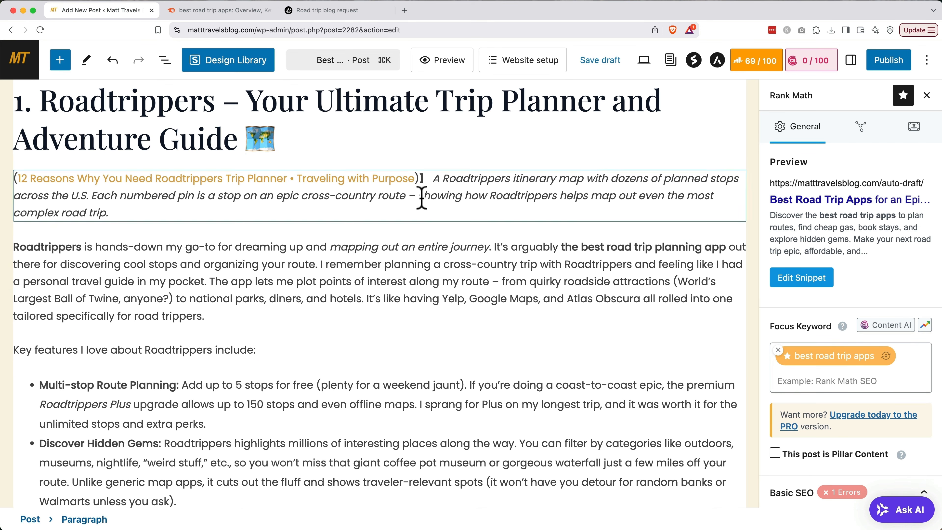
Delete the bracketed citation opening the Roadtrippers map caption, then move down to the Fun fact quote.
left_click_drag(434, 180, 14, 182)
key("BackSpace")
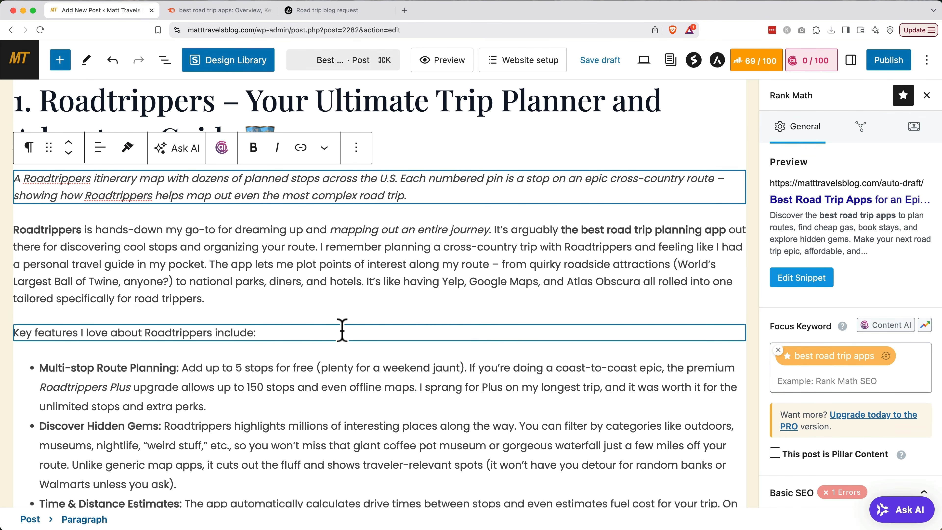
scroll(342, 329, "down", 7)
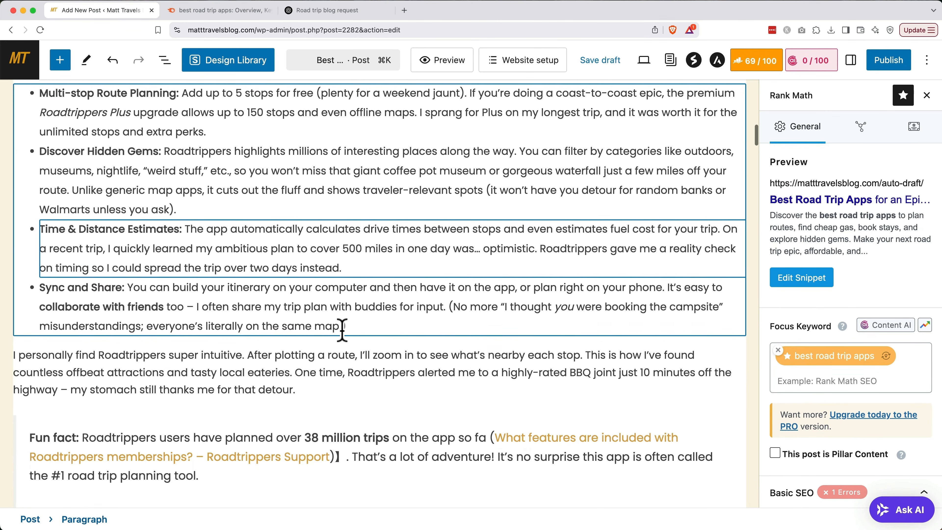
scroll(342, 330, "down", 7)
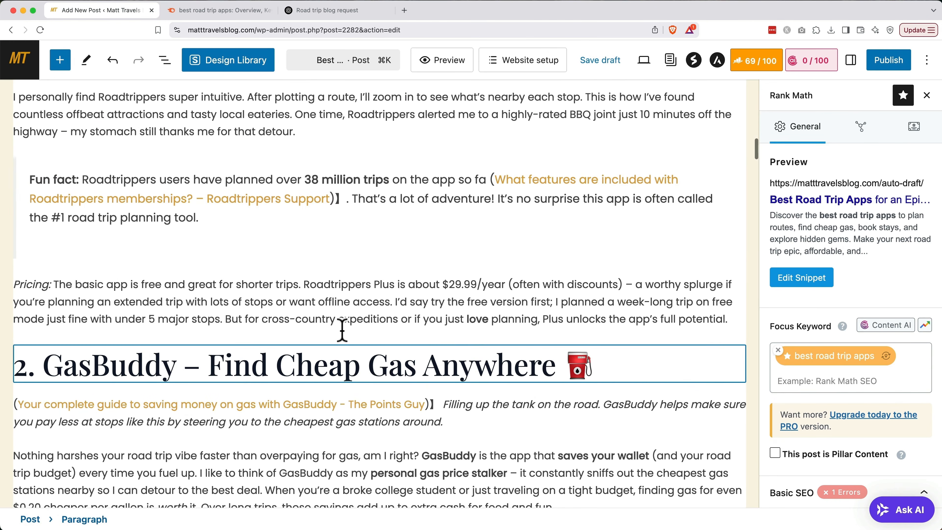
left_click(486, 181)
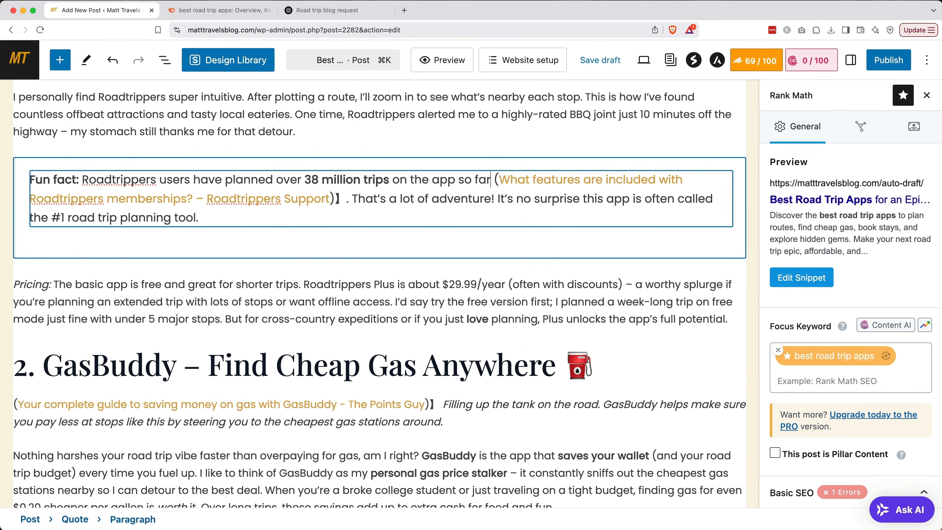
scroll(462, 203, "down", 1)
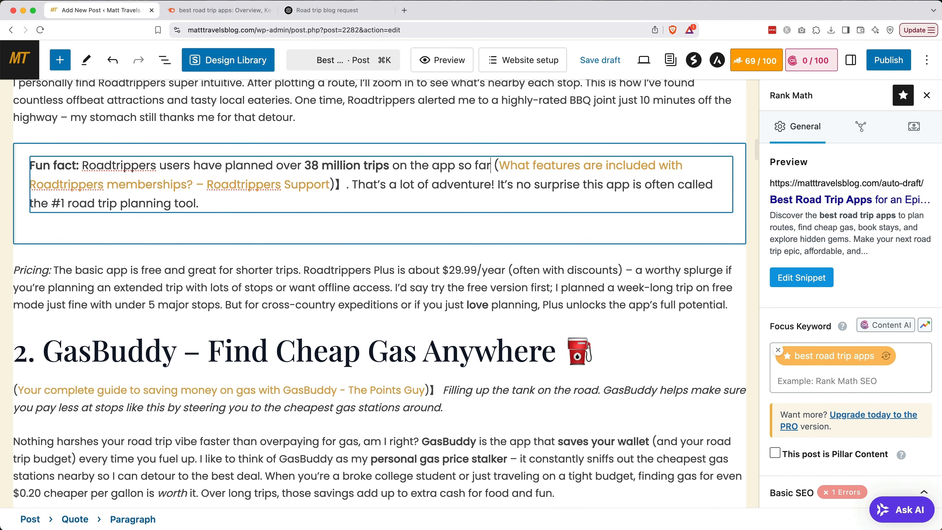
scroll(382, 289, "down", 10)
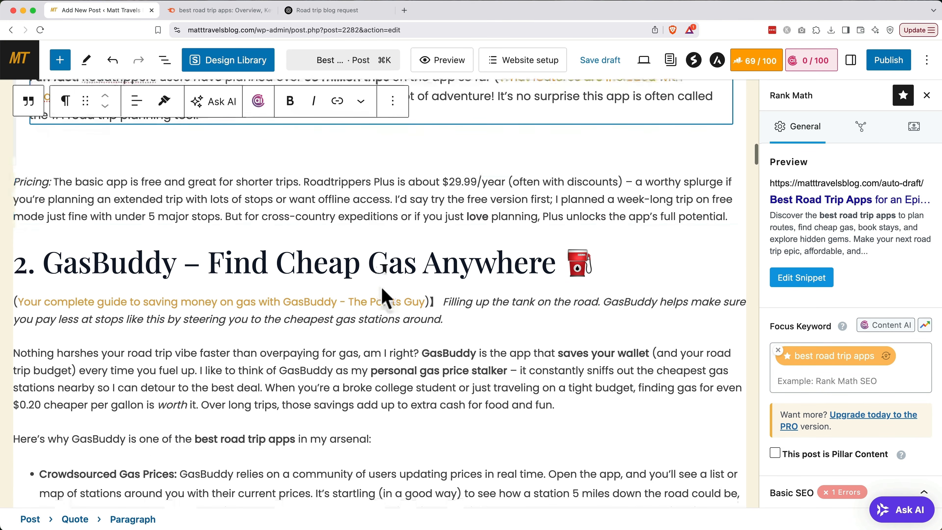
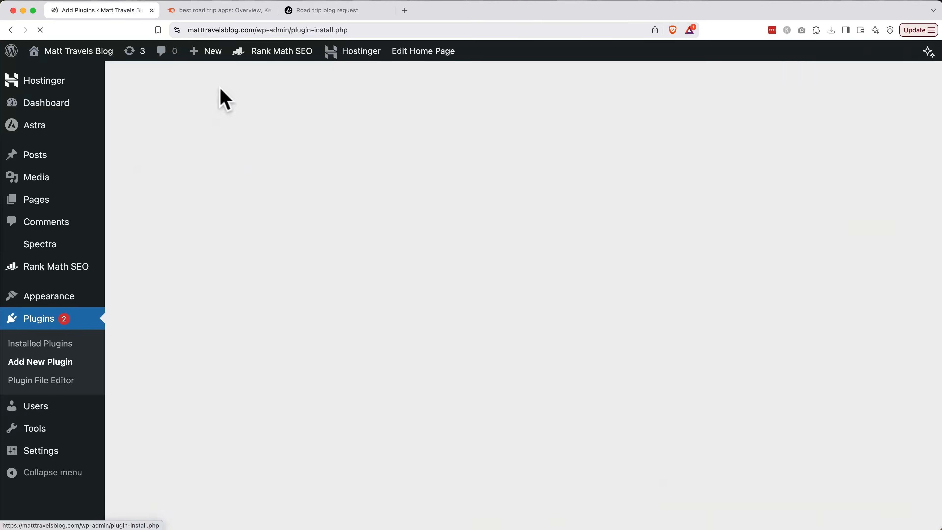
Search the plugin directory for 'Thirsty affiliates', then install and activate ThirstyAffiliates.
left_click(728, 175)
type("Thirsty affiliates")
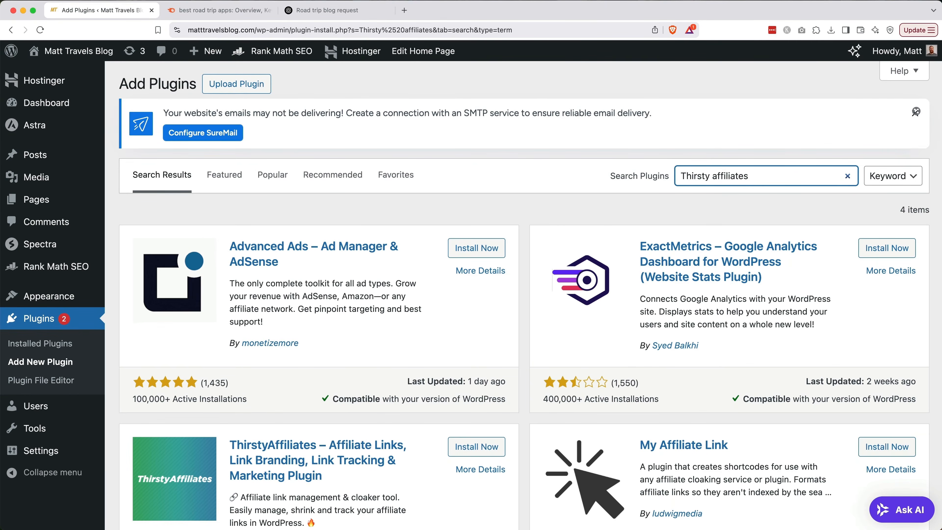
scroll(531, 340, "down", 5)
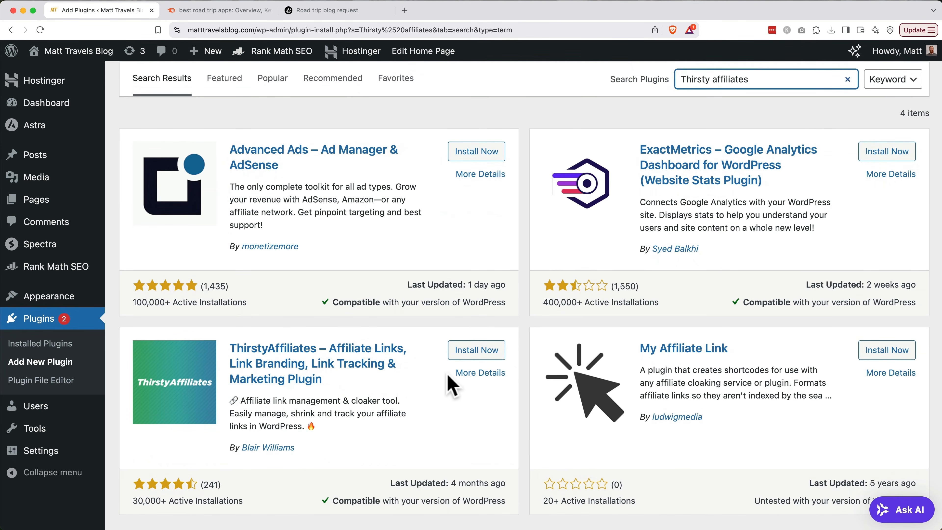
left_click(464, 355)
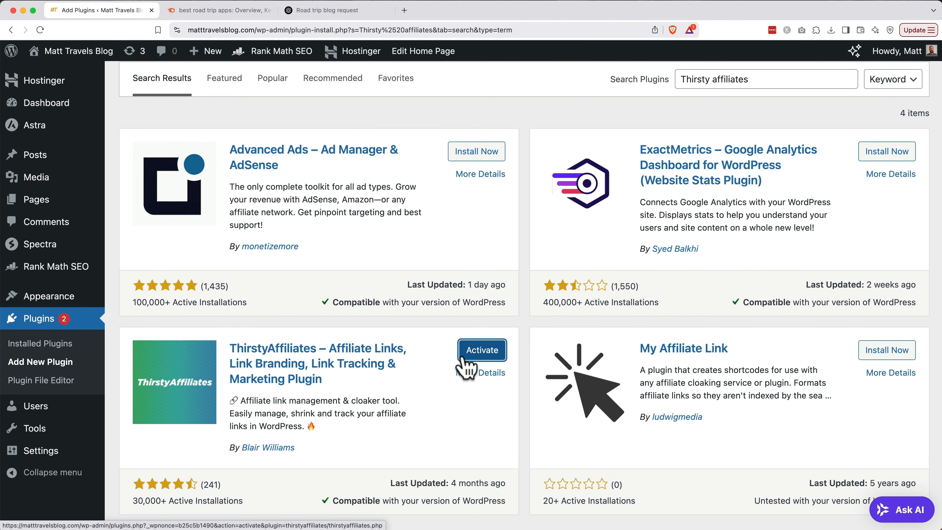
left_click(472, 357)
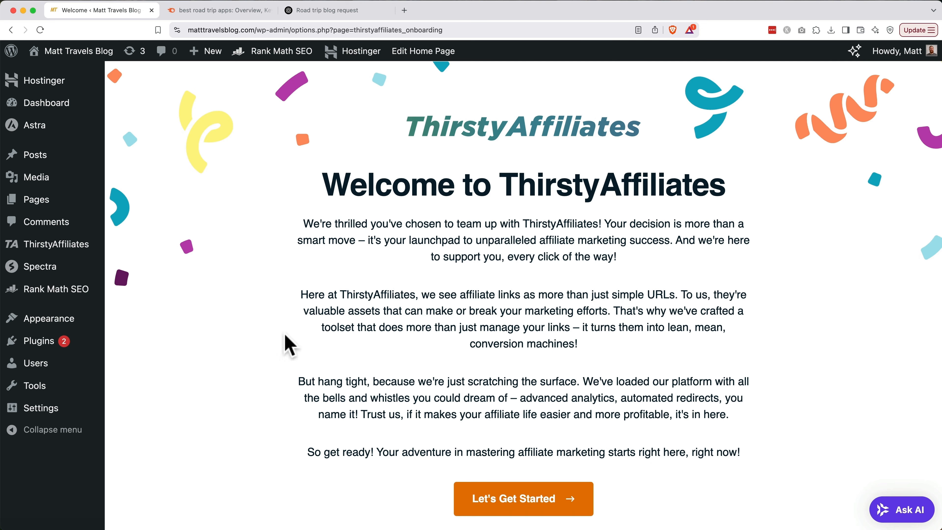
Set ThirstyAffiliates Link Appearance to nofollow Yes and open in new window Yes, then save.
mouse_move(71, 252)
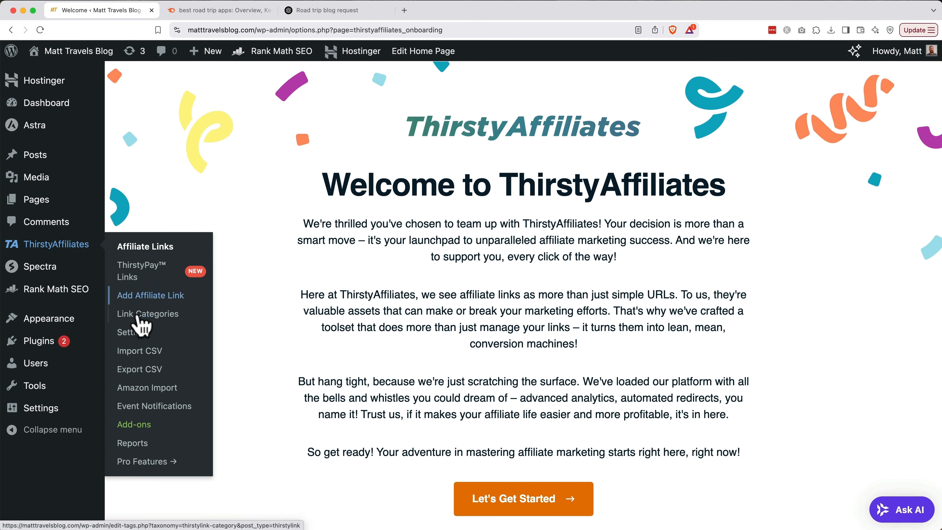
left_click(133, 332)
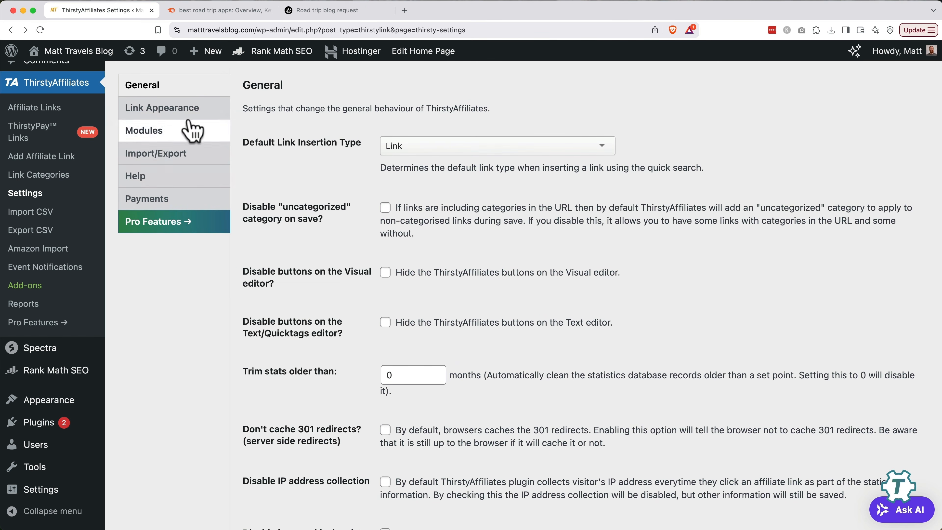
left_click(189, 110)
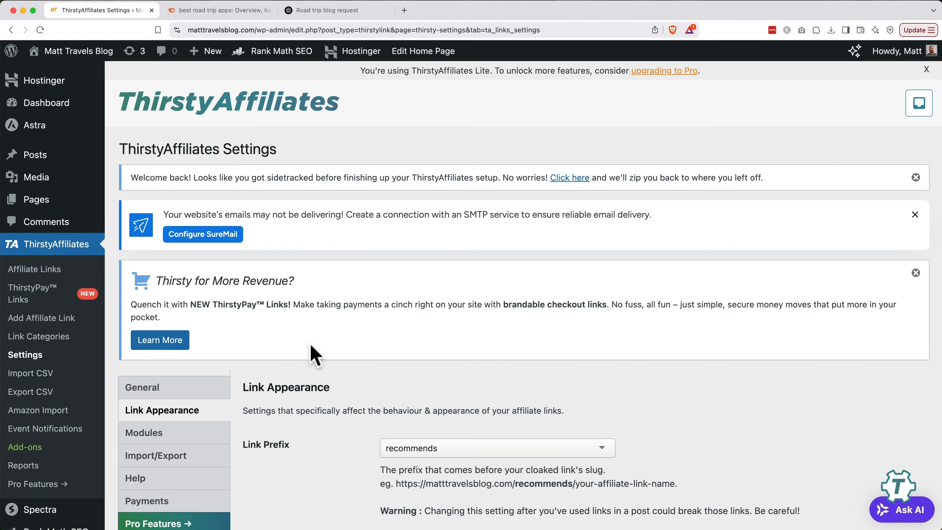
scroll(311, 354, "down", 8)
scroll(313, 357, "down", 4)
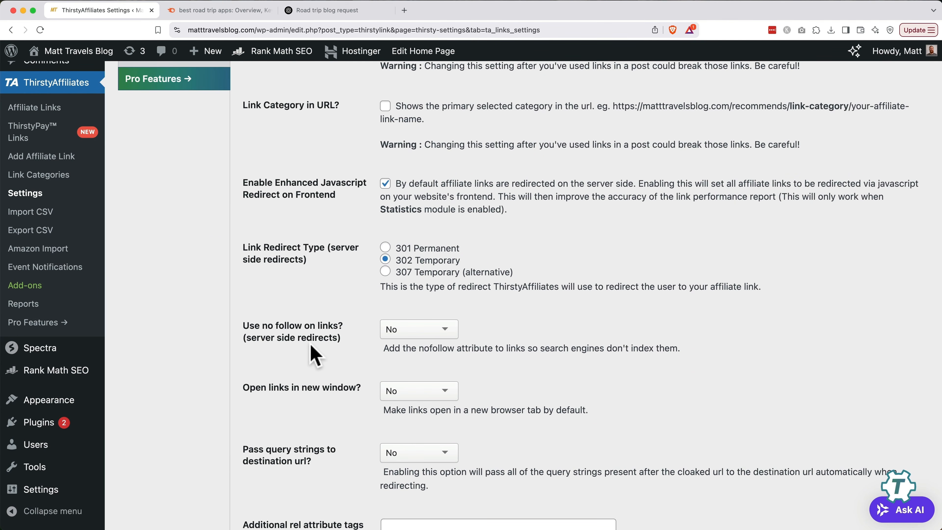
left_click(399, 329)
left_click(400, 347)
left_click(405, 392)
left_click(405, 411)
scroll(359, 416, "down", 10)
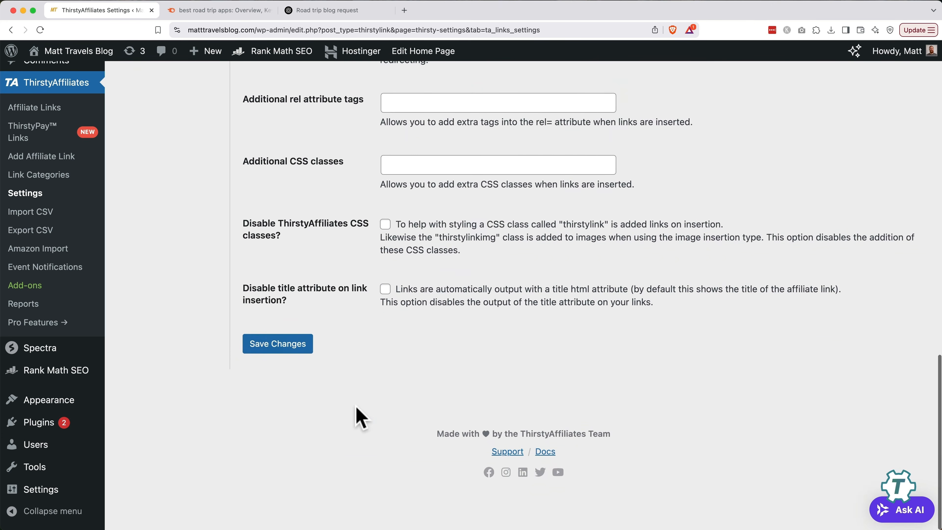
left_click(300, 345)
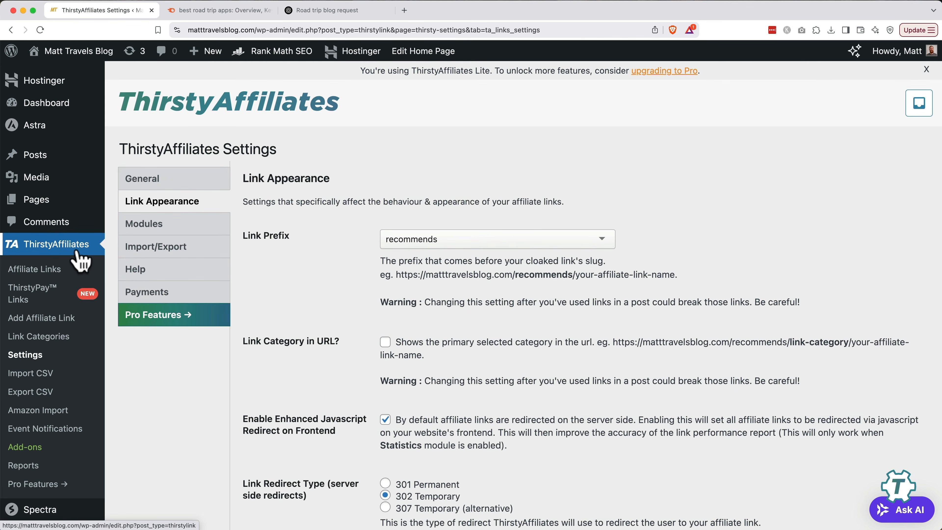
Create a new affiliate link titled 'Roadtrippers' with the pasted referral URL as destination.
left_click(50, 320)
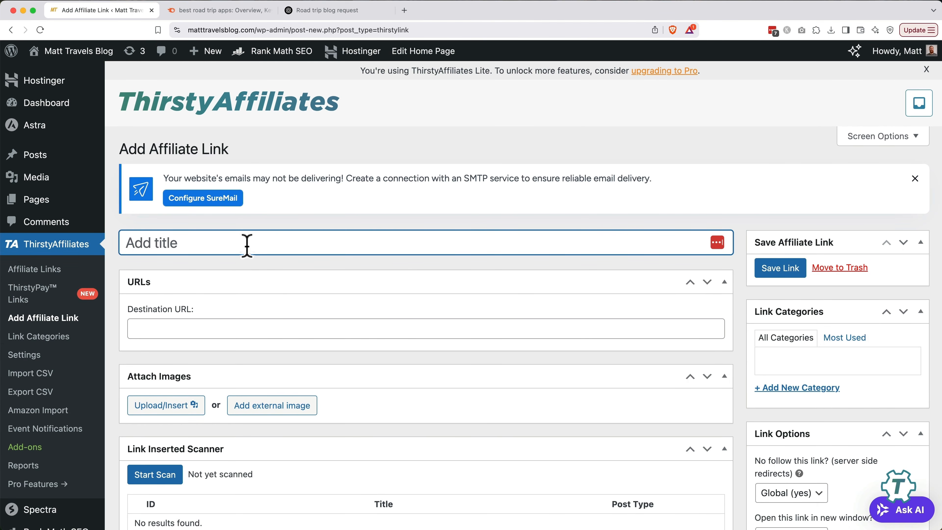
type("Roadtrippers")
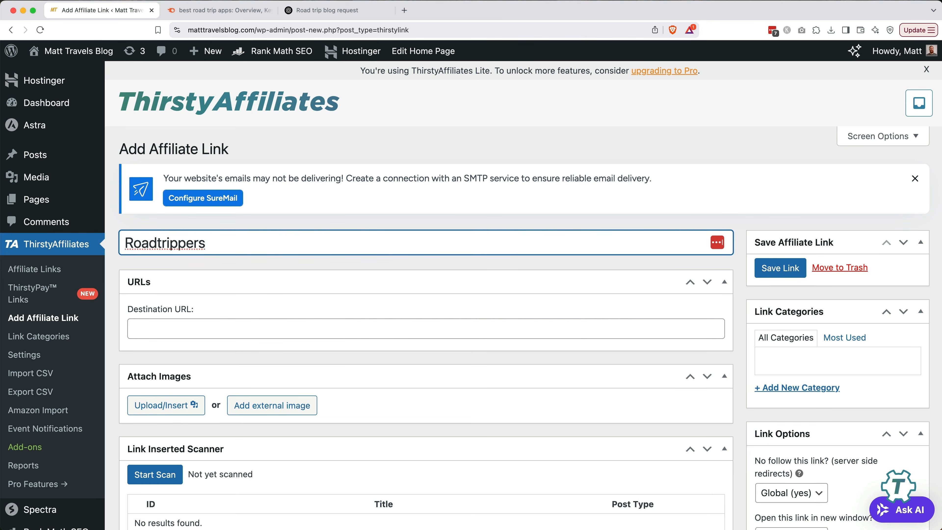
left_click(326, 327)
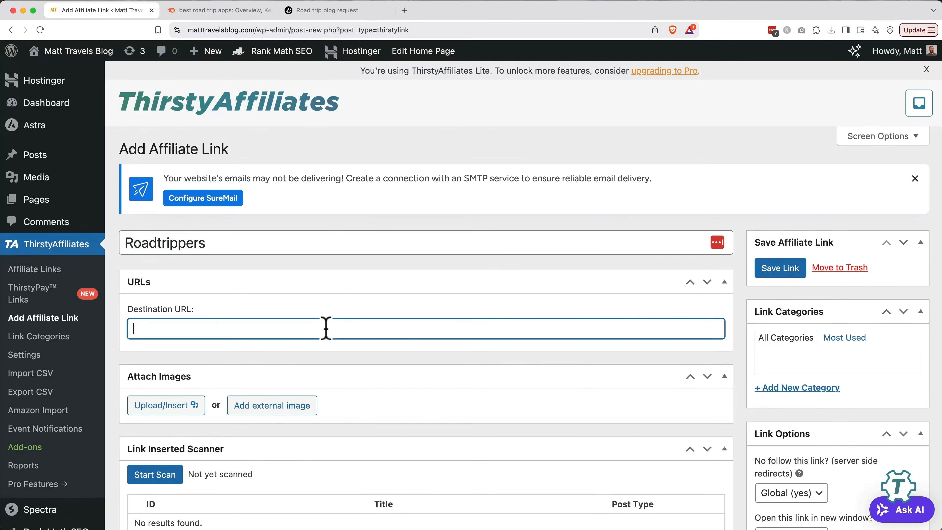
type("https://roadtrippers.com/plus?via=matt38")
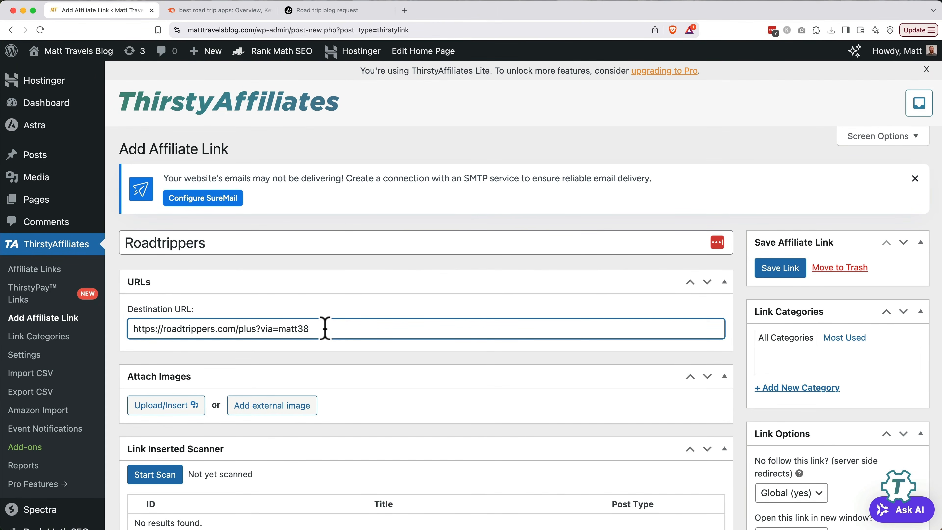
Upload the Roadtrippers screenshot with alt text 'Roadtrippers' and attach it to the link.
left_click(165, 406)
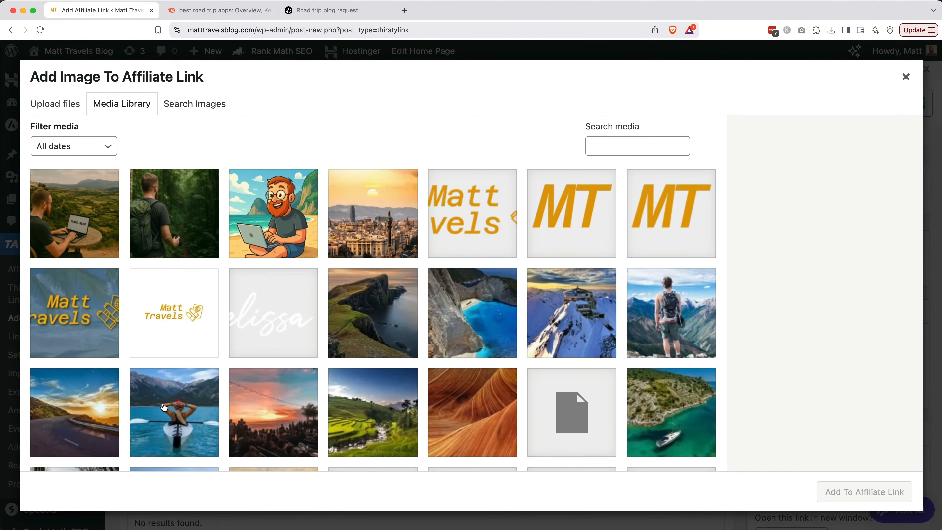
left_click(68, 110)
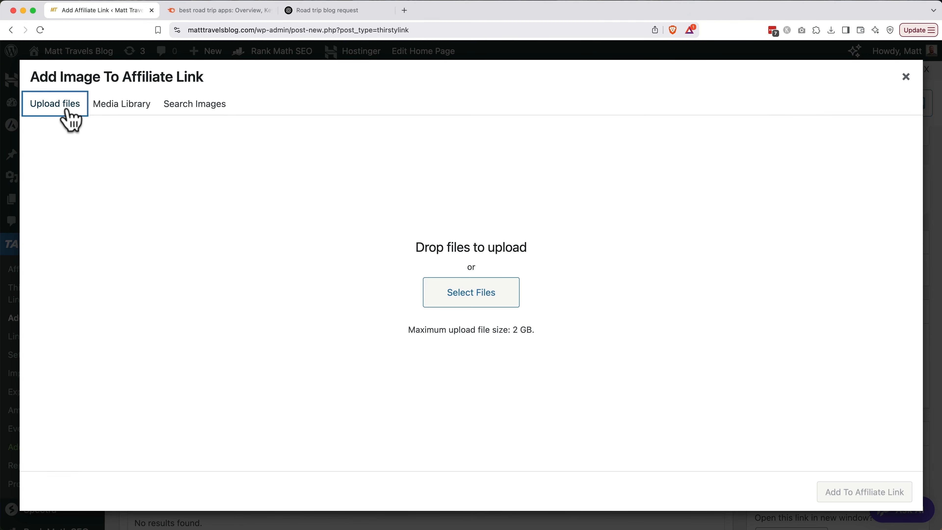
left_click(474, 285)
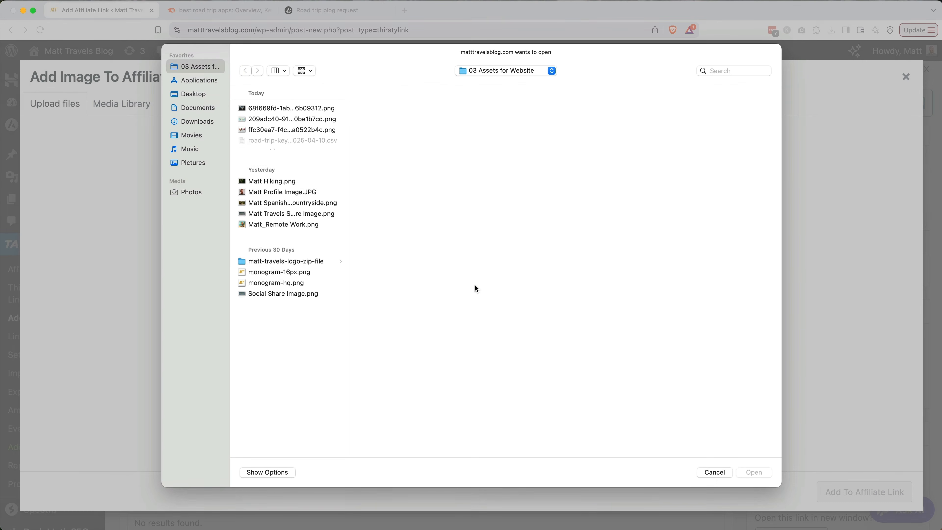
left_click(301, 154)
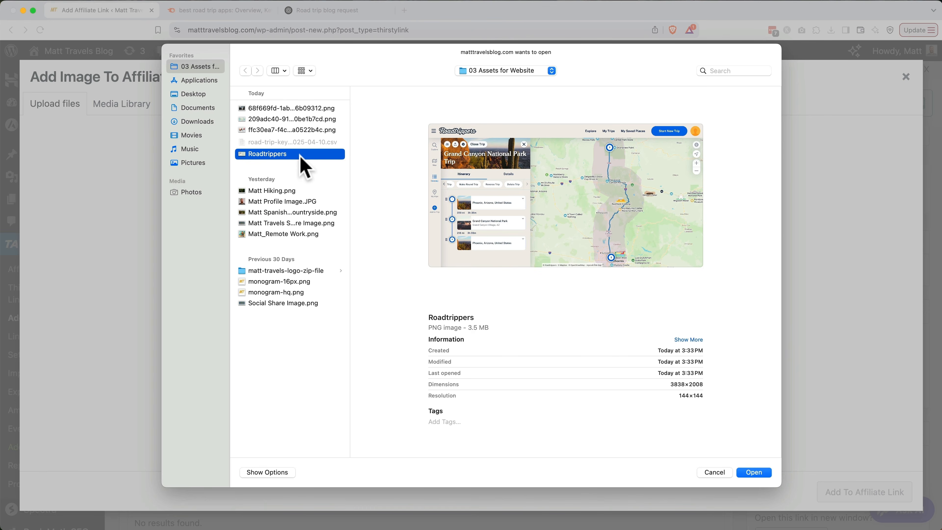
double_click(301, 155)
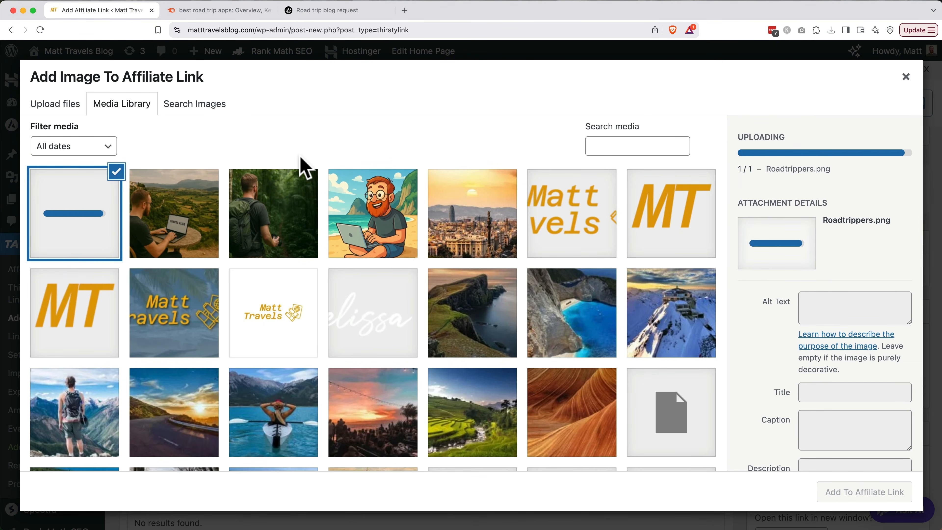
left_click(813, 311)
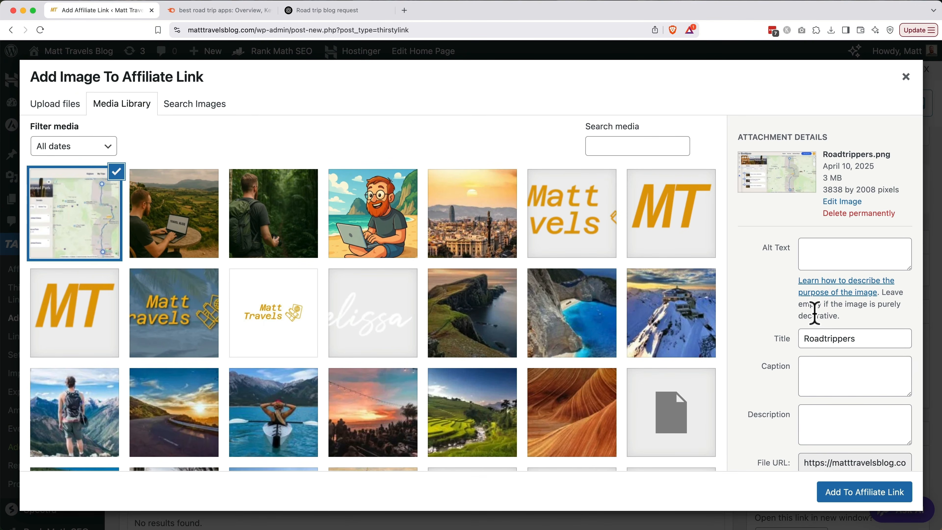
left_click(827, 257)
type("Roadtrippers")
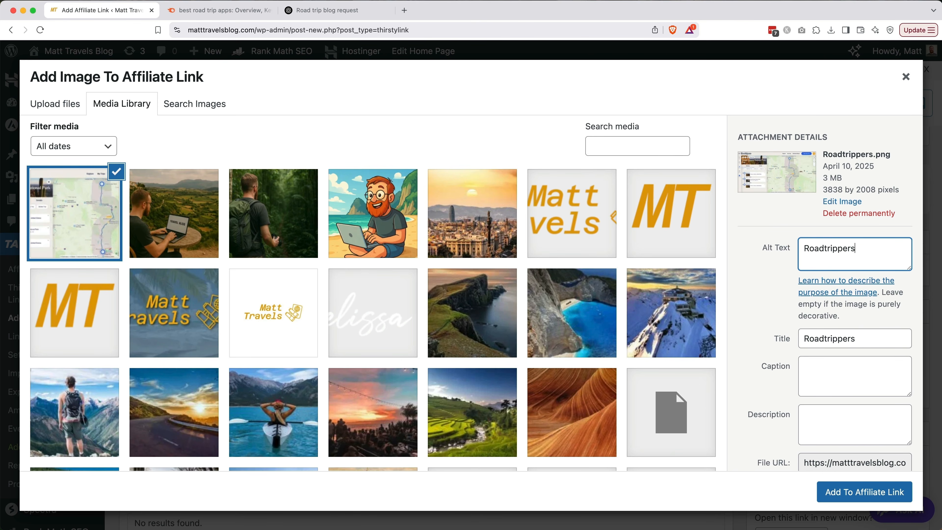
left_click(869, 480)
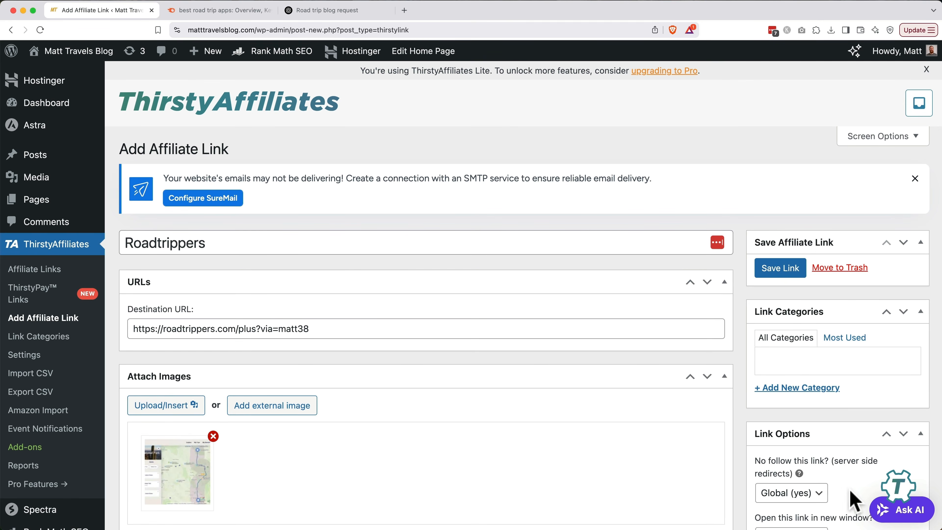
Add the link to a new 'Travel Tools' category and save the Roadtrippers link.
scroll(655, 497, "down", 5)
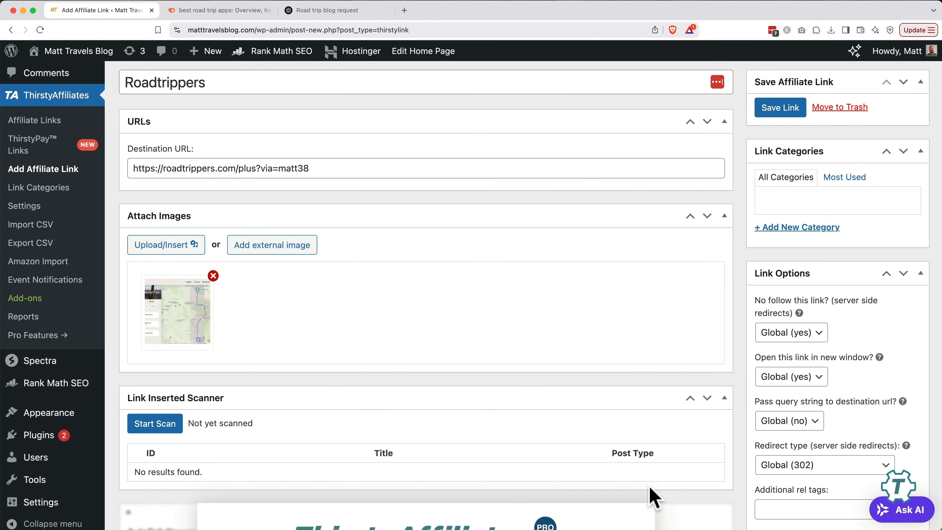
left_click(812, 228)
type("Travel")
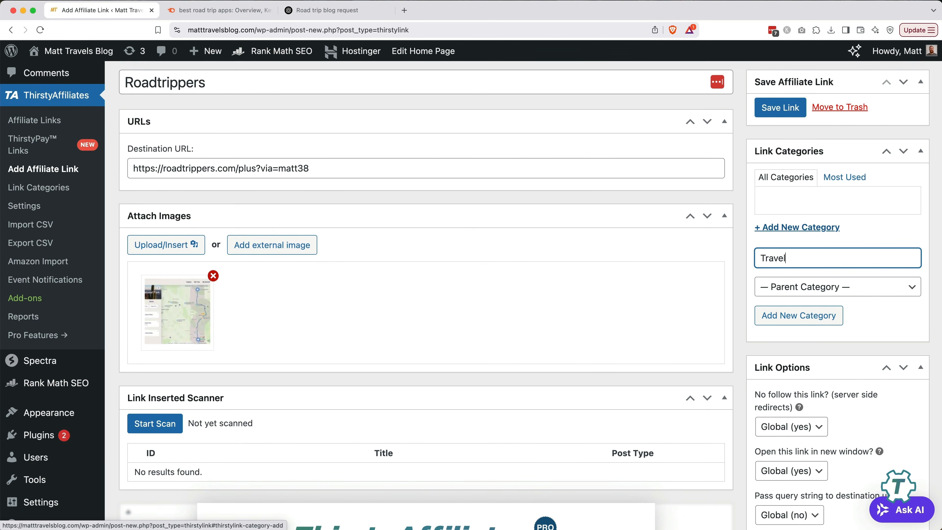
type(" Tools")
left_click(798, 316)
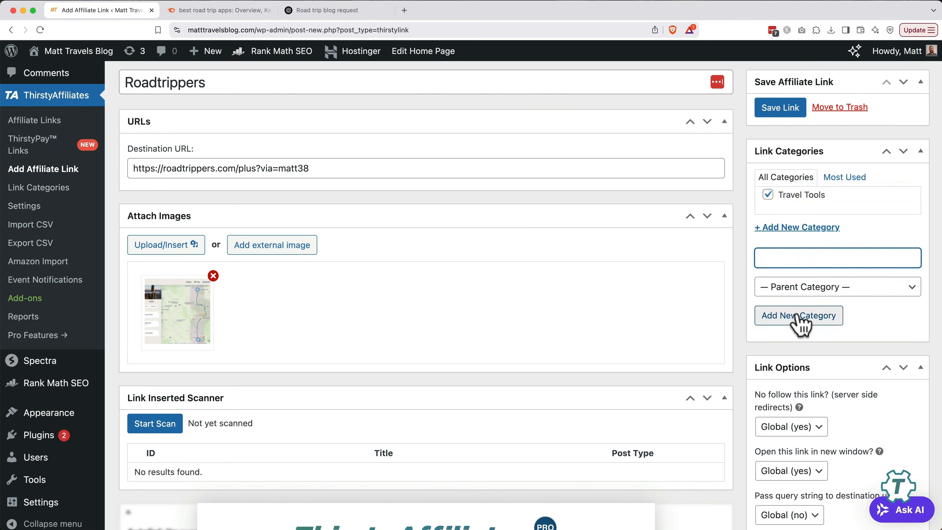
left_click(779, 116)
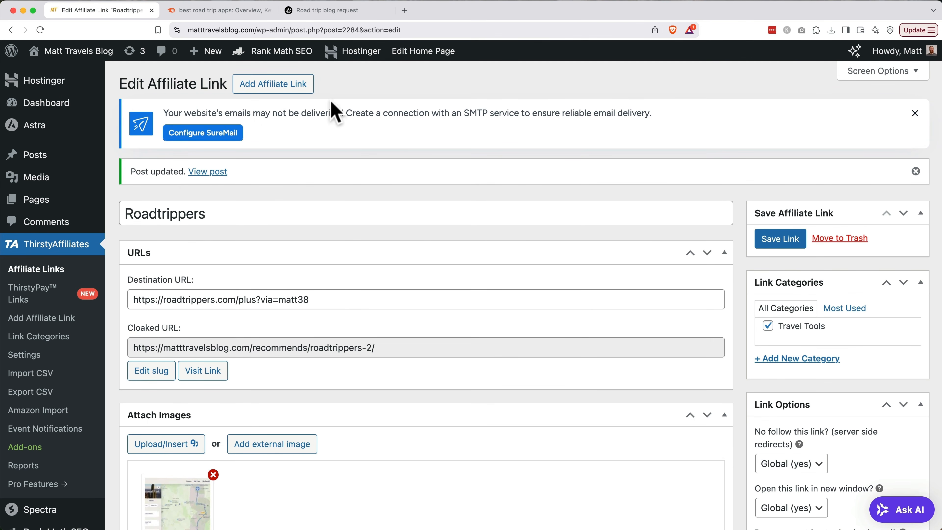
Open the Best Road Trip Apps draft from the Posts list.
left_click(40, 159)
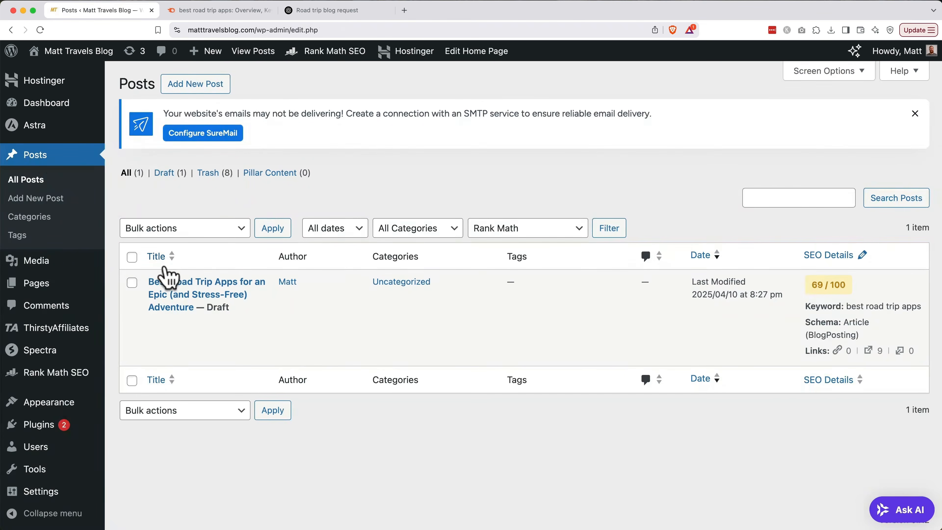
left_click(156, 323)
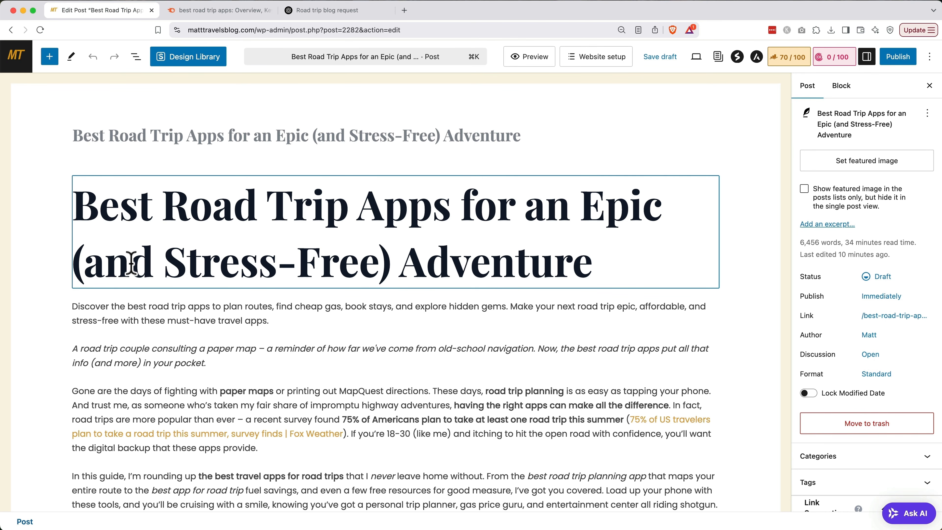
scroll(132, 263, "down", 5)
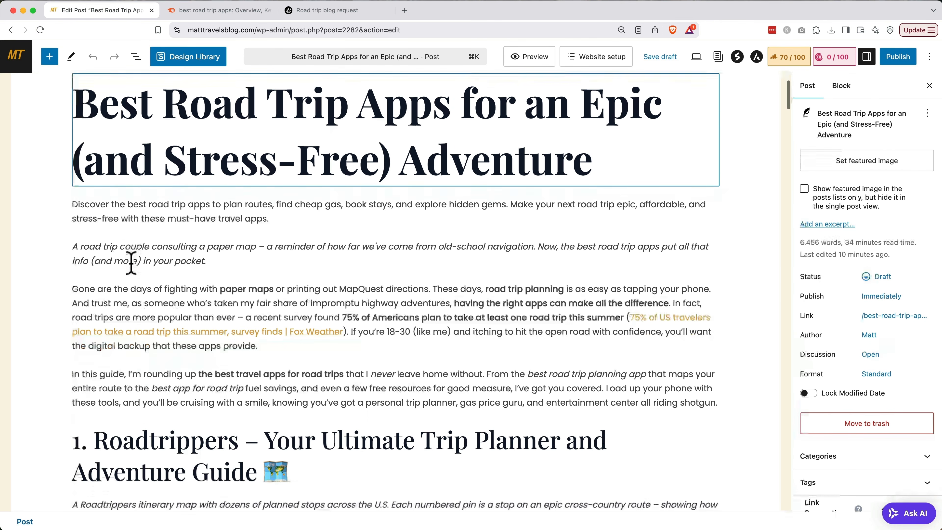
scroll(132, 264, "down", 5)
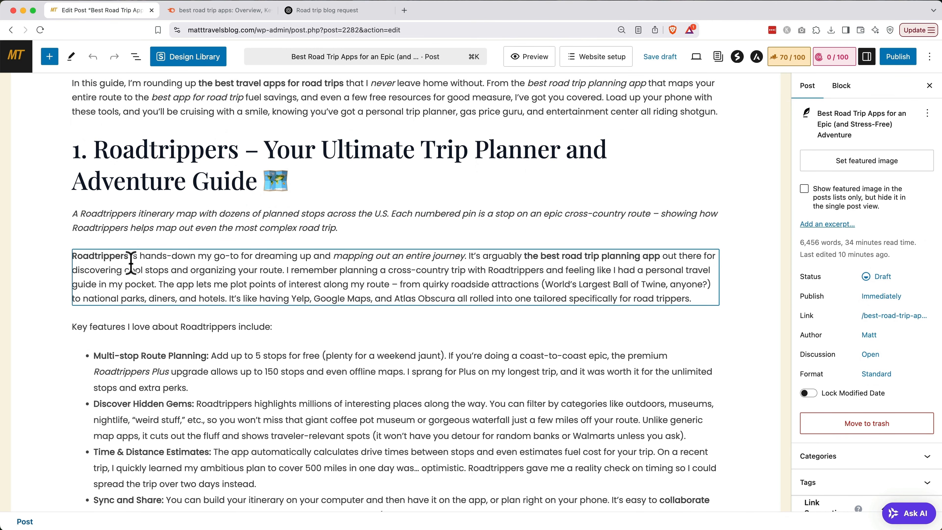
Link the first 'Roadtrippers' mention to the Roadtrippers affiliate link via the TA button.
double_click(108, 256)
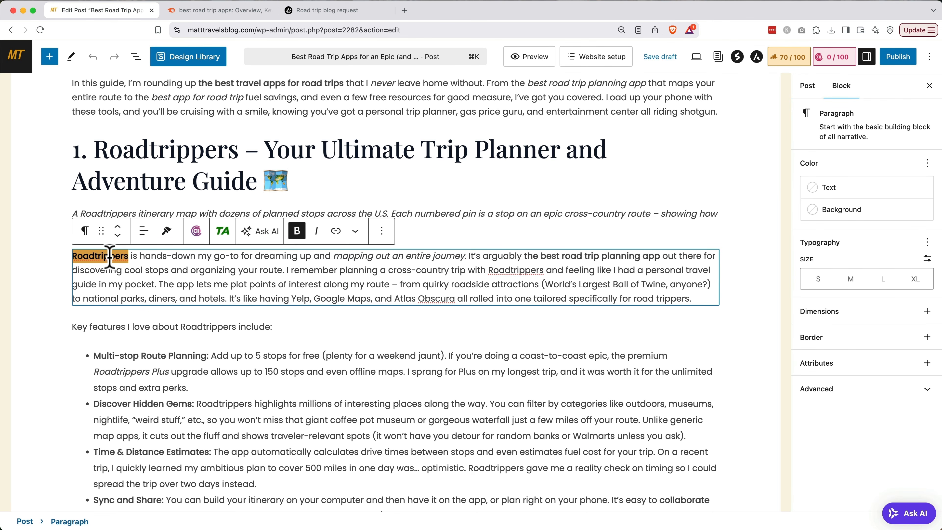
left_click(227, 232)
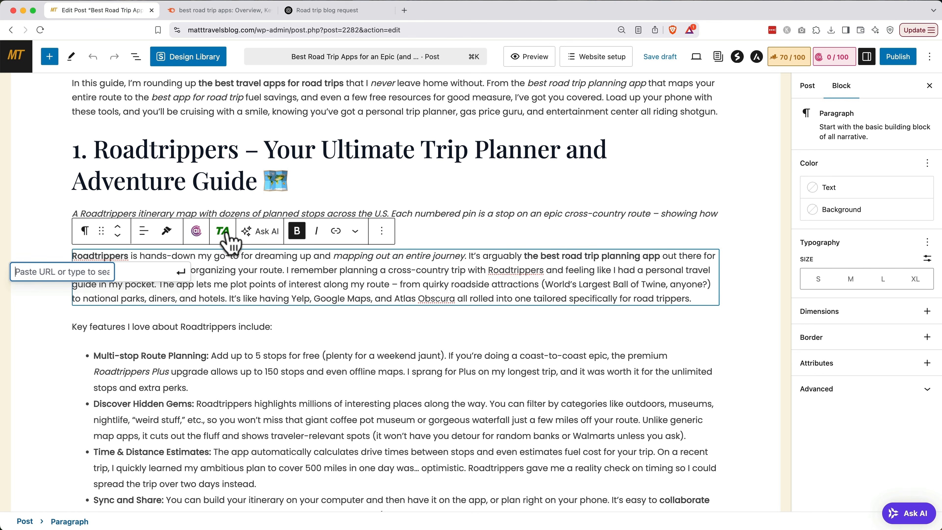
type("road")
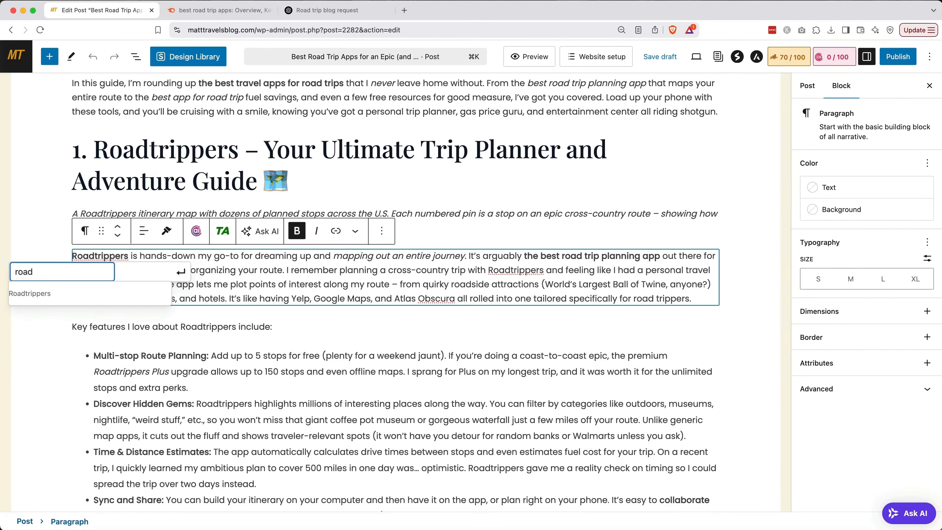
left_click(151, 299)
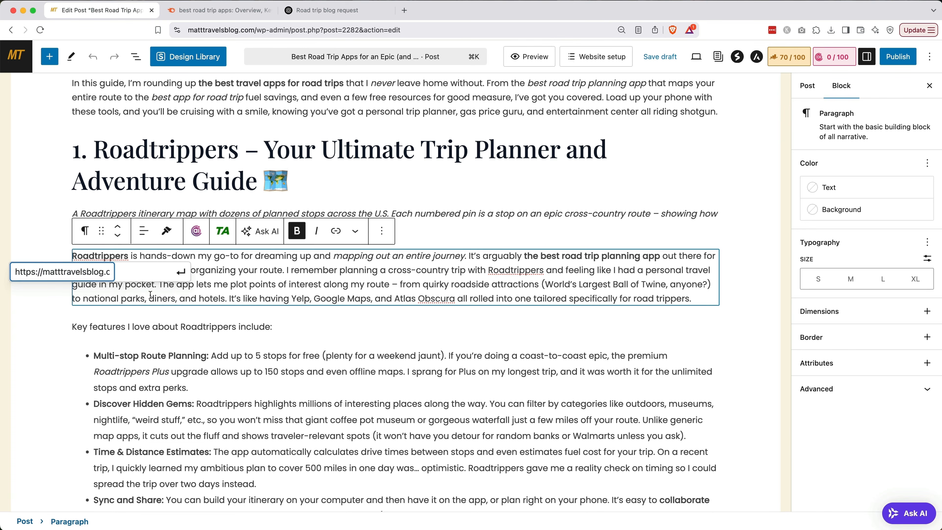
left_click(181, 272)
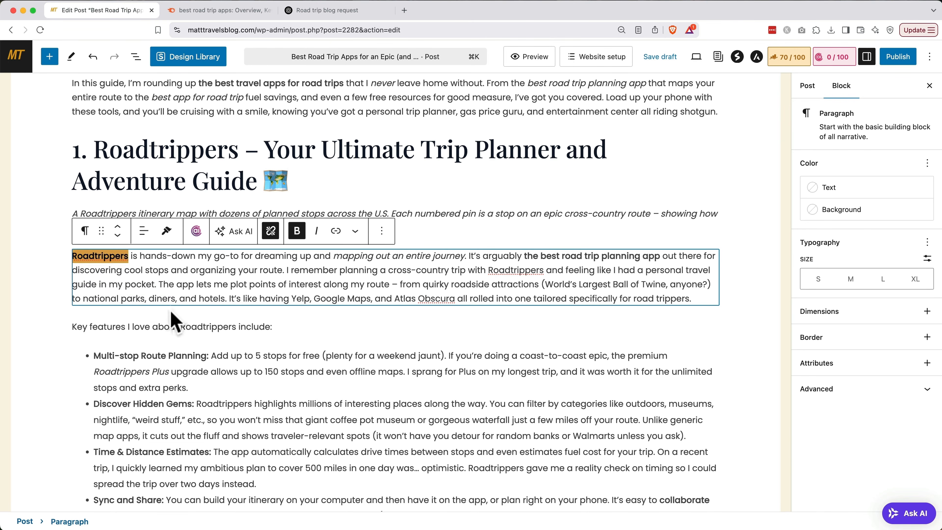
left_click(173, 325)
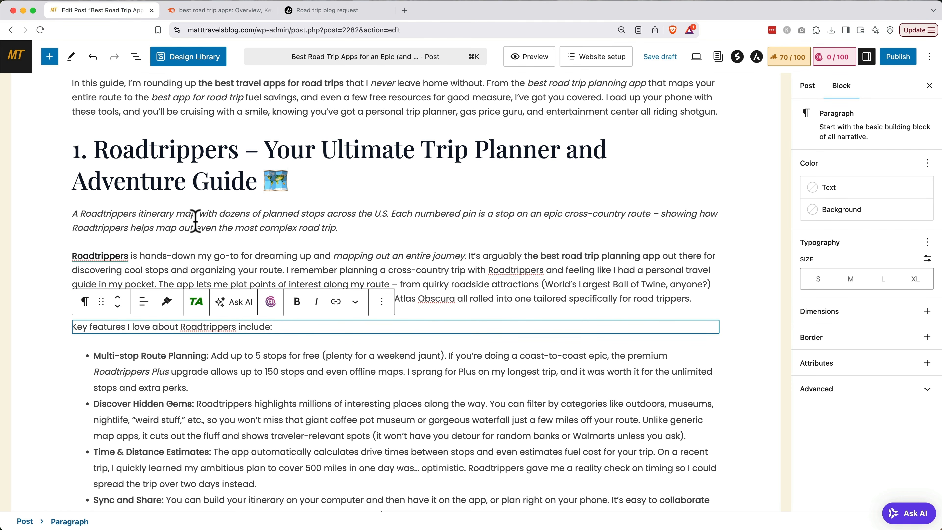
left_click(333, 182)
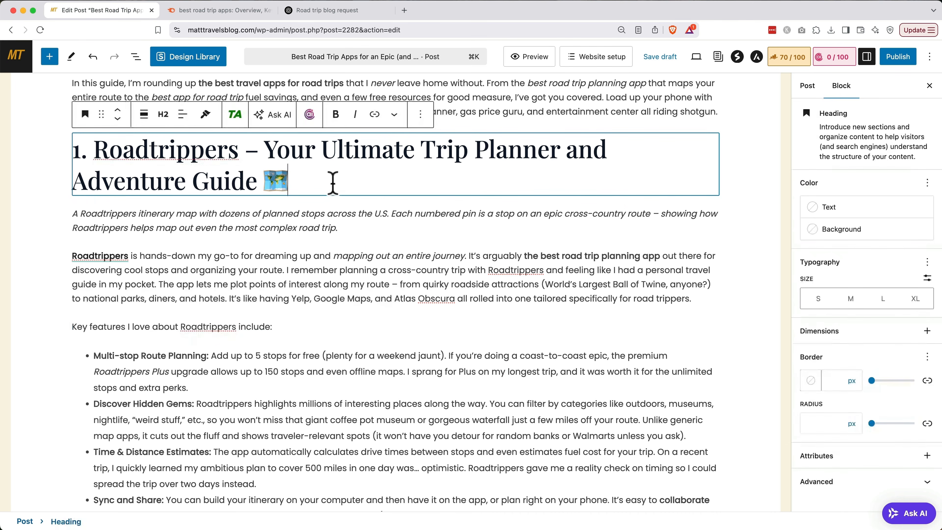
Insert a ThirstyAffiliates Image block showing the Roadtrippers map screenshot below the heading.
left_click(49, 57)
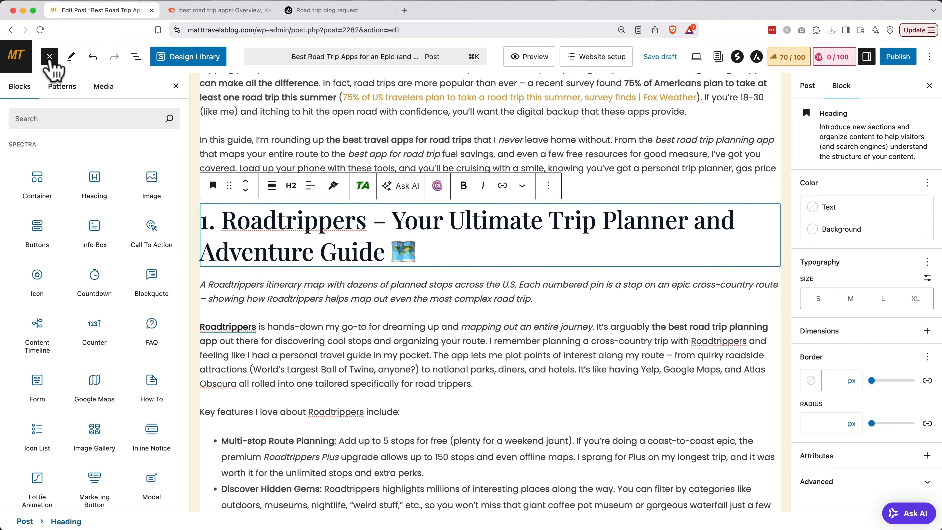
type("thirsty")
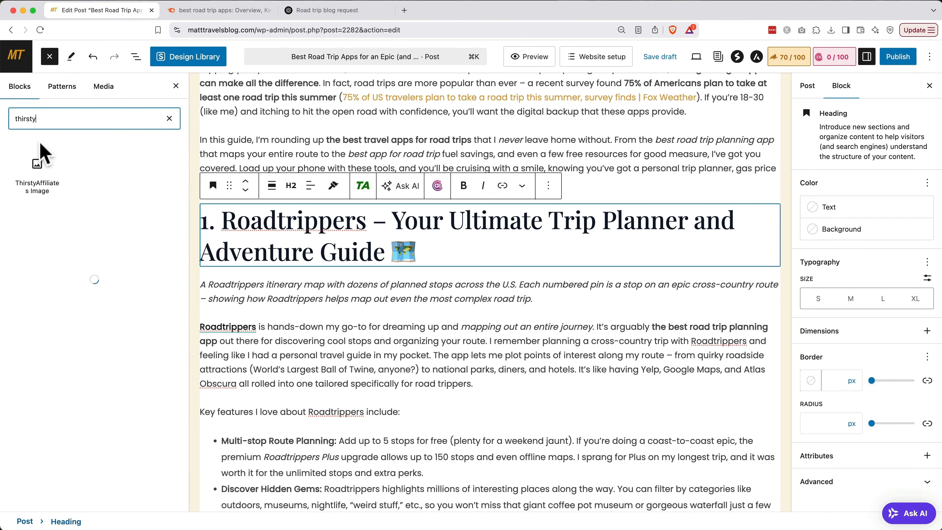
left_click(38, 163)
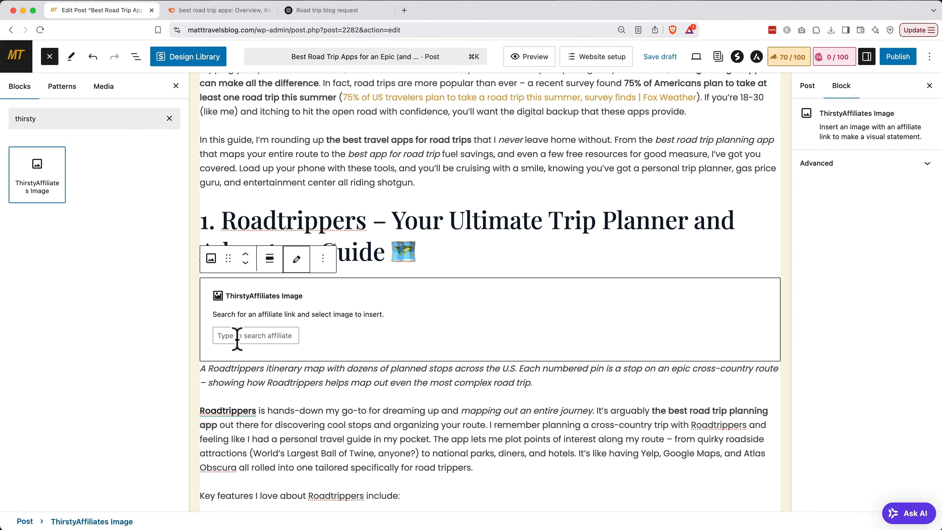
left_click(237, 335)
type("road")
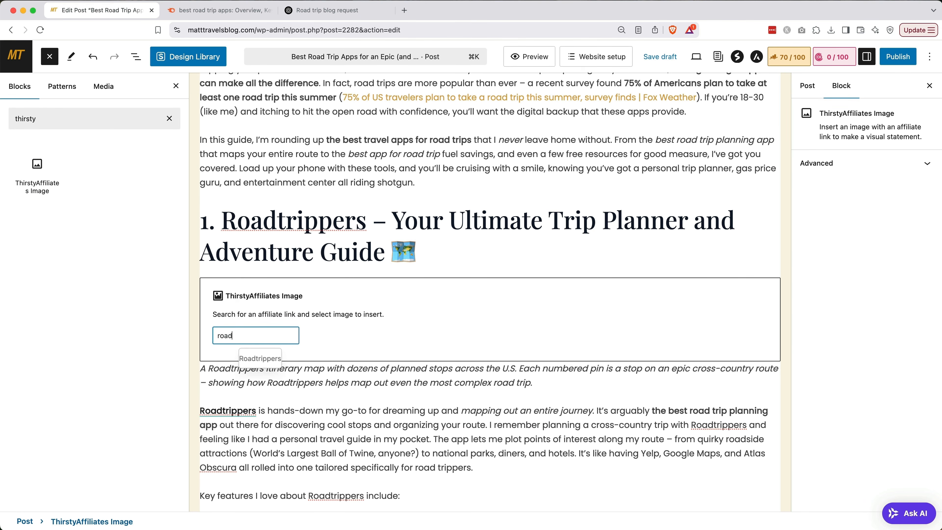
left_click(254, 358)
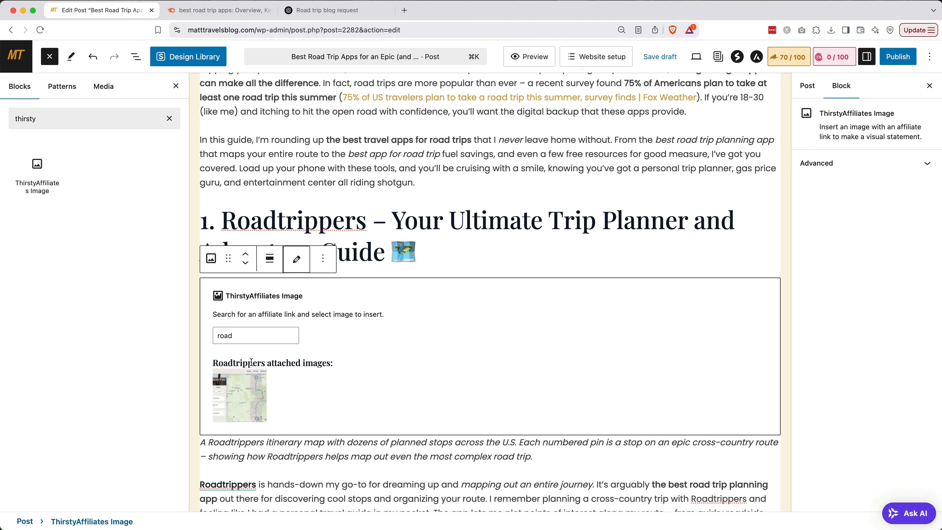
left_click(249, 392)
scroll(248, 390, "down", 5)
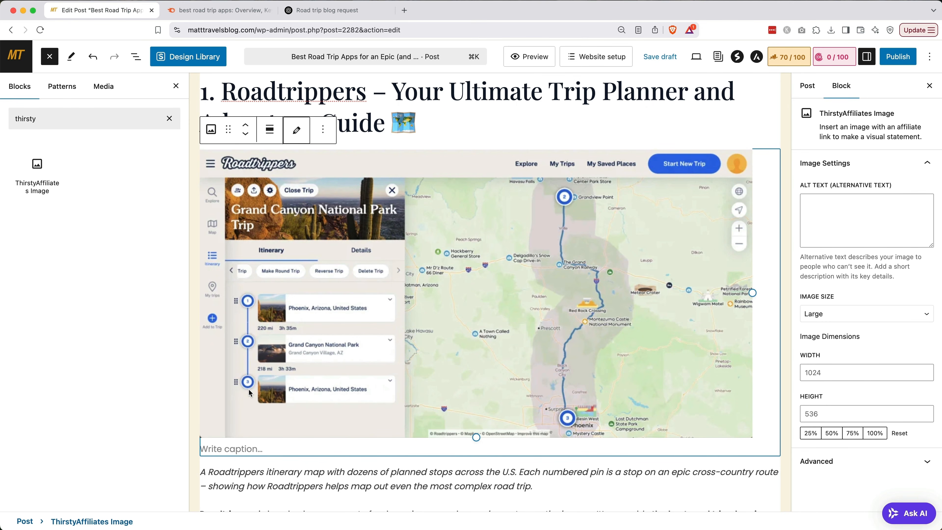
scroll(249, 392, "down", 10)
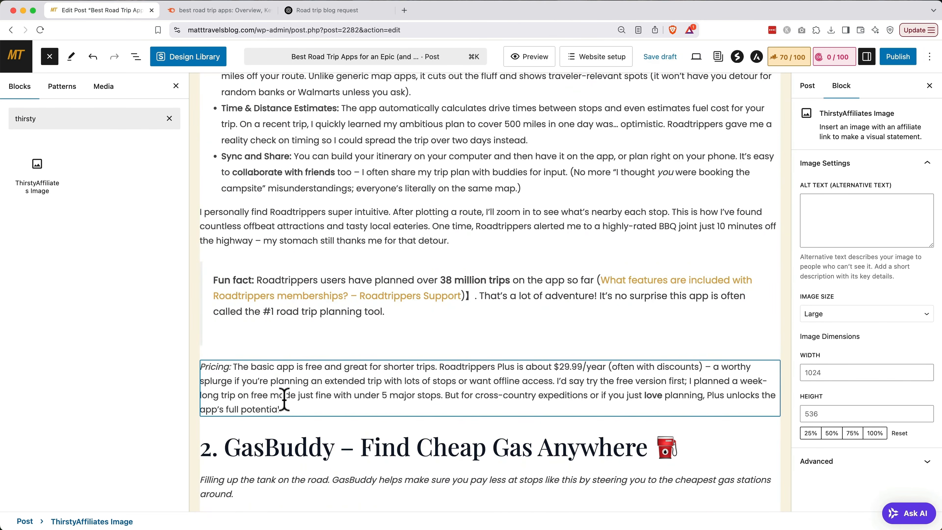
Add a Button labelled 'Sign Up For Roadtrippers Now!' below the Pricing paragraph.
left_click(284, 400)
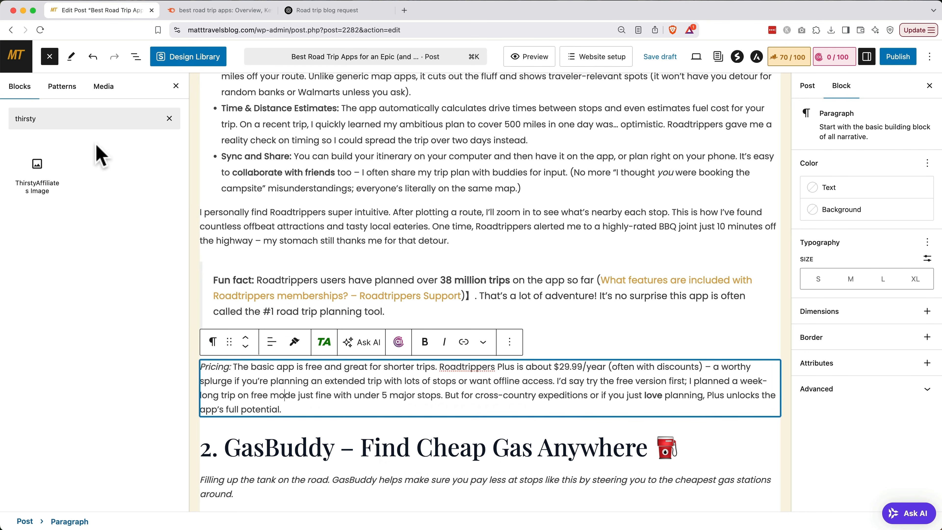
left_click(95, 120)
double_click(95, 120)
type("button")
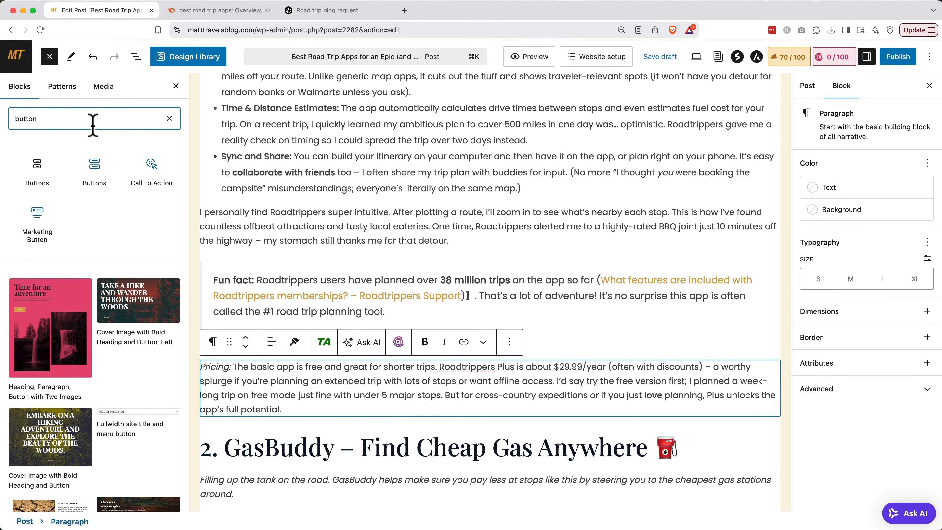
left_click(39, 165)
mouse_move(40, 165)
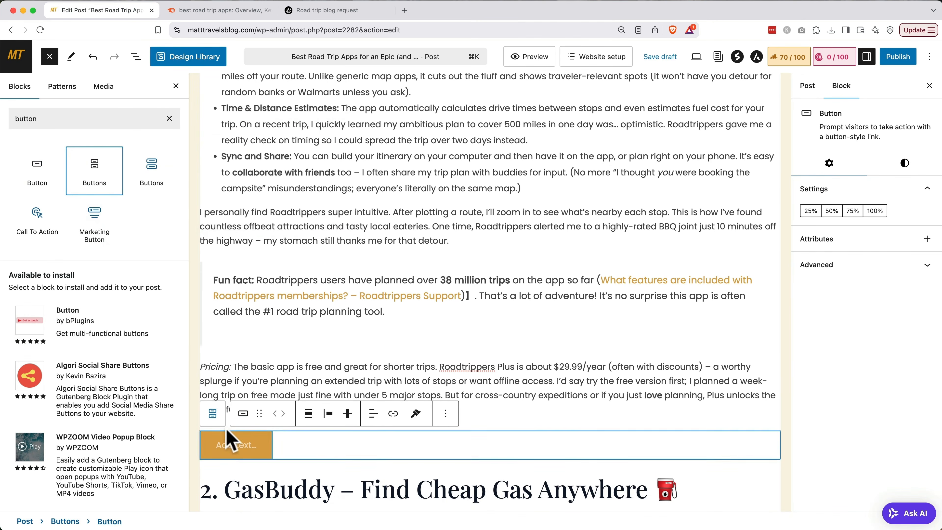
left_click(234, 447)
type("Sign ")
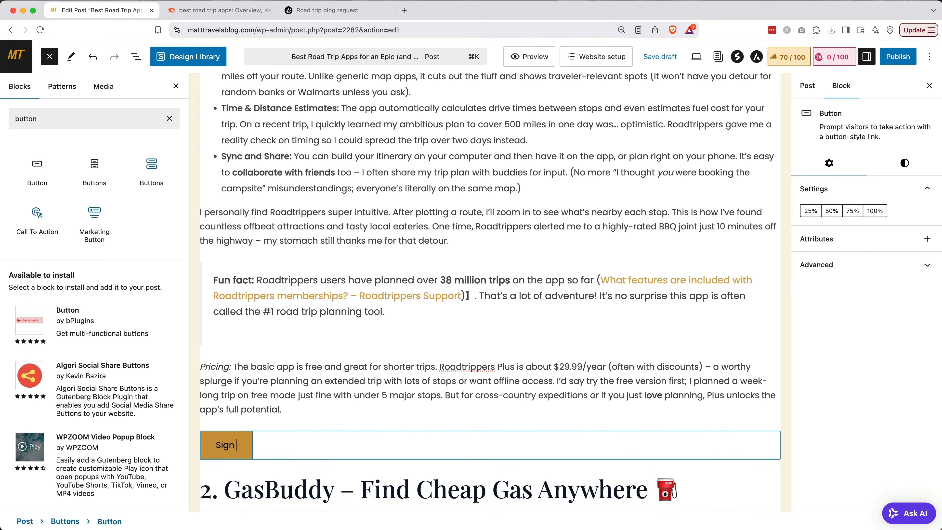
type("Up For Roadtrippers Now!")
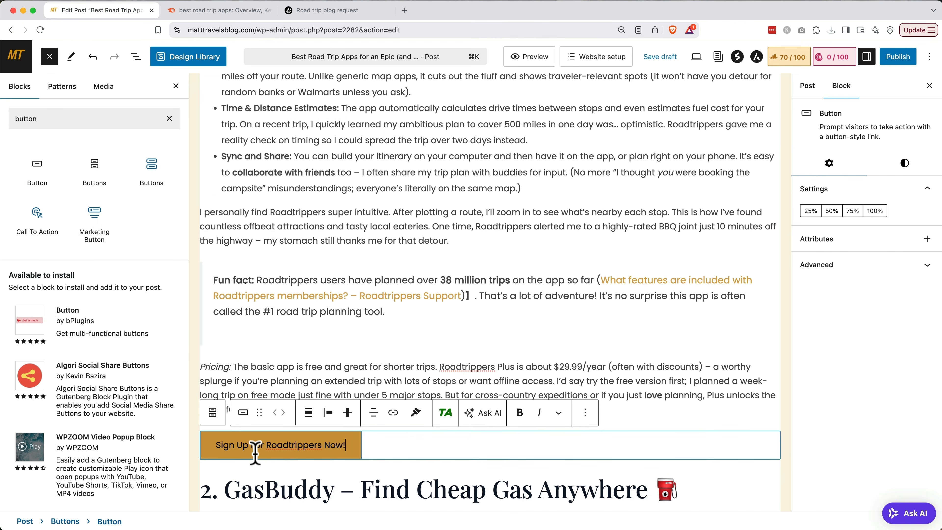
Centre the button and save the post as a draft.
left_click(329, 414)
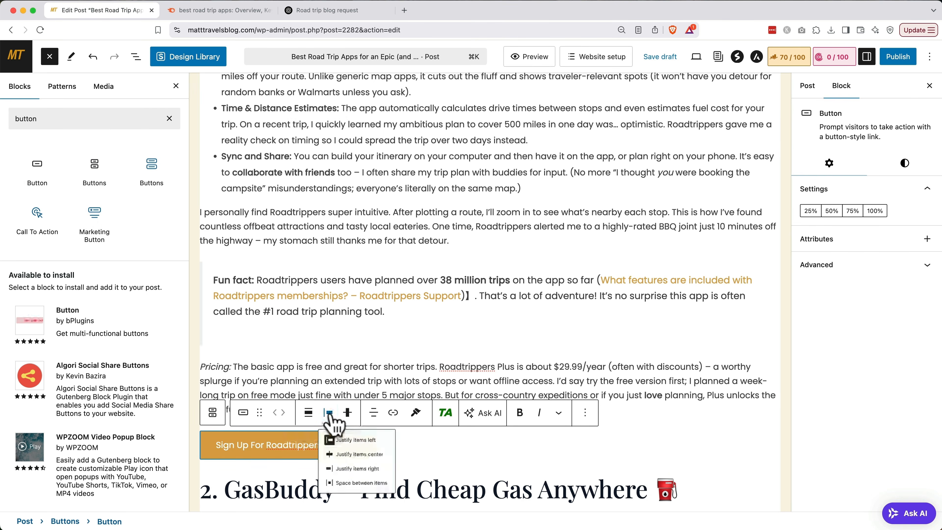
left_click(355, 467)
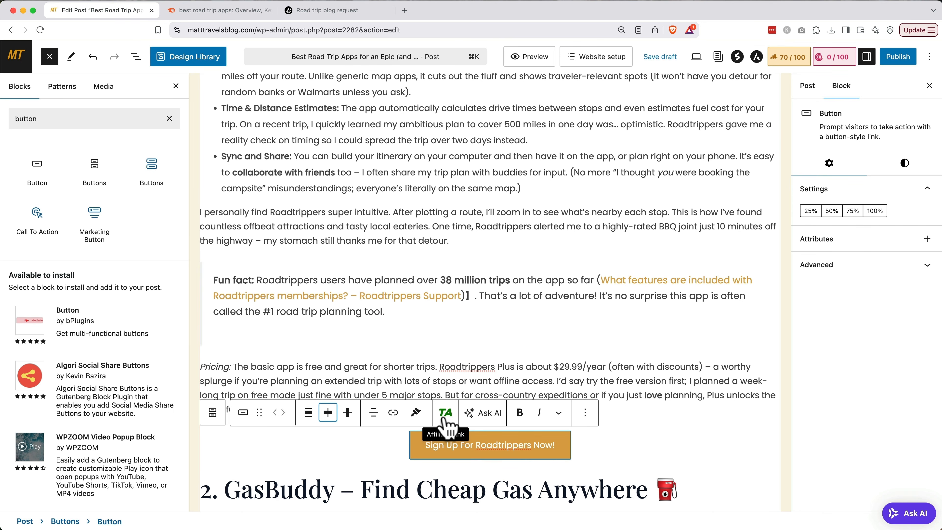
left_click(660, 57)
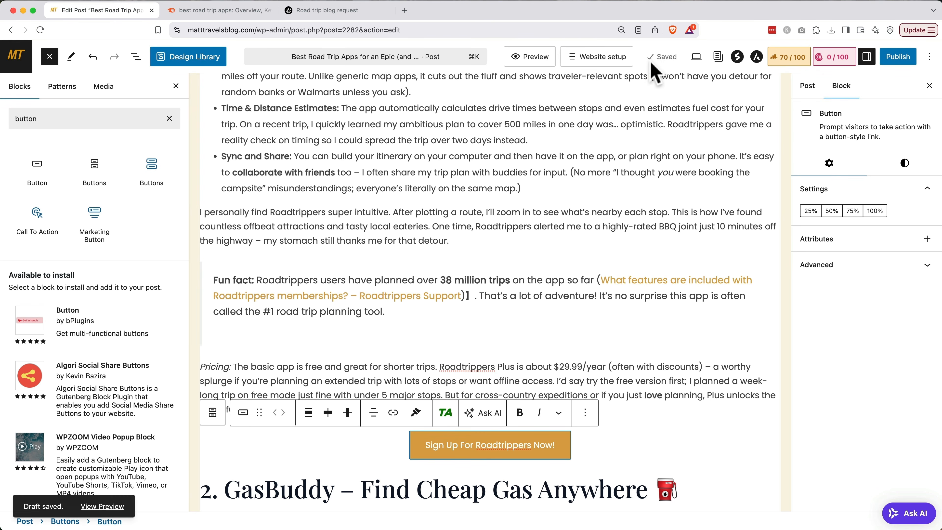
Copy the Roadtrippers affiliate link's cloaked URL, then reopen the Best Road Trip Apps draft.
left_click(19, 58)
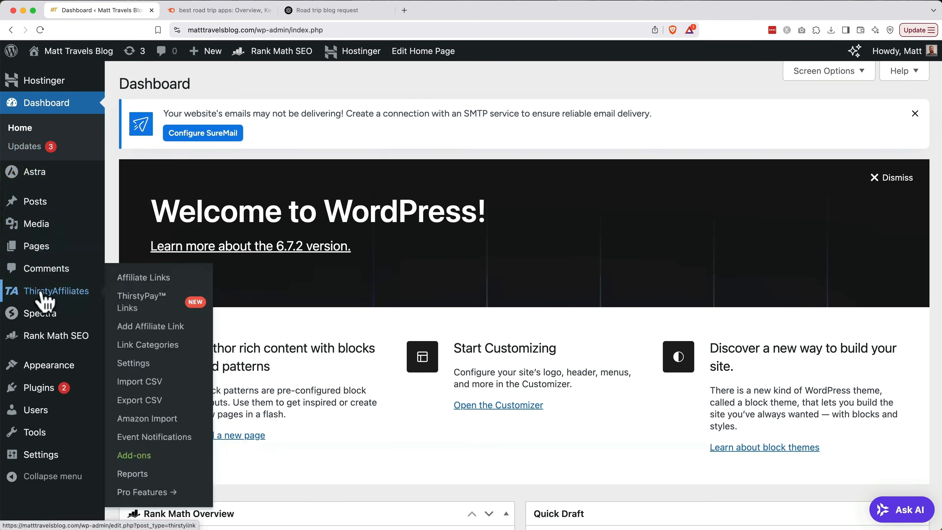
left_click(43, 292)
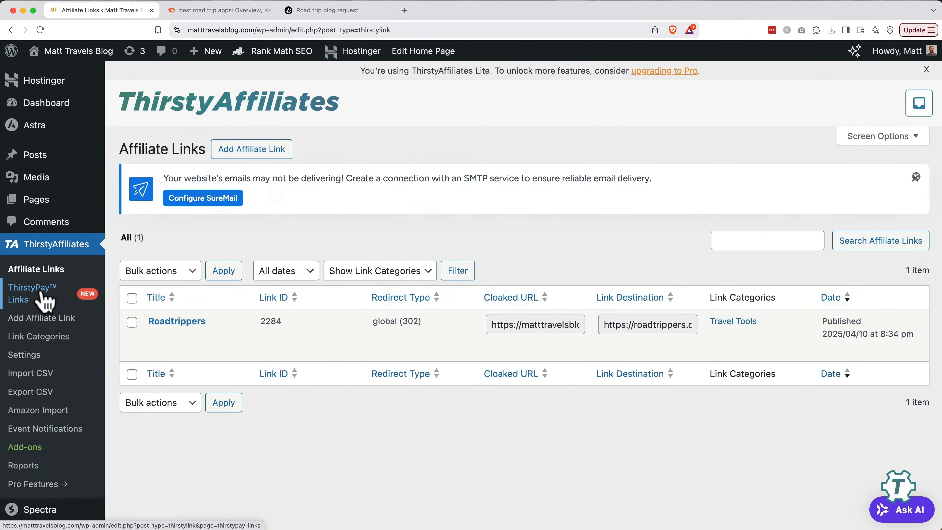
left_click(185, 322)
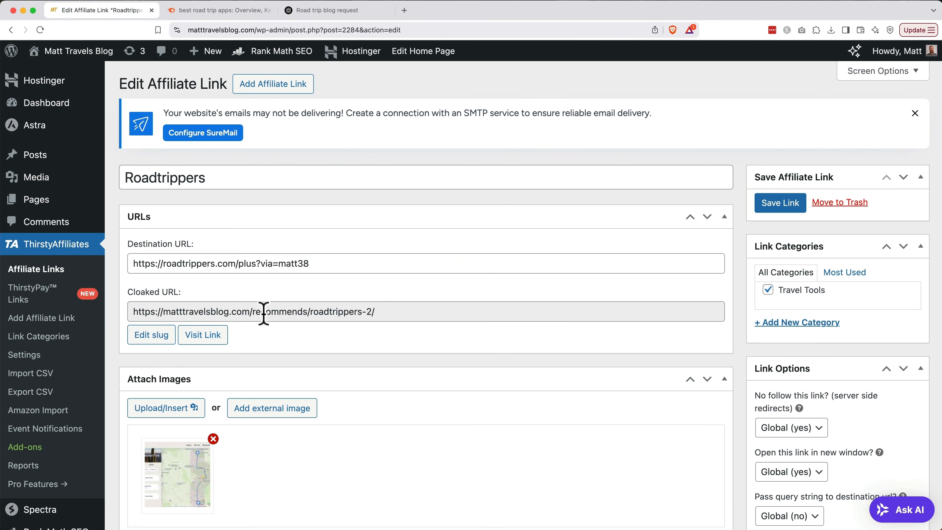
triple_click(264, 312)
key("super+c")
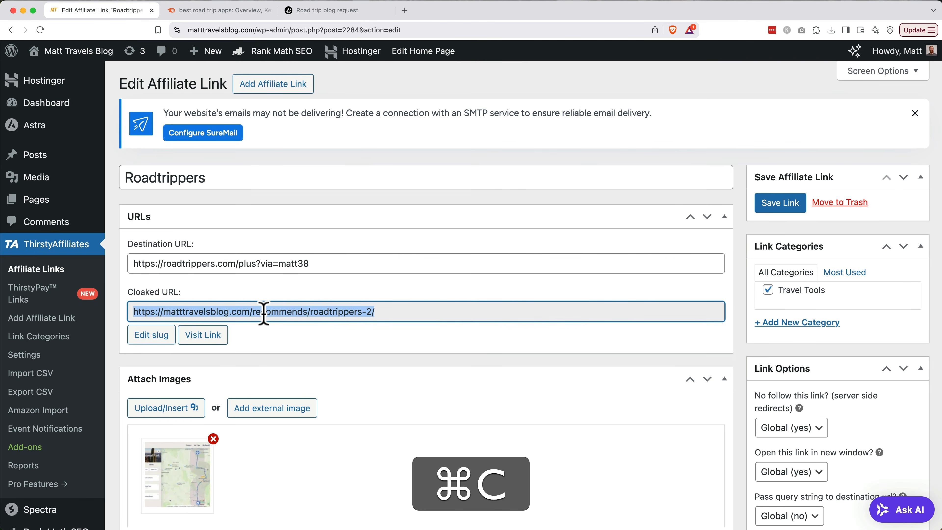
left_click(61, 163)
left_click(156, 323)
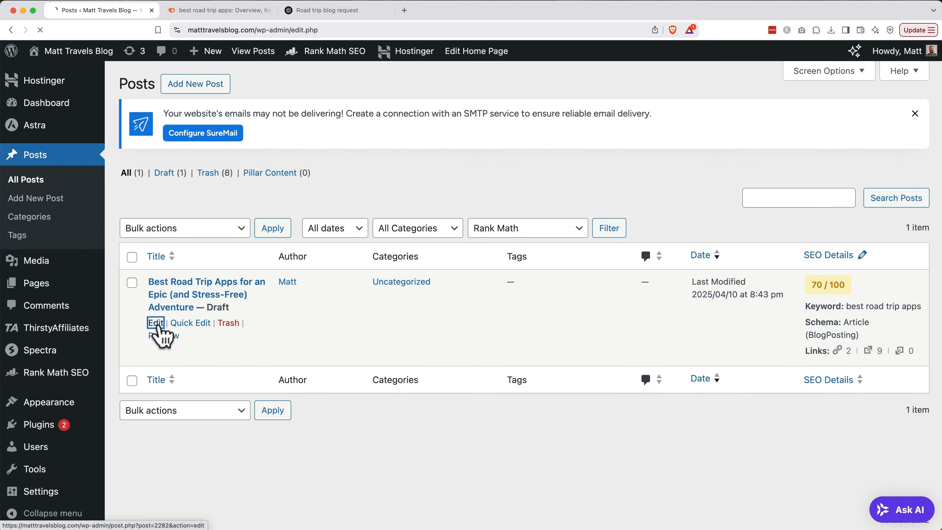
Link the 'Sign Up For Roadtrippers Now!' button to the pasted /recommends/roadtrippers-2/ cloaked URL.
scroll(159, 324, "down", 15)
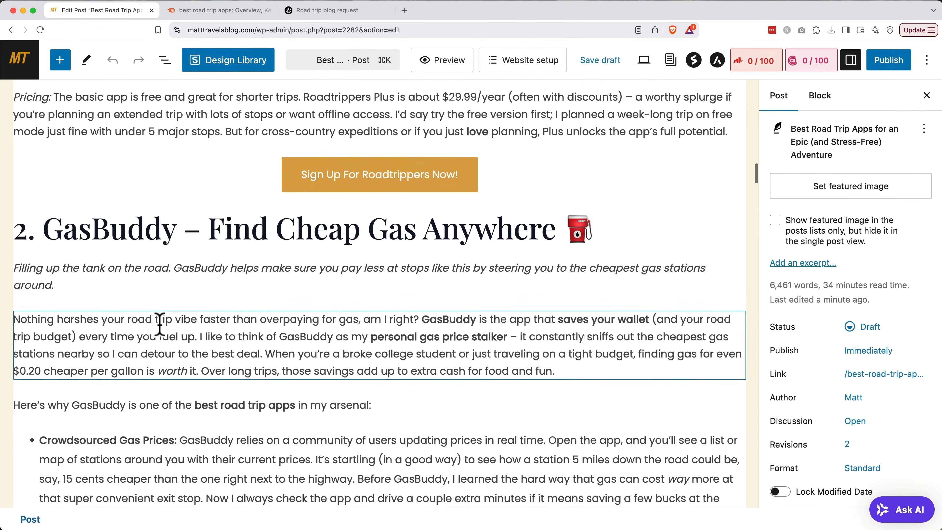
scroll(159, 325, "up", 3)
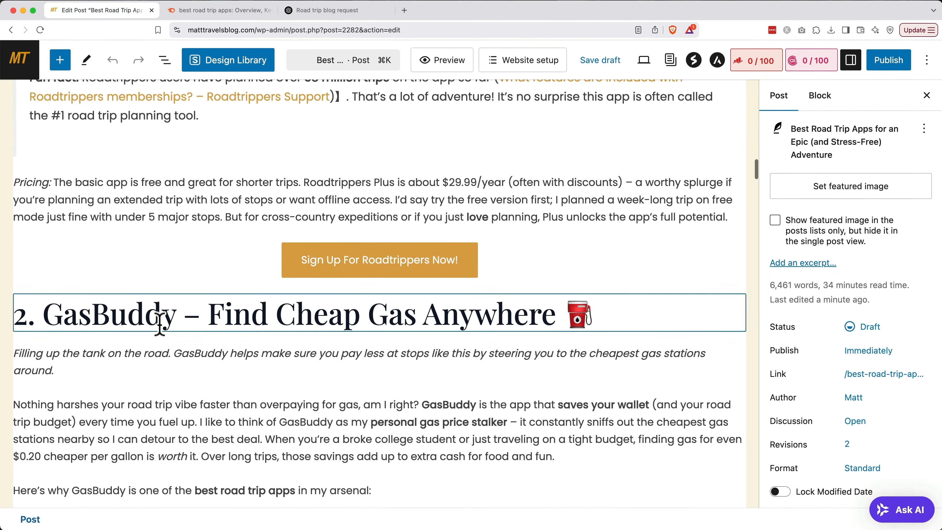
left_click(394, 270)
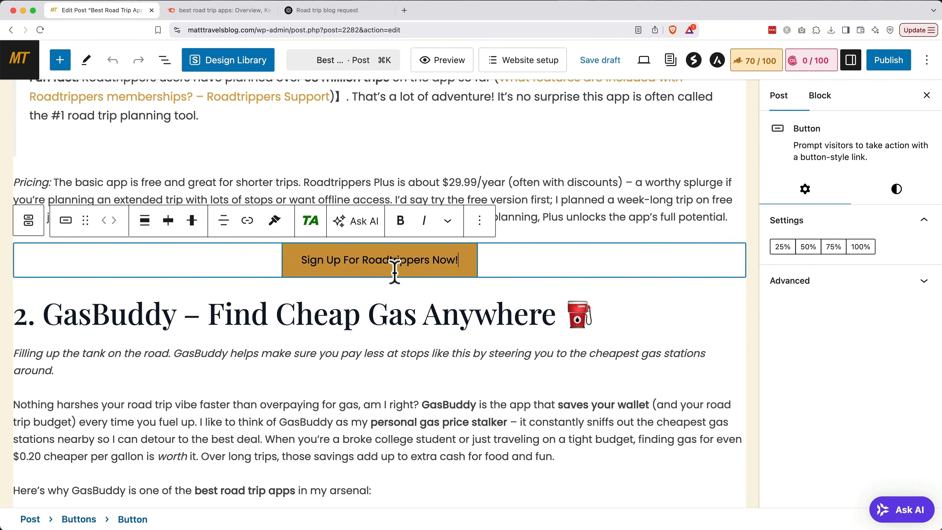
left_click(249, 224)
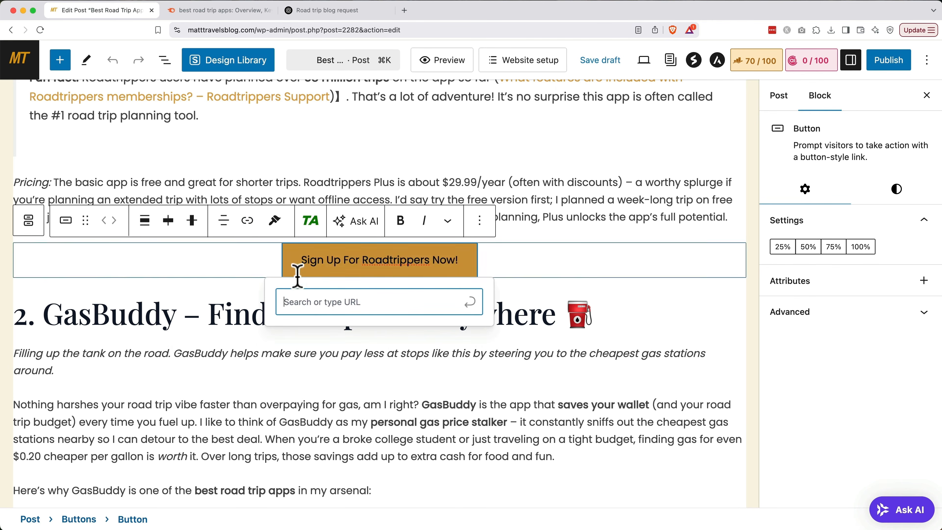
key("super+v")
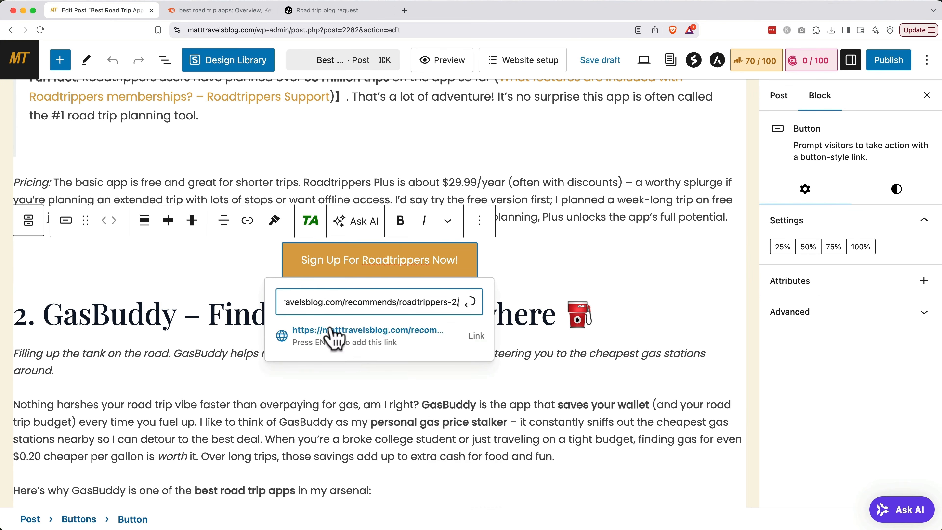
left_click(336, 342)
left_click(526, 234)
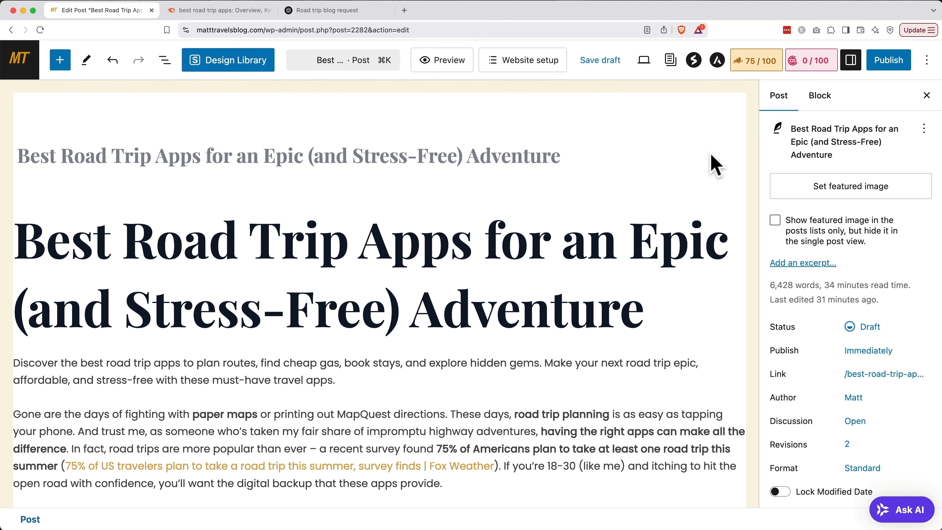
Go to Canva in a new tab and create a custom 1200 × 630 px design.
key("super+t")
type("canva")
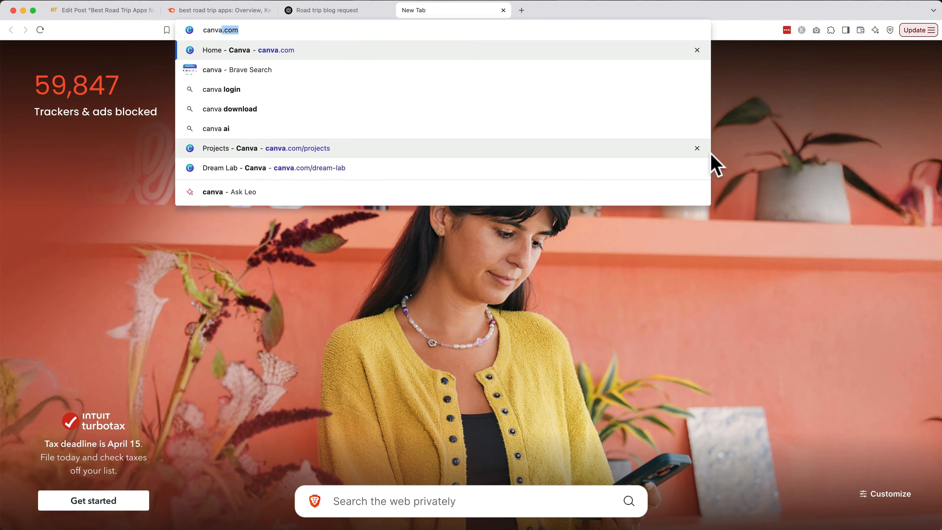
key("Return")
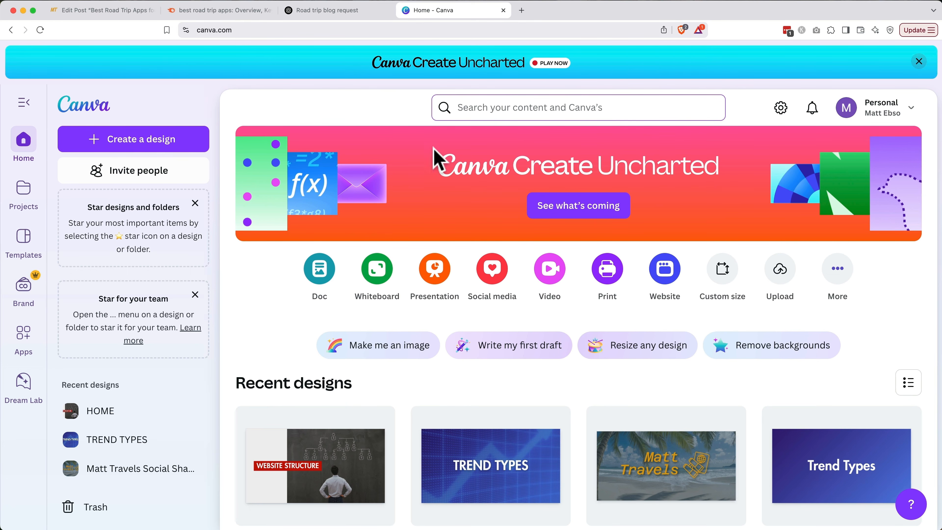
left_click(203, 143)
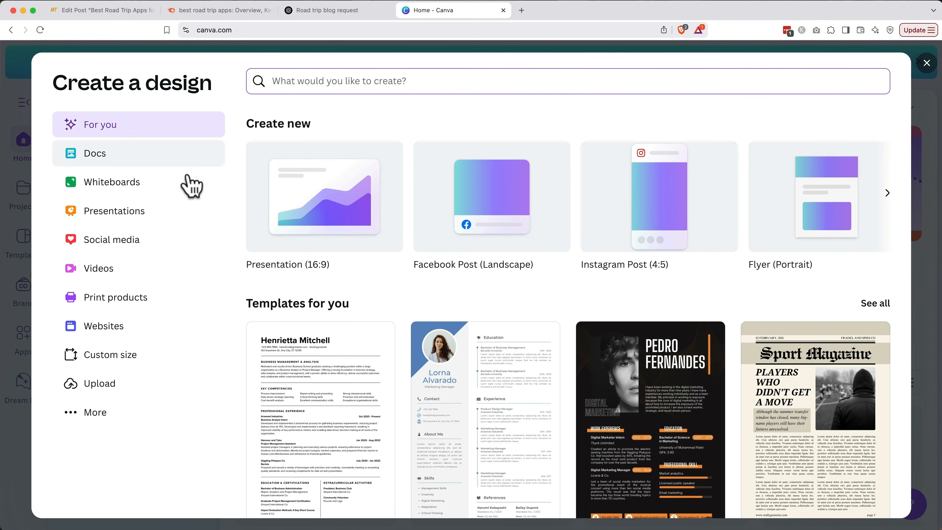
left_click(127, 355)
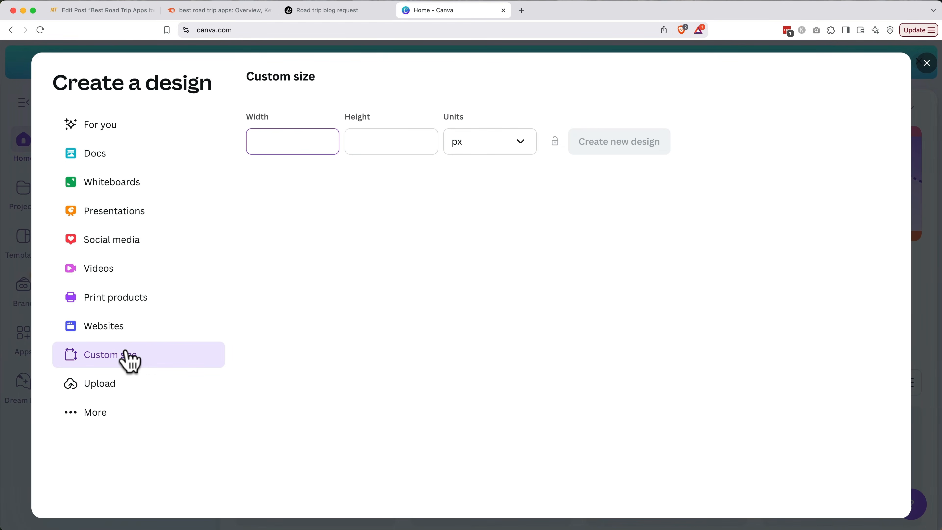
type("12")
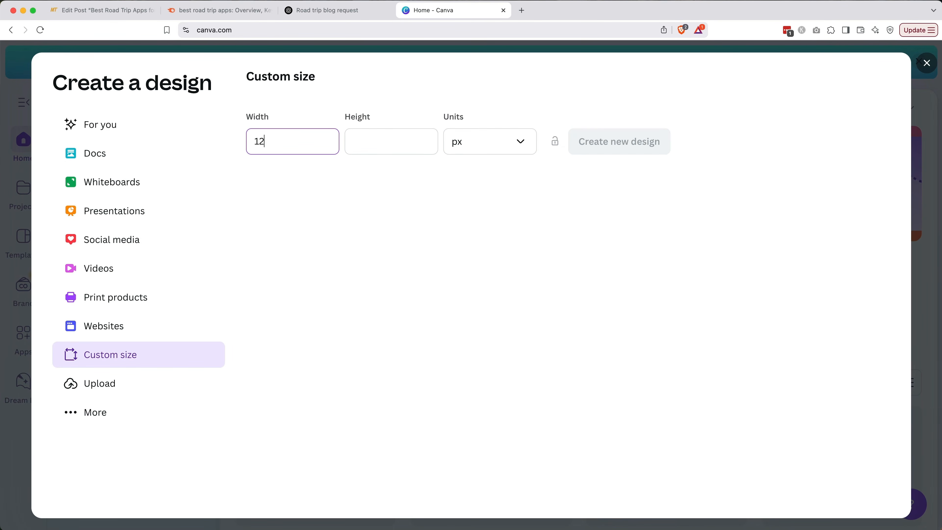
type("00")
key("Tab")
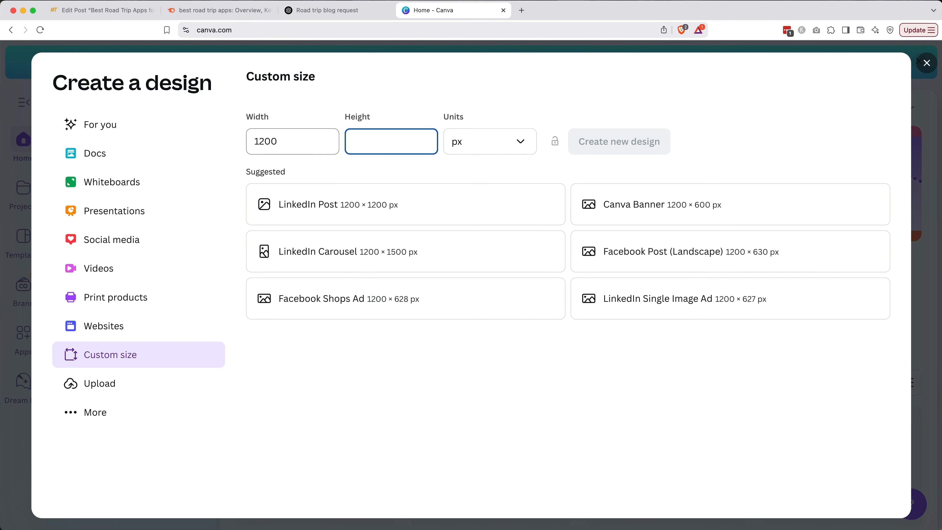
type("630")
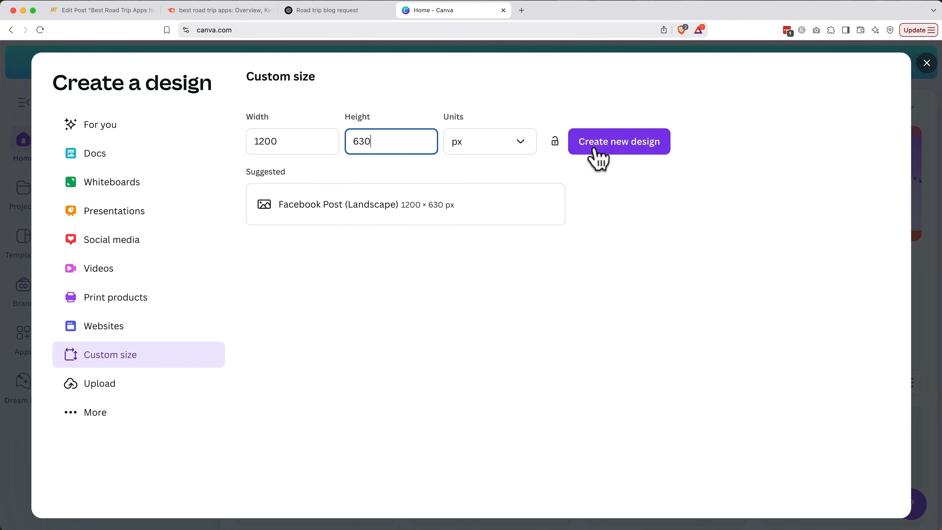
left_click(598, 160)
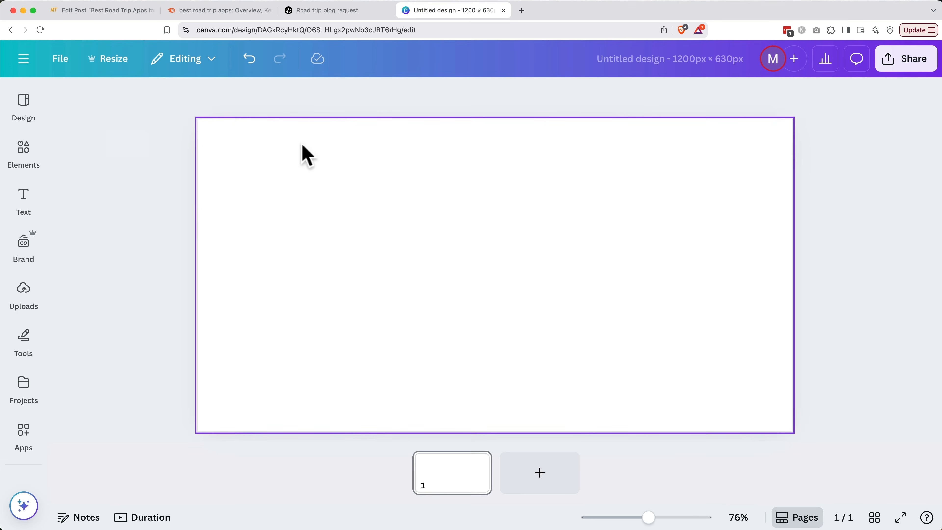
Search Canva's elements library for 'road trip'.
left_click(26, 295)
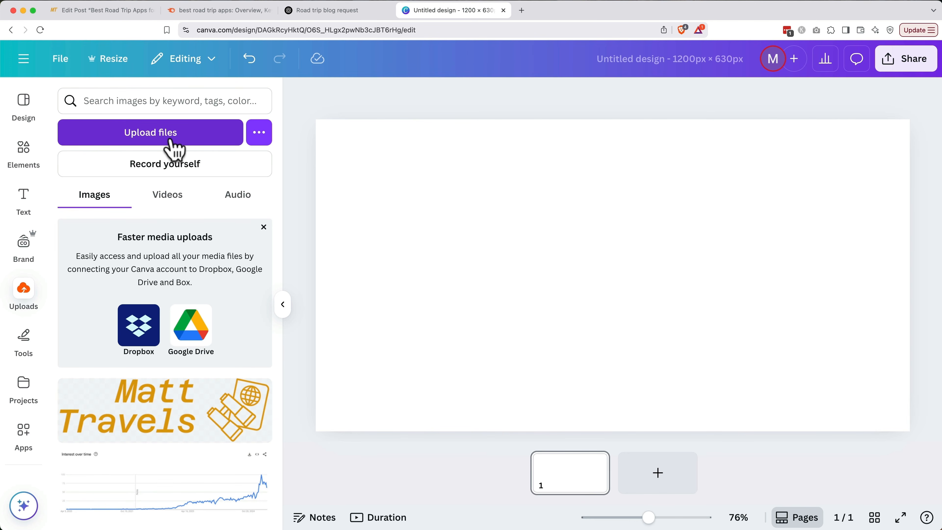
left_click(21, 150)
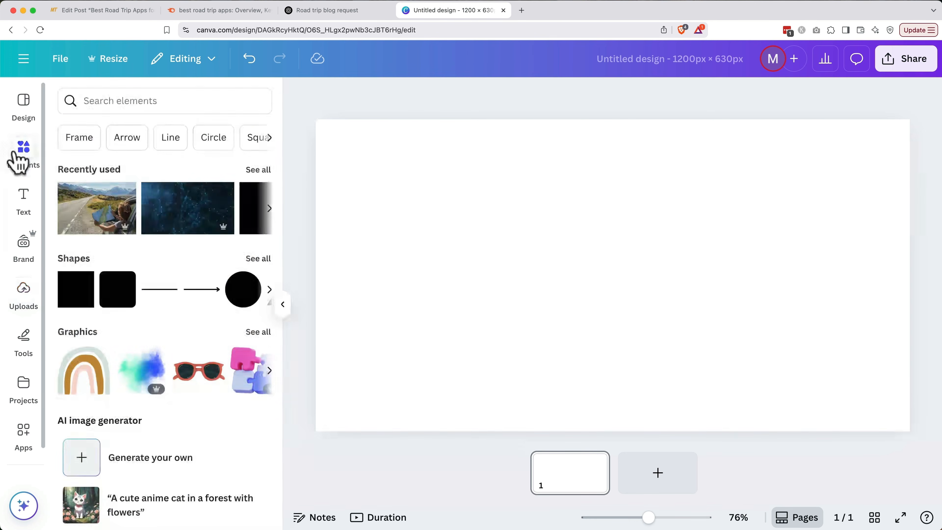
left_click(160, 106)
type("road trip")
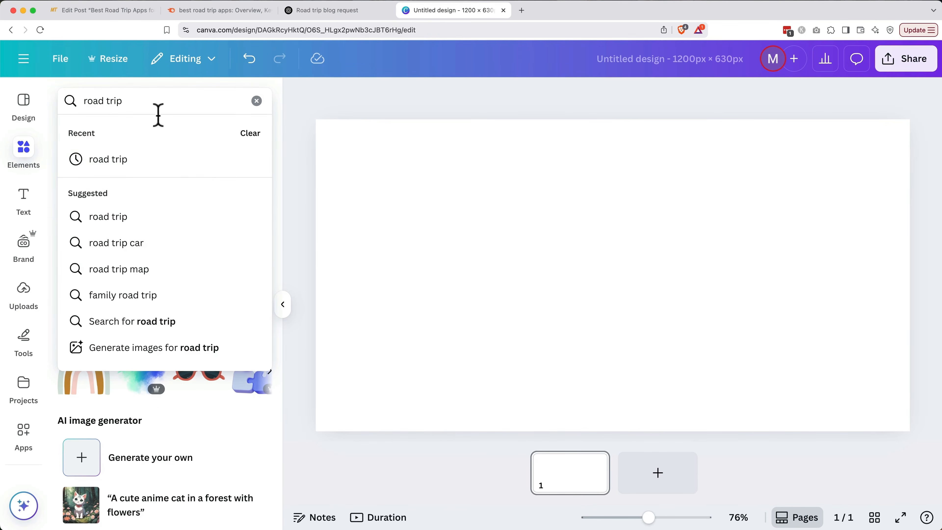
left_click(152, 215)
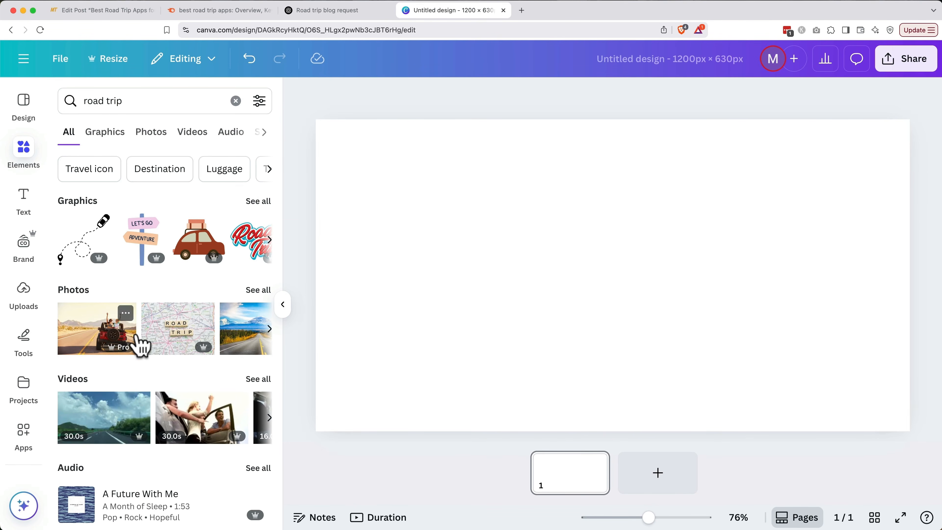
Place the van-on-mountain-highway photo, stretch it to fill the canvas, and open the Text panel.
scroll(140, 347, "right", 10)
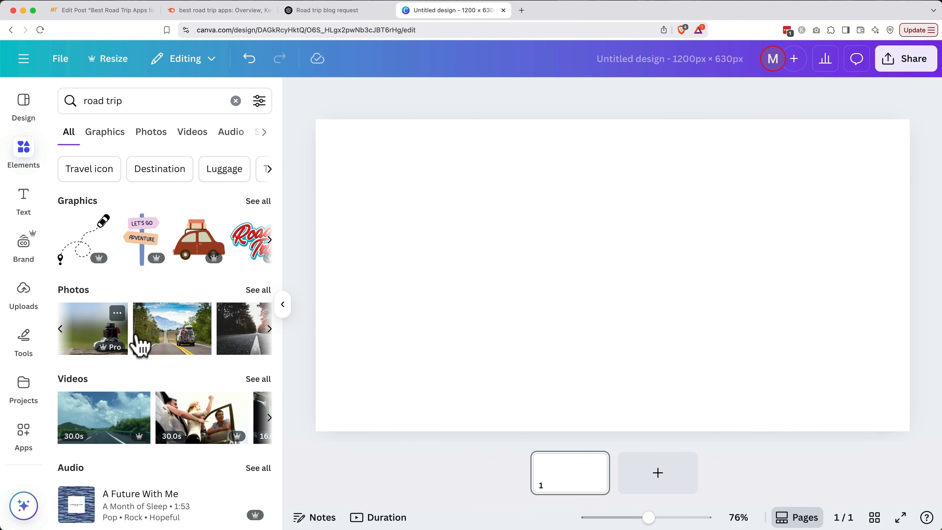
scroll(140, 347, "right", 2)
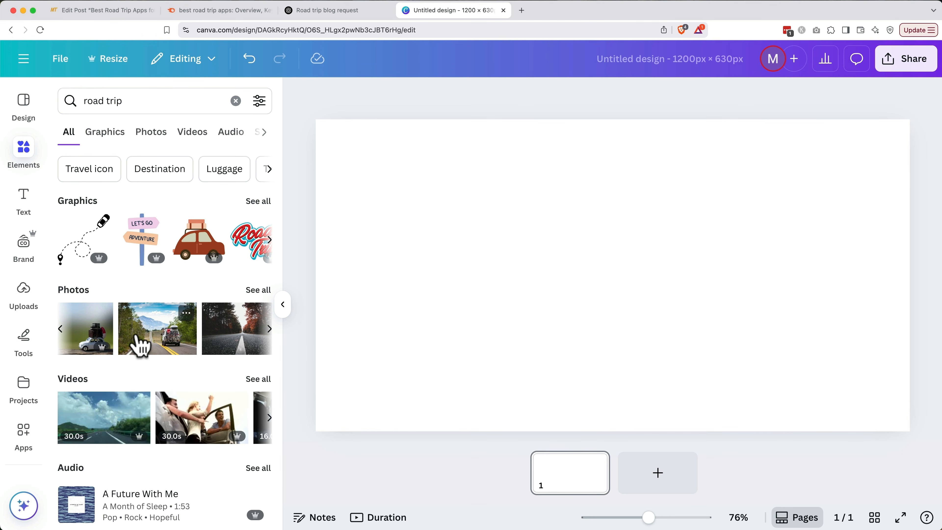
left_click_drag(140, 347, 475, 242)
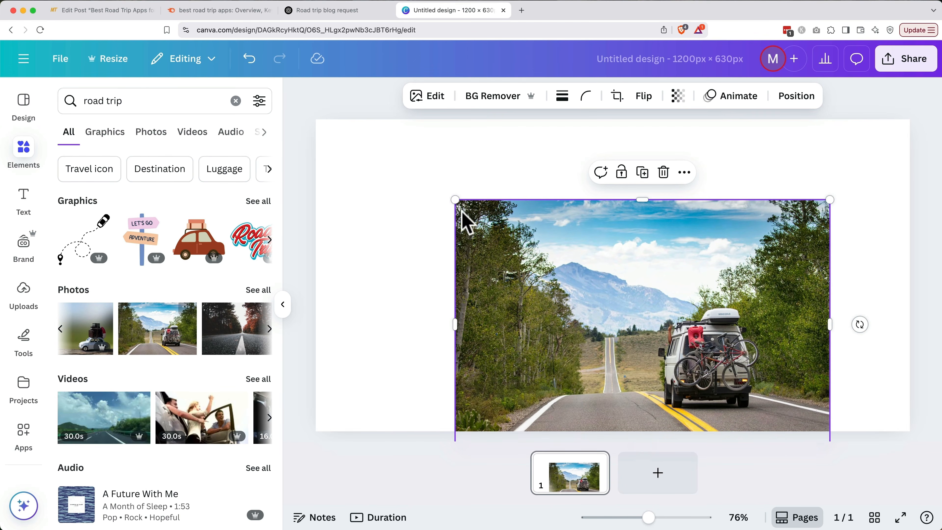
left_click_drag(453, 198, 305, 125)
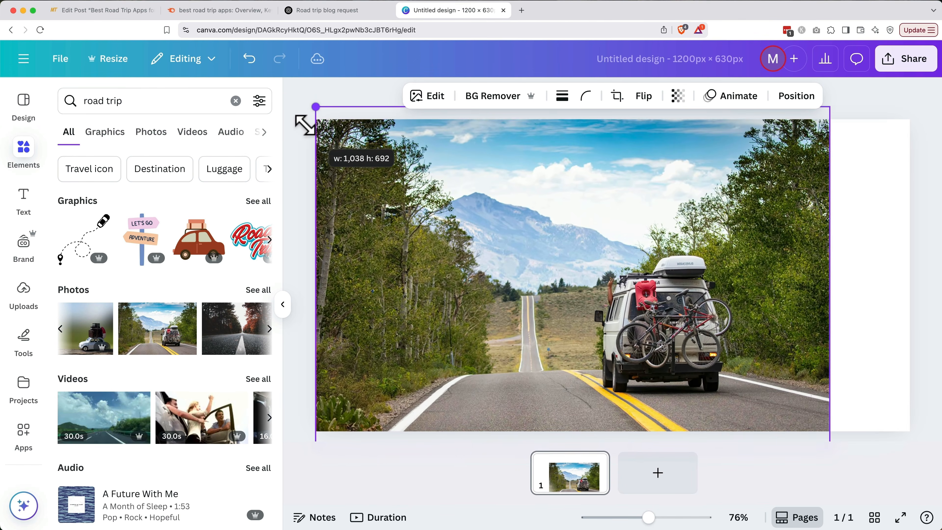
left_click_drag(830, 106, 912, 65)
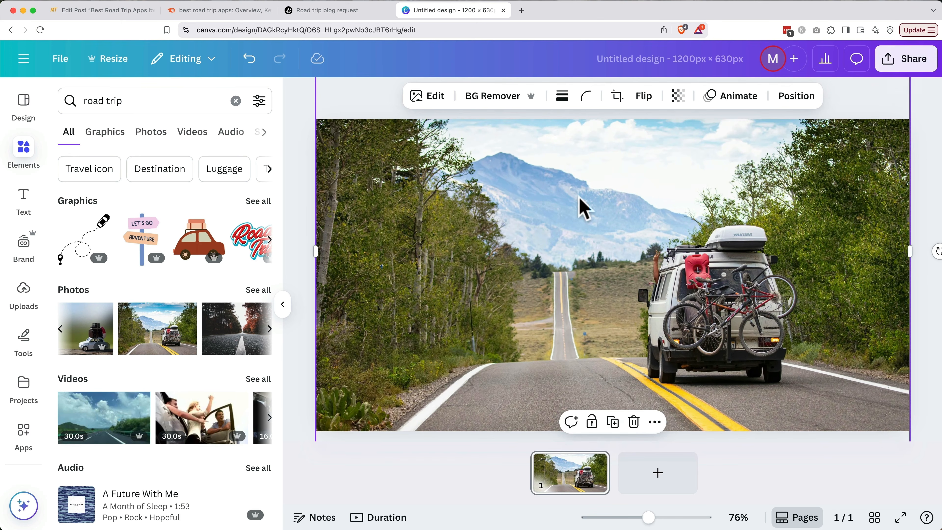
left_click(28, 209)
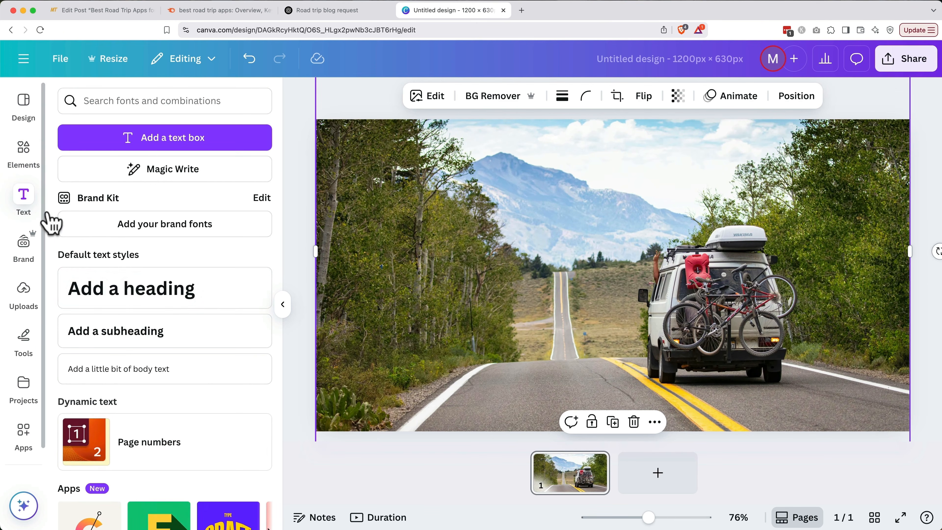
scroll(178, 317, "down", 1)
Insert the 'cold, smooth & tasty.' combination, retitled 'Best Road Trip Apps' with subtitle 'FOR AN EPIC ADVENTURE'.
scroll(181, 317, "down", 8)
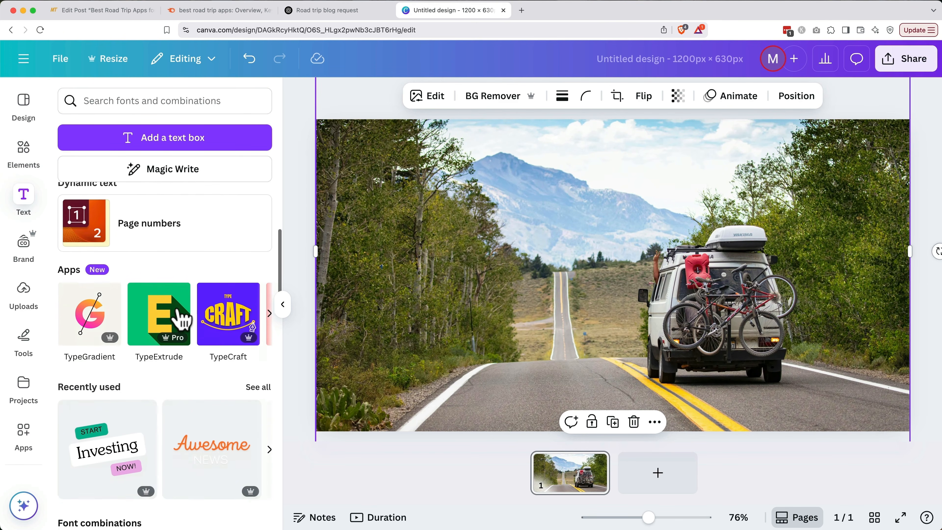
scroll(178, 313, "down", 10)
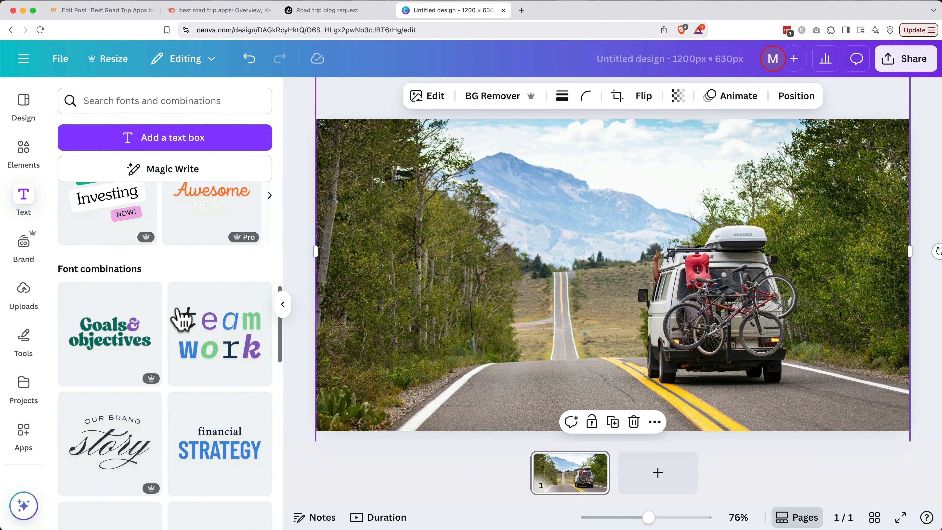
scroll(178, 317, "down", 5)
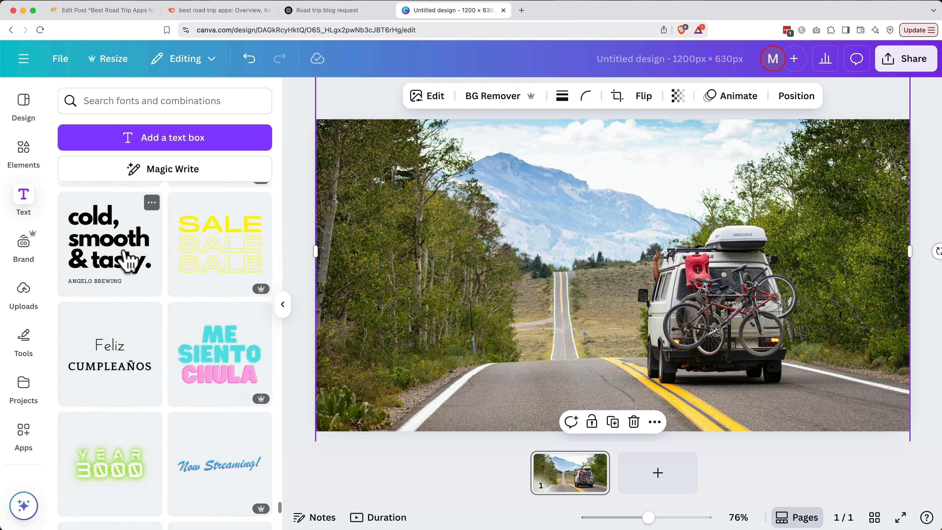
left_click(126, 263)
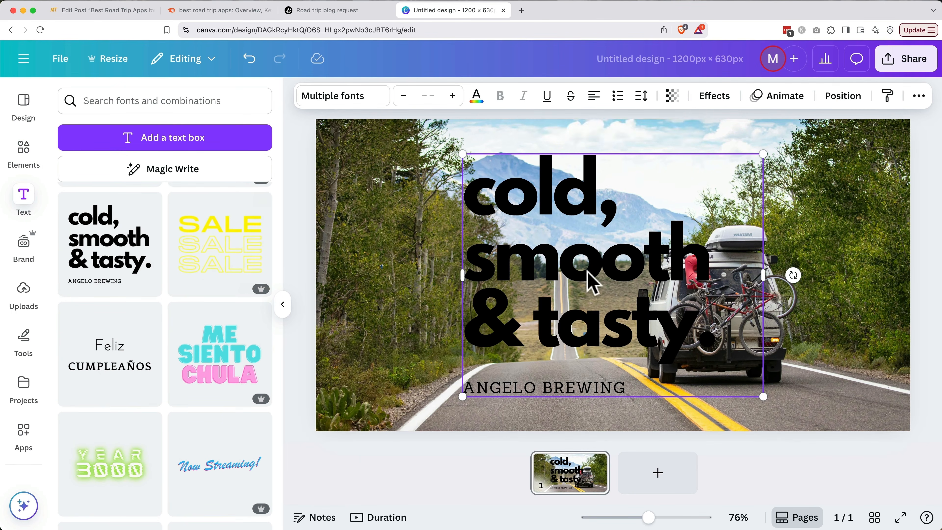
triple_click(589, 277)
type("Best Road Trip Apps")
triple_click(570, 419)
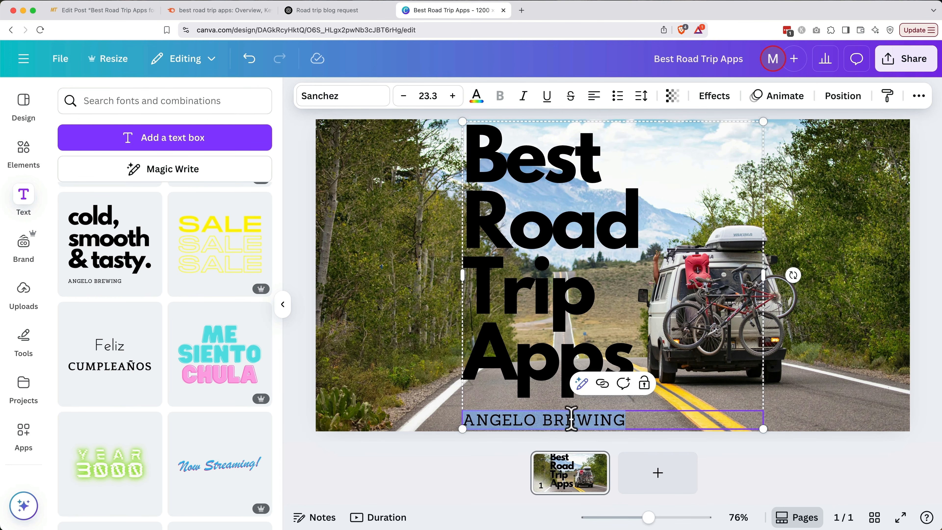
type("FOR AN EPIC ADVENTURE")
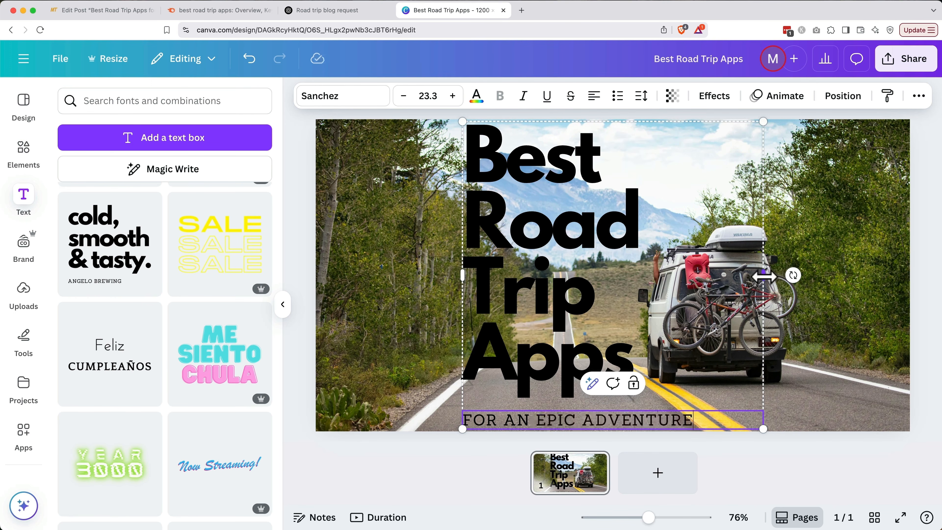
Widen, shift left and shrink the text group so it sits over the road photo.
left_click_drag(763, 275, 836, 275)
left_click_drag(768, 278, 635, 278)
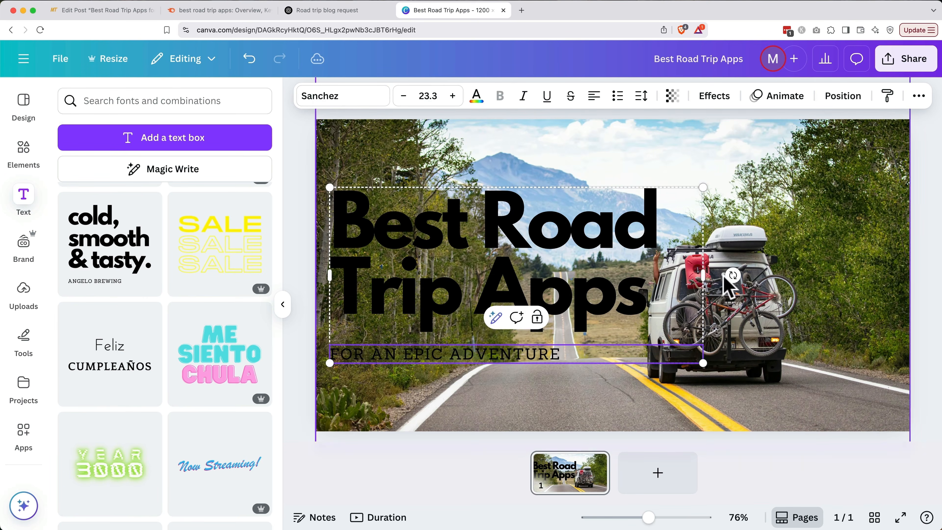
left_click_drag(703, 187, 681, 198)
left_click(576, 256)
Make both the title and the subtitle text white.
triple_click(576, 256)
left_click(476, 96)
left_click(148, 194)
triple_click(463, 355)
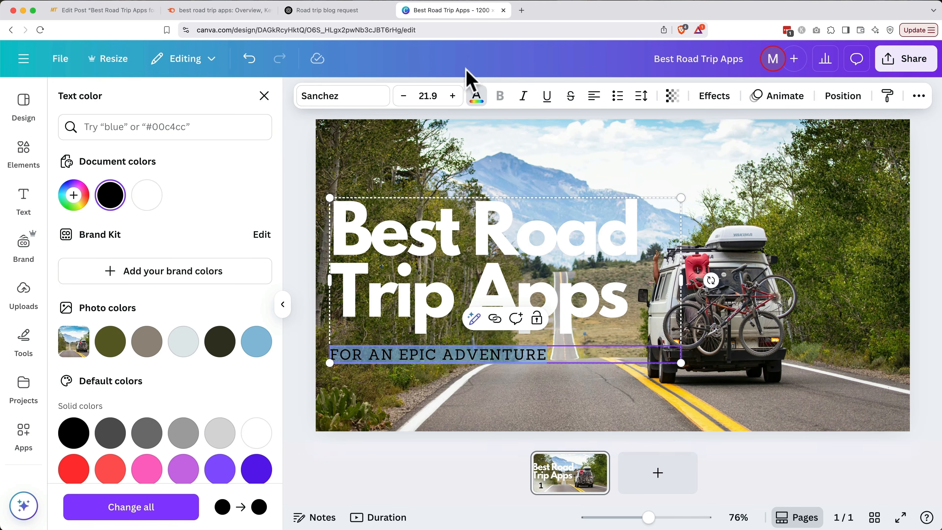
left_click(147, 195)
left_click(411, 408)
Apply the Lift effect, intensity around 80, to the title and subtitle.
left_click(492, 288)
left_click(713, 95)
left_click(238, 171)
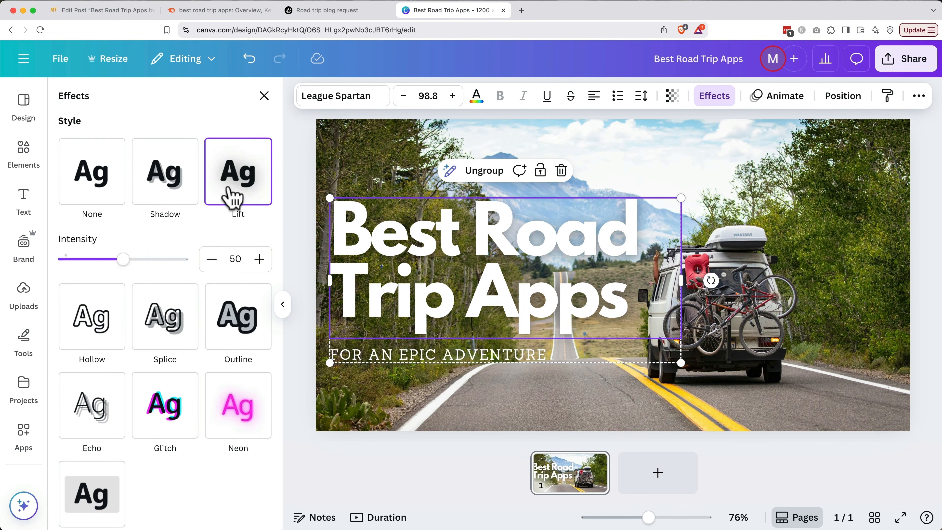
left_click_drag(121, 259, 163, 272)
left_click(445, 354)
left_click(238, 171)
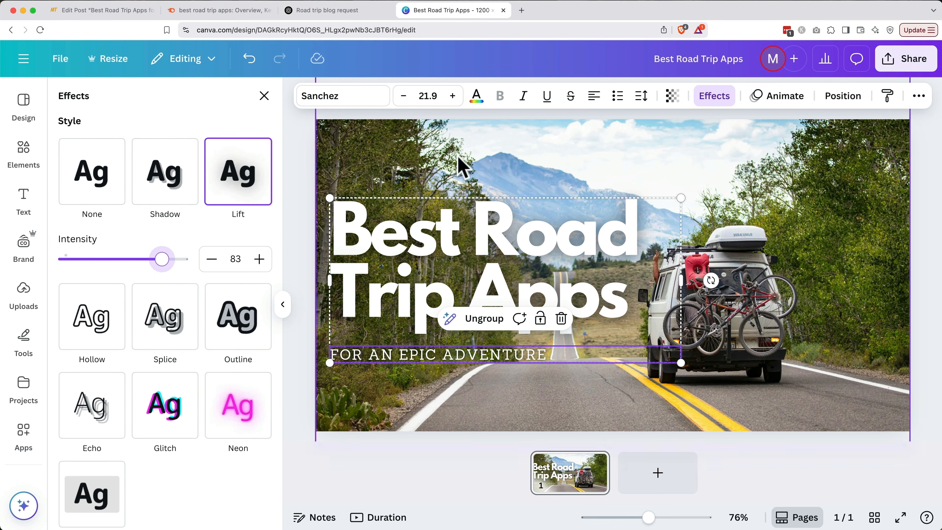
Adjust the road photo's brightness in its Edit image Adjust settings.
left_click(474, 162)
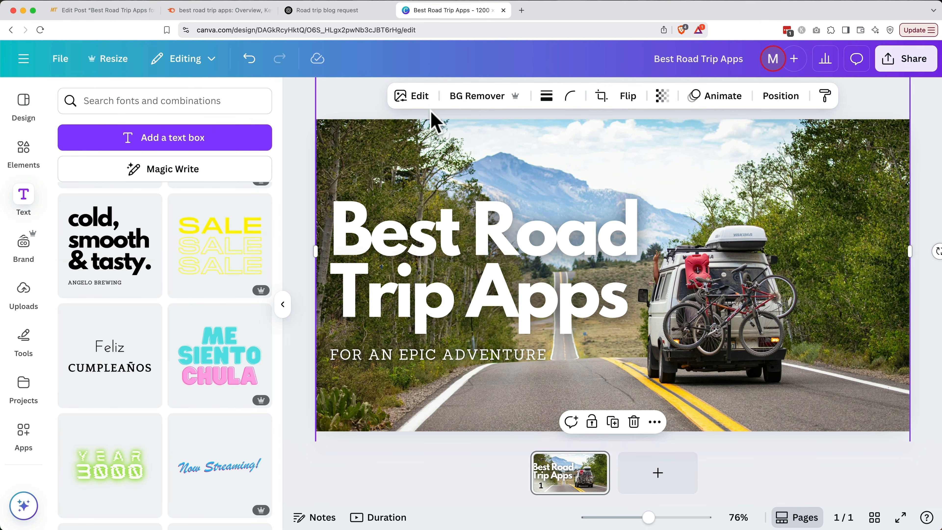
left_click(420, 100)
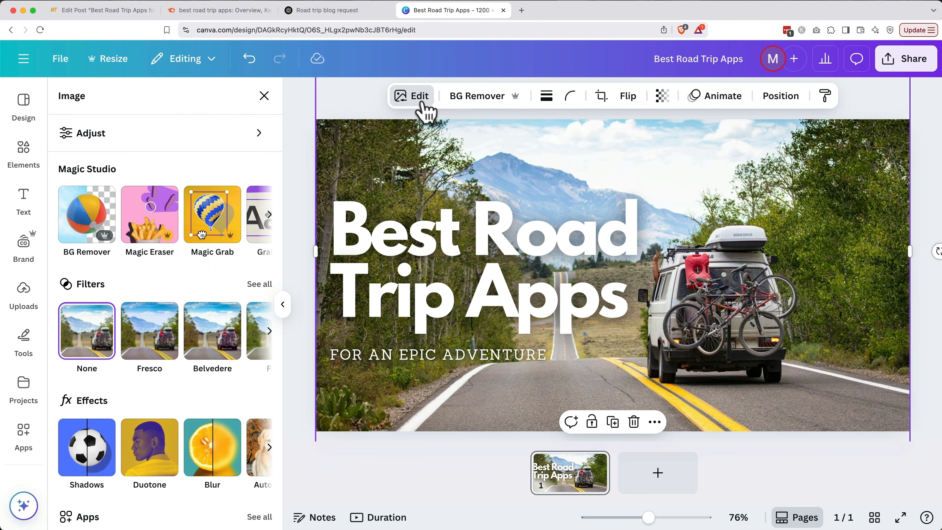
left_click(237, 133)
scroll(221, 338, "down", 3)
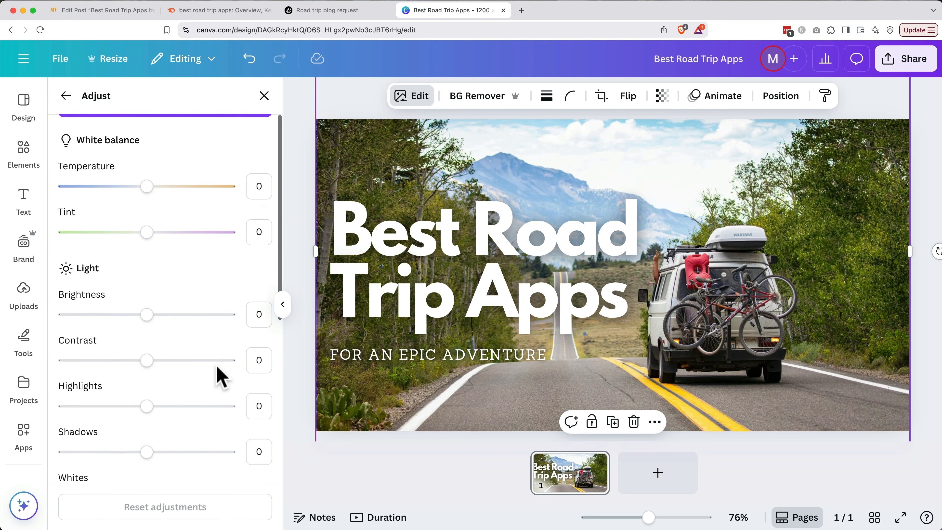
left_click_drag(147, 306, 125, 307)
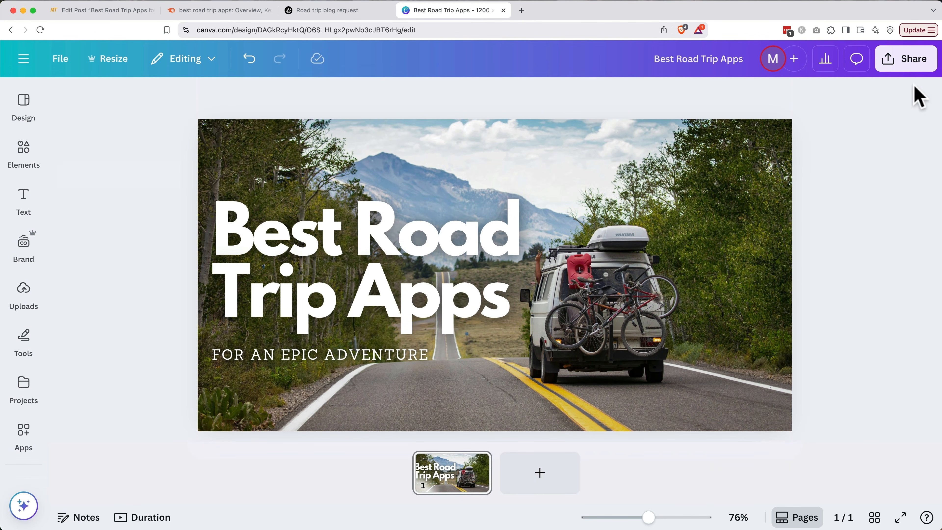
Export the design via Share > Download as PNG, saving it to 03 Assets for Website.
left_click(916, 62)
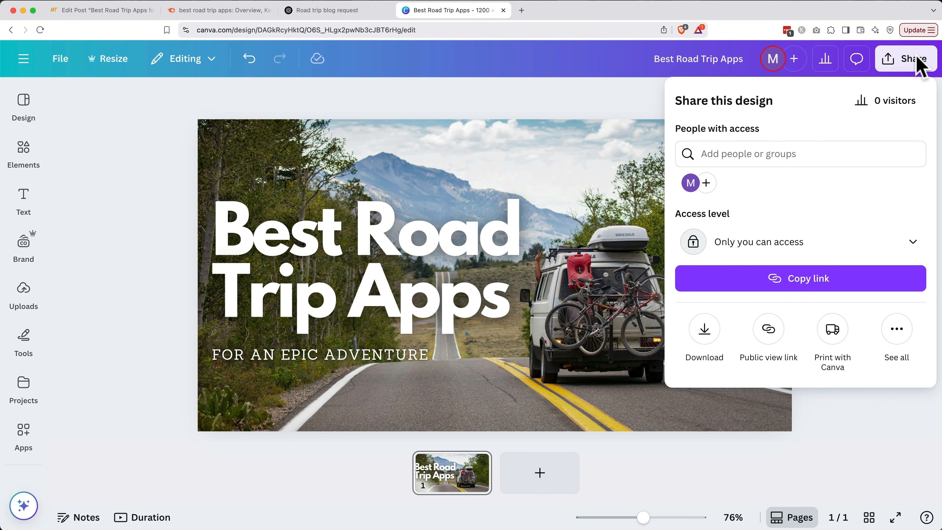
left_click(704, 334)
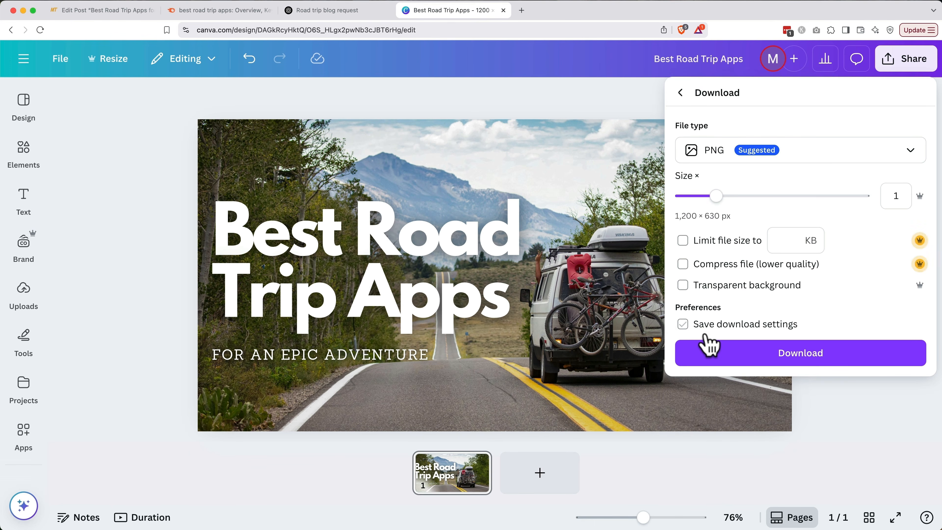
left_click(729, 362)
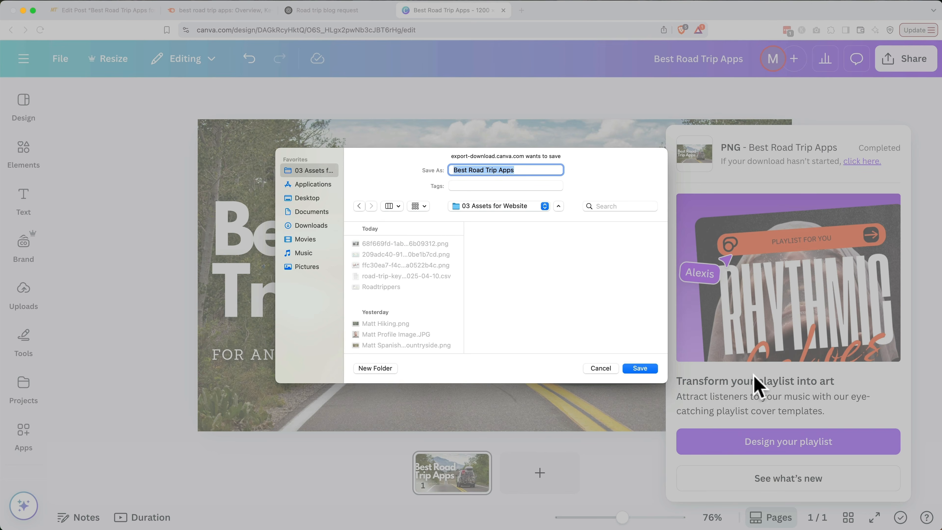
left_click(640, 368)
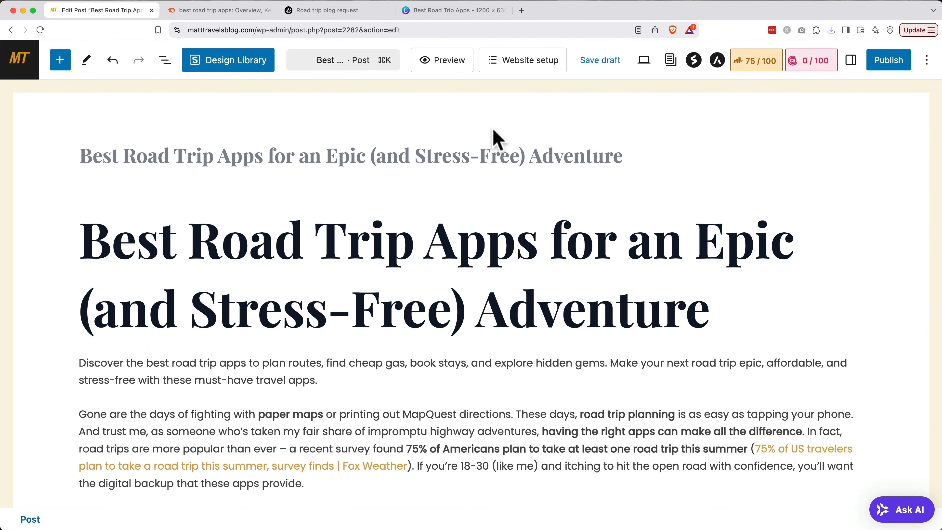
Upload Best Road Trip Apps.png through the post's featured image dialog.
left_click(851, 60)
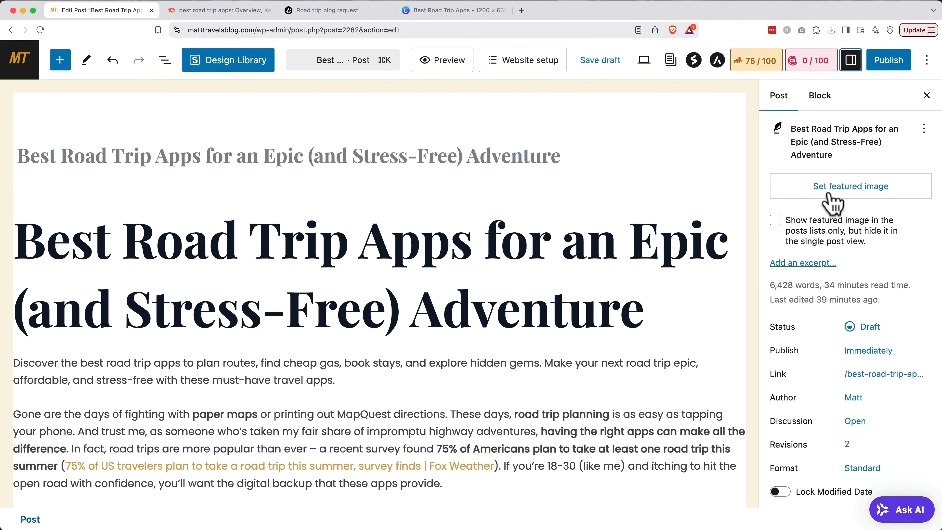
left_click(831, 200)
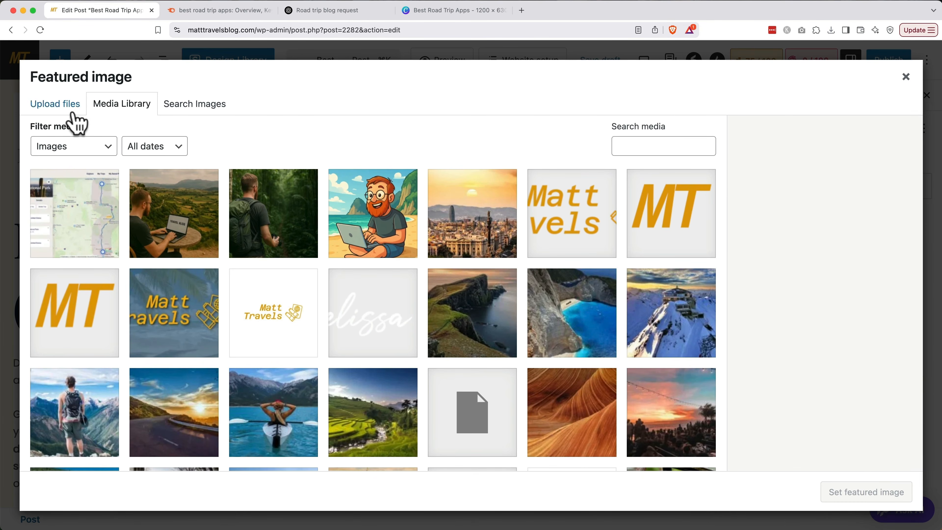
left_click(73, 109)
left_click(479, 299)
double_click(311, 128)
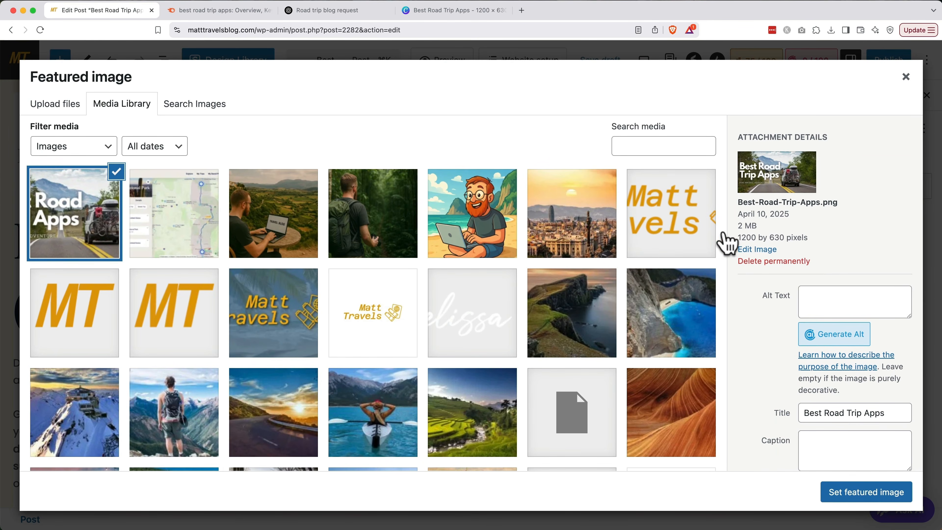
Give the image alt text 'Best Road Trip Apps' and set it as the featured image.
left_click(828, 296)
type("Best Roa")
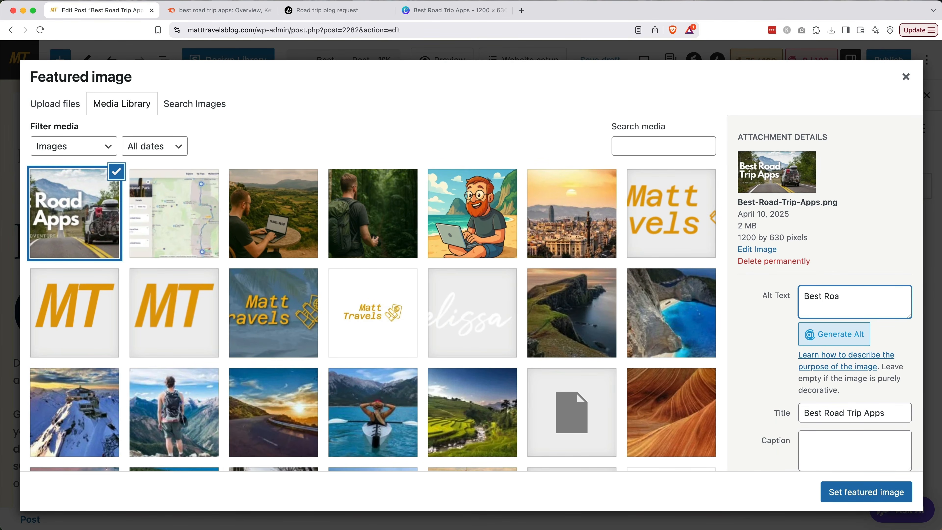
type("d Trip Apps")
key("super+a")
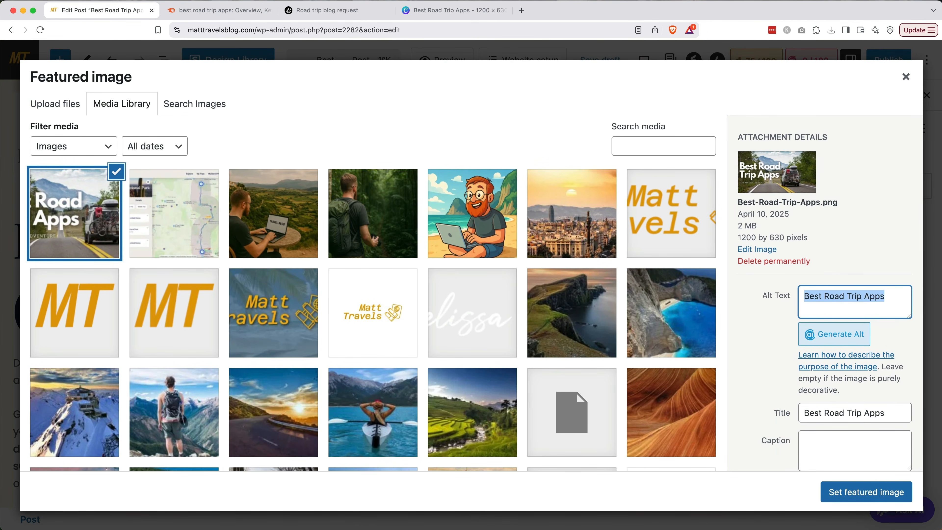
left_click(776, 335)
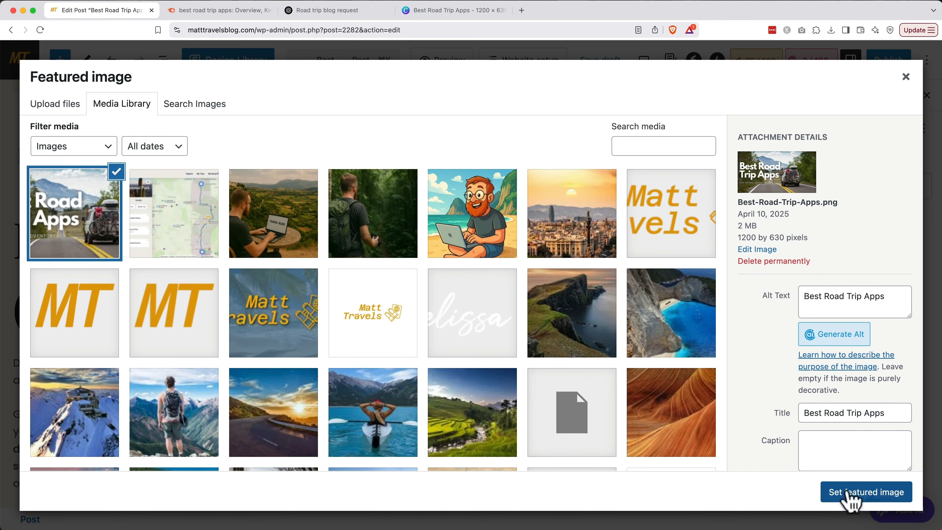
left_click(851, 495)
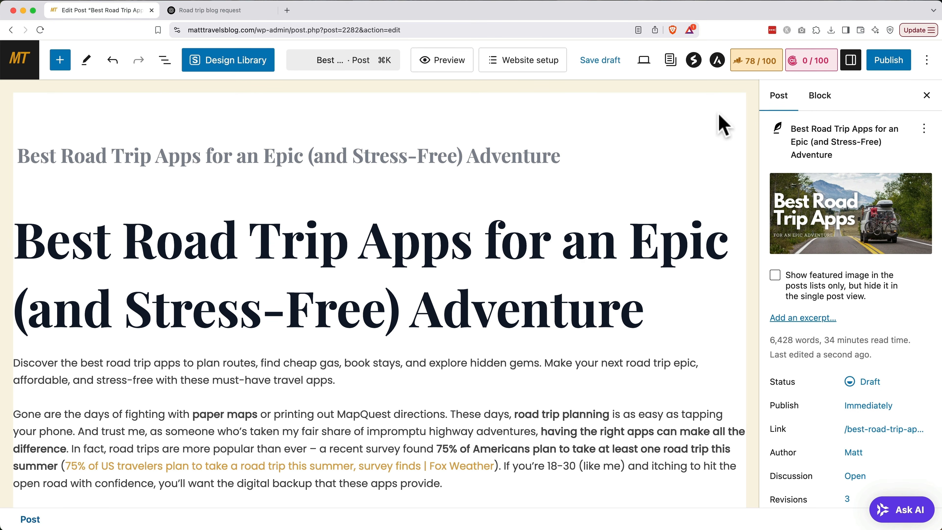
Uncheck Uncategorized and tick Road Trip in the post's Categories panel.
scroll(857, 230, "down", 5)
scroll(858, 230, "down", 5)
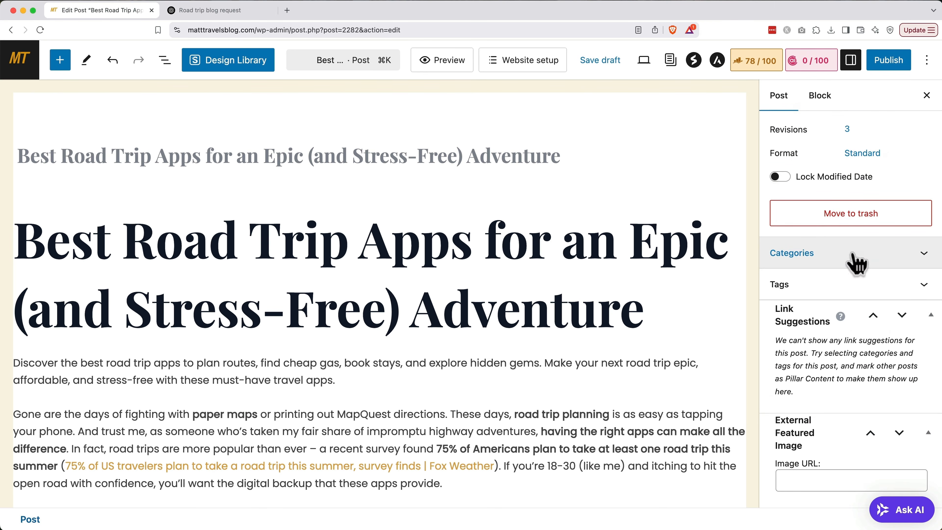
left_click(854, 256)
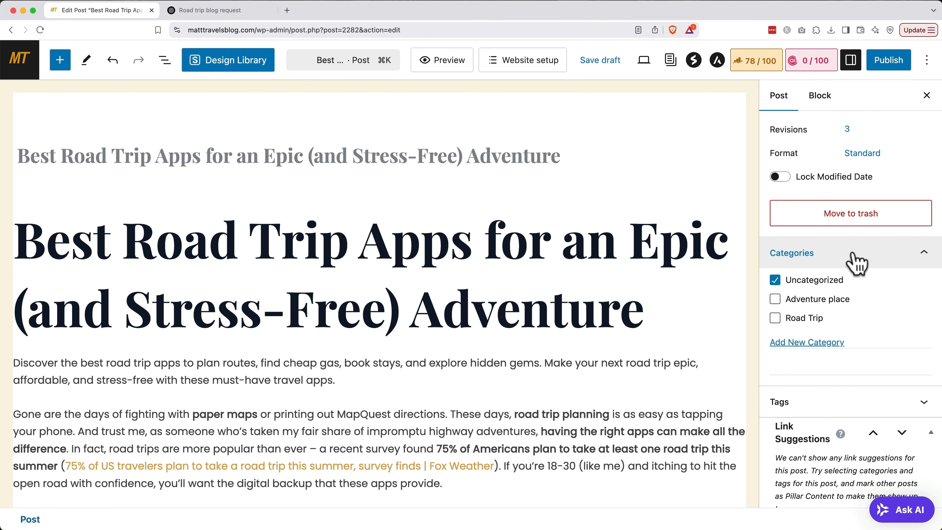
left_click(774, 281)
left_click(775, 318)
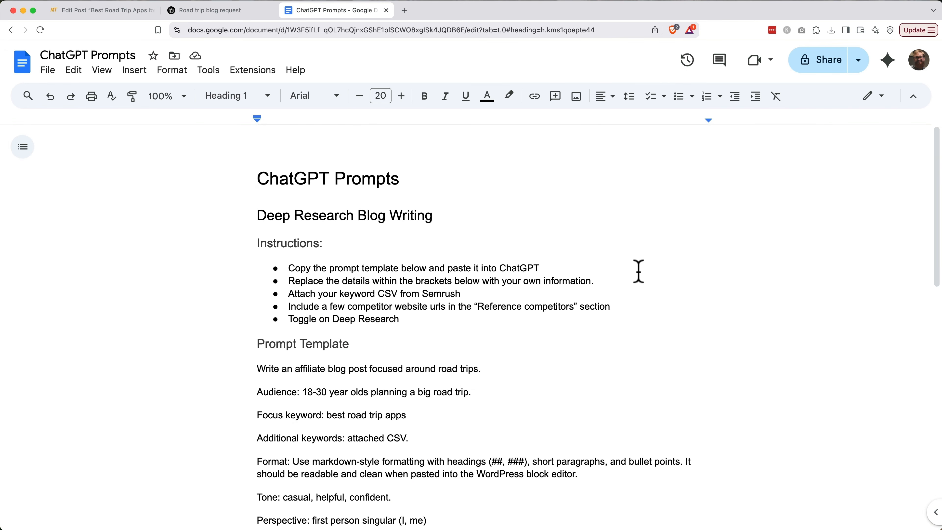
Copy the WordPress Tag Generation prompt from the 'ChatGPT Prompts' doc, then go to ChatGPT.
scroll(638, 271, "down", 10)
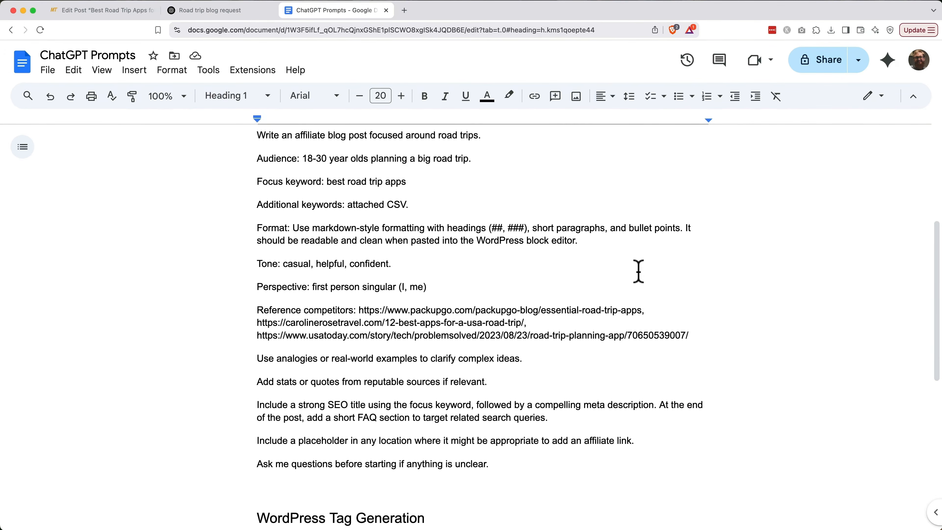
scroll(638, 271, "down", 5)
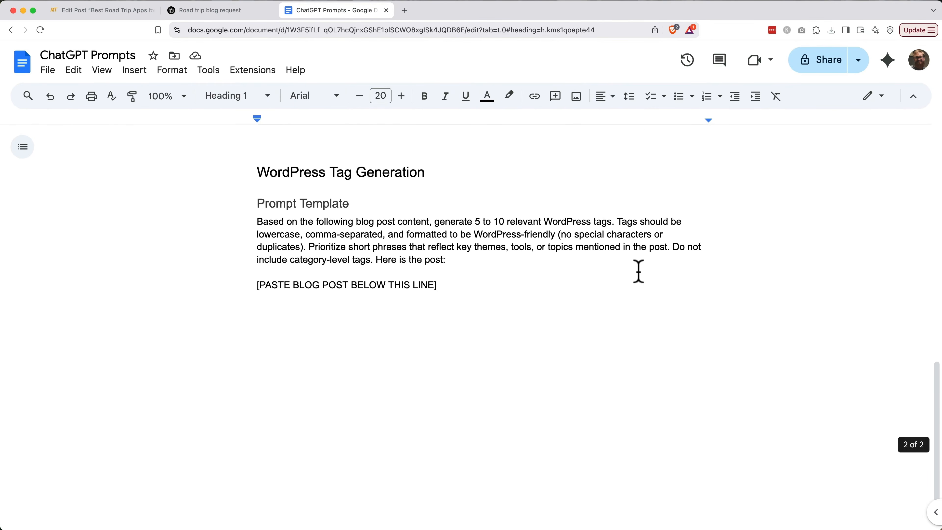
left_click(255, 221)
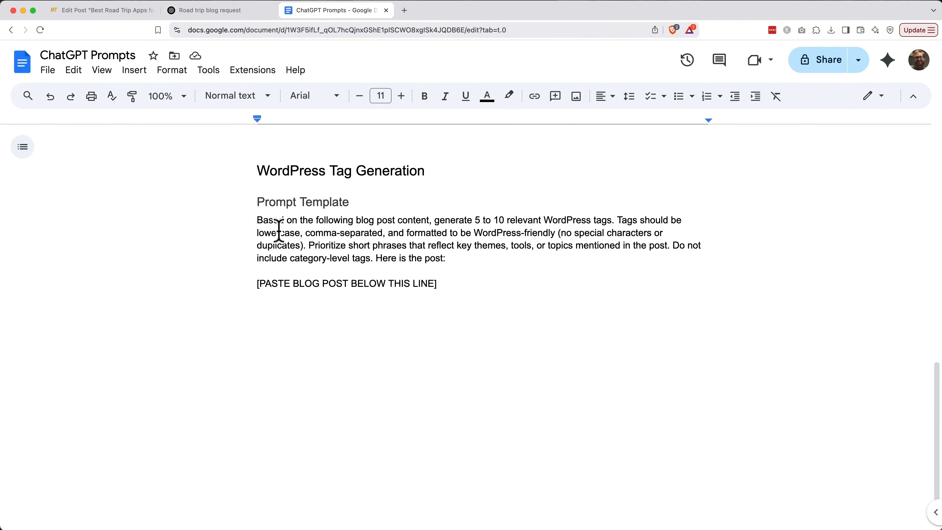
left_click(444, 299, "shift")
key("super+c")
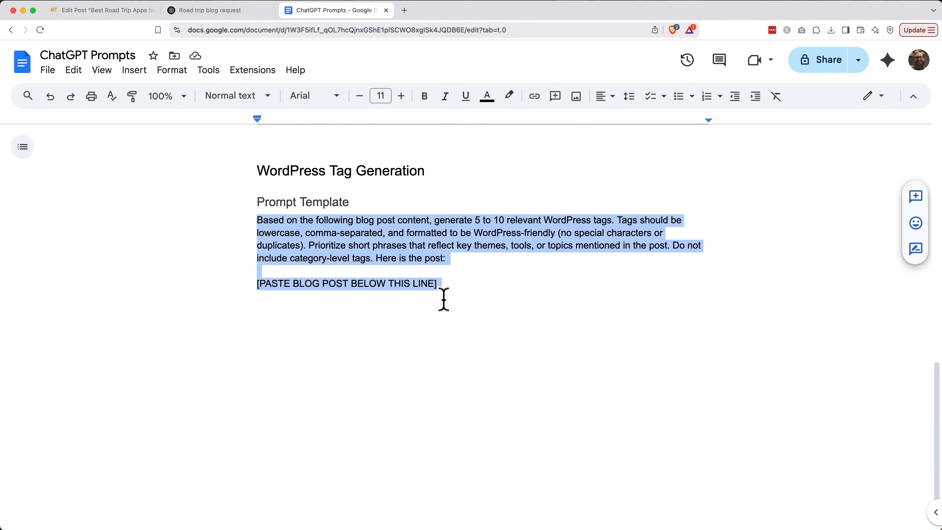
left_click(252, 11)
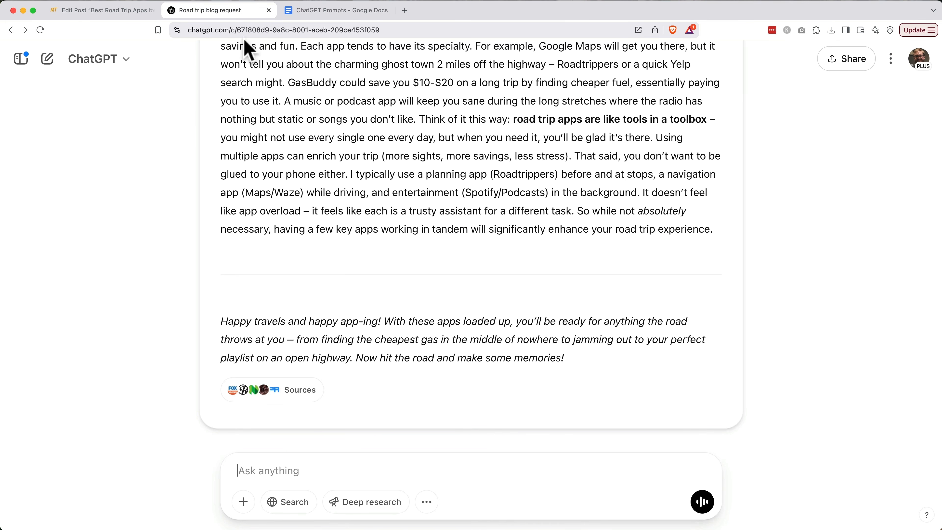
Paste the tag prompt unsent into ChatGPT's message box, then return to WordPress.
key("super+v")
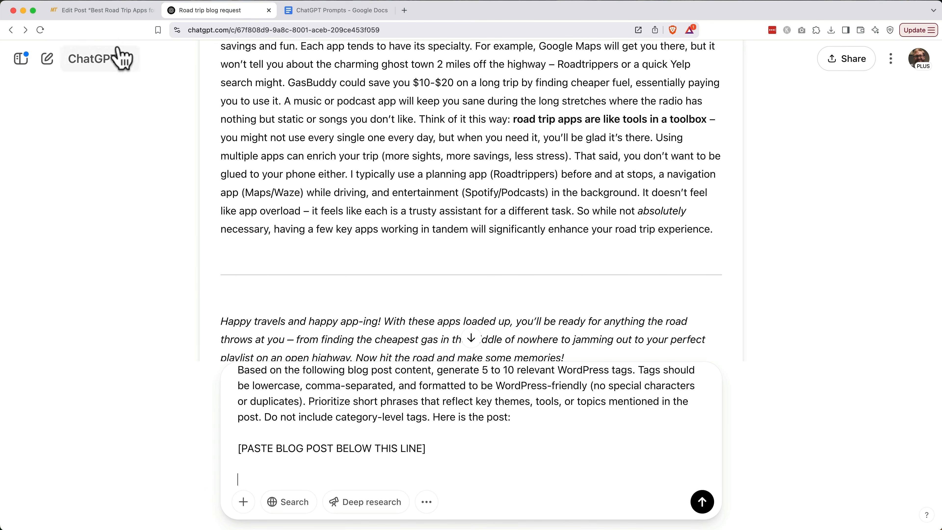
left_click(104, 11)
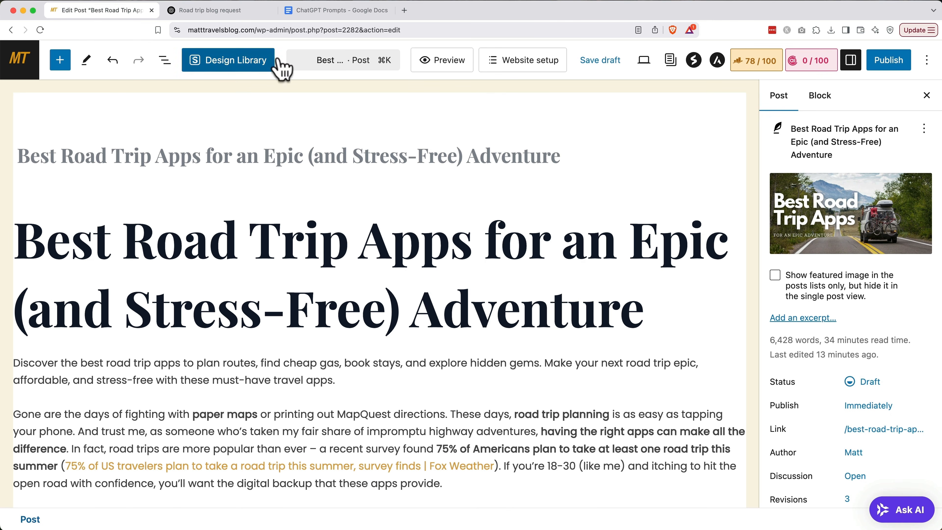
Preview the 'Best Road Trip Apps' post, copy all its text, and return to ChatGPT.
left_click(430, 61)
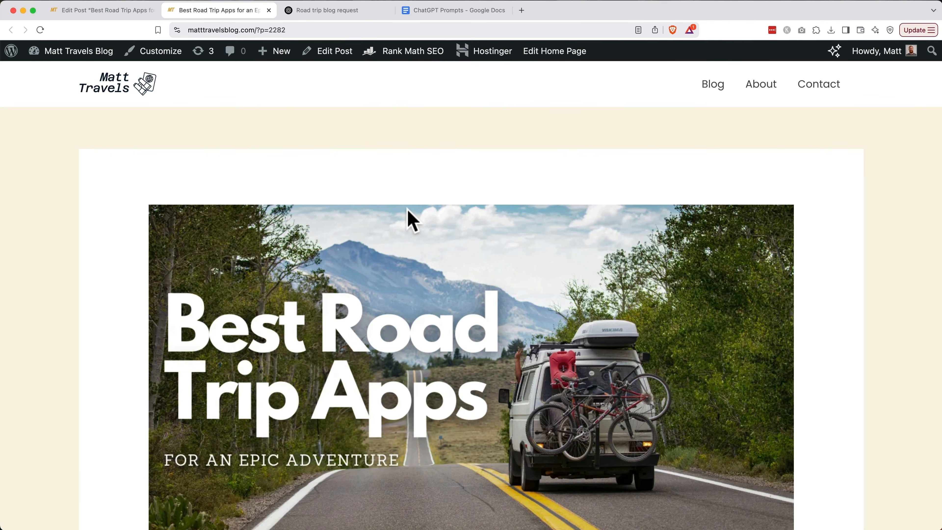
scroll(408, 217, "down", 10)
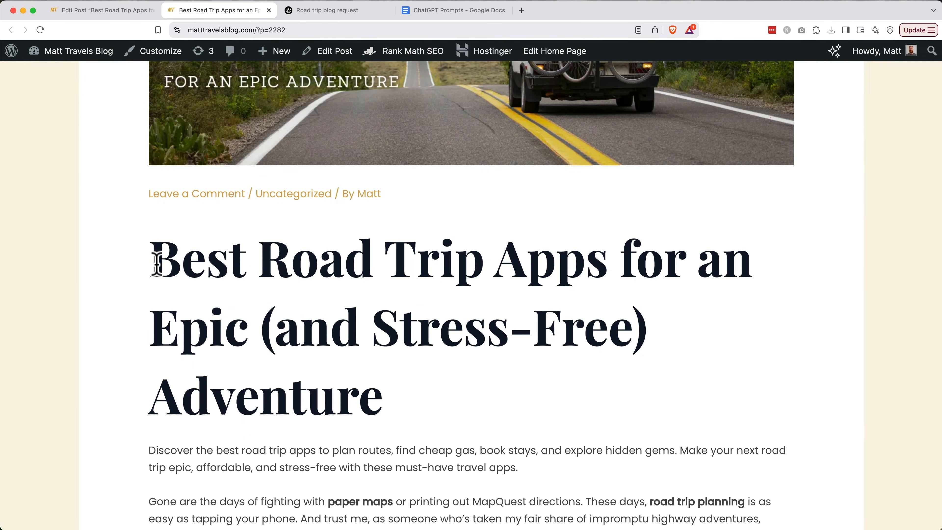
key("super+a")
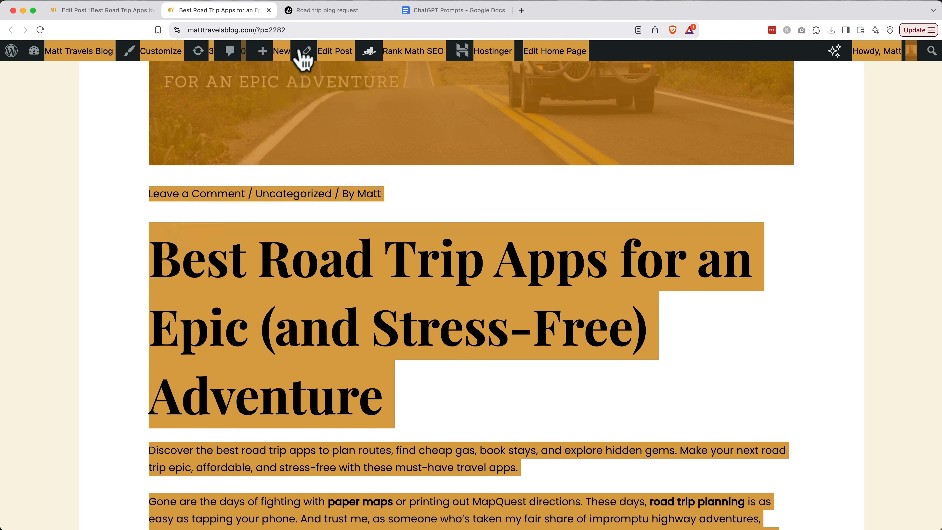
left_click(318, 14)
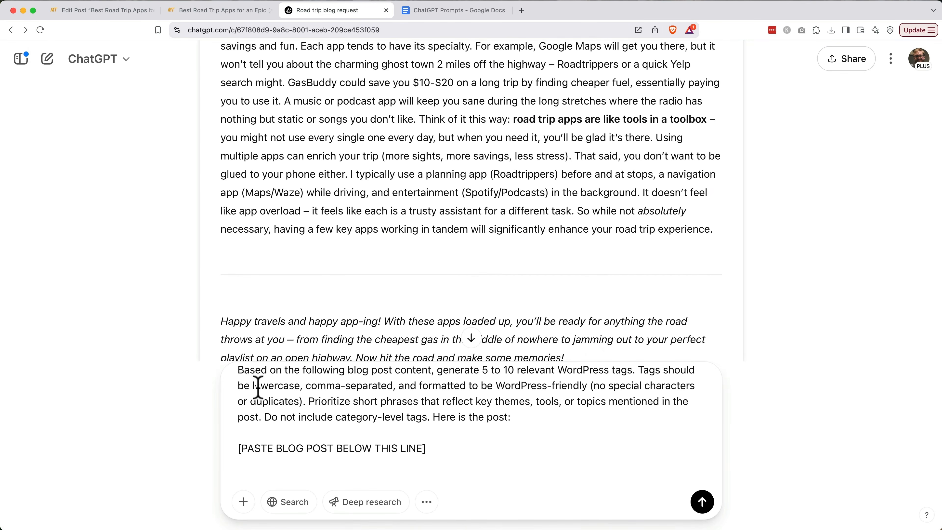
Paste the post text under the prompt, send it, and copy ChatGPT's ten suggested tags.
left_click(254, 481)
key("super+v")
key("shift+Return")
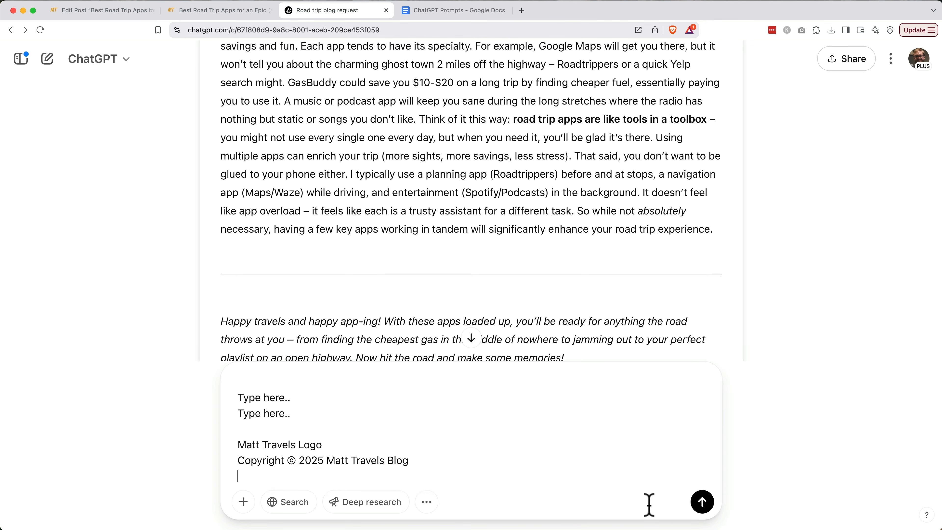
left_click(701, 502)
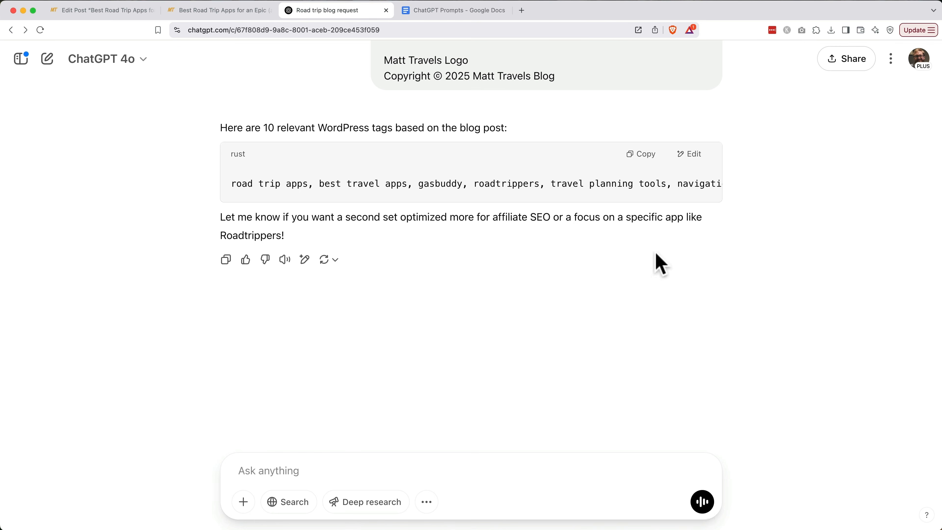
left_click(633, 155)
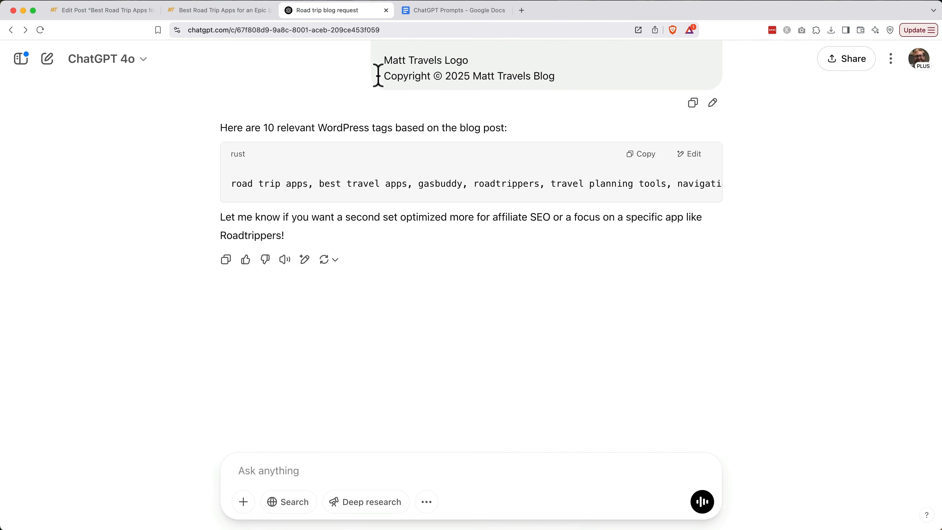
Paste the ten tags, such as 'road trip apps' and 'gasbuddy', into the post's Tags panel.
left_click(113, 10)
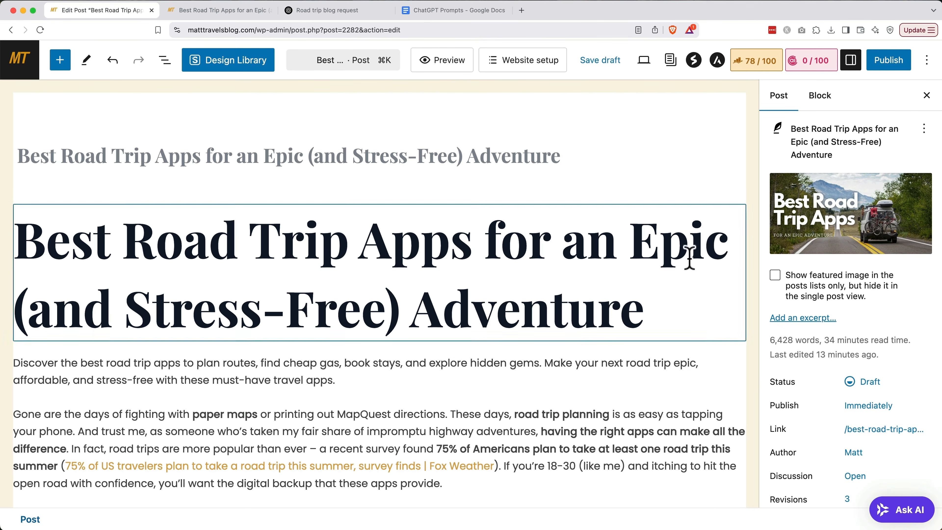
scroll(813, 343, "down", 10)
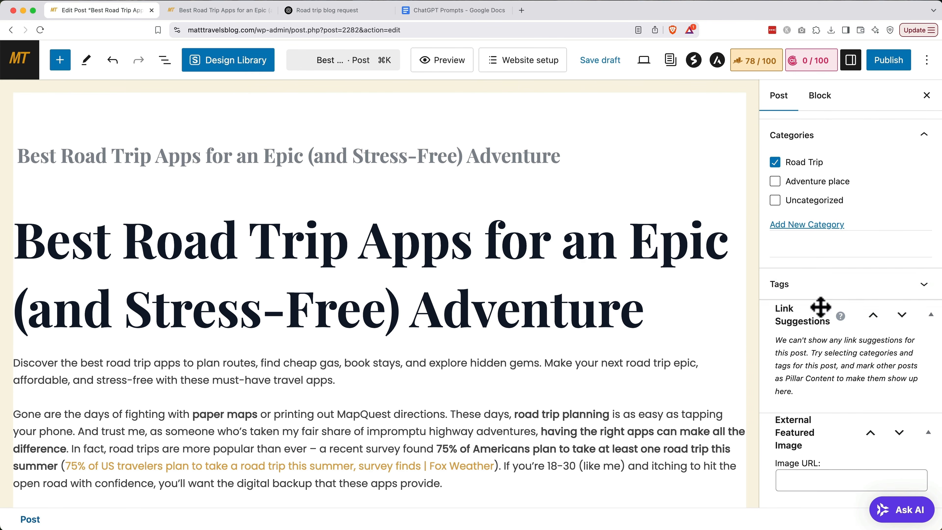
left_click(816, 291)
left_click(808, 328)
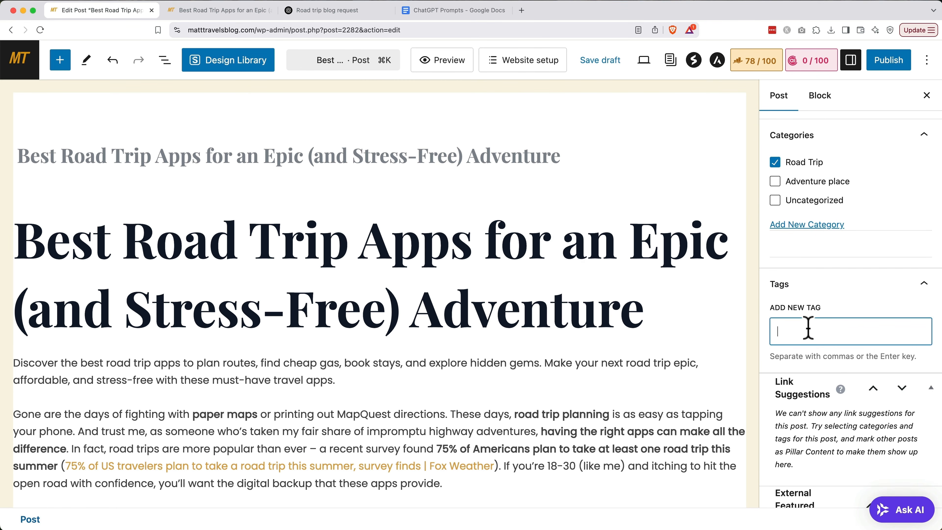
key("super+v")
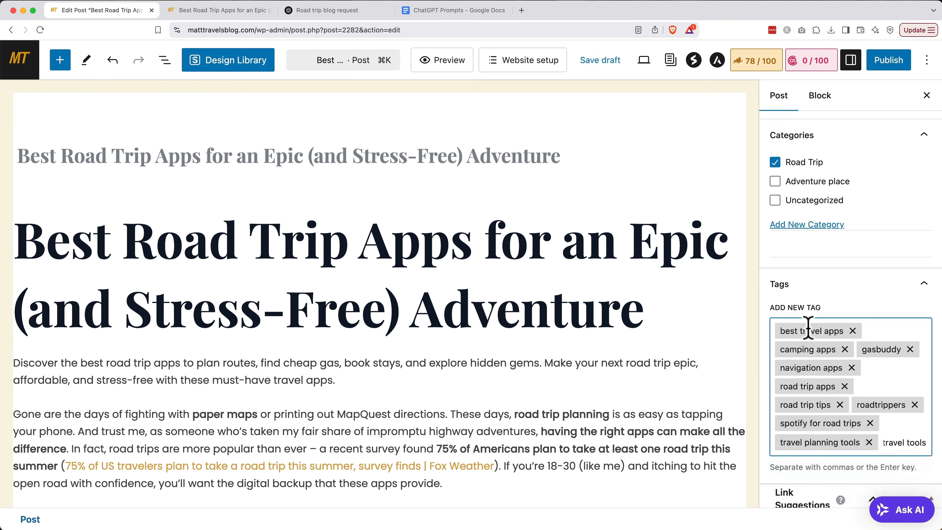
key("Return")
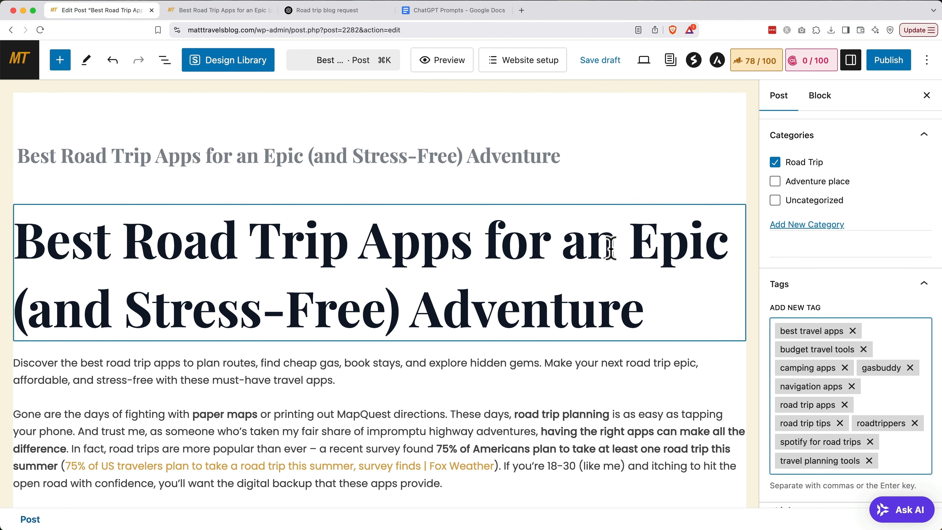
left_click(405, 374)
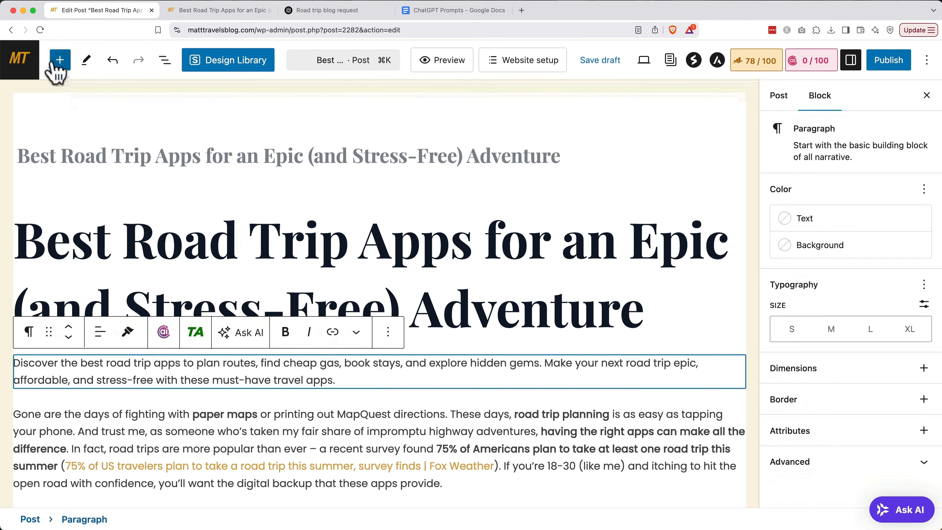
Insert a Rank Math Table of Contents block, toggling the Roadtrippers heading off and back on.
left_click(60, 61)
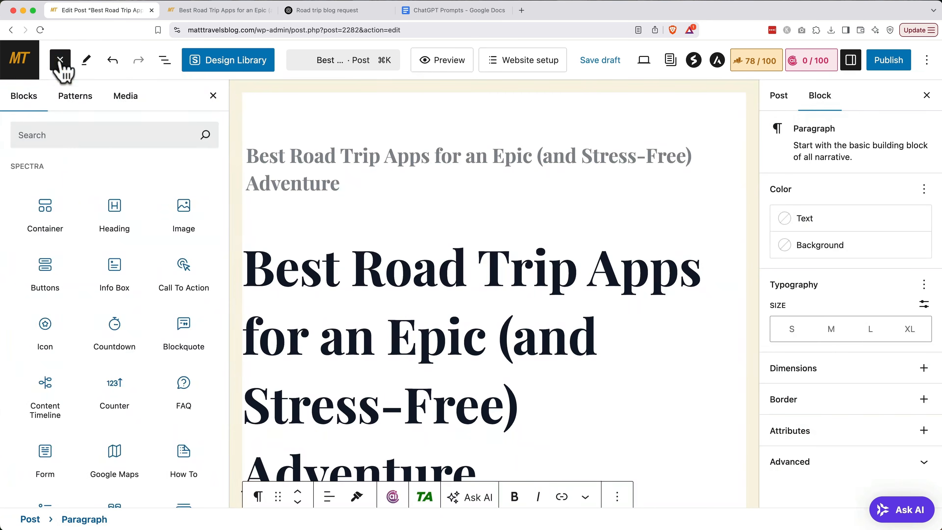
left_click(60, 135)
type("rank math")
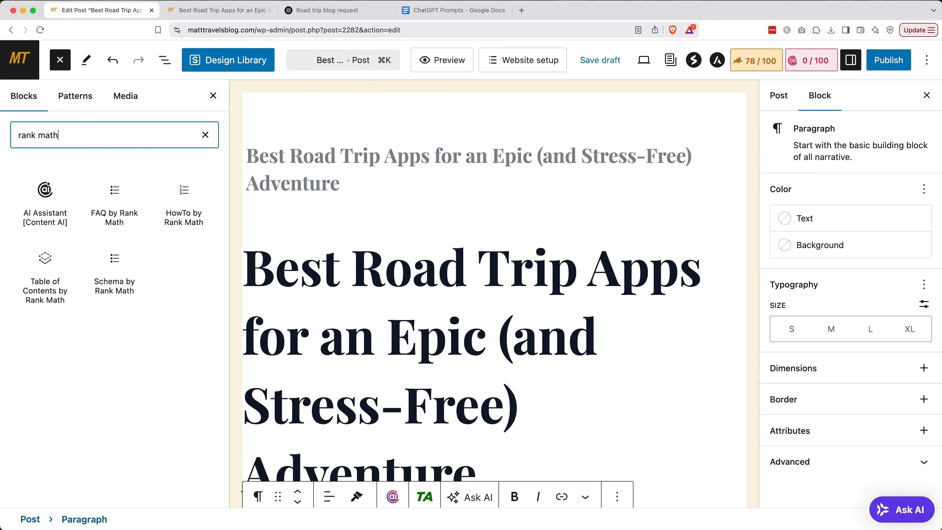
left_click(39, 270)
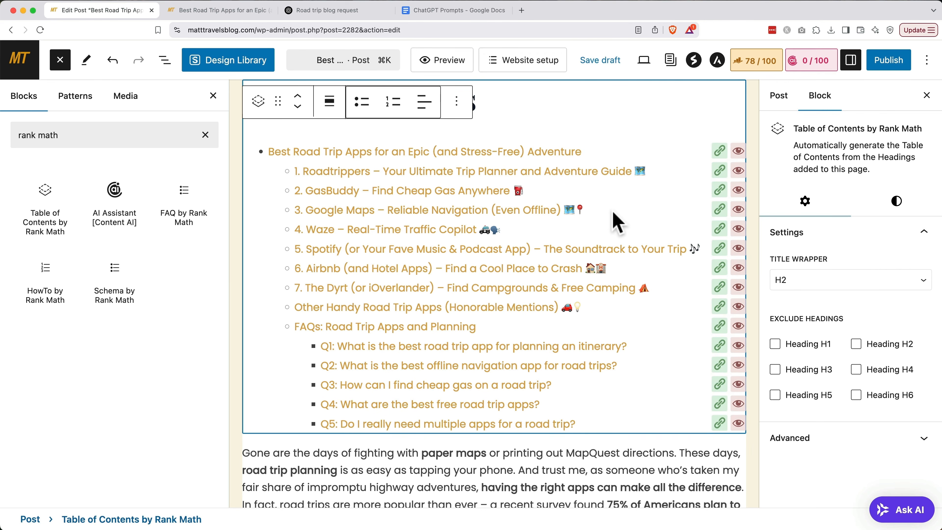
left_click(735, 173)
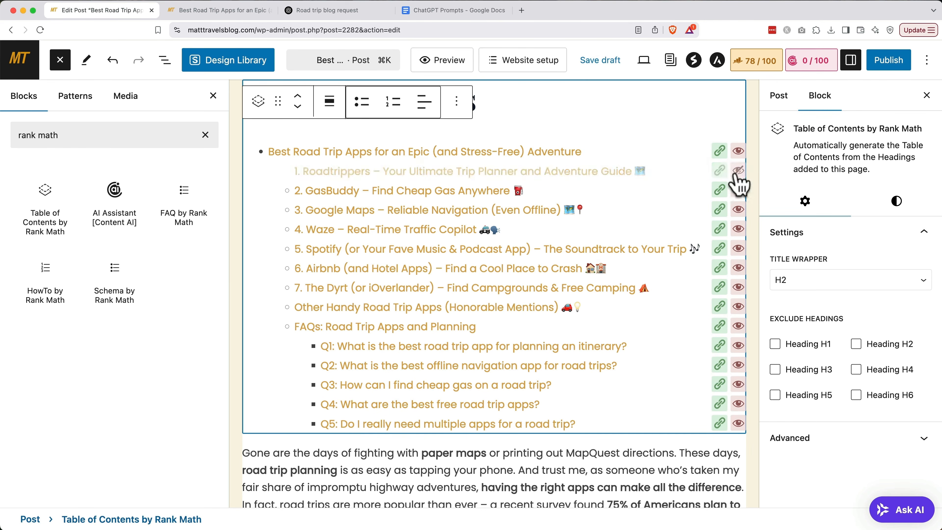
left_click(735, 174)
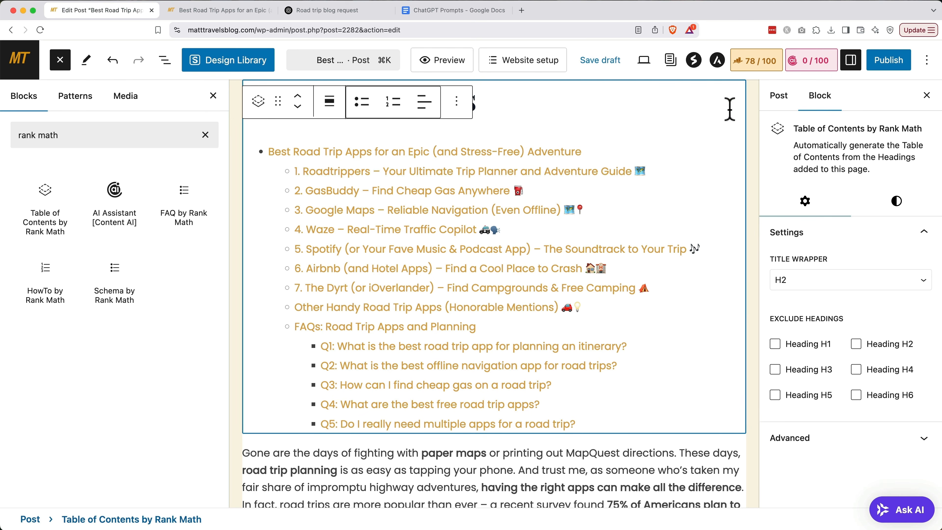
Open the 78/100 Rank Math analysis and expand the Additional checks showing keyword density and URL errors.
left_click(746, 67)
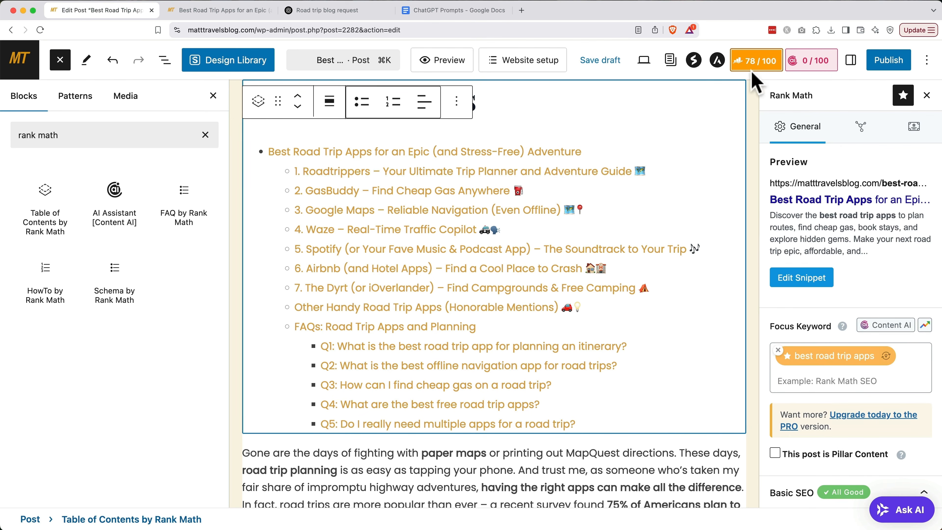
scroll(824, 233, "down", 8)
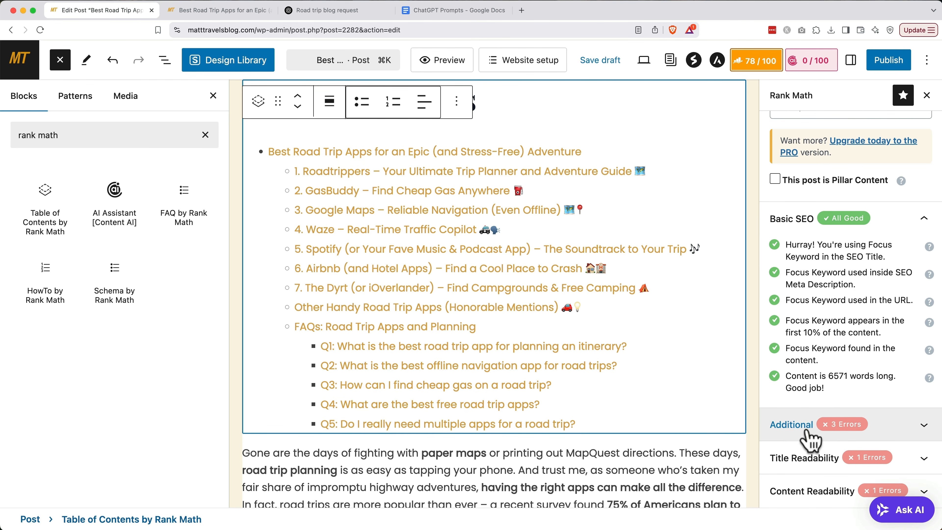
left_click(793, 425)
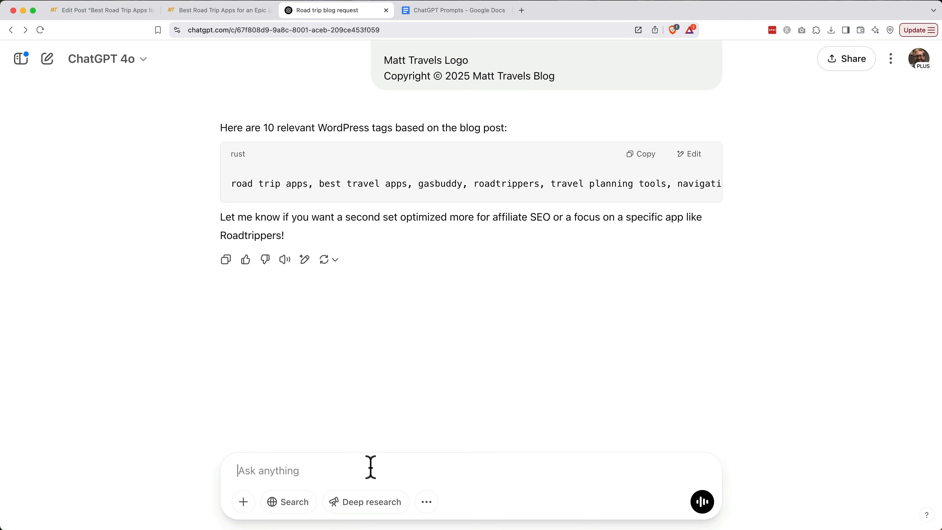
Ask ChatGPT where to naturally add 'best road trip apps' to lift its 0.08 density, stopping the reply early.
type("My keyword density is around .08. Can you suggest where to natural")
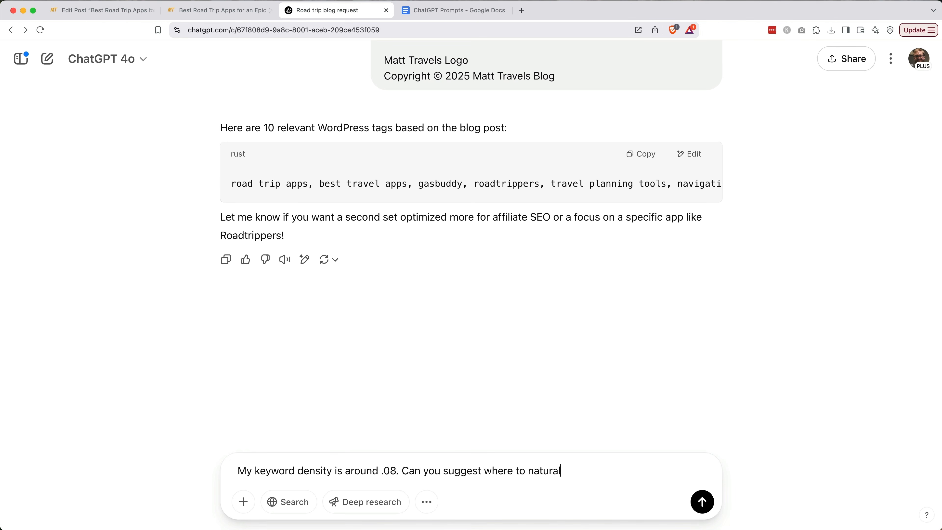
type("ly add my focus keyword (best road trip apps) to bring it up to around 1%?")
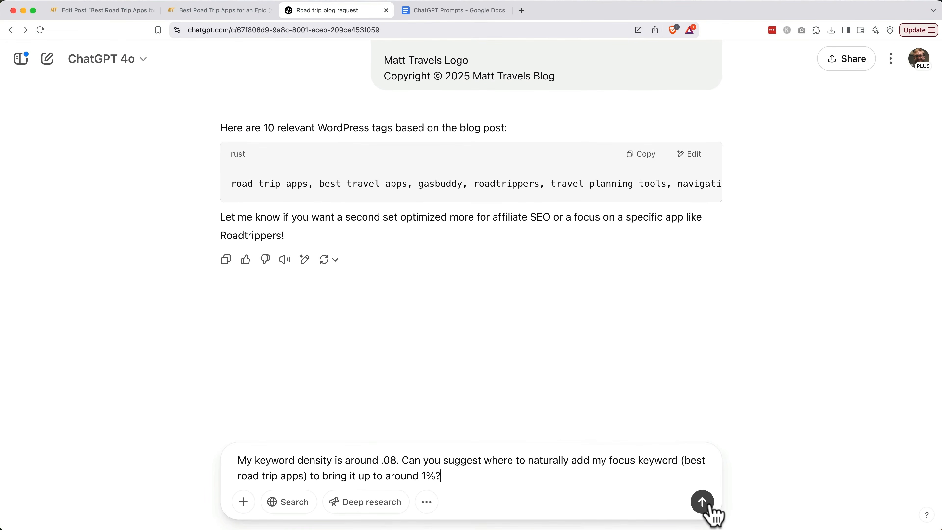
left_click(706, 505)
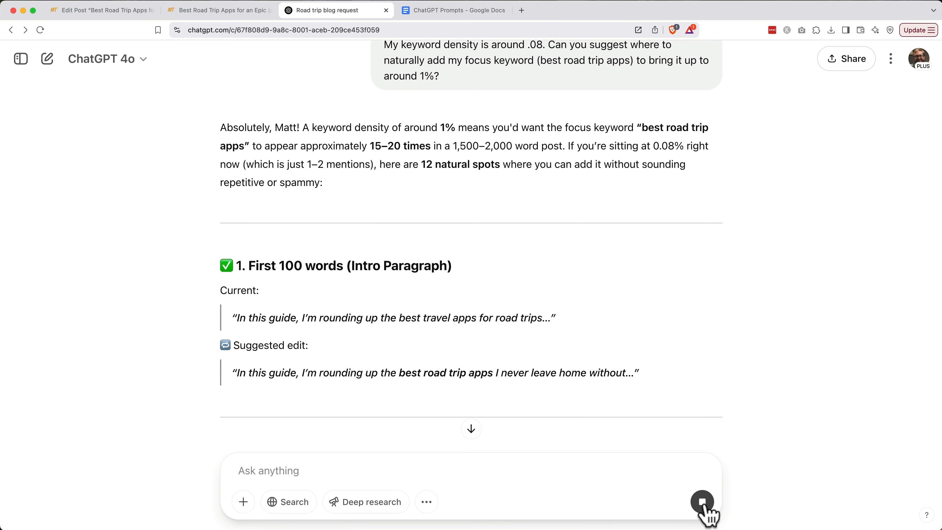
left_click(702, 502)
scroll(756, 359, "down", 4)
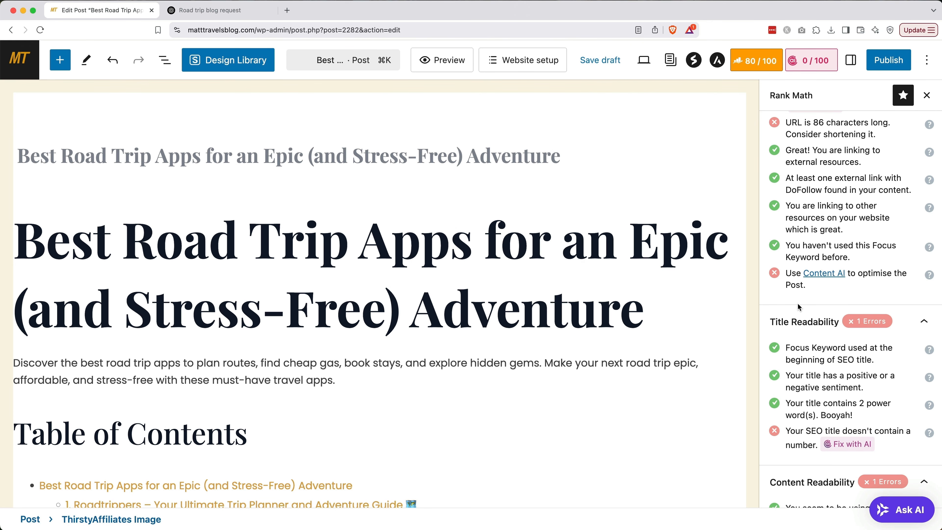
Trim the snippet's permalink slug so it ends at best-road-trip-apps.
scroll(797, 303, "up", 15)
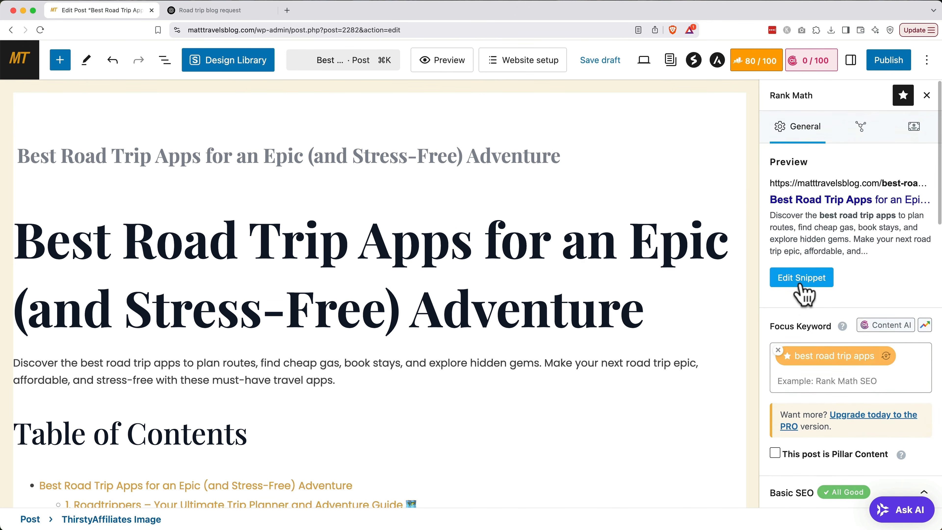
left_click(800, 281)
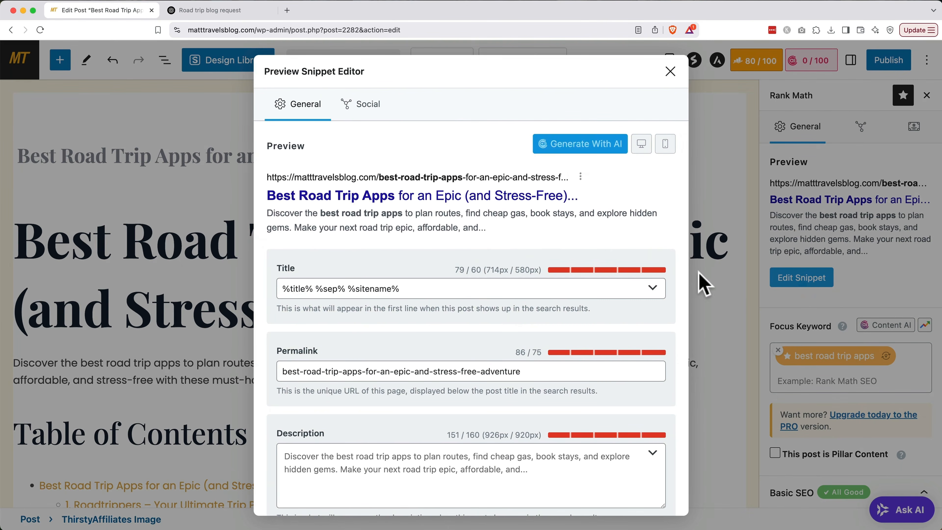
left_click(547, 375)
left_click_drag(547, 375, 362, 371)
key("BackSpace")
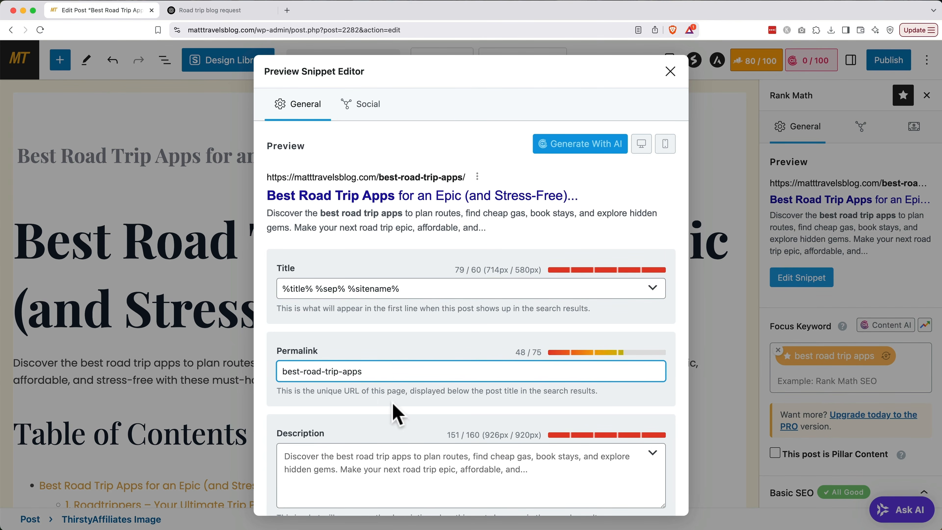
left_click(670, 71)
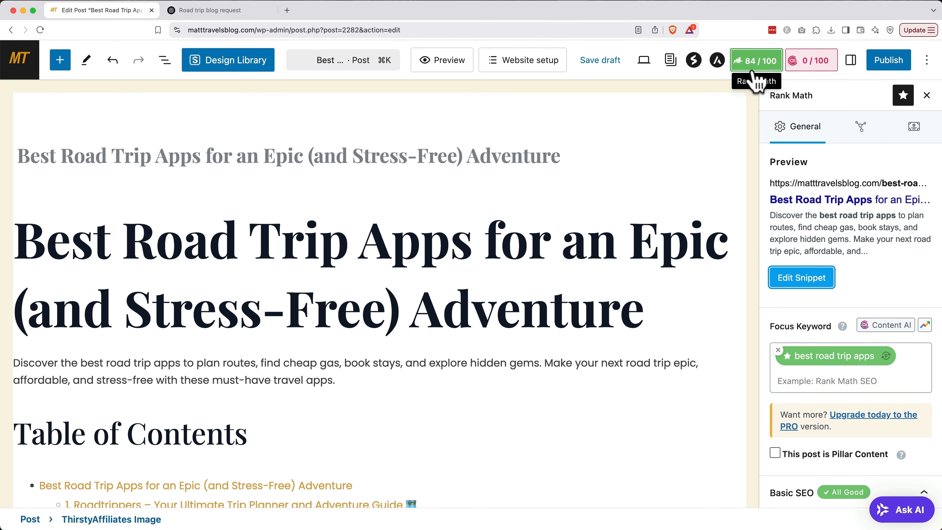
Publish the Best Road Trip Apps post immediately after checking its publish date.
left_click(882, 62)
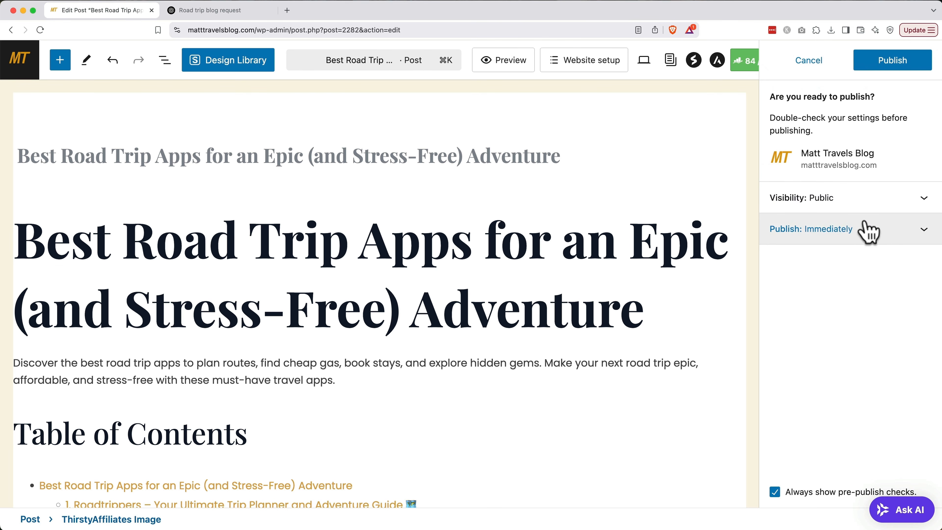
left_click(866, 233)
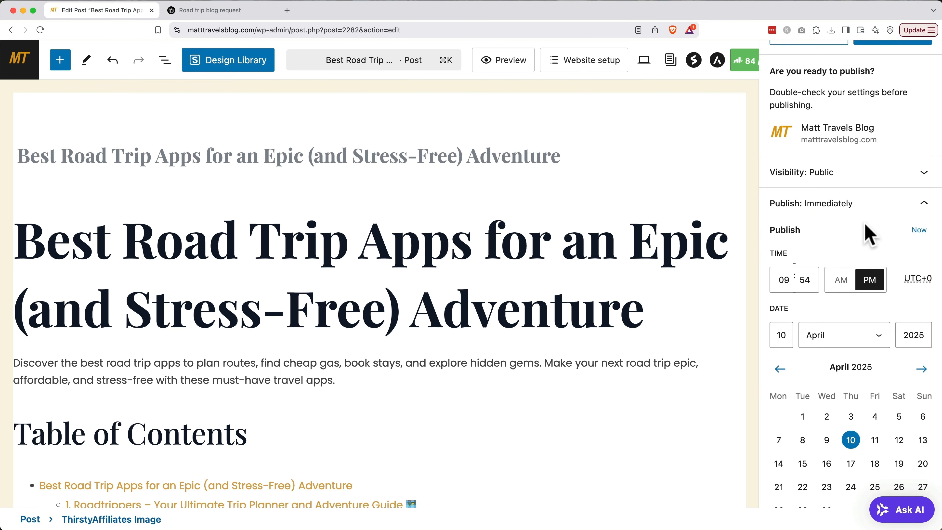
scroll(868, 233, "up", 2)
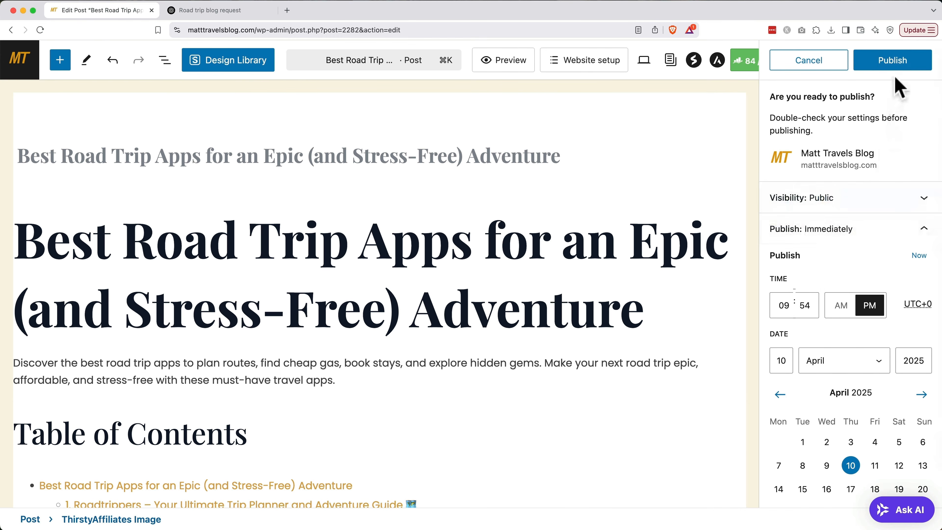
left_click(894, 64)
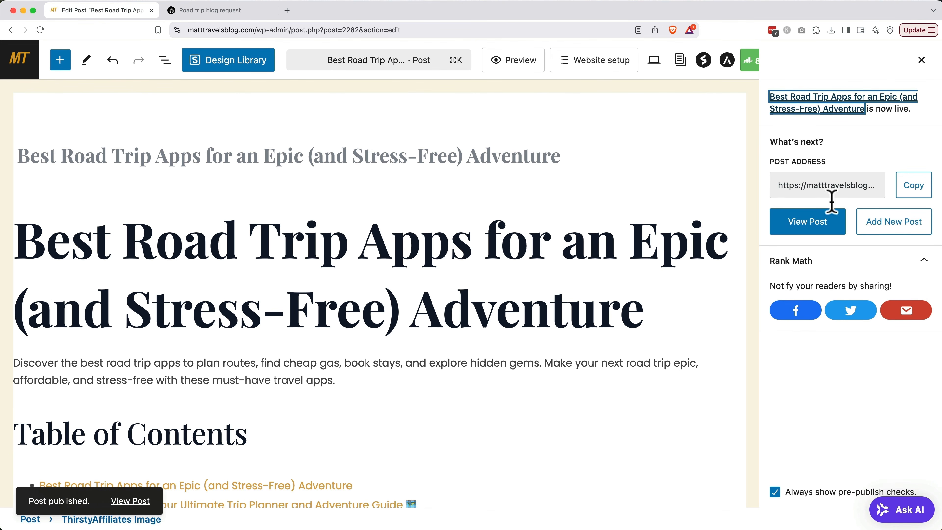
left_click(819, 227)
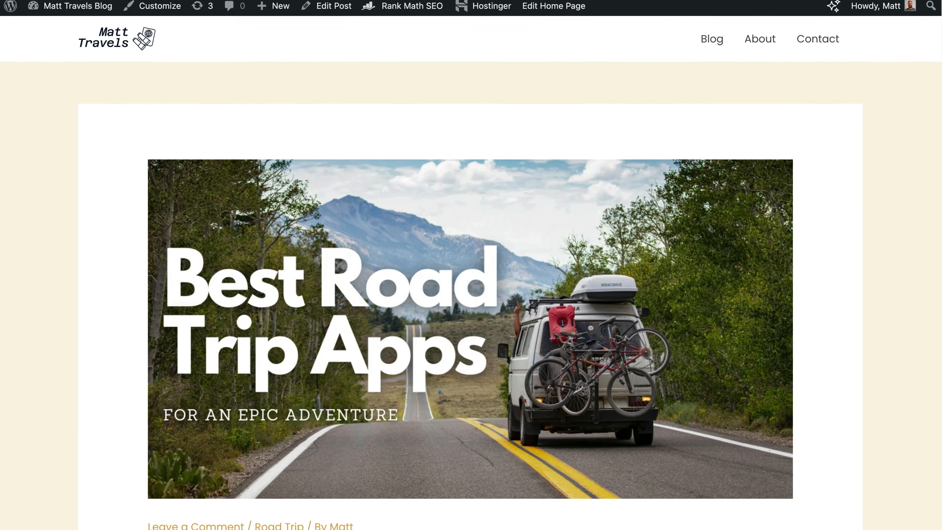
Scroll through the live post to check its featured image, title, table of contents and Roadtrippers section.
scroll(470, 265, "down", 2)
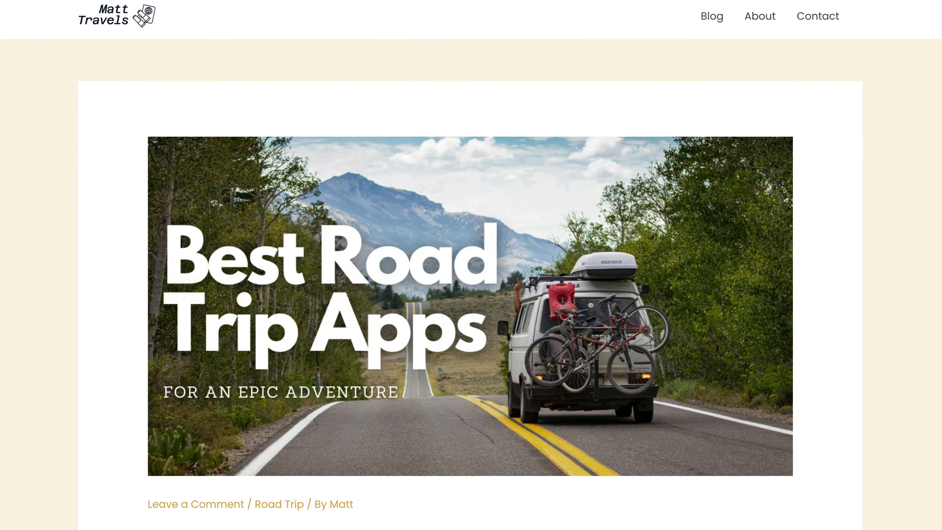
scroll(470, 265, "down", 1)
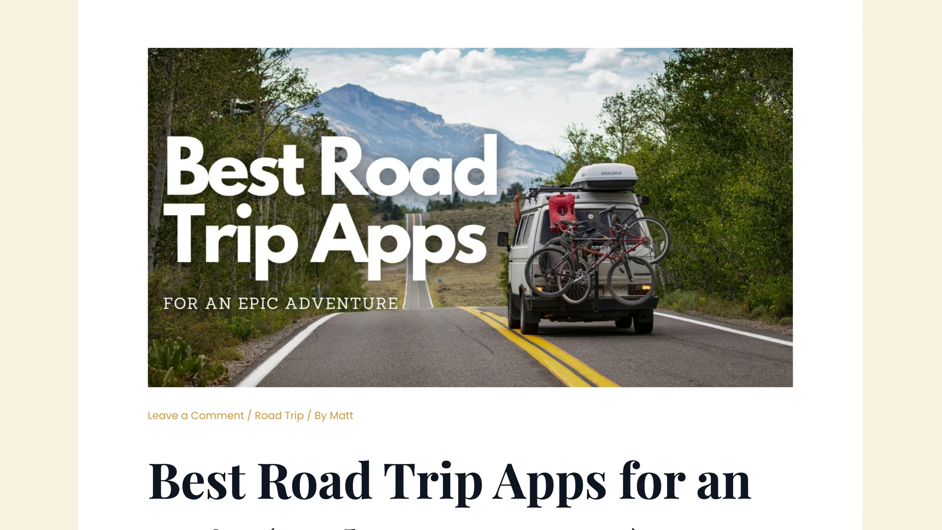
scroll(470, 264, "down", 4)
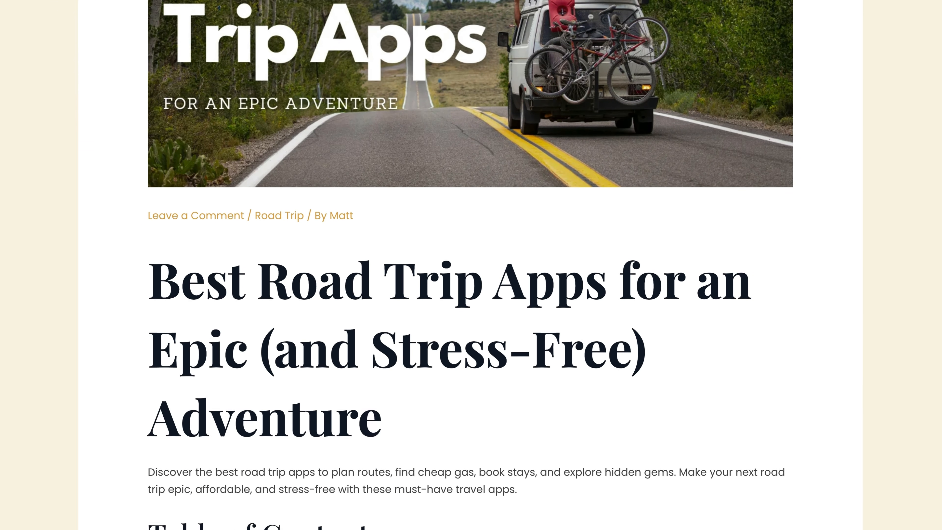
scroll(471, 265, "down", 16)
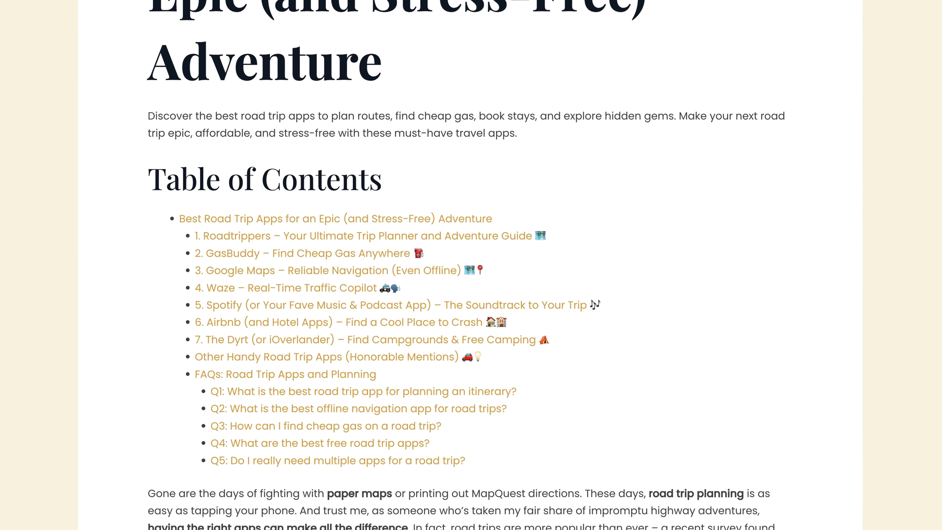
scroll(470, 265, "down", 15)
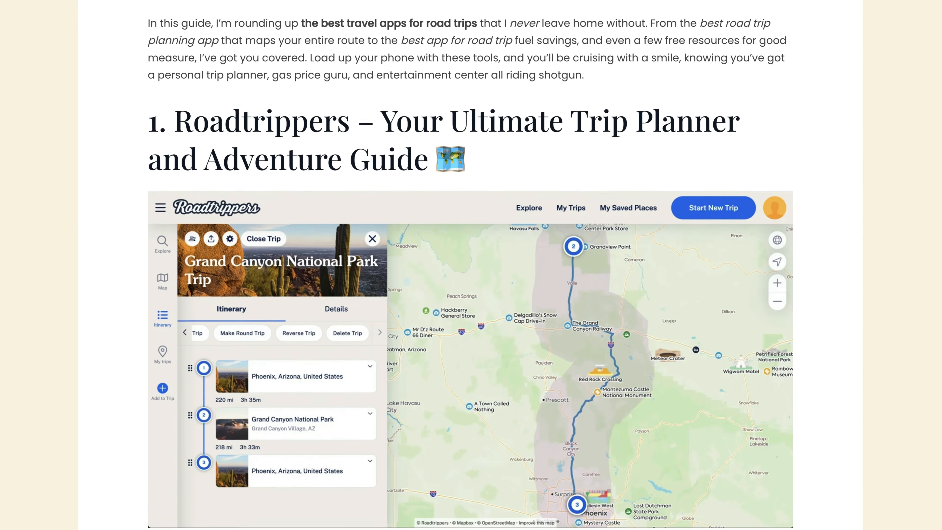
scroll(470, 265, "down", 9)
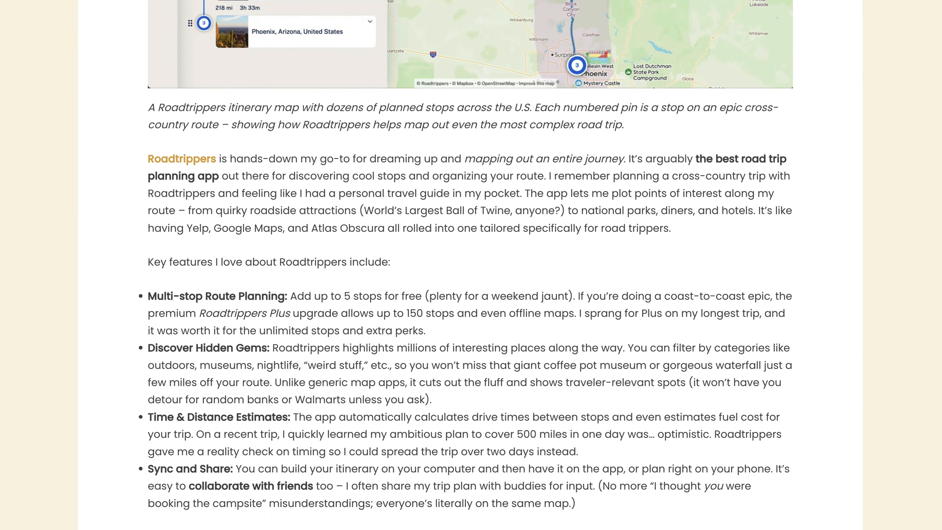
scroll(470, 264, "down", 4)
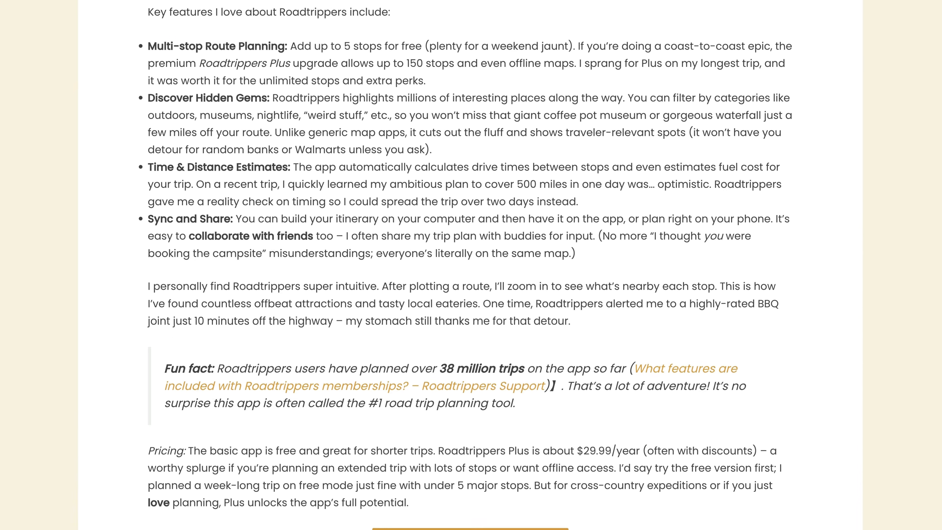
scroll(470, 265, "down", 1)
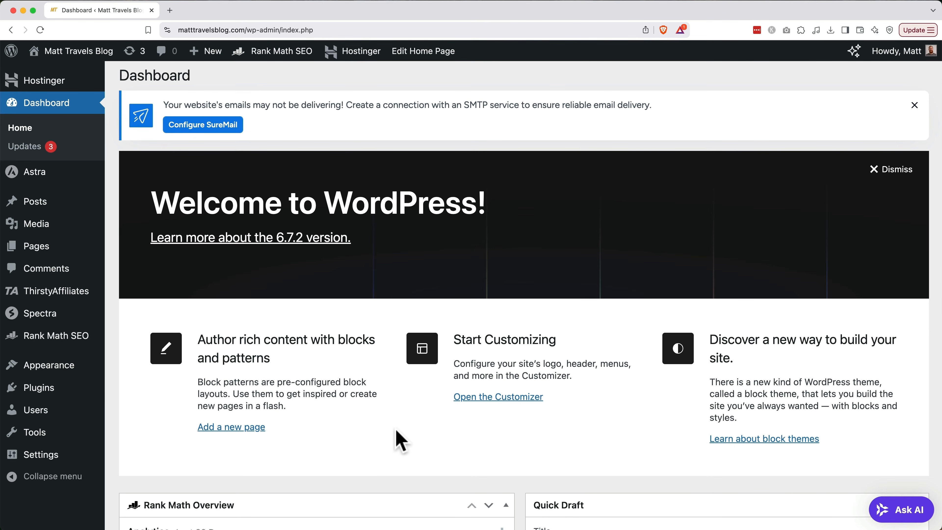
Activate LiteSpeed Cache from the installed plugins list.
left_click(56, 396)
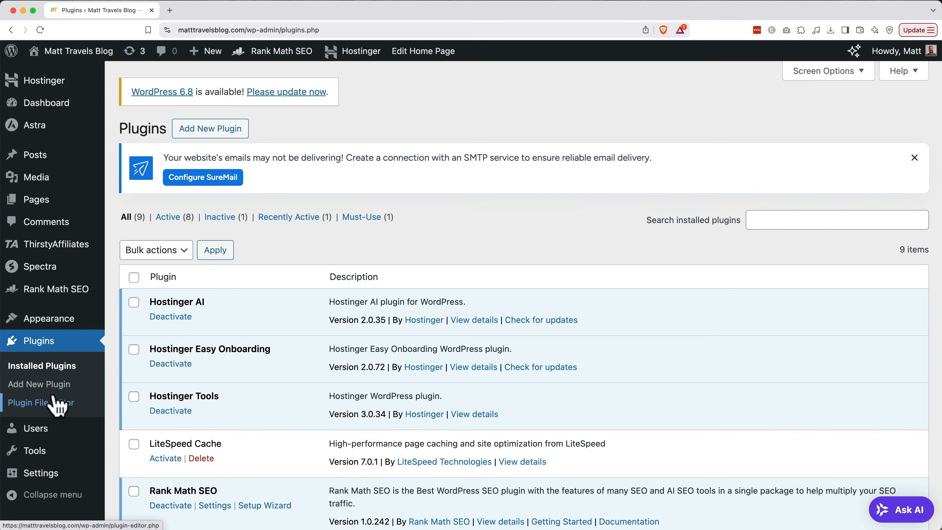
scroll(270, 427, "down", 2)
scroll(270, 423, "down", 2)
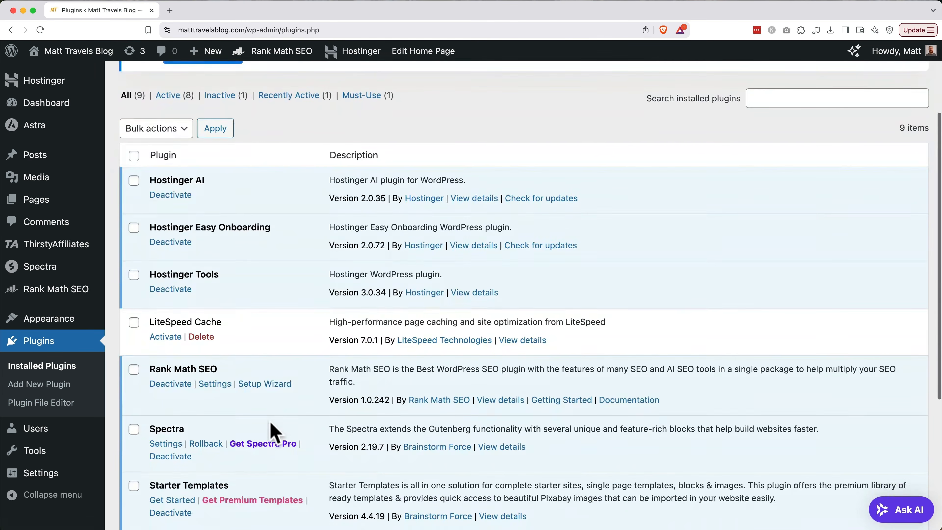
left_click(170, 337)
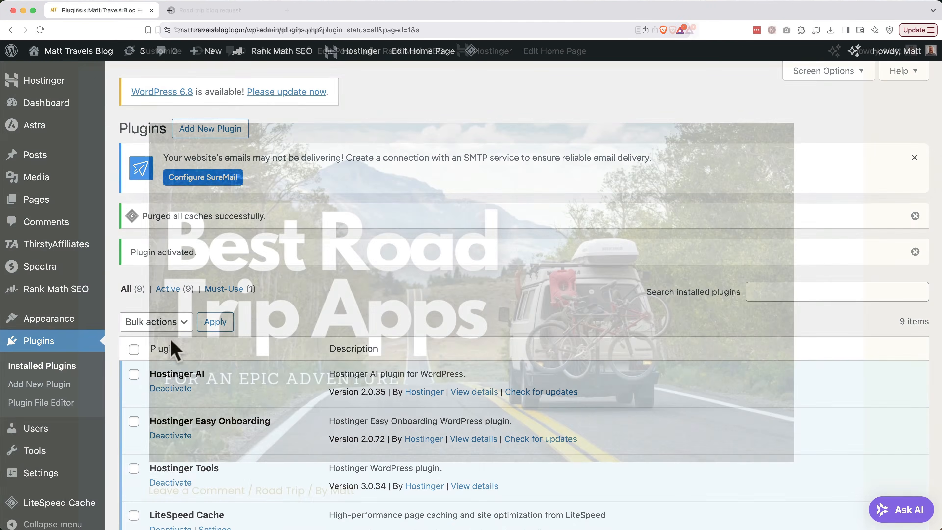